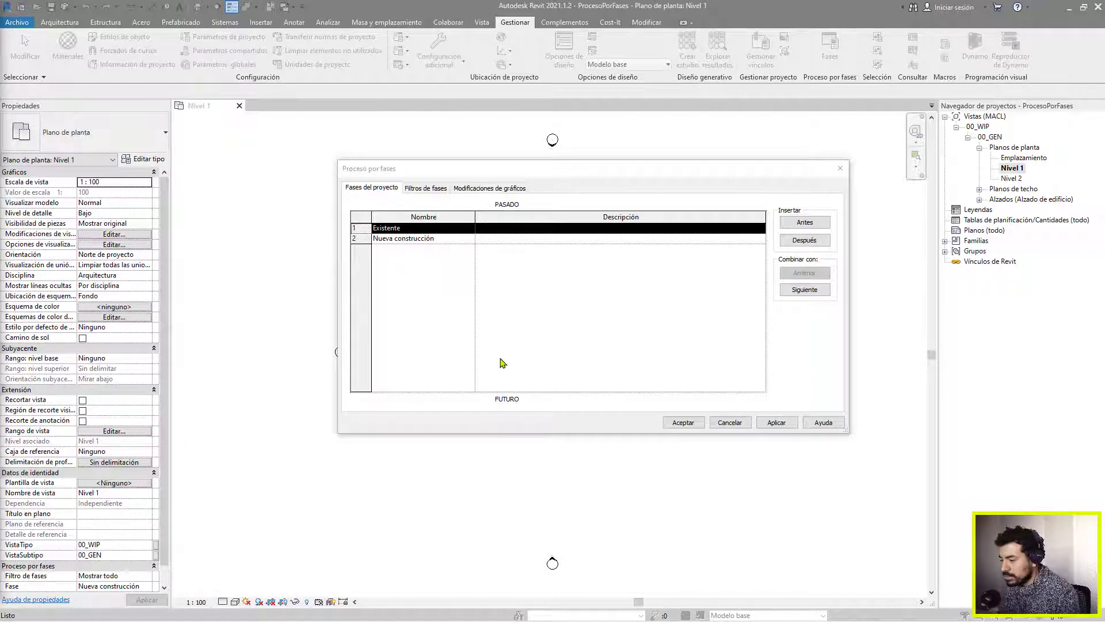
# Insert a new project phase directly after the Existente phase
pyautogui.moveTo(594, 176); pyautogui.dragTo(572, 169)
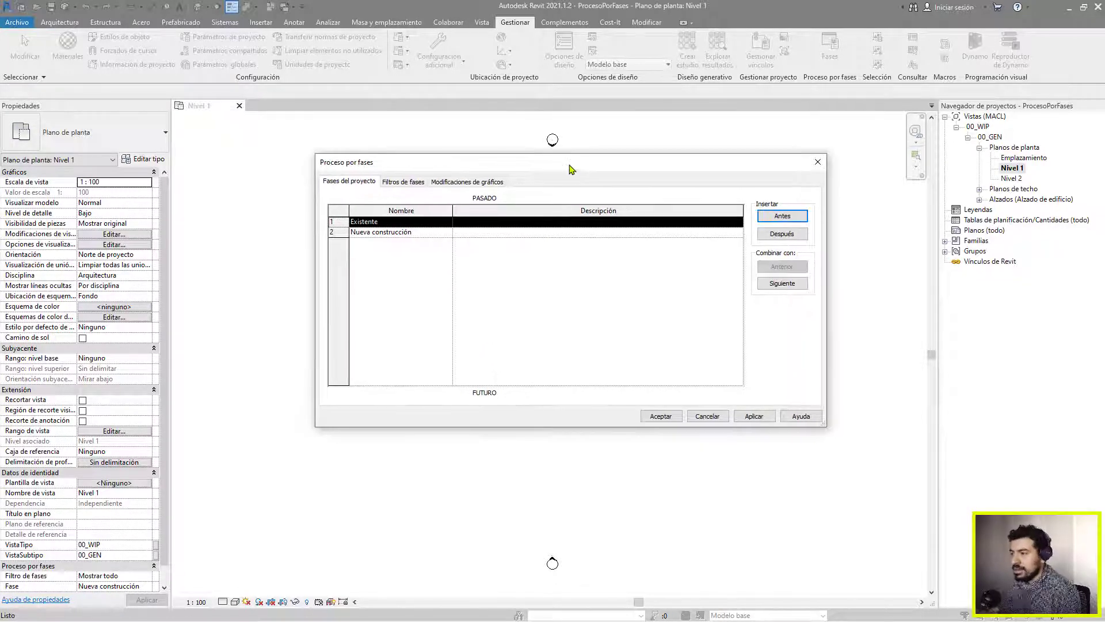
pyautogui.click(417, 233)
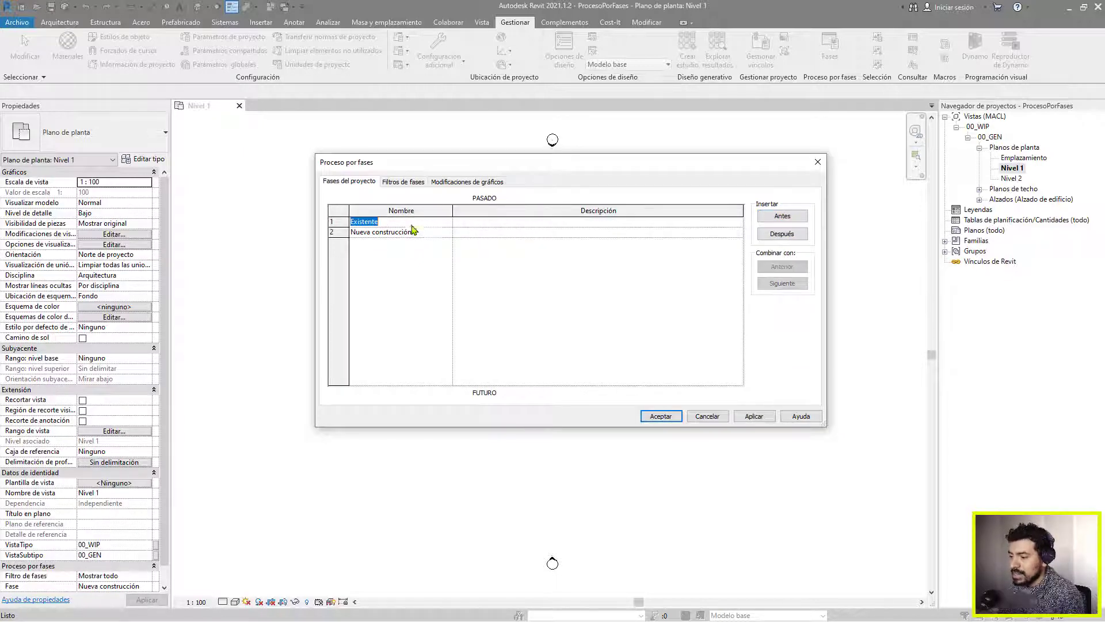
pyautogui.click(423, 221)
pyautogui.click(341, 223)
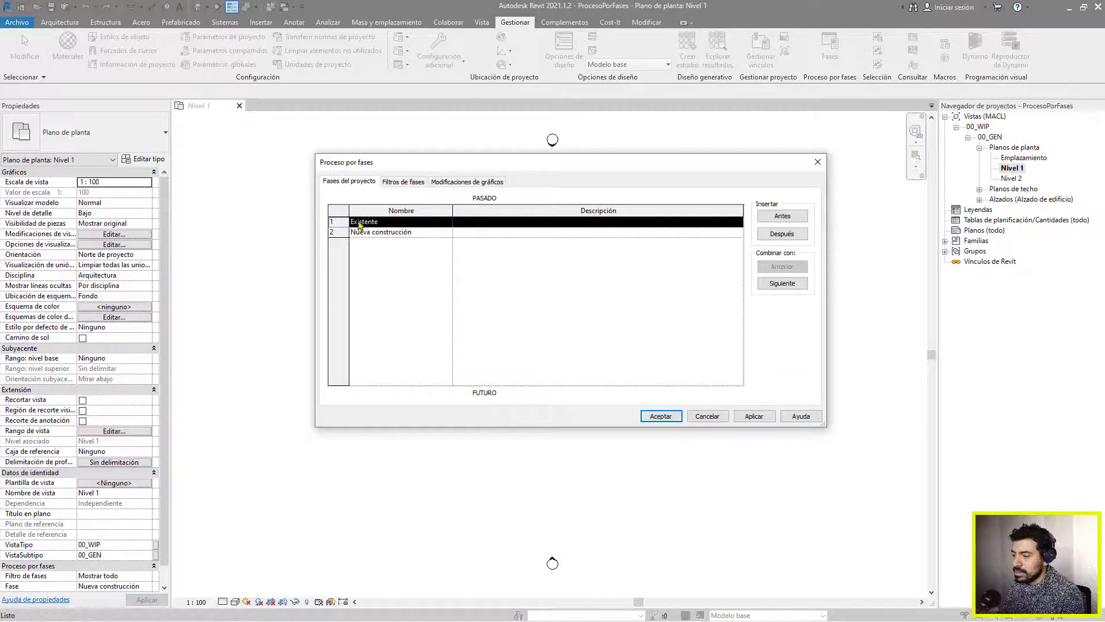
pyautogui.click(360, 223)
pyautogui.click(799, 233)
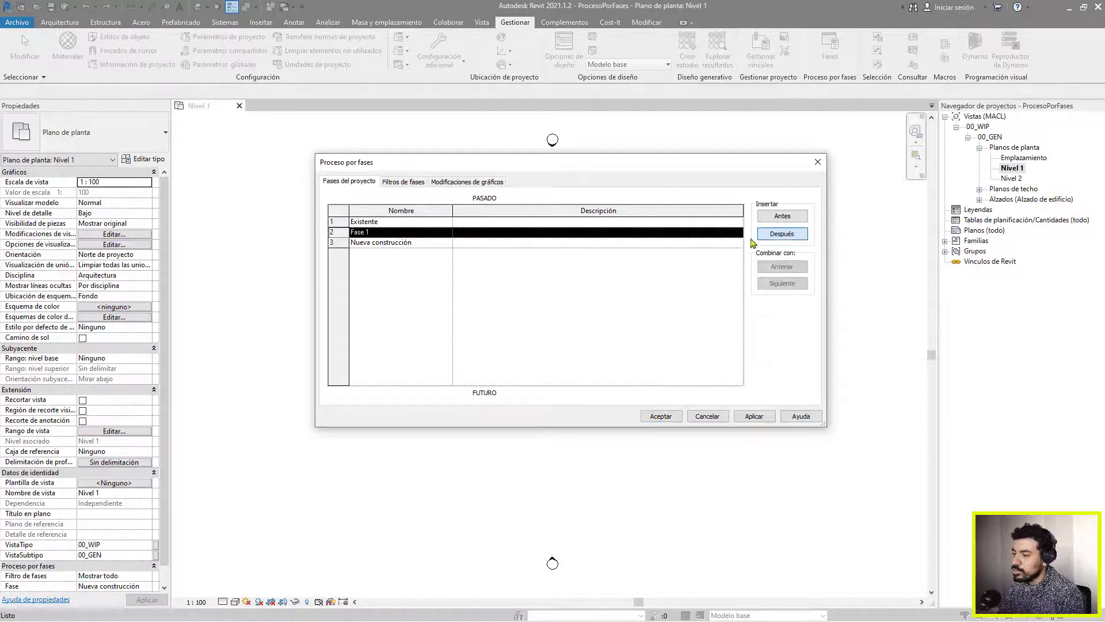
# Insert another project phase directly before Nueva construcción
pyautogui.click(400, 233)
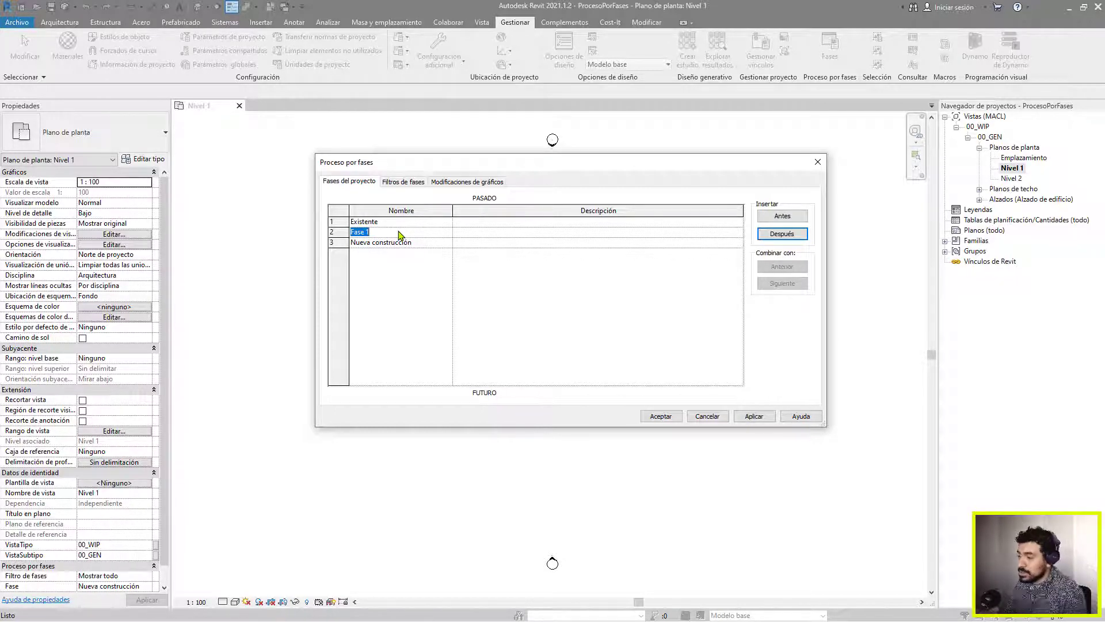
pyautogui.click(397, 232)
pyautogui.click(411, 243)
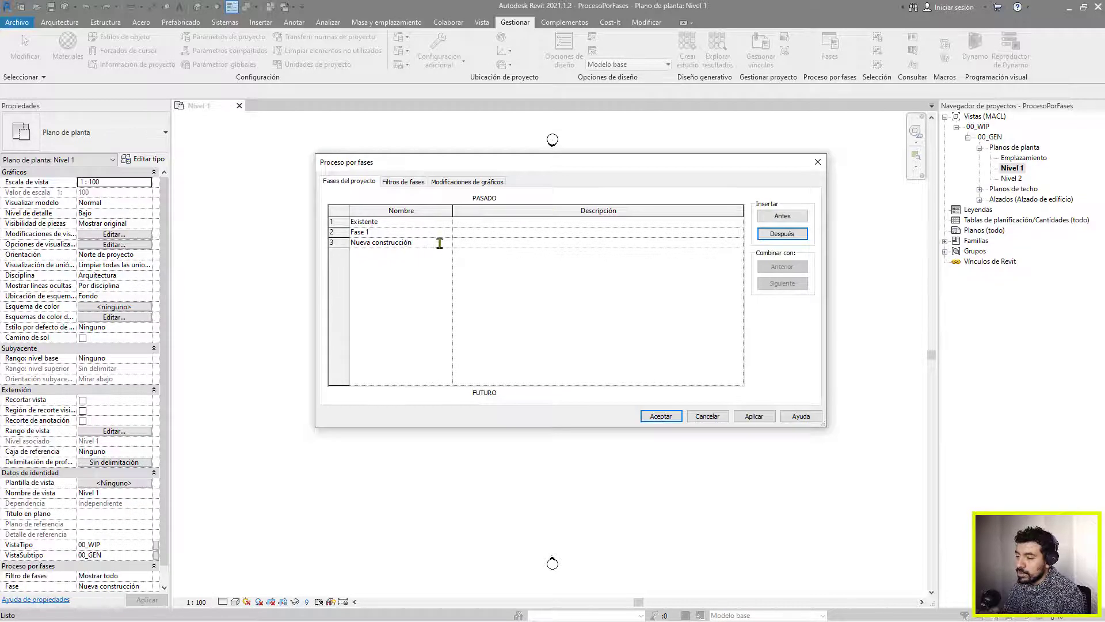
pyautogui.click(784, 216)
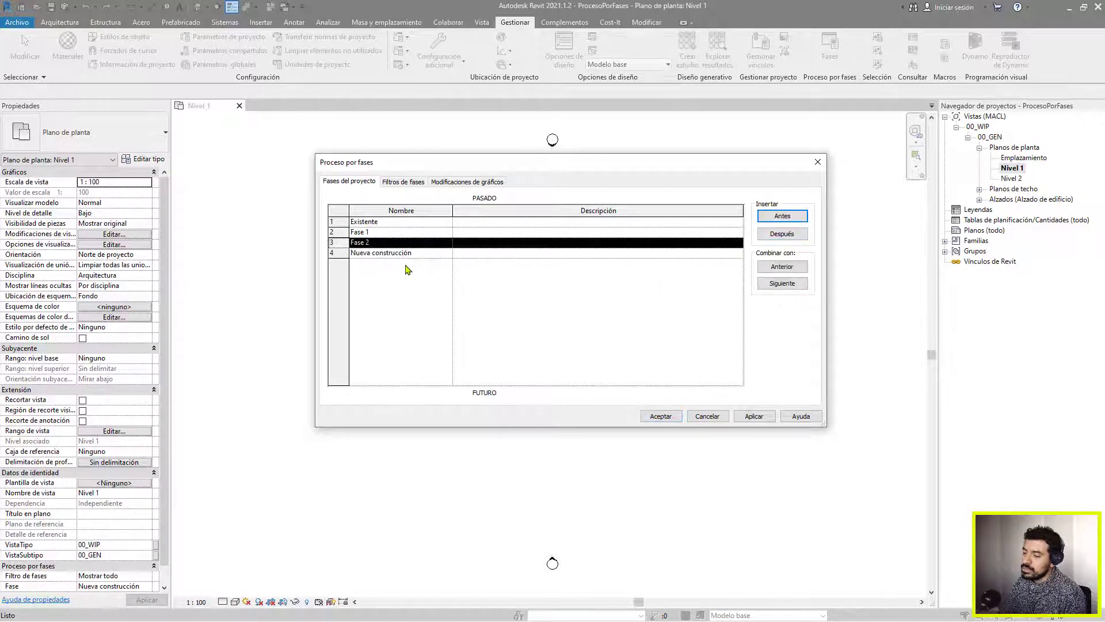
# Insert one phase after Nueva construcción and another before Existente
pyautogui.click(417, 253)
pyautogui.click(782, 234)
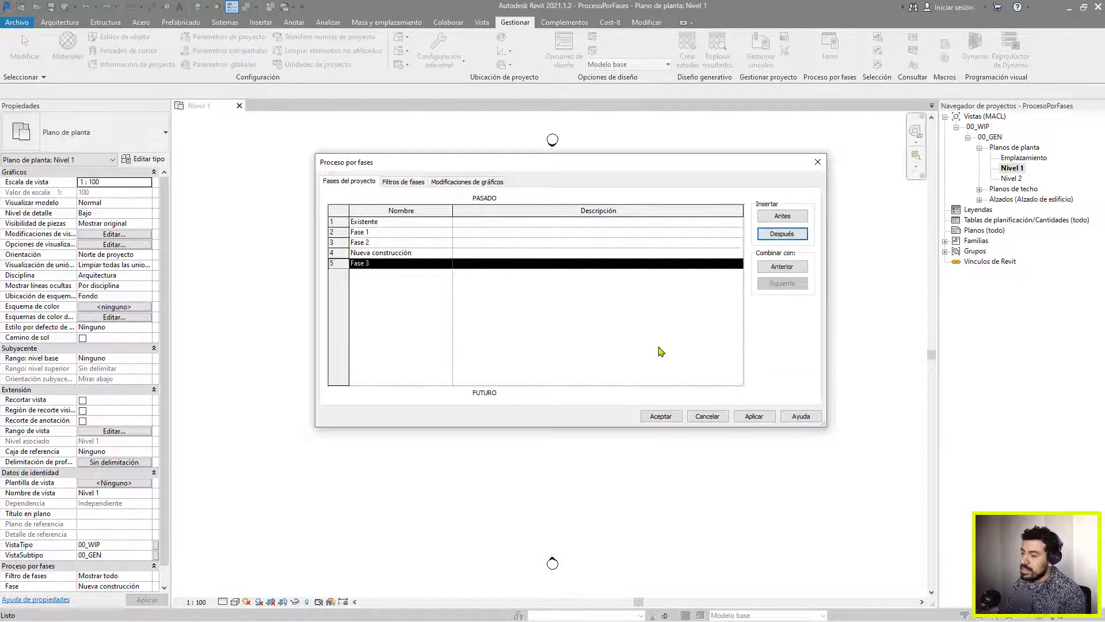
pyautogui.click(391, 232)
pyautogui.click(386, 221)
pyautogui.click(783, 215)
pyautogui.click(384, 233)
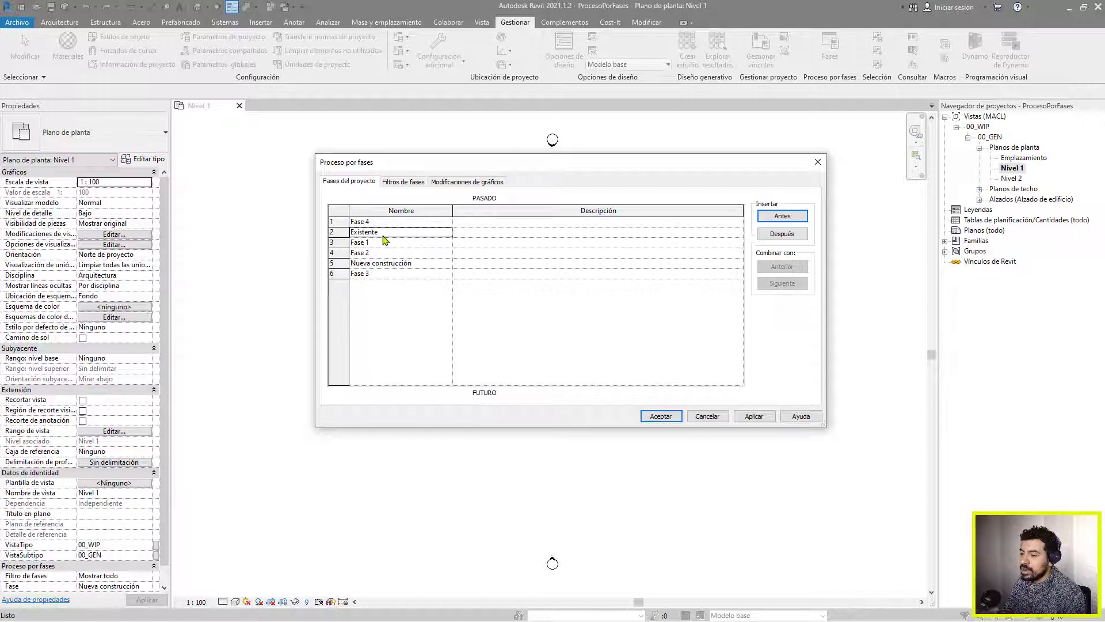
# Combine Fase 2 with its preceding phase, and likewise merge Fase 1 into Existente
pyautogui.click(333, 221)
pyautogui.click(334, 242)
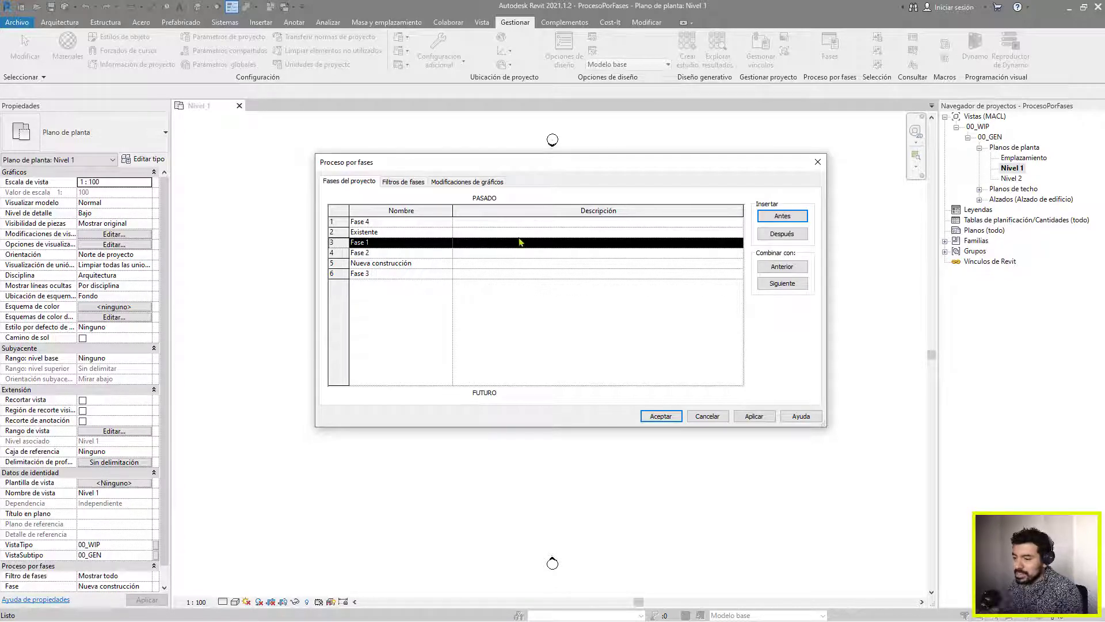
pyautogui.click(375, 252)
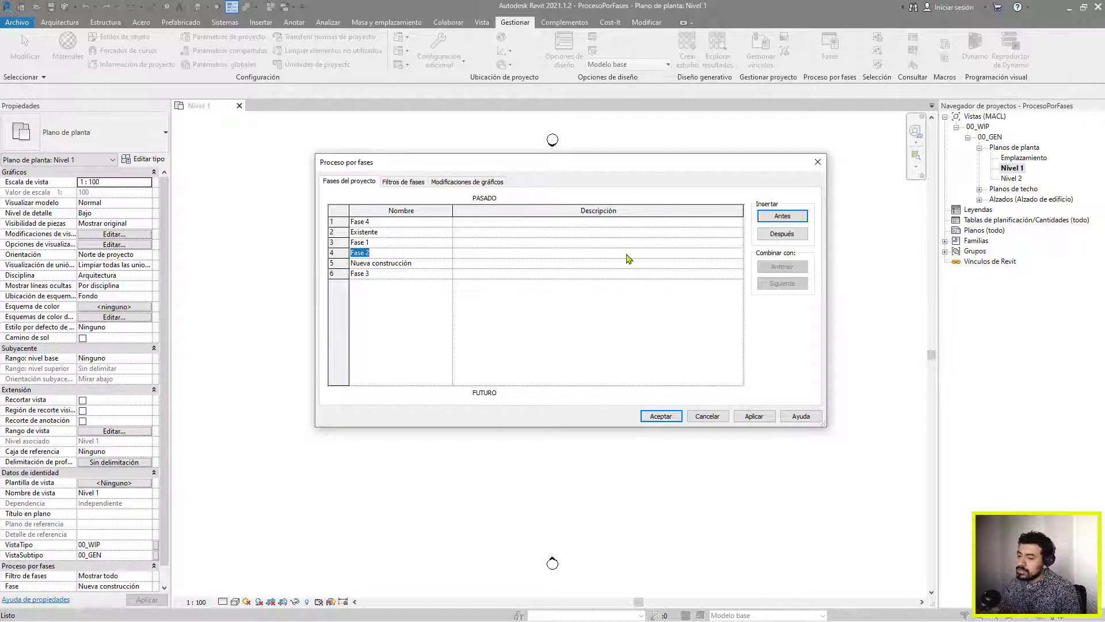
pyautogui.click(336, 257)
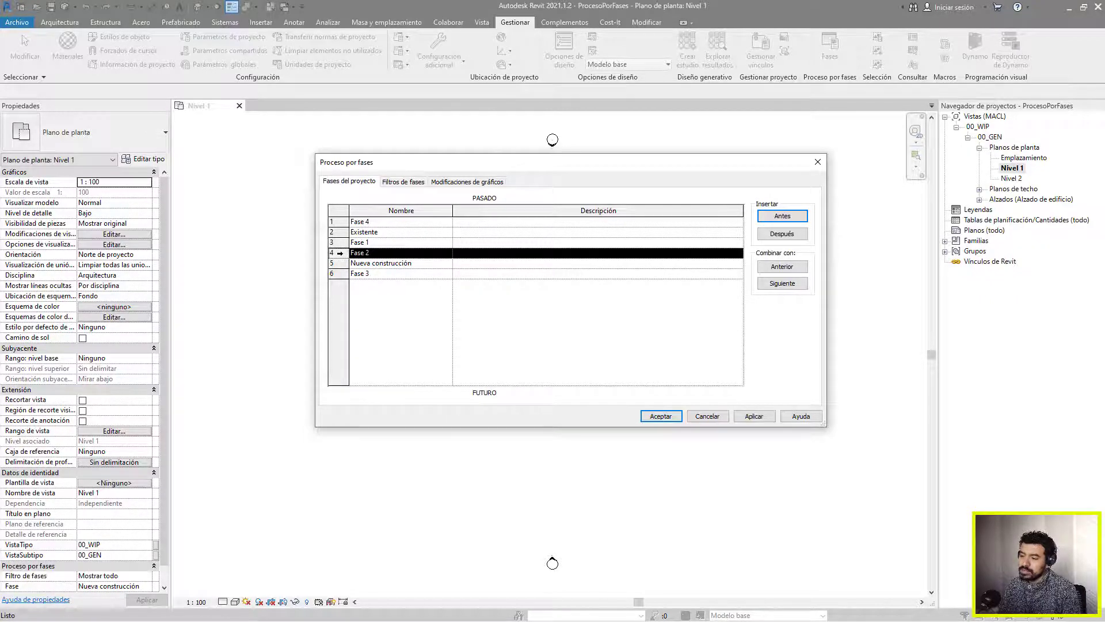
pyautogui.click(781, 267)
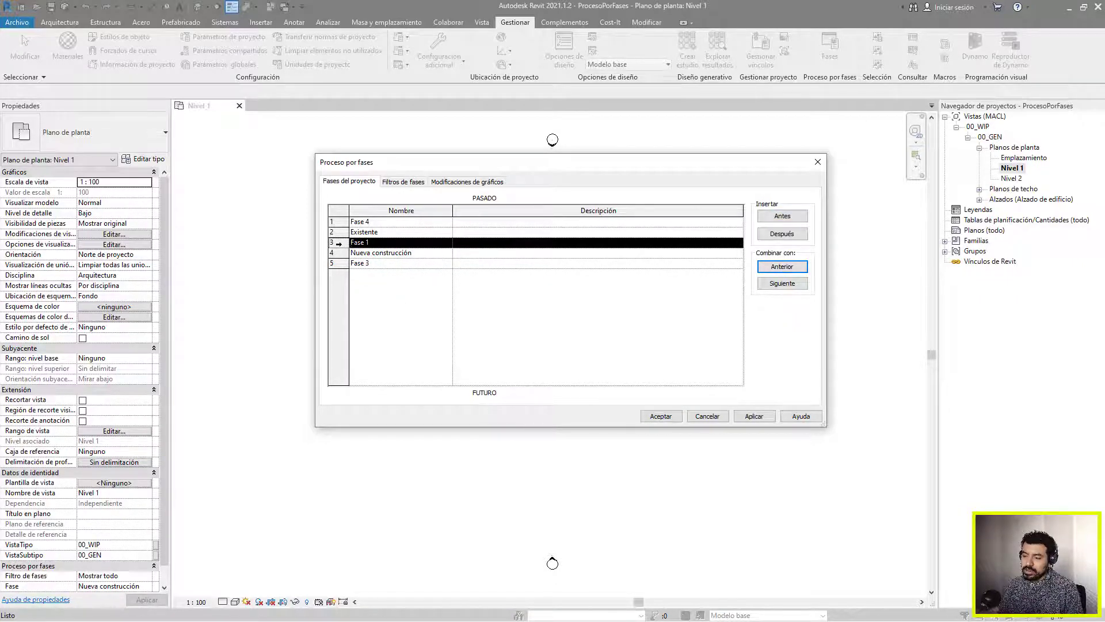
pyautogui.click(781, 267)
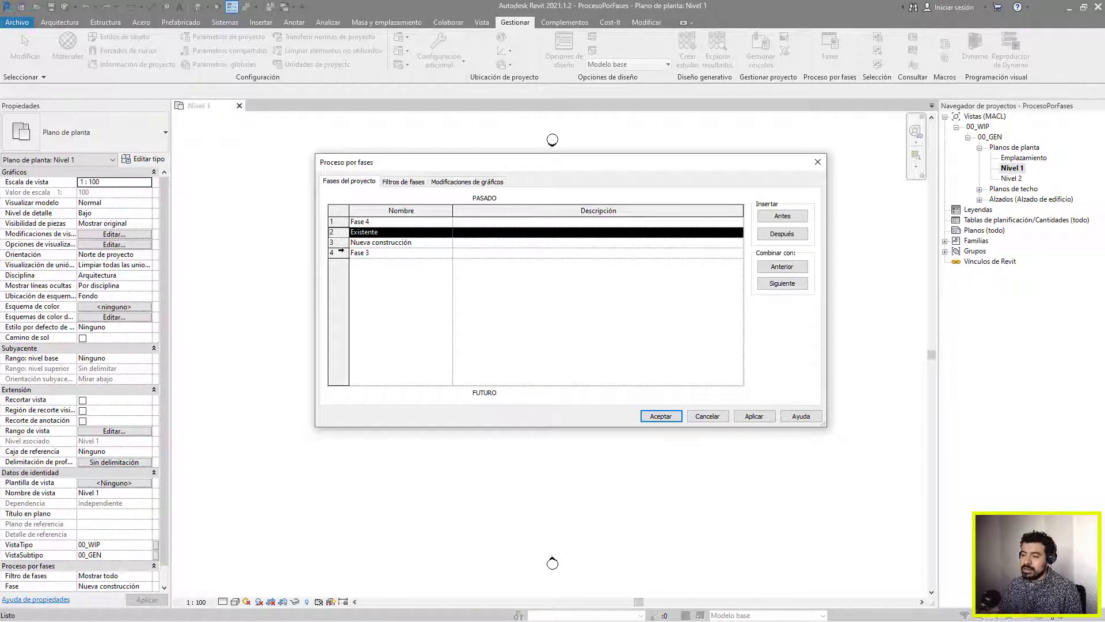
# Combine Nueva construcción with the following phase Fase 3 and rename the merged phase as Nueva Construcción
pyautogui.click(347, 243)
pyautogui.click(782, 283)
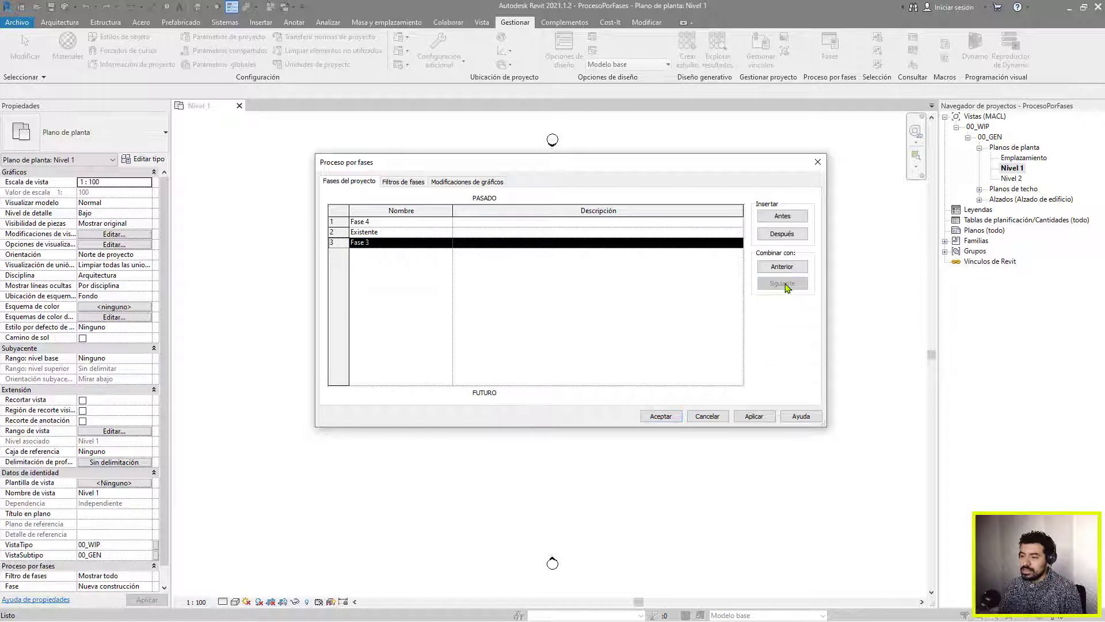
pyautogui.click(394, 242)
pyautogui.write('nUEVA')
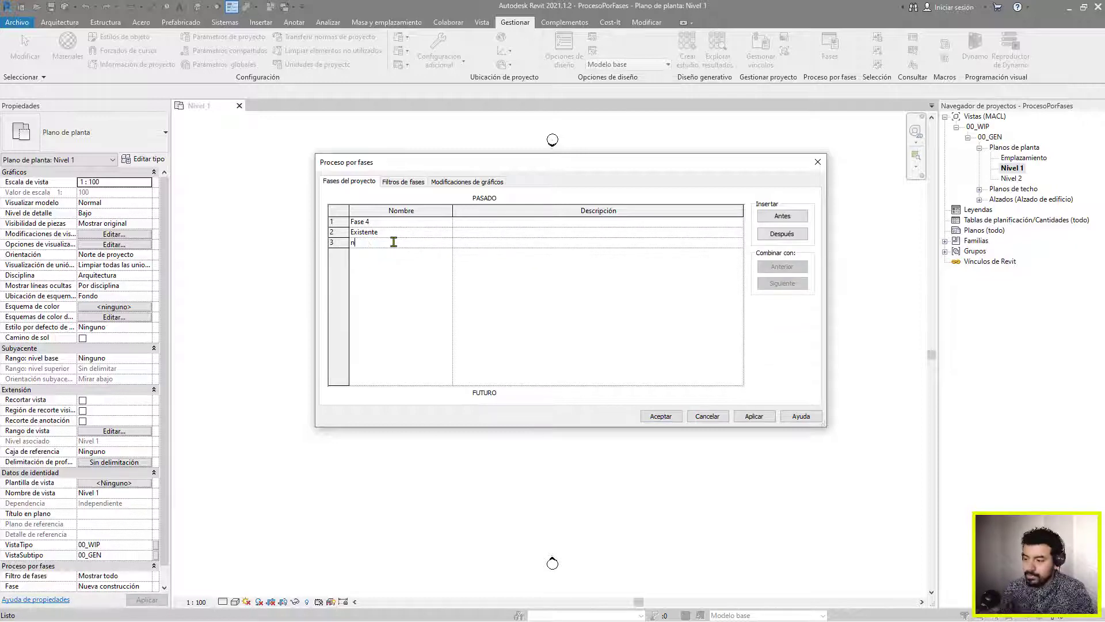
pyautogui.press('BackSpace')
pyautogui.press('BackSpace')
pyautogui.press('BackSpace')
pyautogui.press('BackSpace')
pyautogui.press('BackSpace')
pyautogui.write('Nuev')
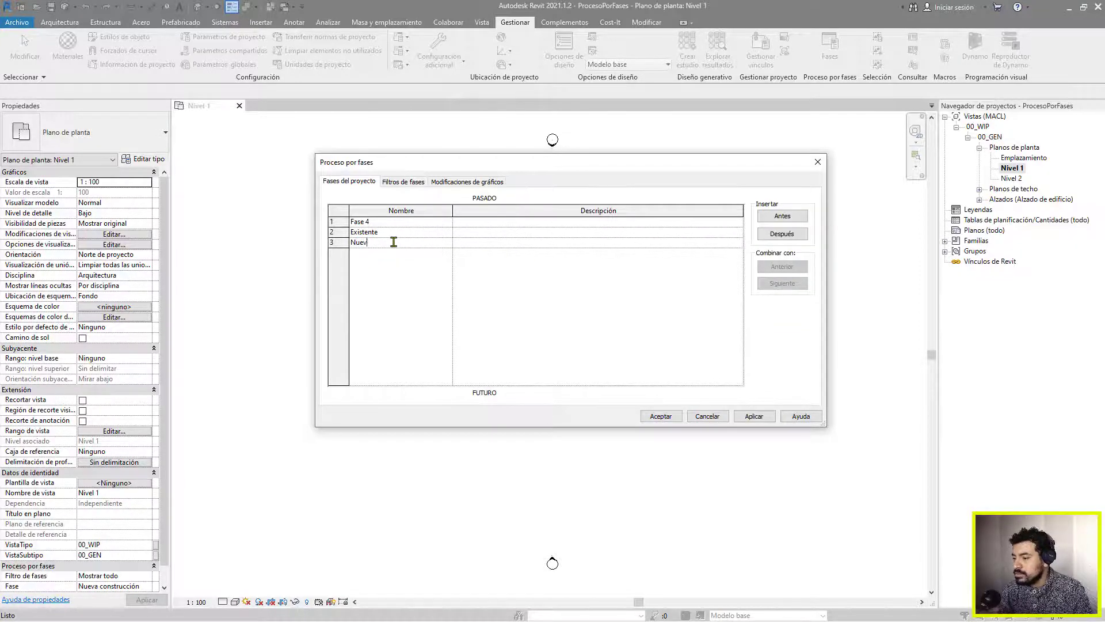
pyautogui.write('a Construcción')
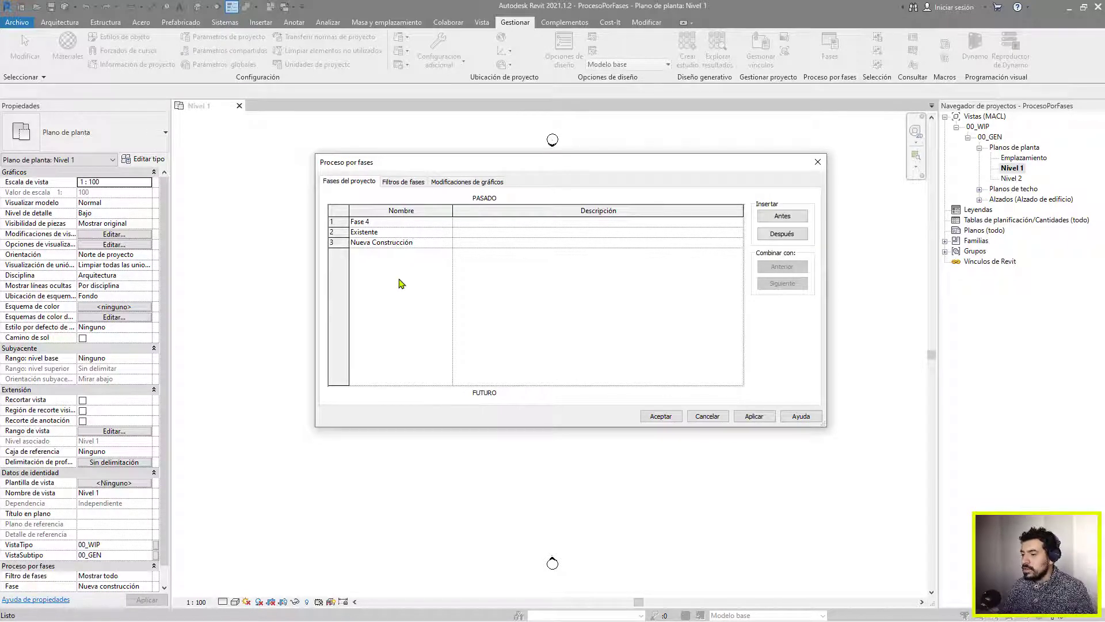
pyautogui.press('Return')
# Combine Existente with the preceding phase Fase 4 and rename the merged phase as Existente
pyautogui.click(343, 236)
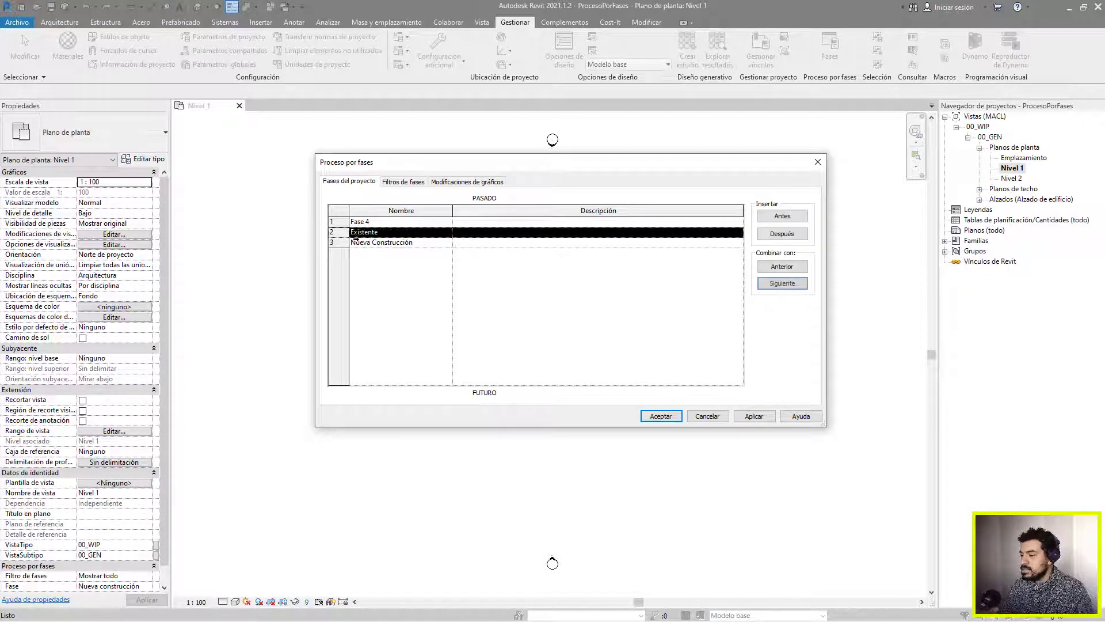
pyautogui.click(771, 284)
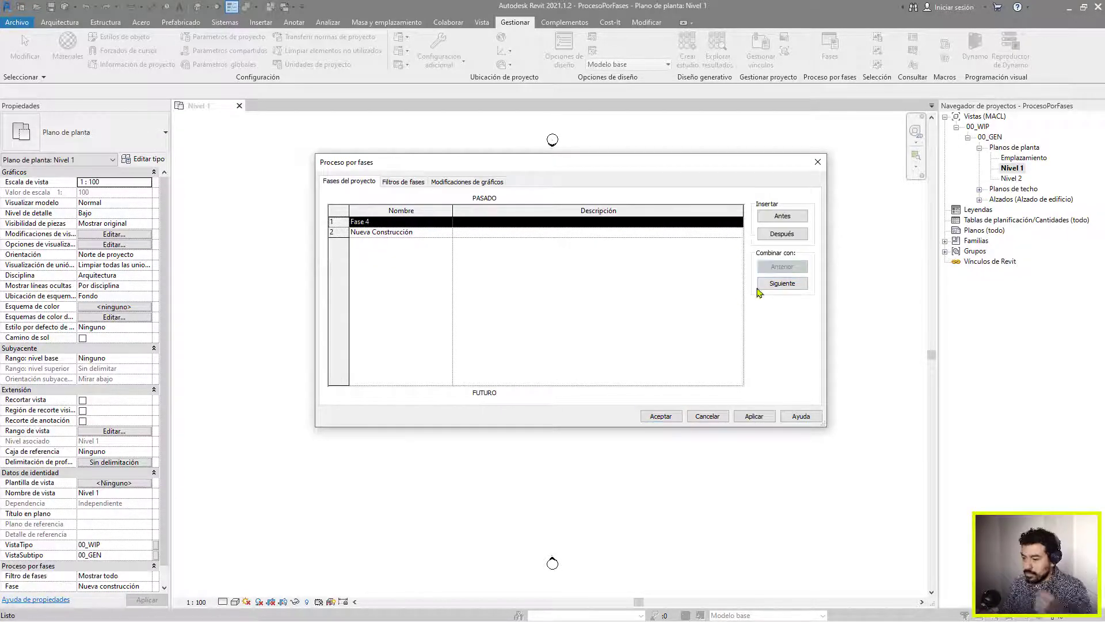
pyautogui.click(378, 226)
pyautogui.write('Existente')
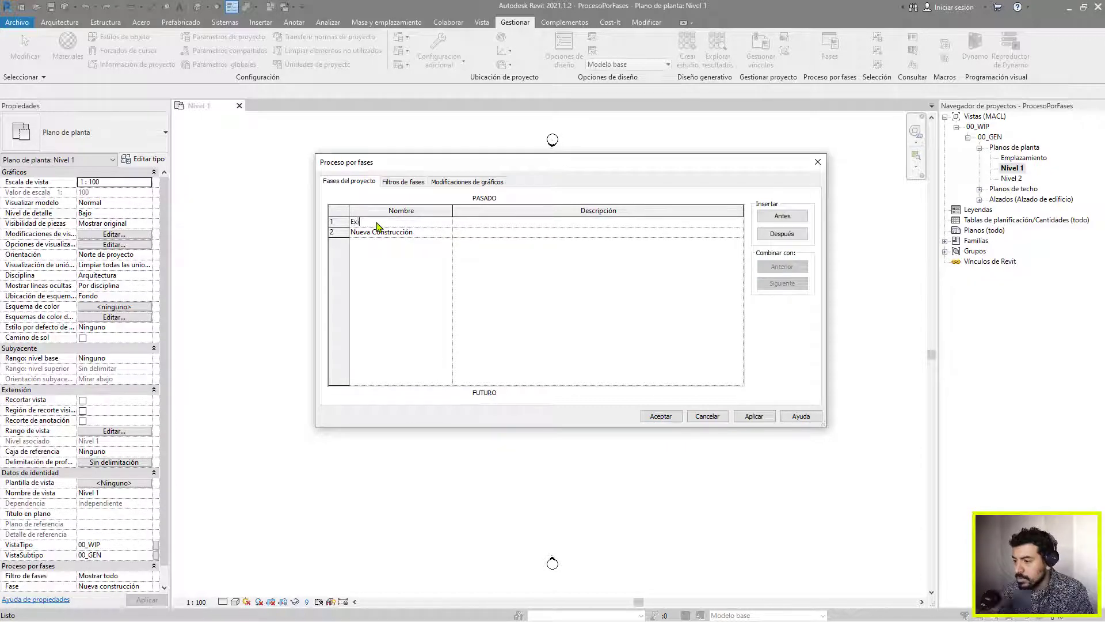
pyautogui.click(395, 271)
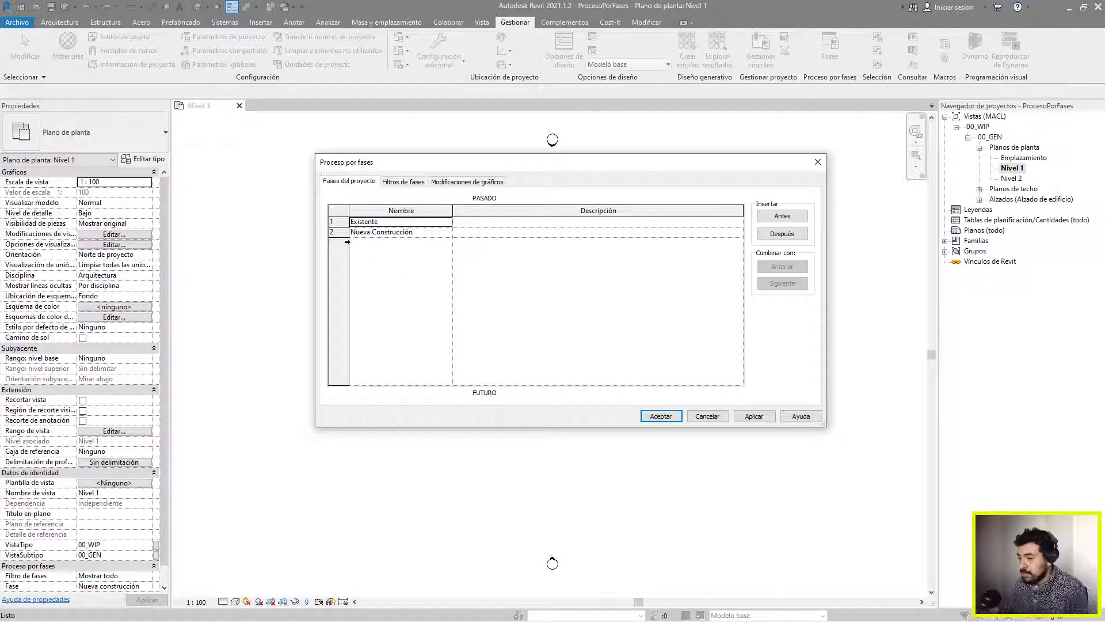
# Insert a phase before Nueva Construcción and name it Modificación del Terreno
pyautogui.click(332, 232)
pyautogui.click(783, 215)
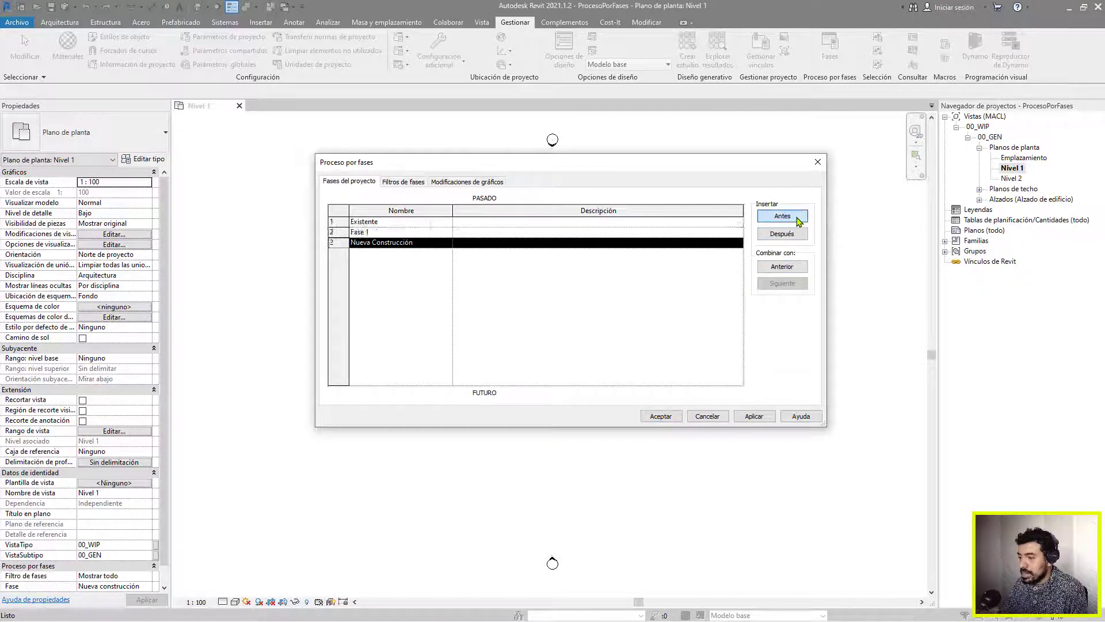
pyautogui.click(401, 233)
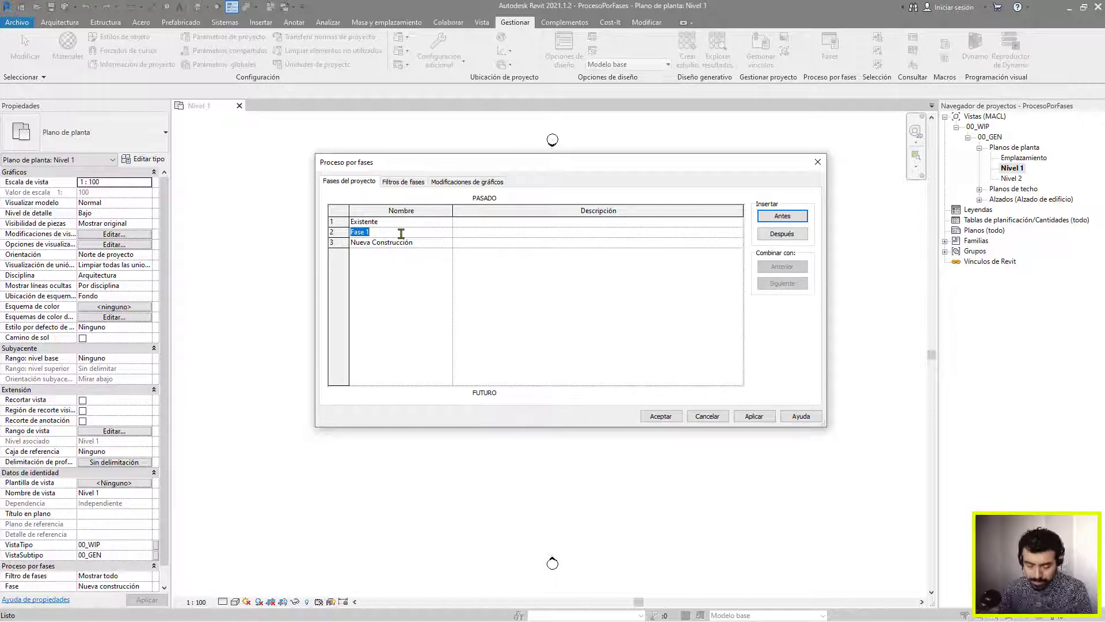
pyautogui.write('Modifica')
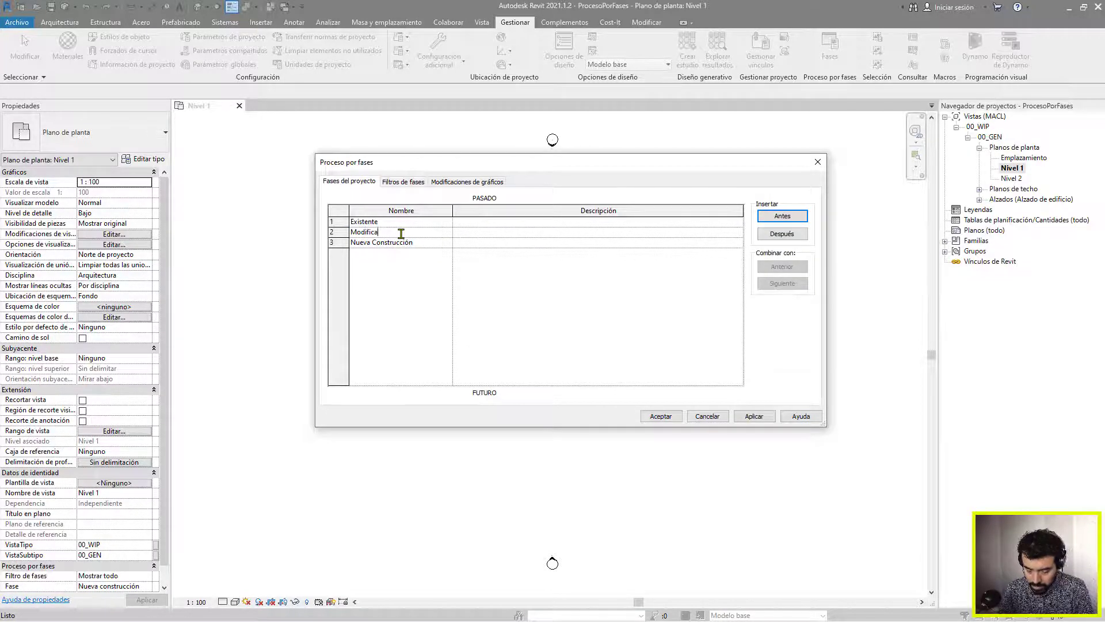
pyautogui.write('ción del Terreno')
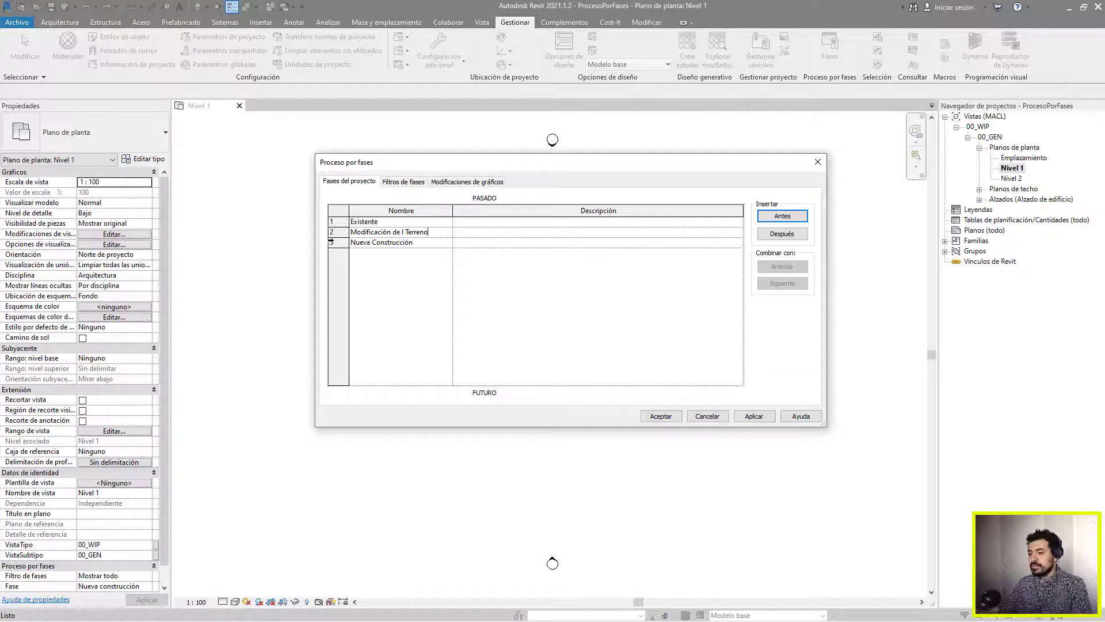
# Rename the Nueva Construcción phase as Módulo A
pyautogui.click(389, 243)
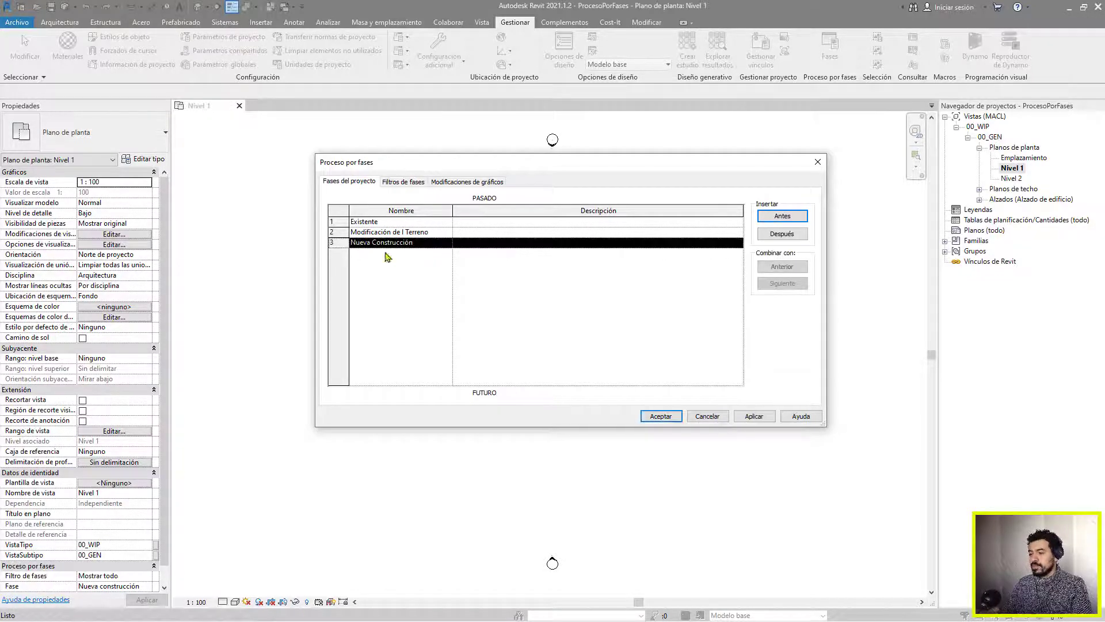
pyautogui.click(431, 246)
pyautogui.click(433, 243)
pyautogui.press('BackSpace')
pyautogui.press('BackSpace')
pyautogui.press('BackSpace')
pyautogui.press('BackSpace')
pyautogui.press('BackSpace')
pyautogui.press('BackSpace')
pyautogui.press('BackSpace')
pyautogui.press('BackSpace')
pyautogui.press('BackSpace')
pyautogui.press('BackSpace')
pyautogui.press('BackSpace')
pyautogui.press('BackSpace')
pyautogui.press('BackSpace')
pyautogui.press('BackSpace')
pyautogui.press('BackSpace')
pyautogui.press('BackSpace')
pyautogui.press('BackSpace')
pyautogui.press('BackSpace')
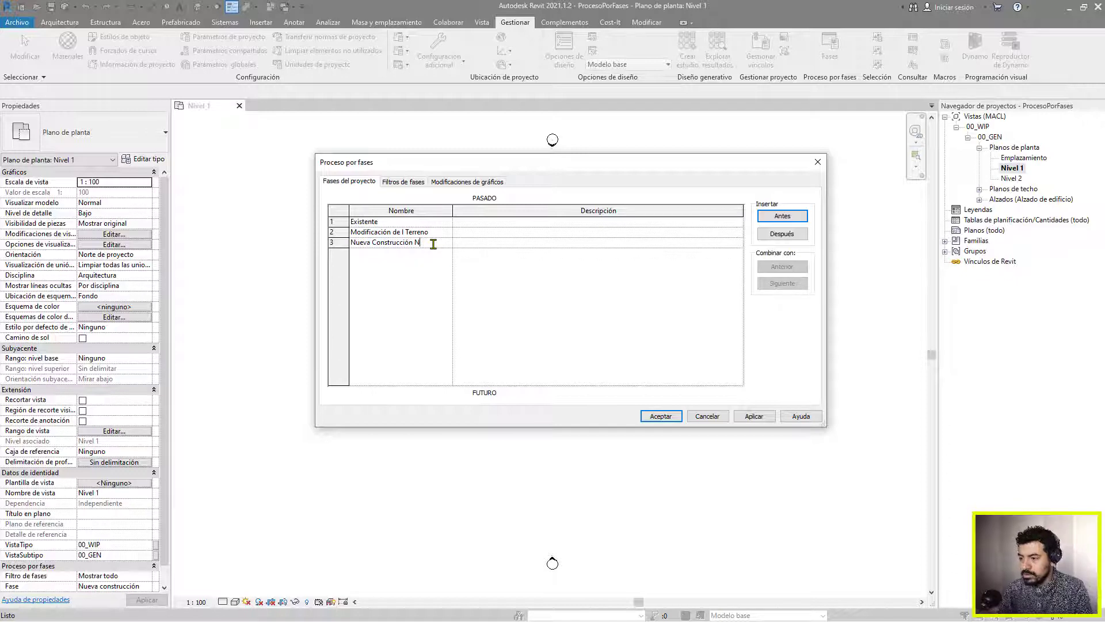
pyautogui.write('Ni')
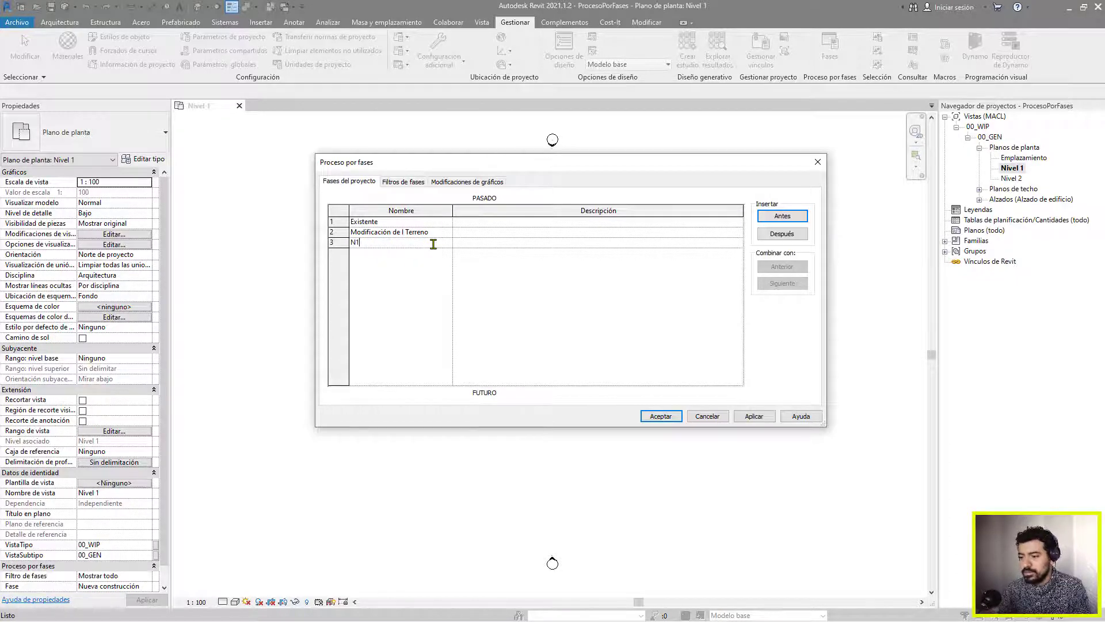
pyautogui.press('BackSpace')
pyautogui.press('BackSpace')
pyautogui.write('Ni')
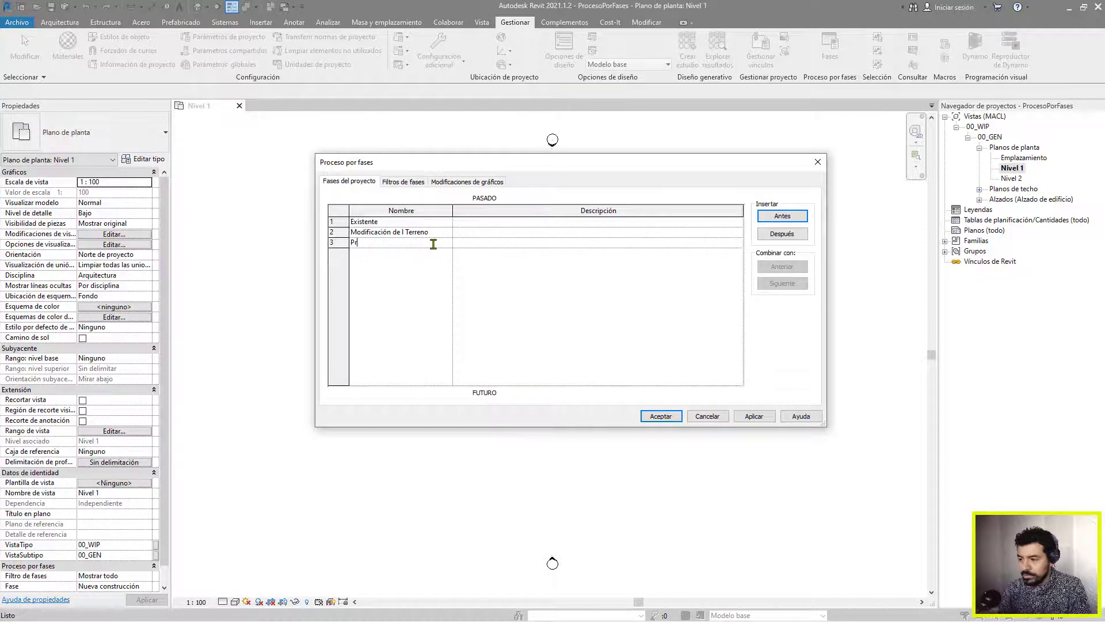
pyautogui.press('BackSpace')
pyautogui.press('BackSpace')
pyautogui.write('Módulo A')
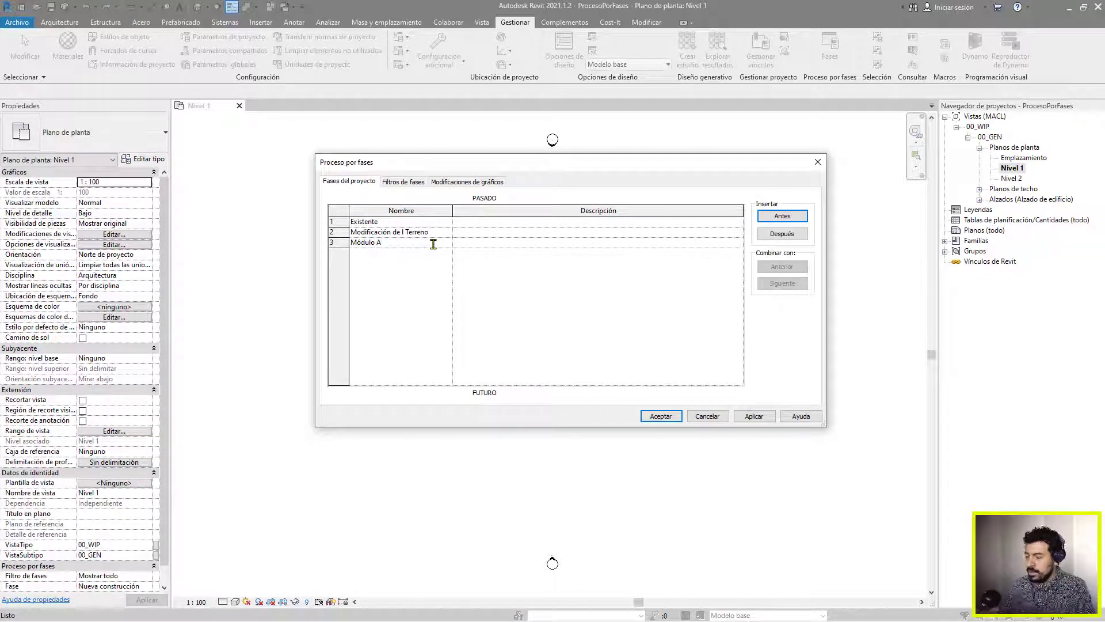
# Insert a phase after Módulo A and name it Módulo B
pyautogui.click(791, 233)
pyautogui.click(408, 254)
pyautogui.write('M')
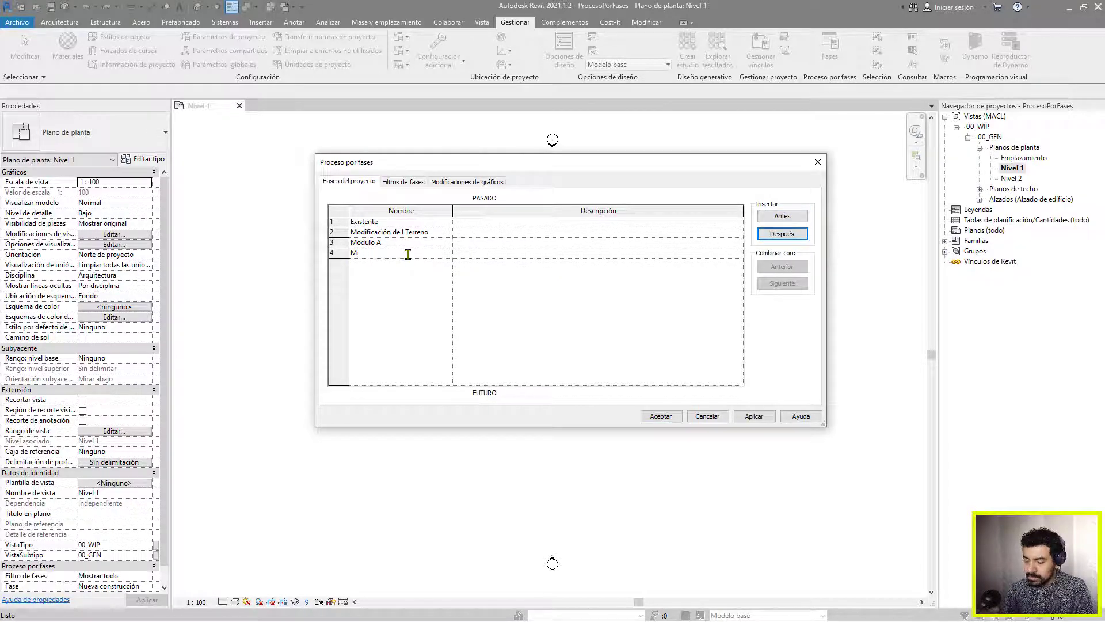
pyautogui.write('ódulo')
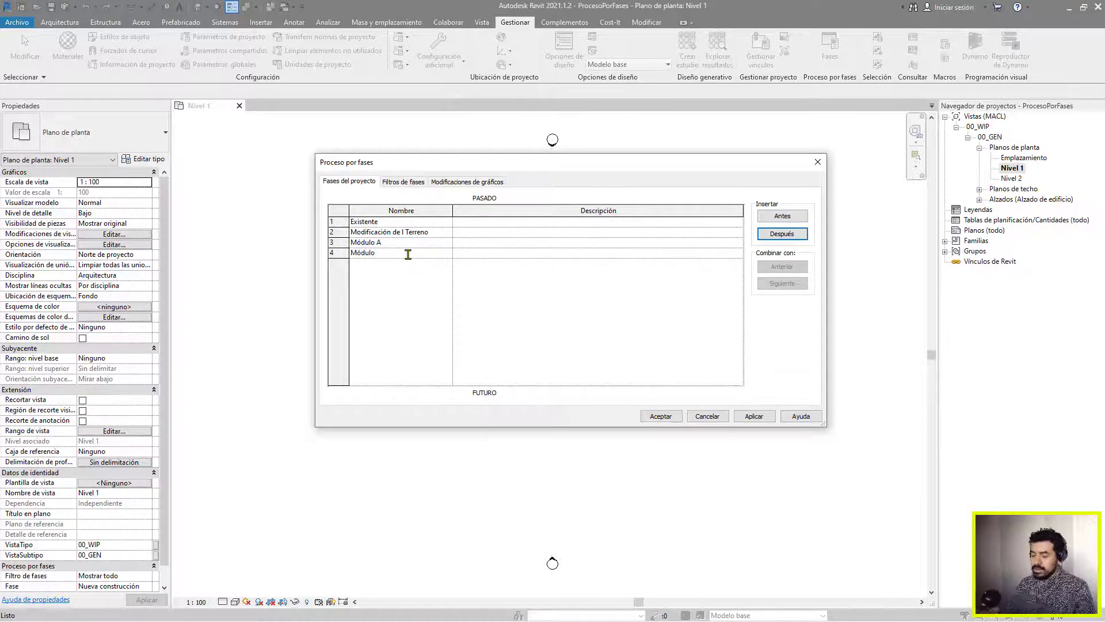
pyautogui.write(' B')
pyautogui.click(428, 331)
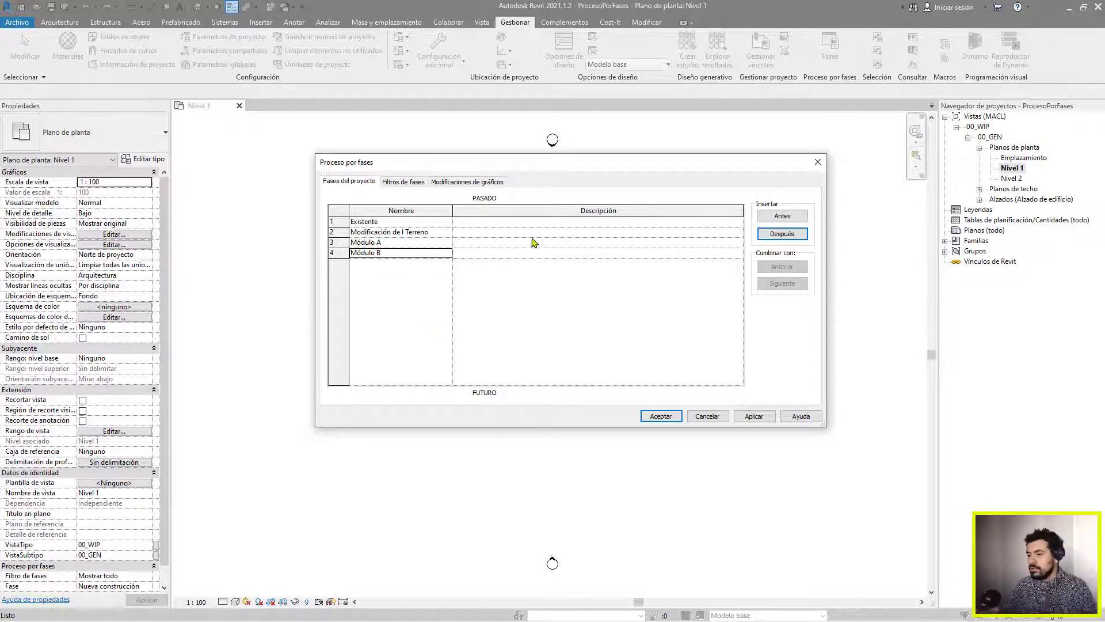
# Rename the Módulo A phase as Fase 1 and the Módulo B phase as NC_F1
pyautogui.click(412, 242)
pyautogui.write('Fase 1')
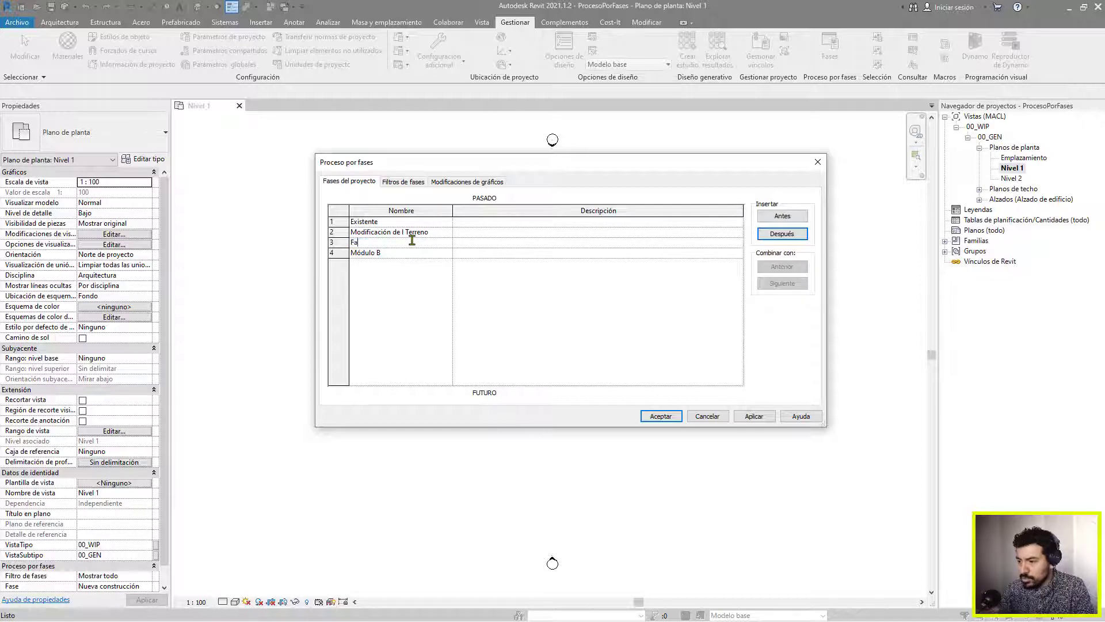
pyautogui.click(408, 254)
pyautogui.write('Fa')
pyautogui.press('BackSpace')
pyautogui.press('BackSpace')
pyautogui.click(419, 244)
pyautogui.press('Escape')
pyautogui.write('NC_F1')
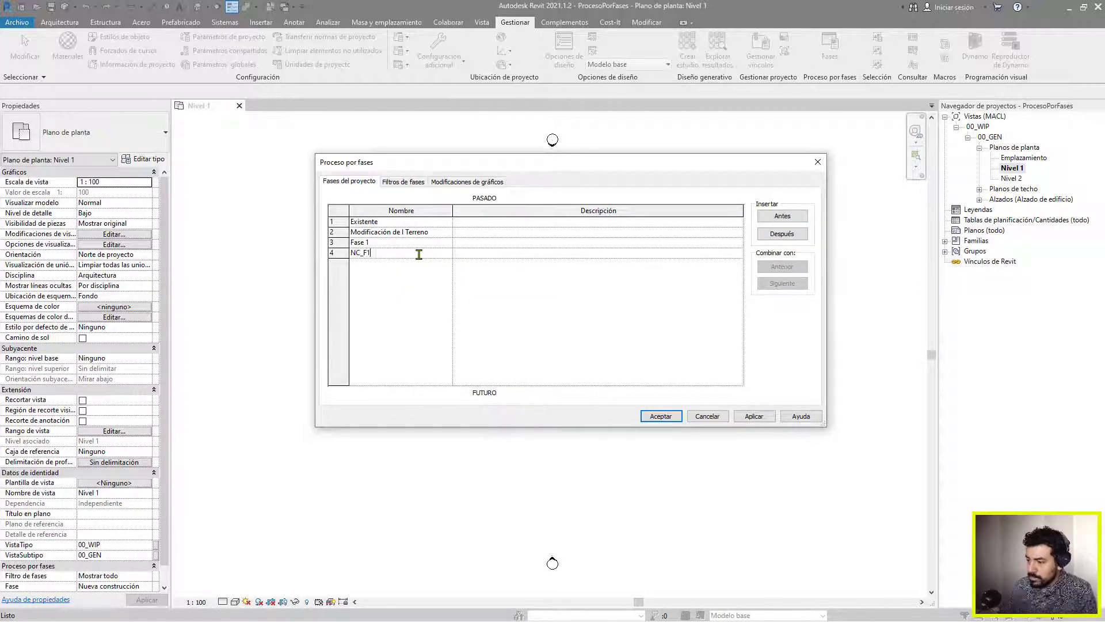
# Rename the Fase 1 phase as NC_F2
pyautogui.click(423, 244)
pyautogui.write('NC_')
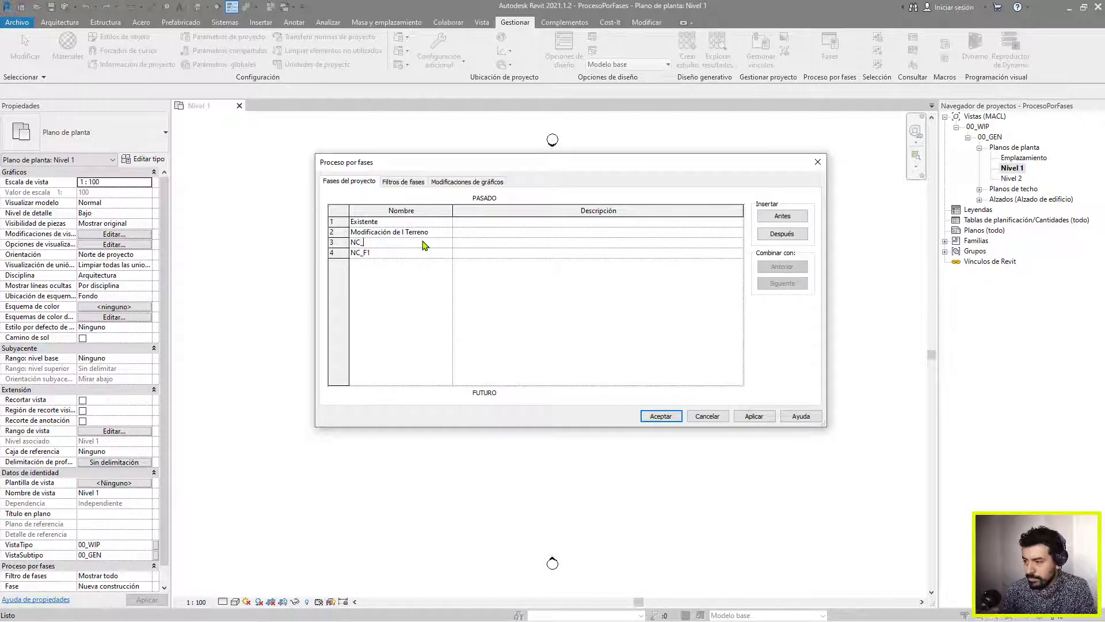
pyautogui.write('F2')
pyautogui.click(415, 272)
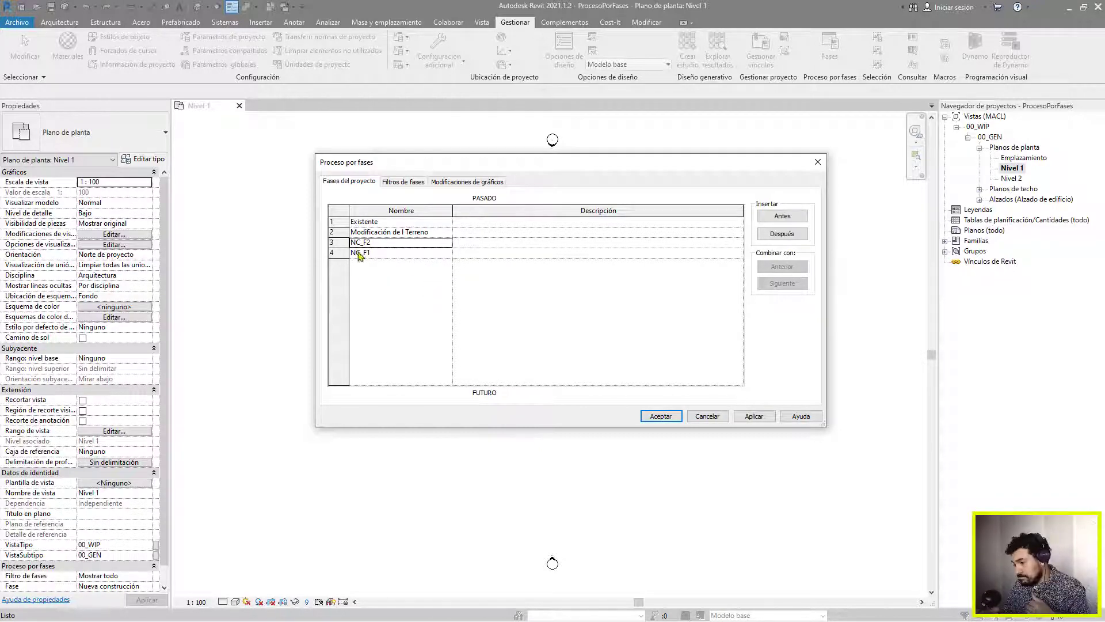
# Display the phase filters and widen the dialog and the Nombre de filtro column so the filter names are fully readable
pyautogui.click(413, 183)
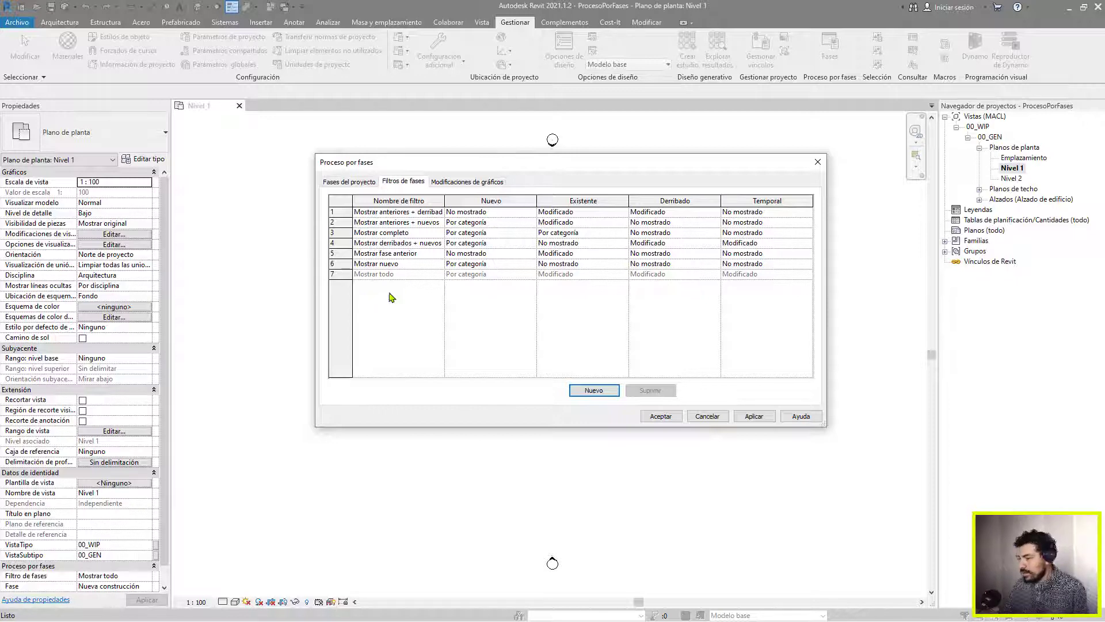
pyautogui.moveTo(315, 268); pyautogui.dragTo(253, 268)
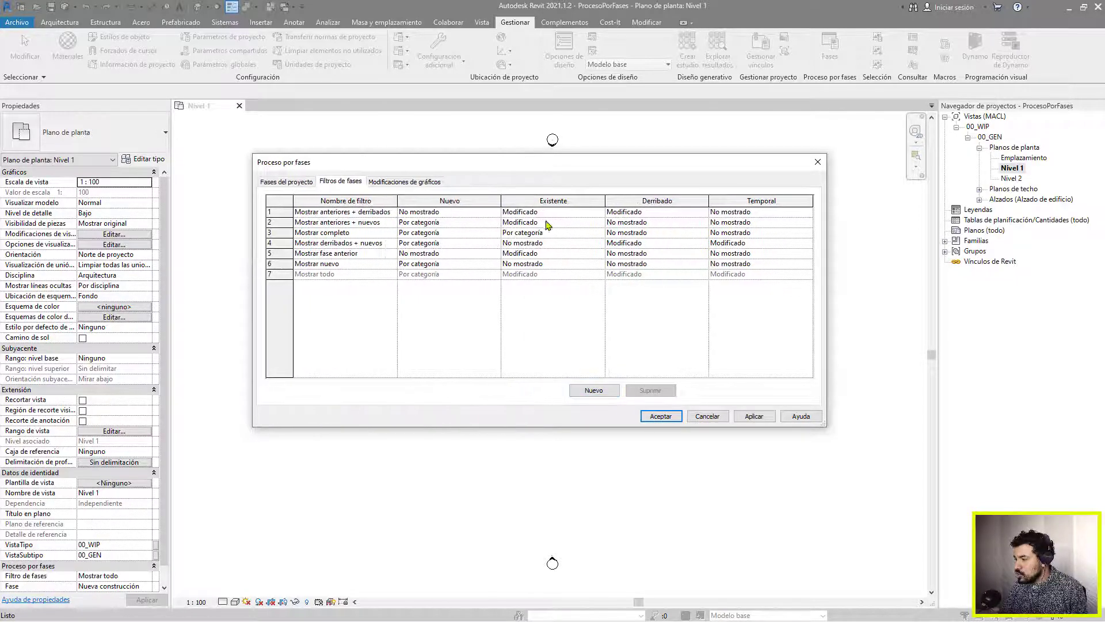
pyautogui.moveTo(397, 199)
pyautogui.mouseDown()
pyautogui.moveTo(426, 200)
pyautogui.moveTo(413, 199)
pyautogui.mouseUp()
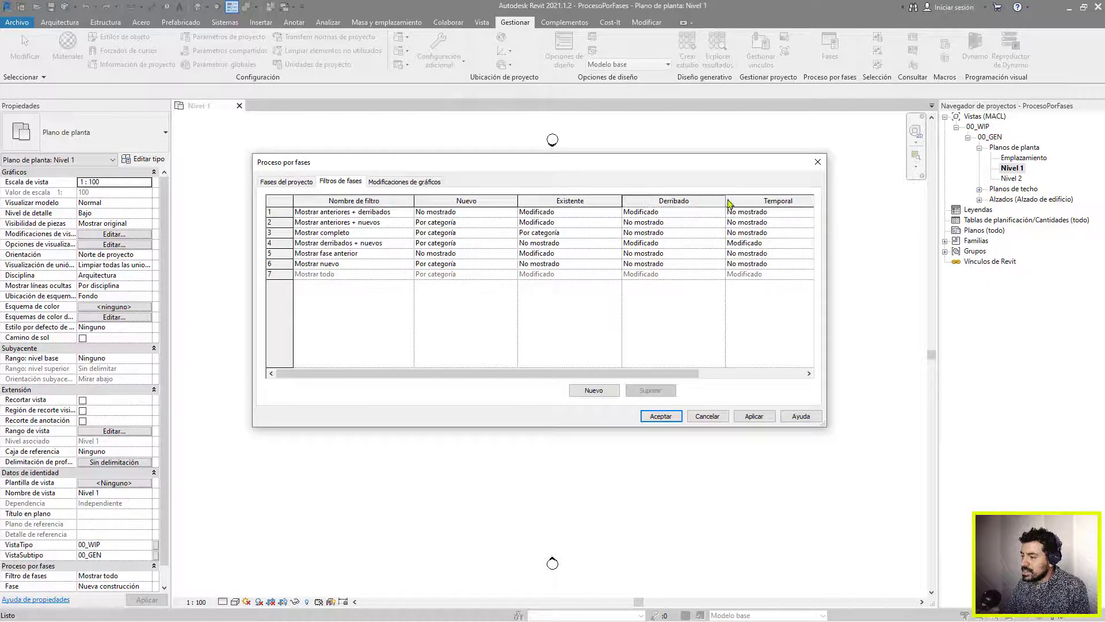
pyautogui.click(757, 199)
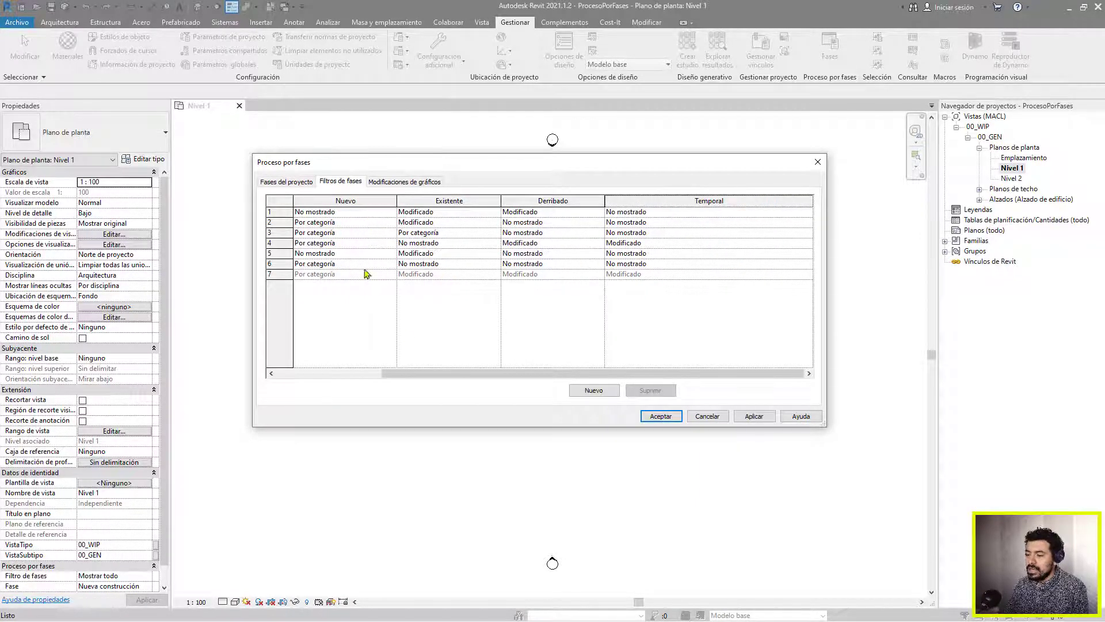
pyautogui.moveTo(468, 373); pyautogui.dragTo(363, 373)
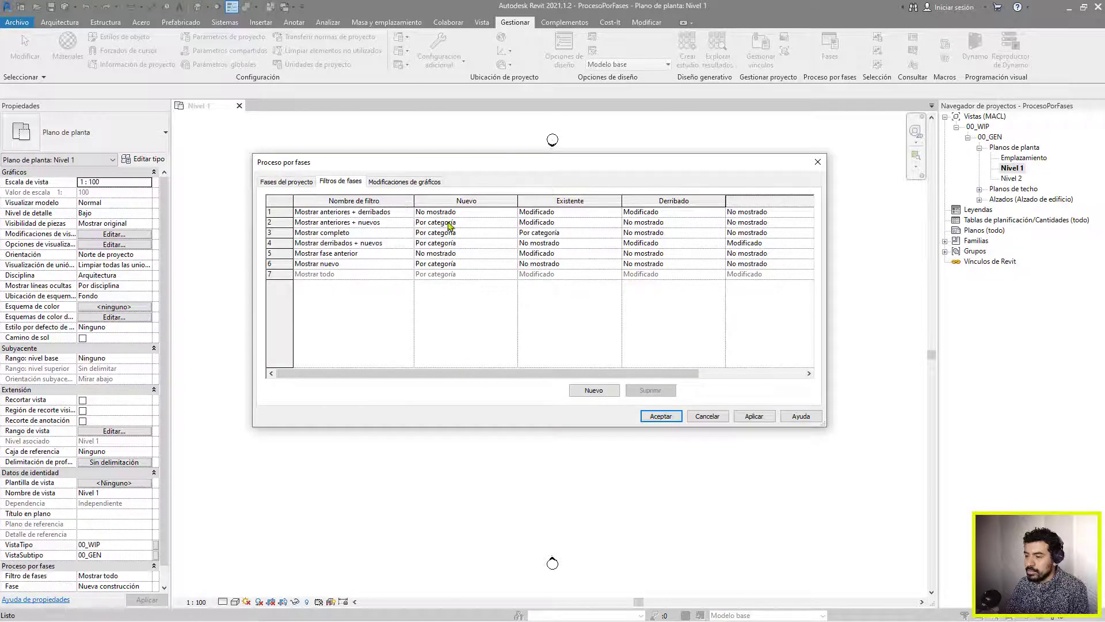
pyautogui.moveTo(415, 199); pyautogui.dragTo(426, 199)
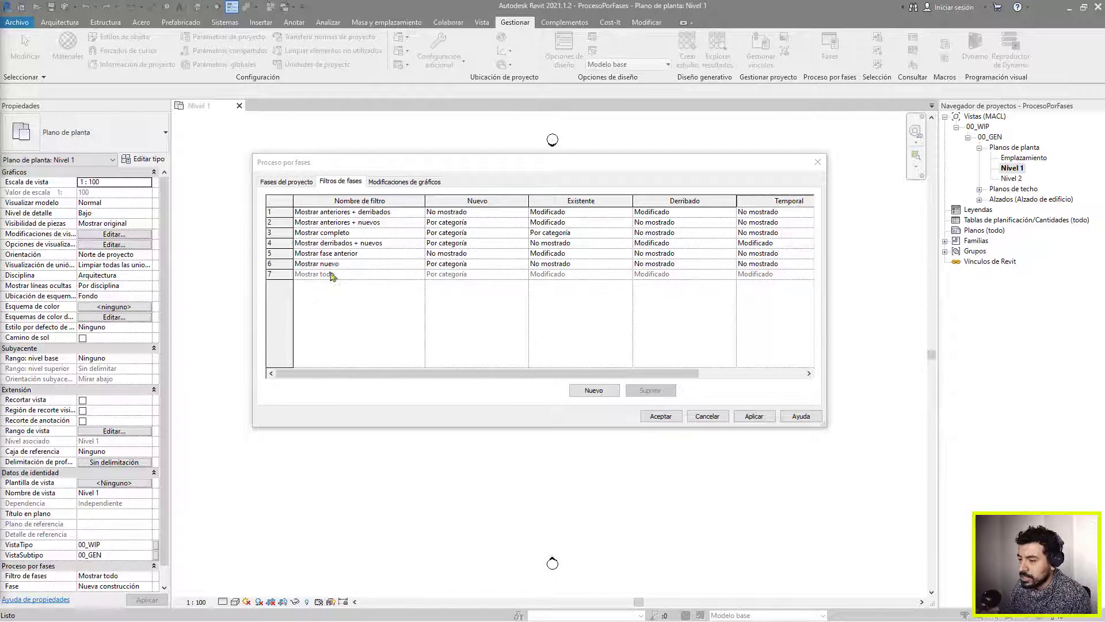
# Examine the Mostrar nuevo filter's settings for each phase status, including the display options available for Existente
pyautogui.click(300, 265)
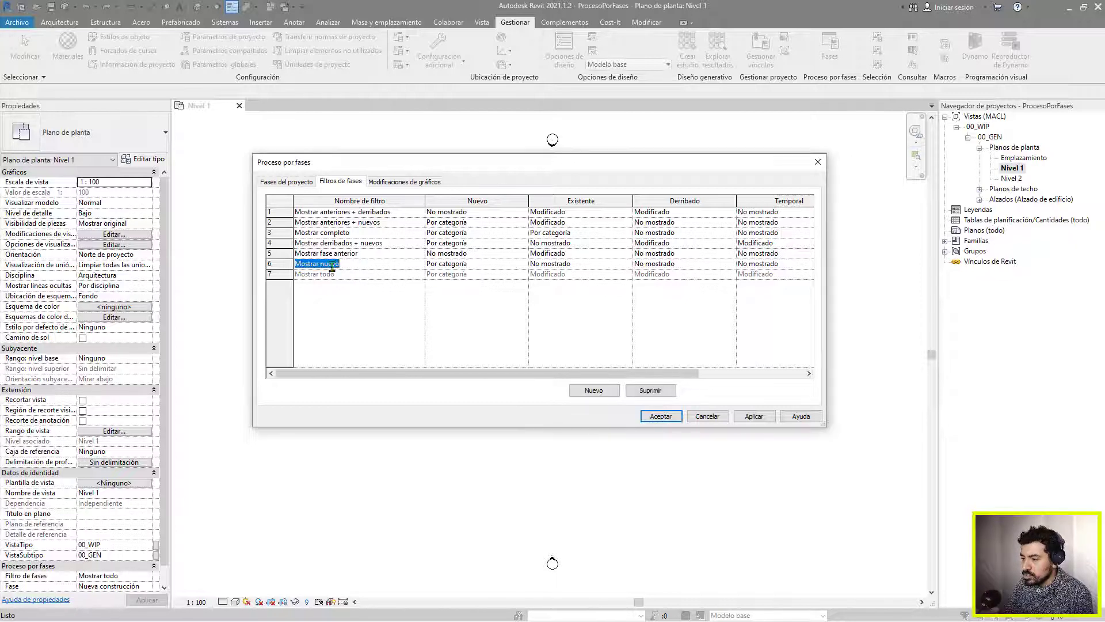
pyautogui.click(494, 206)
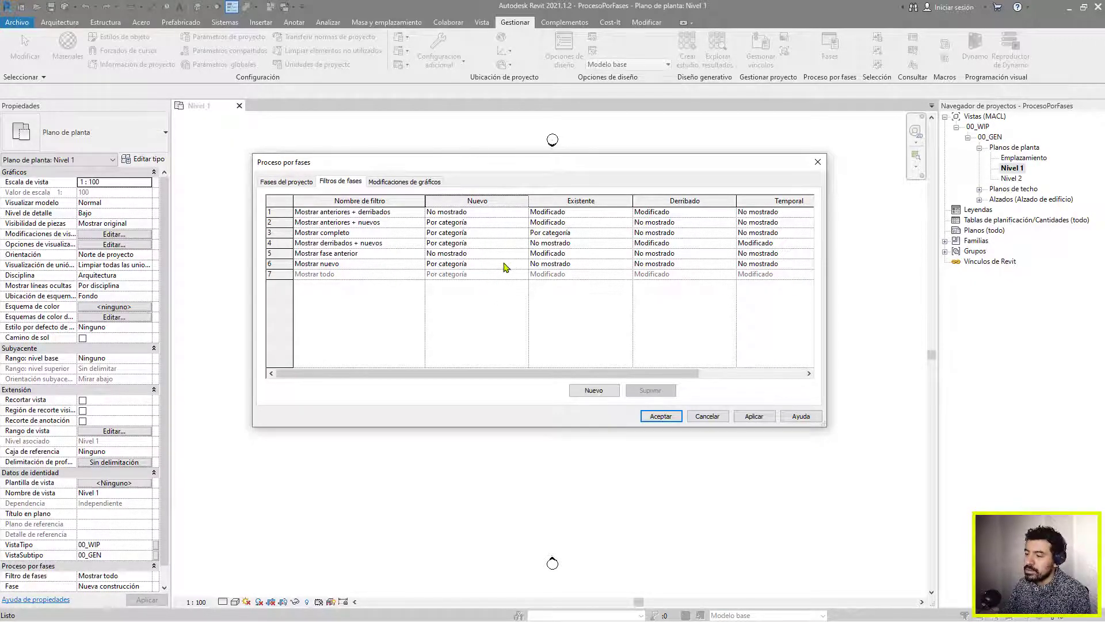
pyautogui.click(584, 265)
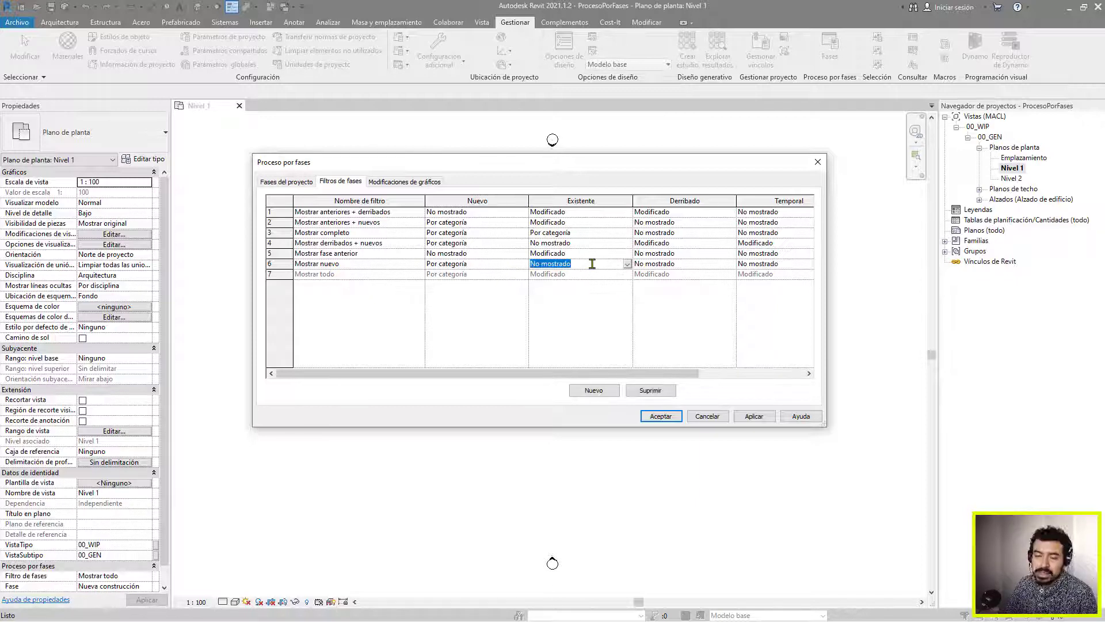
pyautogui.click(627, 265)
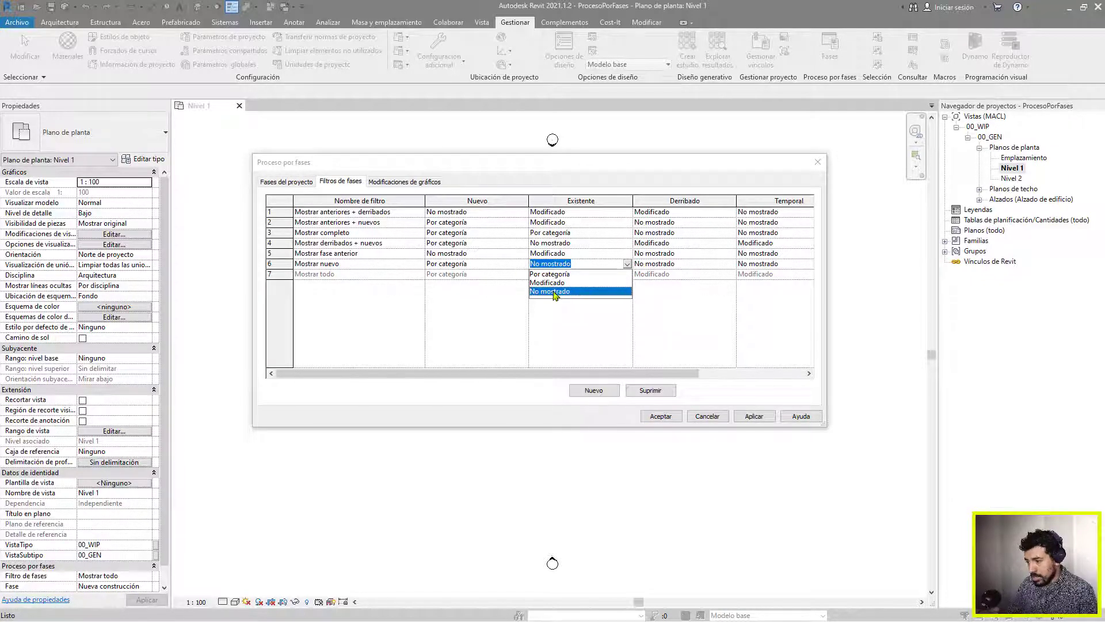
pyautogui.click(481, 389)
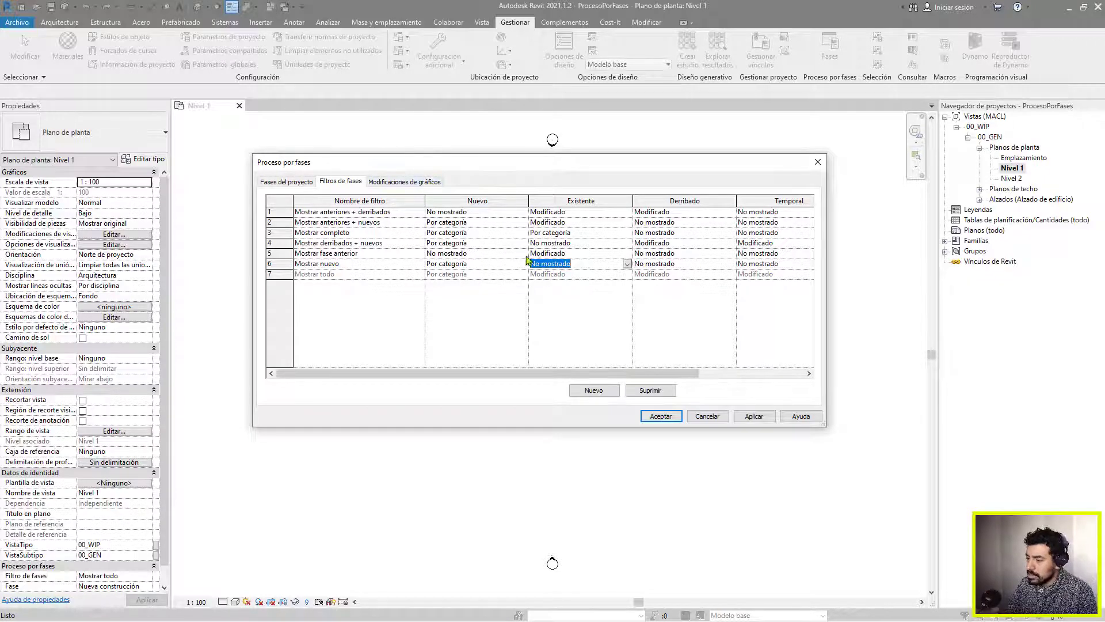
pyautogui.click(678, 264)
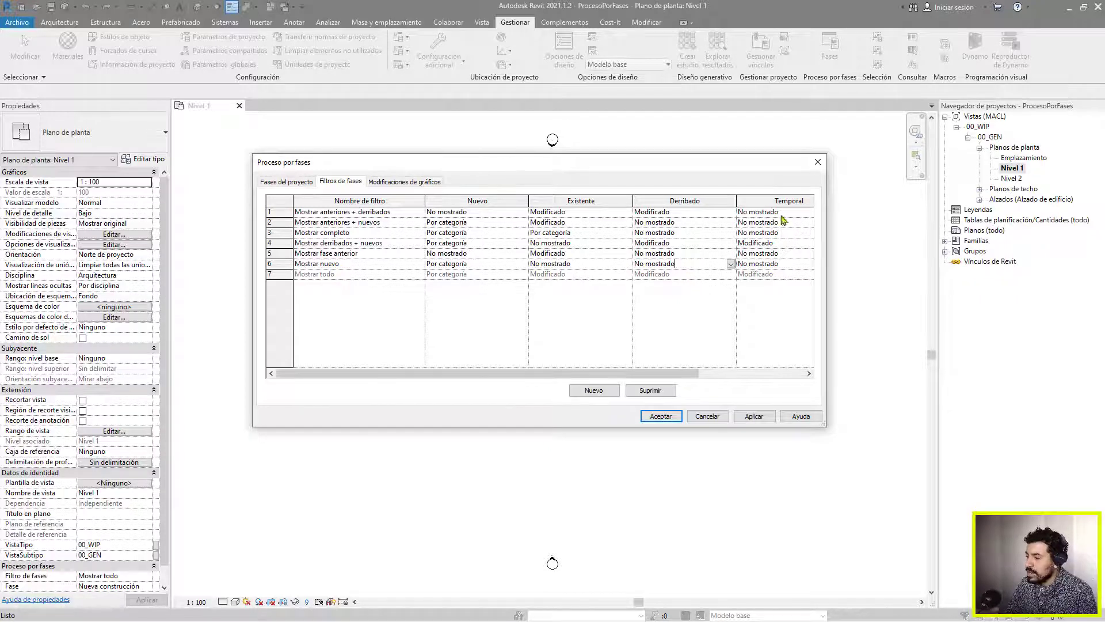
pyautogui.click(793, 264)
# Narrow the Derribado, Existente and Nuevo columns so the whole filter table fits in the dialog
pyautogui.moveTo(698, 373); pyautogui.dragTo(646, 379)
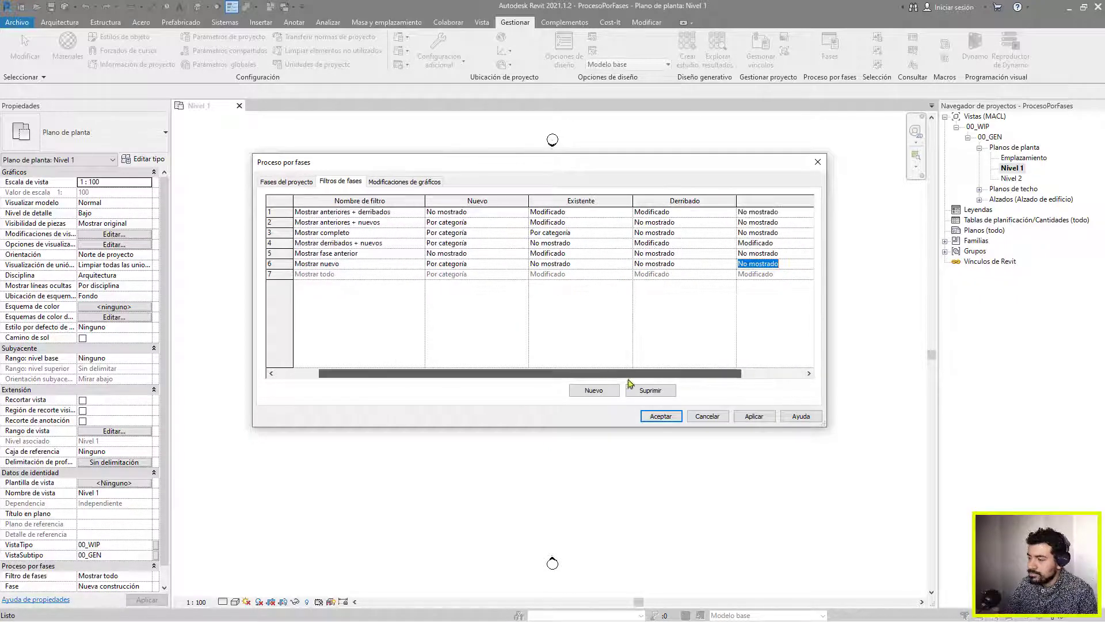
pyautogui.moveTo(736, 200); pyautogui.dragTo(714, 200)
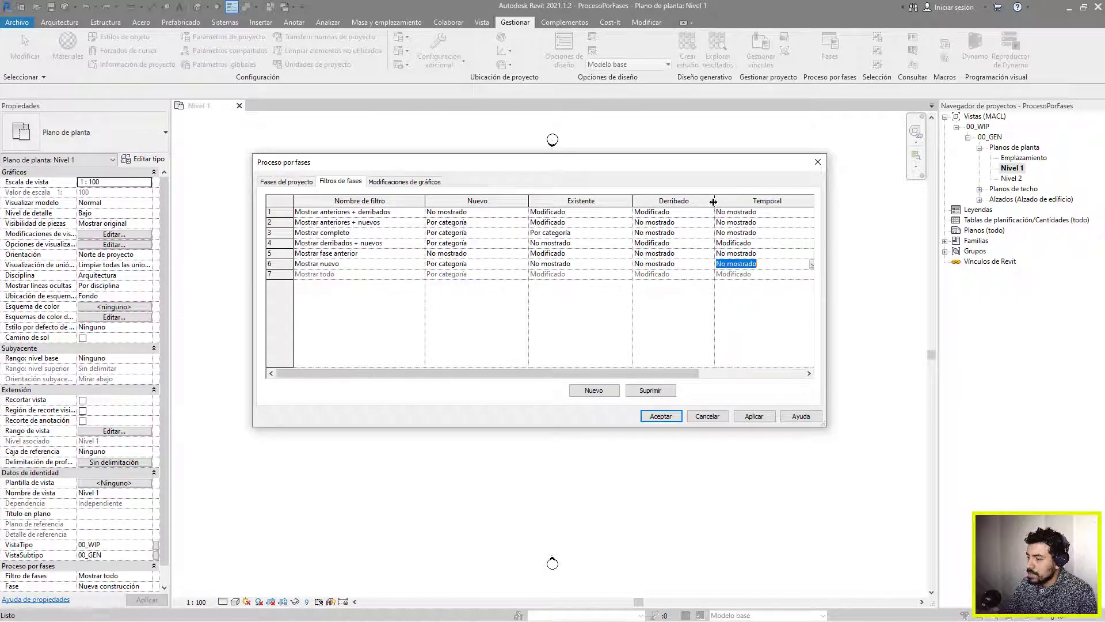
pyautogui.moveTo(632, 200); pyautogui.dragTo(601, 200)
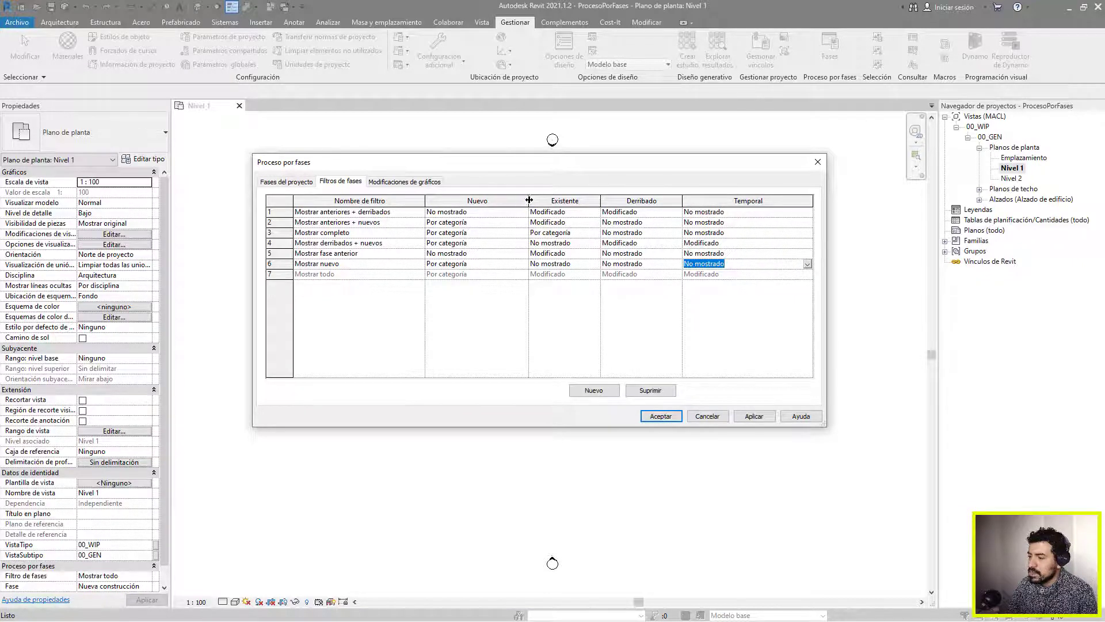
pyautogui.moveTo(528, 200); pyautogui.dragTo(504, 201)
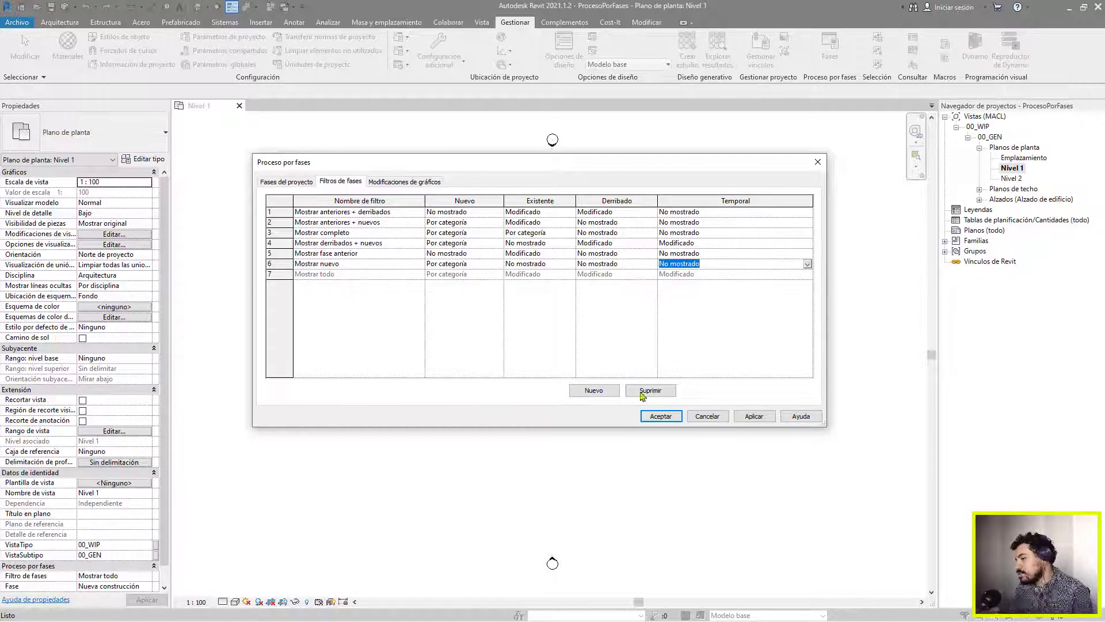
# Add five new phase filters to the filter list
pyautogui.click(598, 390)
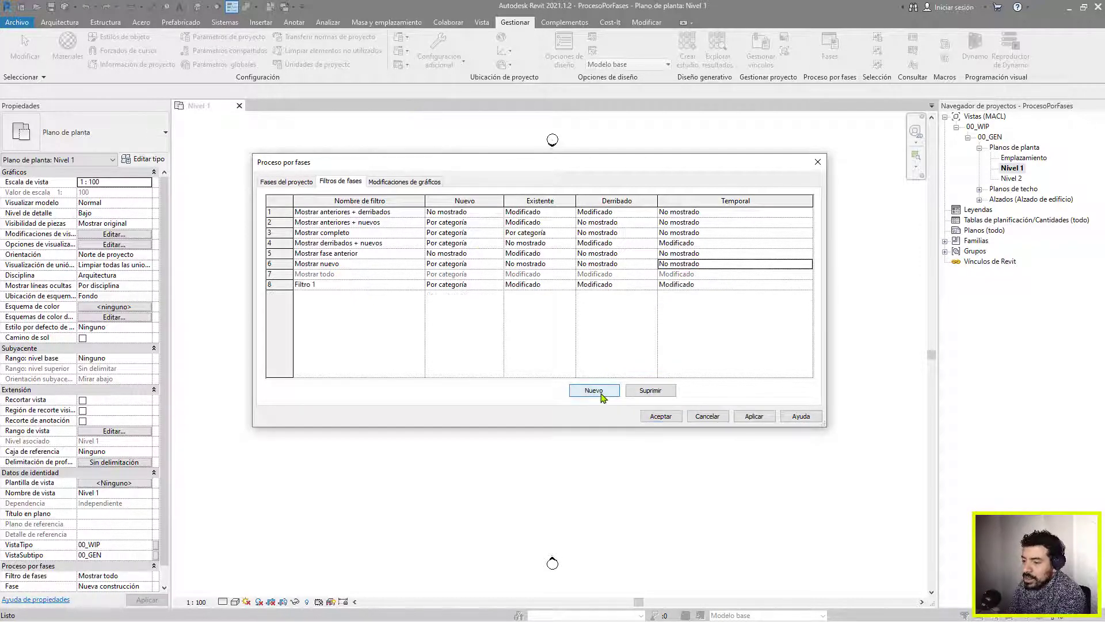
pyautogui.click(598, 390)
pyautogui.click(598, 391)
pyautogui.click(599, 390)
pyautogui.click(599, 390)
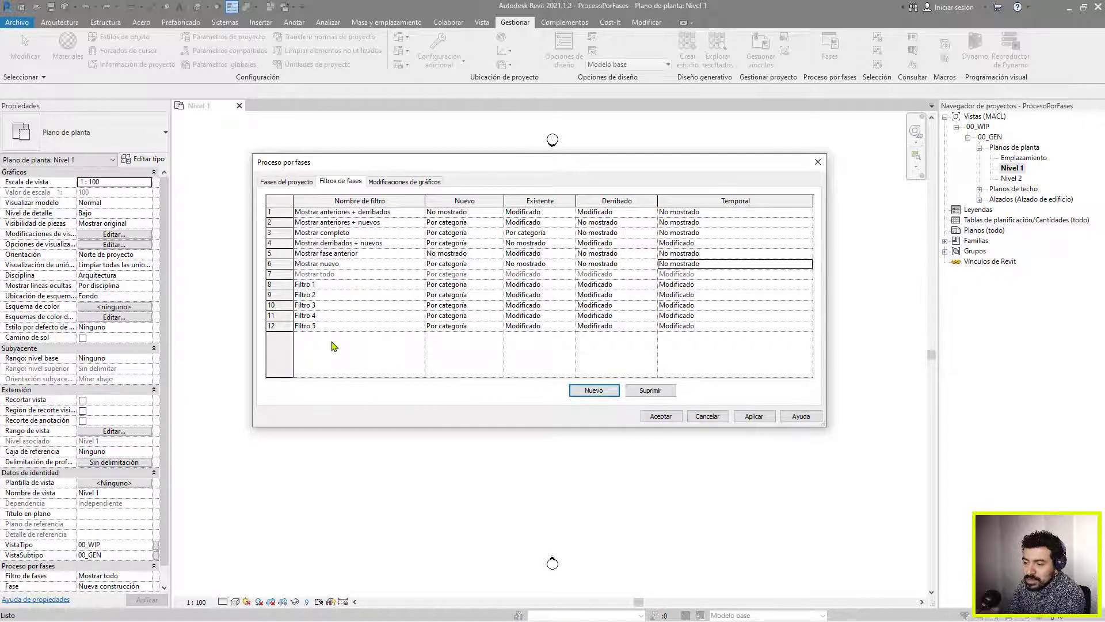
# Delete the five newly added phase filters, starting from the last one
pyautogui.click(362, 326)
pyautogui.click(640, 391)
pyautogui.click(646, 391)
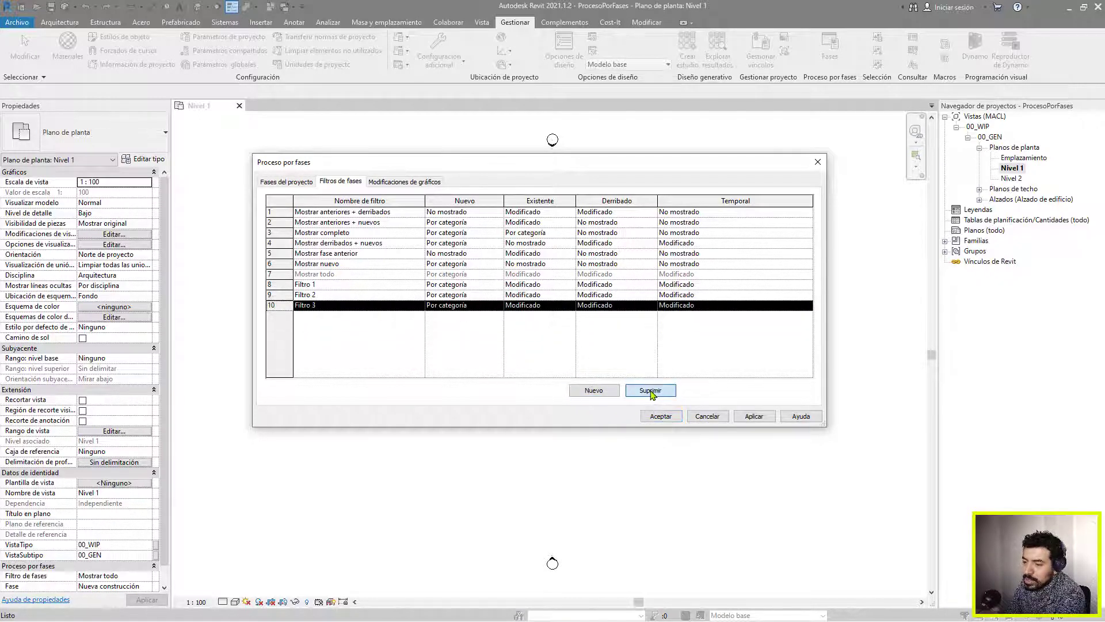
pyautogui.click(650, 391)
pyautogui.click(651, 390)
pyautogui.click(651, 391)
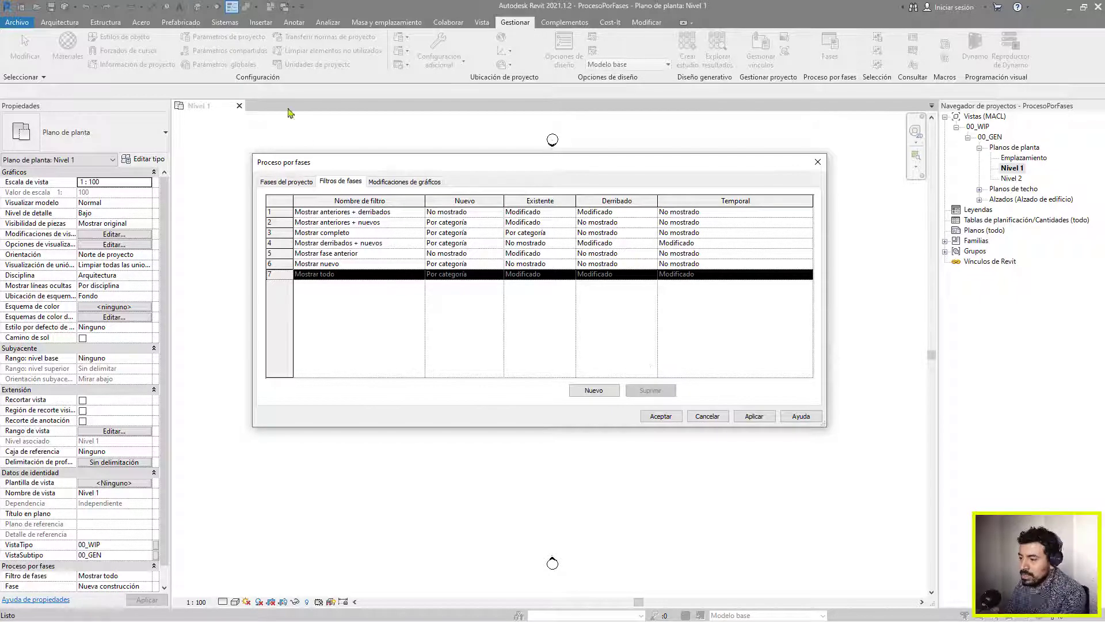
# Compare the phase graphic overrides with the filters and inspect the projection line settings of the Existente status without changing them
pyautogui.click(410, 182)
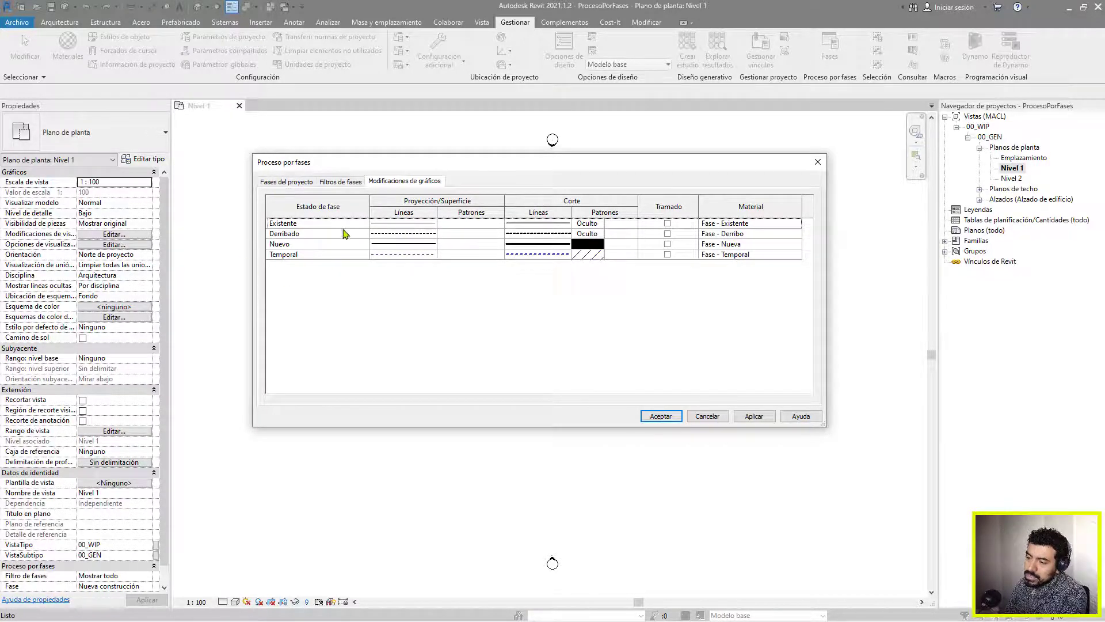
pyautogui.click(341, 181)
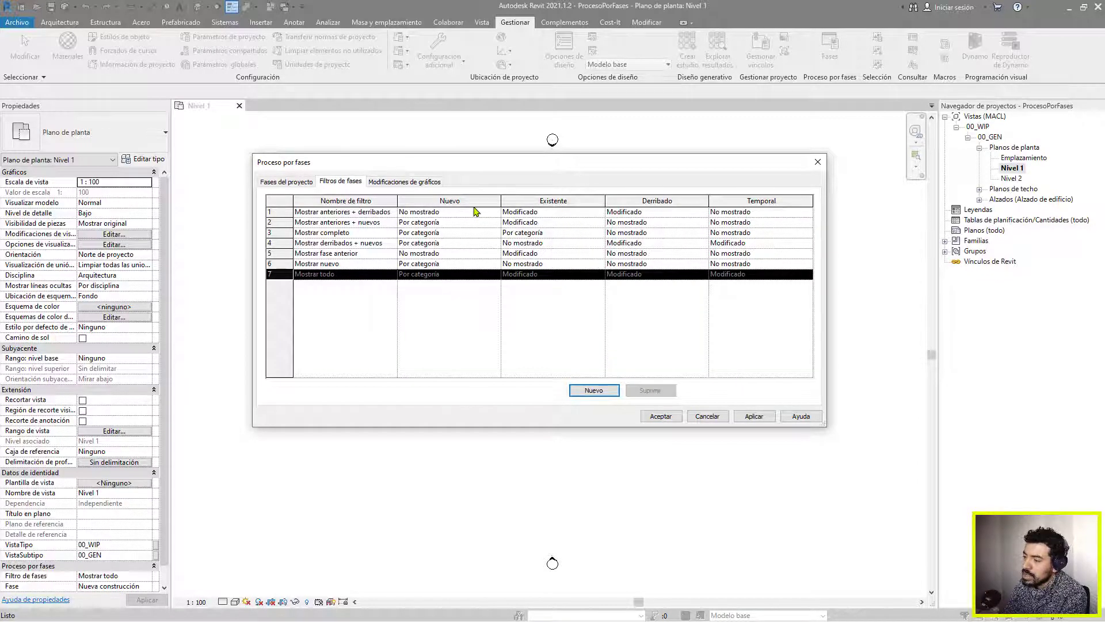
pyautogui.click(417, 183)
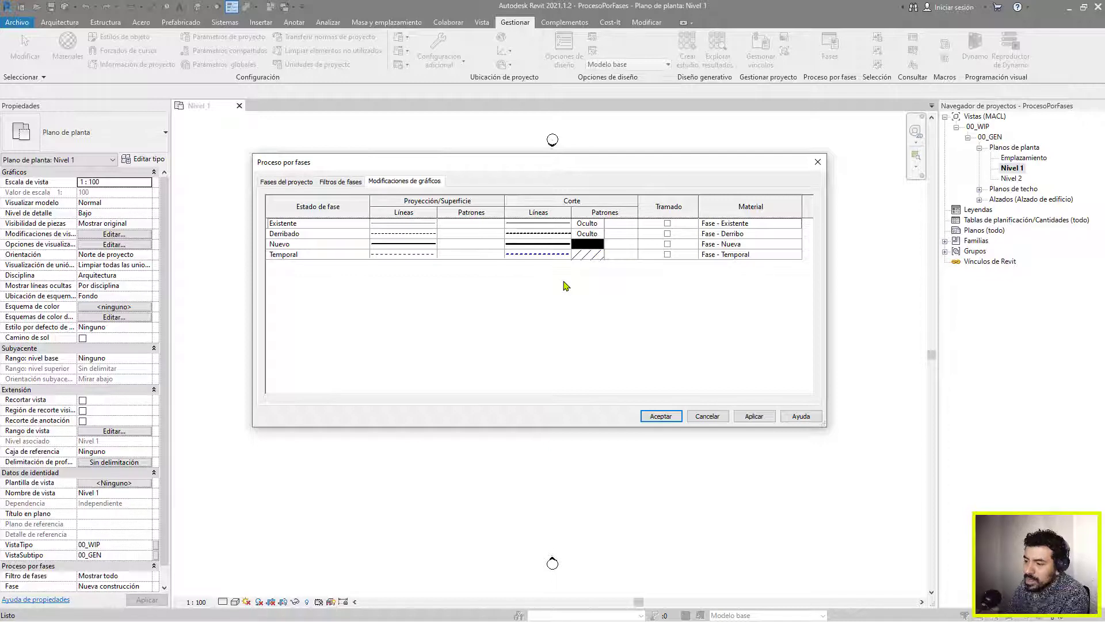
pyautogui.click(397, 224)
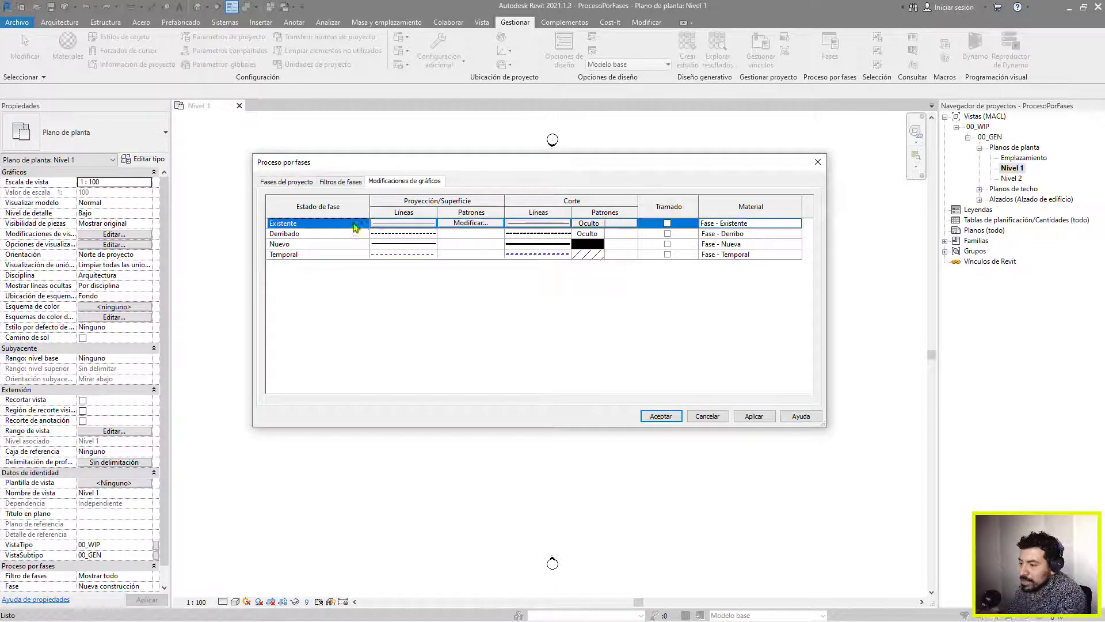
pyautogui.click(406, 224)
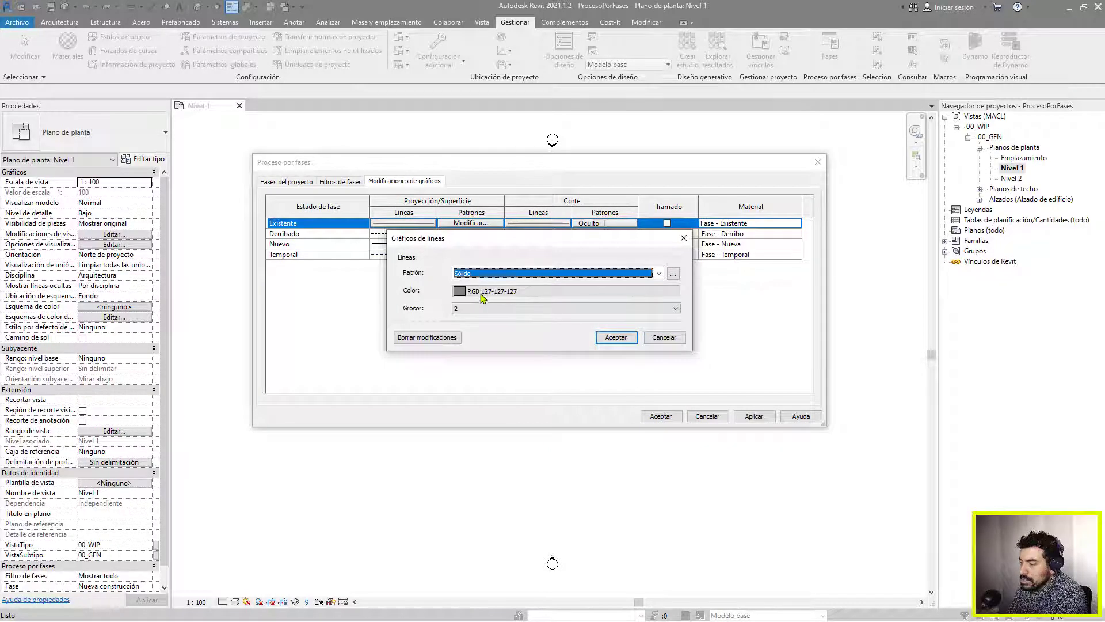
pyautogui.click(664, 337)
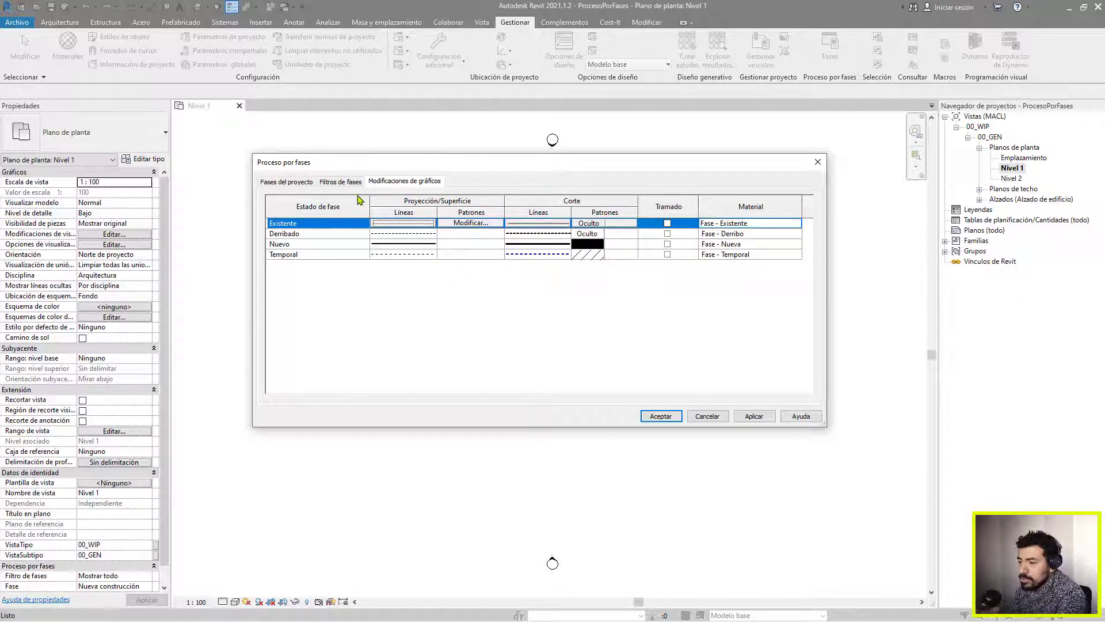
# Check the Mostrar anteriores + nuevos filter against the projection line pattern, color and weight of the Existente status override
pyautogui.click(346, 182)
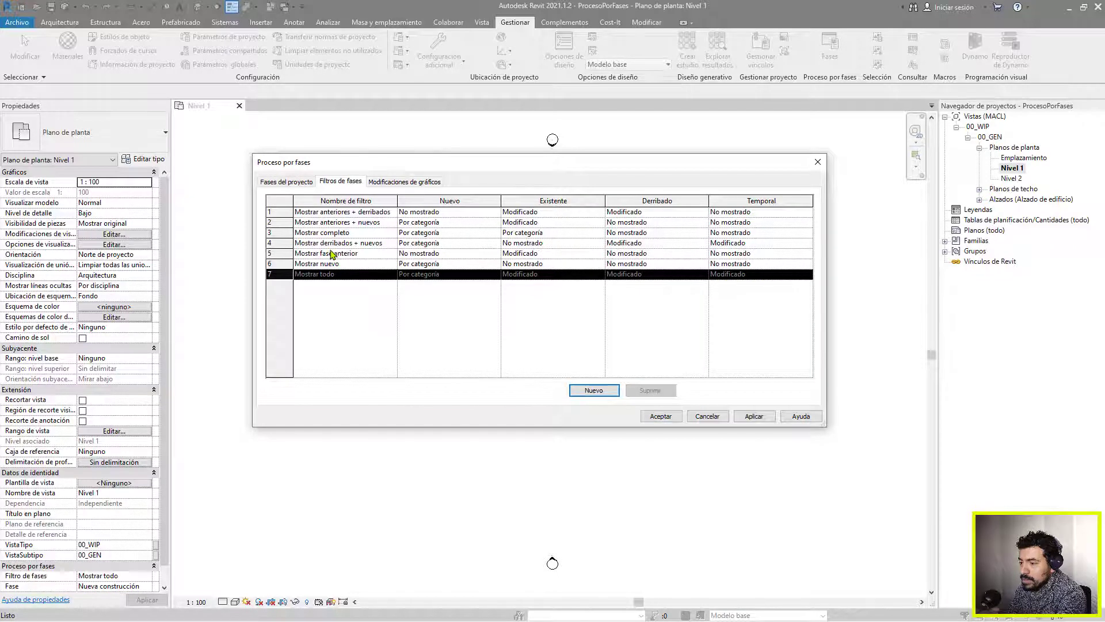
pyautogui.click(361, 223)
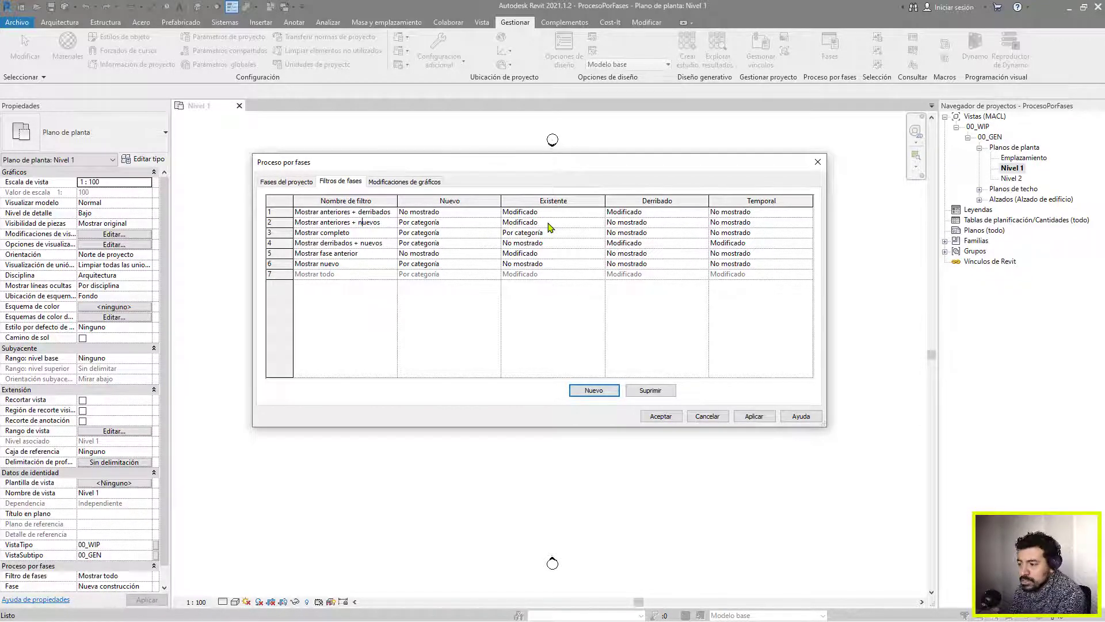
pyautogui.click(406, 183)
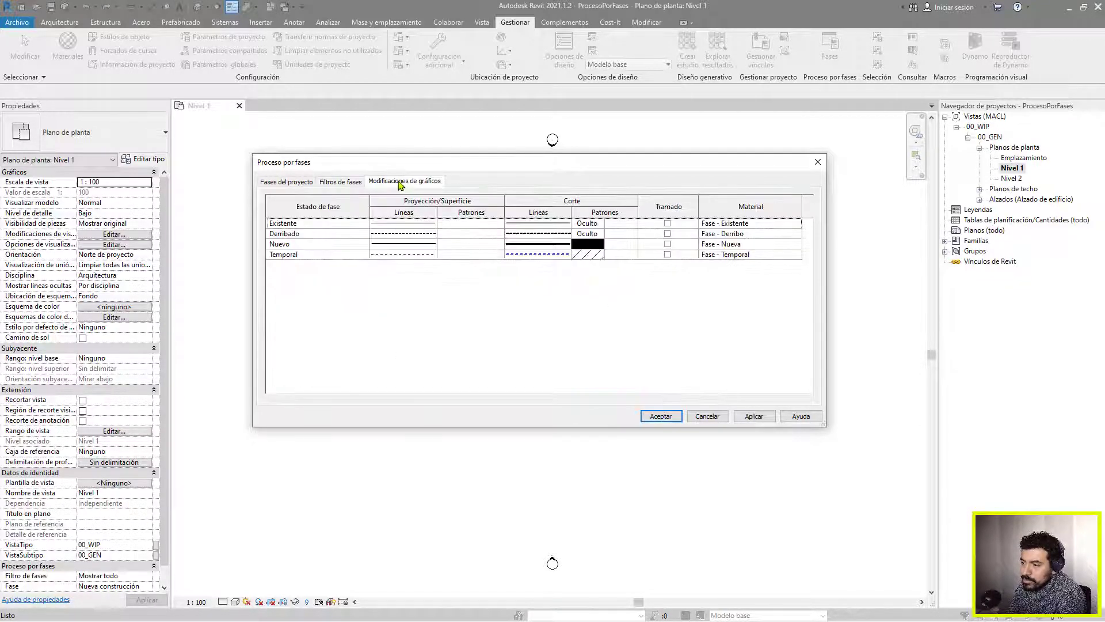
pyautogui.click(407, 229)
pyautogui.click(407, 224)
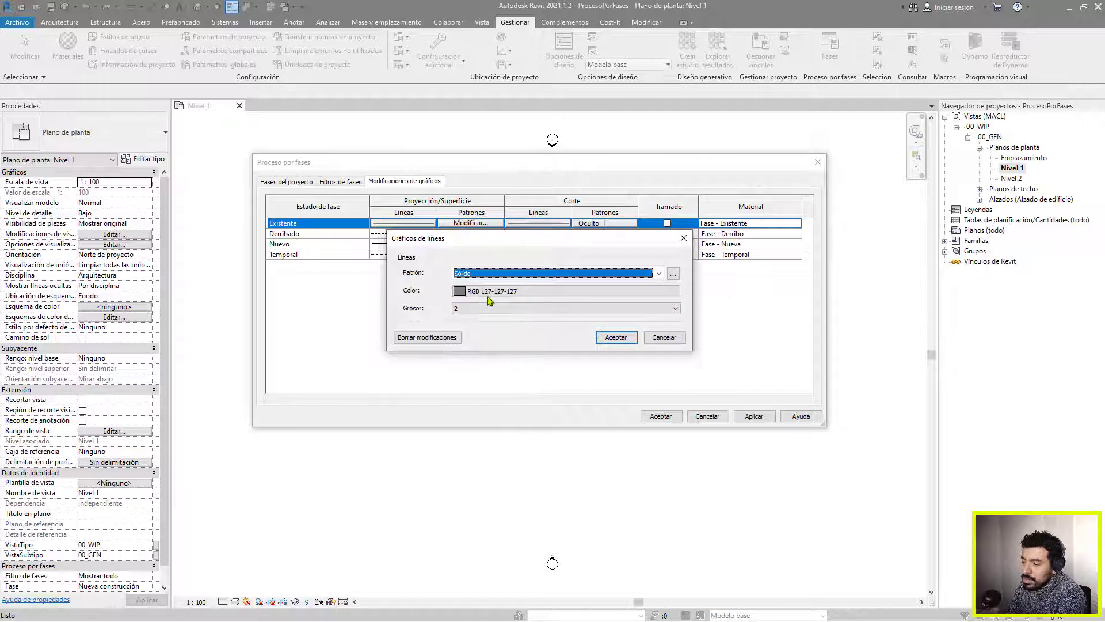
pyautogui.click(616, 338)
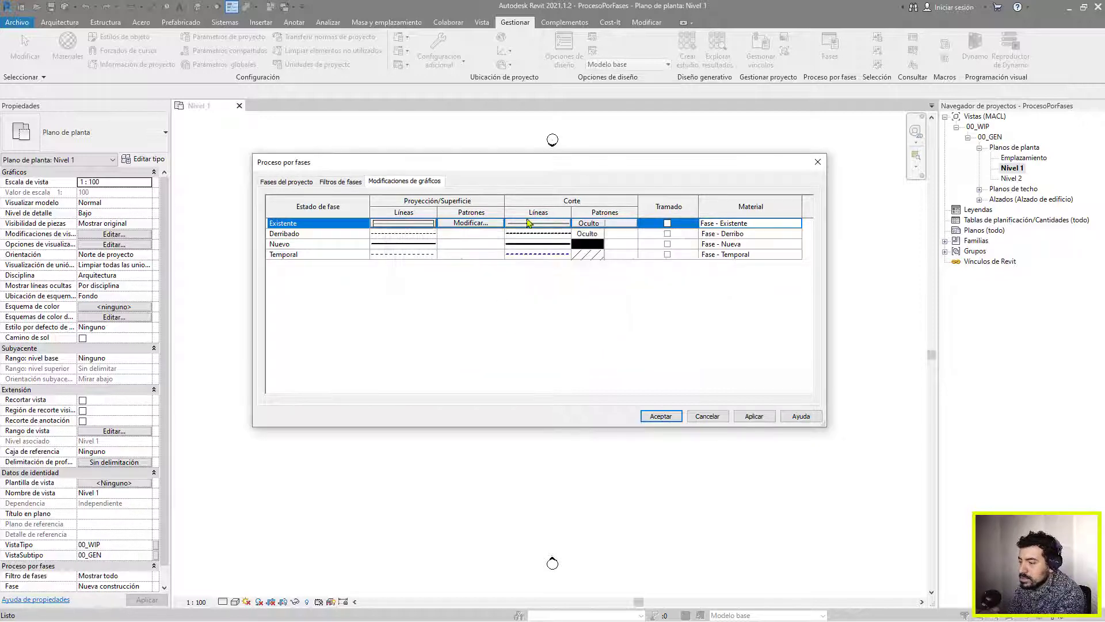
# Inspect the cut line graphics of the Existente status override and return to the phase filters
pyautogui.click(544, 224)
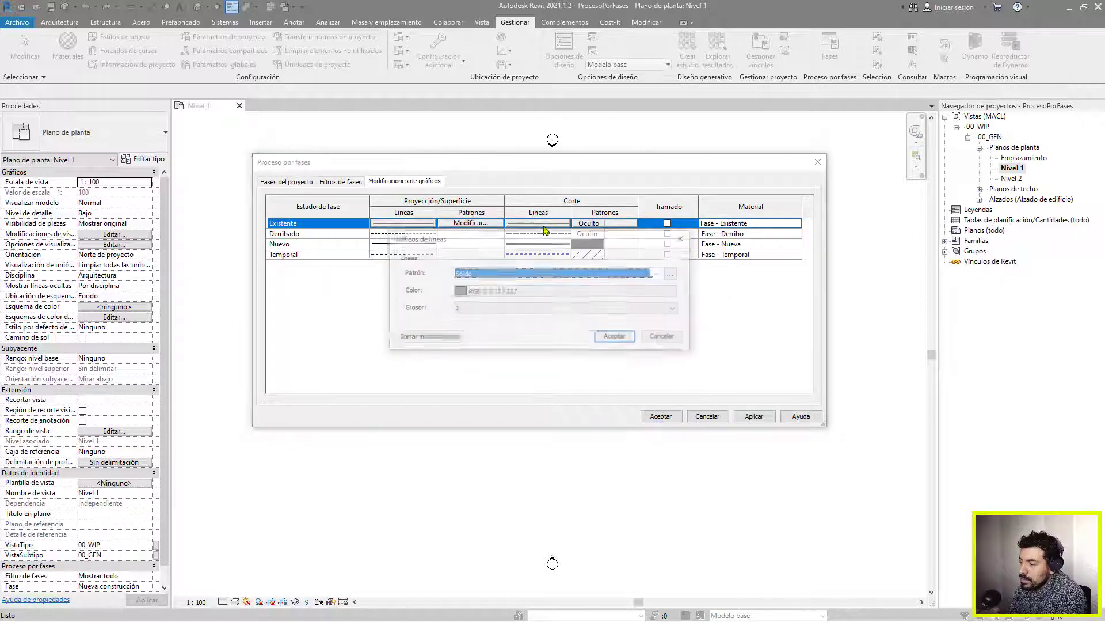
pyautogui.click(663, 338)
pyautogui.click(339, 182)
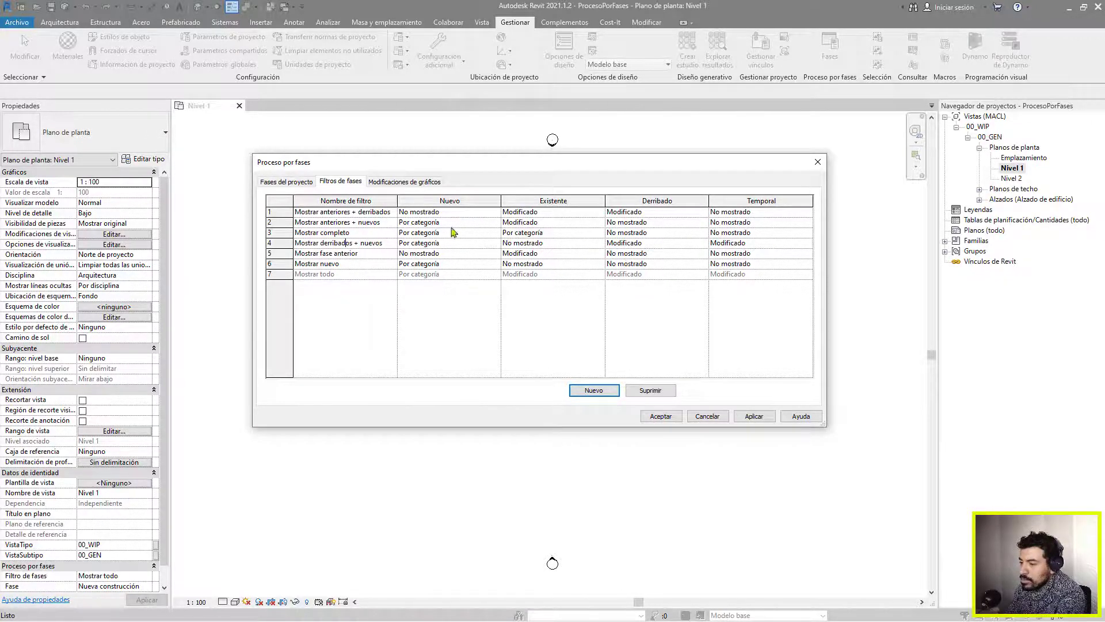
# Inspect the projection line pattern, color and weight of the Derribado status override, leave them as they are and accept the phasing settings
pyautogui.click(412, 180)
pyautogui.click(360, 236)
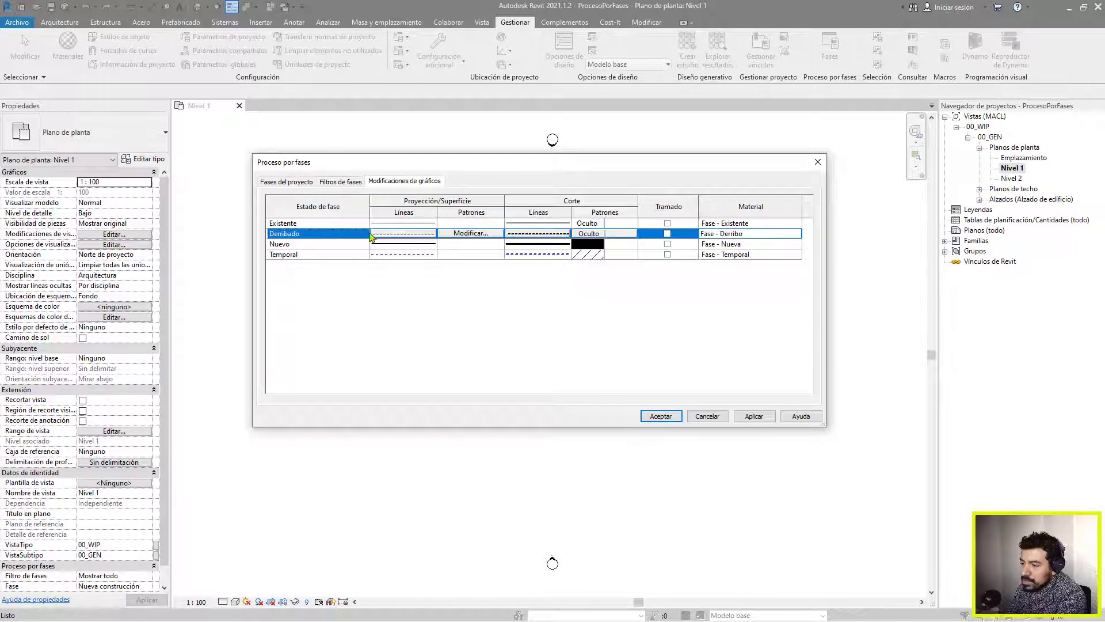
pyautogui.click(401, 236)
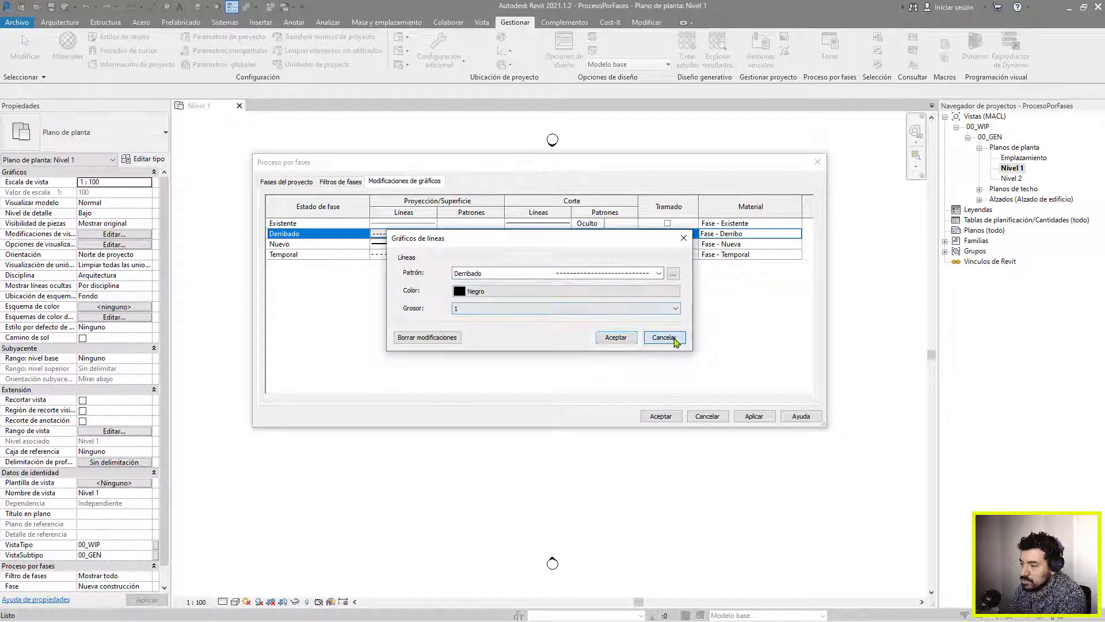
pyautogui.click(664, 338)
pyautogui.click(413, 234)
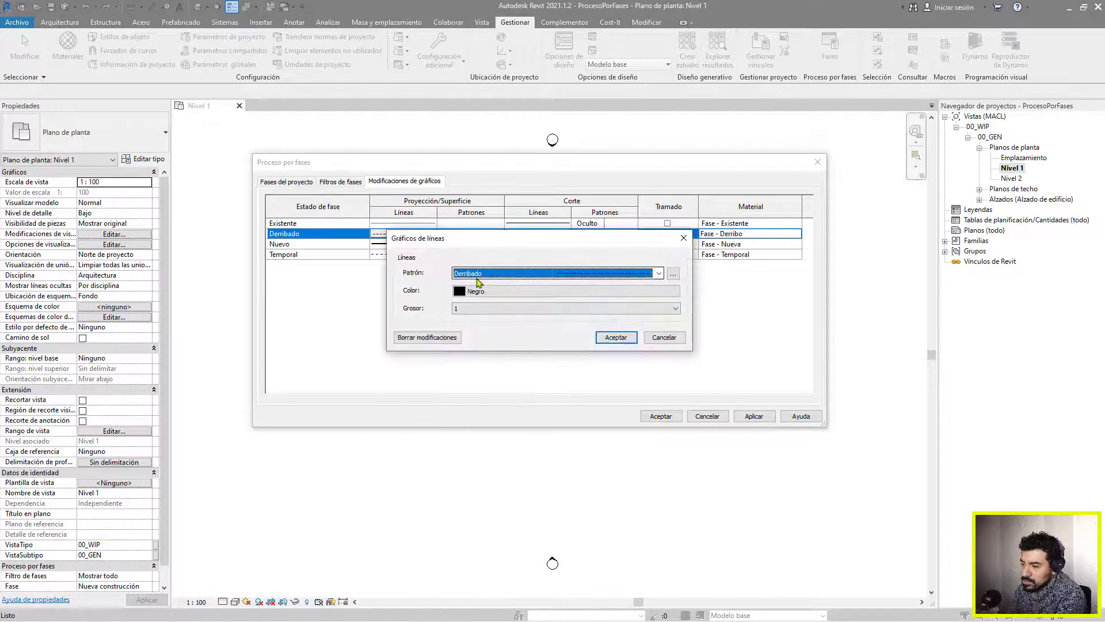
pyautogui.click(481, 274)
pyautogui.click(485, 316)
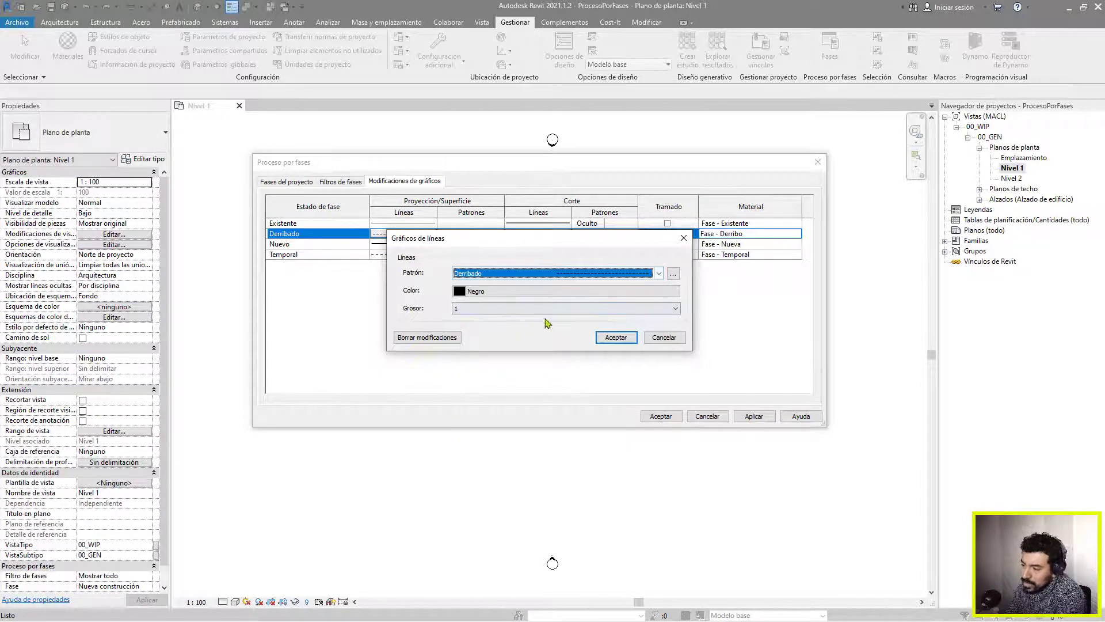
pyautogui.click(665, 338)
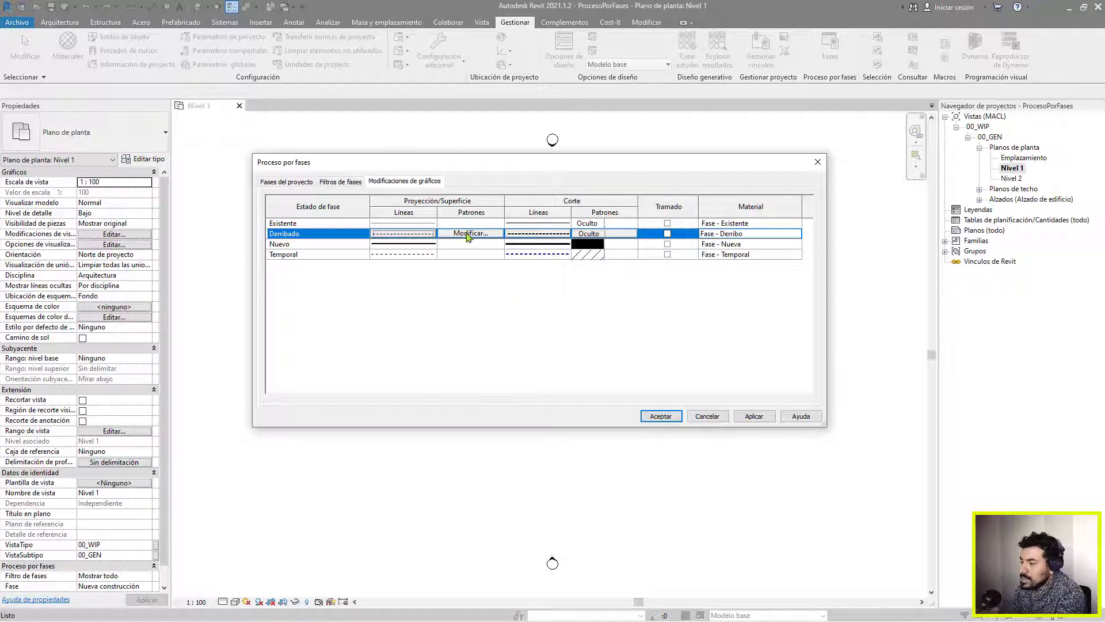
pyautogui.click(659, 415)
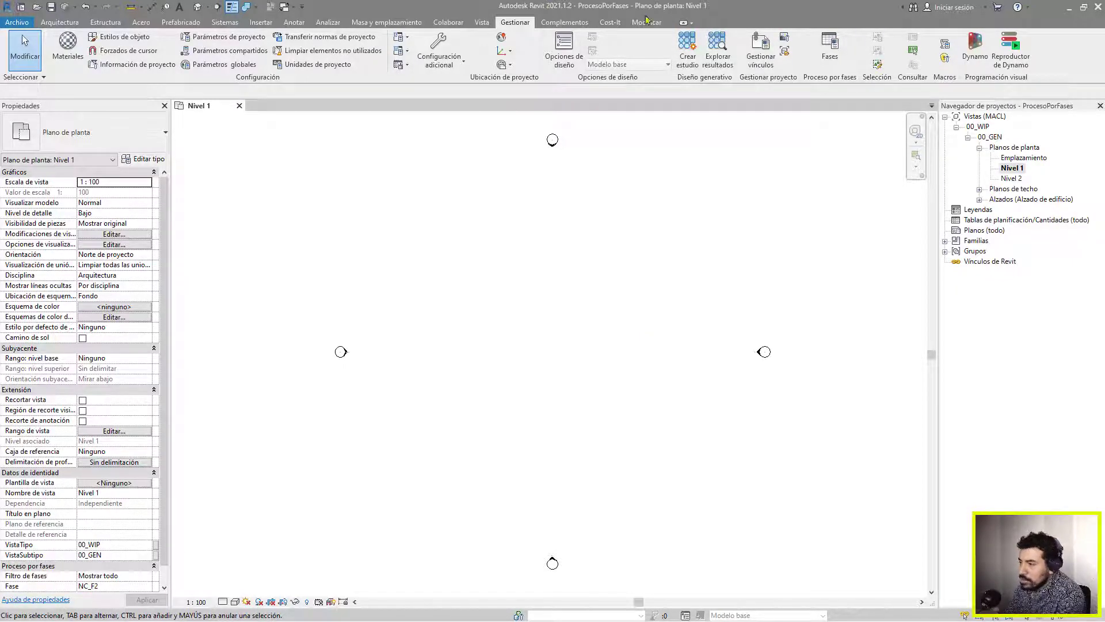
# Reopen the phasing settings and review the project phases, phase filters and graphic overrides in turn
pyautogui.click(830, 46)
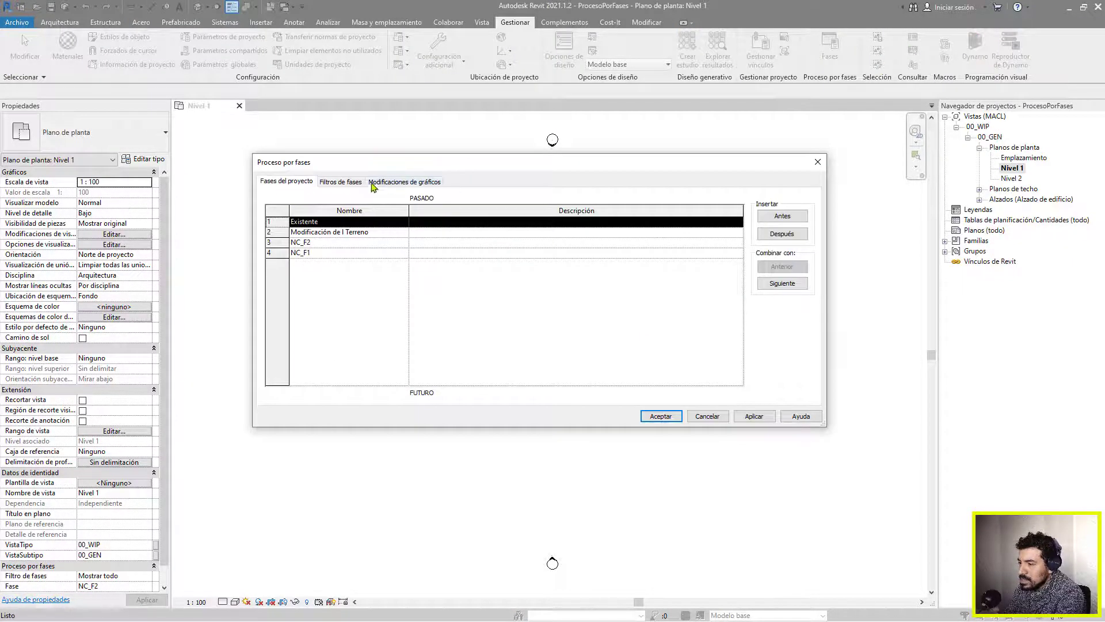
pyautogui.click(403, 183)
pyautogui.click(353, 183)
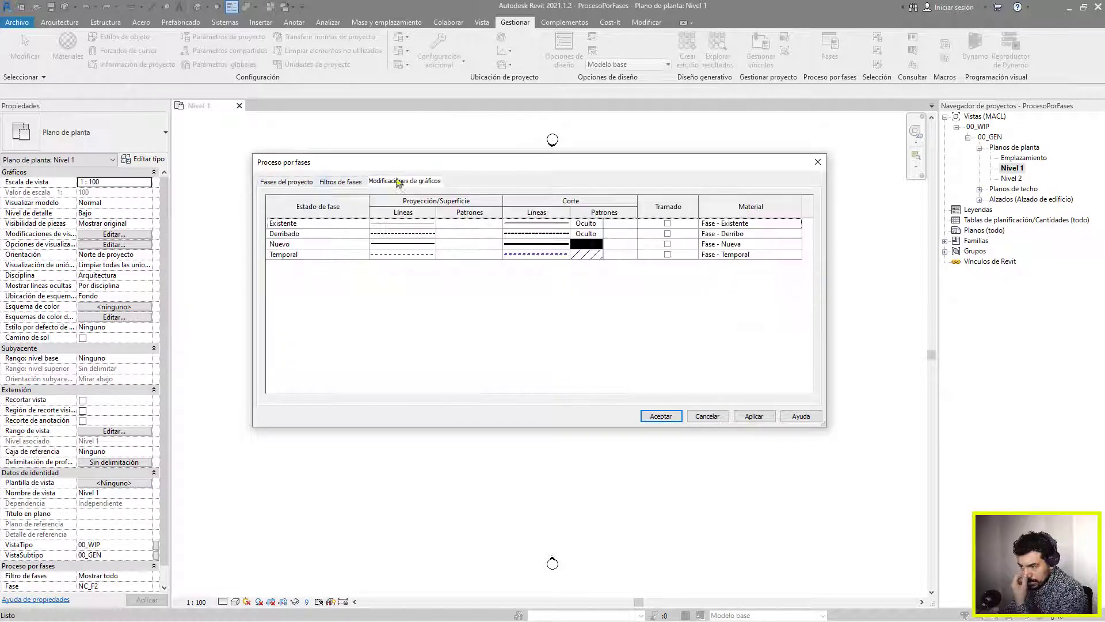
pyautogui.click(385, 184)
pyautogui.click(295, 182)
pyautogui.click(353, 182)
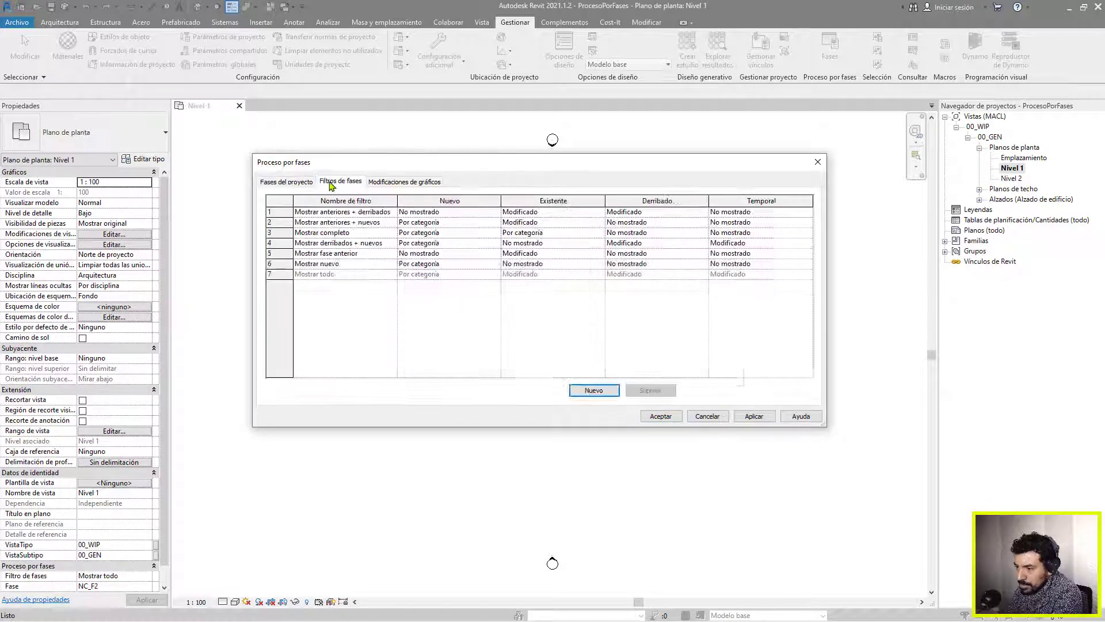
pyautogui.click(388, 183)
pyautogui.click(340, 182)
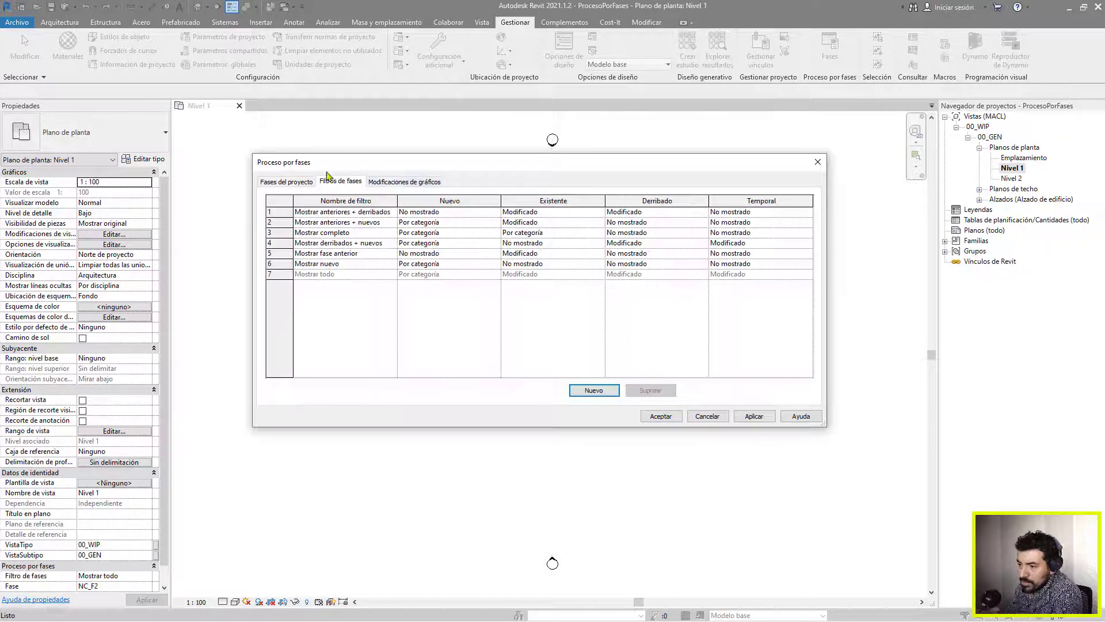
pyautogui.click(393, 182)
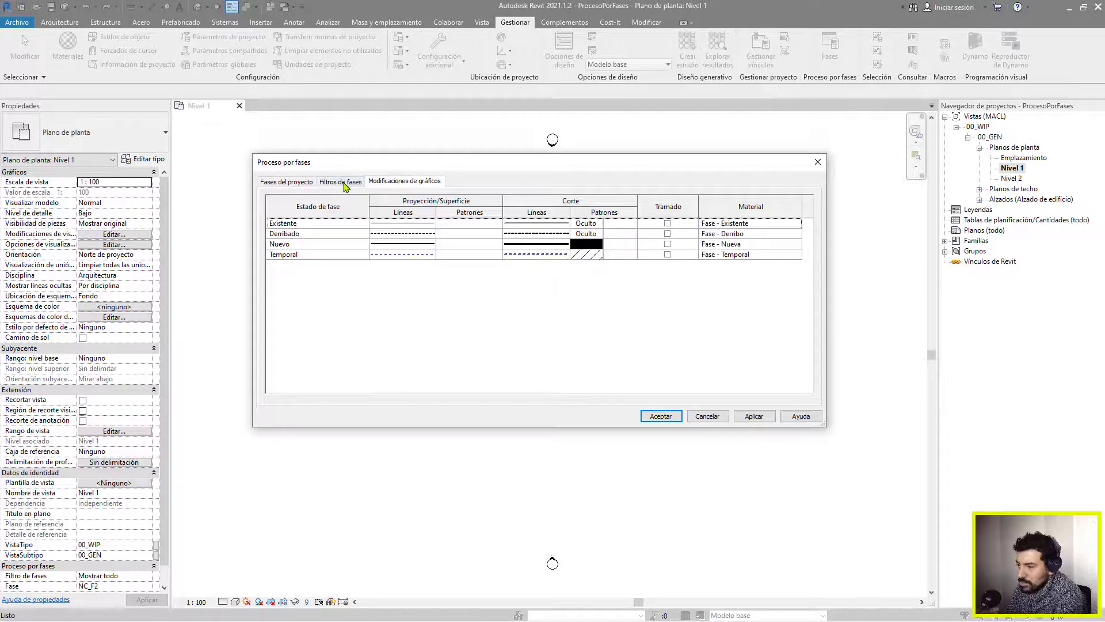
# Describe the Existente phase as "La descripción de lo que se trabaja en cada fase", and apply and accept the phasing settings
pyautogui.click(298, 182)
pyautogui.click(300, 222)
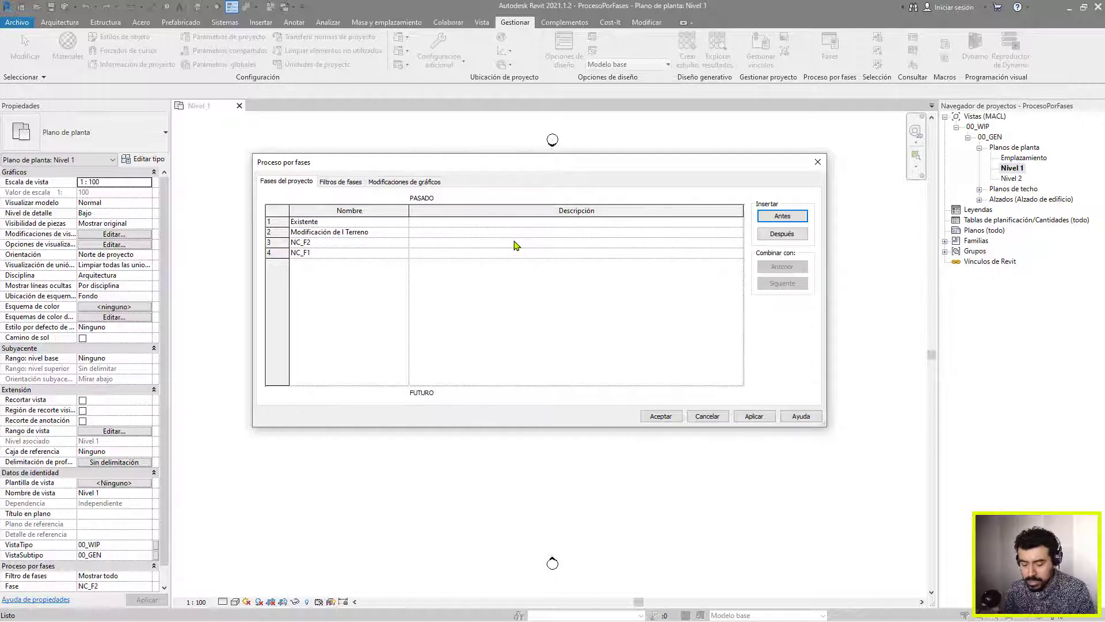
pyautogui.write('La descripción de lo que se trabaja en cada fase')
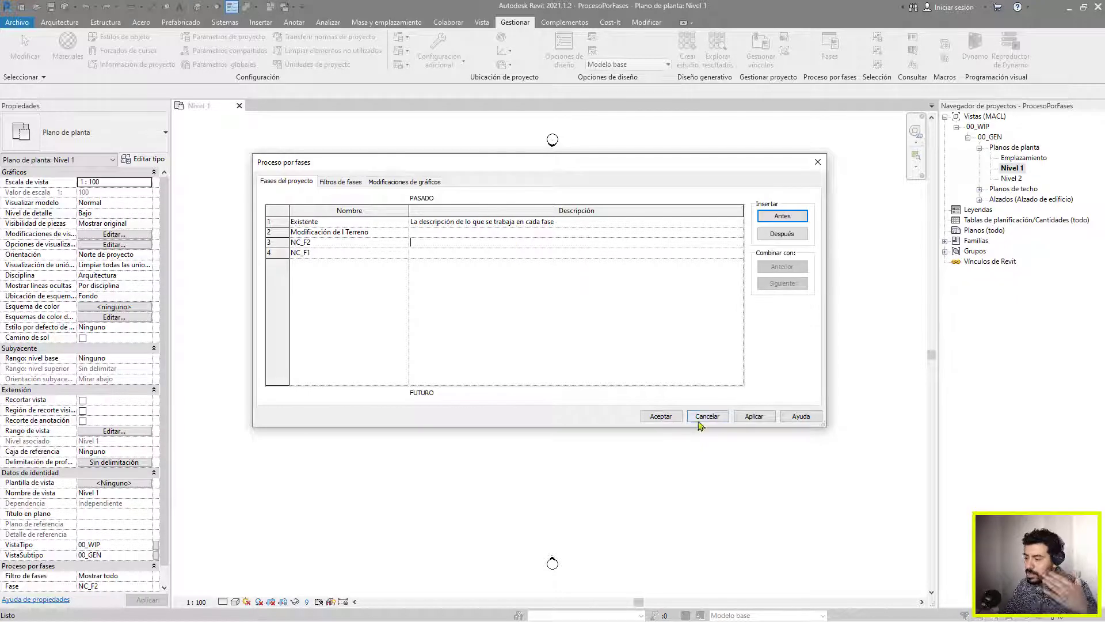
pyautogui.click(754, 416)
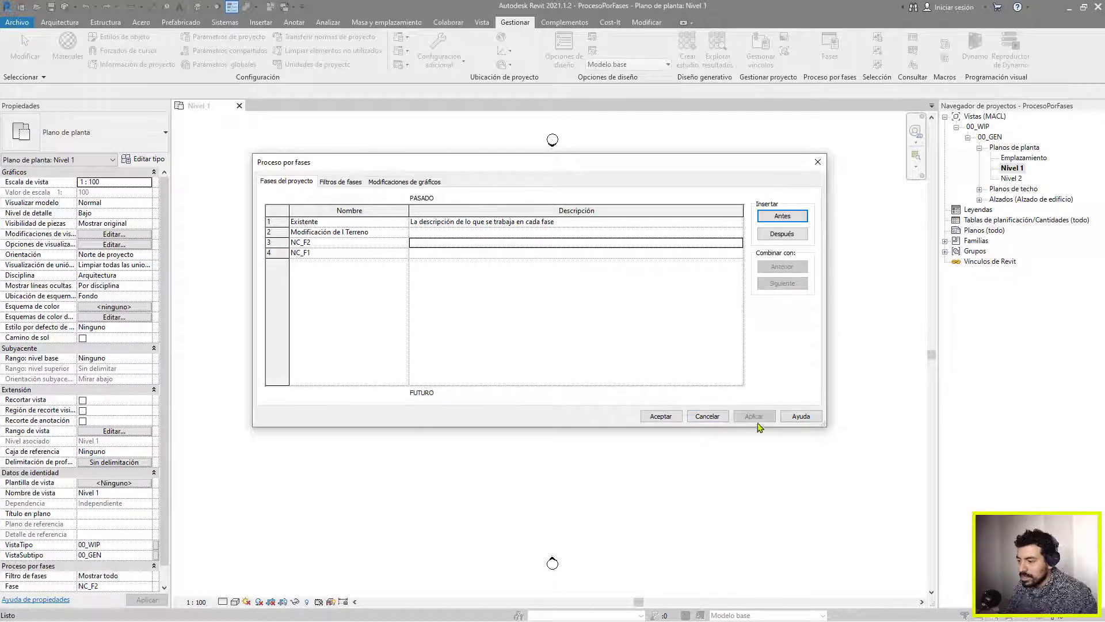
pyautogui.click(661, 416)
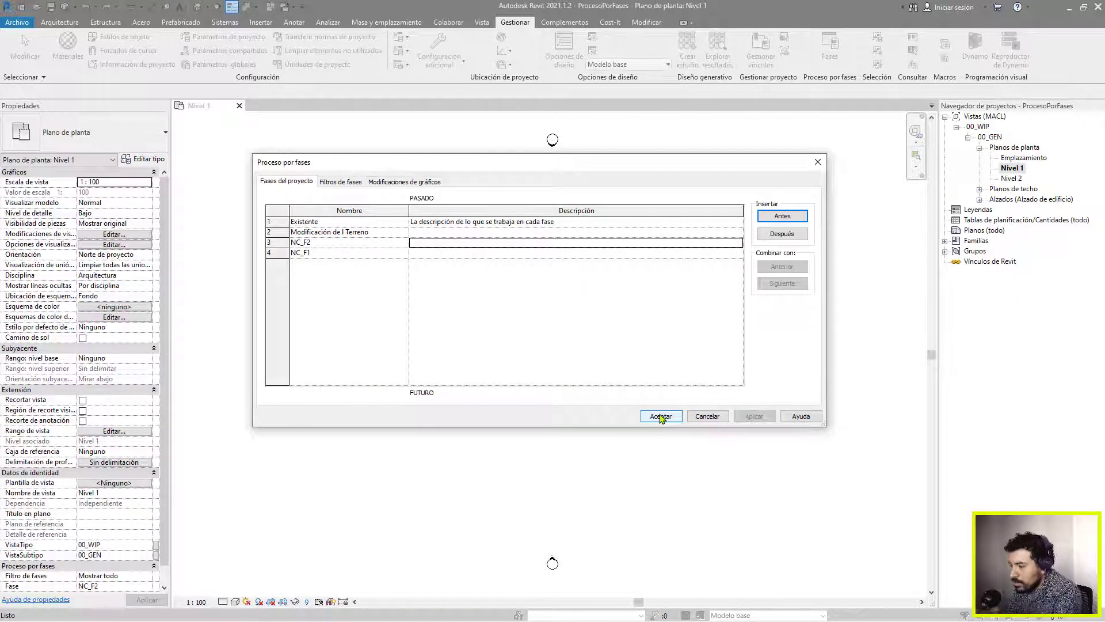
pyautogui.click(64, 22)
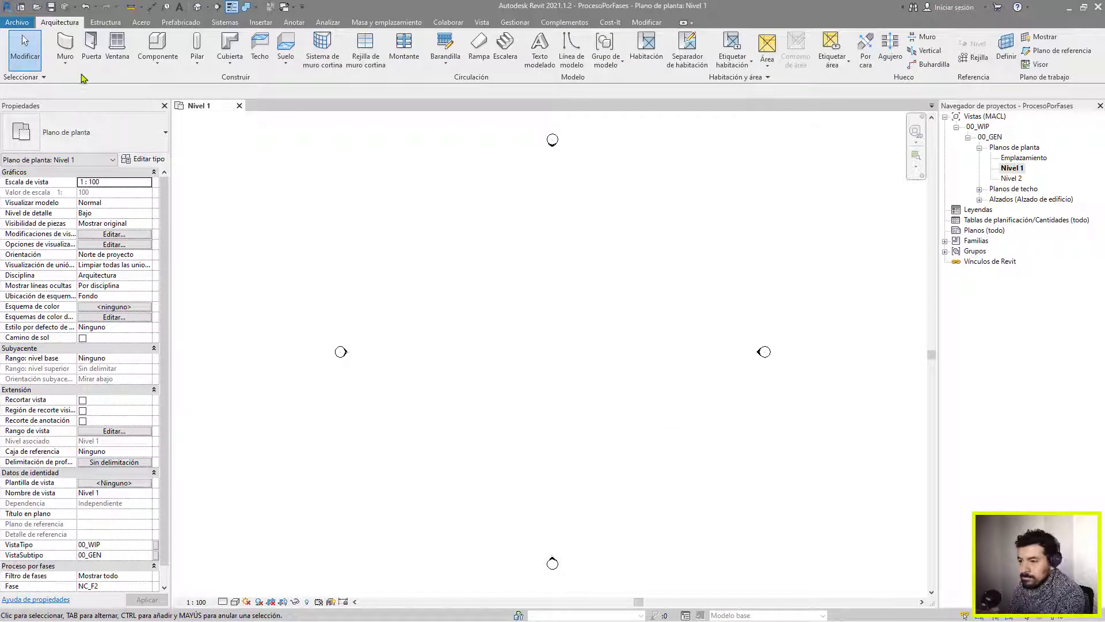
pyautogui.click(65, 43)
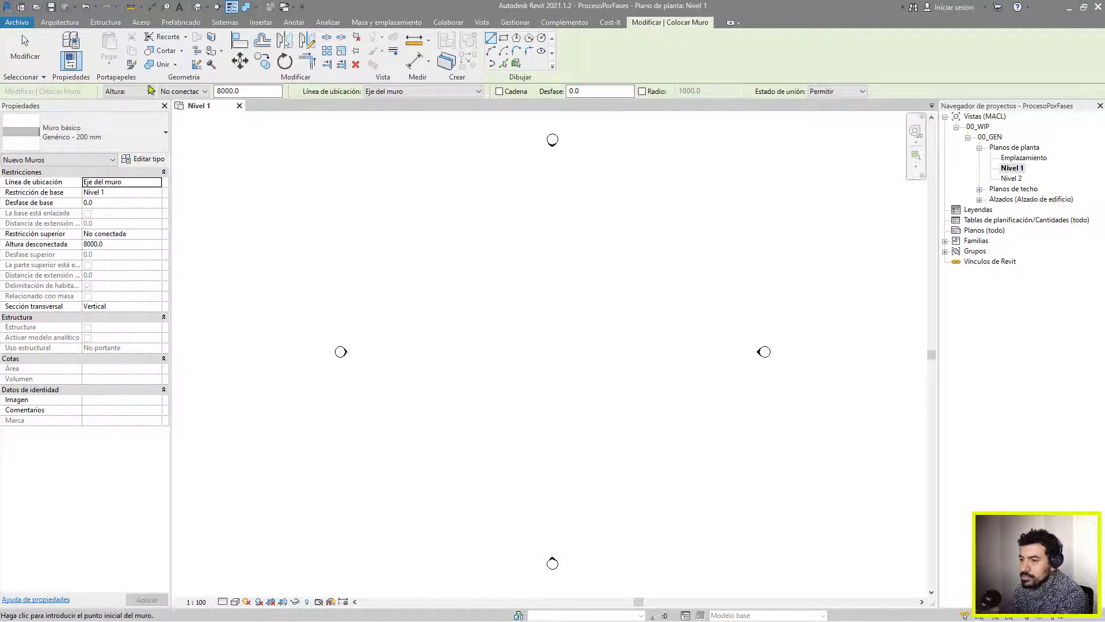
pyautogui.click(25, 46)
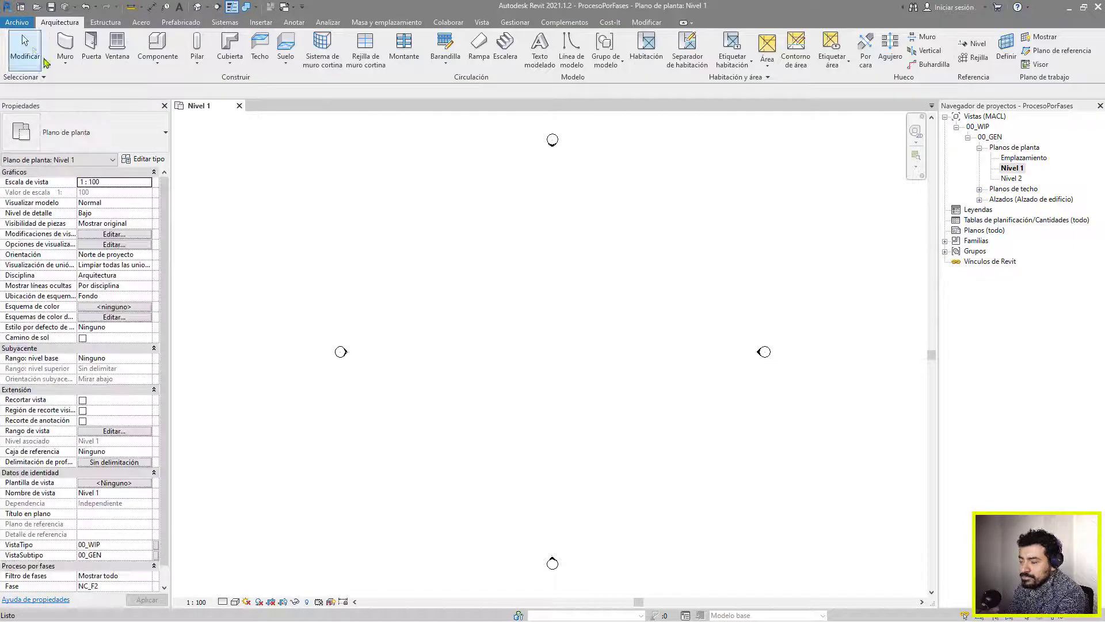
pyautogui.click(74, 44)
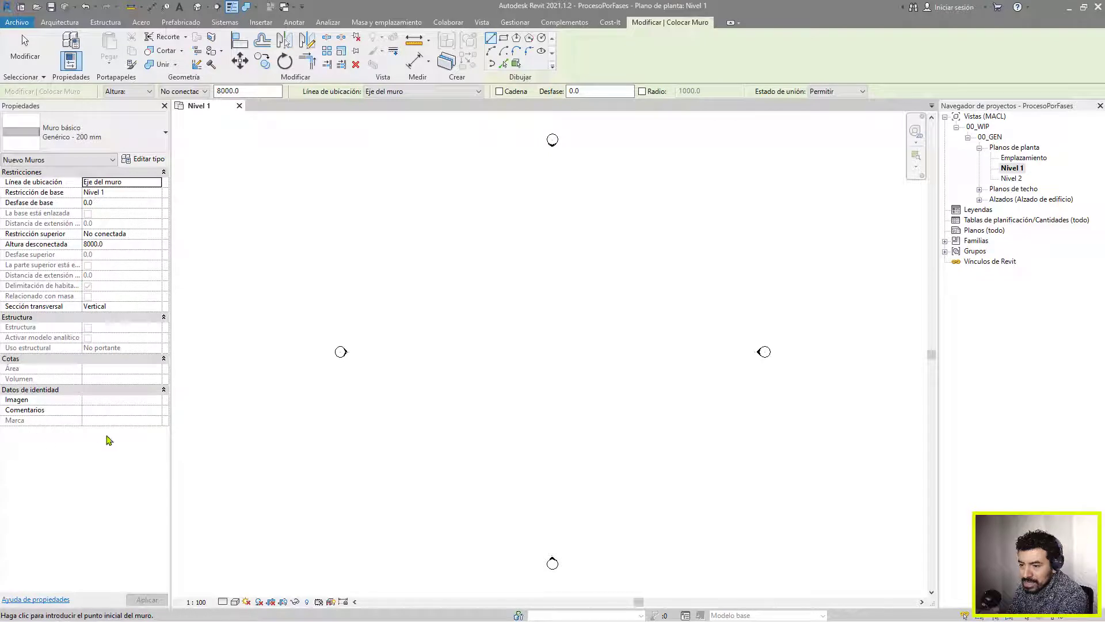
pyautogui.click(26, 43)
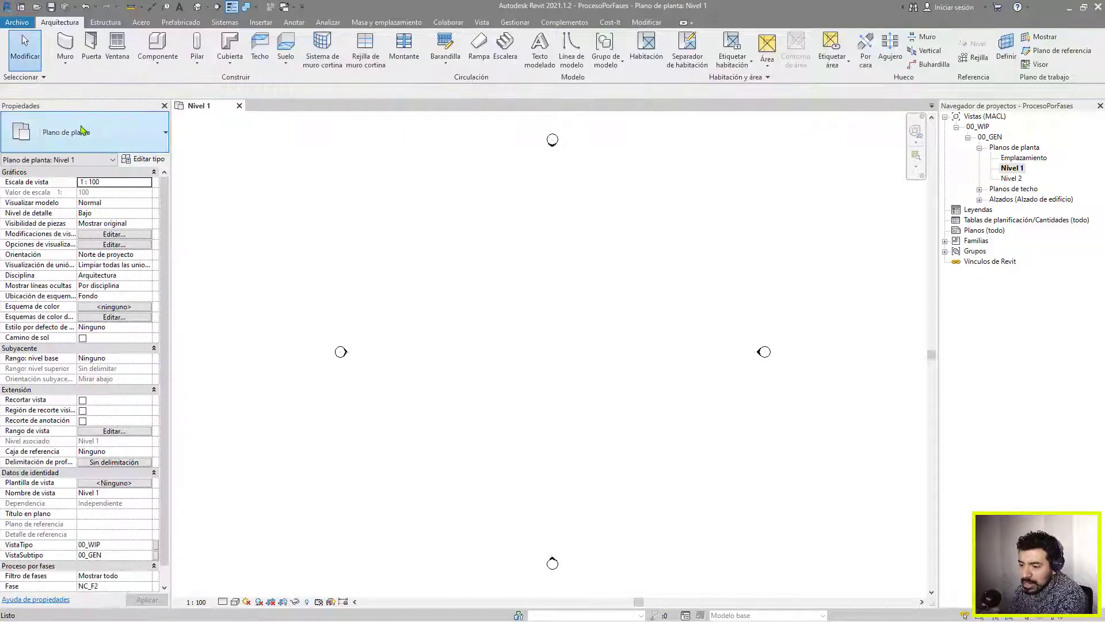
# Review the phase filter options available in the Nivel 1 view's properties without choosing another one
pyautogui.scroll(-1, 85, 329)
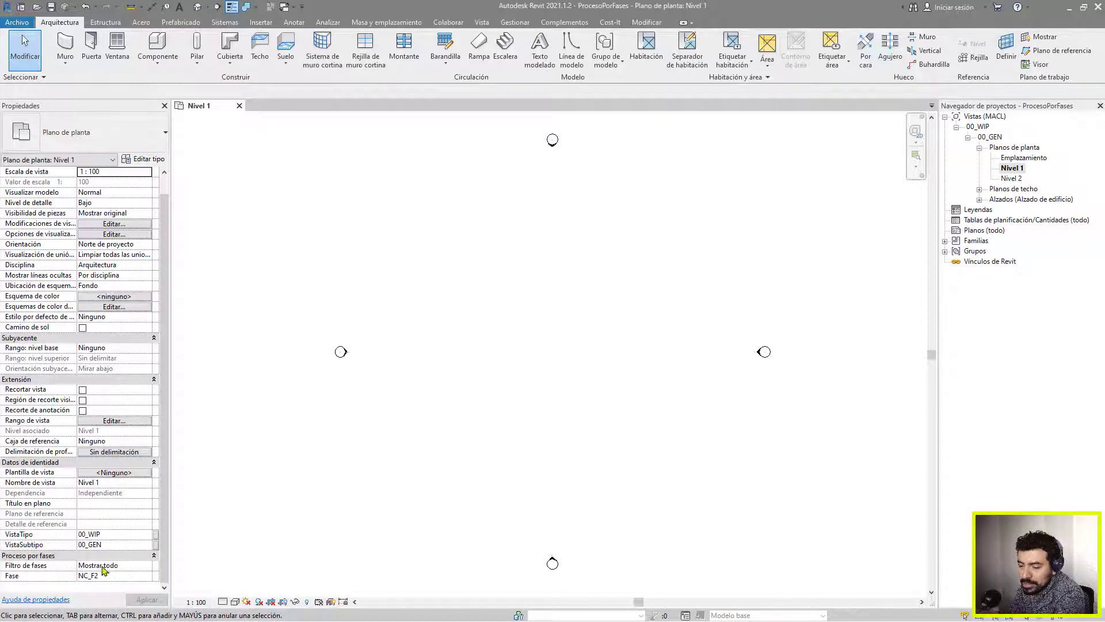
pyautogui.click(146, 570)
pyautogui.moveTo(179, 551)
pyautogui.mouseDown()
pyautogui.moveTo(179, 524)
pyautogui.moveTo(176, 554)
pyautogui.mouseUp()
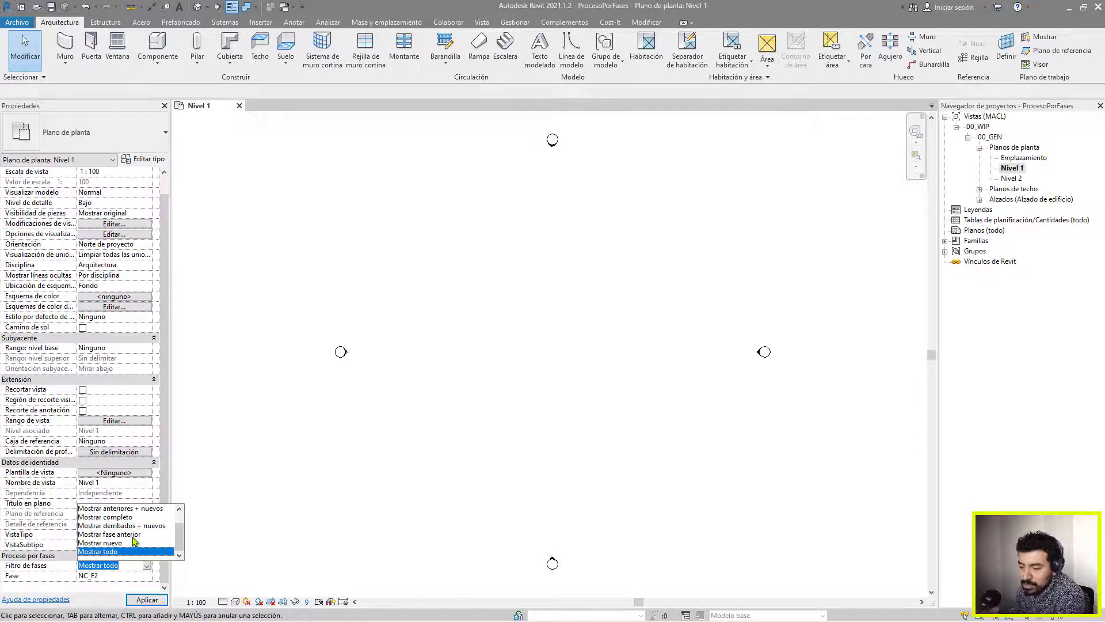
pyautogui.click(285, 523)
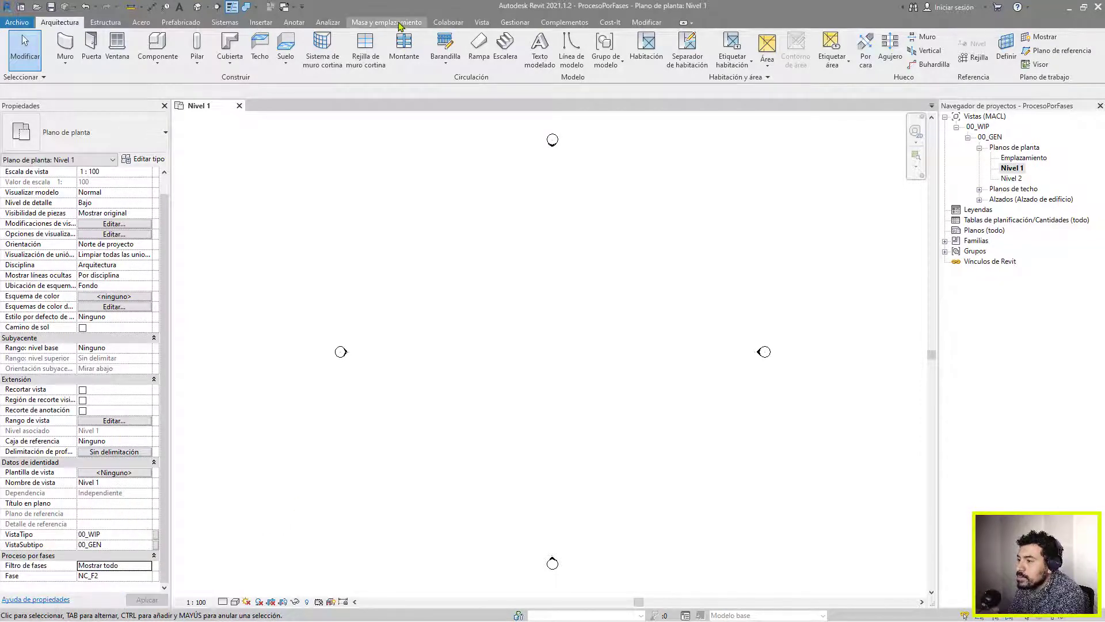
# Reopen the project's phase filters, capture the whole dialog as a rectangular screen snip and close the dialog
pyautogui.click(516, 22)
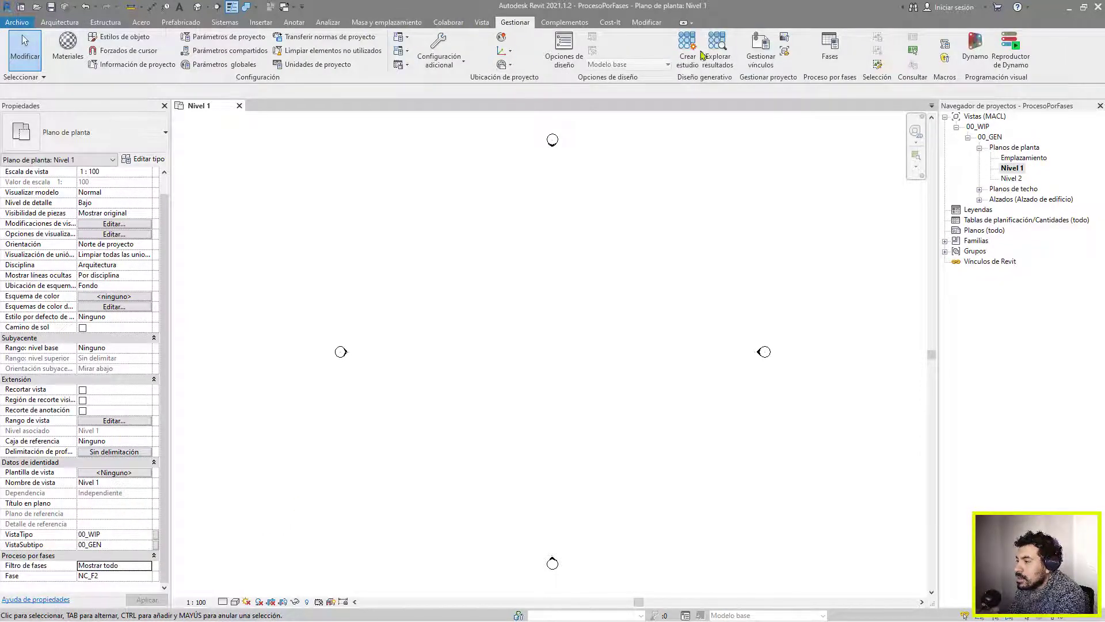
pyautogui.click(830, 46)
pyautogui.click(340, 182)
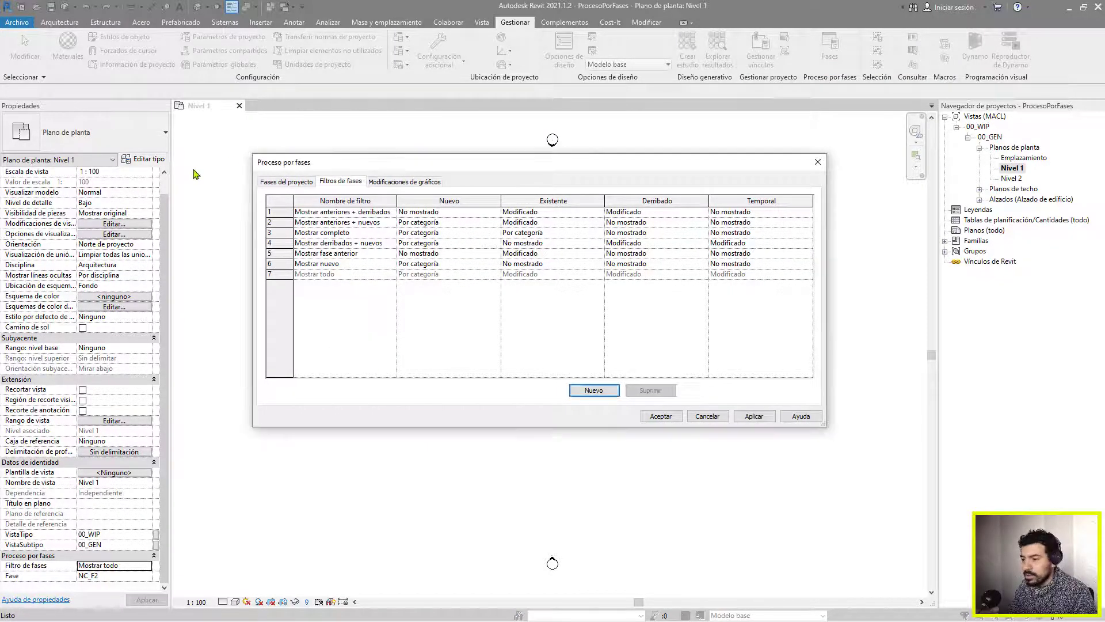
pyautogui.press('super+shift+s')
pyautogui.moveTo(251, 152); pyautogui.dragTo(824, 433)
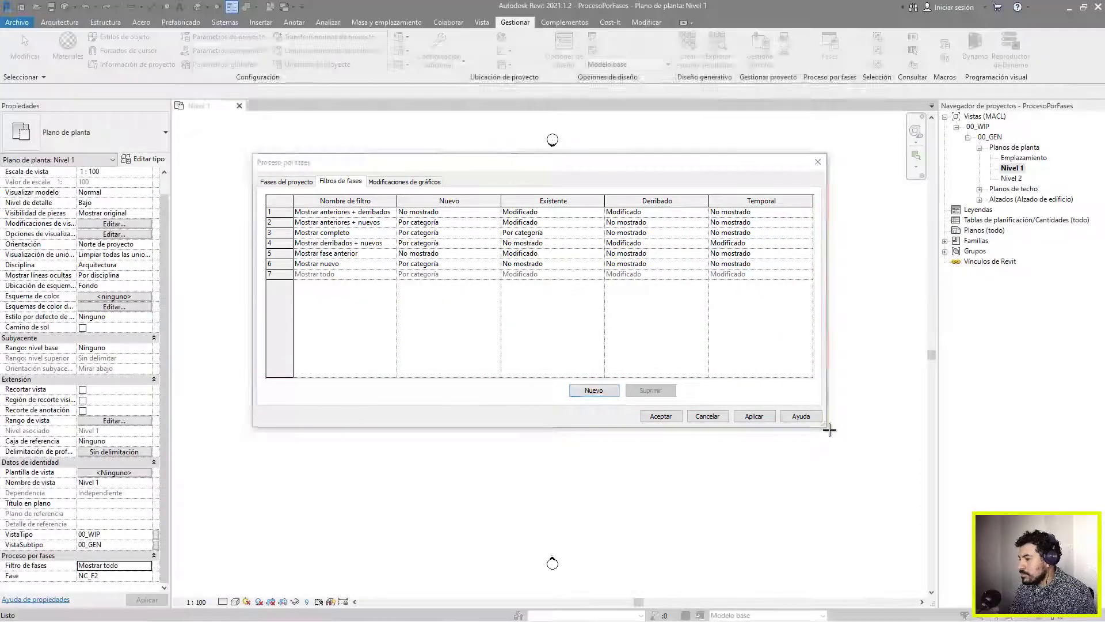
pyautogui.click(290, 165)
pyautogui.press('Escape')
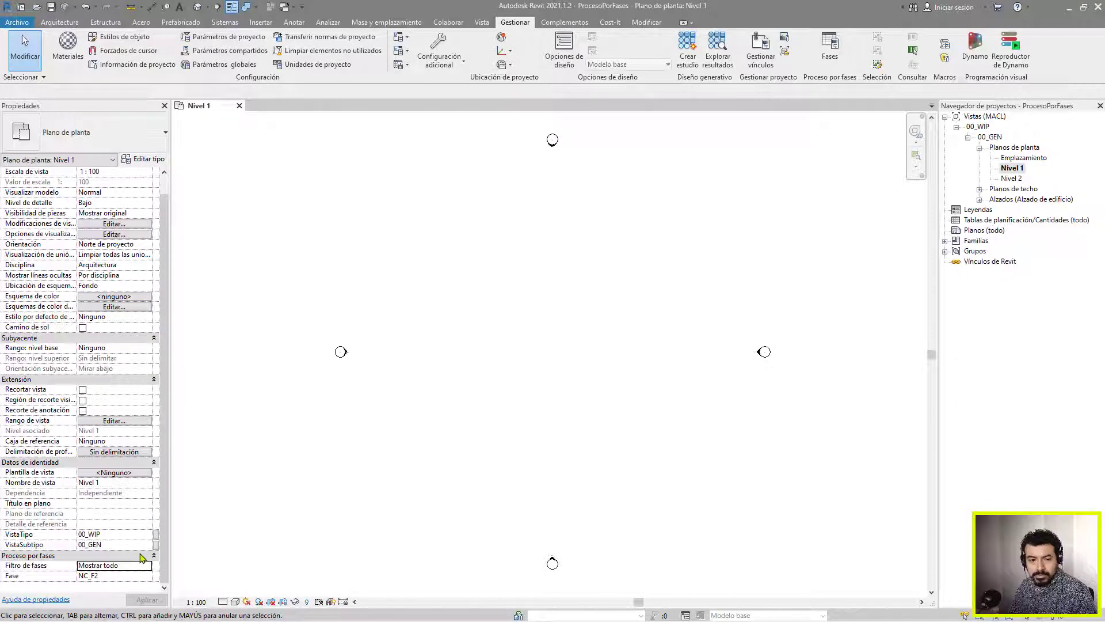
# Switch to Herramienta Recortes, underline the Mostrar todo filter in red on the captured image and minimize the window
pyautogui.hotkey('alt', 'Tab')
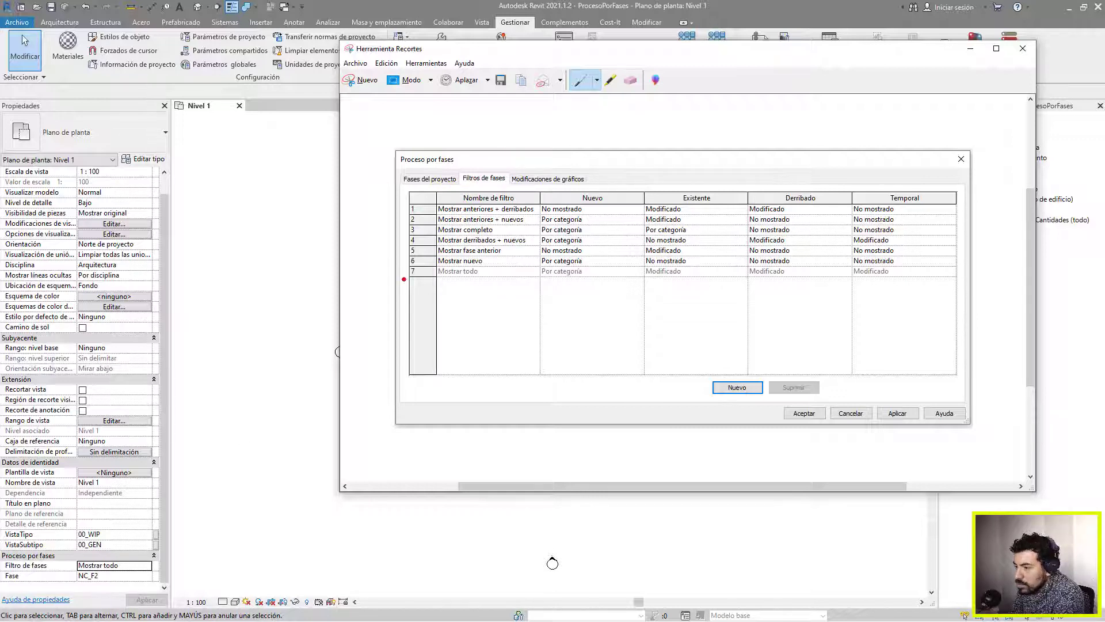
pyautogui.moveTo(394, 277); pyautogui.dragTo(542, 280)
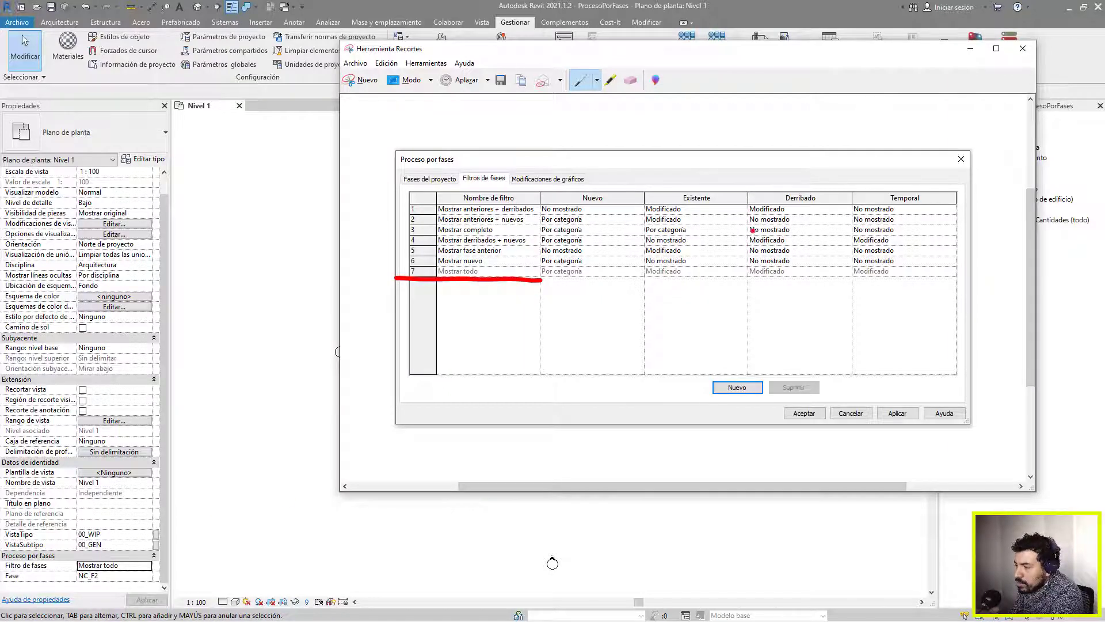
pyautogui.click(971, 48)
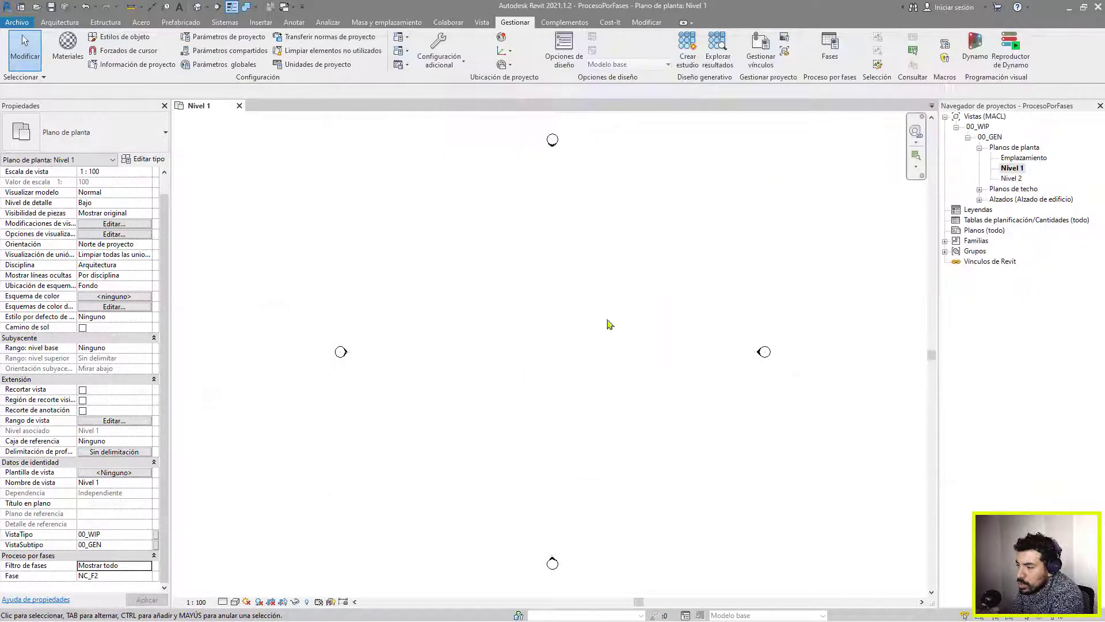
# Choose Mostrar todo as the phase filter of the Nivel 1 view
pyautogui.click(148, 570)
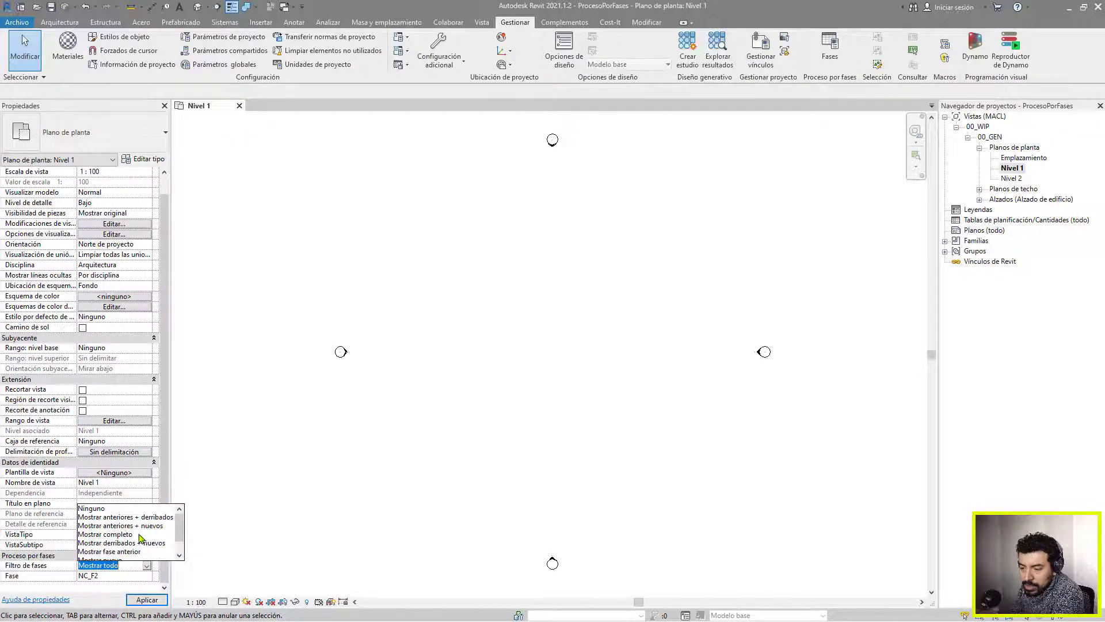
pyautogui.scroll(-1, 114, 552)
pyautogui.click(115, 552)
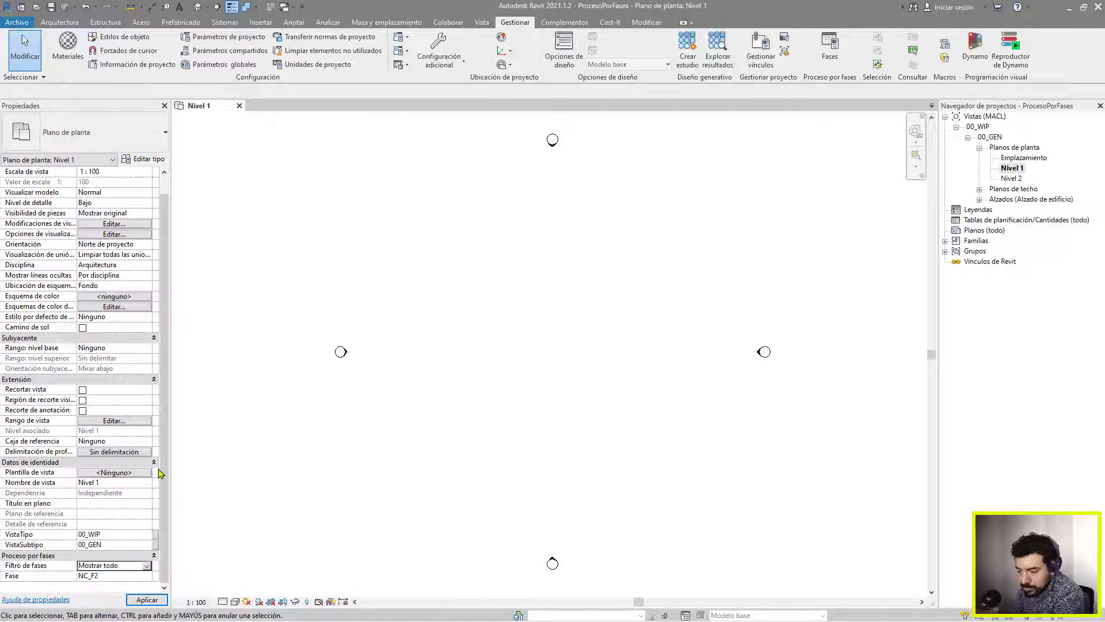
# Set the phase of the Nivel 1 view to the terrain modification phase
pyautogui.click(138, 575)
pyautogui.click(147, 575)
pyautogui.click(147, 575)
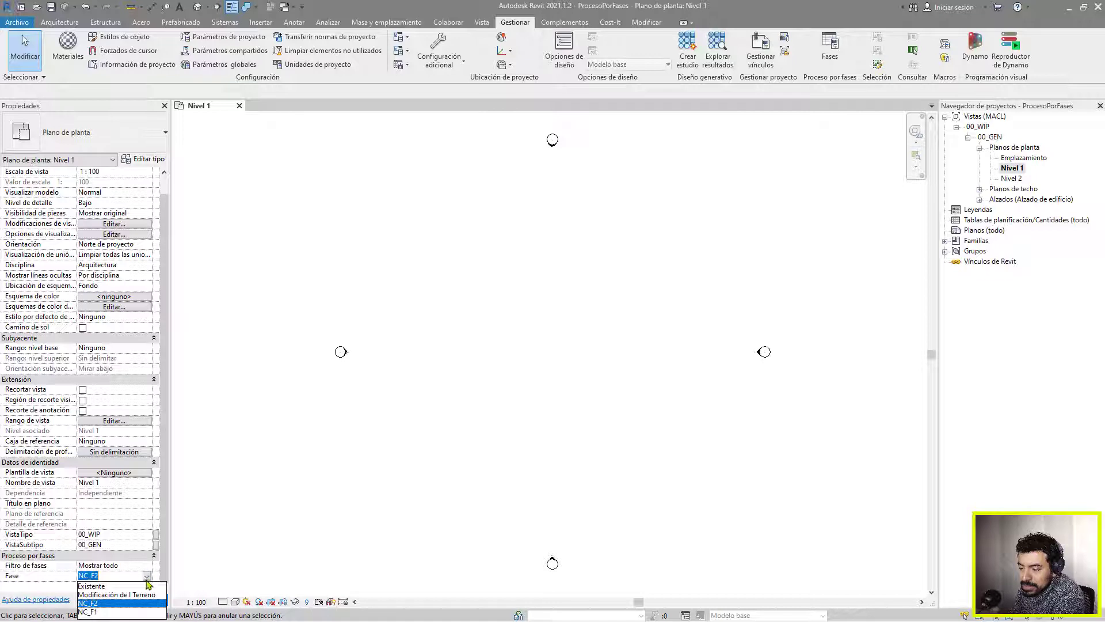
pyautogui.click(99, 594)
pyautogui.click(147, 576)
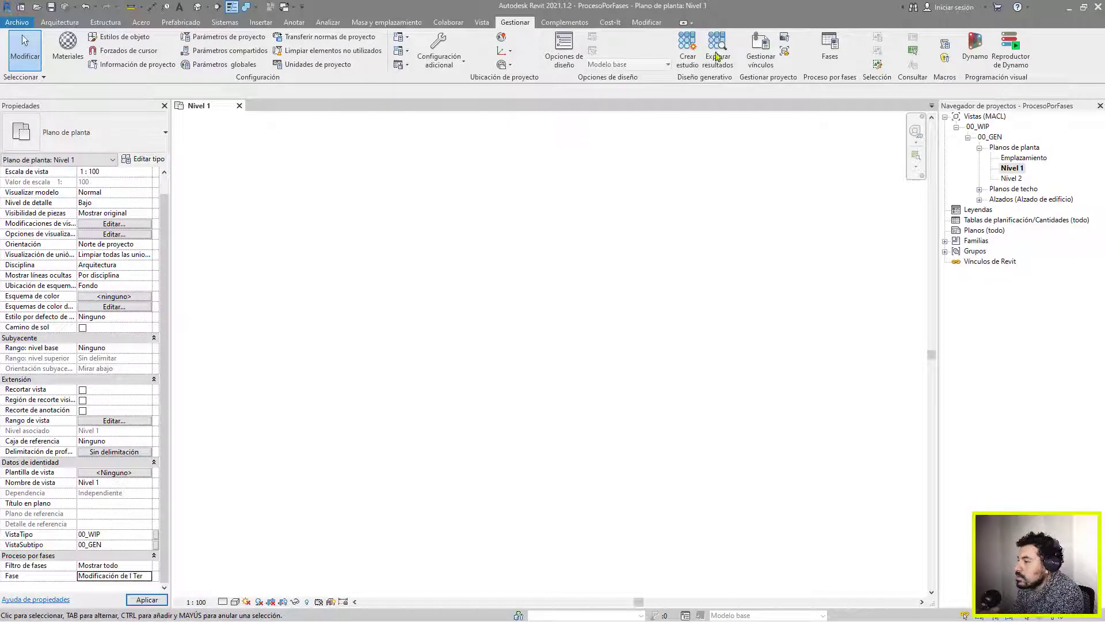
# Open the project's phase settings and correct the second phase's name to Modificación del Terreno
pyautogui.click(834, 63)
pyautogui.click(320, 243)
pyautogui.click(343, 231)
pyautogui.press('BackSpace')
# Rename the third project phase as NC_F1 and the fourth as NC_F2, and accept the phase changes
pyautogui.click(371, 243)
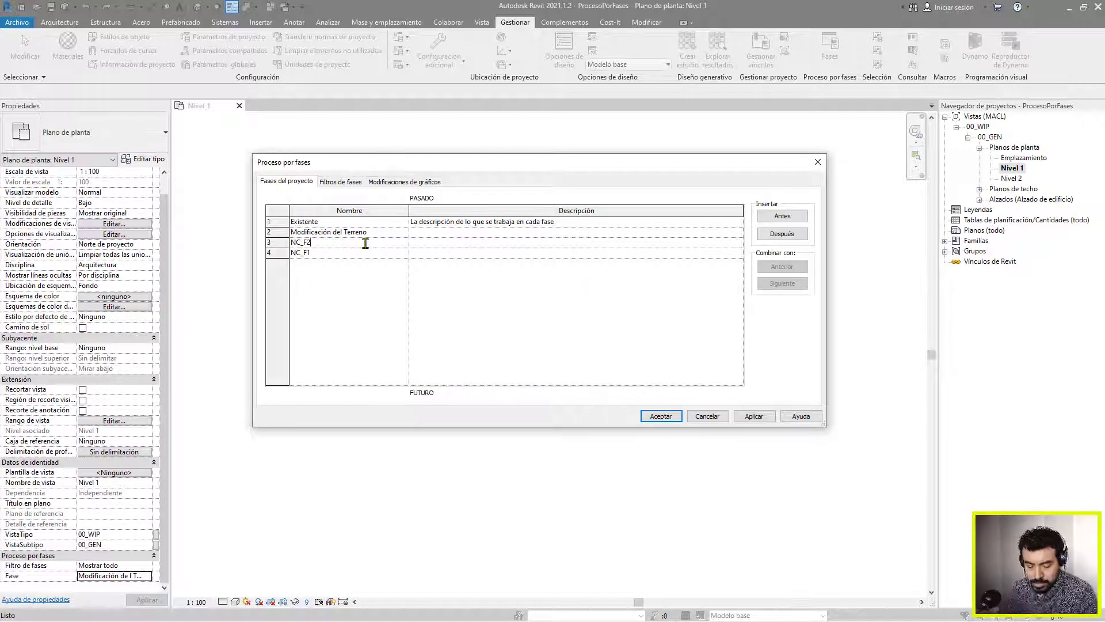
pyautogui.click(326, 258)
pyautogui.click(626, 323)
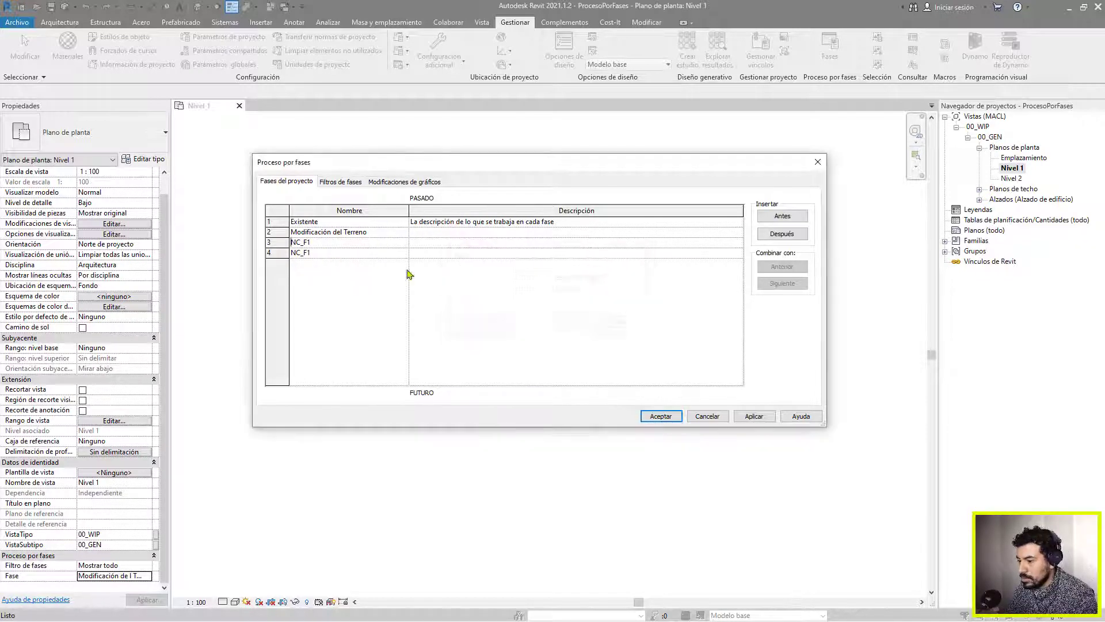
pyautogui.write('1')
pyautogui.click(358, 253)
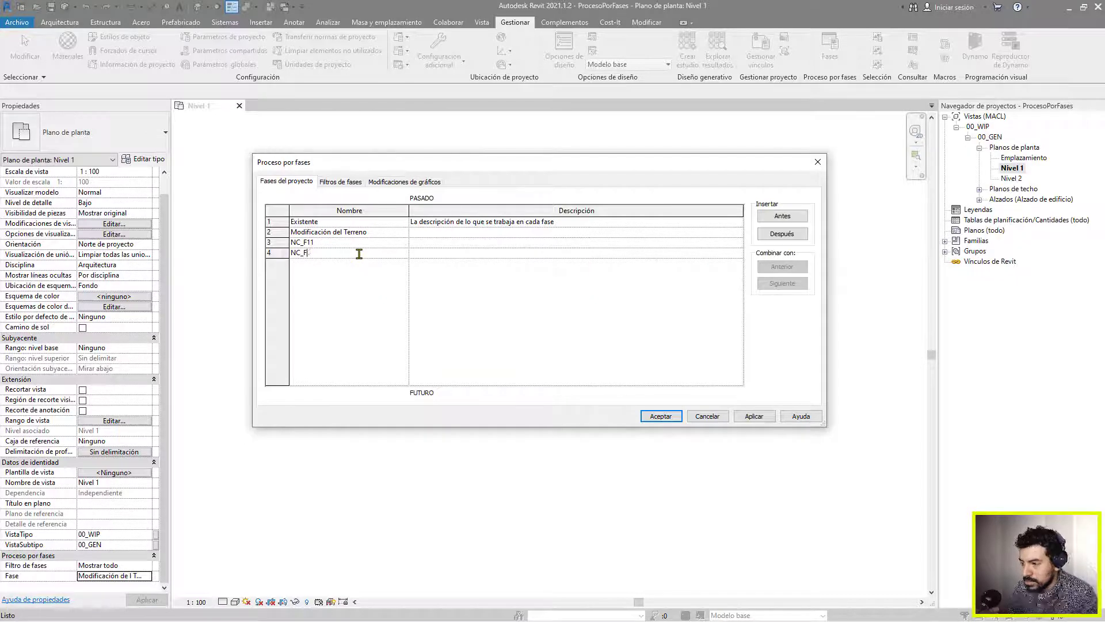
pyautogui.click(388, 242)
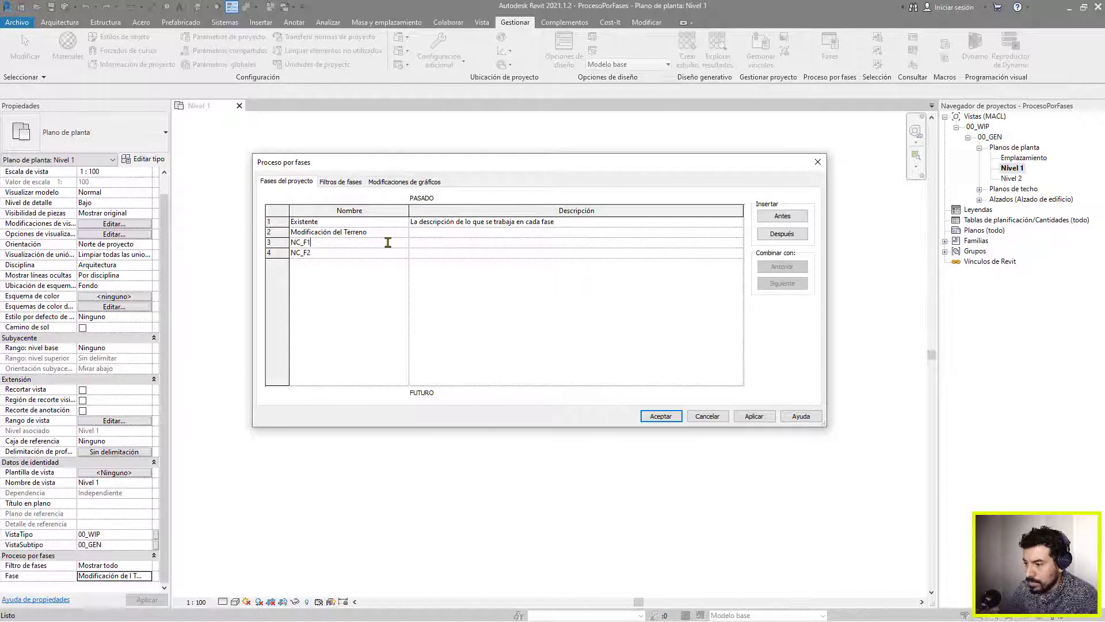
pyautogui.click(761, 417)
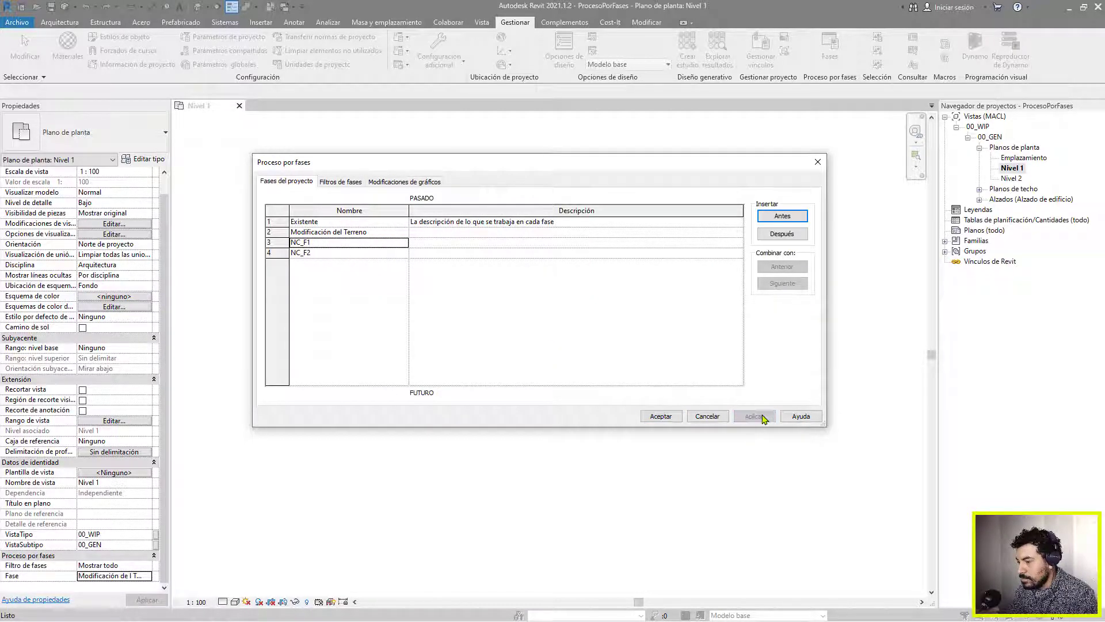
pyautogui.click(671, 419)
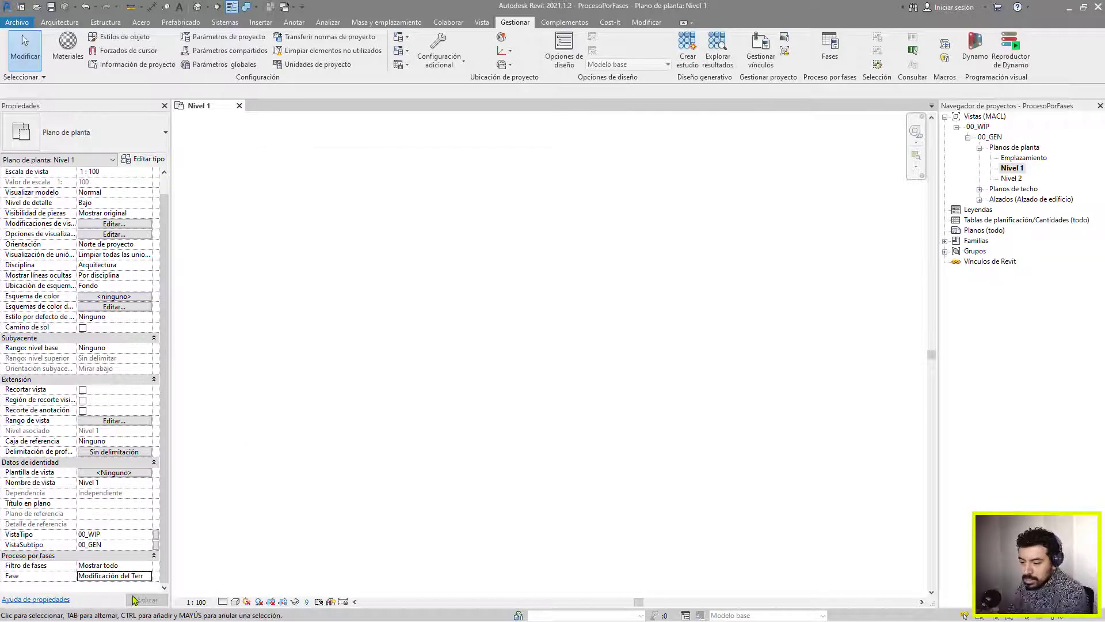
# Set the phase of the Nivel 1 view to Existente
pyautogui.click(149, 577)
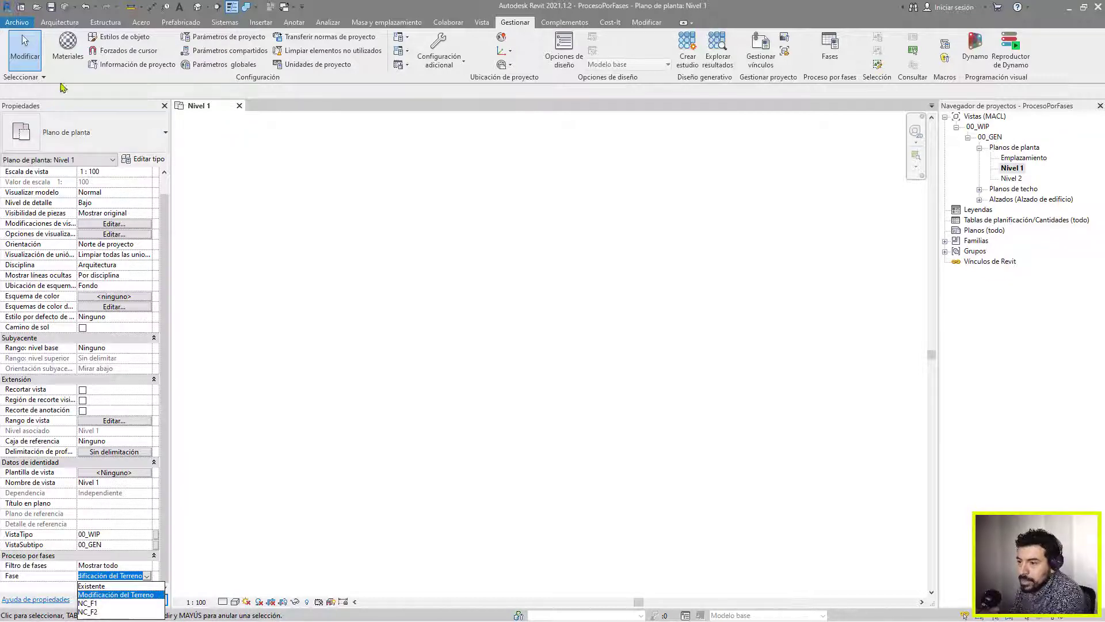
pyautogui.click(24, 51)
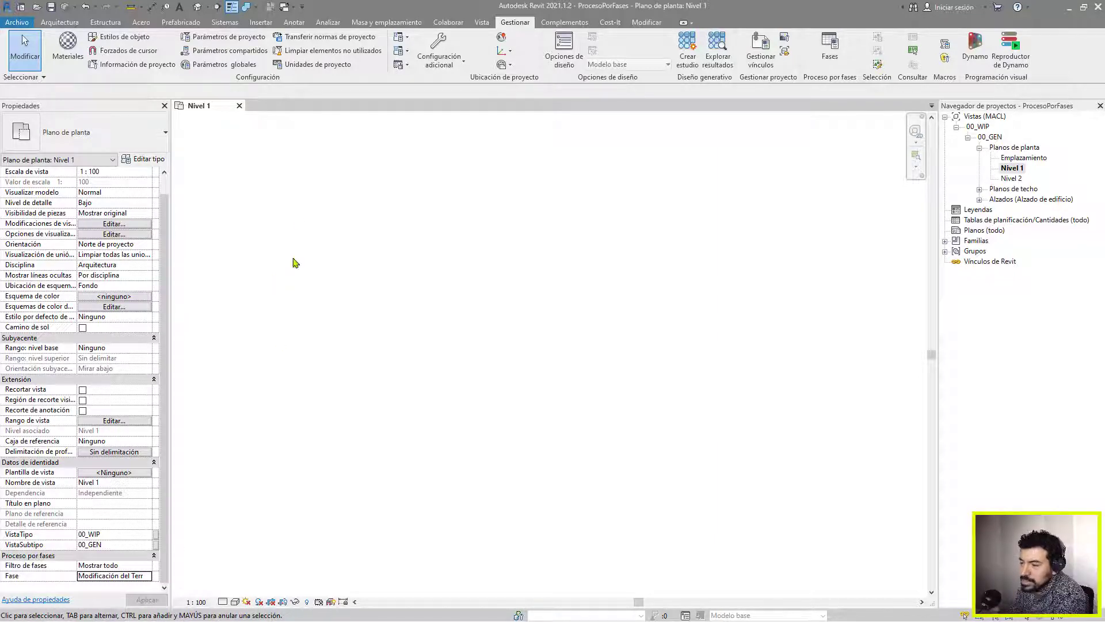
pyautogui.click(148, 579)
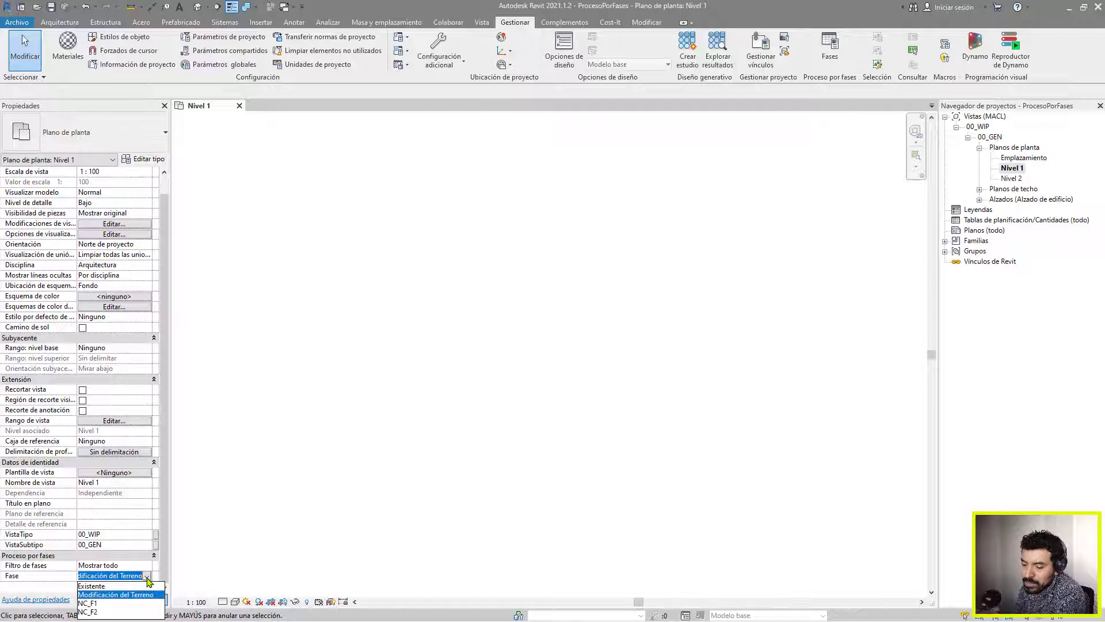
pyautogui.click(107, 586)
# Draw a vertical Genérico - 200 mm wall about 21000 mm long in the Nivel 1 view and check its creation phase
pyautogui.click(64, 22)
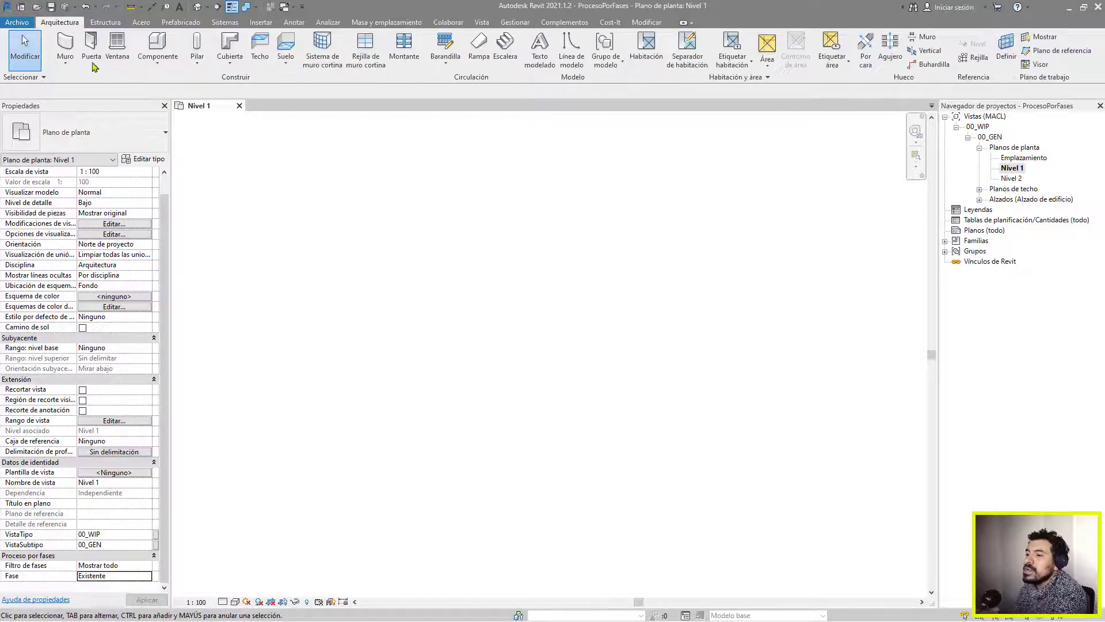
pyautogui.click(90, 44)
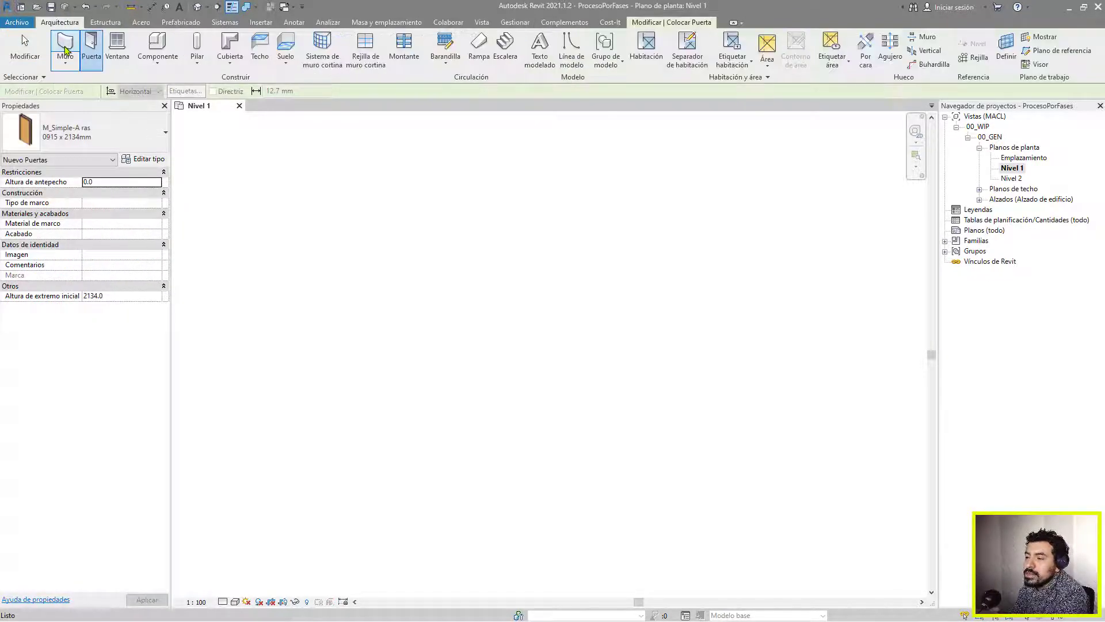
pyautogui.click(66, 49)
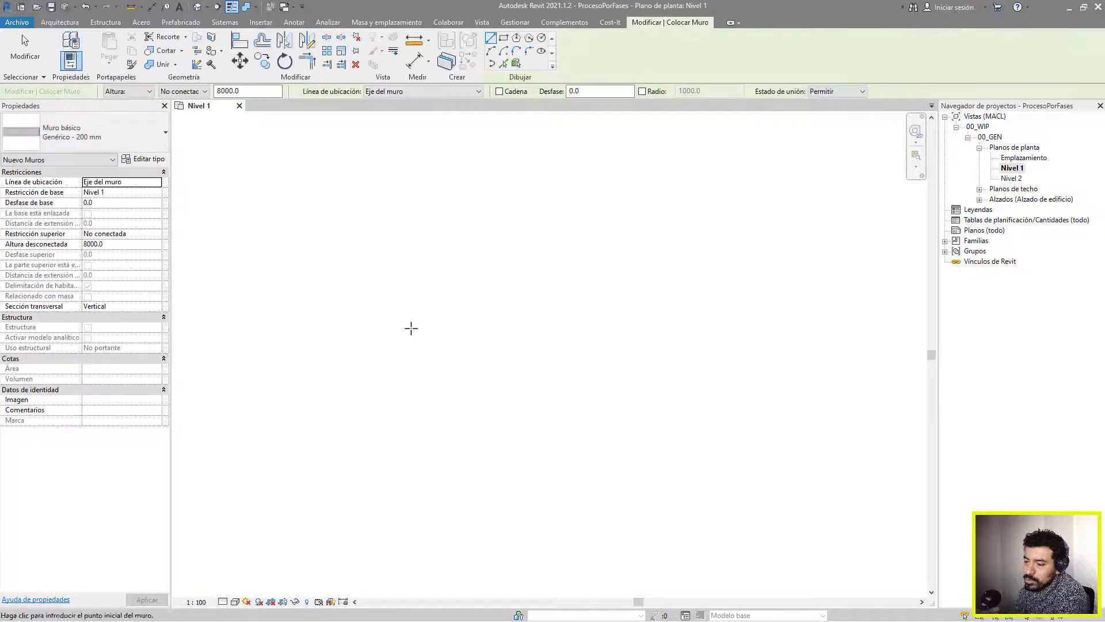
pyautogui.click(435, 230)
pyautogui.click(435, 407)
pyautogui.scroll(4, 439, 276)
pyautogui.scroll(-2, 429, 276)
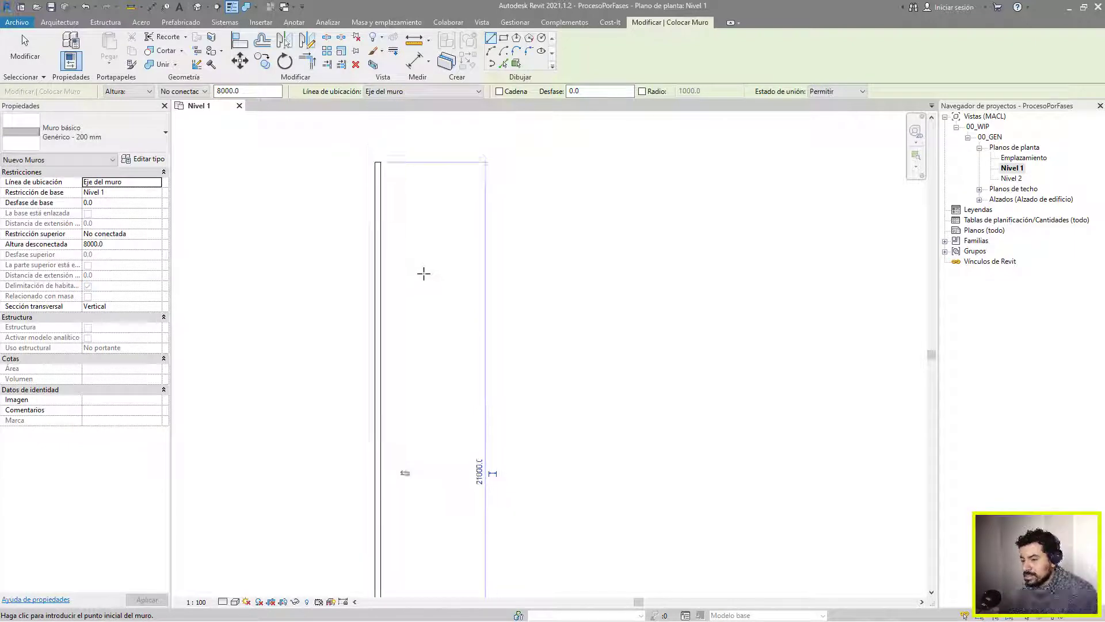
pyautogui.press('Escape')
pyautogui.press('Escape')
pyautogui.click(389, 217)
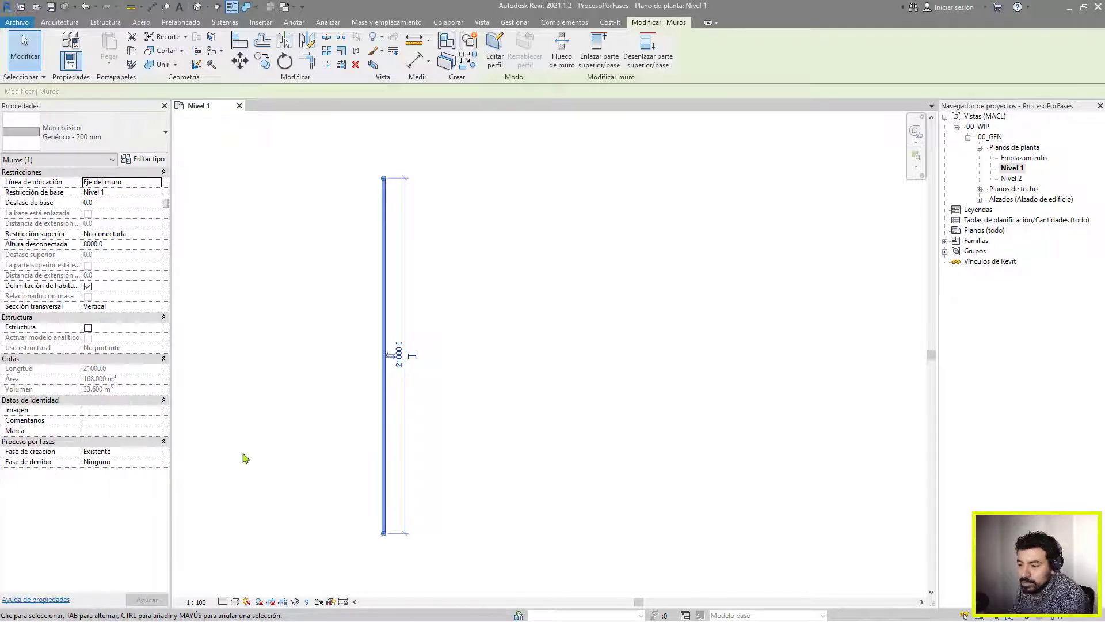
pyautogui.click(278, 458)
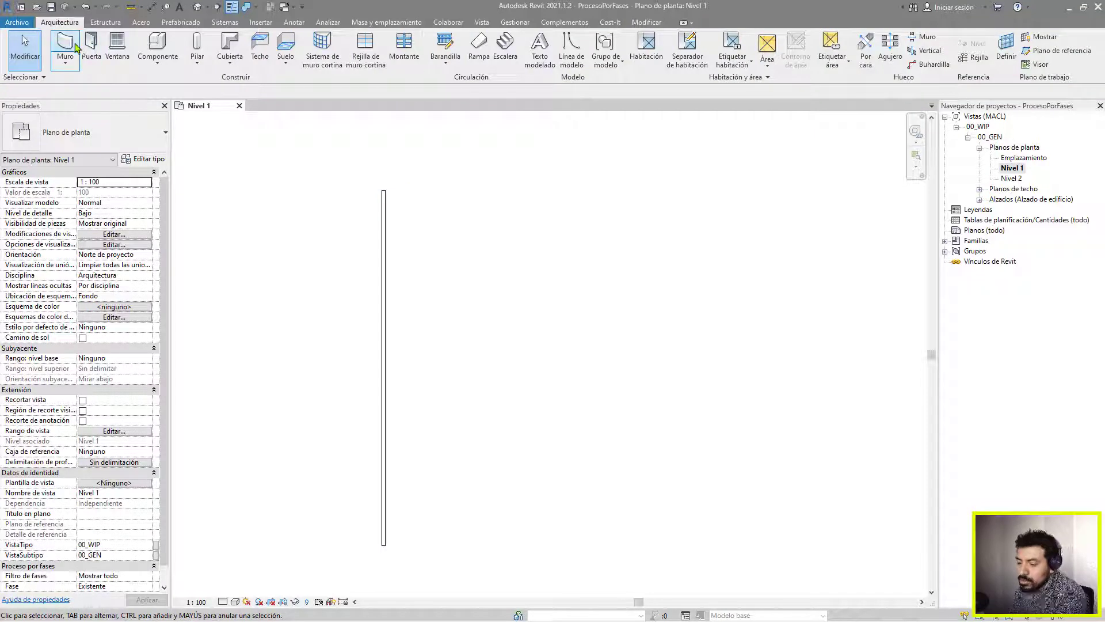
# Set the phase of the Nivel 1 view to Modificación del Terreno
pyautogui.scroll(-1, 148, 587)
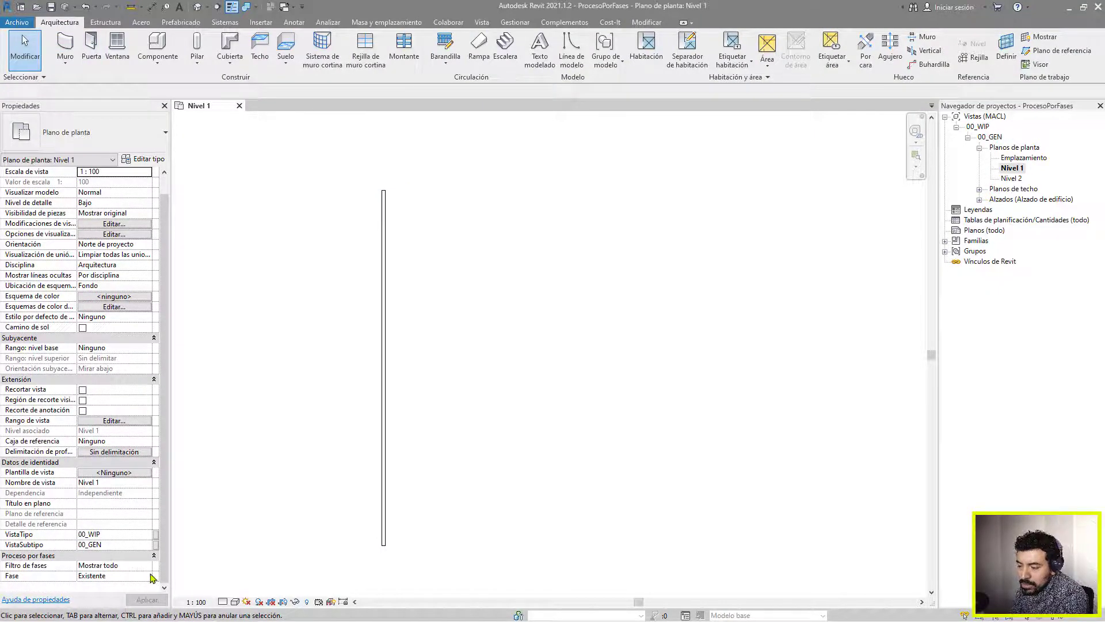
pyautogui.click(146, 576)
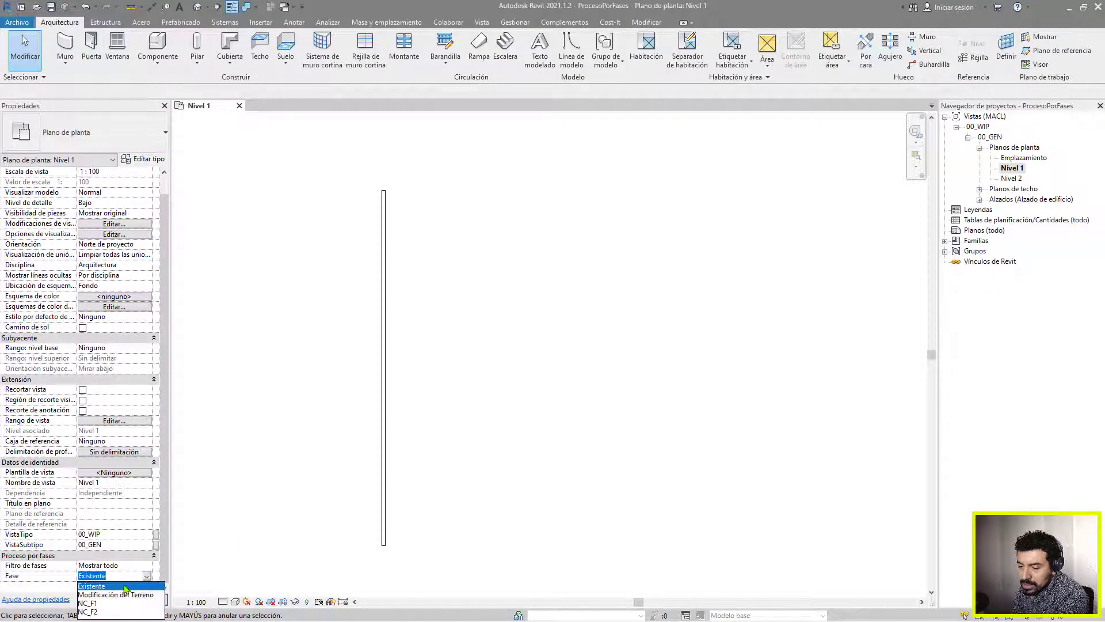
pyautogui.click(121, 594)
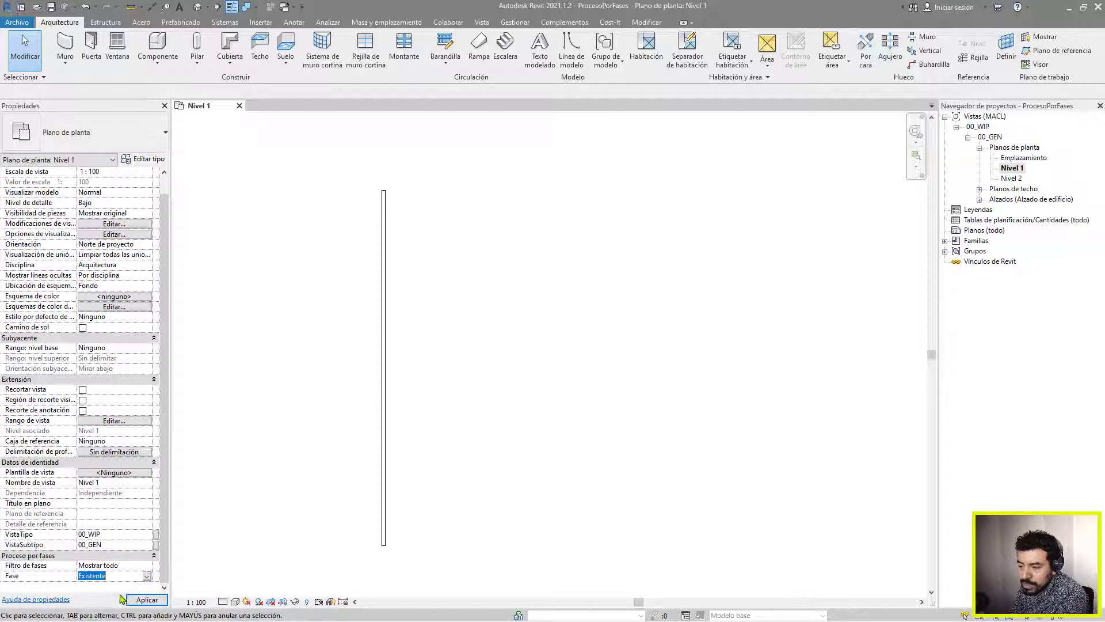
# Draw a second vertical wall about 21000 mm long, about 3200 mm right of the existing wall, and check both walls' phases
pyautogui.click(65, 46)
pyautogui.click(442, 190)
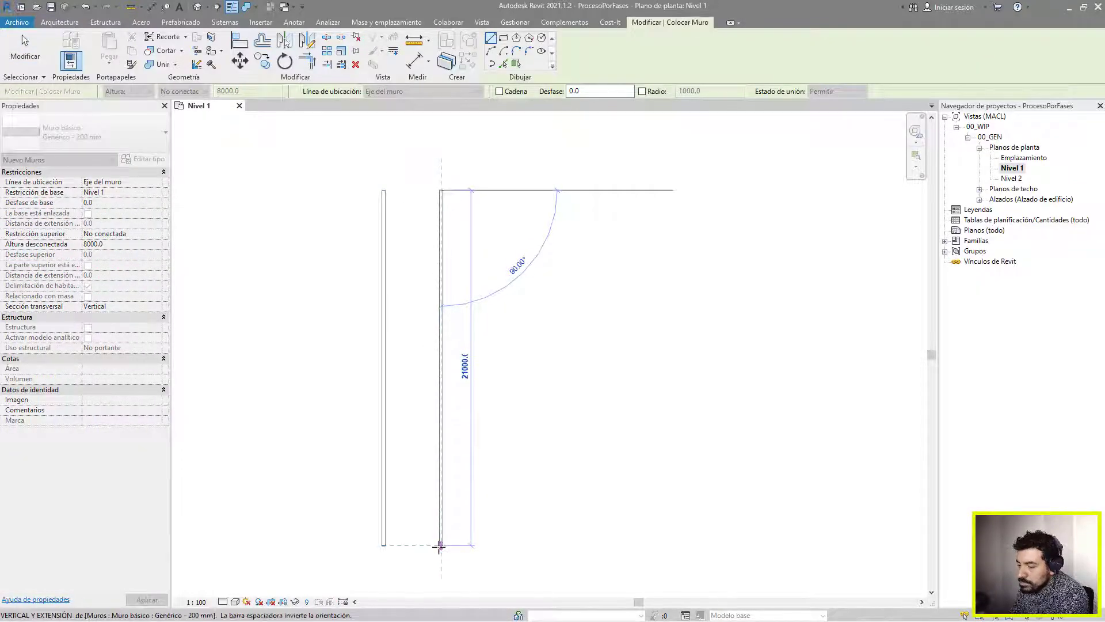
pyautogui.click(442, 543)
pyautogui.click(24, 49)
pyautogui.click(441, 219)
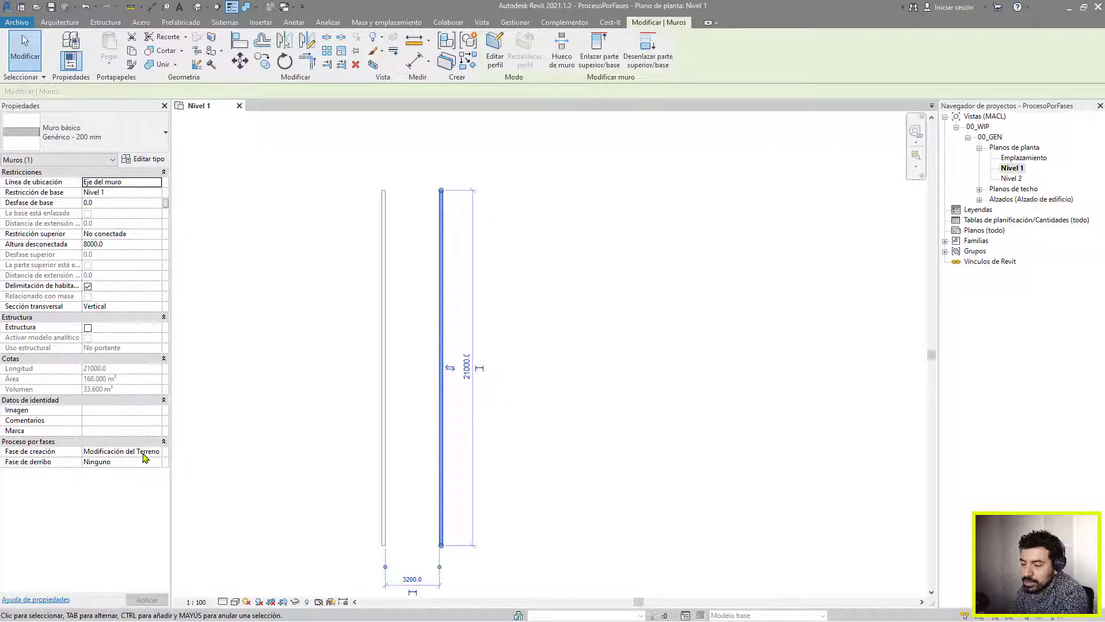
pyautogui.click(323, 446)
pyautogui.click(383, 370)
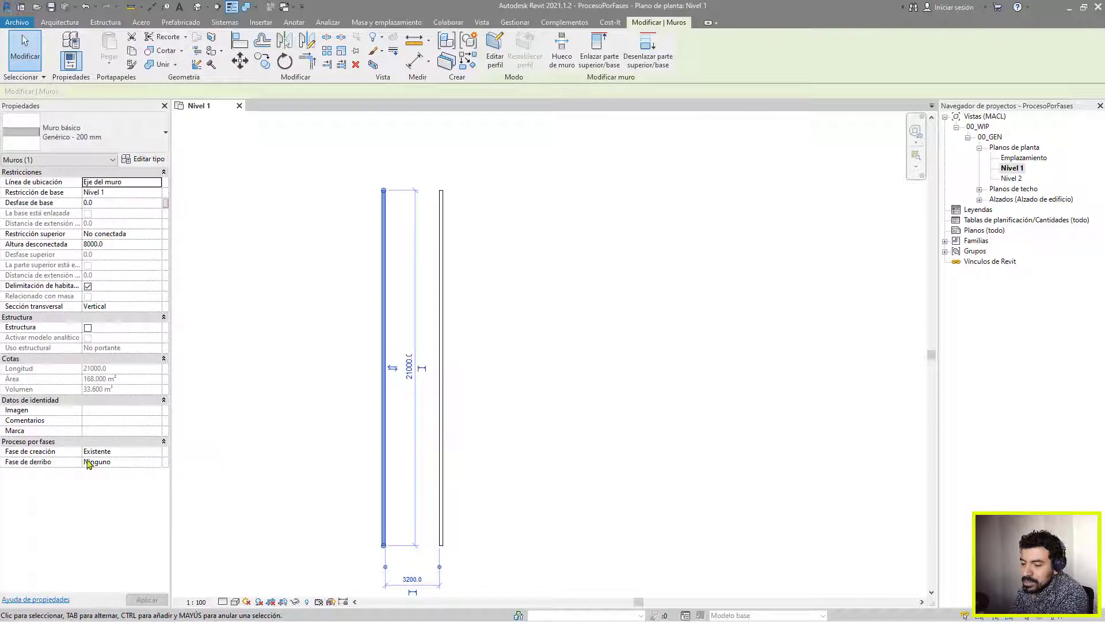
pyautogui.click(218, 459)
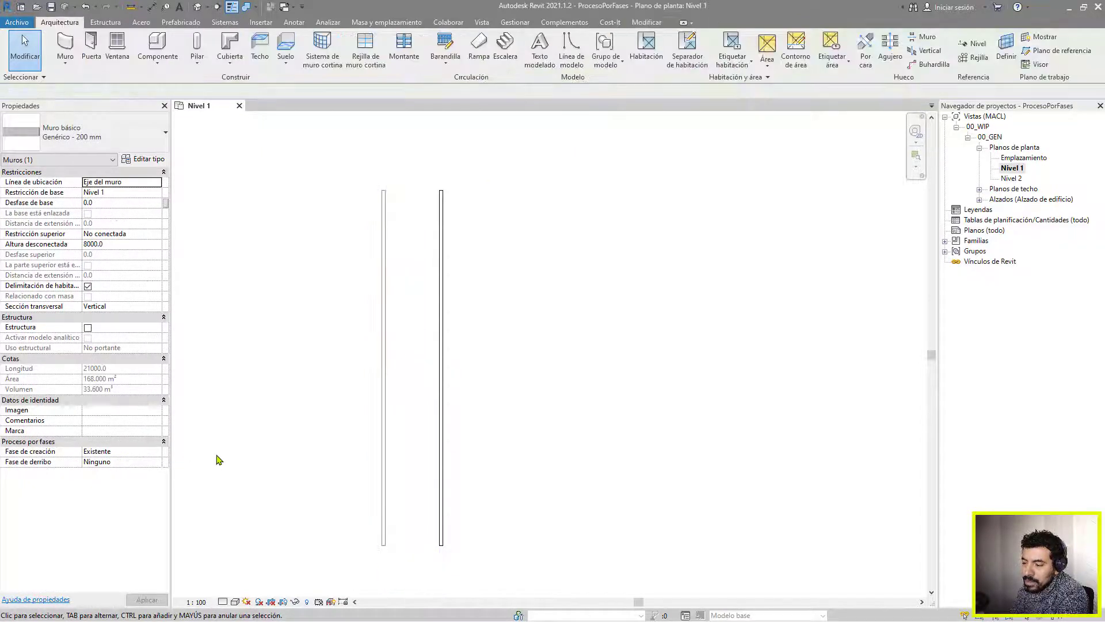
pyautogui.scroll(-1, 123, 567)
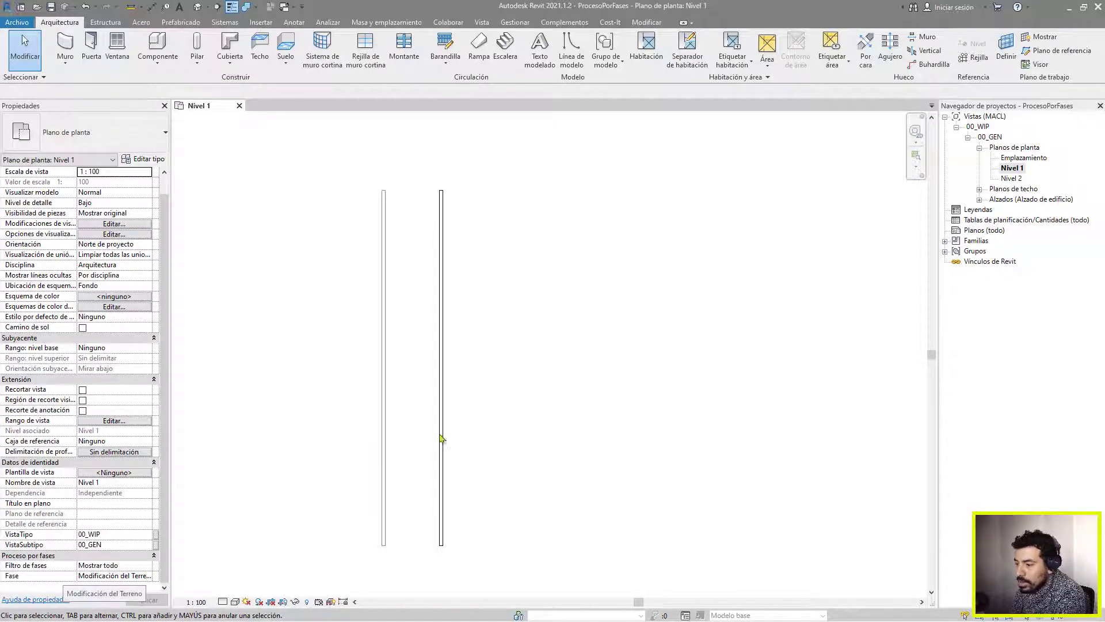
# Draw a third vertical wall about 20700 mm long, about 3700 mm to the right of the second wall
pyautogui.click(68, 43)
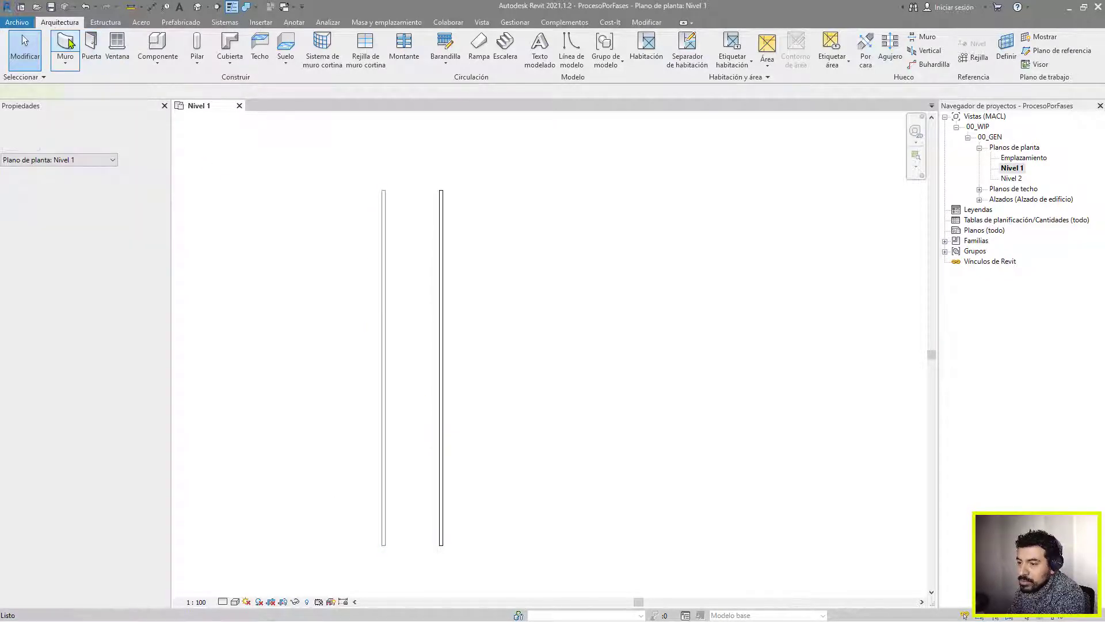
pyautogui.click(26, 49)
pyautogui.click(65, 43)
pyautogui.click(506, 190)
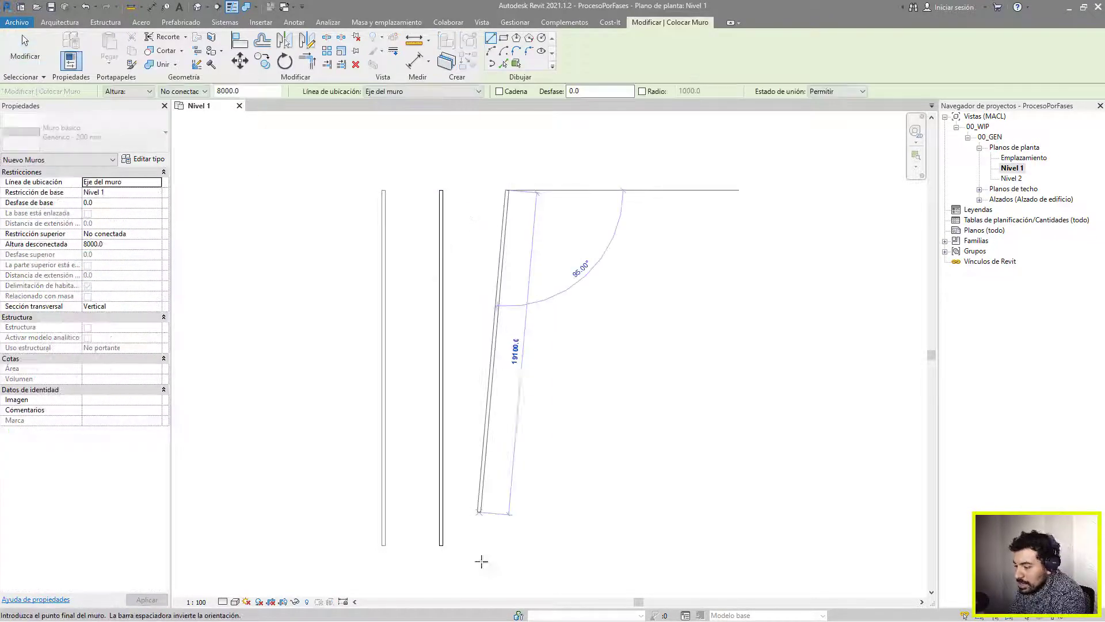
pyautogui.click(507, 540)
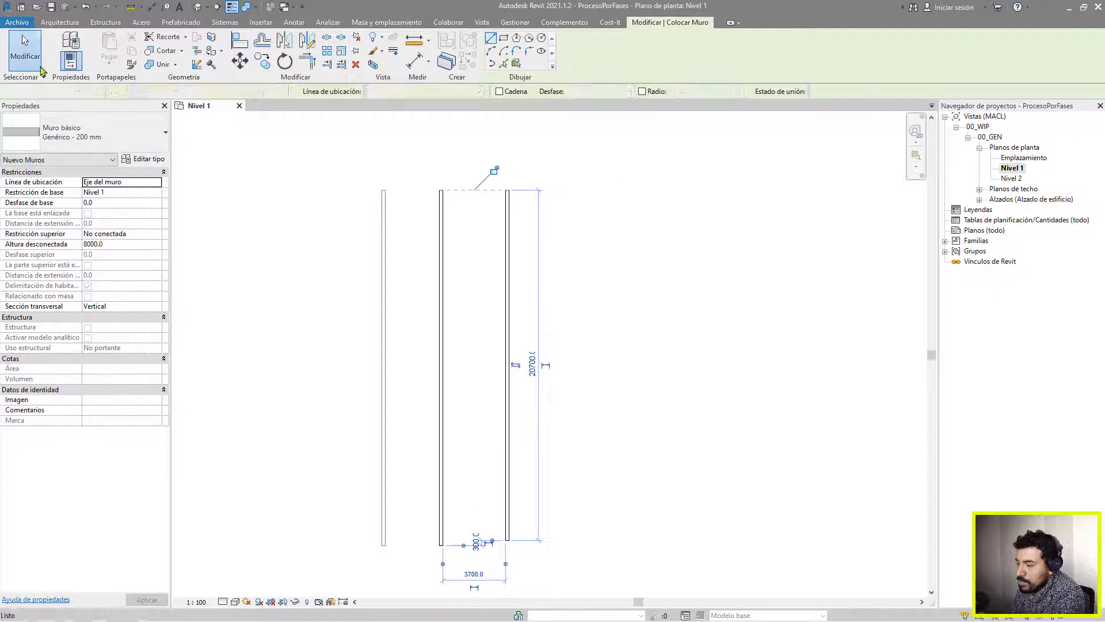
pyautogui.click(23, 51)
# Set the third wall's creation phase to NC_F1
pyautogui.click(507, 207)
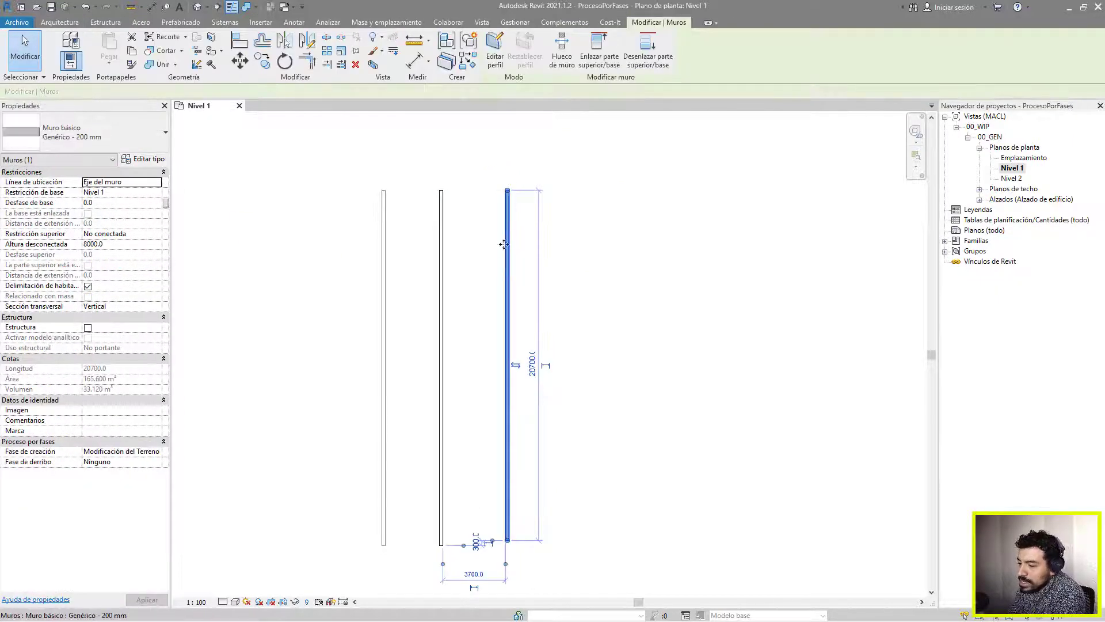
pyautogui.click(157, 453)
pyautogui.click(156, 452)
pyautogui.click(97, 480)
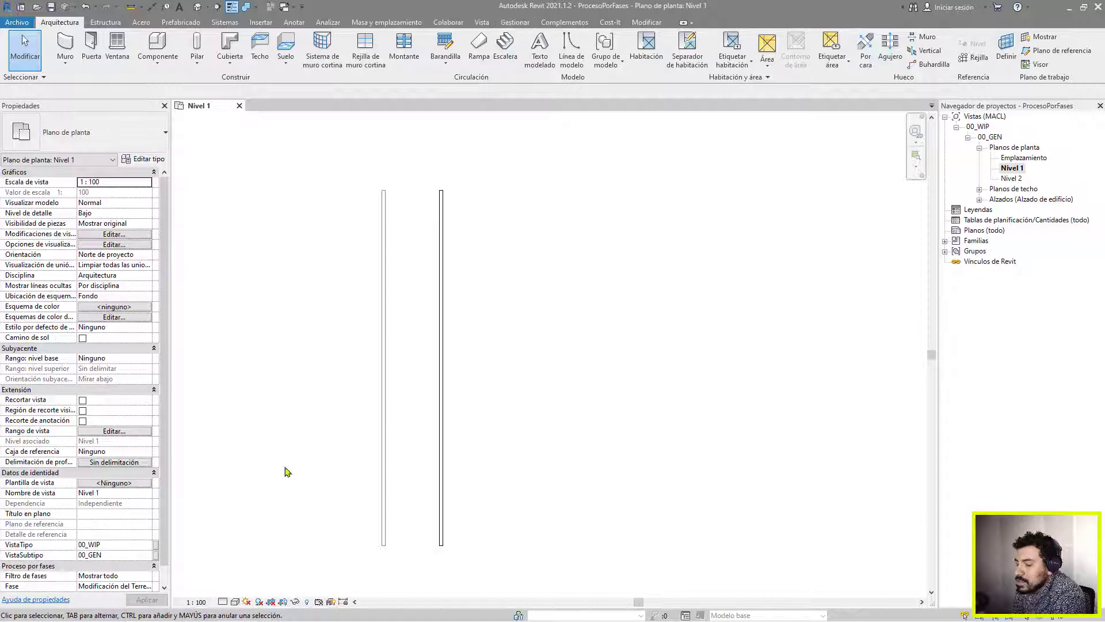
# Review the project's phase filters and the order of its phases, and close the dialog without changes
pyautogui.click(515, 22)
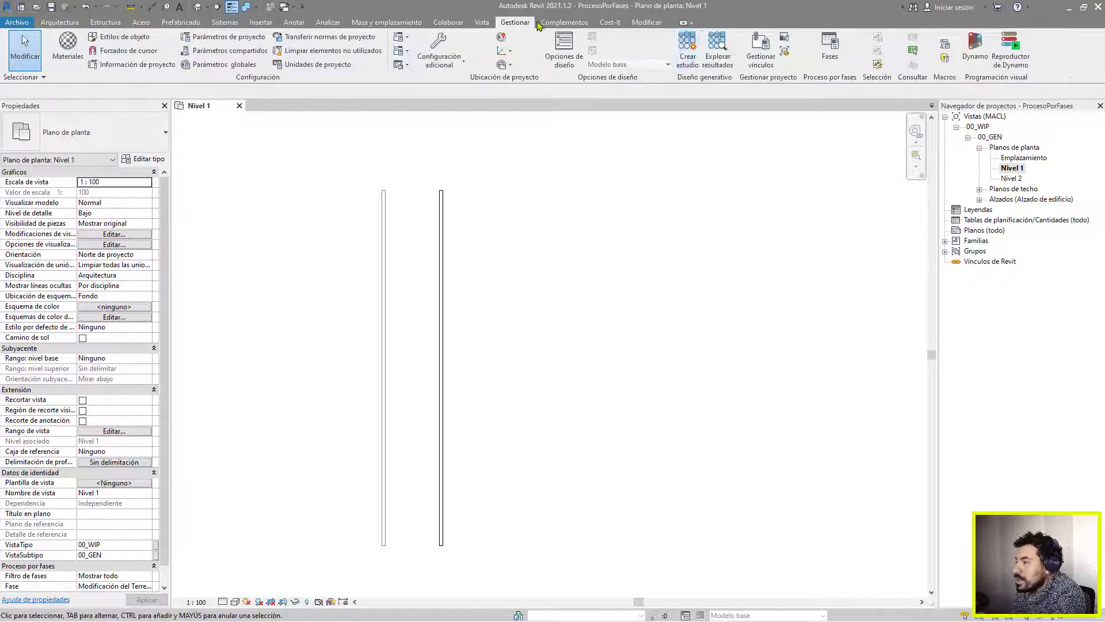
pyautogui.click(829, 51)
pyautogui.click(343, 182)
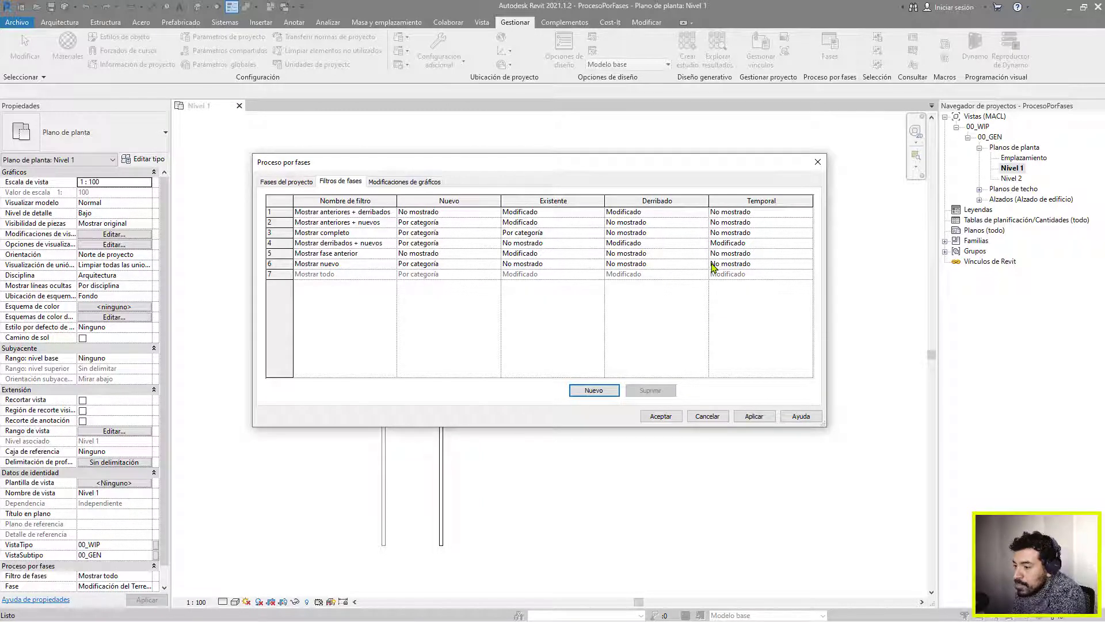
pyautogui.click(307, 182)
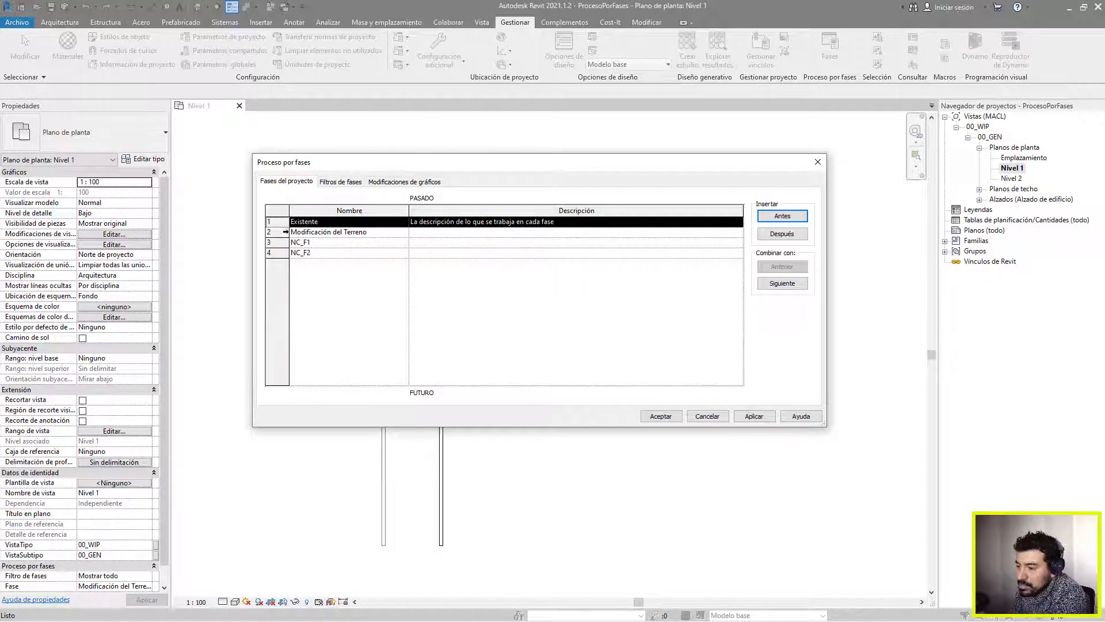
pyautogui.click(268, 232)
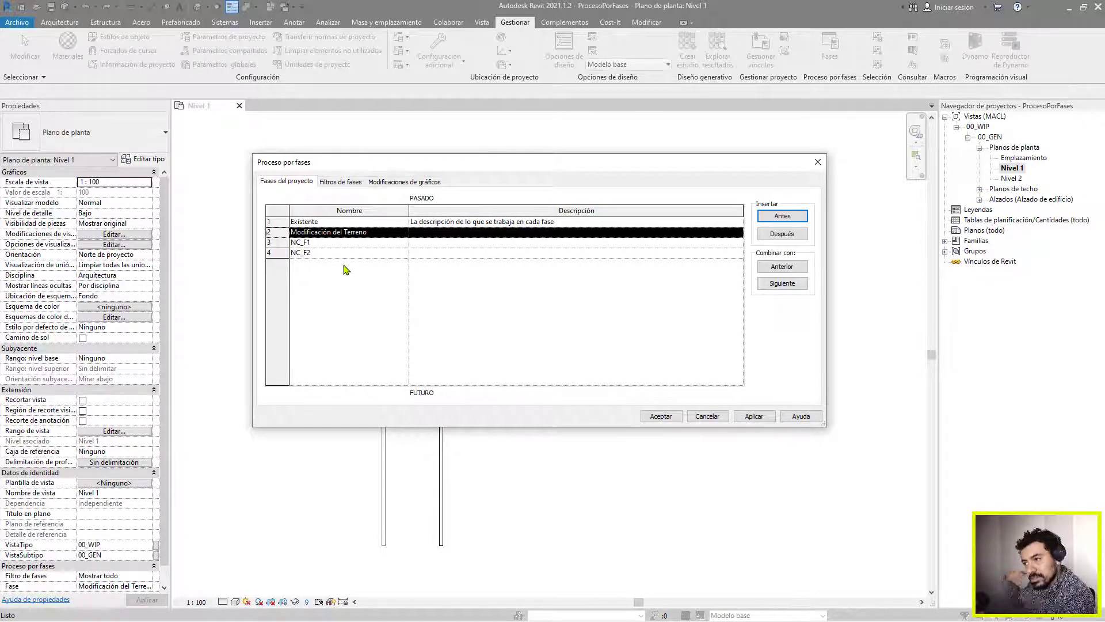
pyautogui.click(713, 417)
pyautogui.scroll(-1, 111, 562)
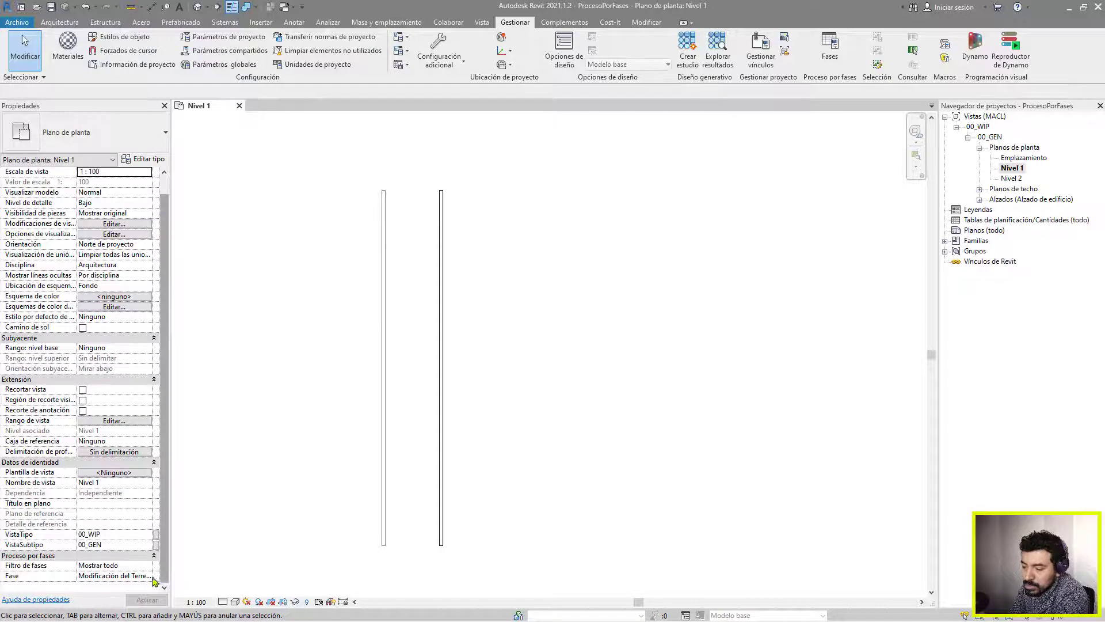
# Set the Nivel 1 view's phase to NC_F1
pyautogui.click(115, 575)
pyautogui.click(147, 575)
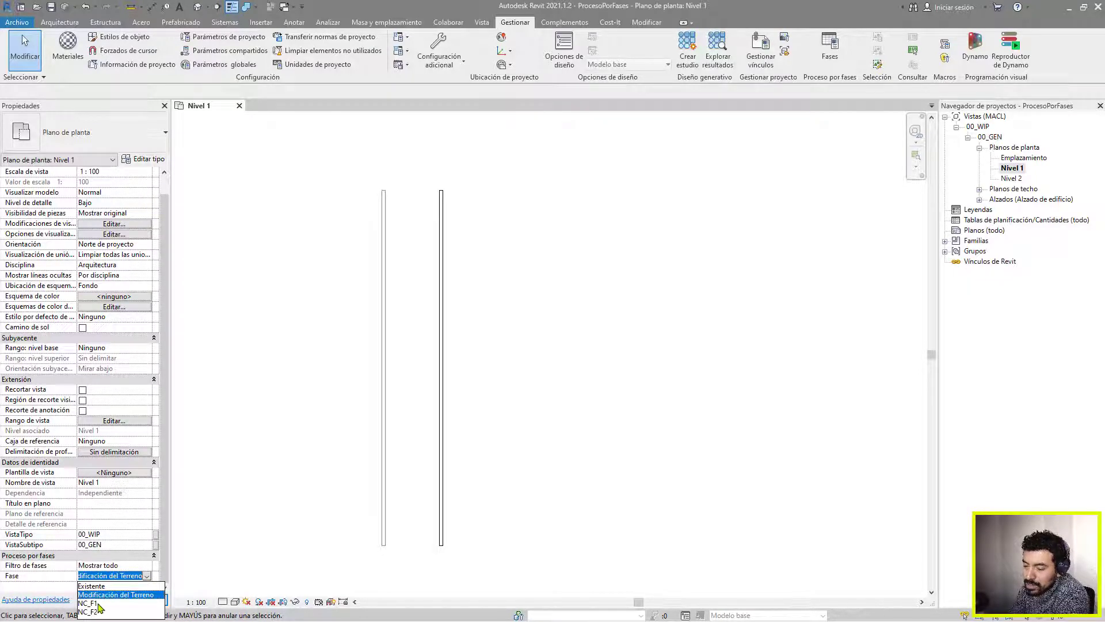
pyautogui.click(99, 603)
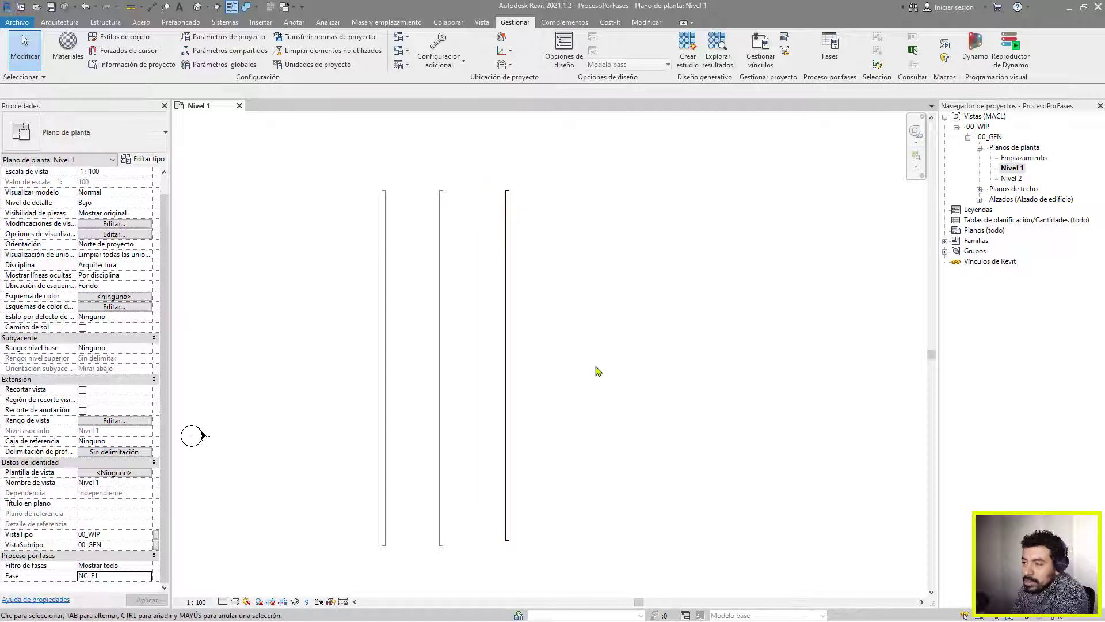
pyautogui.scroll(-1, 588, 353)
pyautogui.moveTo(596, 357); pyautogui.dragTo(624, 346, button='middle')
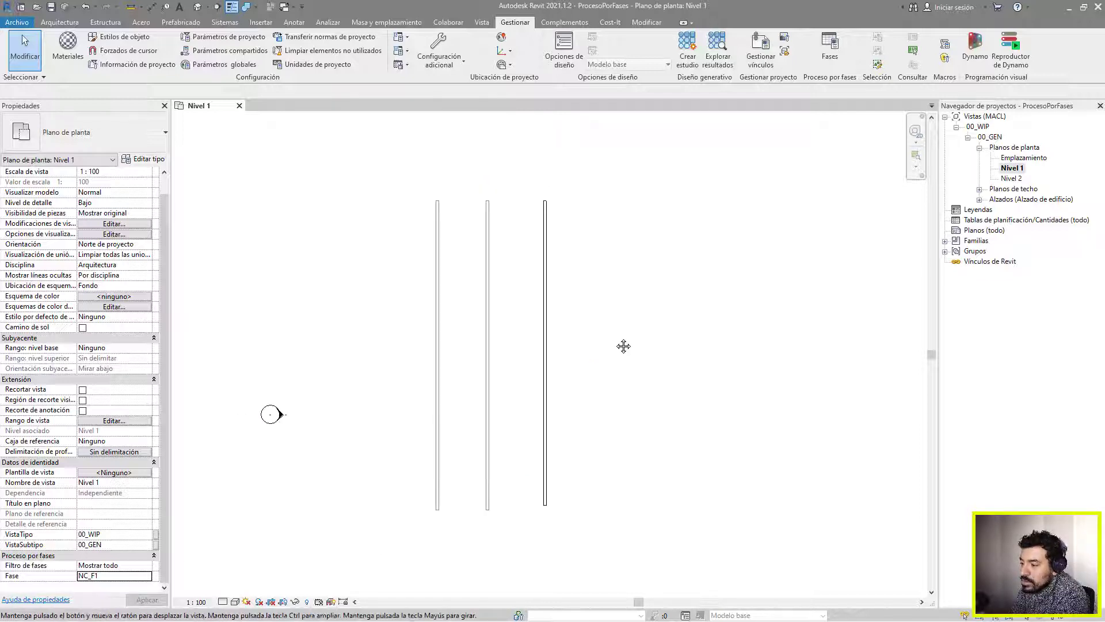
# Check the second wall's phase and compare how the three walls are displayed in the Nivel 1 view
pyautogui.click(488, 227)
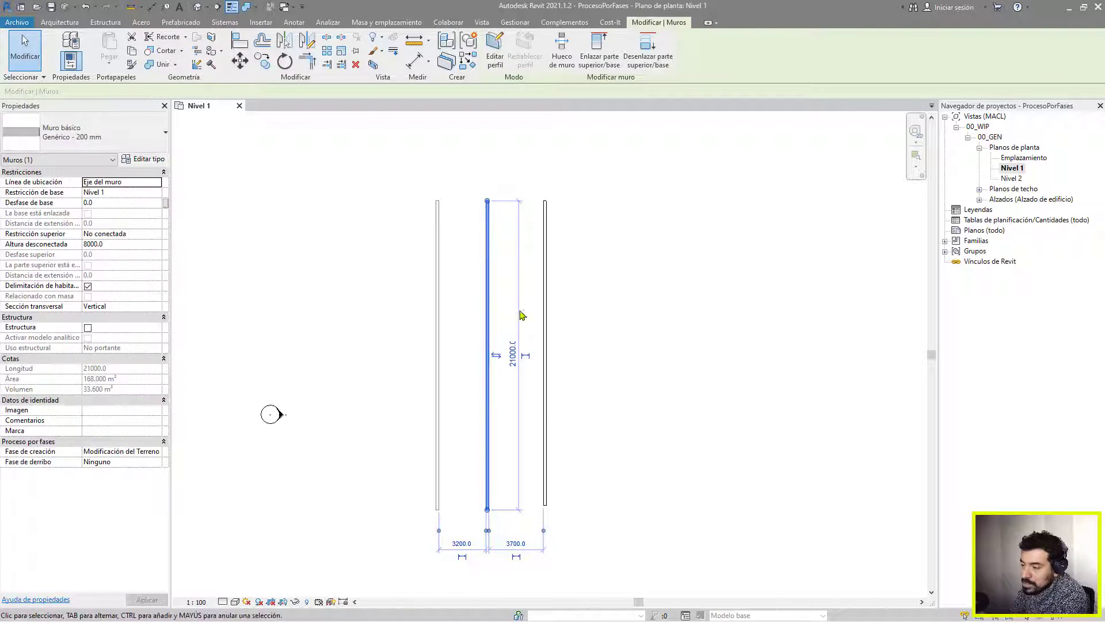
pyautogui.click(440, 241)
pyautogui.press('Escape')
pyautogui.scroll(3, 526, 229)
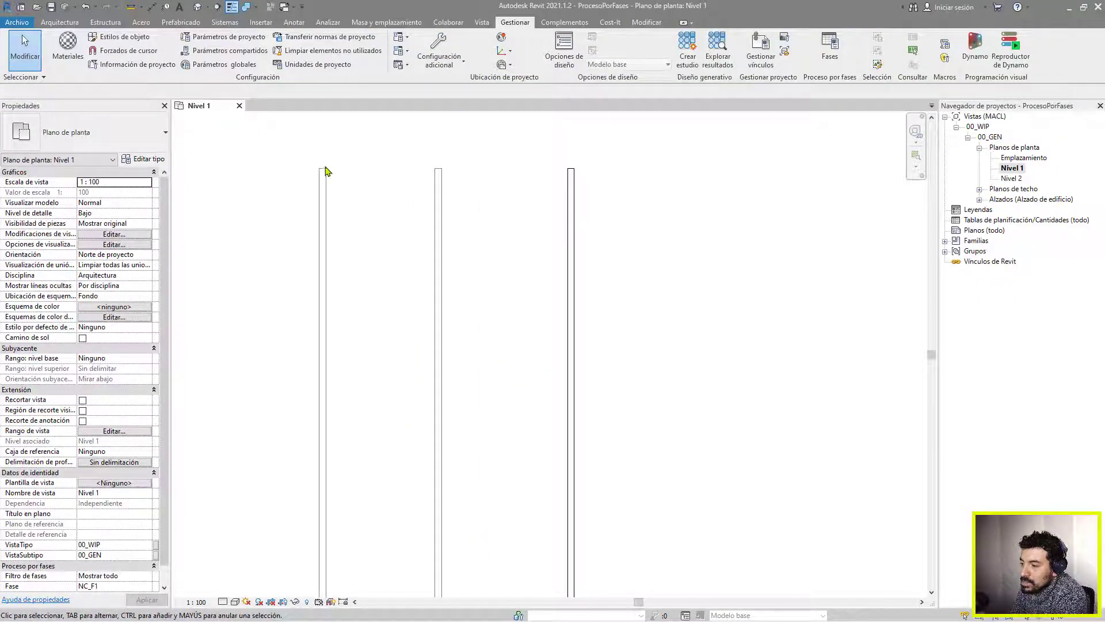
pyautogui.scroll(-1, 518, 206)
pyautogui.moveTo(518, 207); pyautogui.dragTo(537, 279, button='middle')
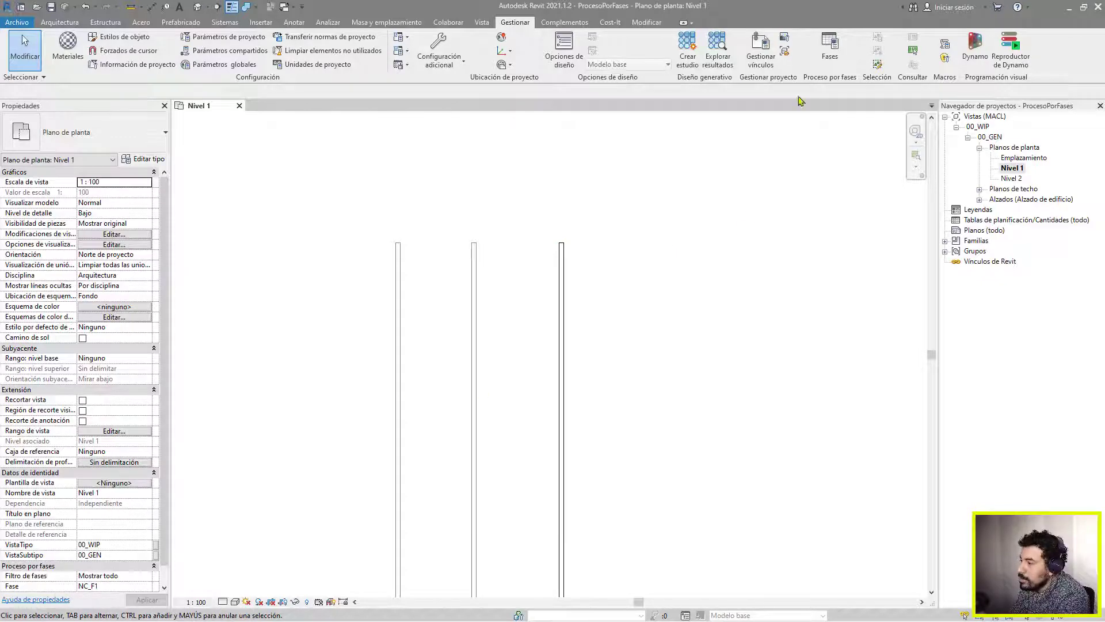
# Review the order of the project phases around NC_F1 and the list of phase filters
pyautogui.click(829, 52)
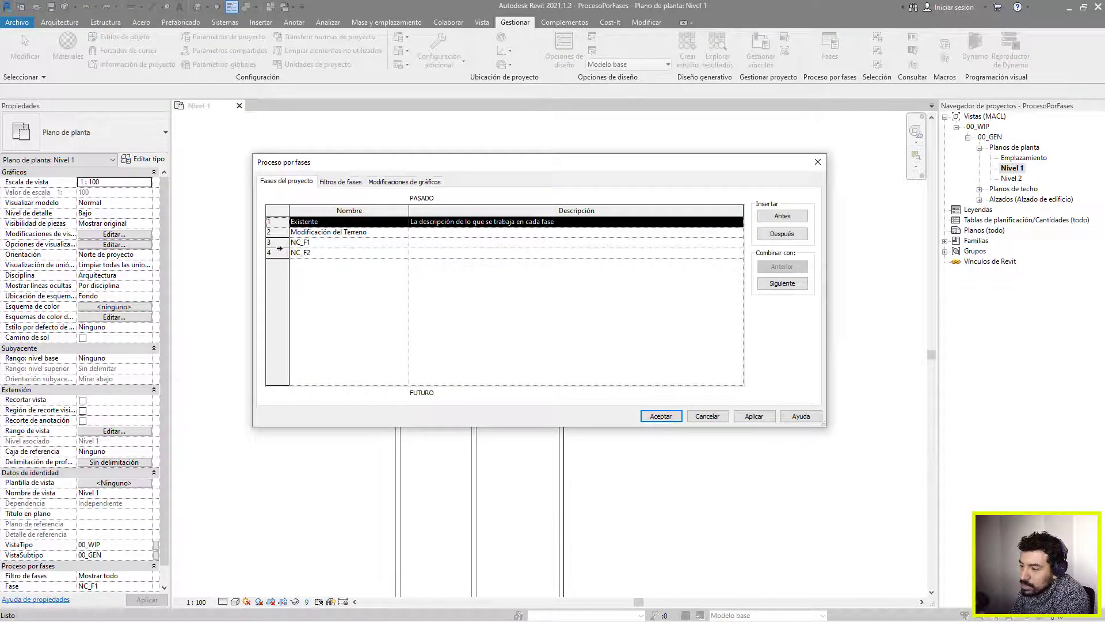
pyautogui.click(290, 243)
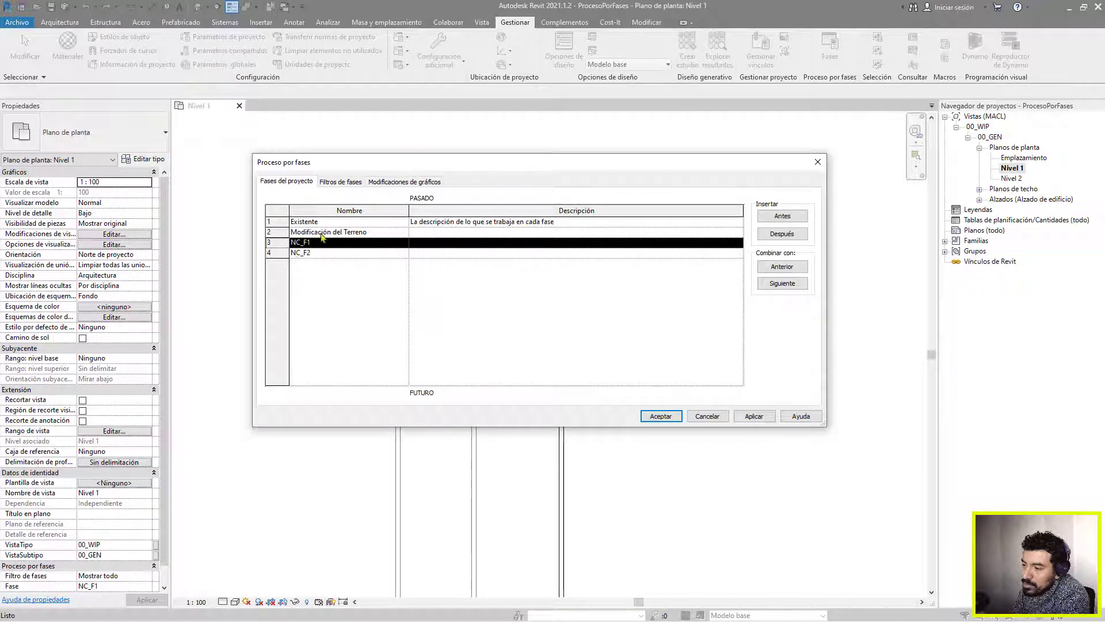
pyautogui.click(349, 184)
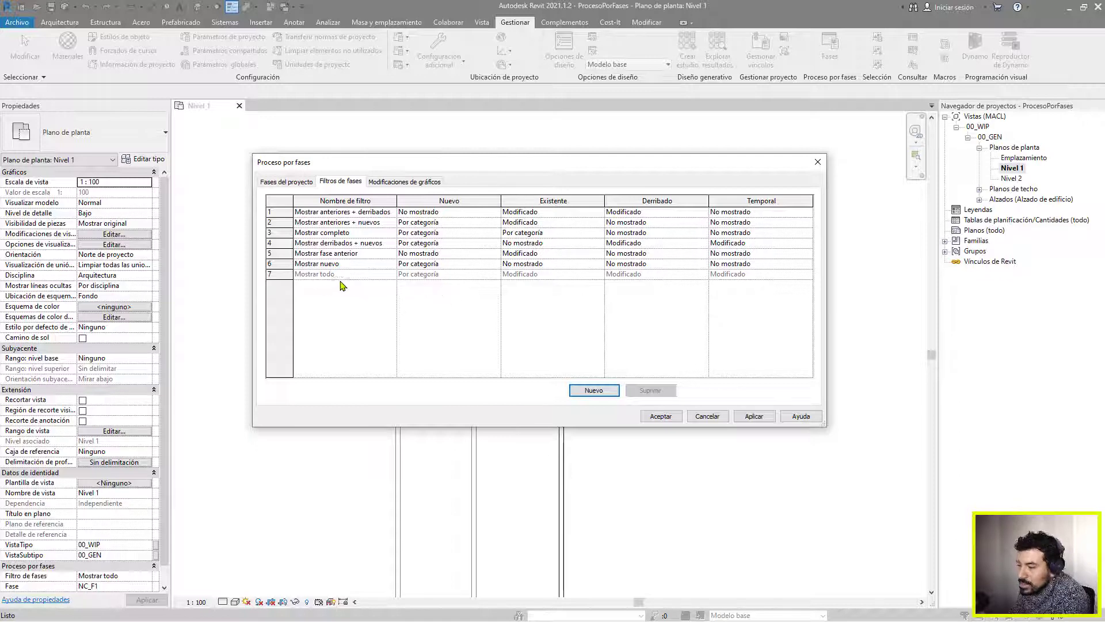
# Set the cut line colour of the Existente phase status to blue in the phase graphic overrides and apply it
pyautogui.click(419, 182)
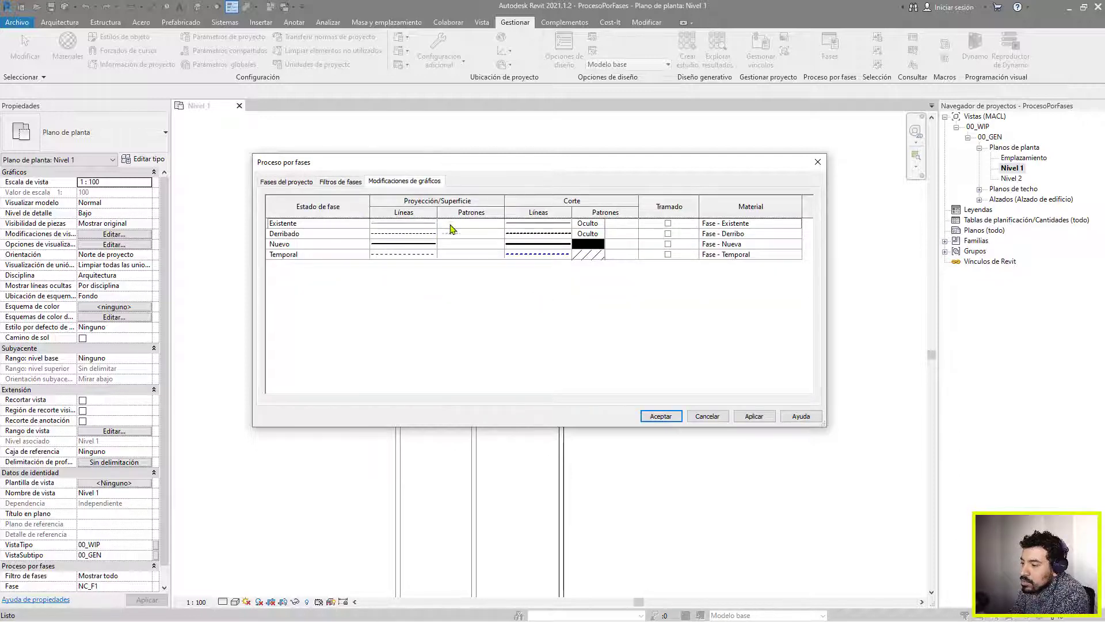
pyautogui.click(549, 224)
pyautogui.click(548, 229)
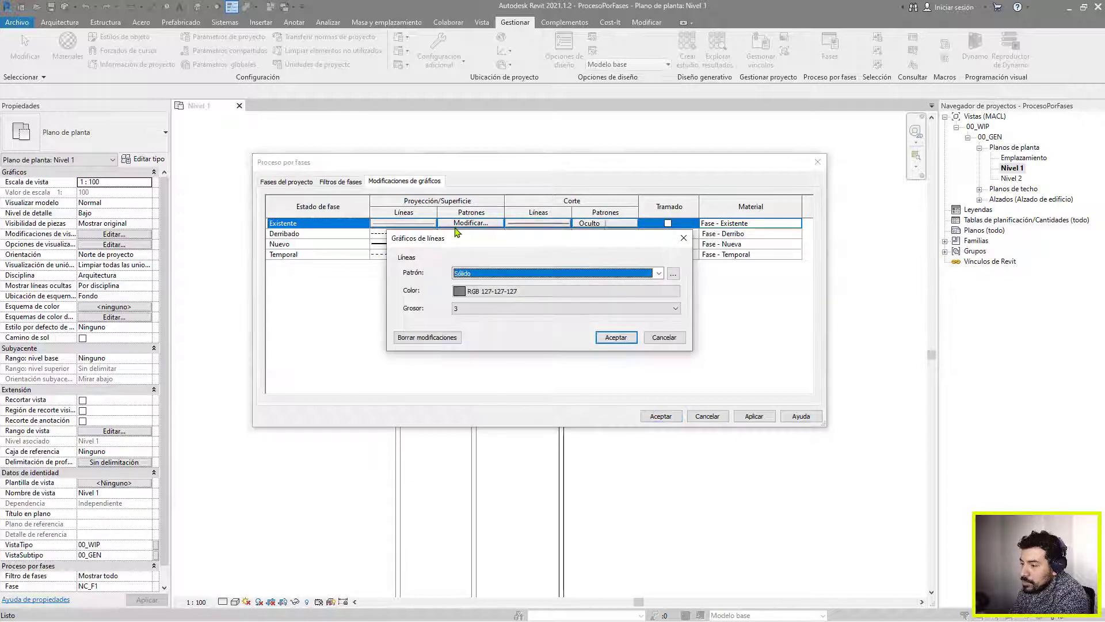
pyautogui.click(469, 290)
pyautogui.click(494, 305)
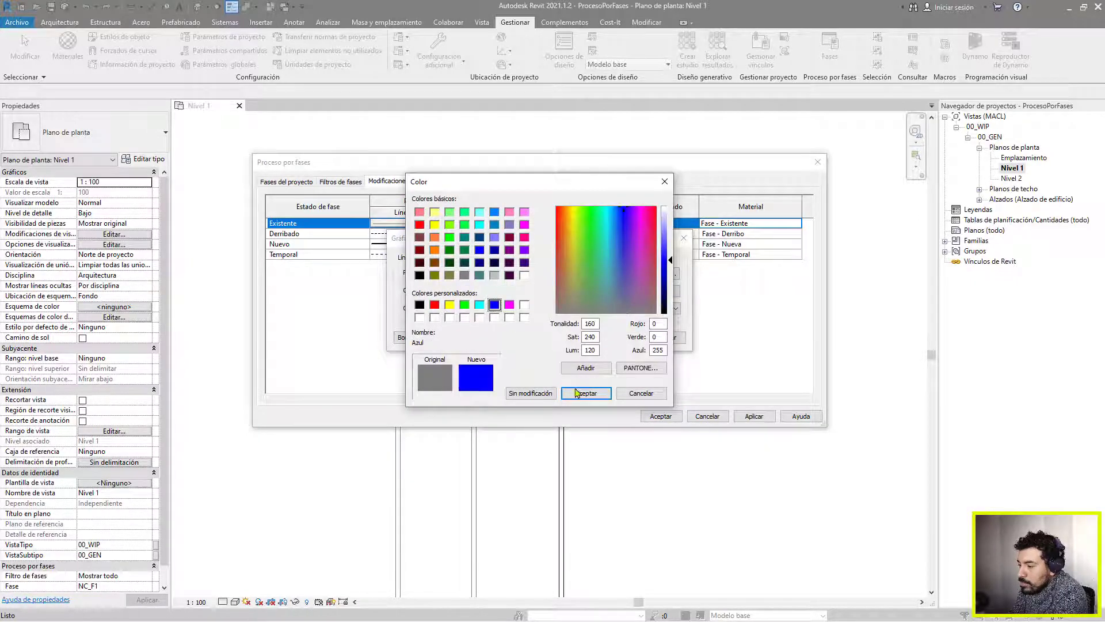
pyautogui.click(586, 393)
pyautogui.click(613, 337)
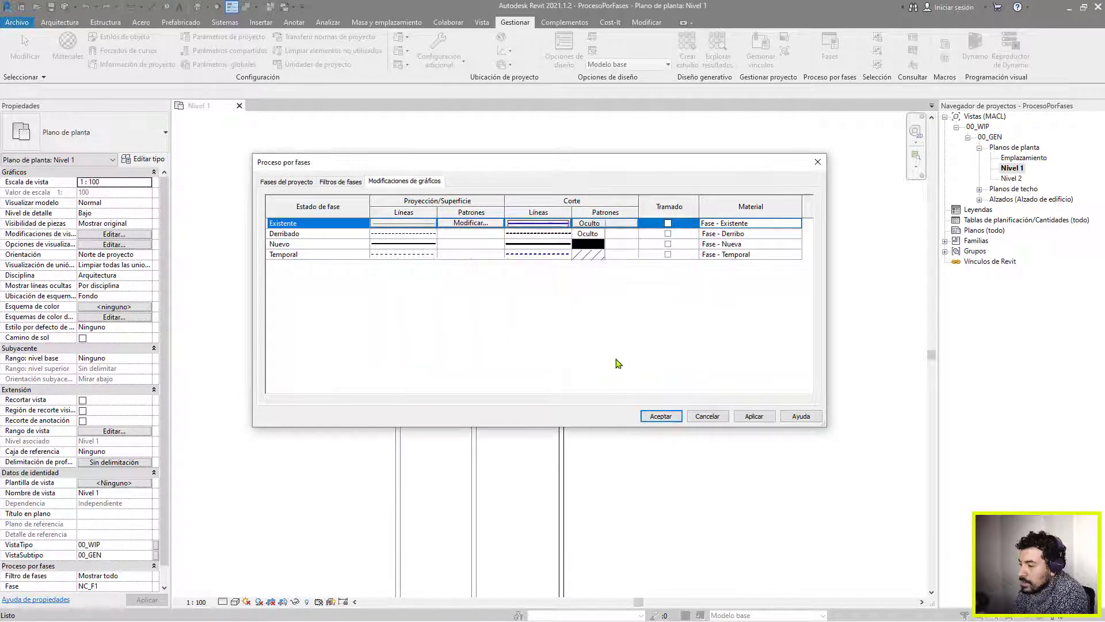
pyautogui.click(756, 416)
pyautogui.click(662, 416)
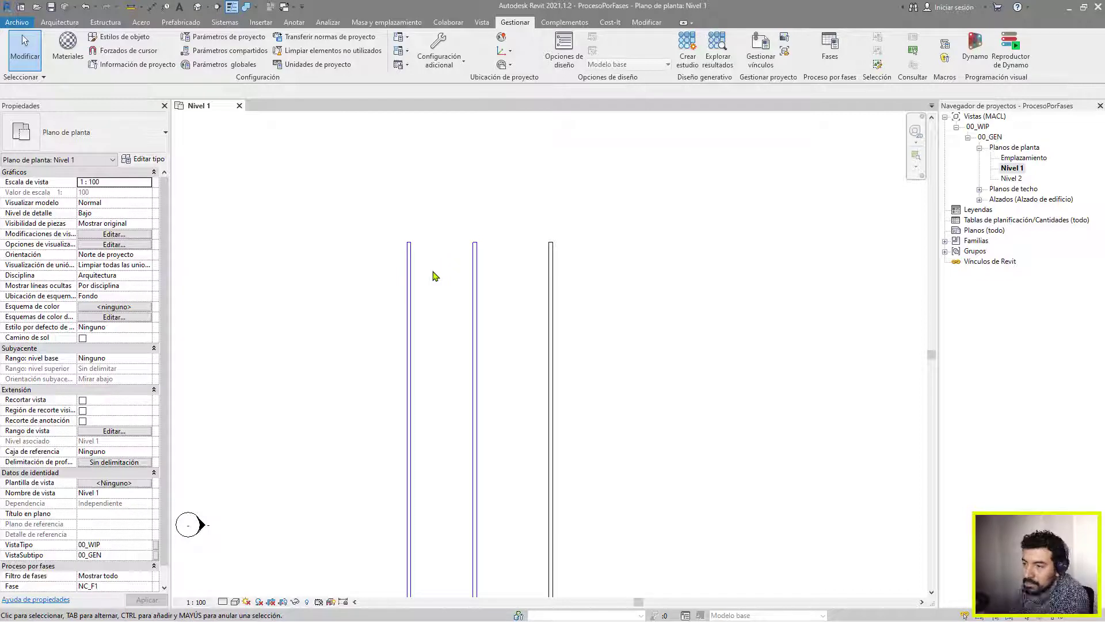
# Set the Nivel 1 view's phase to NC_F2 with all three walls in view
pyautogui.scroll(-2, 443, 274)
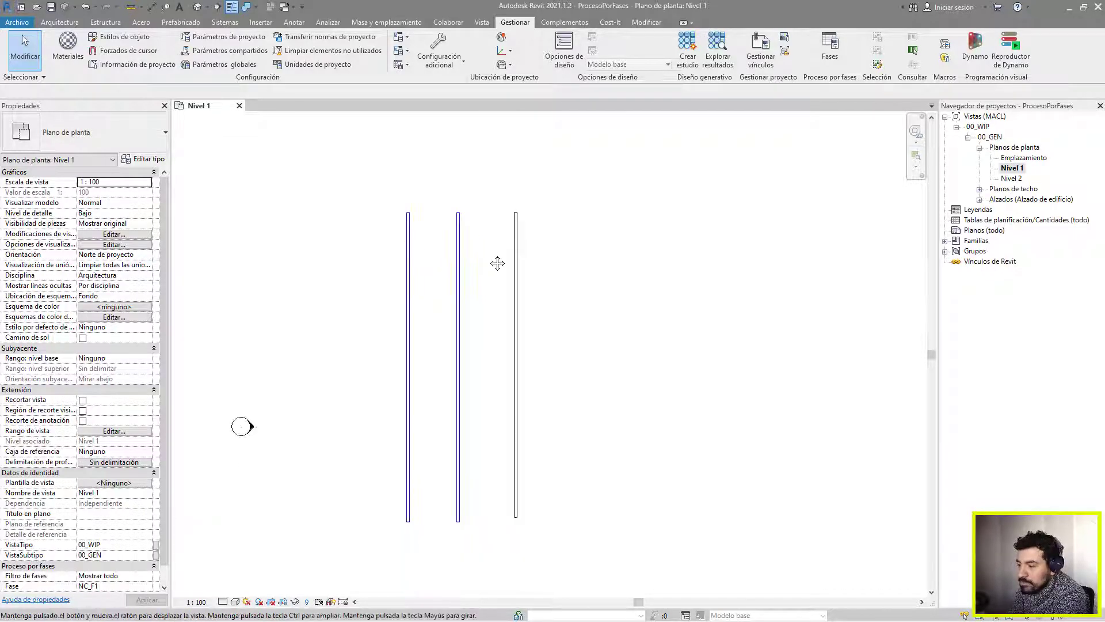
pyautogui.click(152, 586)
pyautogui.click(114, 578)
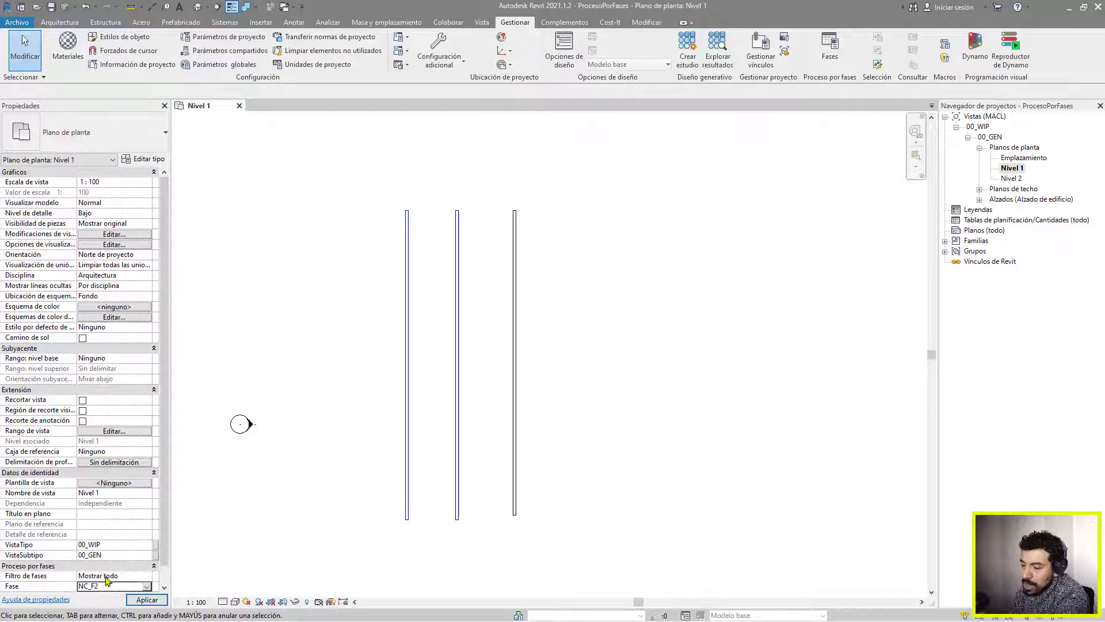
pyautogui.click(157, 600)
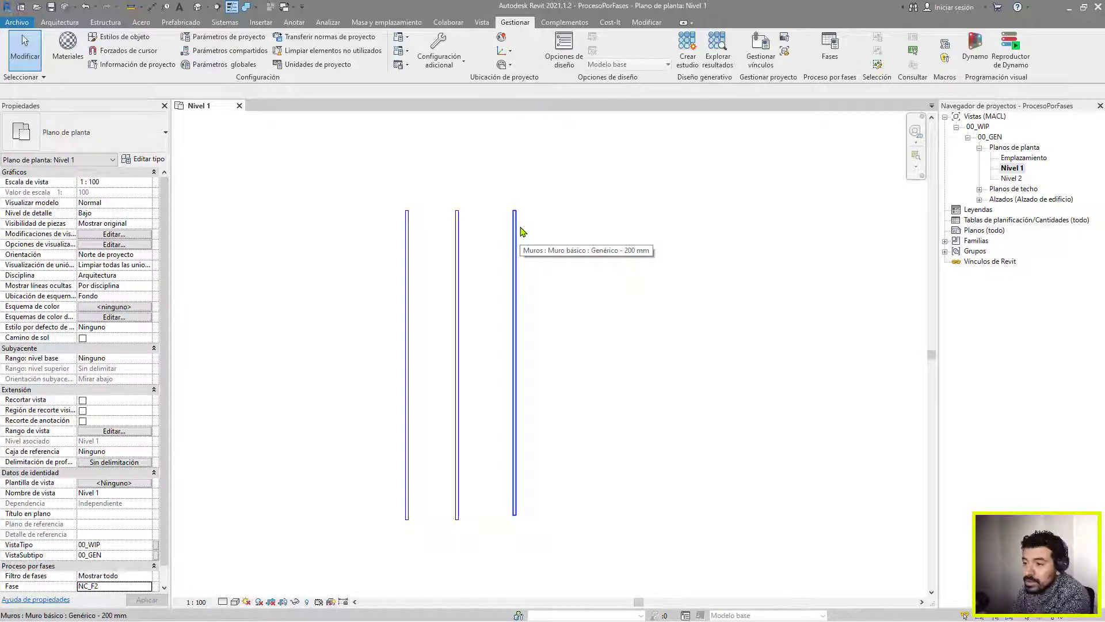
# Draw a fourth vertical wall about 20700 mm long, about 3300 mm to the right of the third wall
pyautogui.click(77, 27)
pyautogui.click(66, 51)
pyautogui.click(567, 211)
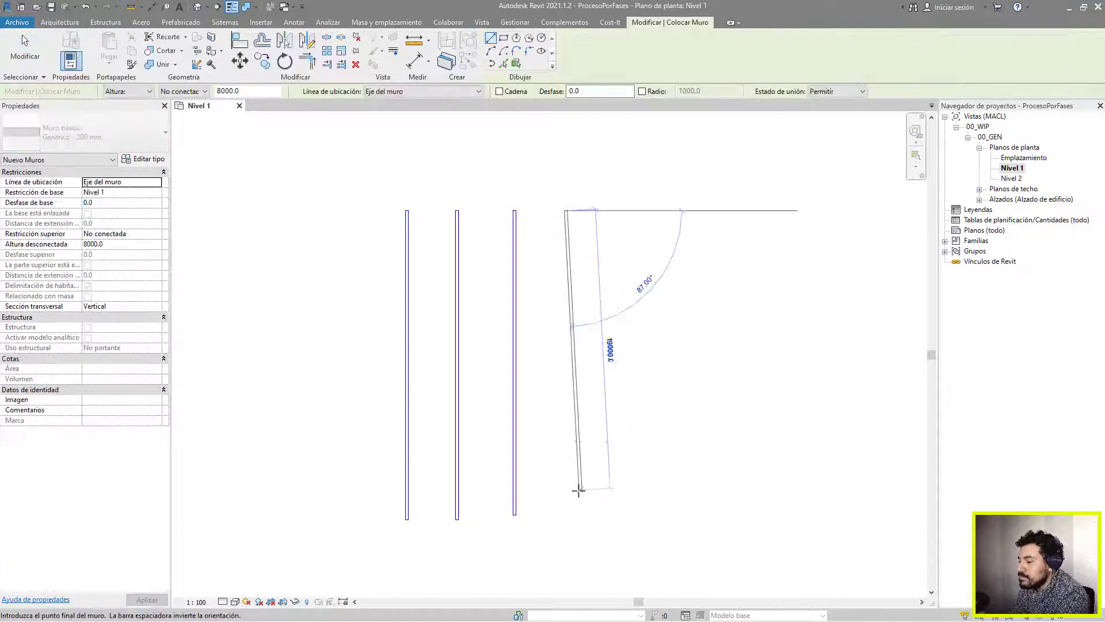
pyautogui.click(566, 516)
pyautogui.press('Escape')
pyautogui.press('Escape')
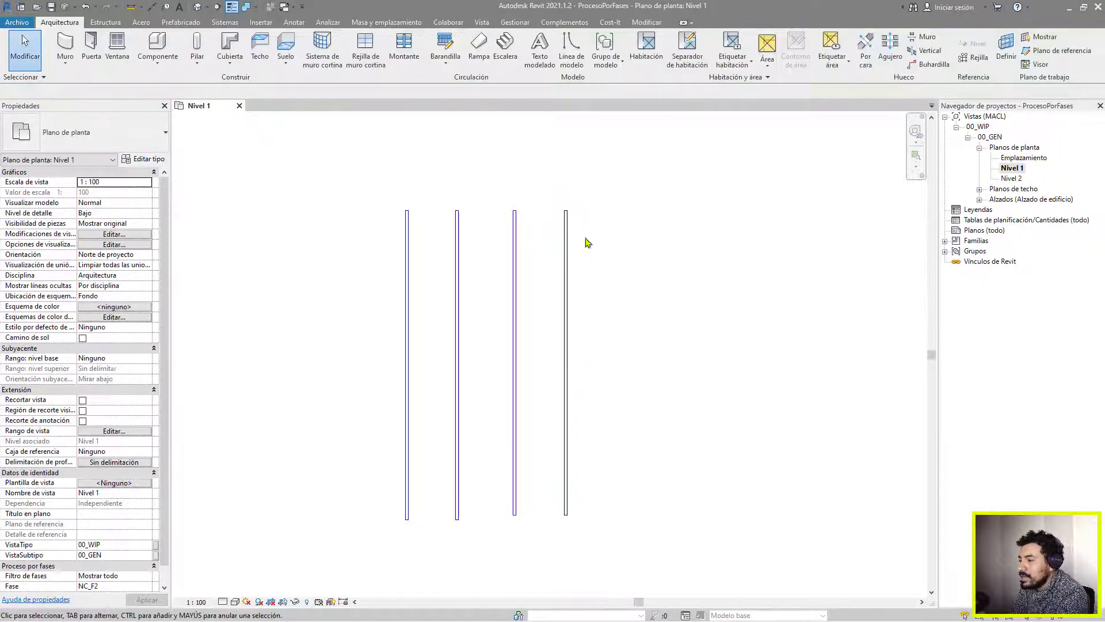
# Check the creation phase of each of the four walls, from the new one back to the first
pyautogui.click(565, 239)
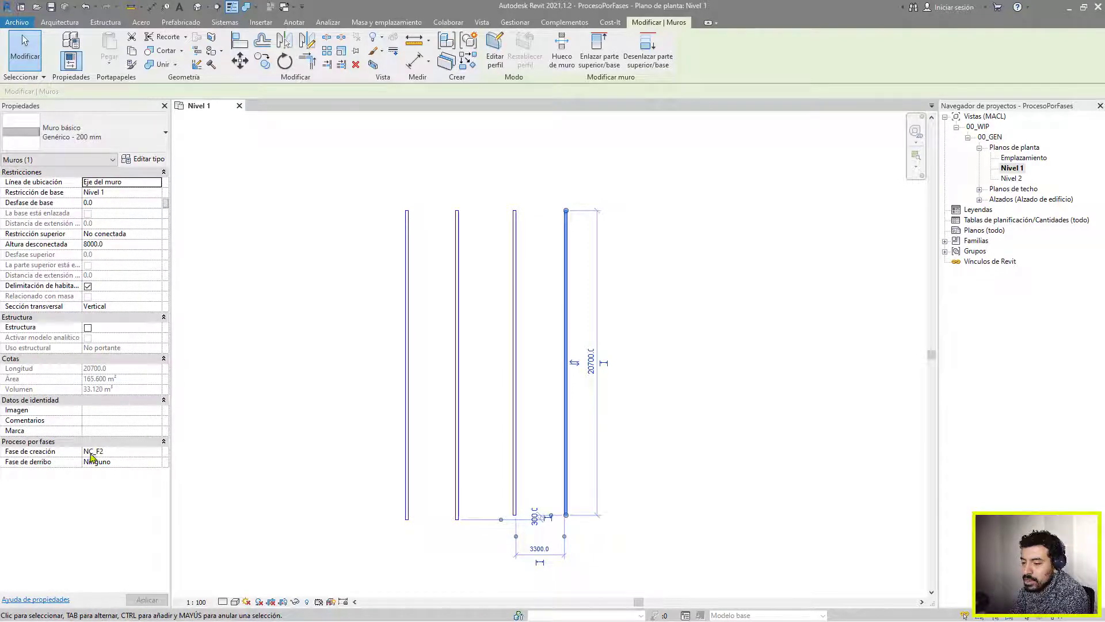
pyautogui.click(423, 447)
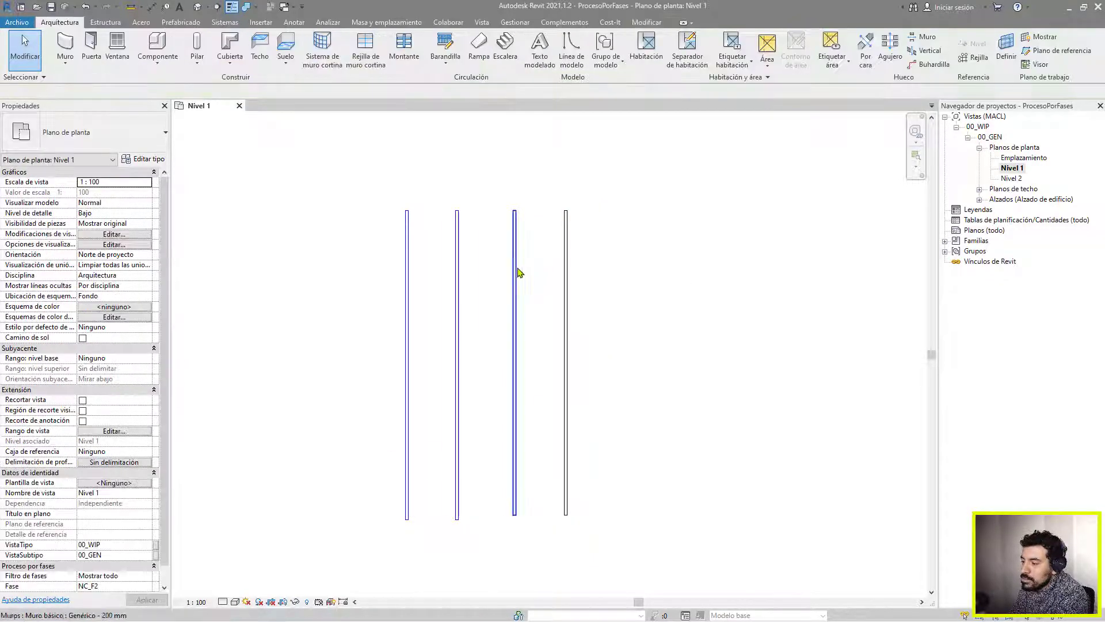
pyautogui.click(515, 226)
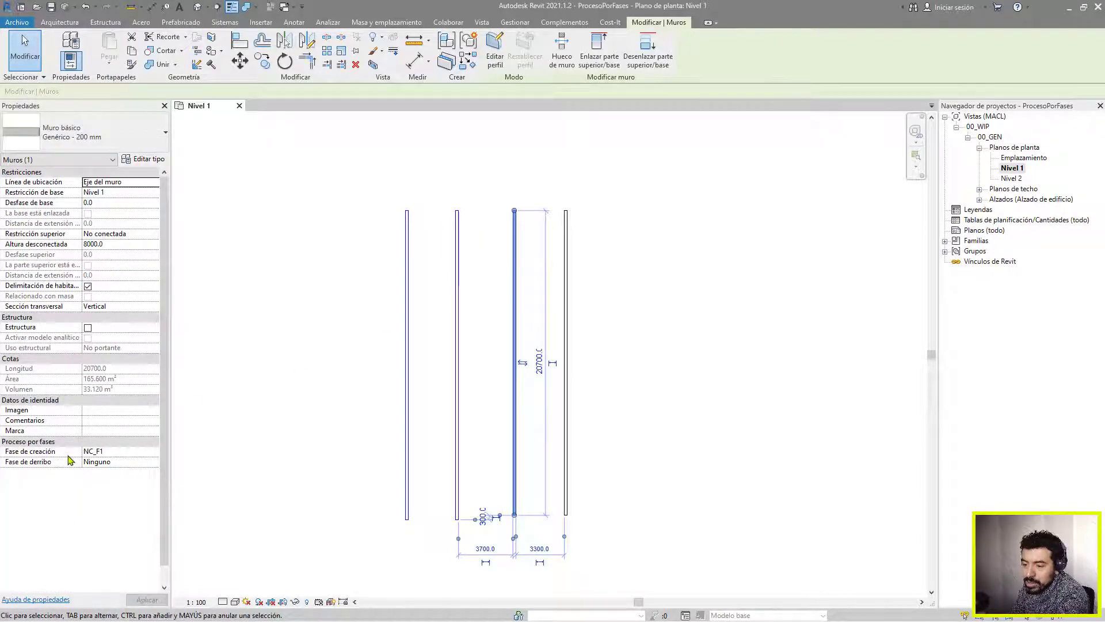
pyautogui.click(457, 267)
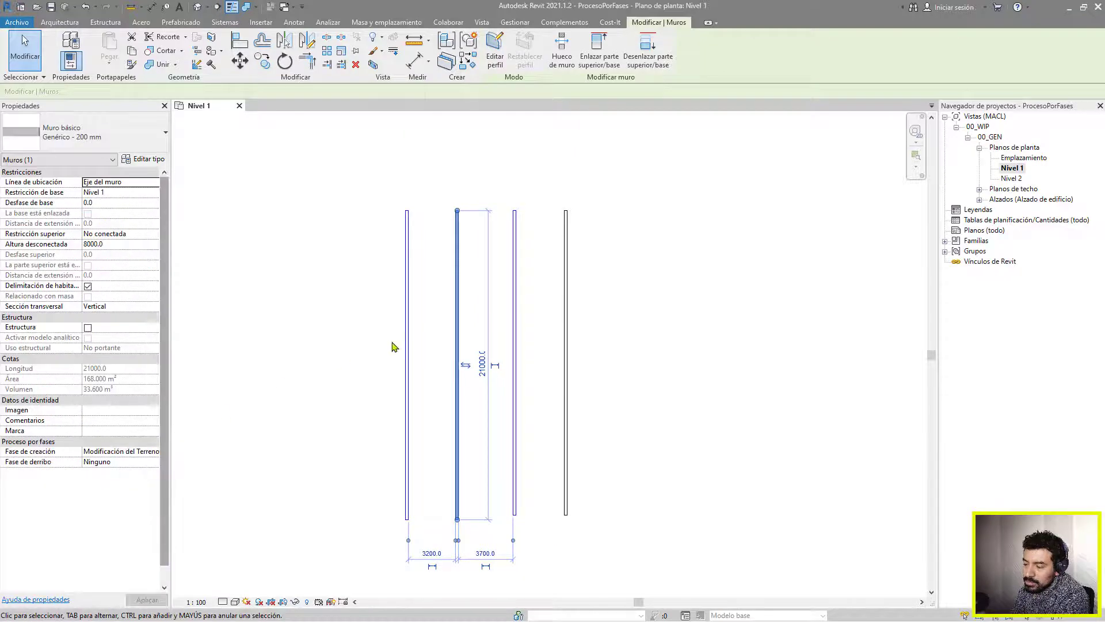
pyautogui.click(407, 303)
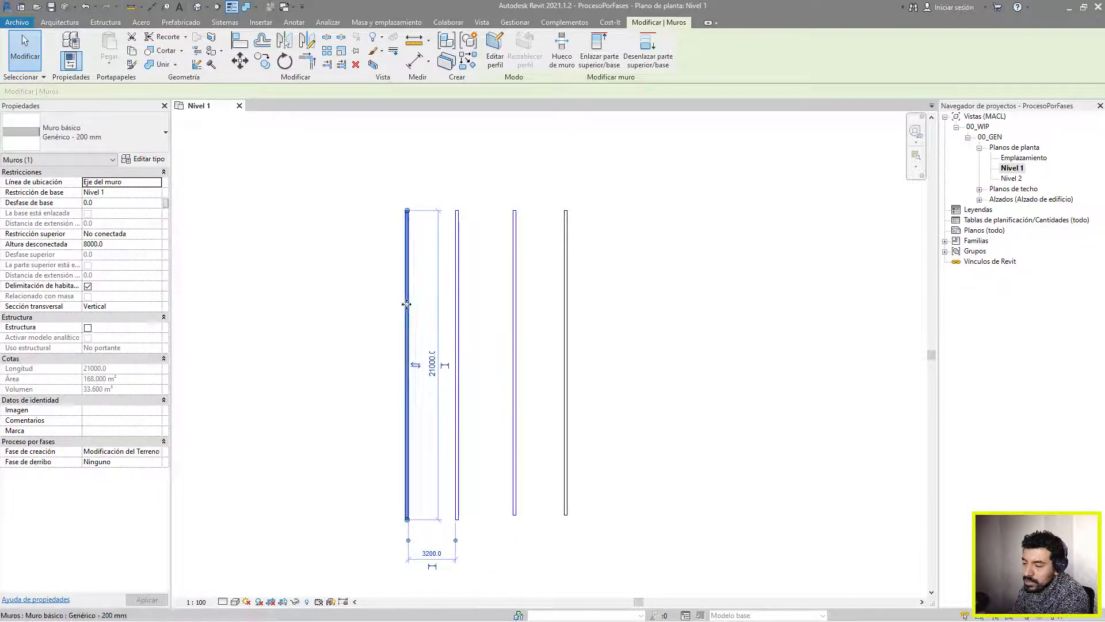
pyautogui.click(226, 456)
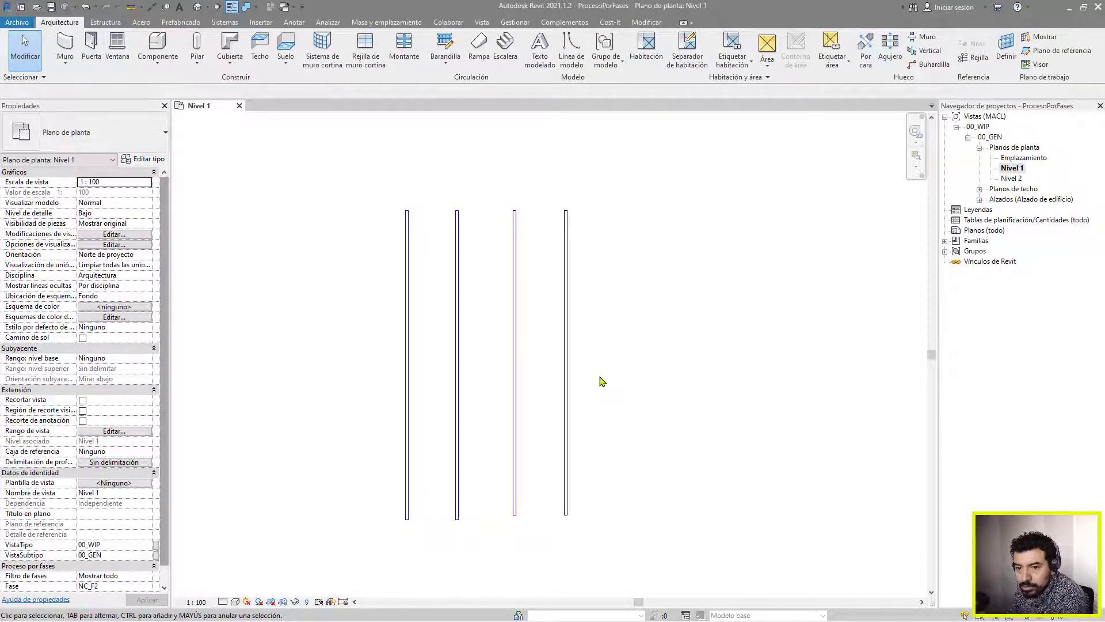
# Set the cut line colour of the Existente phase status to RGB 127-127-127 in the phase graphic overrides and apply it
pyautogui.click(516, 22)
pyautogui.click(837, 69)
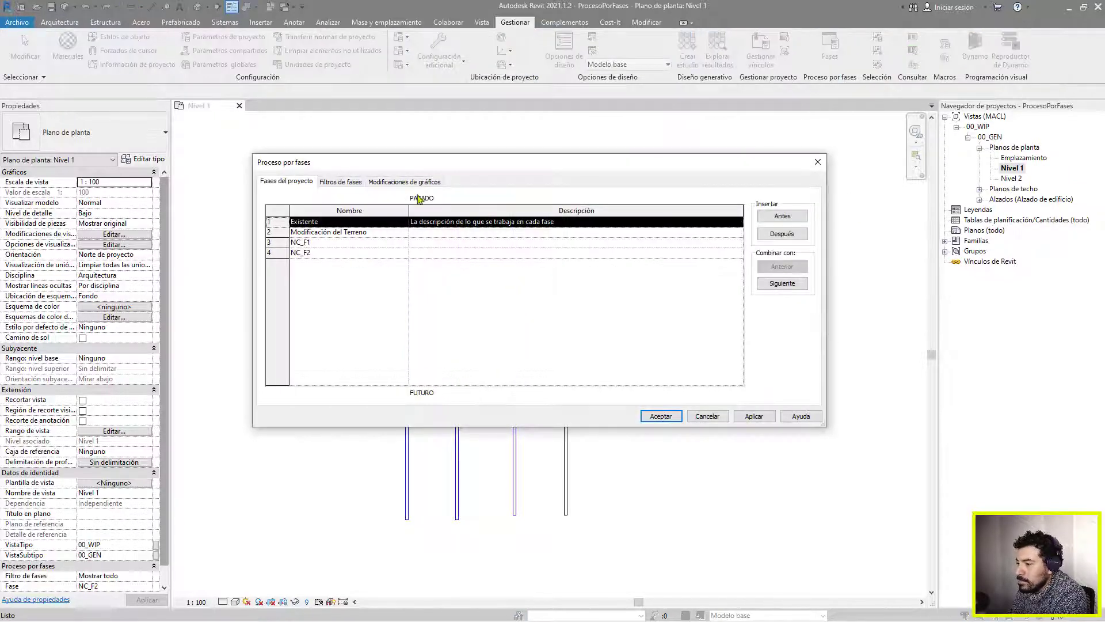
pyautogui.click(404, 181)
pyautogui.click(556, 228)
pyautogui.click(556, 228)
pyautogui.click(525, 276)
pyautogui.click(494, 275)
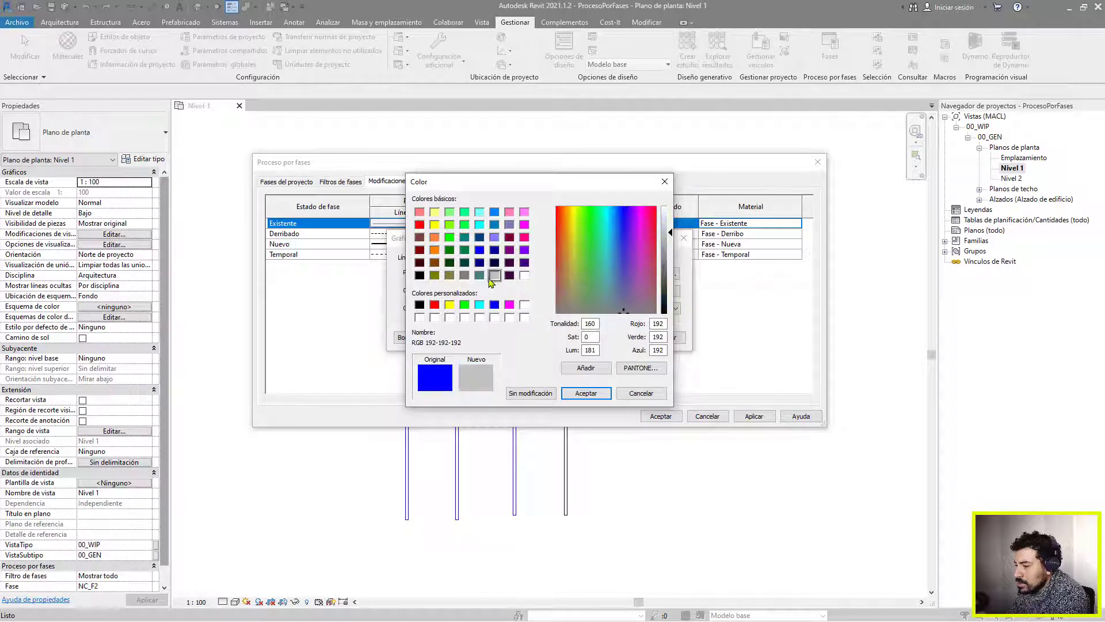
pyautogui.click(464, 275)
pyautogui.doubleClick(658, 324)
pyautogui.write('127')
pyautogui.doubleClick(658, 337)
pyautogui.write('127')
pyautogui.click(662, 350)
pyautogui.press('BackSpace')
pyautogui.write('7')
pyautogui.click(586, 392)
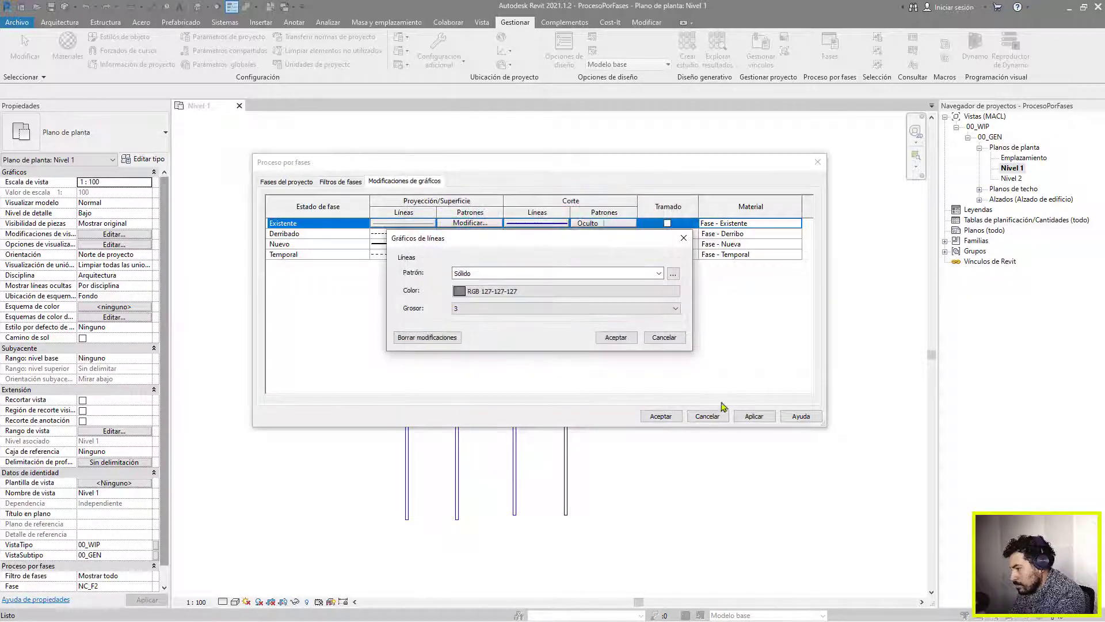
pyautogui.click(613, 338)
pyautogui.click(757, 416)
pyautogui.click(660, 415)
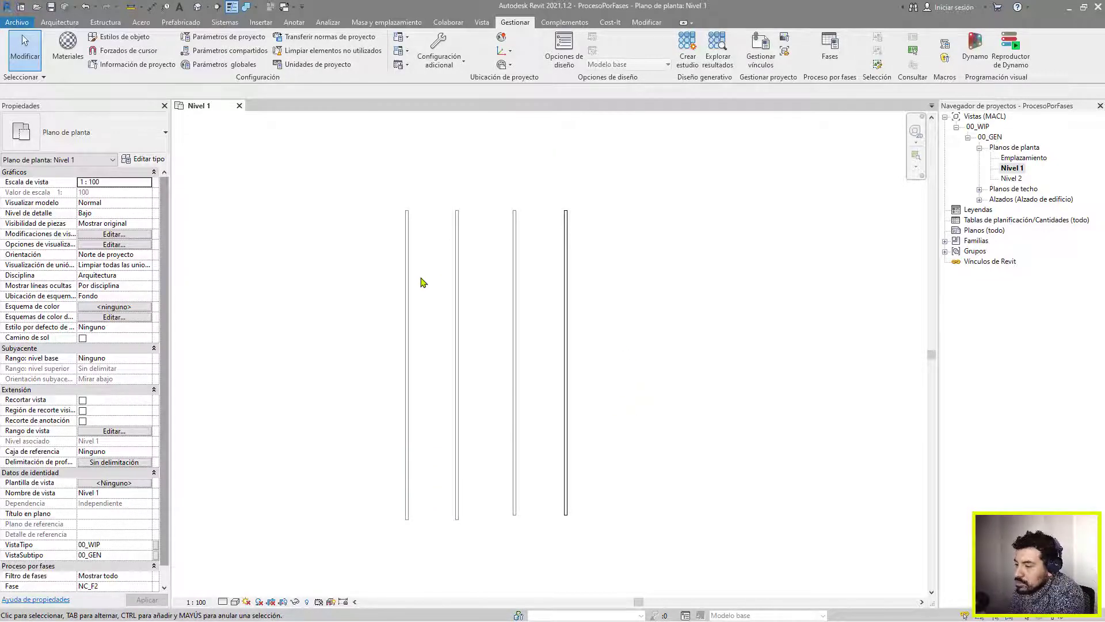
# Inspect the third wall's display against the fourth wall, and clear the selection
pyautogui.click(516, 234)
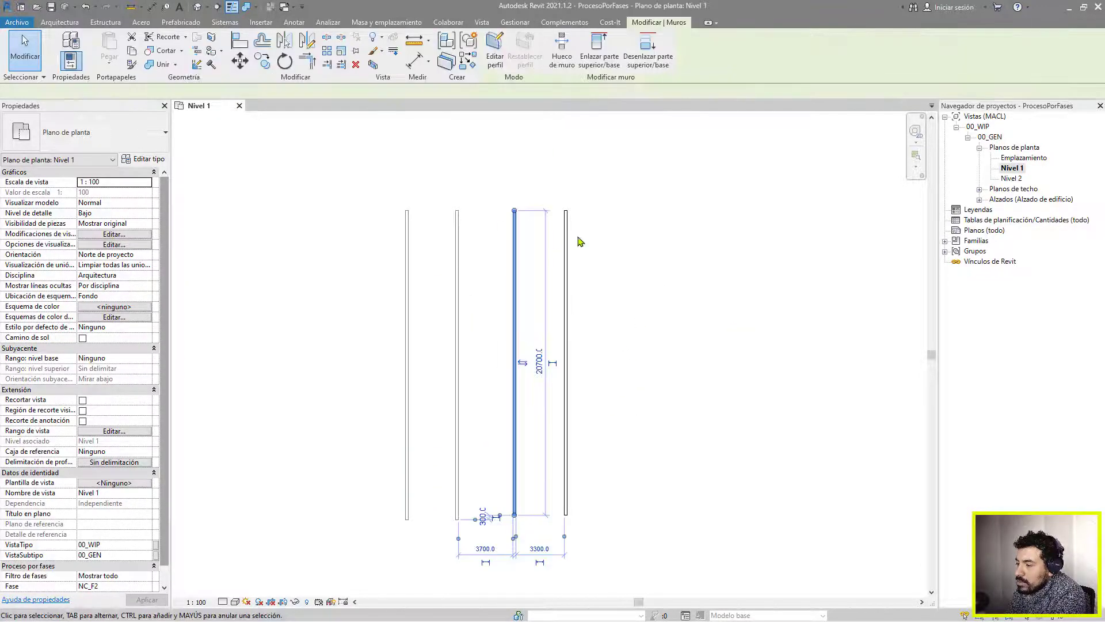
pyautogui.click(650, 245)
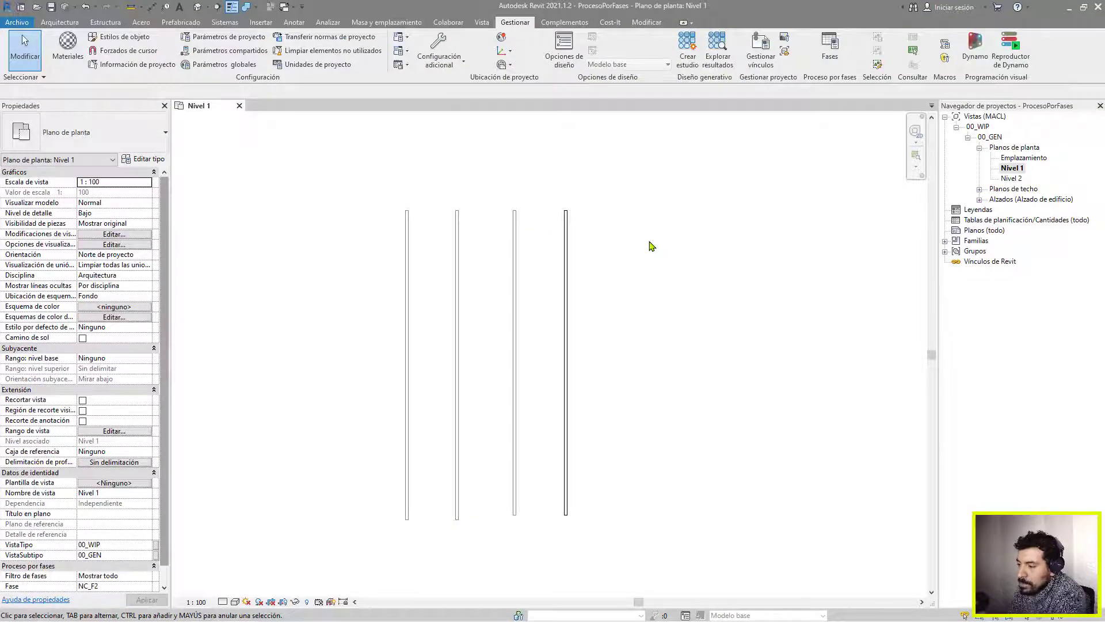
pyautogui.scroll(1, 353, 341)
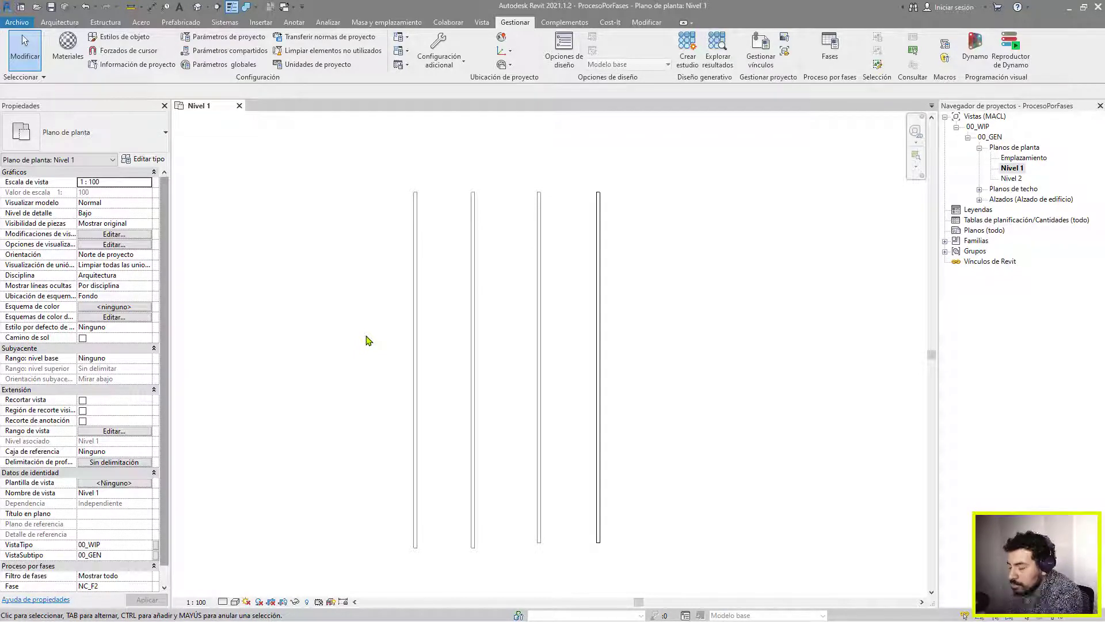
# Keep the Nivel 1 view in phase NC_F2 and place a 0915 x 2134mm M_Simple-A ras door in the third wall, about 2400 mm from its upper end
pyautogui.click(59, 22)
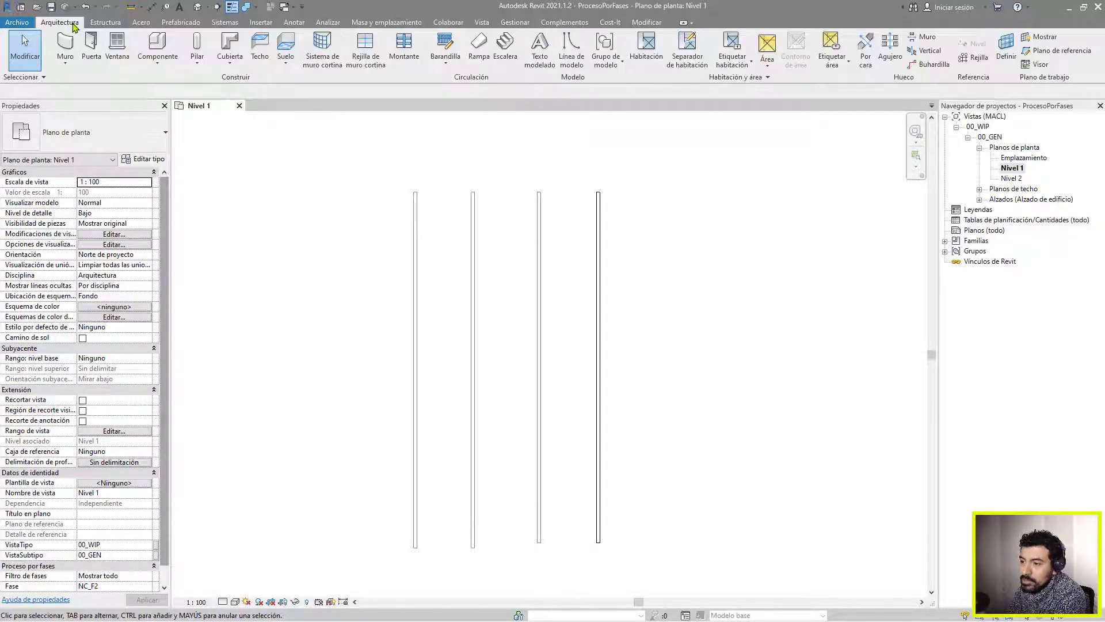
pyautogui.scroll(-1, 85, 442)
pyautogui.click(149, 575)
pyautogui.click(147, 575)
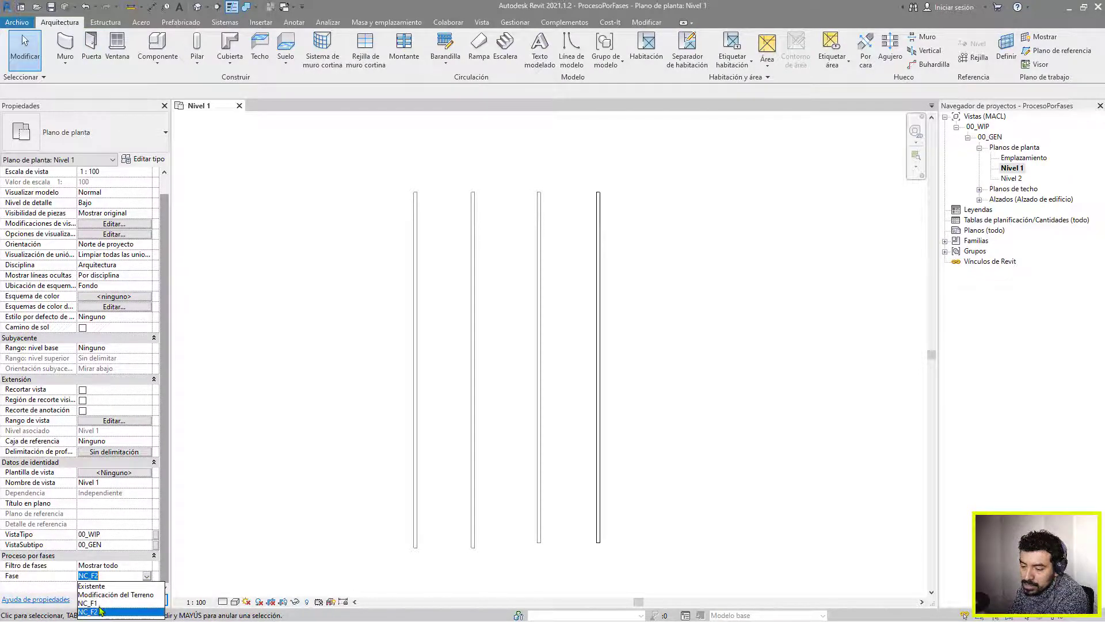
pyautogui.click(97, 612)
pyautogui.click(91, 46)
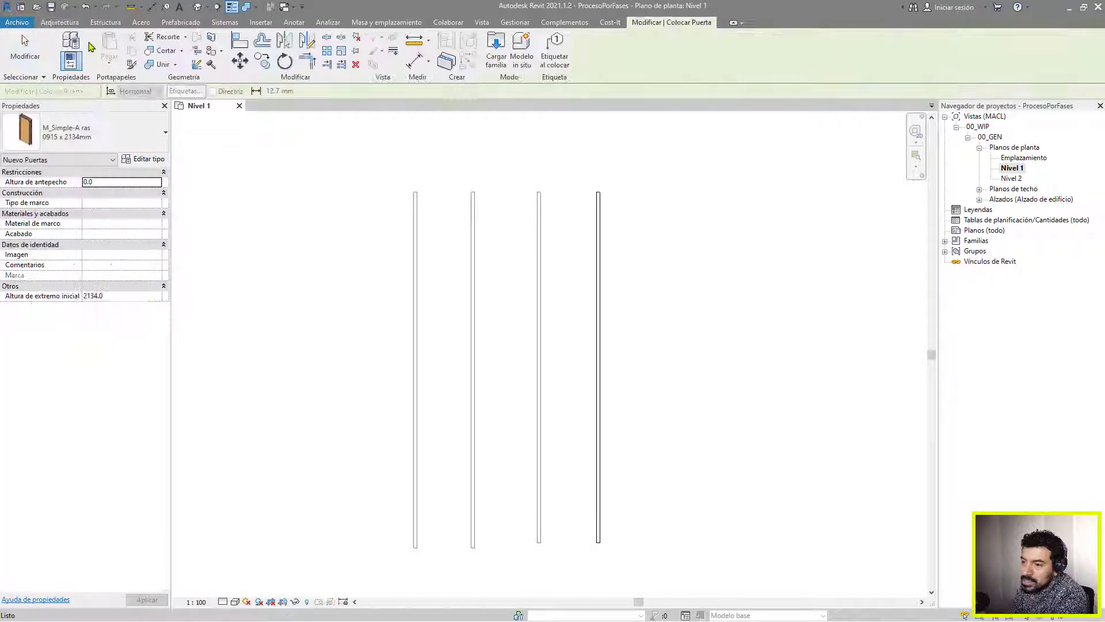
pyautogui.scroll(2, 557, 286)
pyautogui.moveTo(558, 286); pyautogui.dragTo(567, 406, button='middle')
pyautogui.scroll(-1, 562, 400)
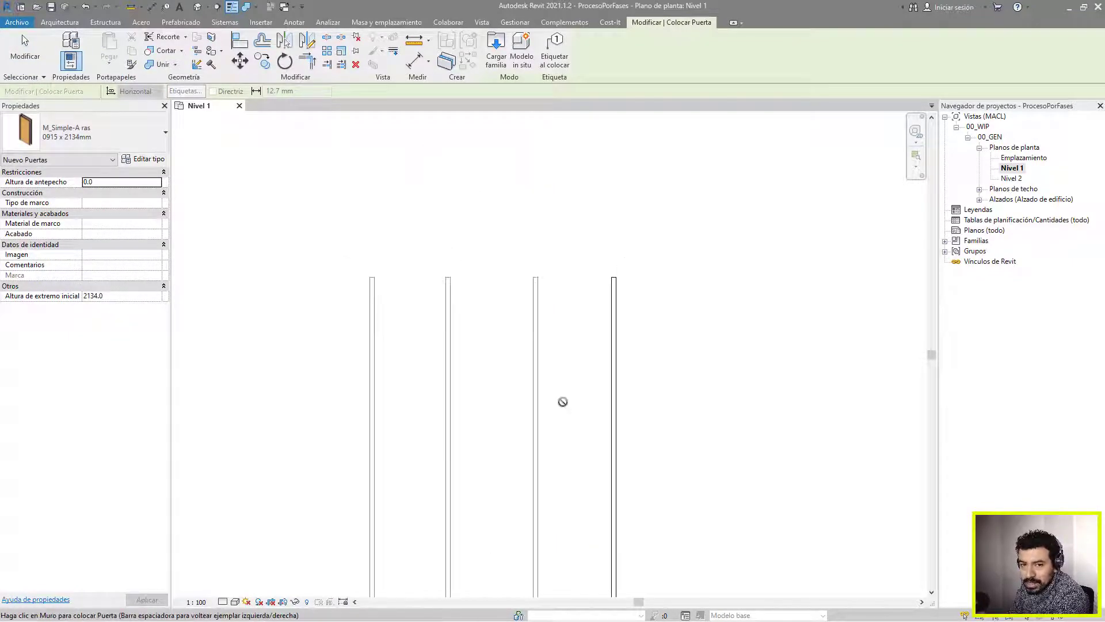
pyautogui.scroll(1, 552, 369)
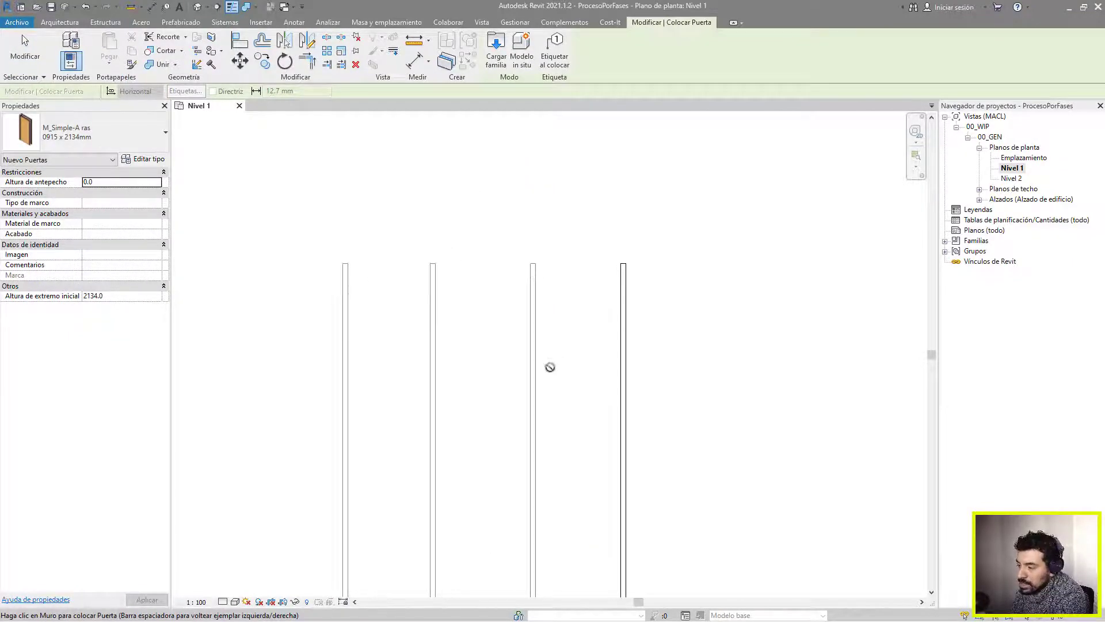
pyautogui.click(536, 336)
pyautogui.press('Escape')
pyautogui.press('Escape')
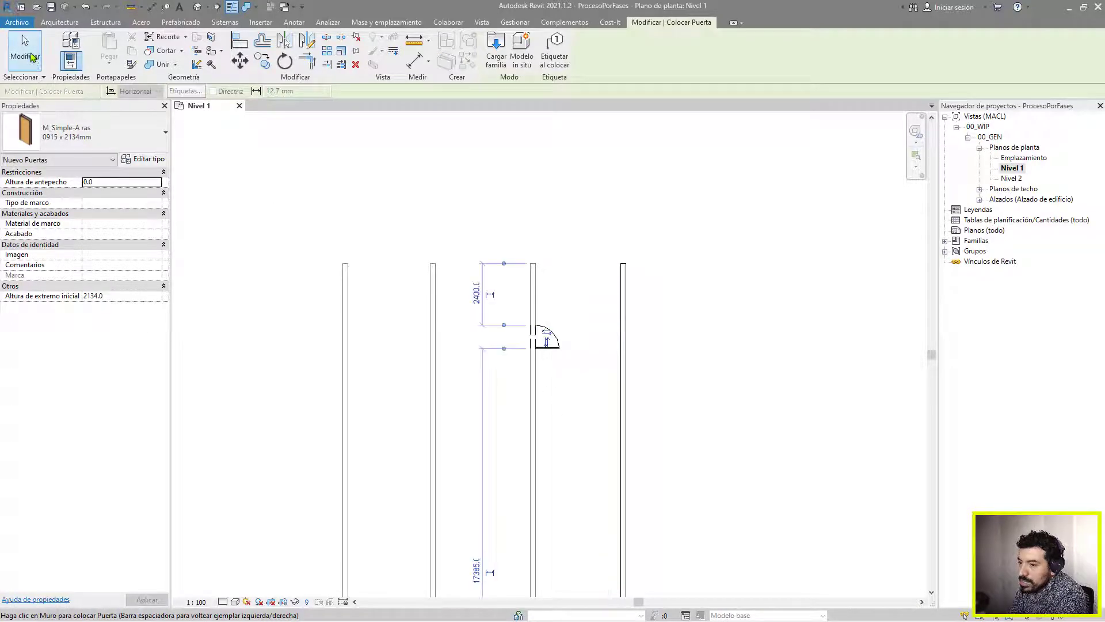
# Set the Nivel 1 view scale to 1:25 and inspect the lines of the door opening in the third wall
pyautogui.scroll(3, 518, 373)
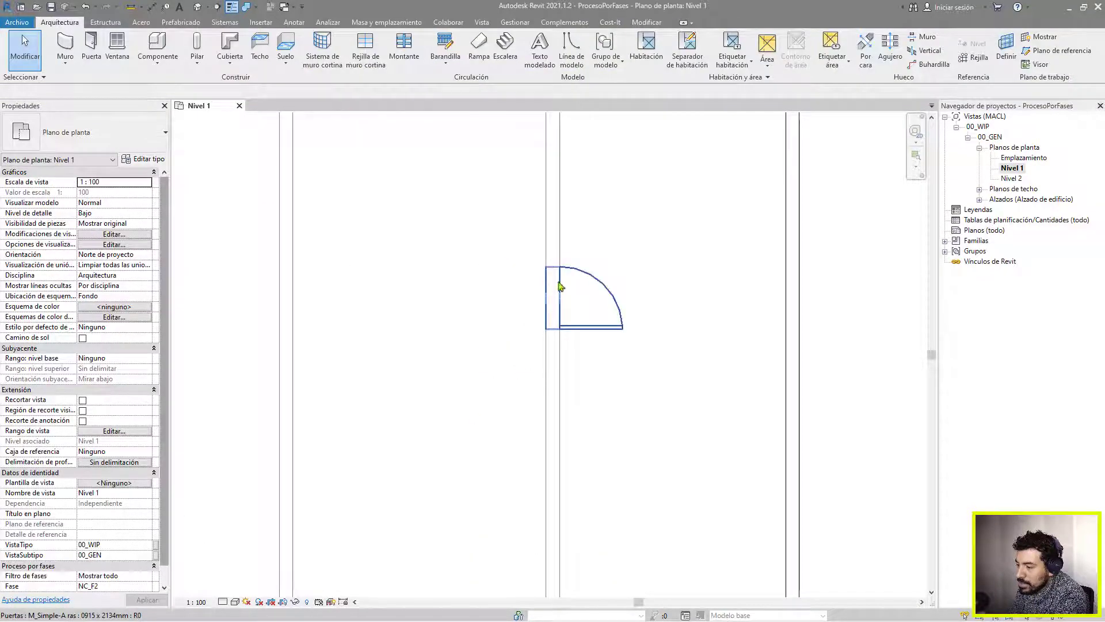
pyautogui.click(196, 602)
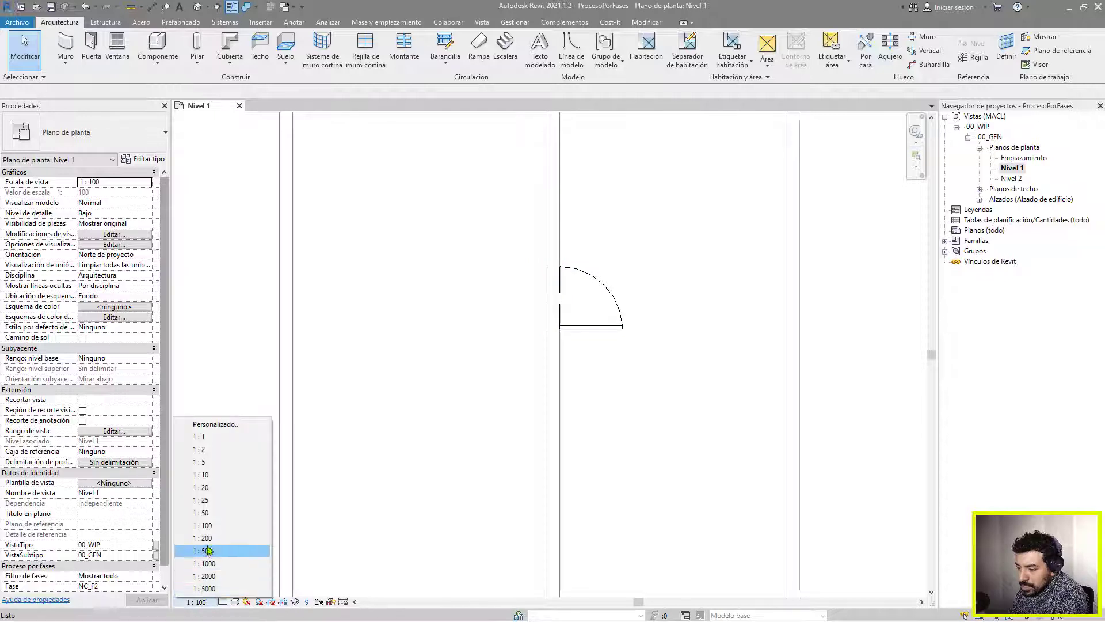
pyautogui.click(219, 499)
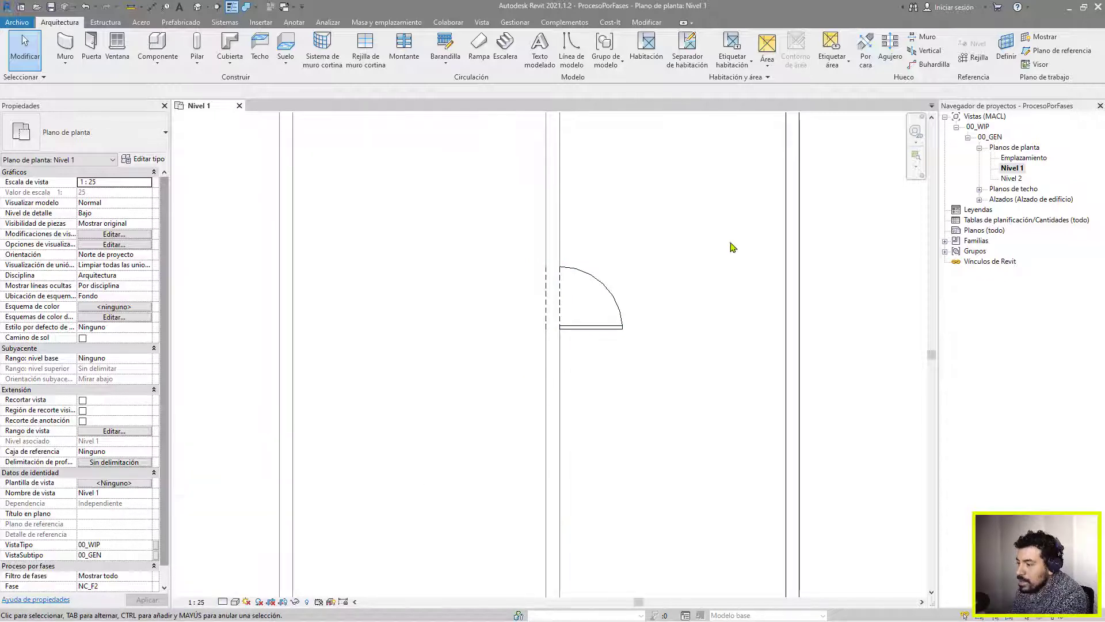
pyautogui.scroll(2, 558, 292)
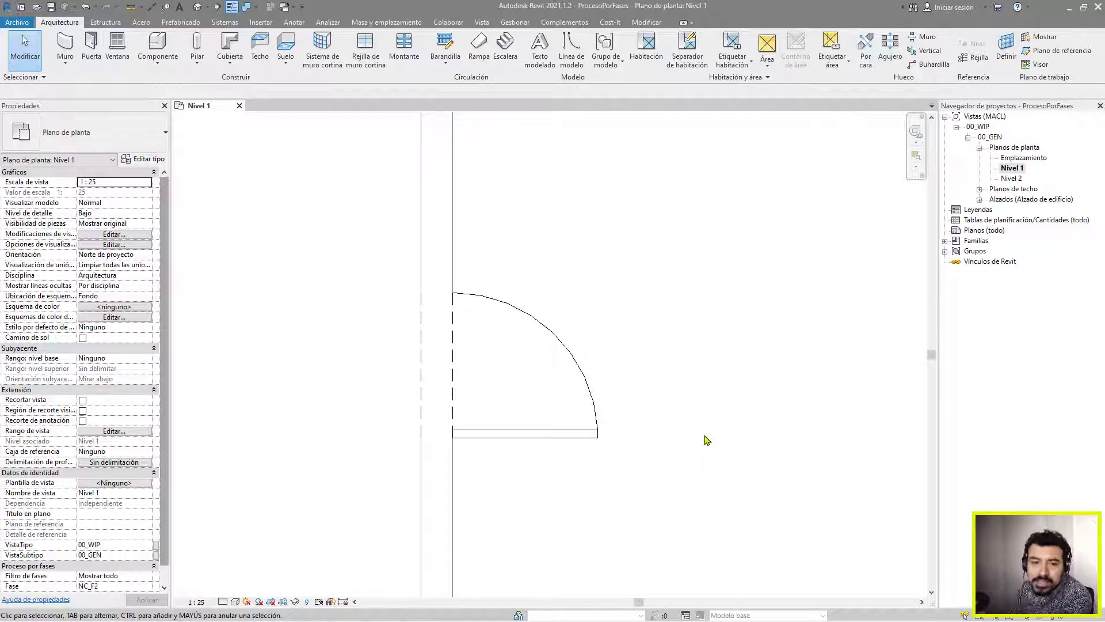
pyautogui.scroll(-2, 664, 362)
pyautogui.scroll(3, 447, 369)
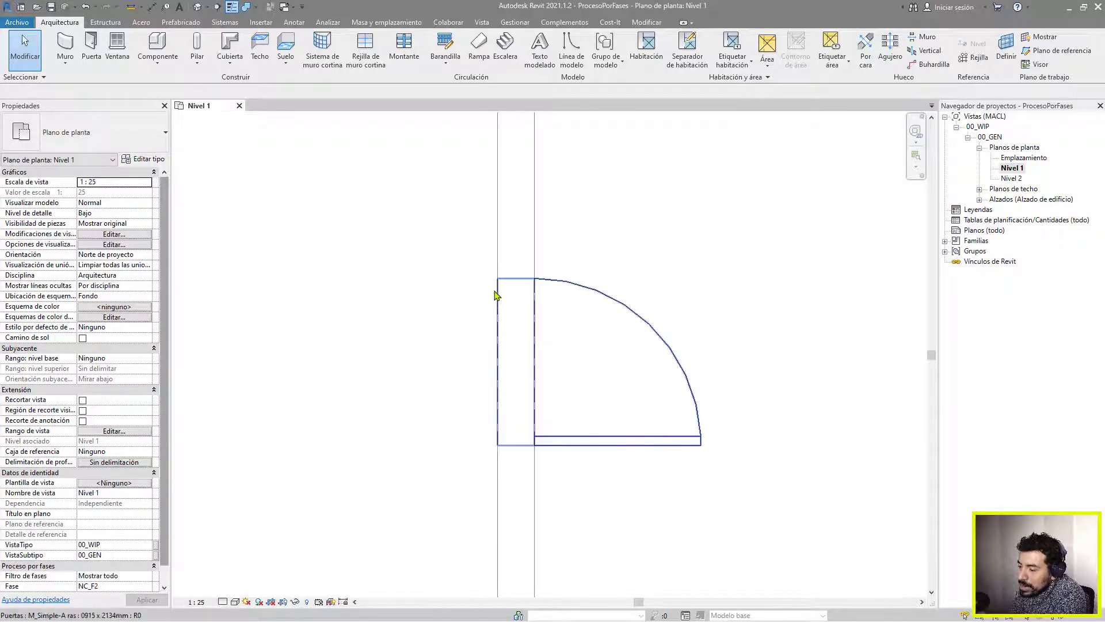
pyautogui.scroll(-4, 679, 241)
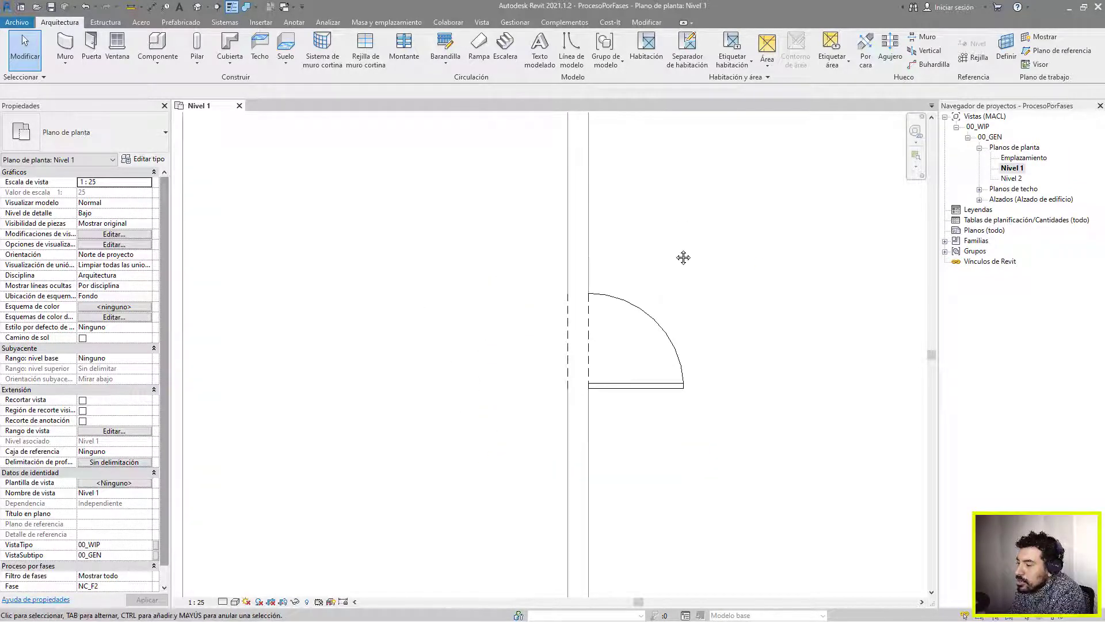
pyautogui.moveTo(691, 253); pyautogui.dragTo(688, 236, button='middle')
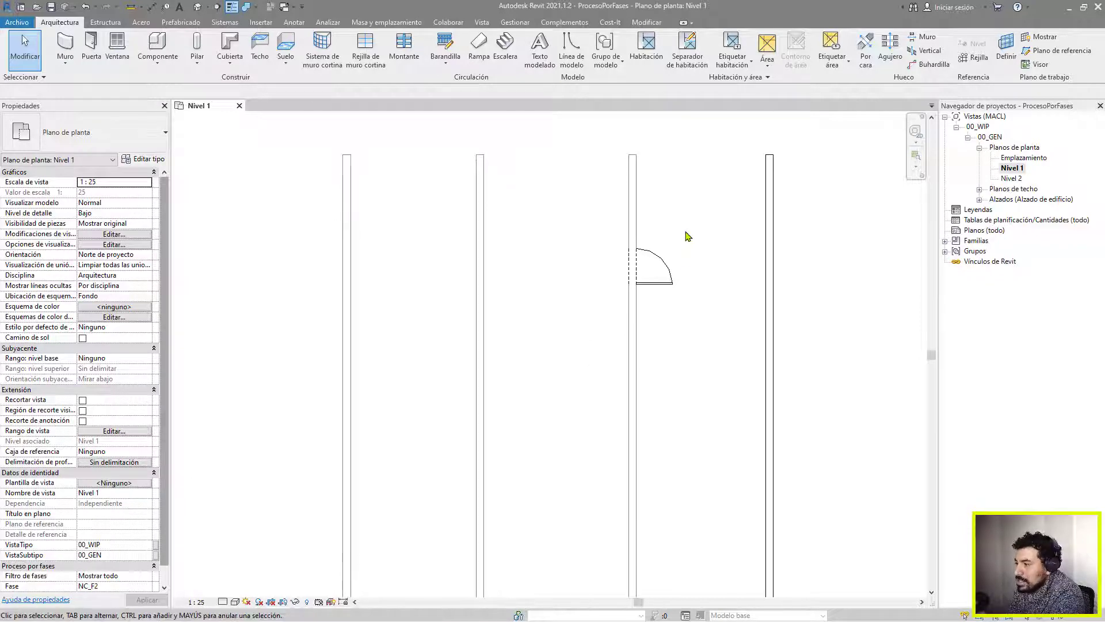
# Set the cut line colour of the Derribado phase status to red in the phase graphic overrides
pyautogui.click(516, 22)
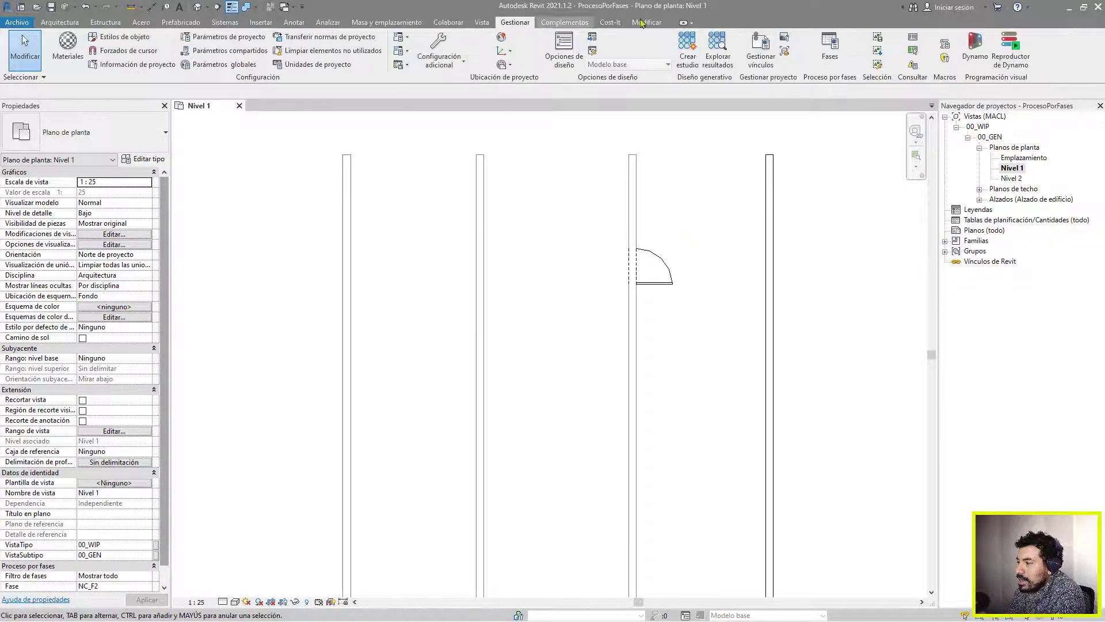
pyautogui.click(827, 63)
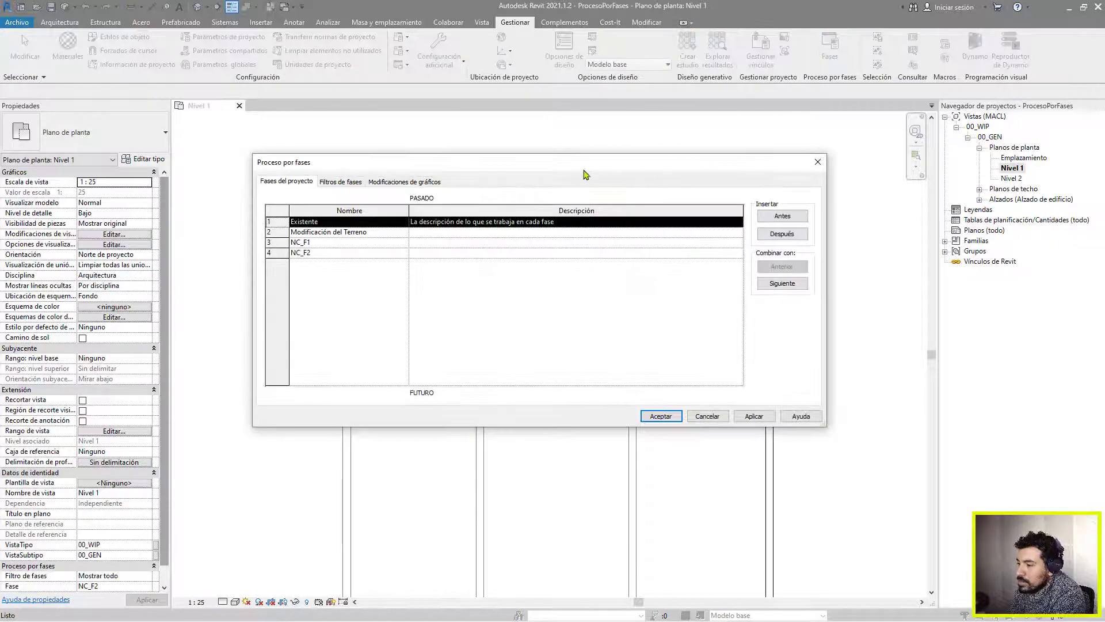
pyautogui.click(395, 183)
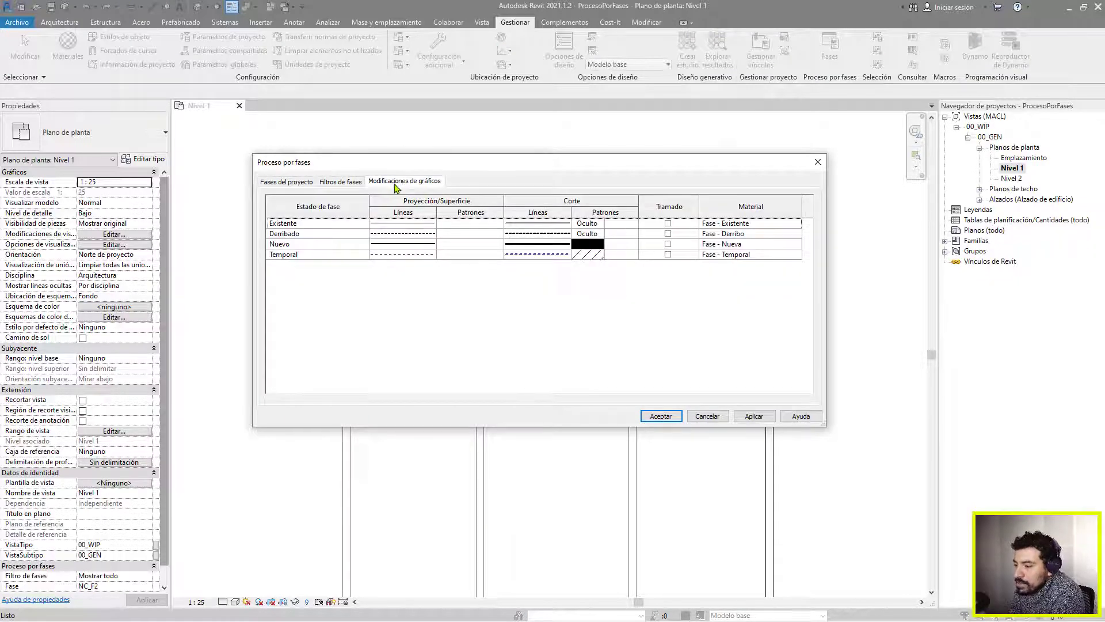
pyautogui.click(282, 234)
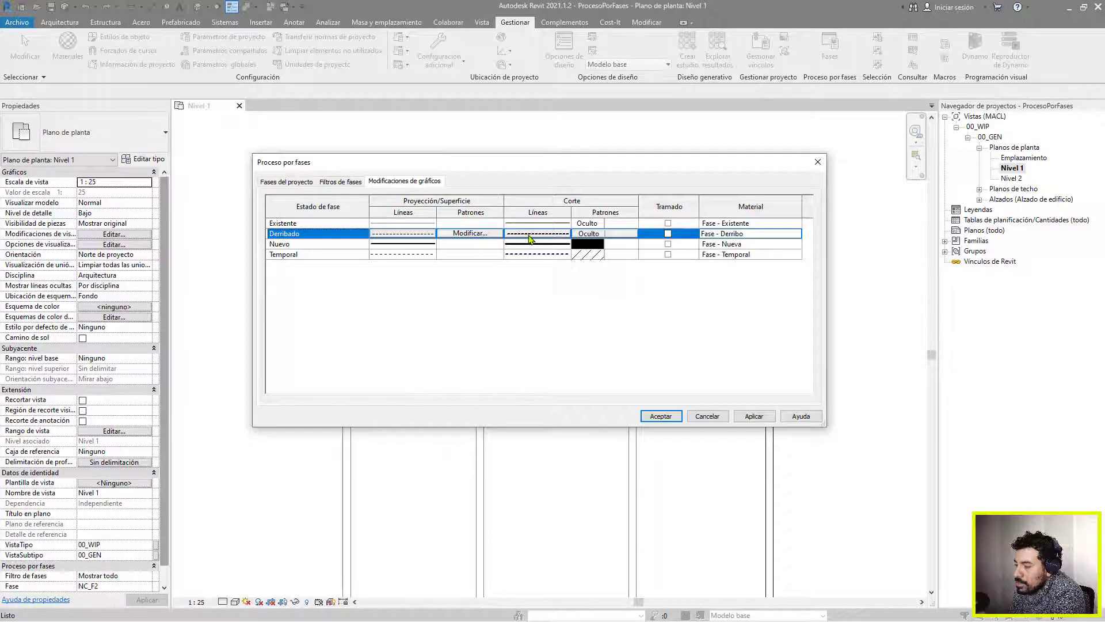
pyautogui.click(564, 237)
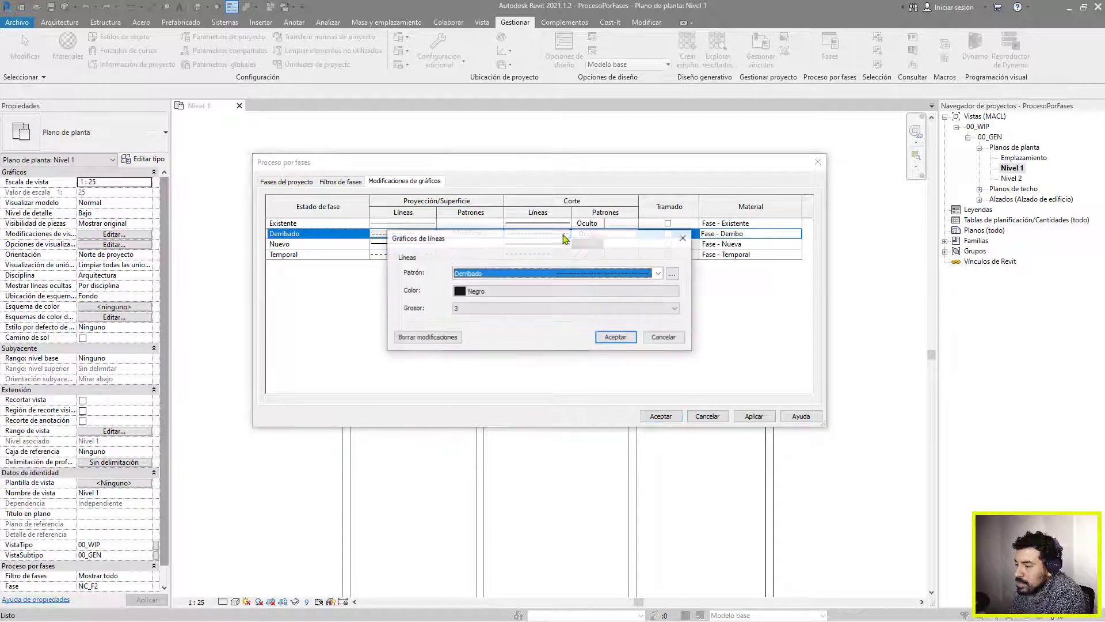
pyautogui.click(500, 293)
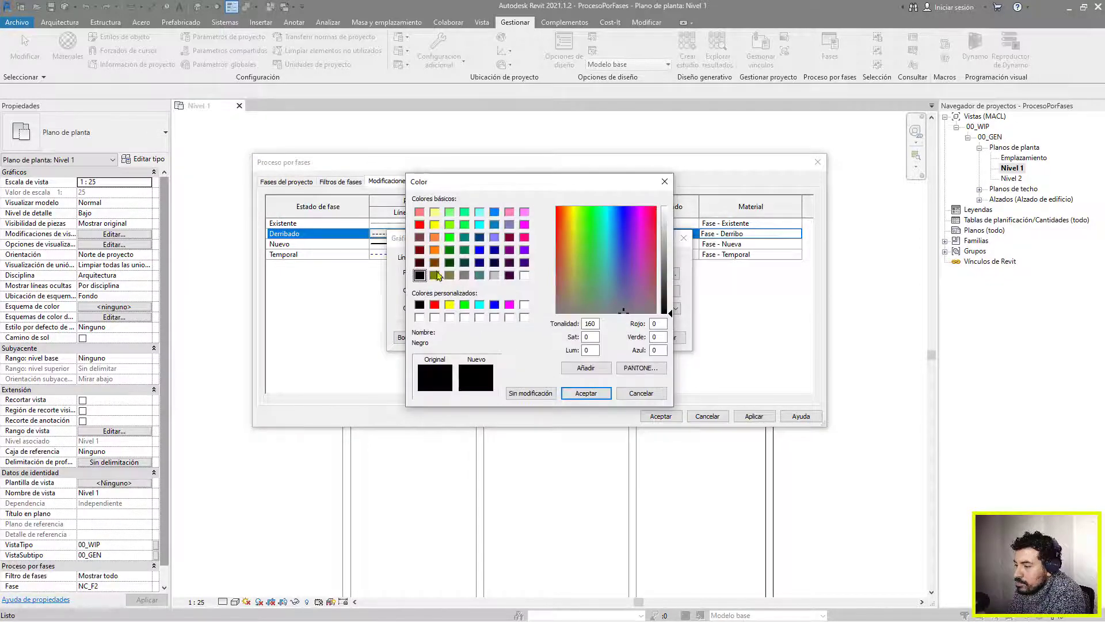
pyautogui.click(435, 305)
pyautogui.click(586, 393)
# Choose a thinner line weight for the Derribado cut lines, apply the phase settings, and inspect the door opening
pyautogui.click(482, 310)
pyautogui.click(478, 324)
pyautogui.click(616, 337)
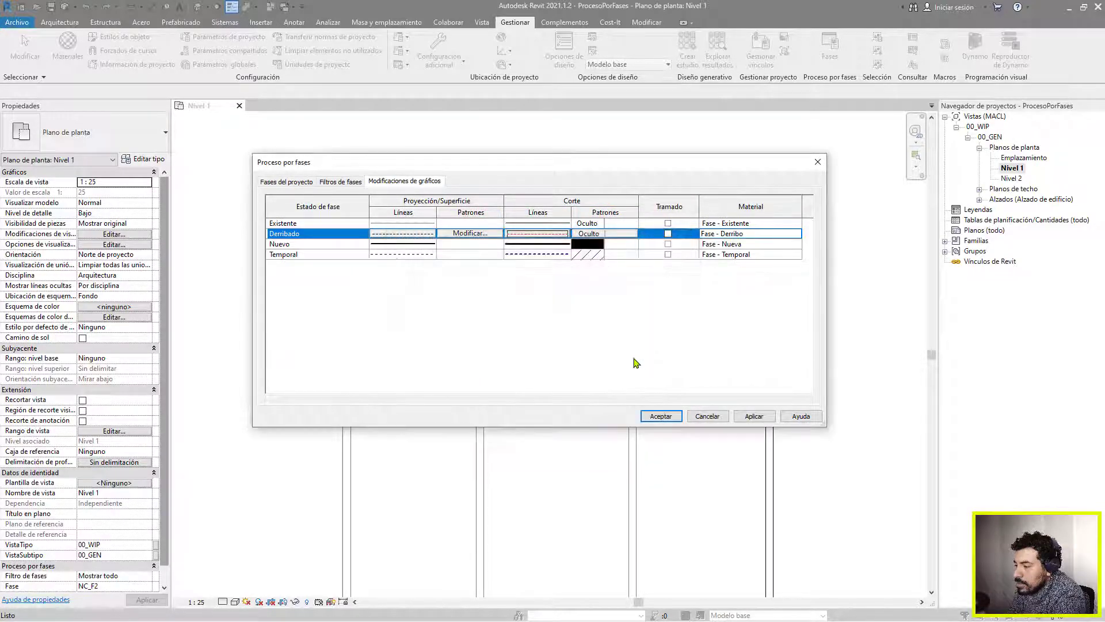
pyautogui.click(754, 415)
pyautogui.click(660, 416)
pyautogui.scroll(5, 696, 241)
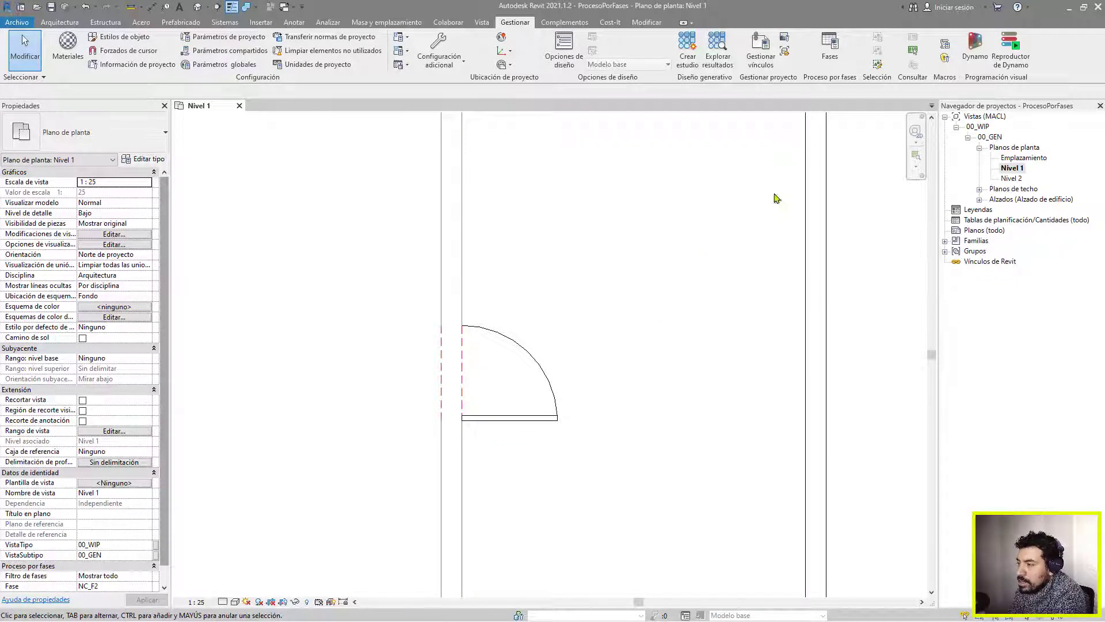
# Compare the Mostrar todo phase filter's settings with the Derribado graphic override, and close the phasing settings
pyautogui.click(829, 47)
pyautogui.moveTo(567, 162); pyautogui.dragTo(711, 38)
pyautogui.click(498, 58)
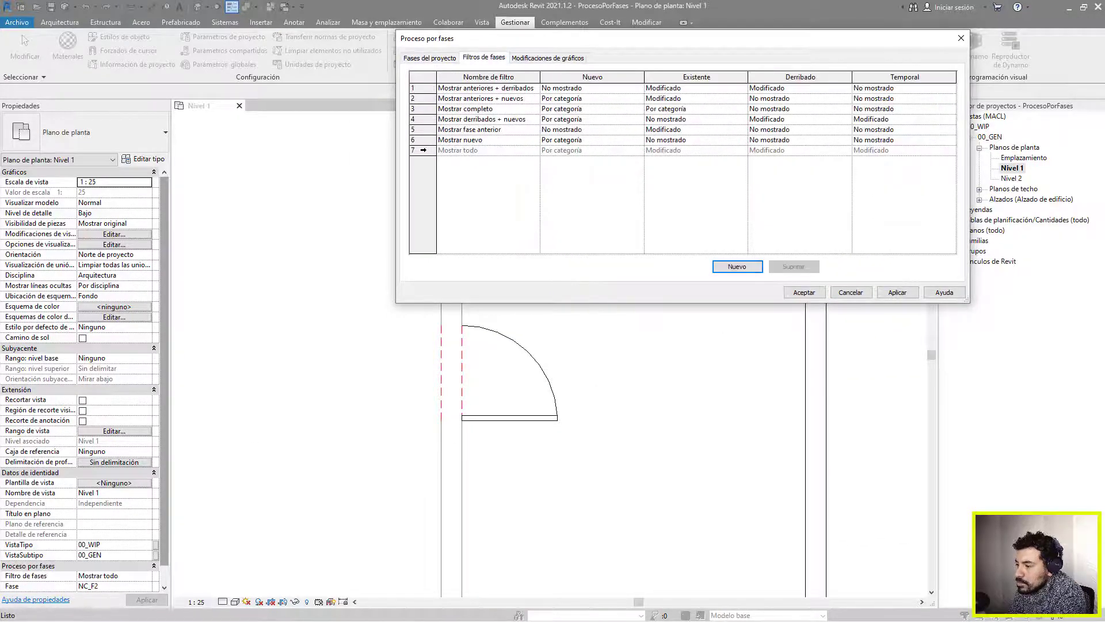
pyautogui.click(477, 151)
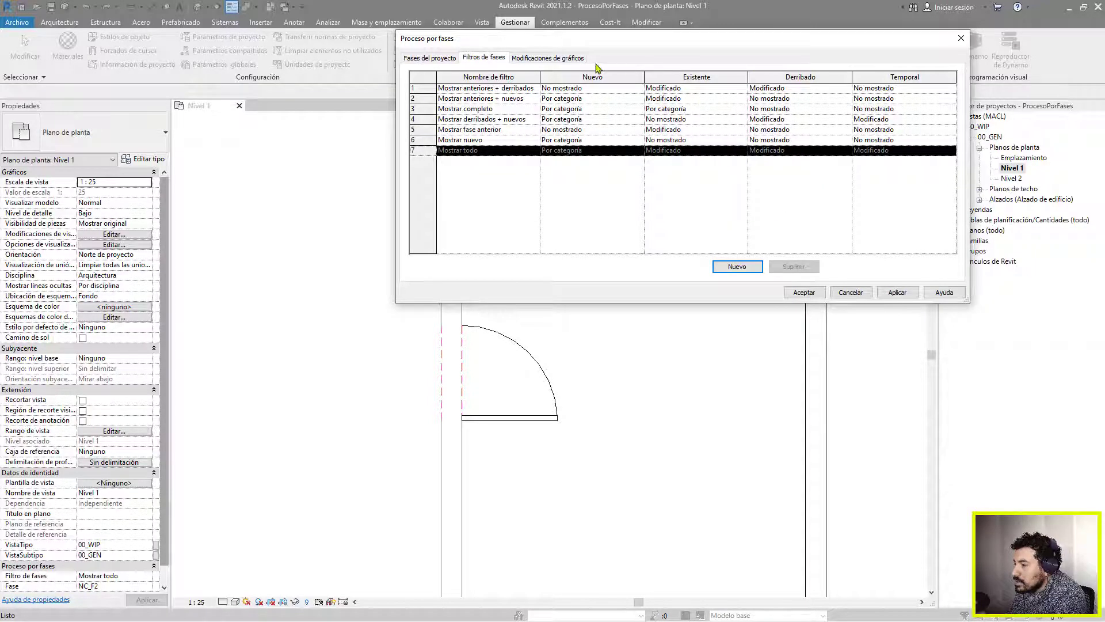
pyautogui.click(578, 59)
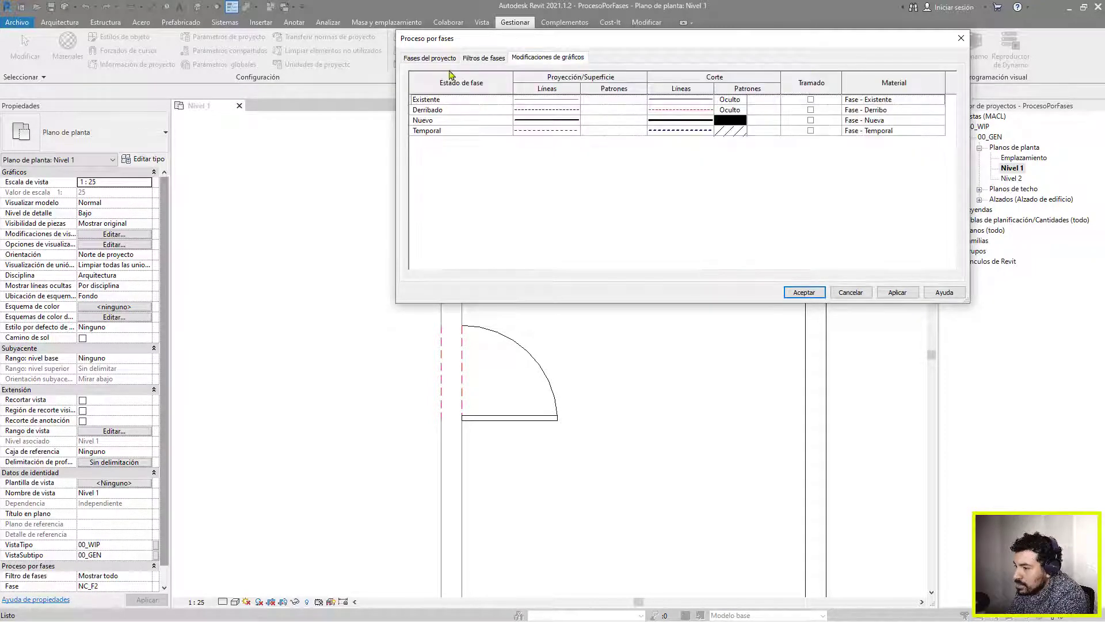
pyautogui.click(437, 111)
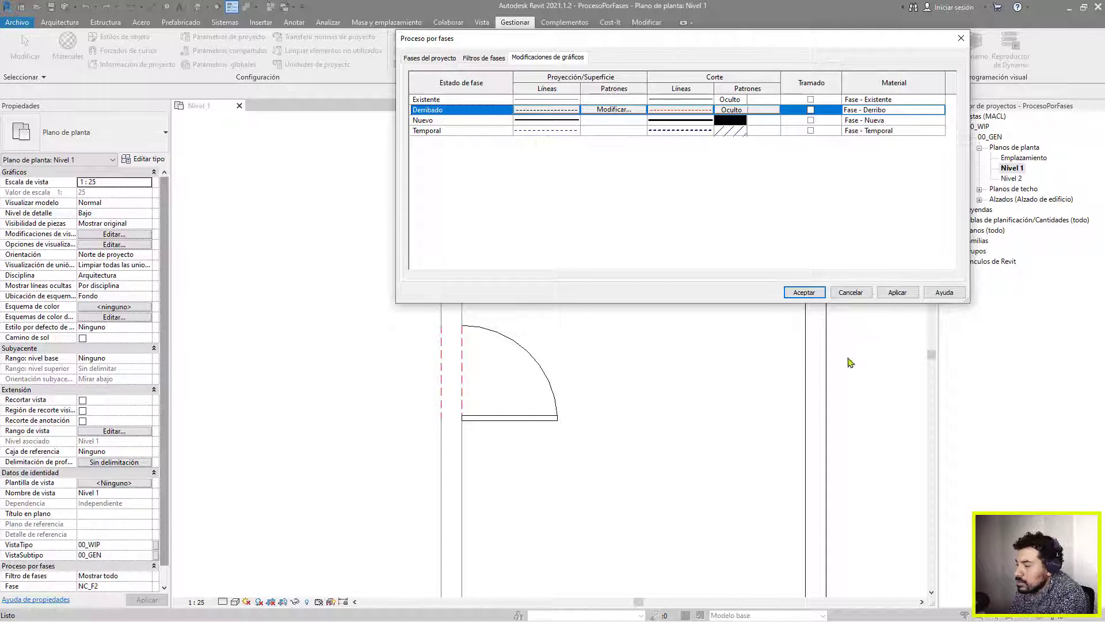
pyautogui.click(821, 295)
# Place an M_Fijo 0406 x 0610mm window in the second wall, slightly lower than the door in the third wall
pyautogui.scroll(-1, 602, 273)
pyautogui.scroll(-3, 601, 273)
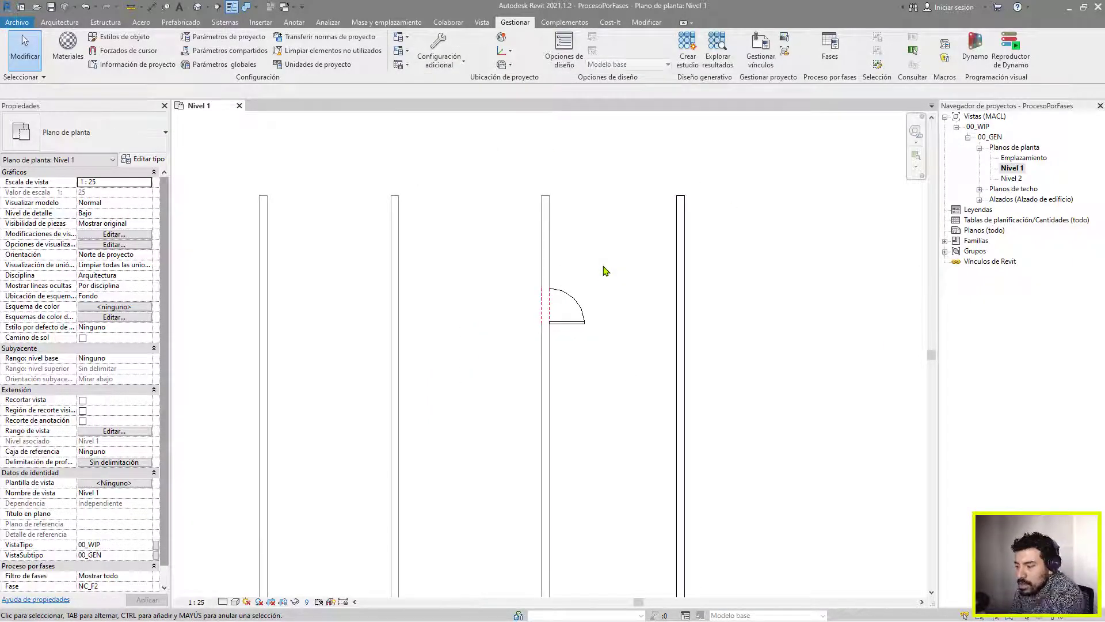
pyautogui.scroll(-1, 673, 265)
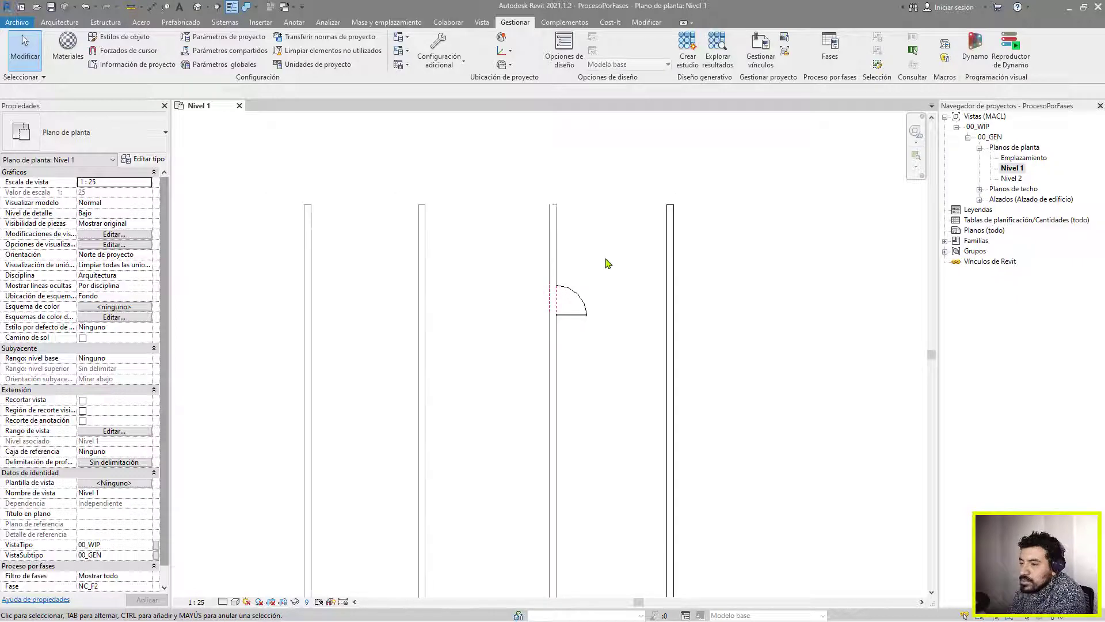
pyautogui.click(60, 22)
pyautogui.click(117, 46)
pyautogui.moveTo(548, 336); pyautogui.dragTo(540, 267, button='middle')
pyautogui.scroll(1, 420, 198)
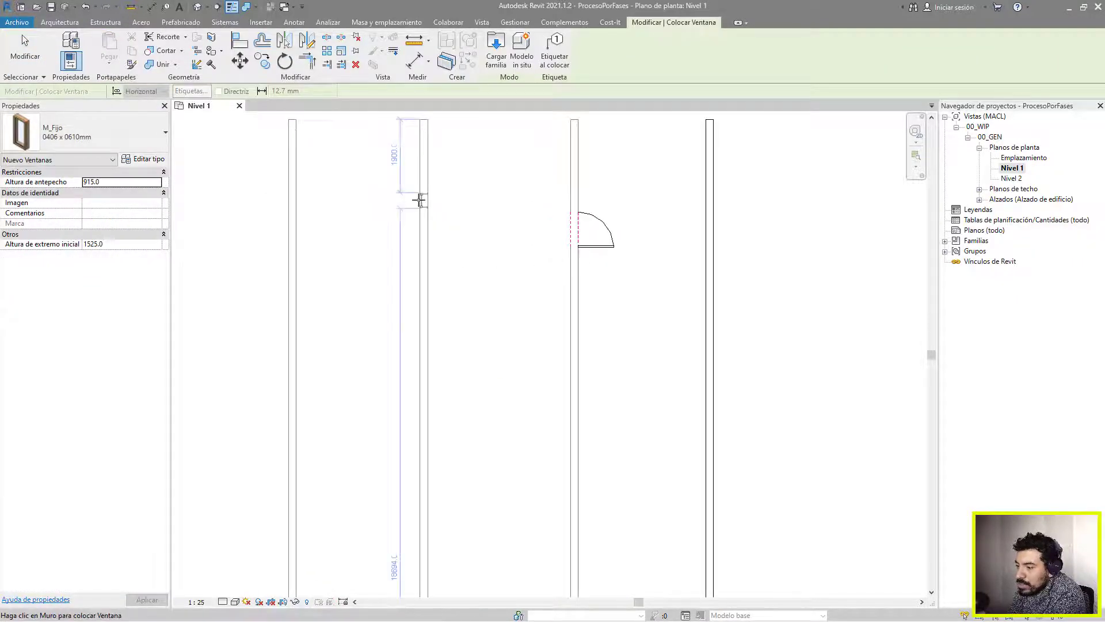
pyautogui.scroll(-2, 412, 207)
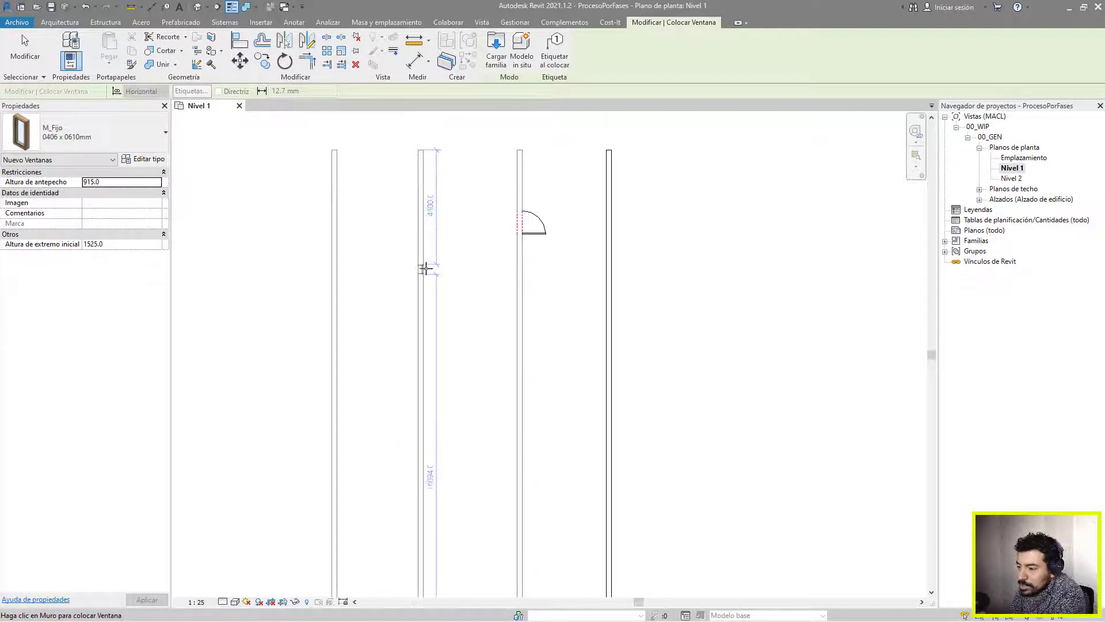
pyautogui.scroll(1, 424, 266)
pyautogui.scroll(5, 438, 300)
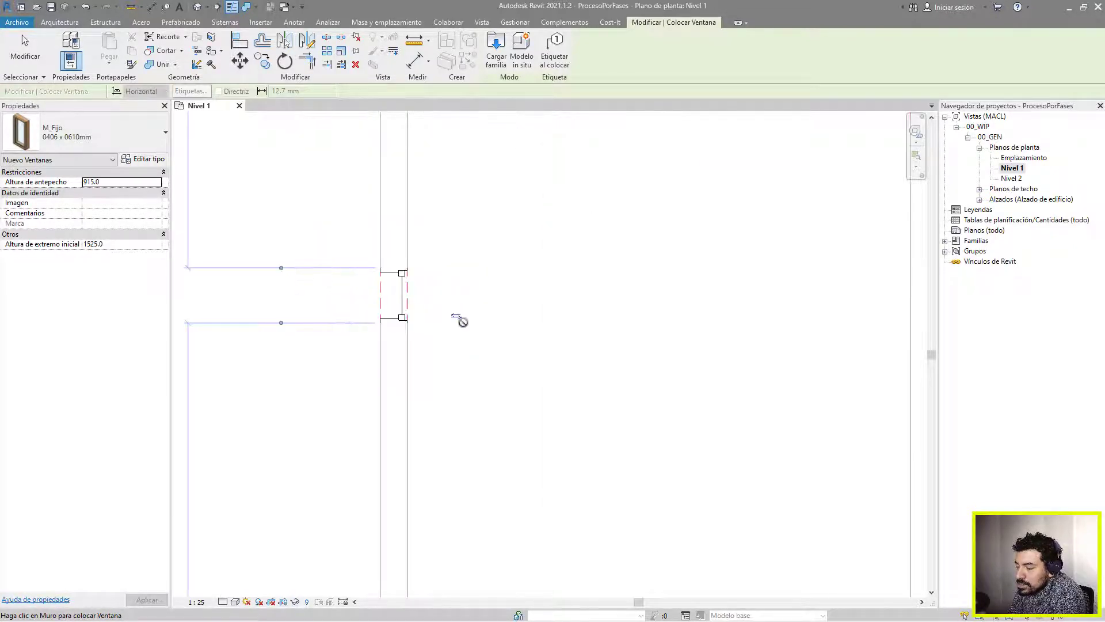
pyautogui.press('Escape')
pyautogui.press('Escape')
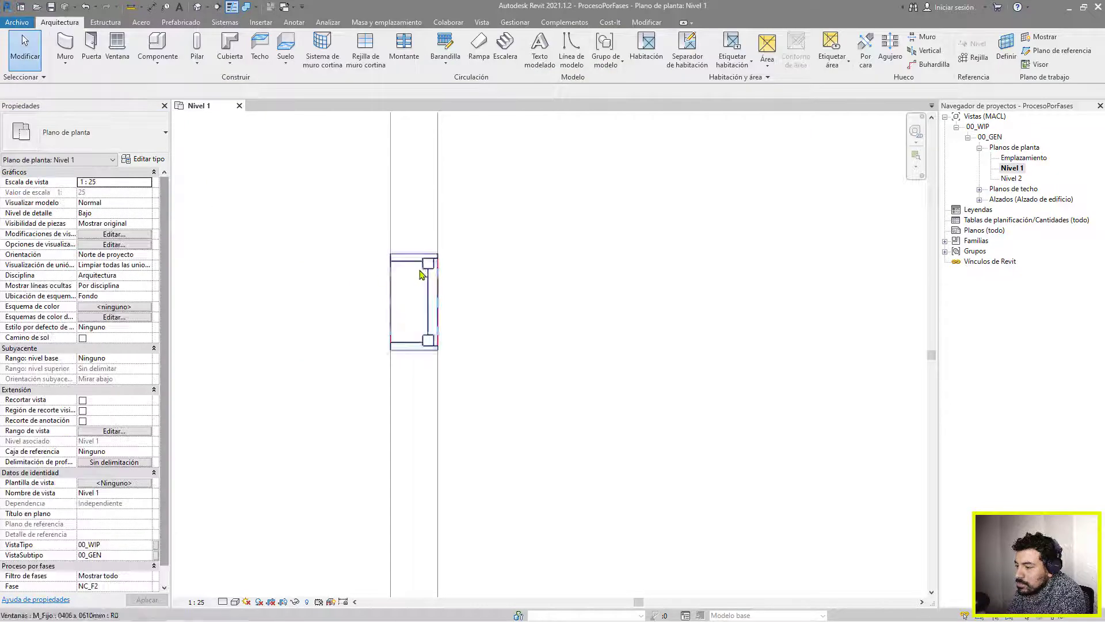
# Check the creation phase of the new window in the second wall, and clear the selection
pyautogui.click(427, 283)
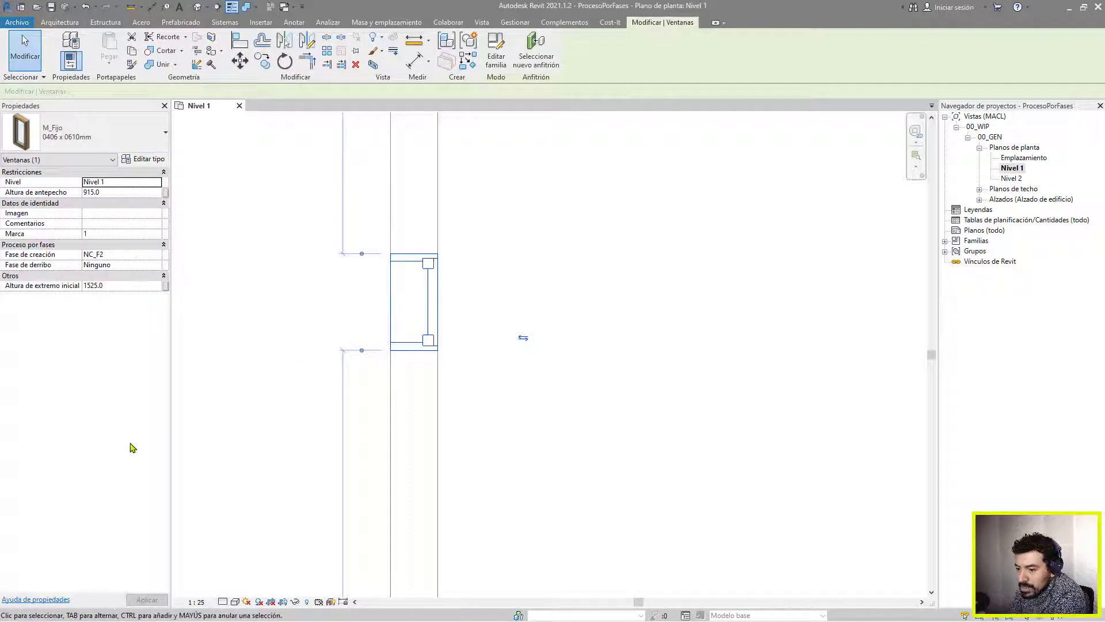
pyautogui.scroll(-4, 446, 340)
pyautogui.click(558, 267)
# Set the creation phase of the door in the third wall to NC_F1 and inspect its opening
pyautogui.scroll(-2, 743, 208)
pyautogui.scroll(-2, 558, 239)
pyautogui.moveTo(560, 239); pyautogui.dragTo(553, 367, button='middle')
pyautogui.click(649, 340)
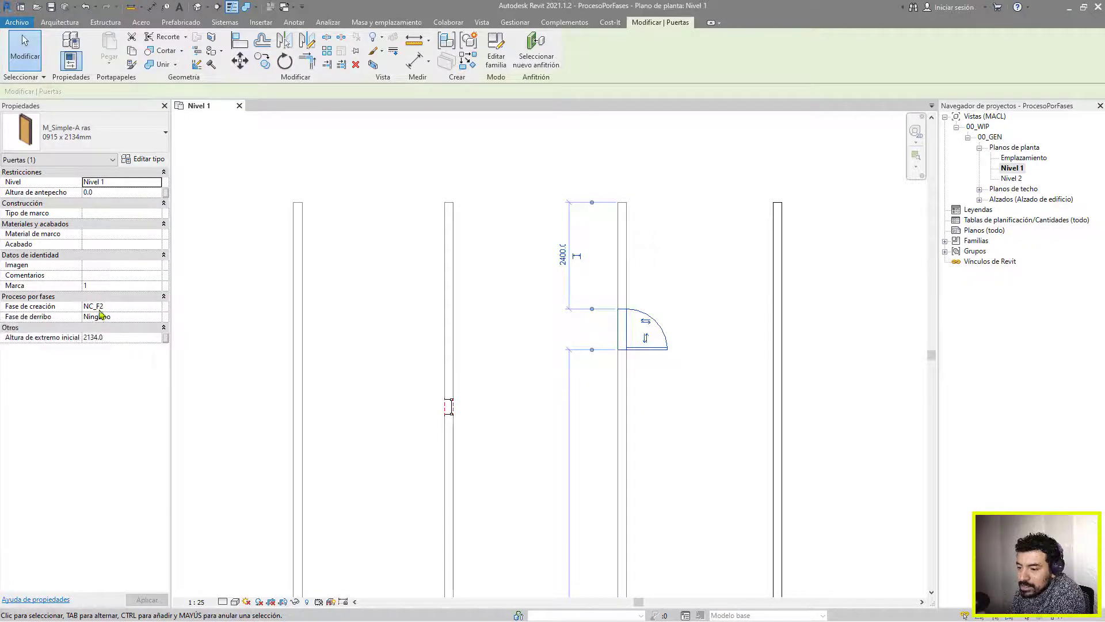
pyautogui.click(151, 313)
pyautogui.click(155, 307)
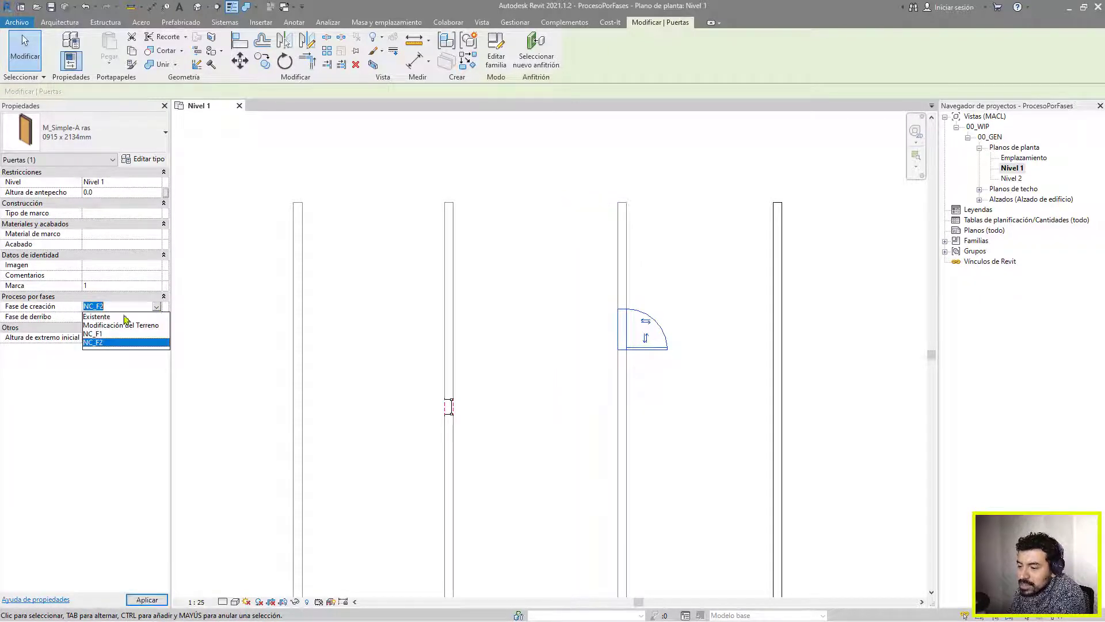
pyautogui.click(99, 329)
pyautogui.click(260, 362)
pyautogui.scroll(5, 653, 345)
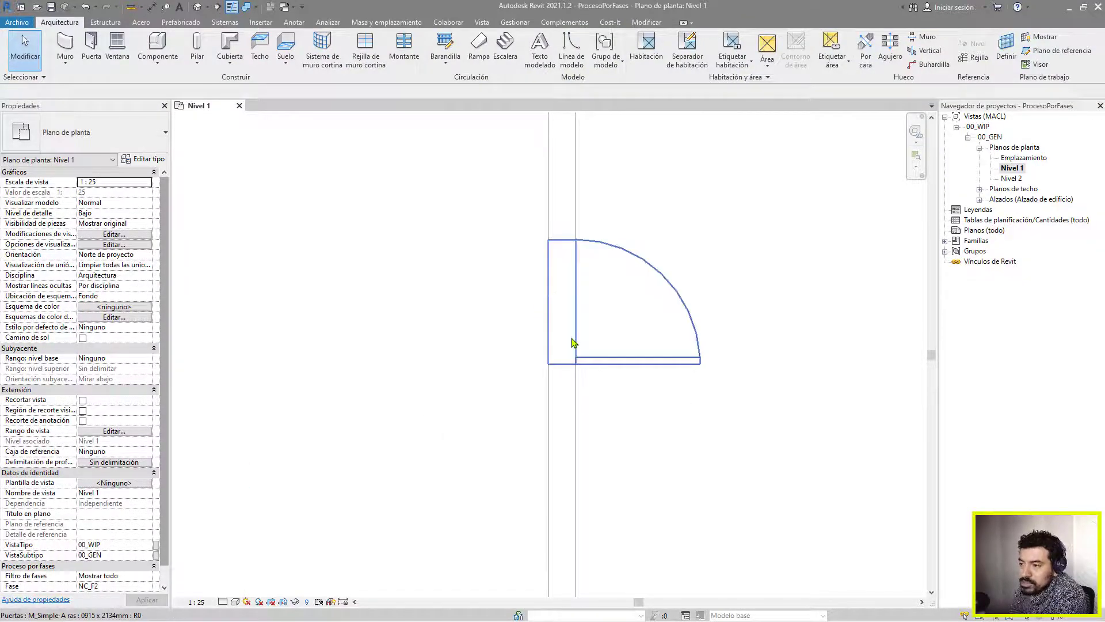
# Inspect the door in the third wall and its phase properties against the surrounding walls, and clear the selection
pyautogui.scroll(-2, 586, 303)
pyautogui.click(664, 260)
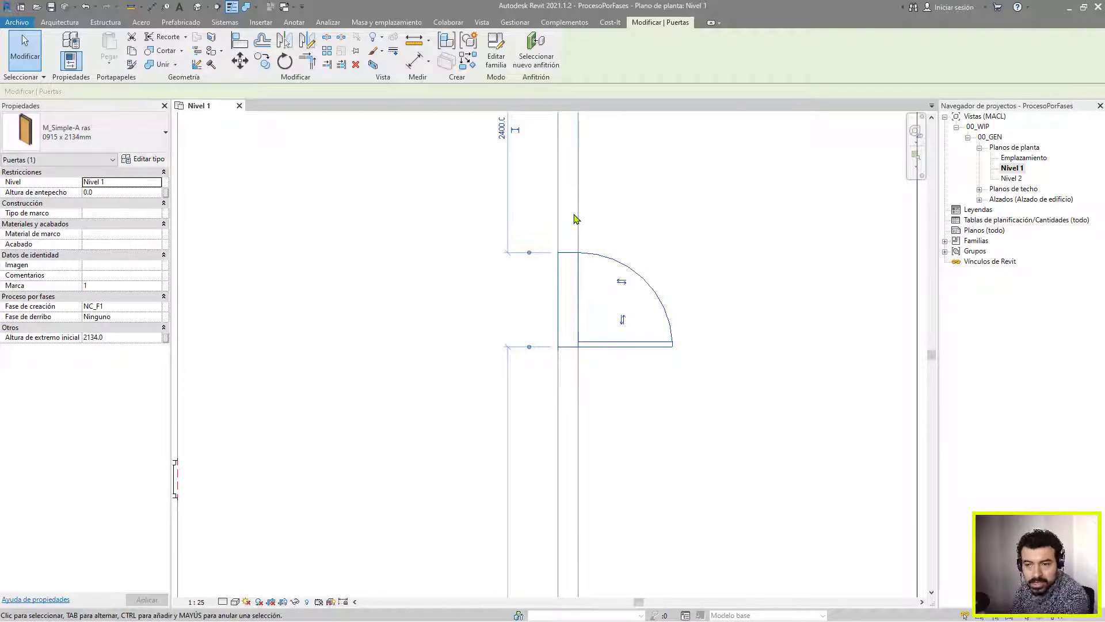
pyautogui.click(634, 227)
pyautogui.scroll(-3, 656, 221)
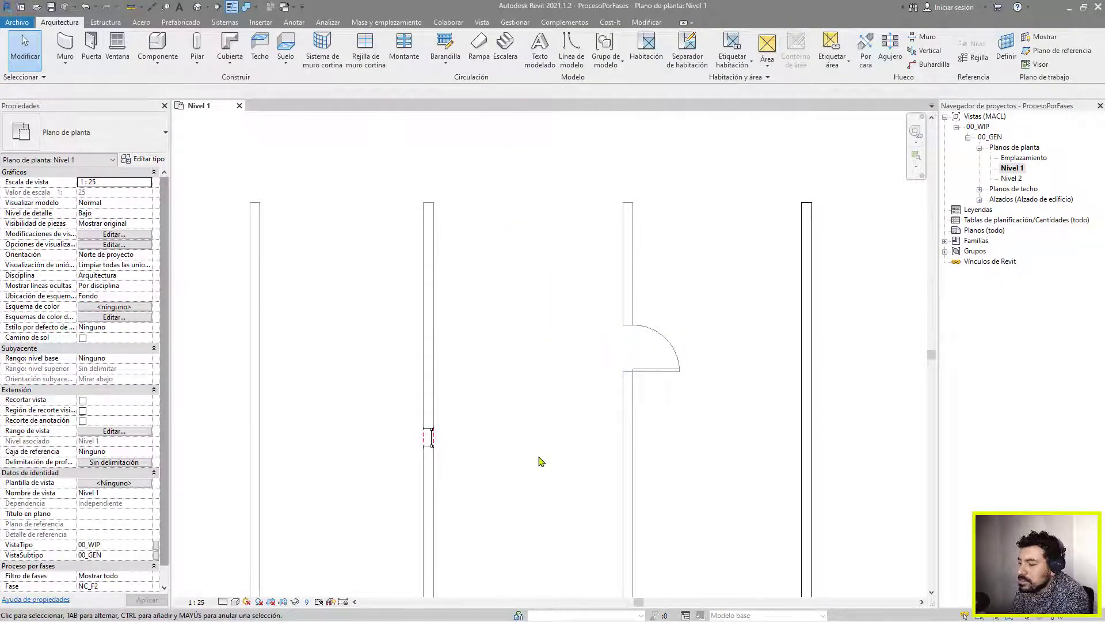
pyautogui.scroll(-2, 469, 305)
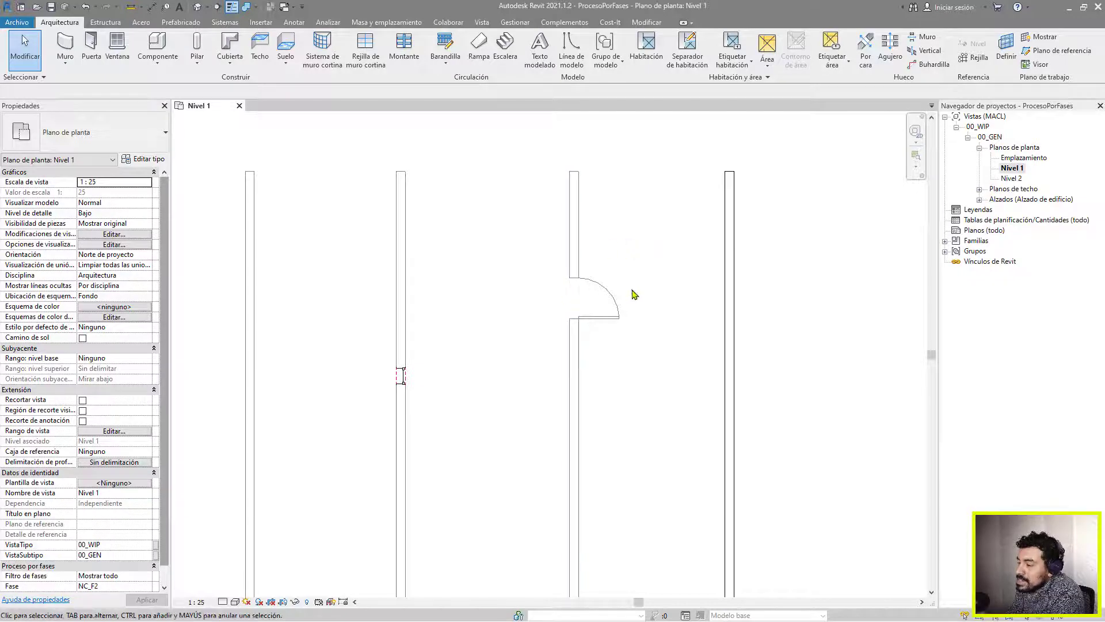
pyautogui.click(605, 290)
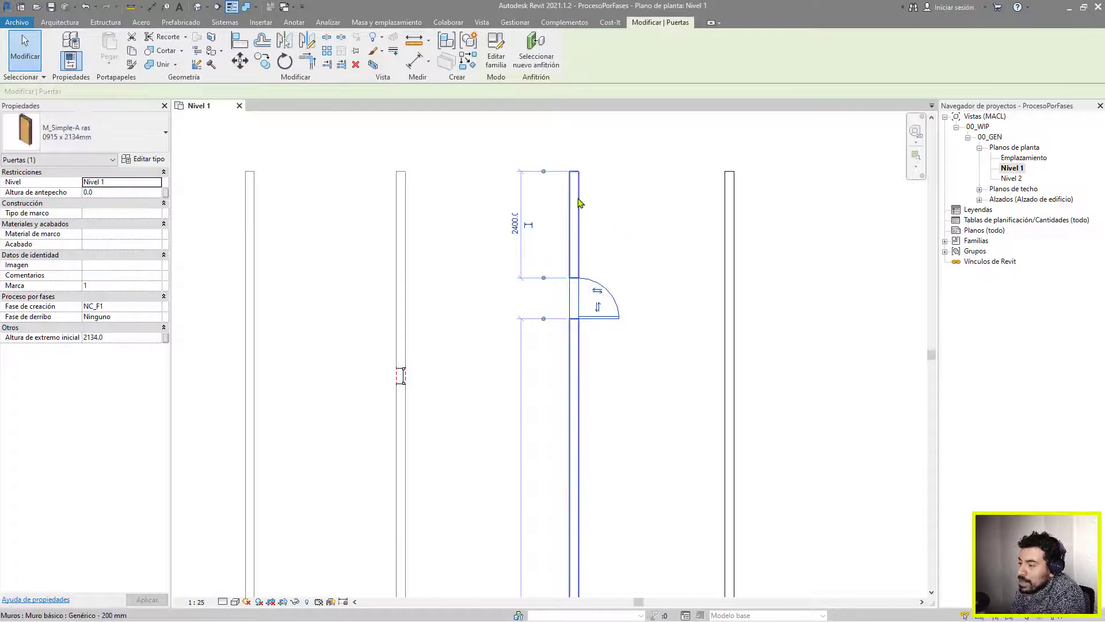
pyautogui.click(602, 242)
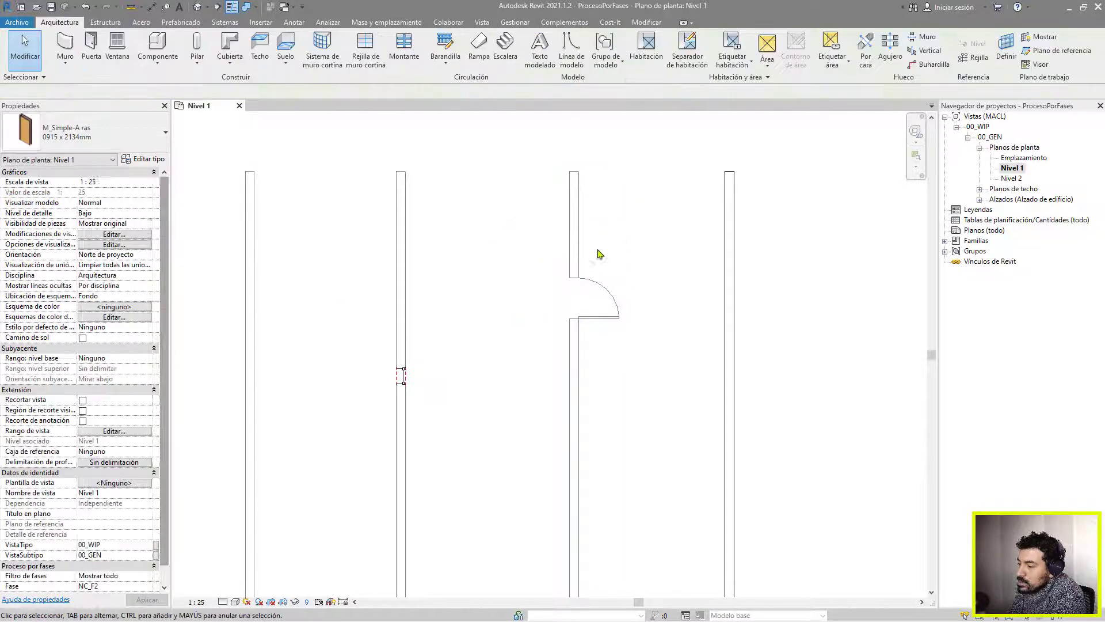
# Set the demolition phase of the door in the third wall to NC_F2 and inspect its linework
pyautogui.click(597, 290)
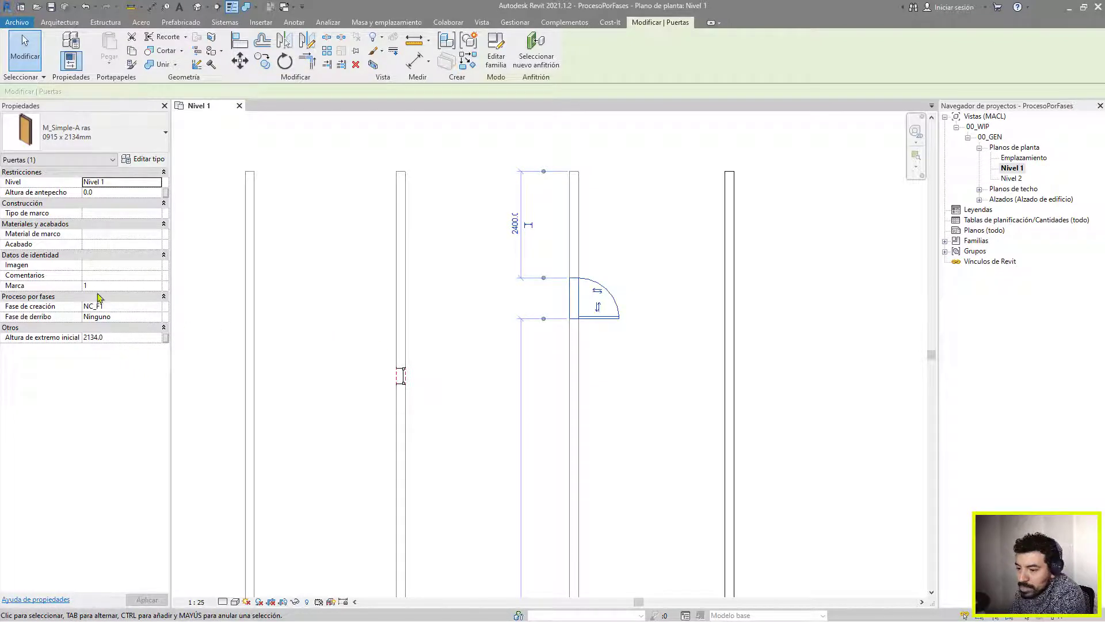
pyautogui.click(102, 316)
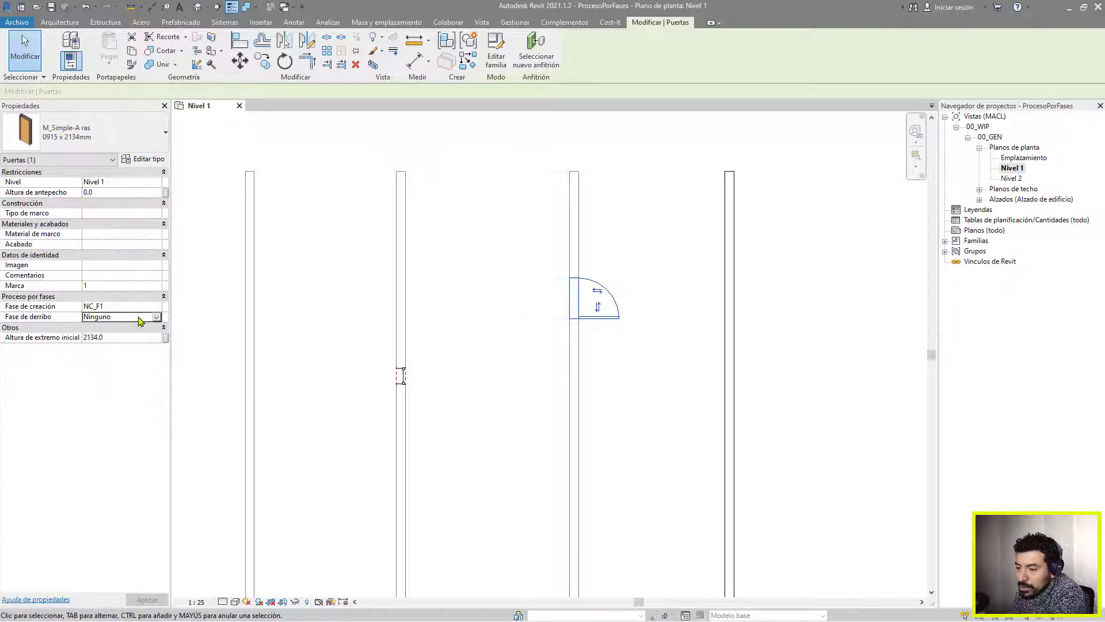
pyautogui.click(157, 318)
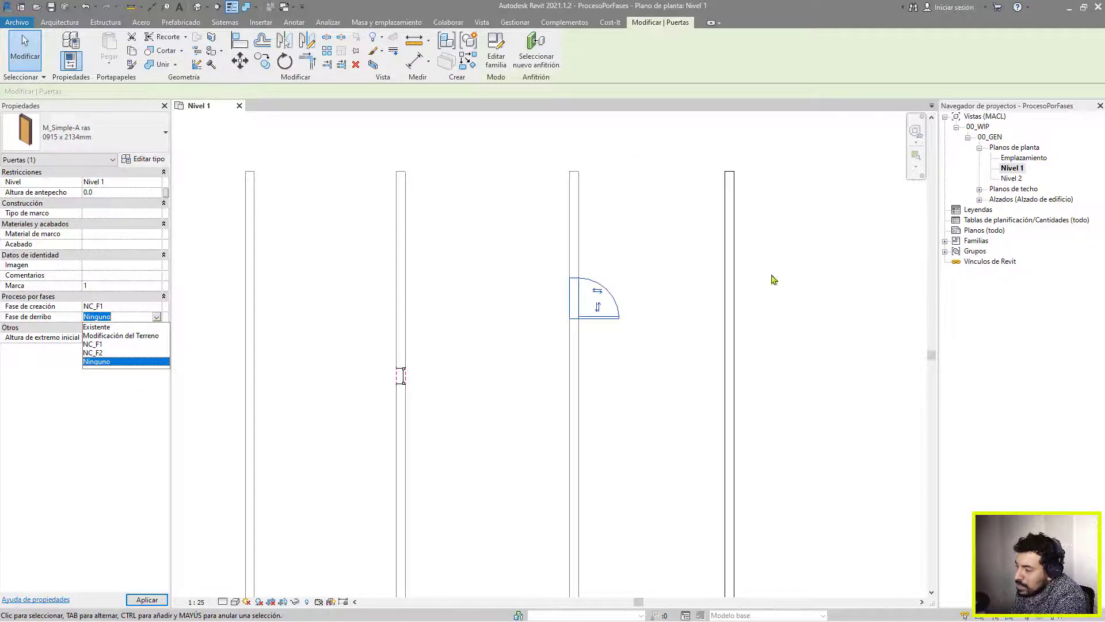
pyautogui.click(91, 353)
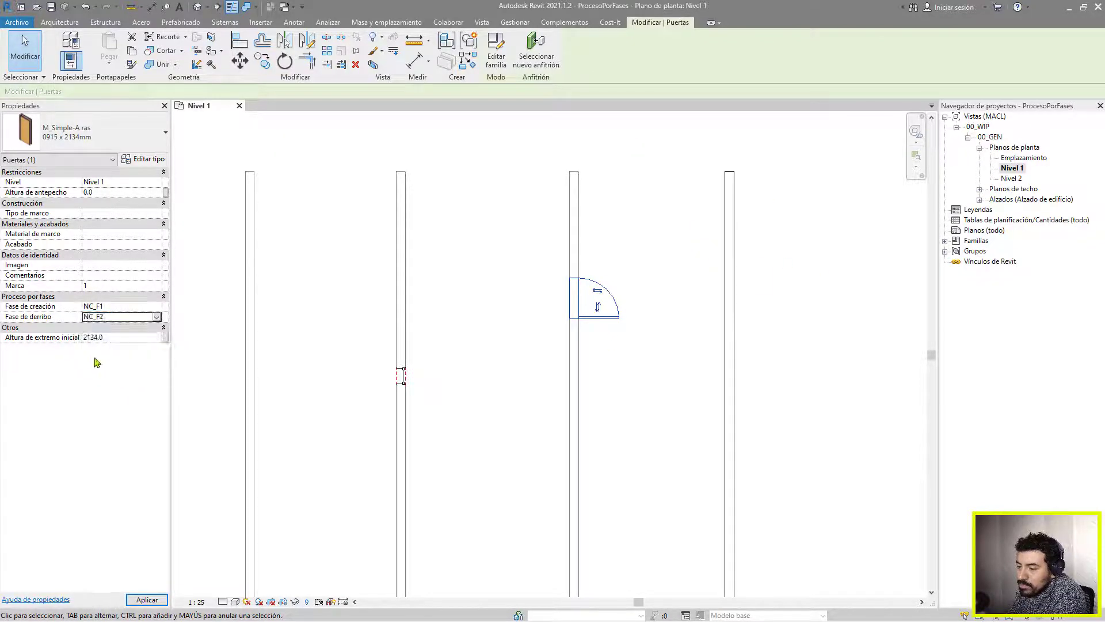
pyautogui.click(673, 444)
pyautogui.scroll(3, 617, 290)
pyautogui.scroll(2, 583, 281)
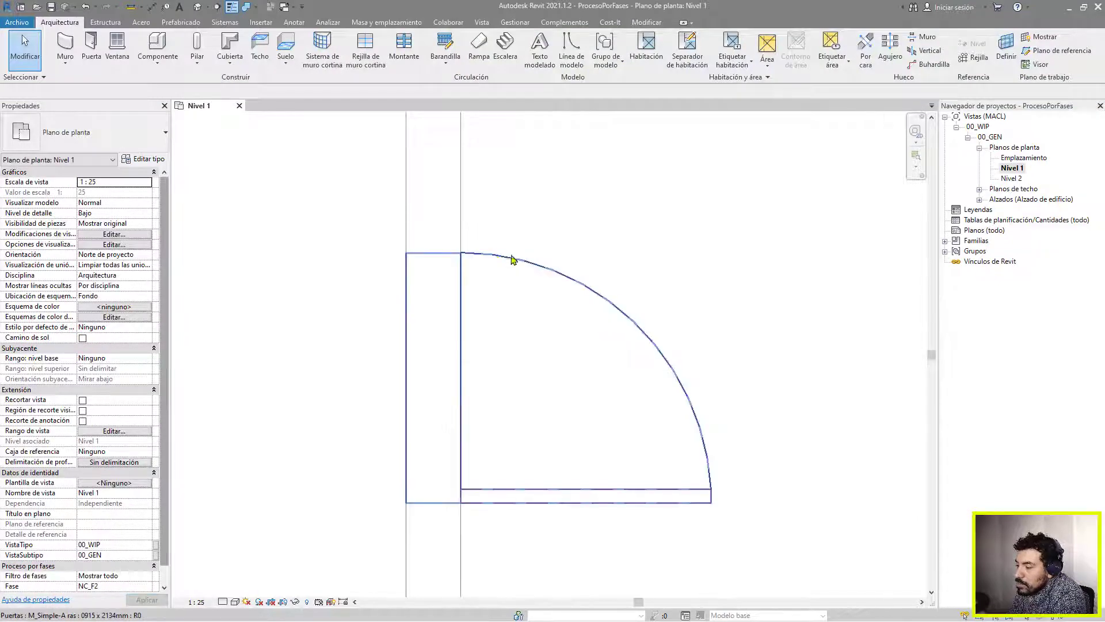
pyautogui.scroll(-2, 601, 438)
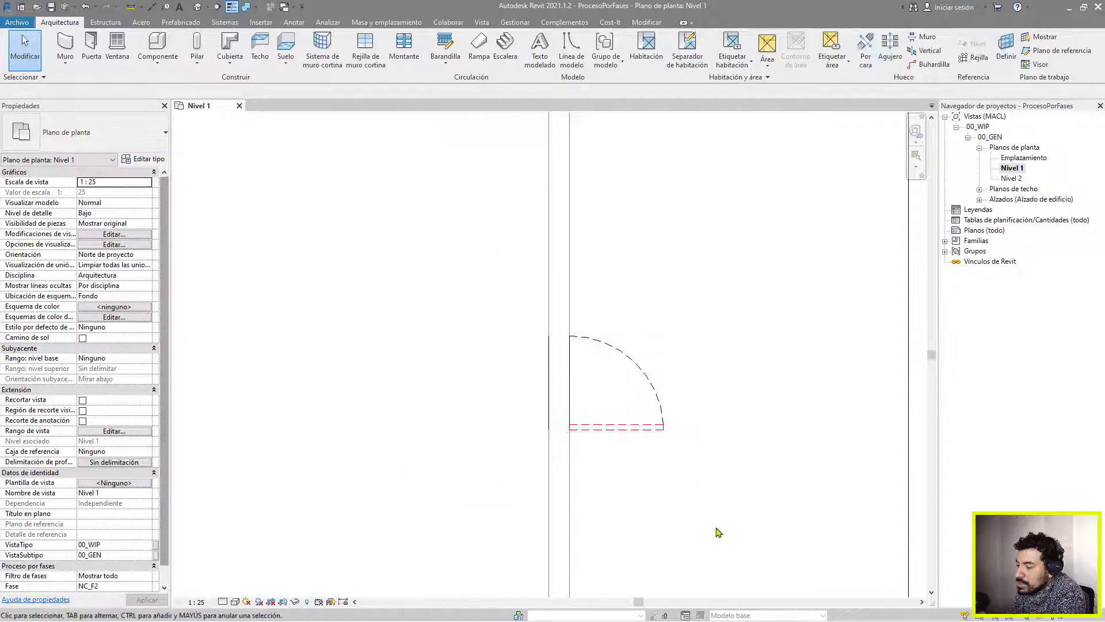
pyautogui.scroll(1, 694, 438)
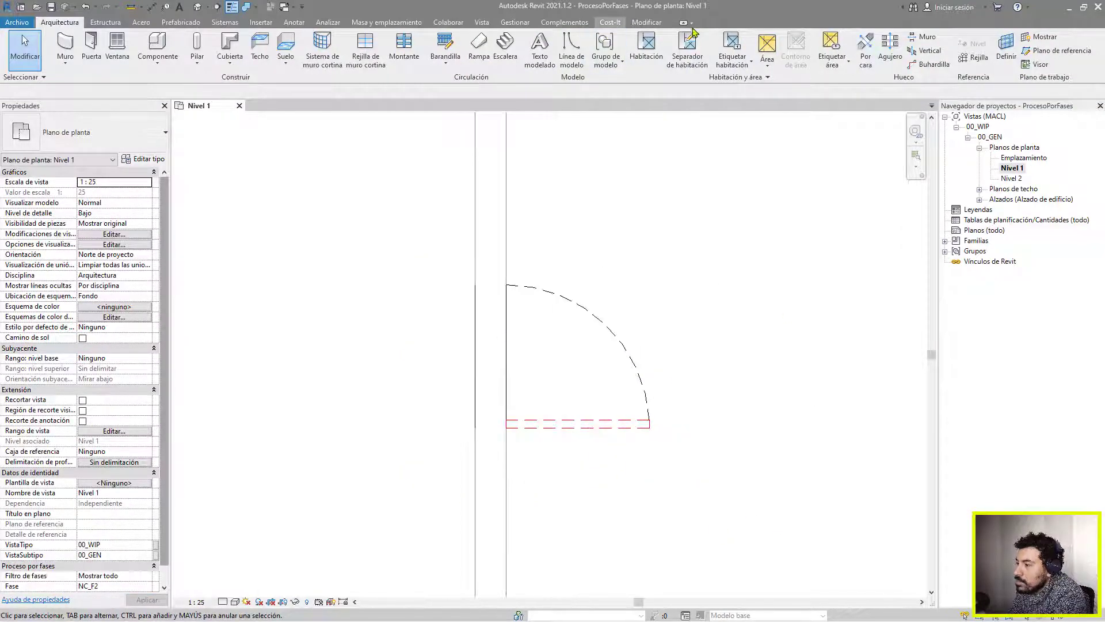
# Set the projection line colour of the Derribado phase graphic override to red (Rojo) and accept the phasing settings
pyautogui.click(527, 25)
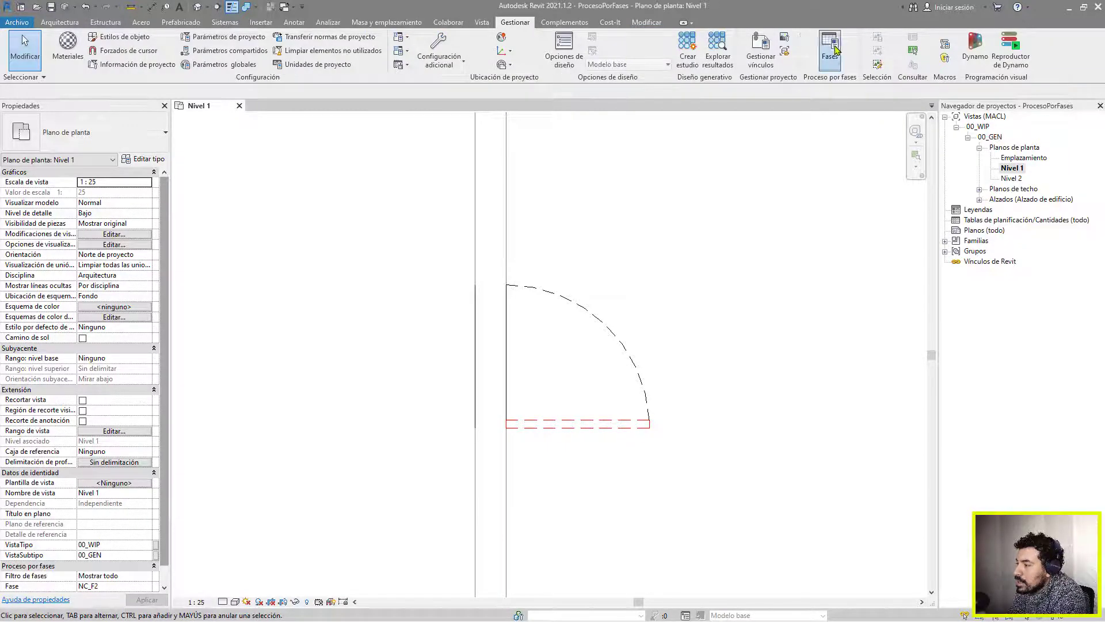
pyautogui.click(833, 51)
pyautogui.click(561, 58)
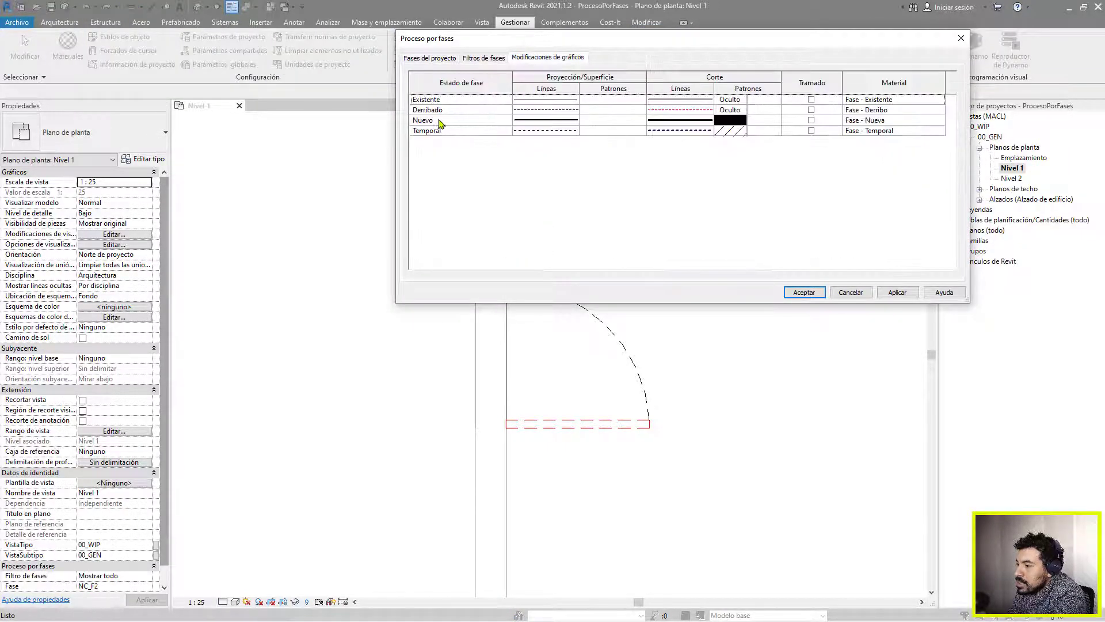
pyautogui.click(562, 114)
pyautogui.click(554, 114)
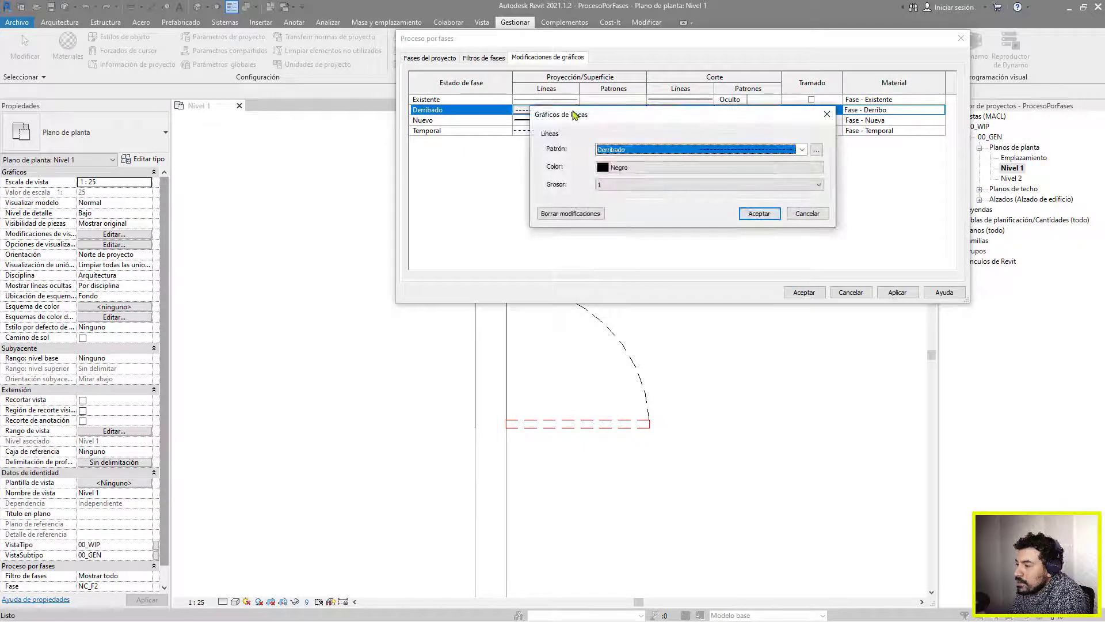
pyautogui.click(652, 168)
pyautogui.click(577, 181)
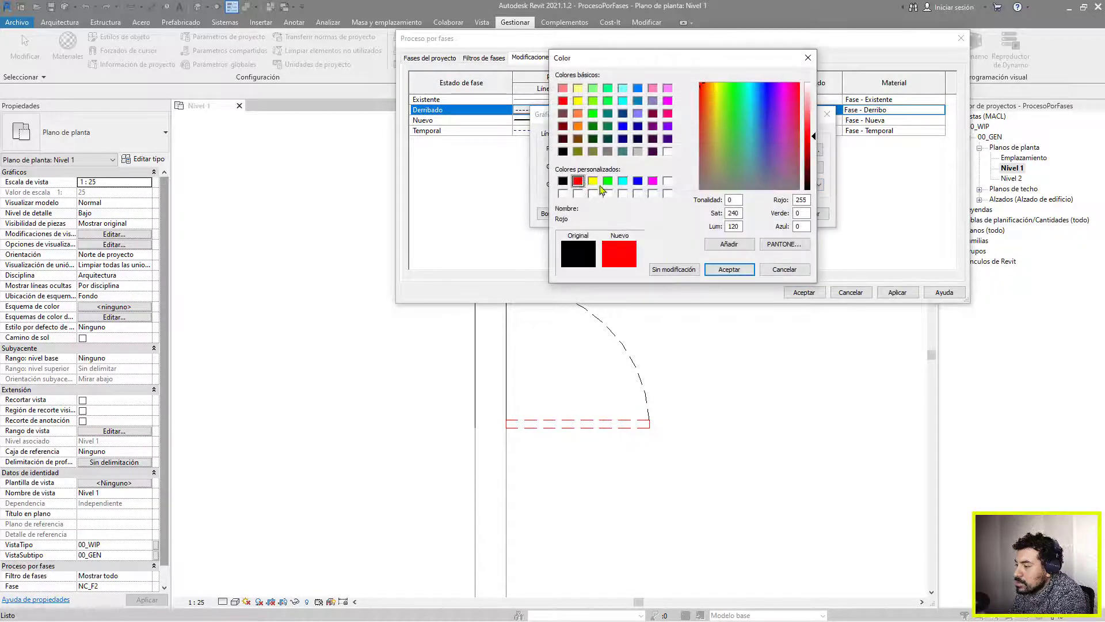
pyautogui.click(728, 270)
pyautogui.click(758, 214)
pyautogui.click(897, 292)
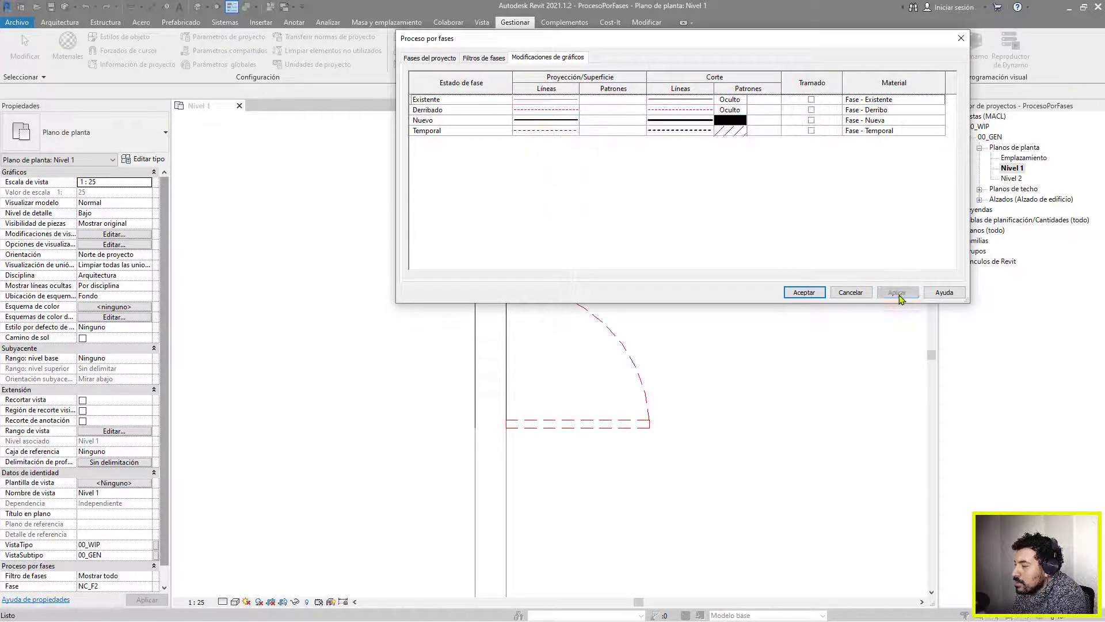
pyautogui.click(804, 292)
# Check the creation and demolition phases of the demolished door in the third wall, and clear the selection
pyautogui.scroll(-4, 486, 204)
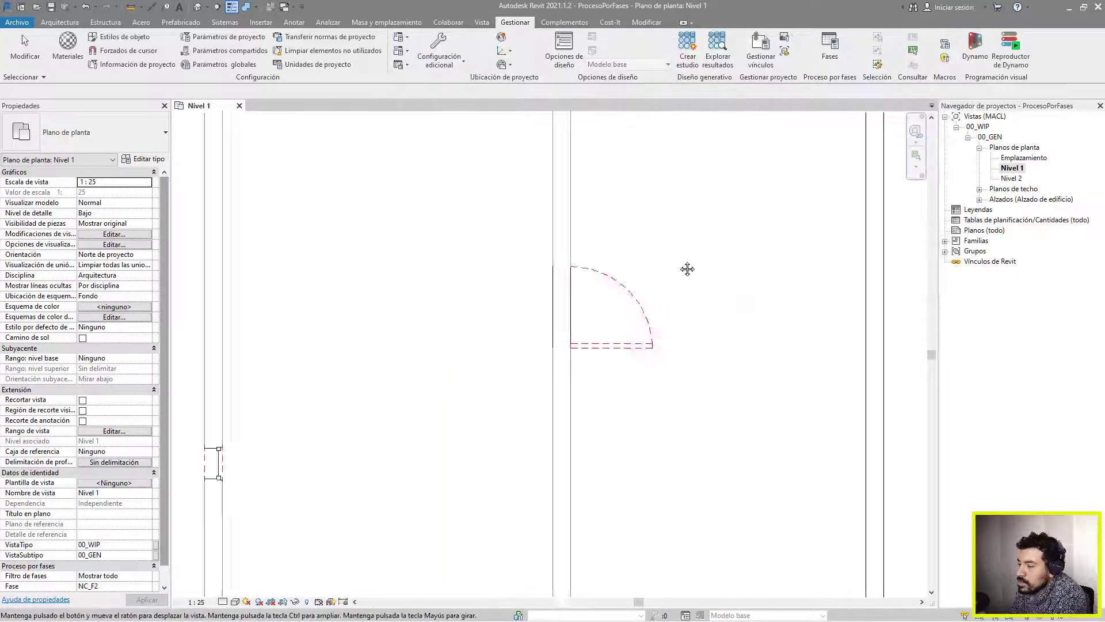
pyautogui.moveTo(622, 254); pyautogui.dragTo(747, 300, button='middle')
pyautogui.click(745, 302)
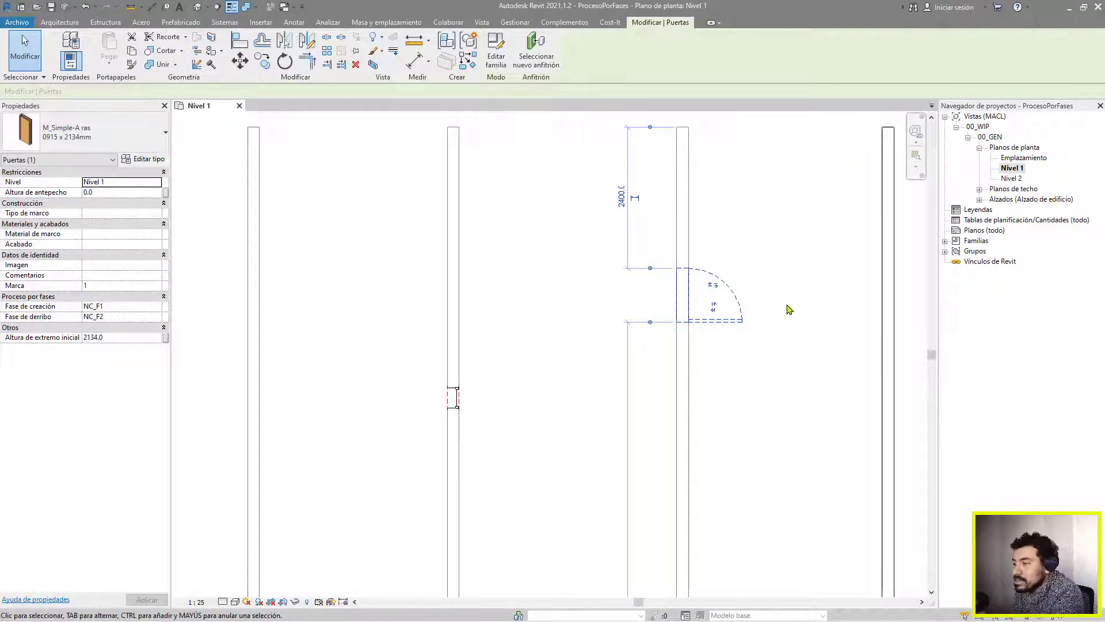
pyautogui.scroll(-2, 773, 316)
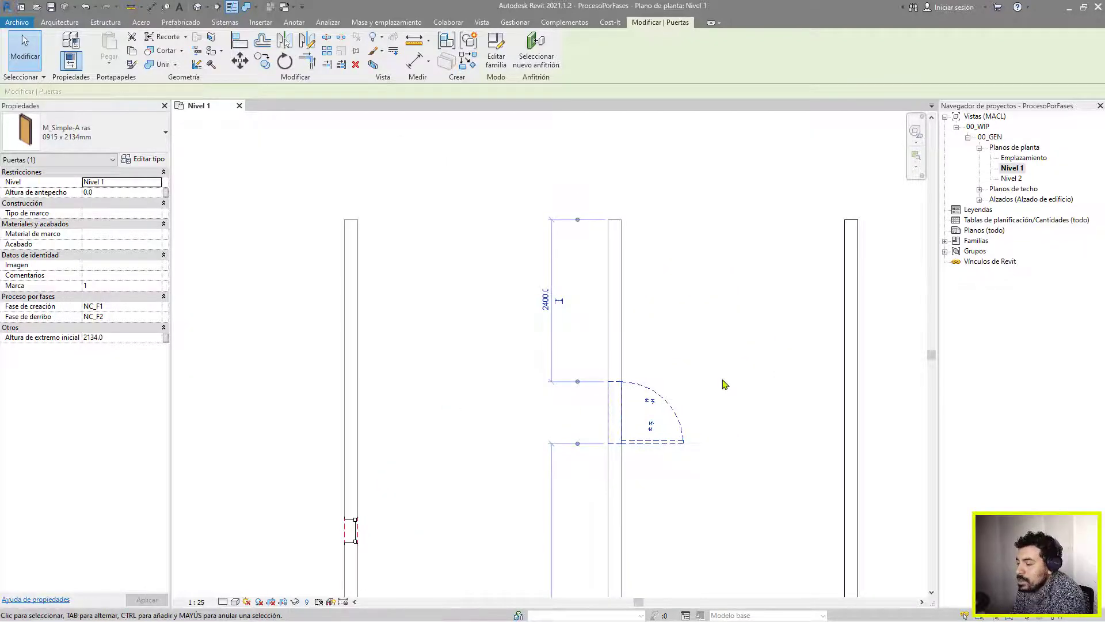
pyautogui.click(723, 382)
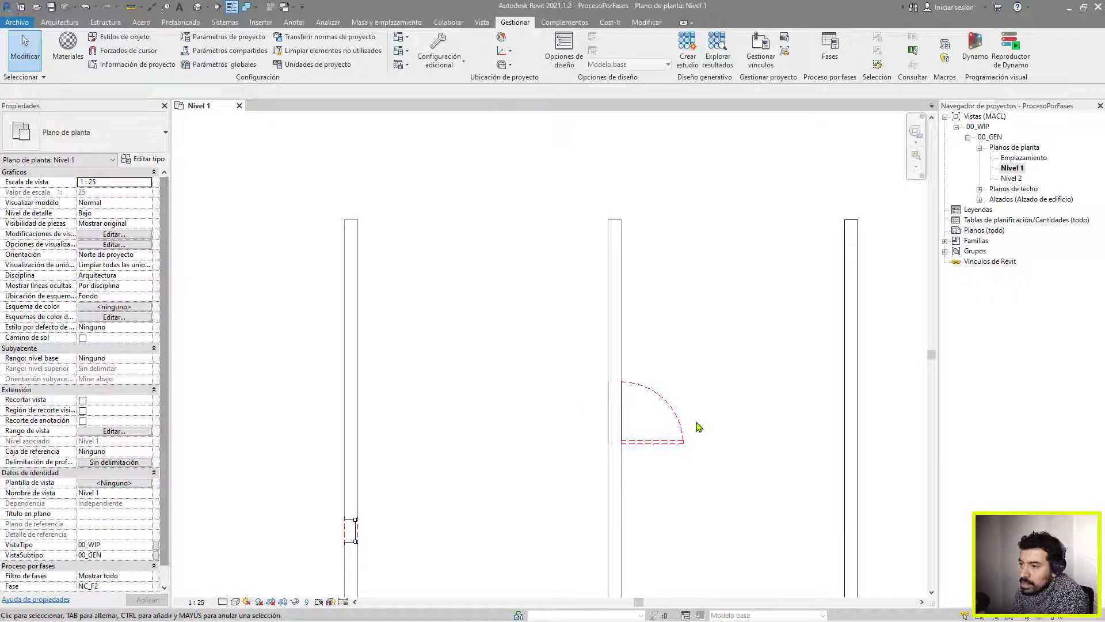
# Change the infill wall in the demolished door's opening to the Genérico - Ladrillo 90 mm type
pyautogui.click(612, 422)
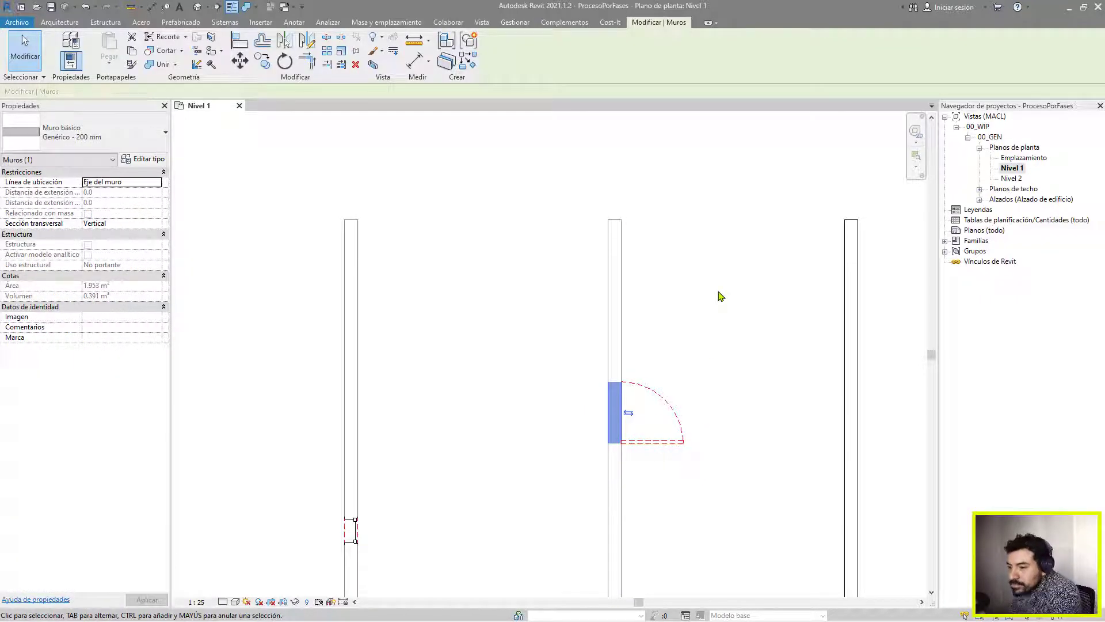
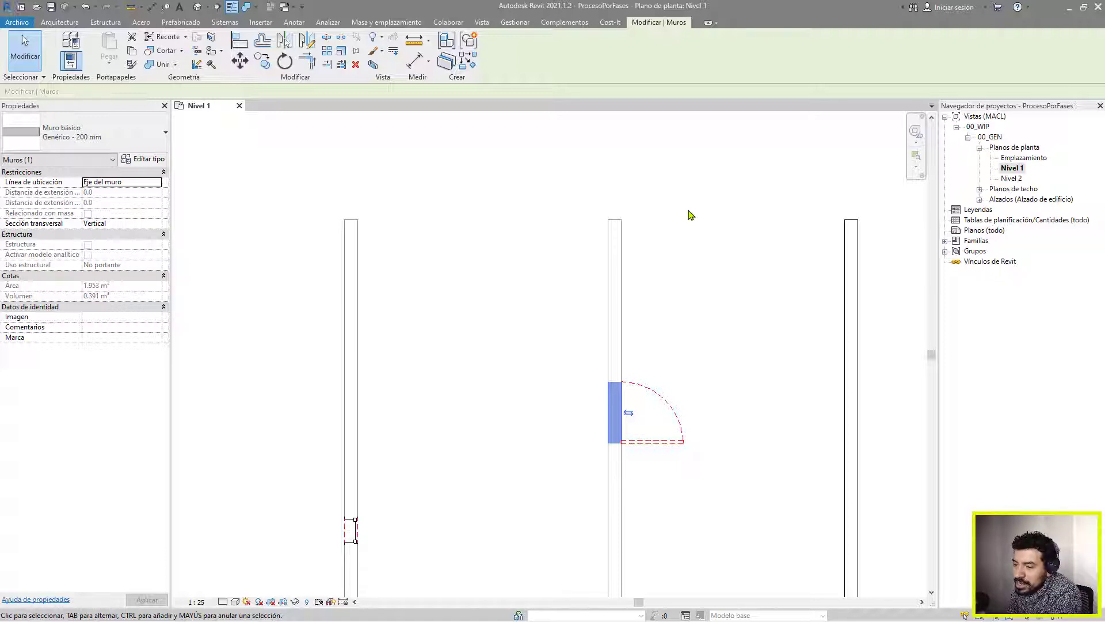
pyautogui.click(119, 136)
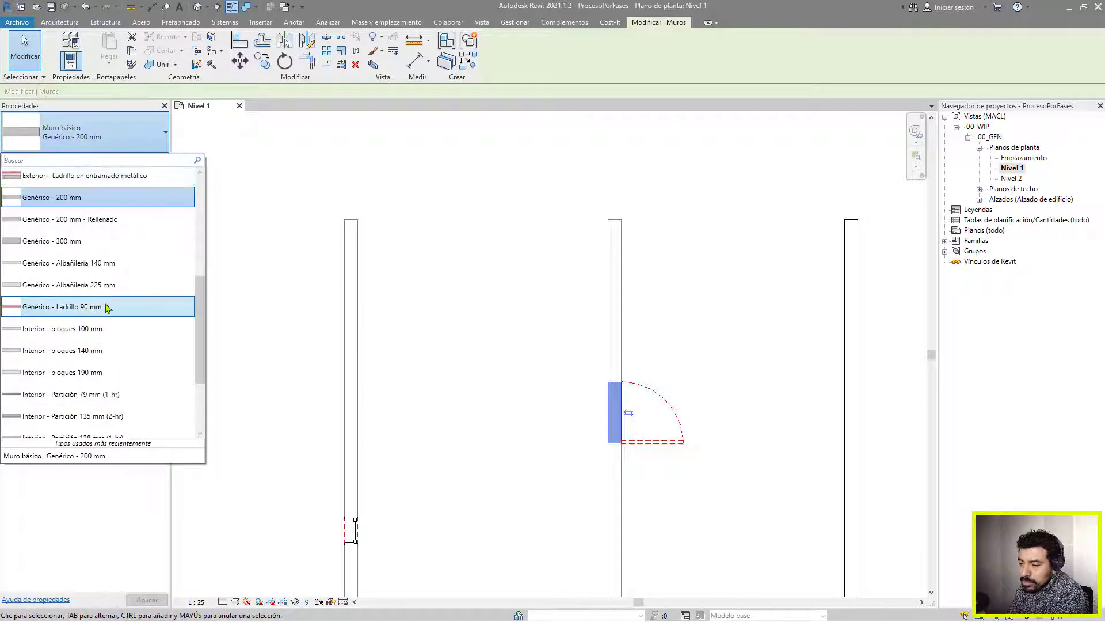
pyautogui.click(76, 307)
pyautogui.press('Escape')
pyautogui.scroll(3, 629, 424)
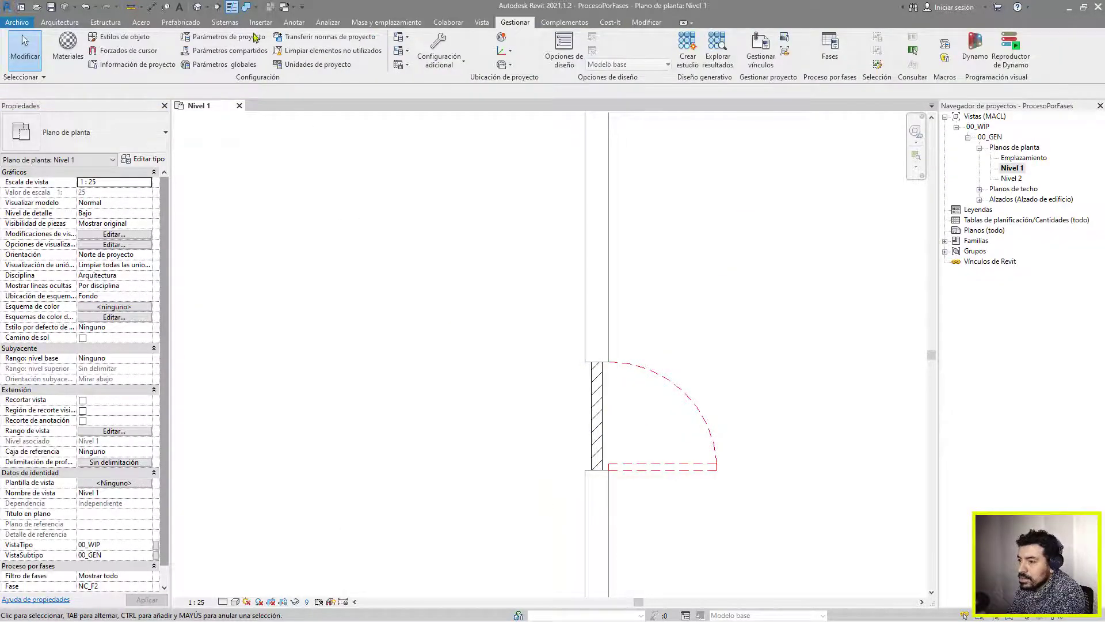
# Open the 3D view and examine the demolished door and its infill wall up close
pyautogui.click(197, 6)
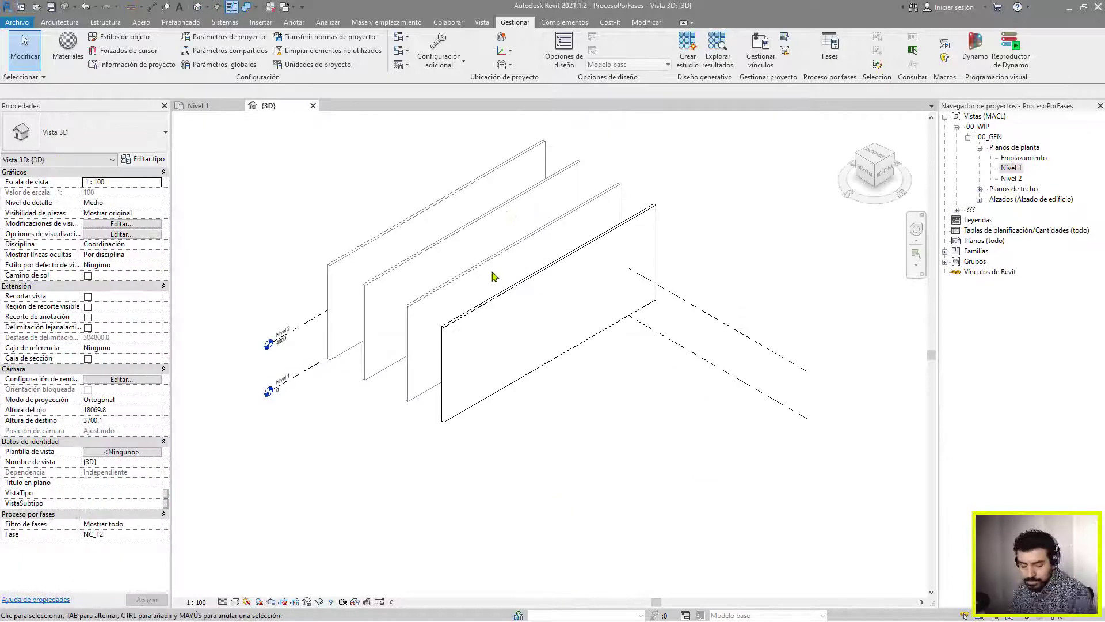
pyautogui.keyDown('shift'); pyautogui.moveTo(481, 291); pyautogui.dragTo(577, 368, button='middle'); pyautogui.keyUp('shift')
pyautogui.scroll(8, 525, 253)
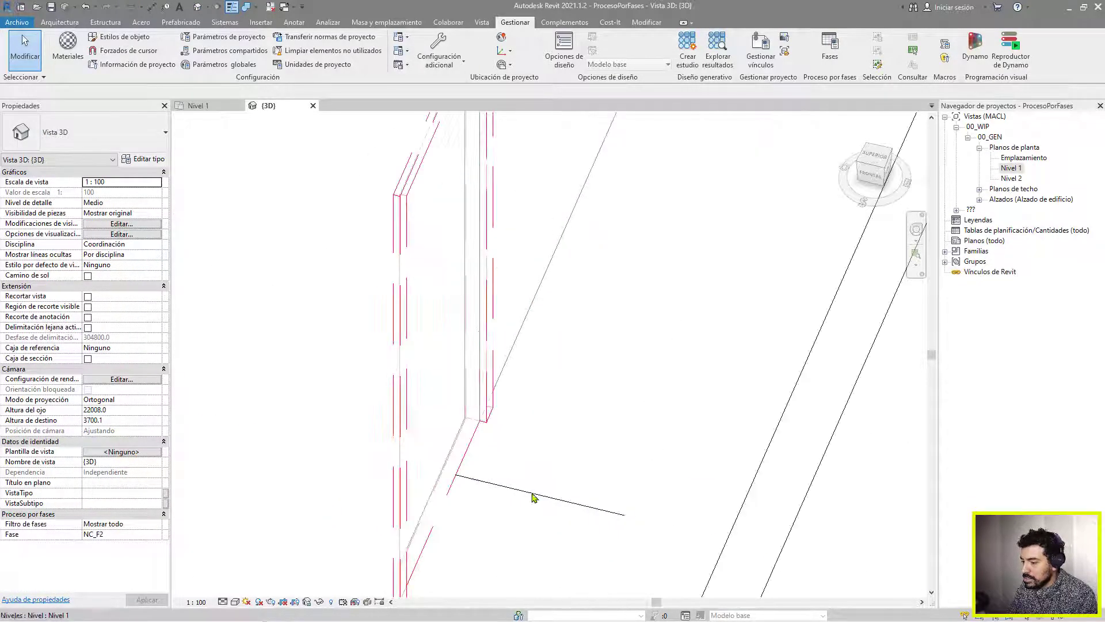
pyautogui.scroll(-2, 402, 241)
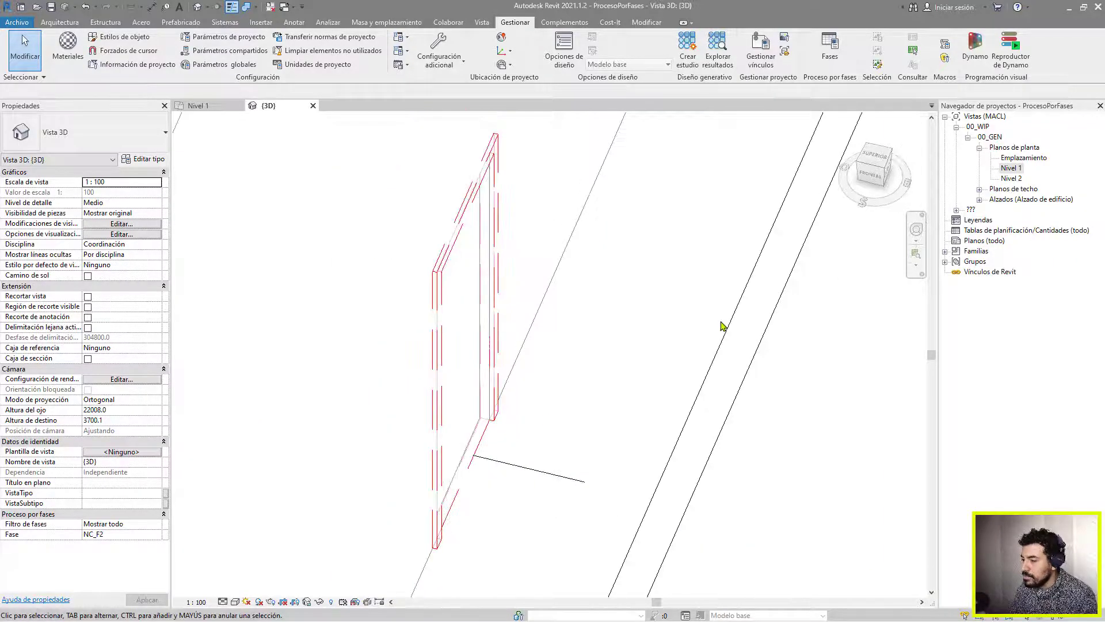
pyautogui.scroll(-2, 592, 294)
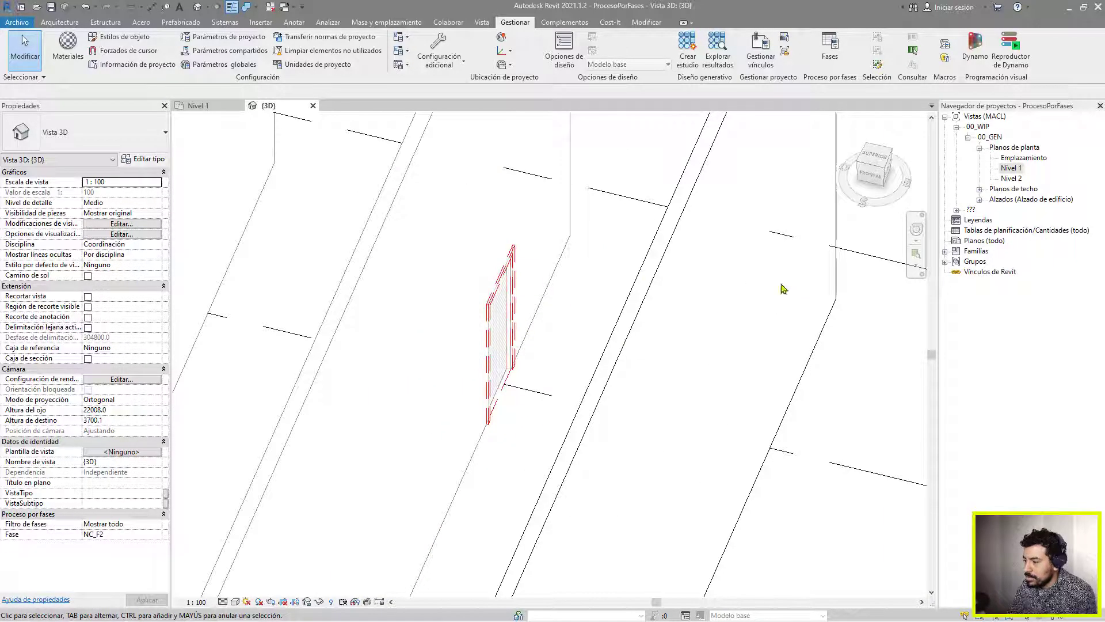
# Return to the Nivel 1 plan and undo the type change of the door opening's infill wall
pyautogui.doubleClick(1011, 168)
pyautogui.hotkey('ctrl', 'z')
pyautogui.hotkey('ctrl', 'z')
pyautogui.hotkey('ctrl', 'z')
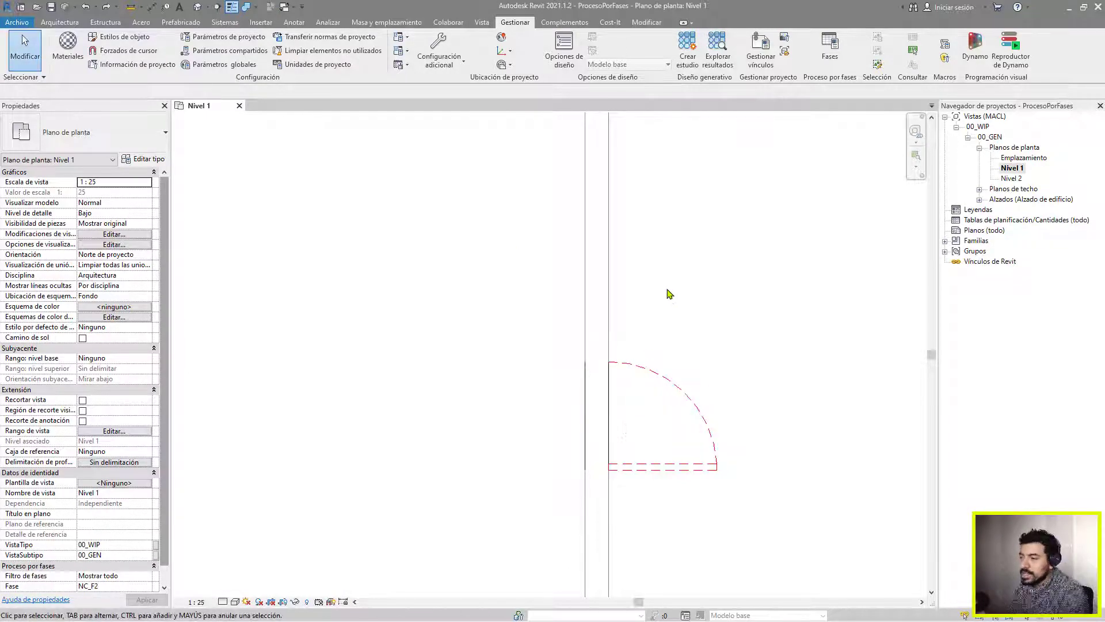
# Set the creation phase of the window in the second wall to Modificación del Terreno
pyautogui.scroll(-3, 669, 295)
pyautogui.scroll(3, 469, 420)
pyautogui.scroll(-2, 530, 424)
pyautogui.scroll(2, 511, 464)
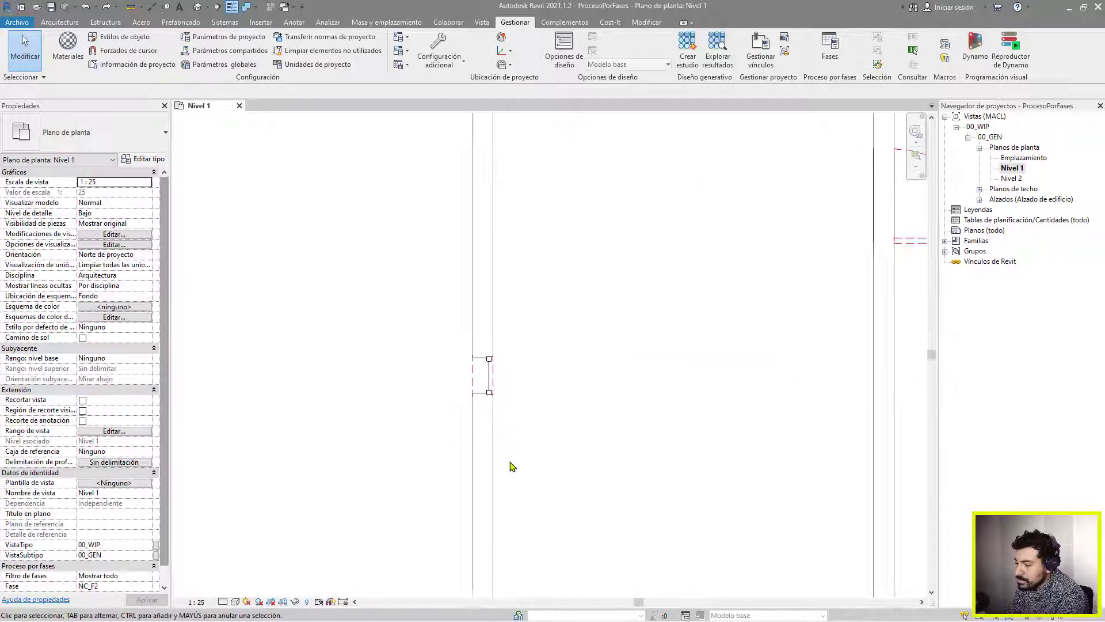
pyautogui.click(489, 382)
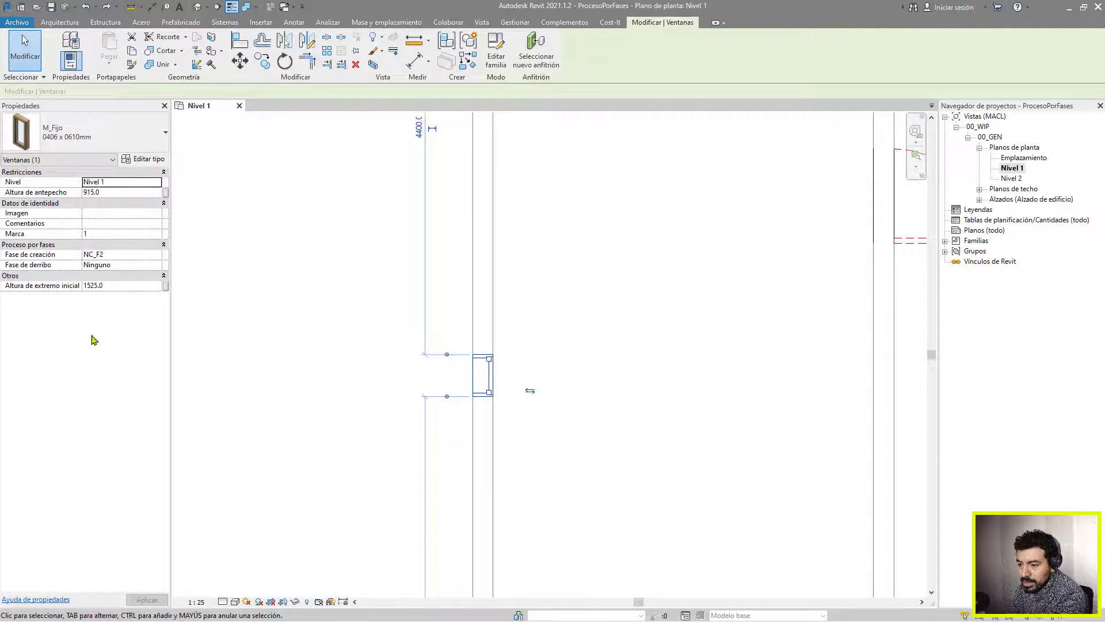
pyautogui.click(160, 264)
pyautogui.click(118, 279)
pyautogui.click(596, 308)
# Set the demolition phase of the window in the second wall to NC_F1
pyautogui.click(494, 391)
pyautogui.click(148, 265)
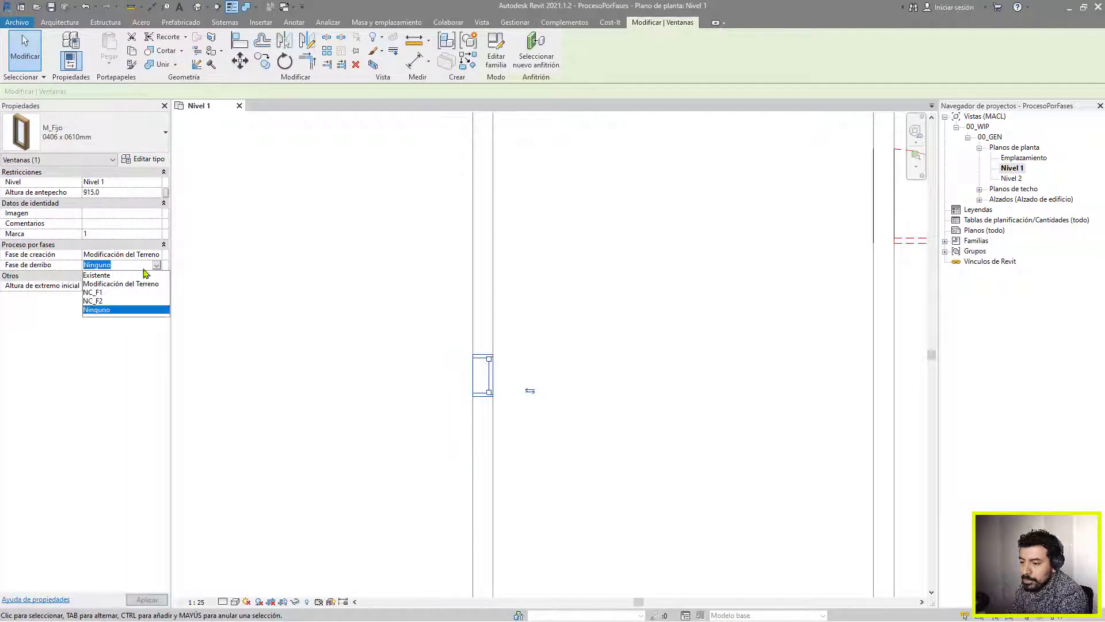
pyautogui.click(99, 293)
pyautogui.click(571, 337)
pyautogui.scroll(-3, 332, 329)
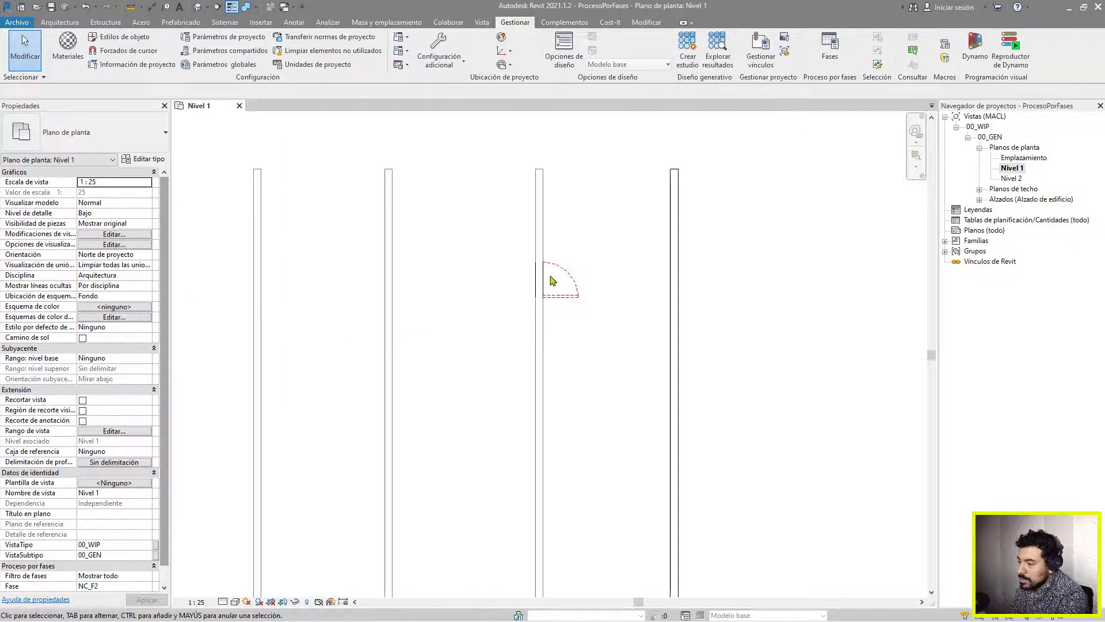
# Inspect the properties of the infill wall at the demolished window in the second wall
pyautogui.scroll(2, 437, 337)
pyautogui.click(364, 354)
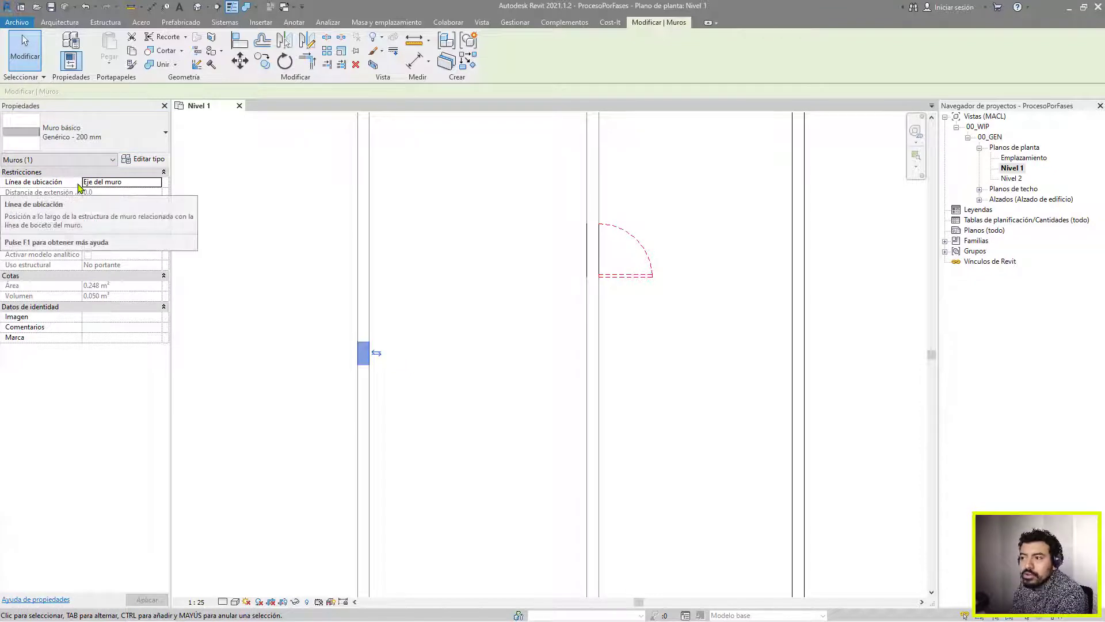
pyautogui.moveTo(434, 328); pyautogui.dragTo(489, 397, button='middle')
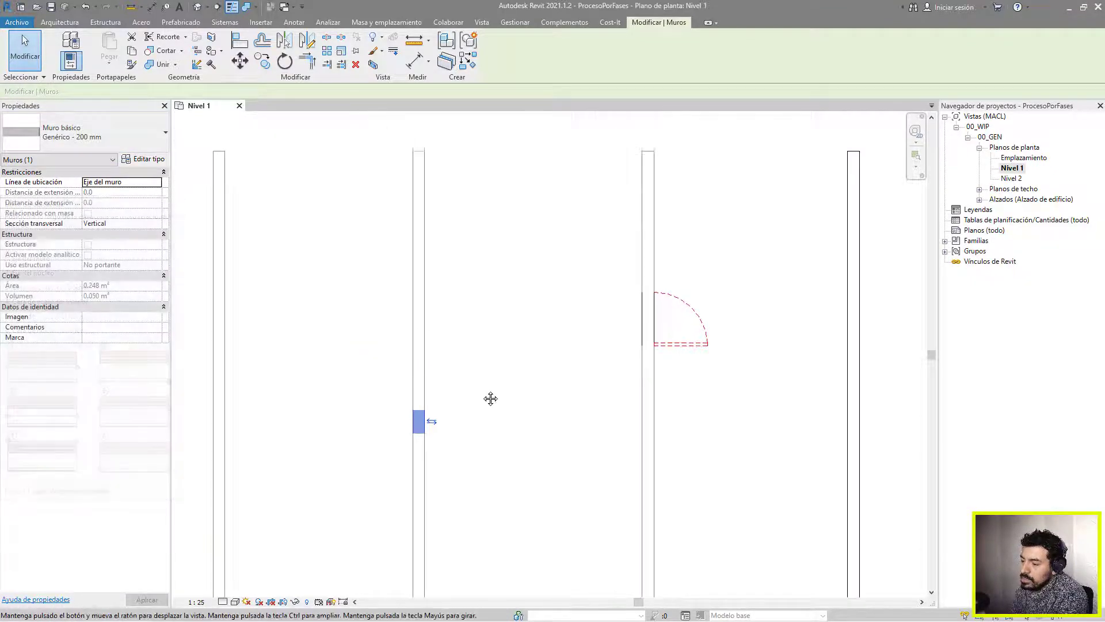
pyautogui.click(505, 395)
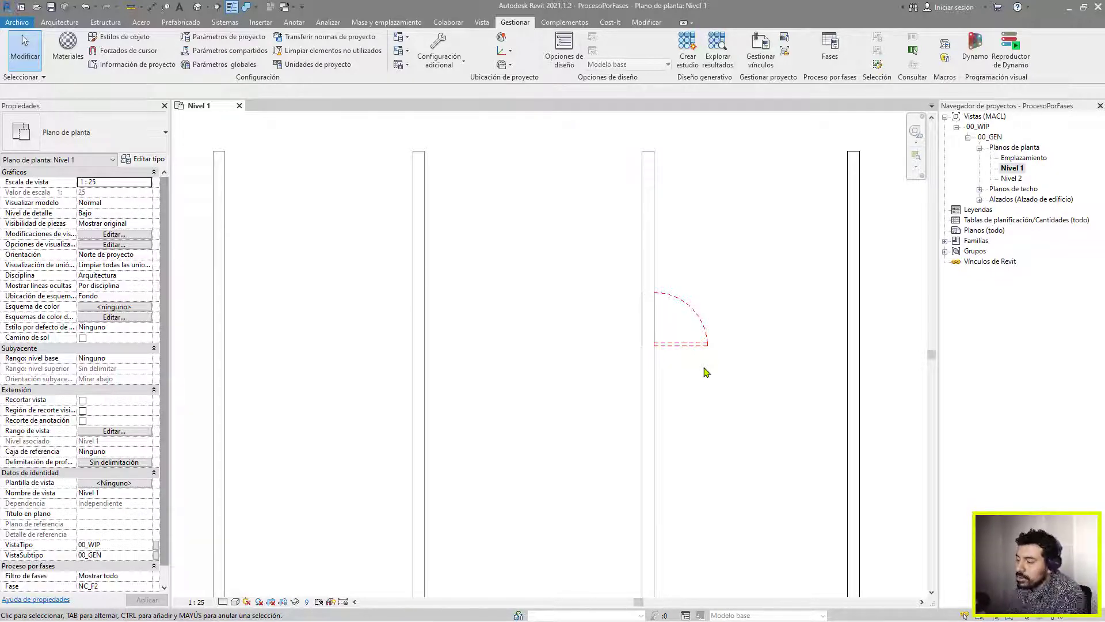
pyautogui.moveTo(590, 409); pyautogui.dragTo(531, 440, button='middle')
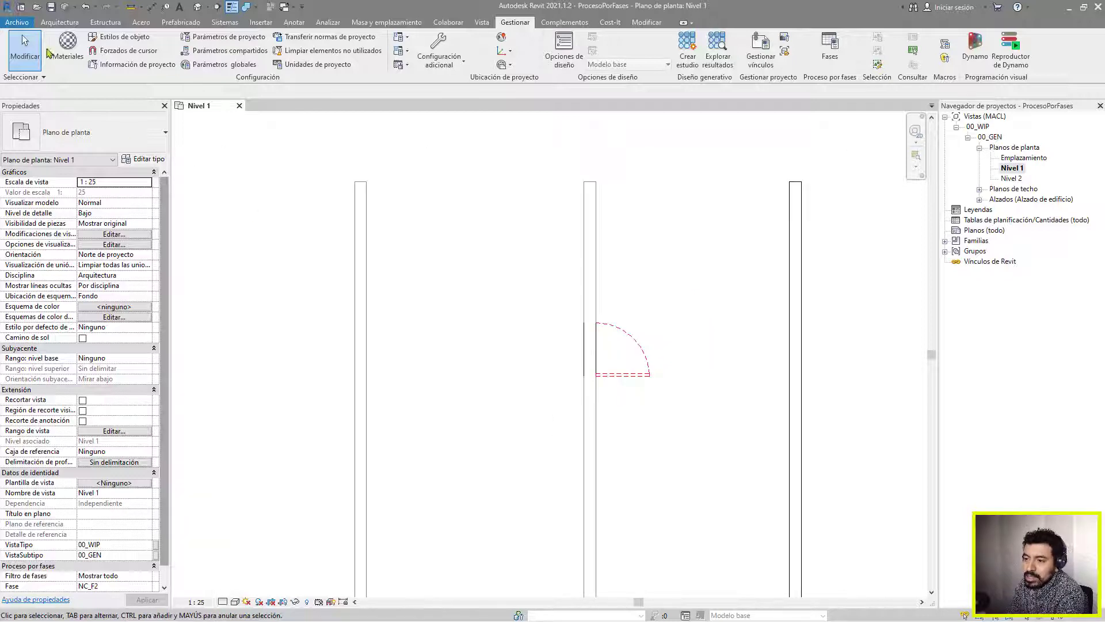
# Load the M_Puerta-Hueco door family from the Puertas library folder for placing a door opening
pyautogui.click(73, 23)
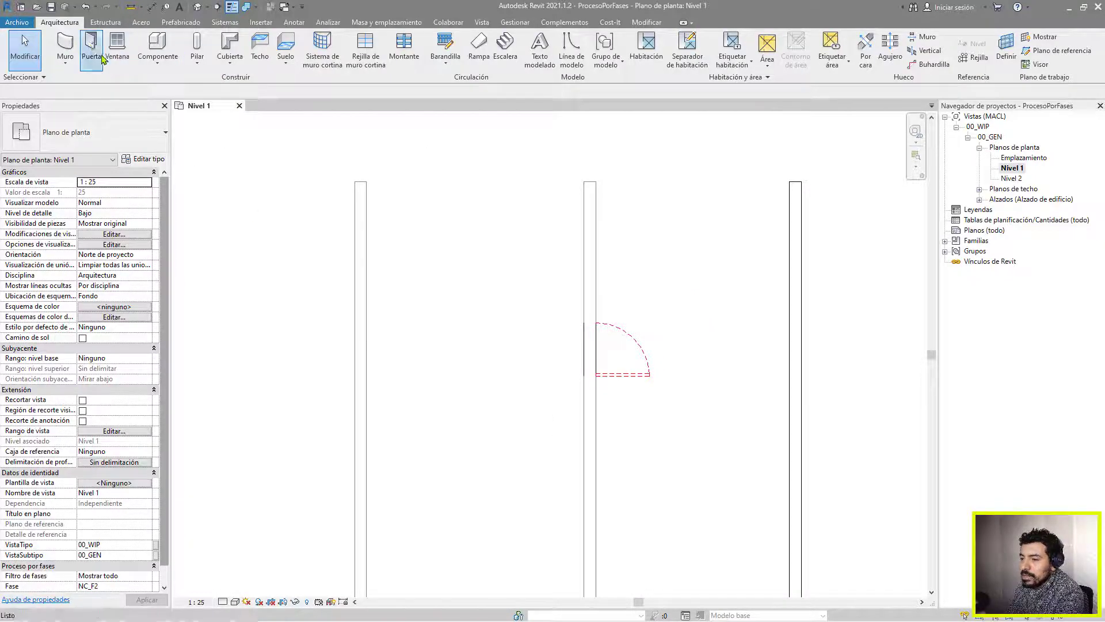
pyautogui.click(91, 43)
pyautogui.click(498, 46)
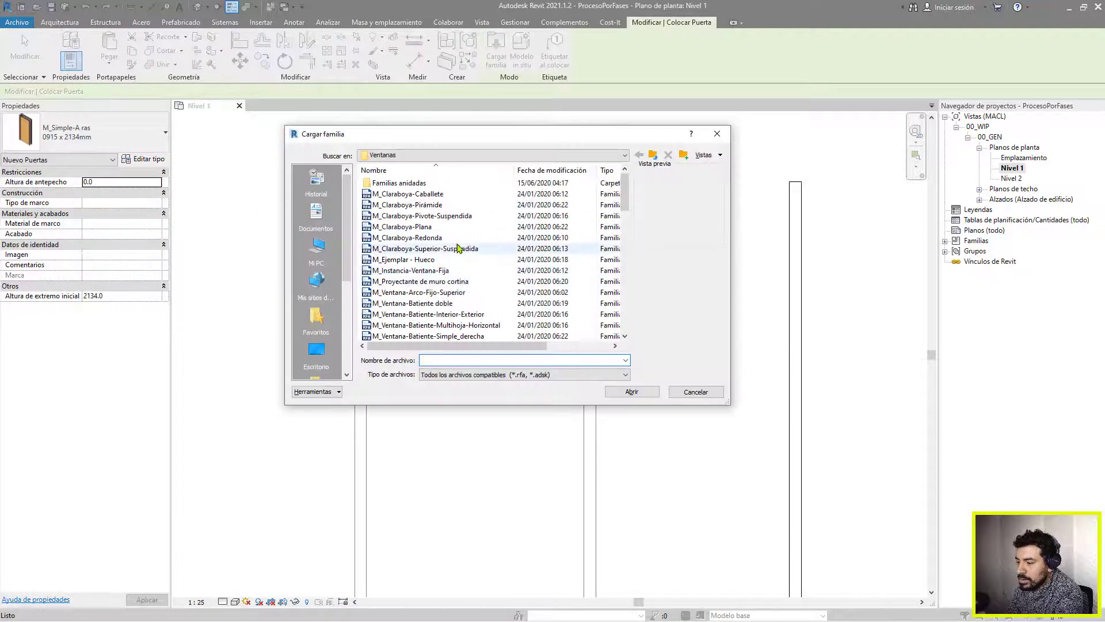
pyautogui.click(395, 262)
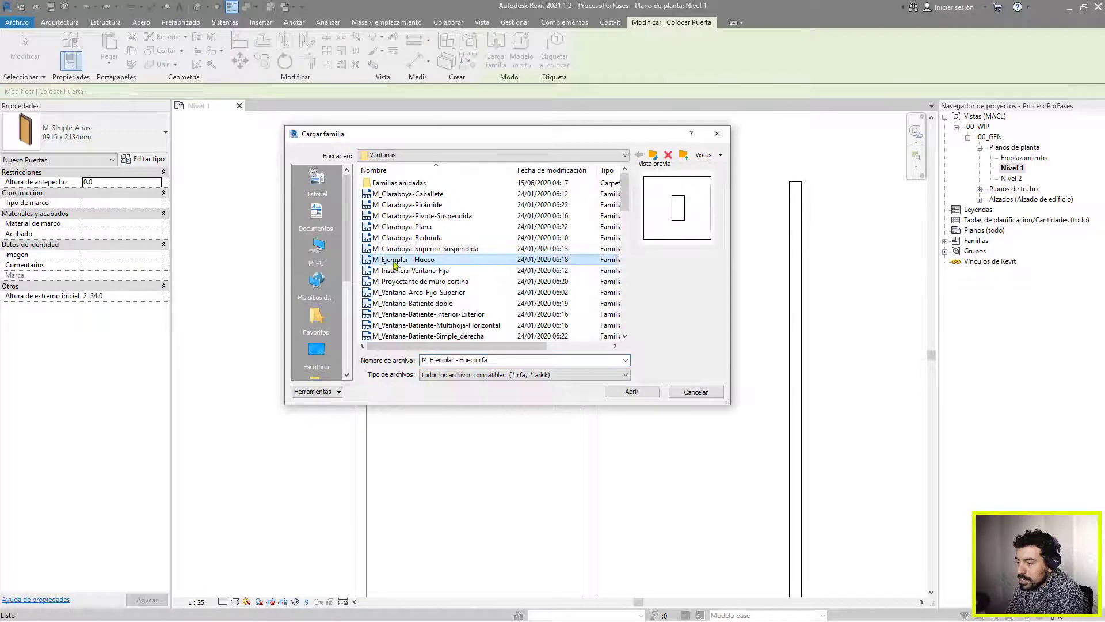
pyautogui.click(652, 154)
pyautogui.scroll(-6, 492, 228)
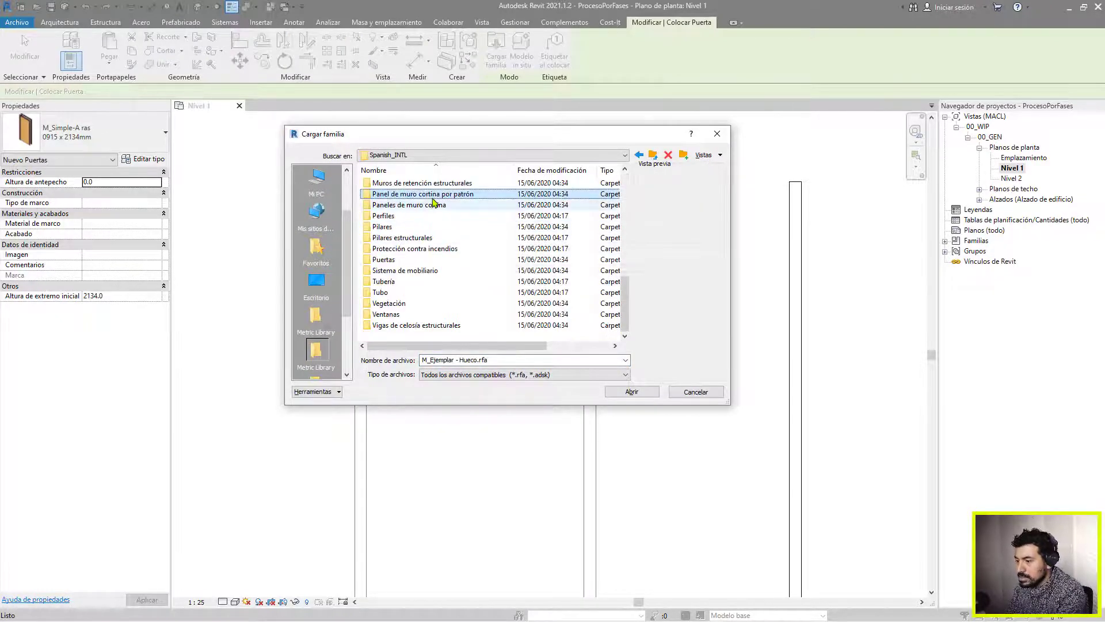
pyautogui.doubleClick(410, 263)
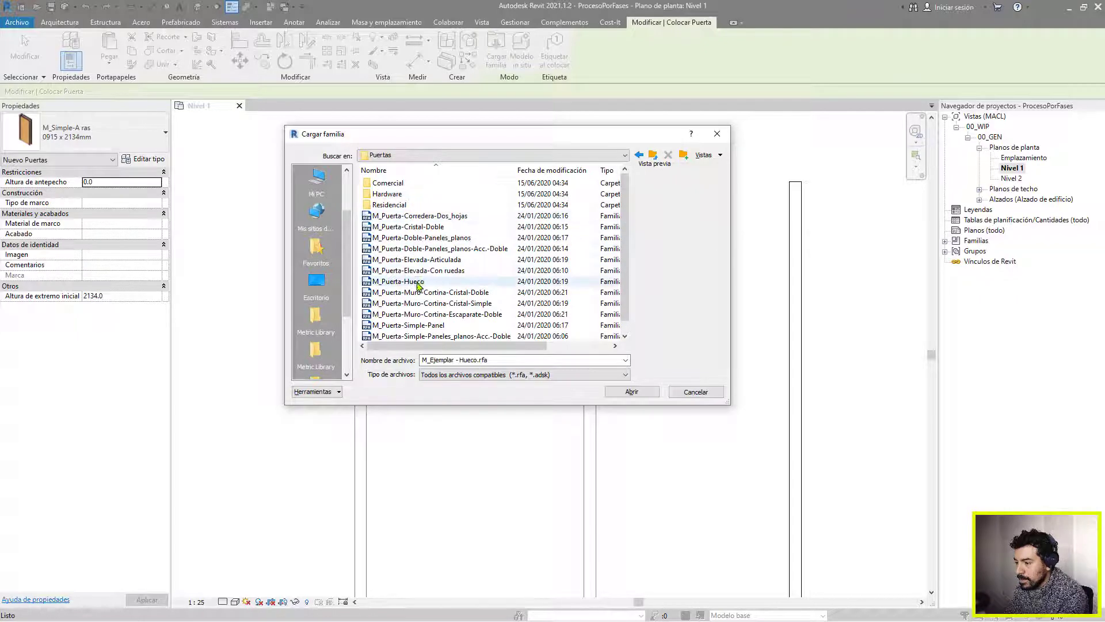
pyautogui.click(398, 282)
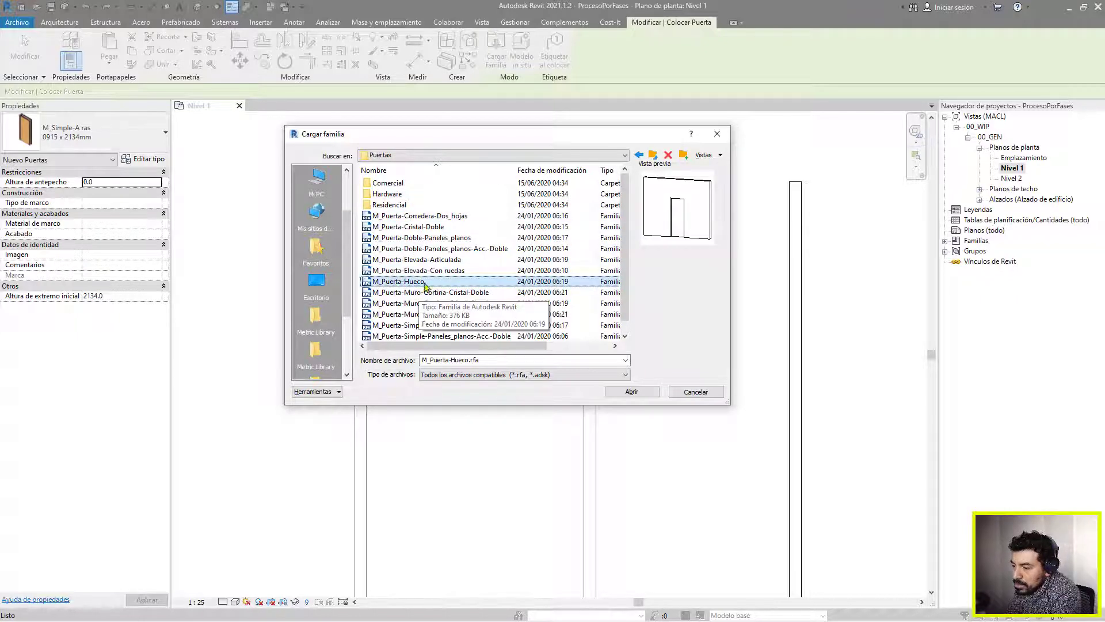
pyautogui.click(618, 394)
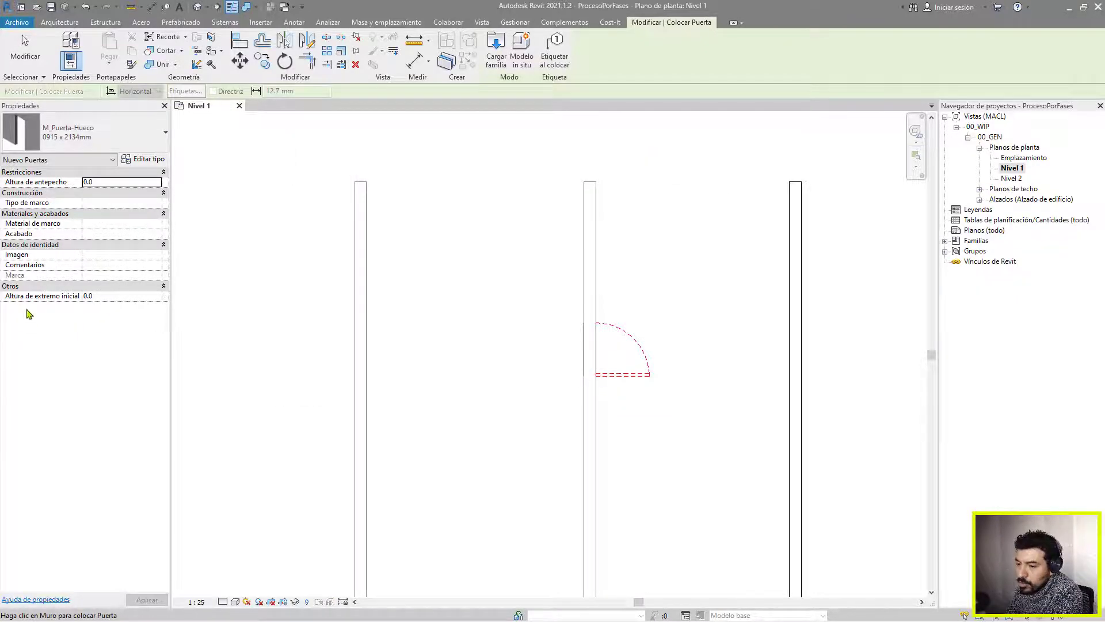
# Place an M_Puerta-Hueco 0915 x 2134mm opening in the third wall below the demolished door, with creation phase NC_F1
pyautogui.scroll(1, 600, 450)
pyautogui.click(601, 449)
pyautogui.press('Escape')
pyautogui.click(587, 442)
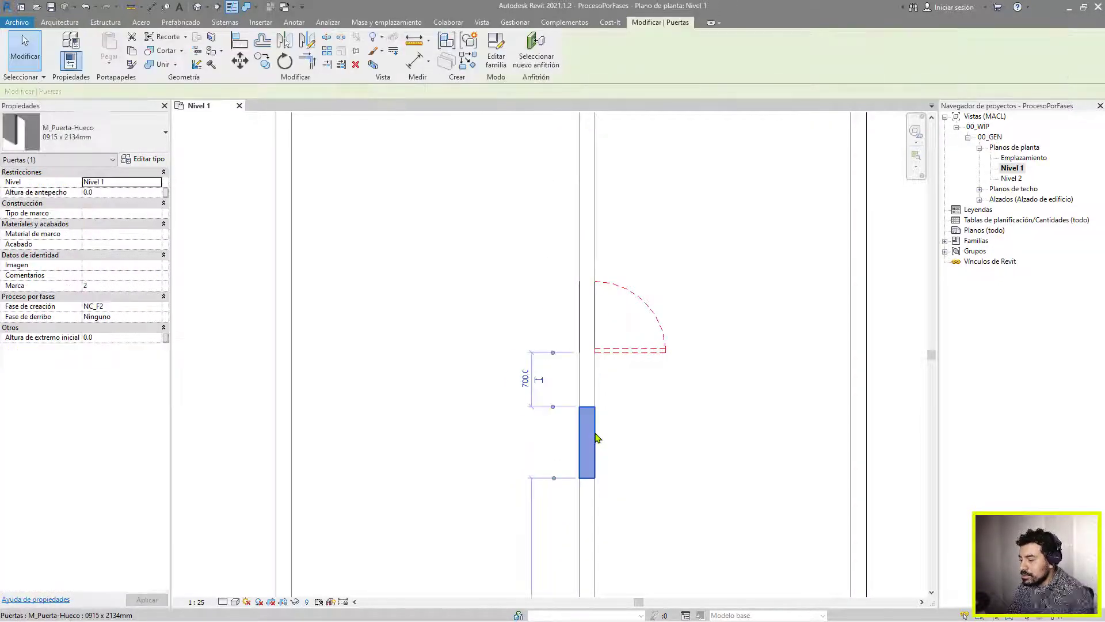
pyautogui.click(154, 316)
pyautogui.click(161, 316)
pyautogui.click(98, 338)
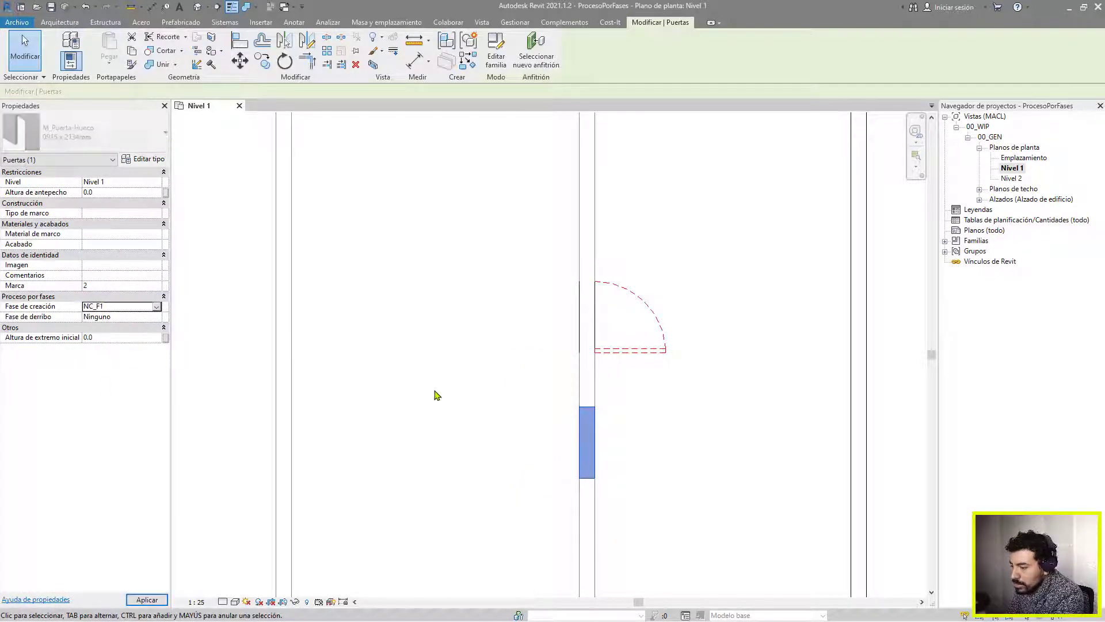
# Move the opening up onto the demolished door and align its lower edge with the door's outline
pyautogui.moveTo(586, 450); pyautogui.dragTo(598, 306)
pyautogui.click(706, 270)
pyautogui.scroll(3, 610, 317)
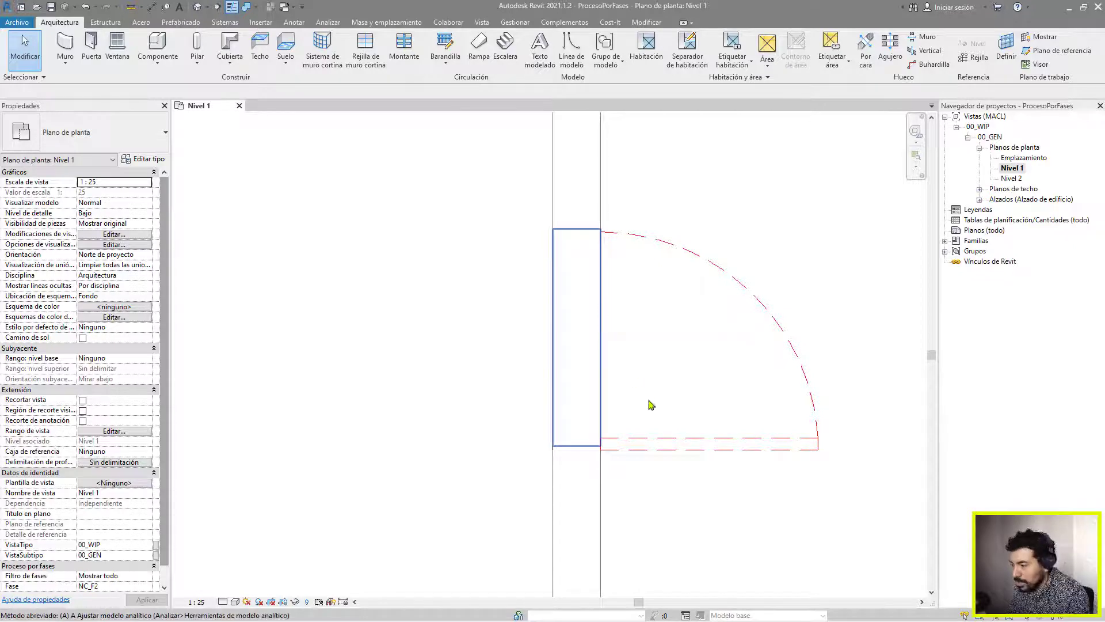
pyautogui.press('a')
pyautogui.press('l')
pyautogui.click(592, 449)
pyautogui.click(593, 447)
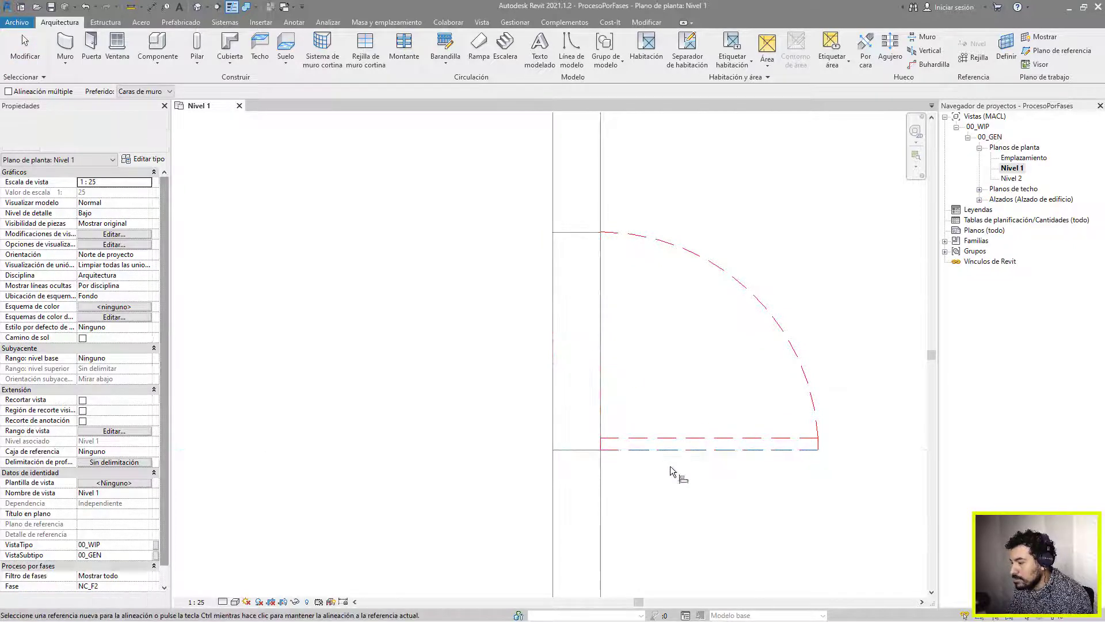
pyautogui.press('Escape')
pyautogui.scroll(-2, 633, 322)
pyautogui.scroll(-4, 608, 344)
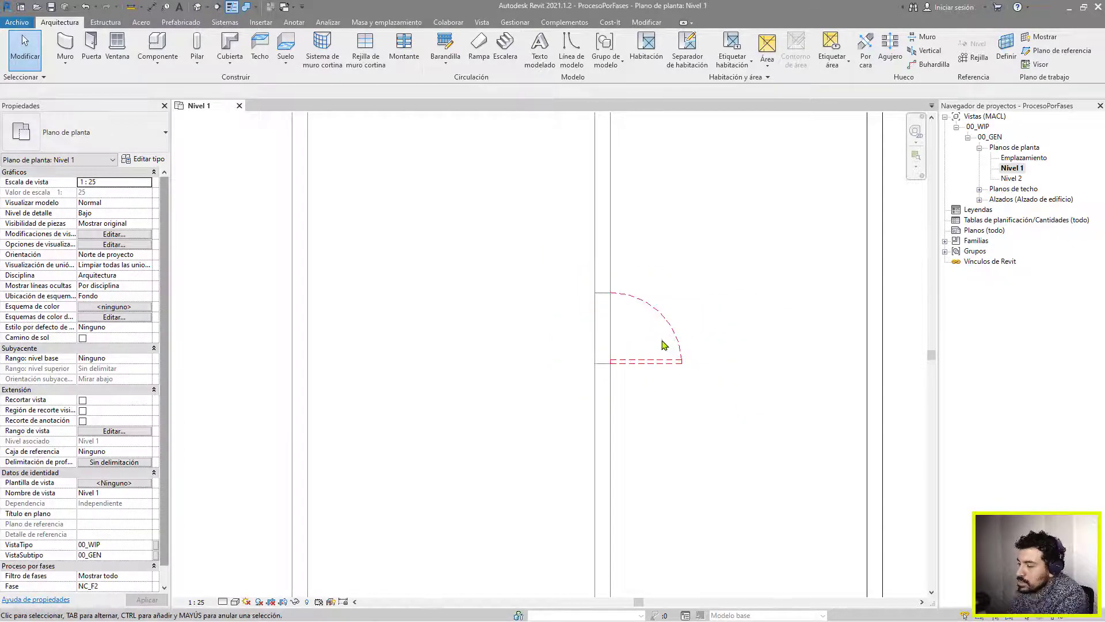
# Set the Nivel 1 view scale to 1:50
pyautogui.scroll(1, 588, 412)
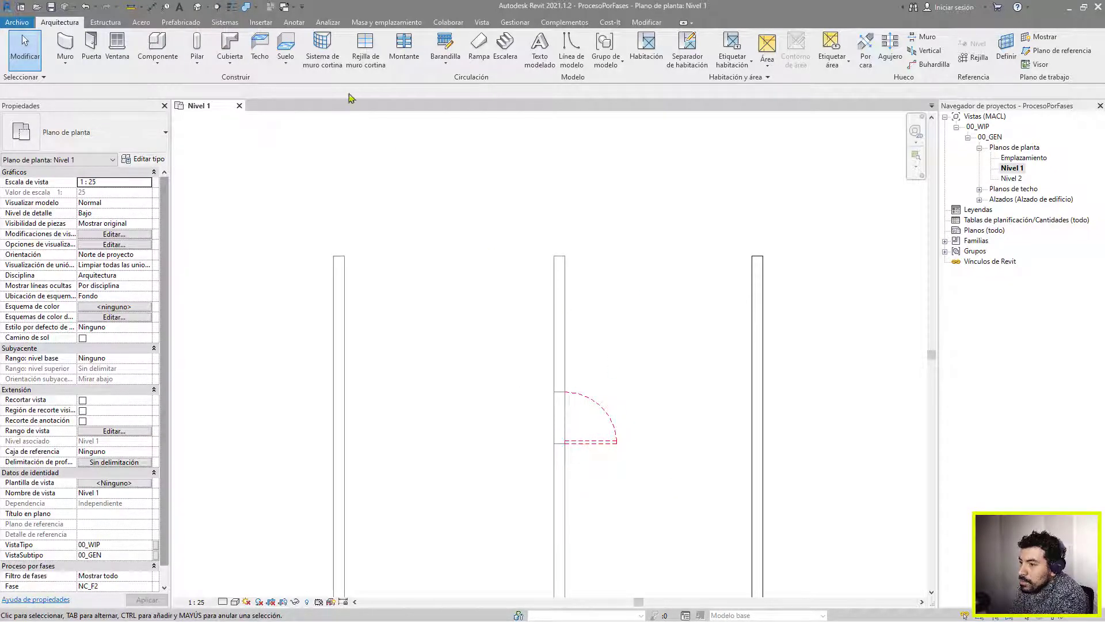
pyautogui.scroll(4, 618, 460)
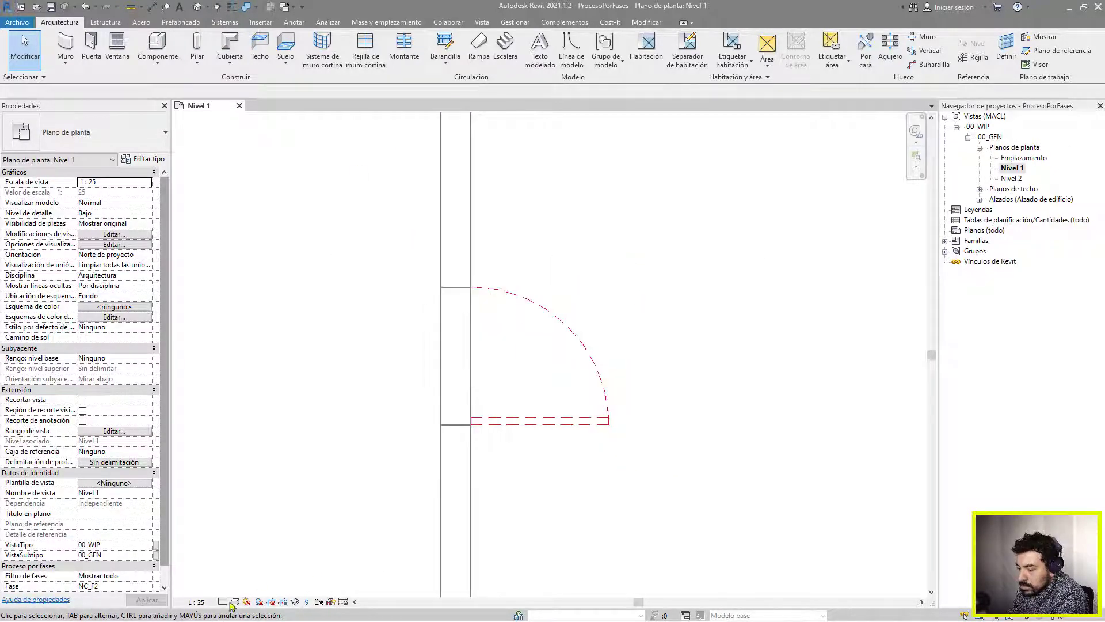
pyautogui.click(207, 604)
pyautogui.click(228, 512)
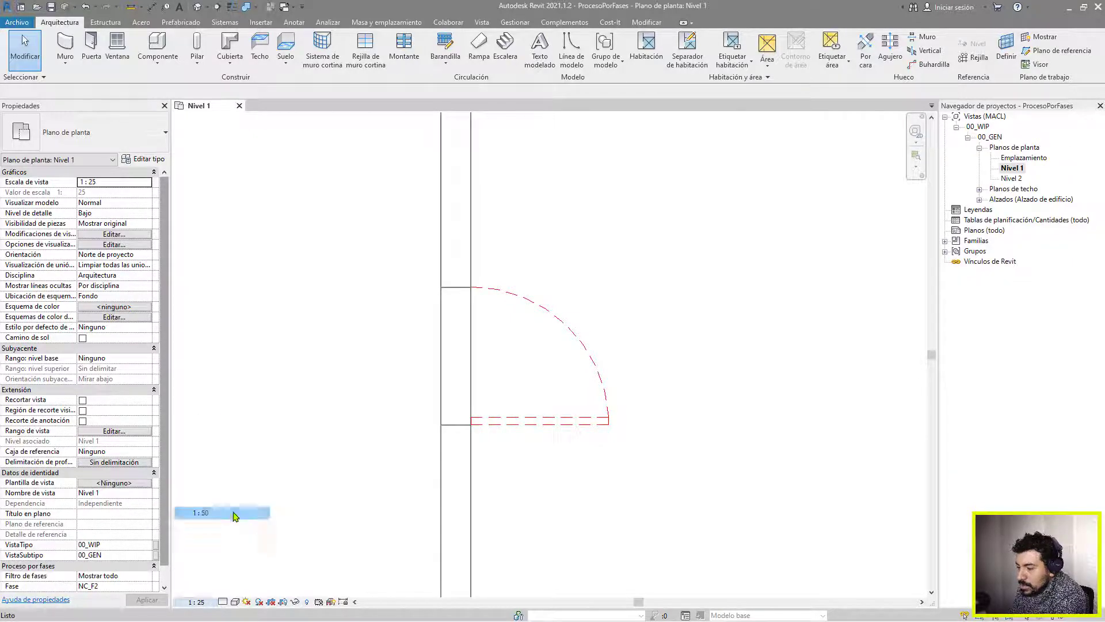
pyautogui.scroll(-3, 658, 436)
pyautogui.scroll(1, 676, 407)
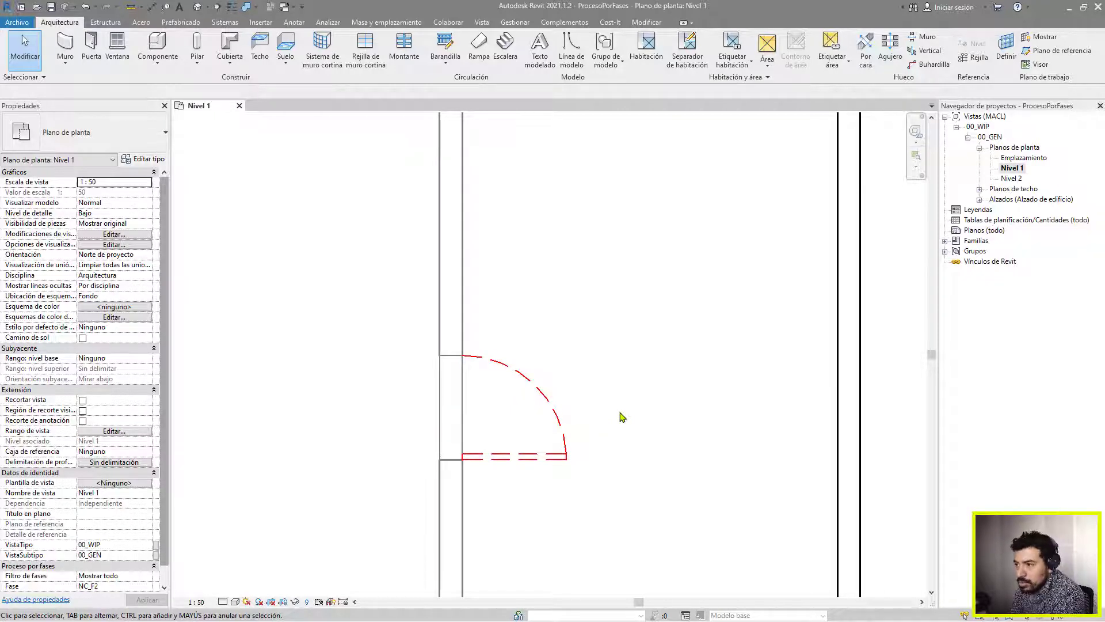
pyautogui.scroll(-2, 587, 361)
pyautogui.scroll(-1, 624, 377)
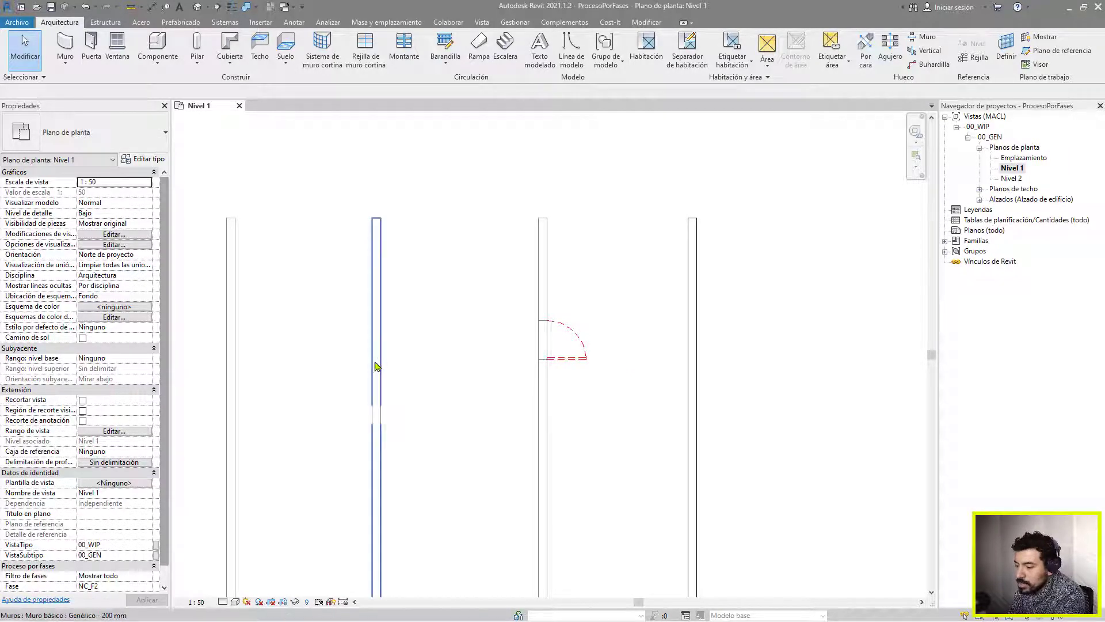
# Check the second wall's infill, then examine the walls and demolished door in the 3D view
pyautogui.click(377, 414)
pyautogui.press('Escape')
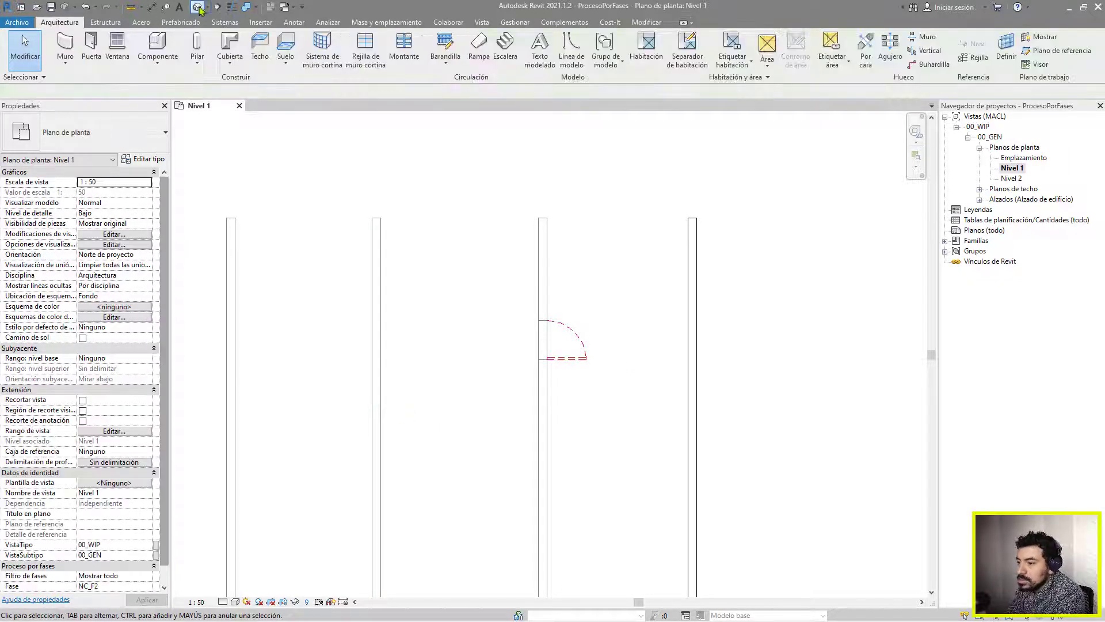
pyautogui.click(198, 7)
pyautogui.keyDown('shift'); pyautogui.moveTo(496, 384); pyautogui.dragTo(513, 278, button='middle'); pyautogui.keyUp('shift')
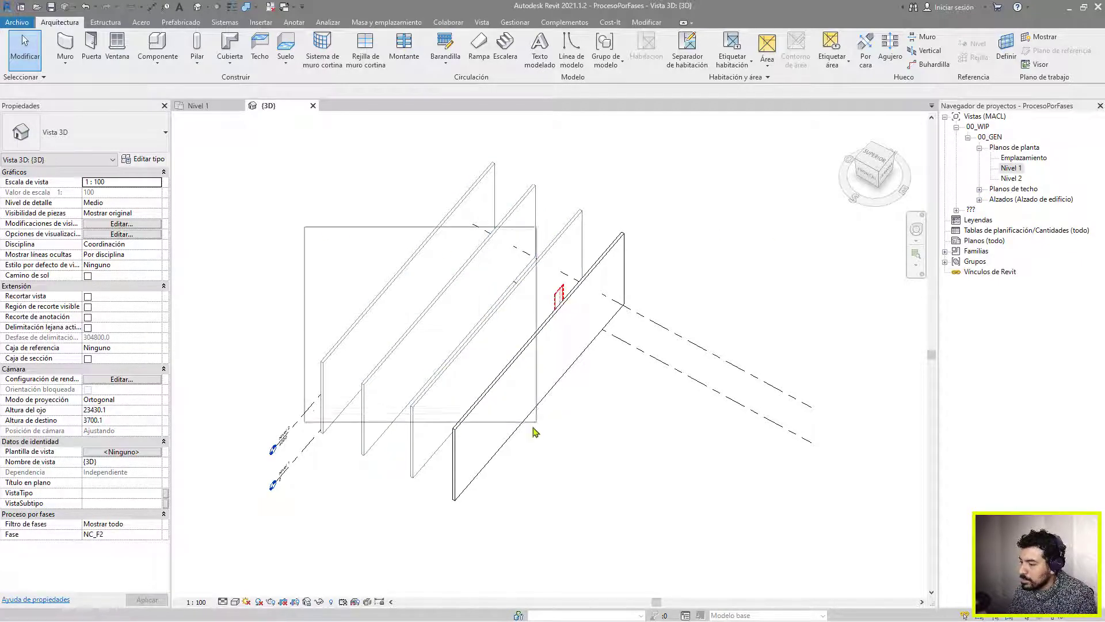
pyautogui.moveTo(356, 193); pyautogui.dragTo(663, 555)
# Return to the Nivel 1 plan and set its view phase to Modificación del Terreno
pyautogui.doubleClick(1016, 171)
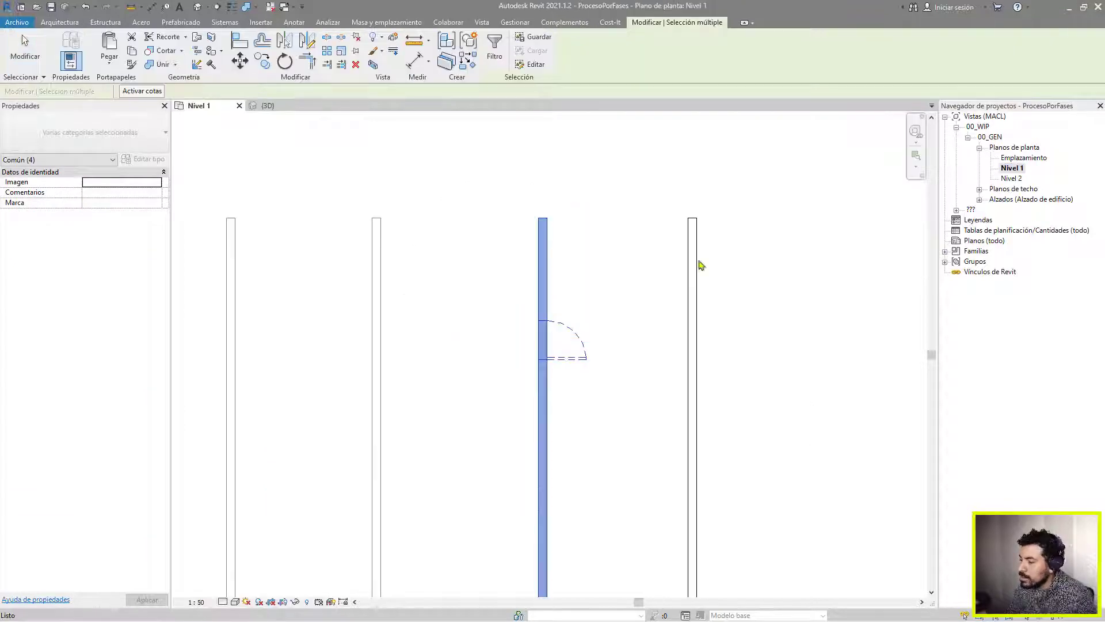
pyautogui.moveTo(446, 294); pyautogui.dragTo(469, 264, button='middle')
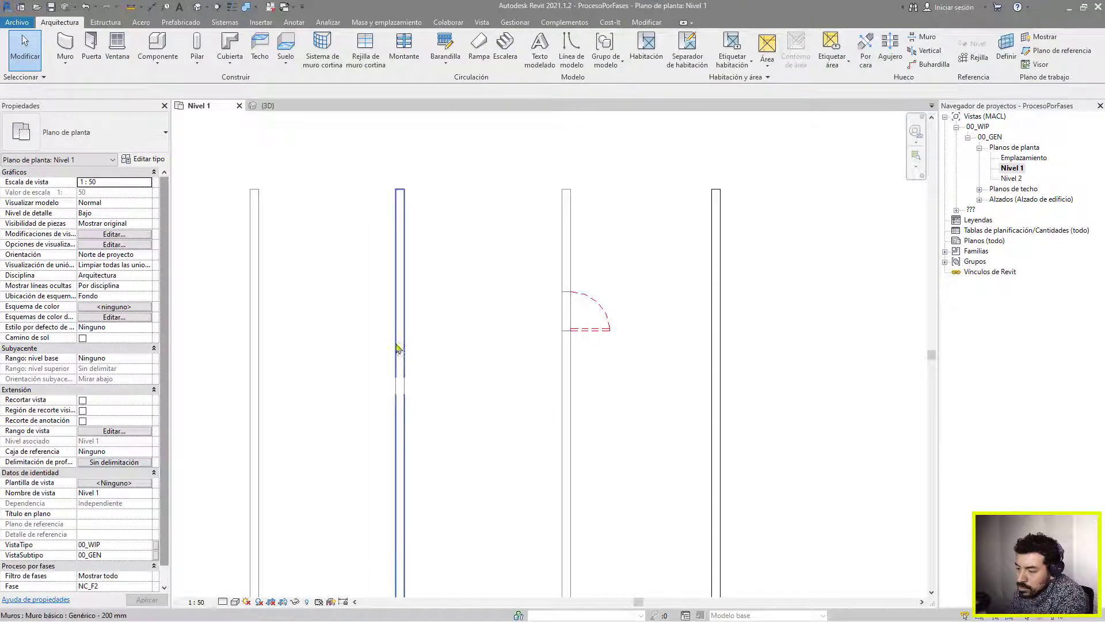
pyautogui.moveTo(252, 462); pyautogui.dragTo(289, 444, button='middle')
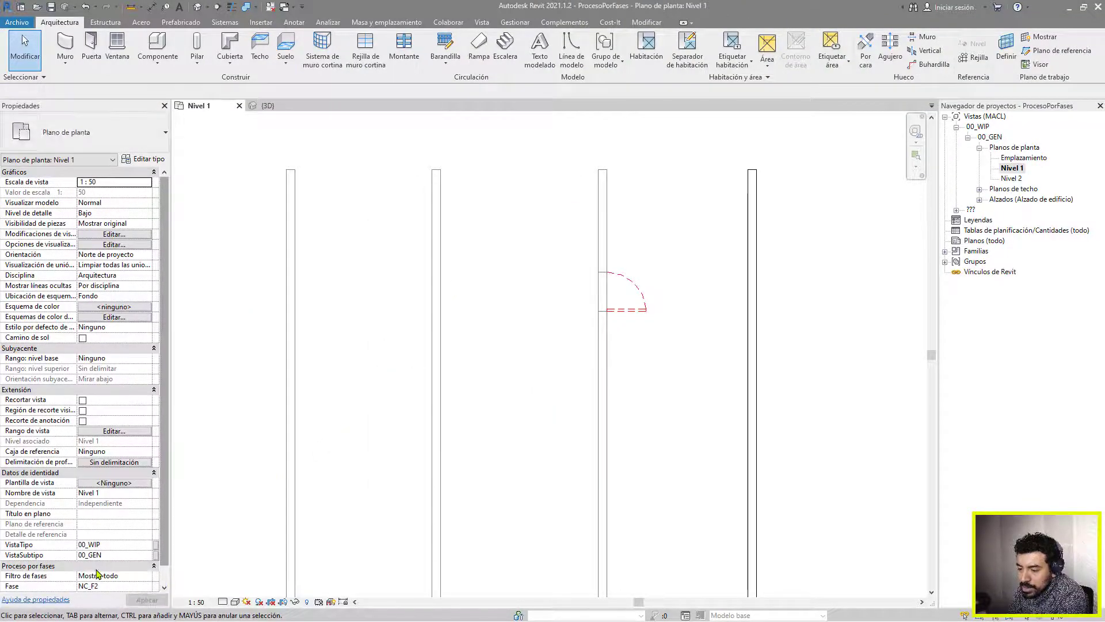
pyautogui.scroll(-1, 115, 585)
pyautogui.click(144, 576)
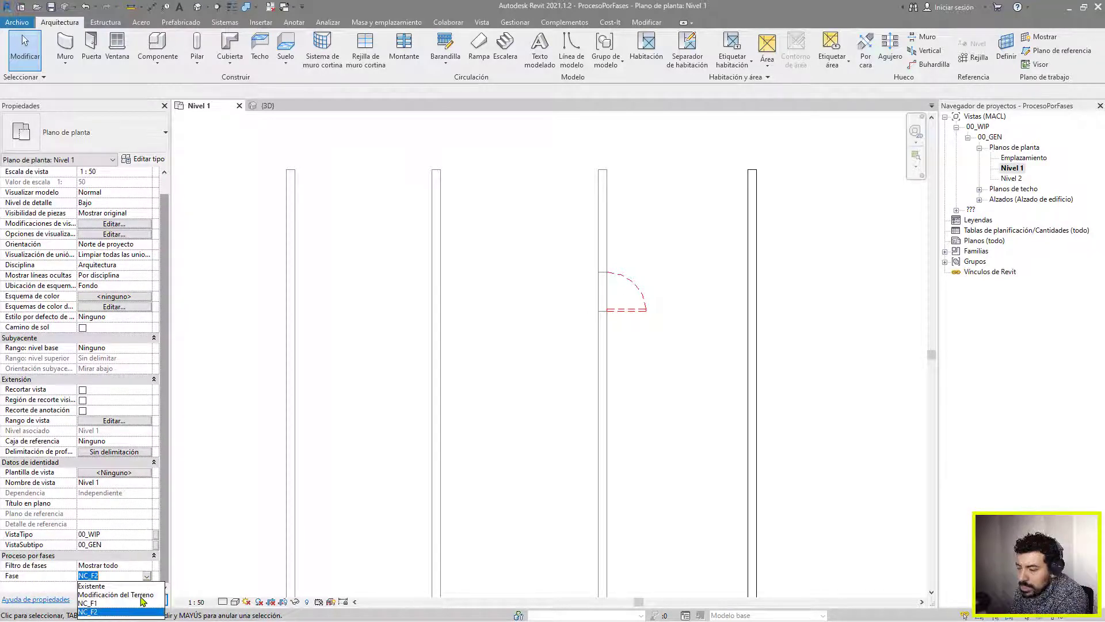
pyautogui.click(144, 592)
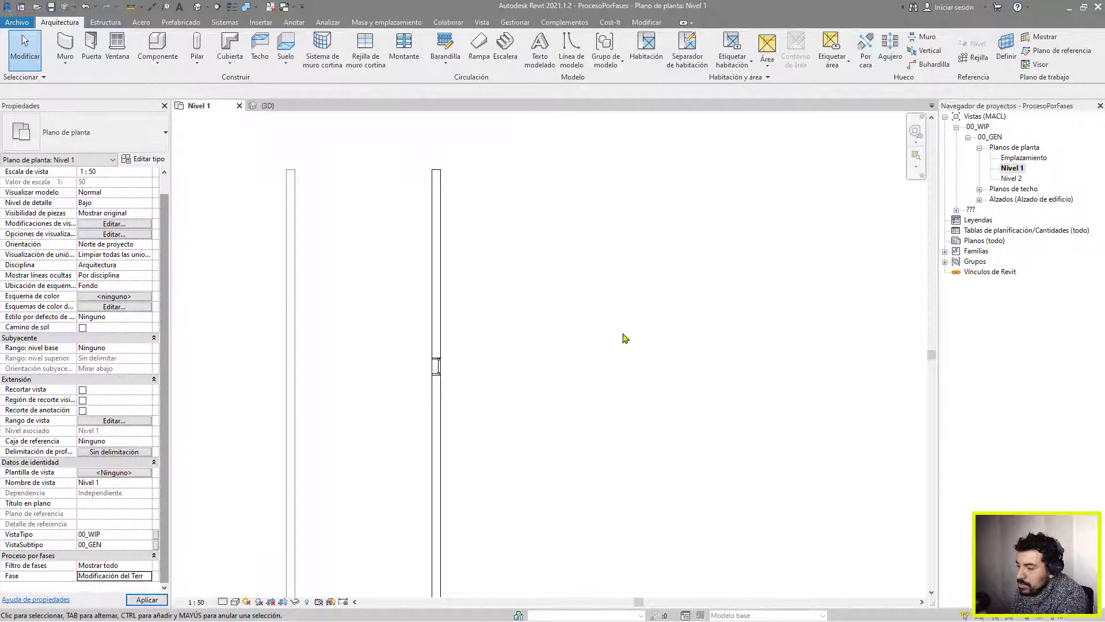
# Set the demolition phase of the window in the second wall to Ninguno
pyautogui.click(437, 368)
pyautogui.click(156, 265)
pyautogui.click(156, 265)
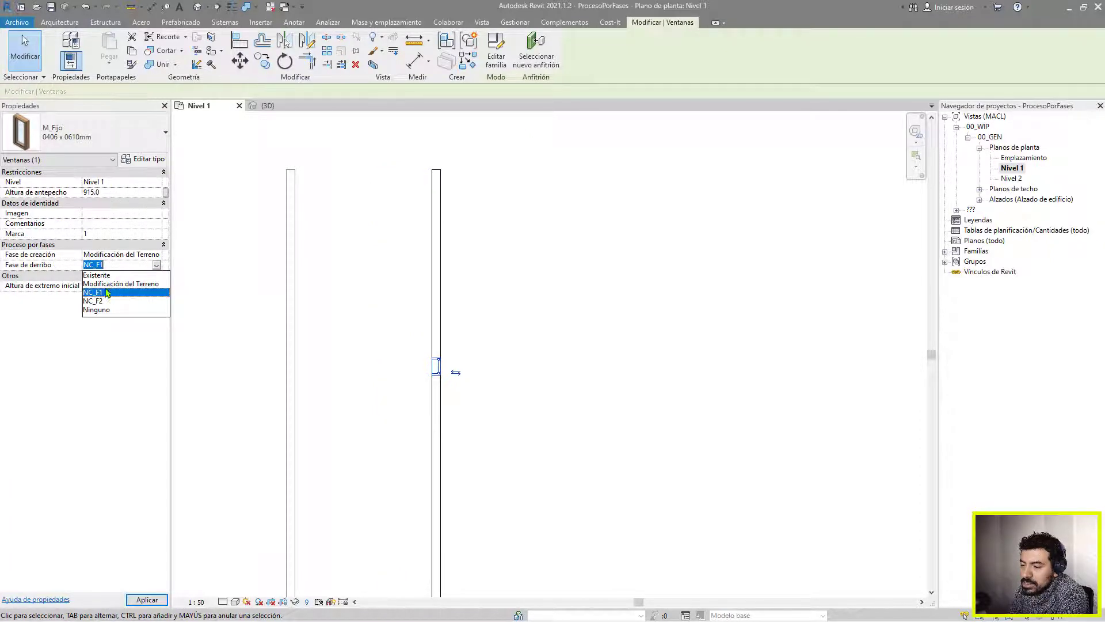
pyautogui.click(97, 309)
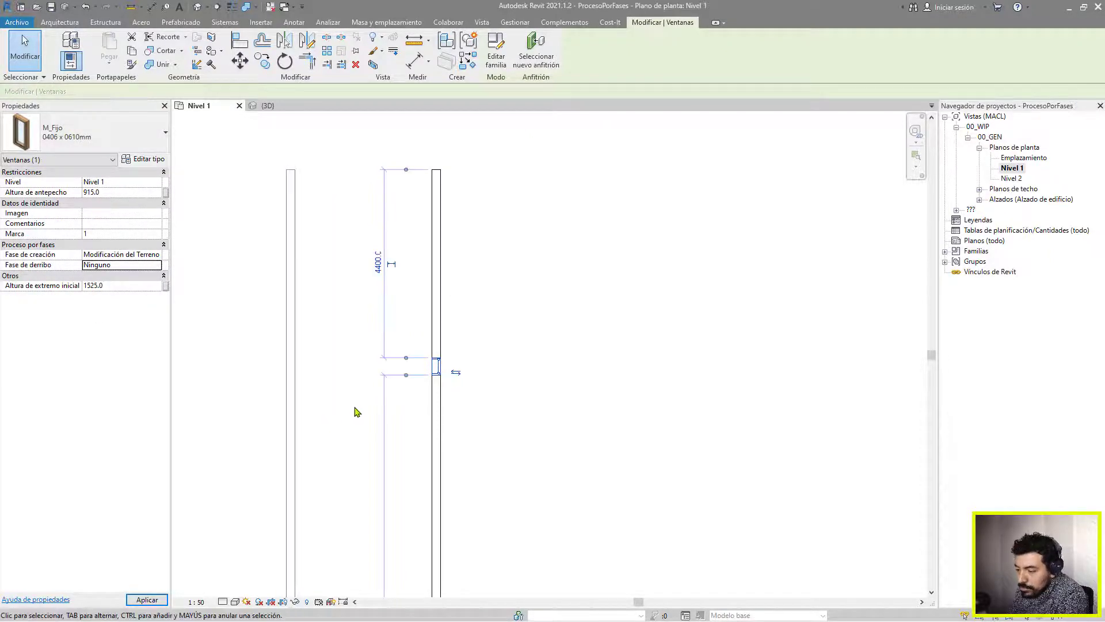
pyautogui.click(353, 413)
# Set the Nivel 1 view phase to NC_F2 and review all four walls
pyautogui.click(146, 585)
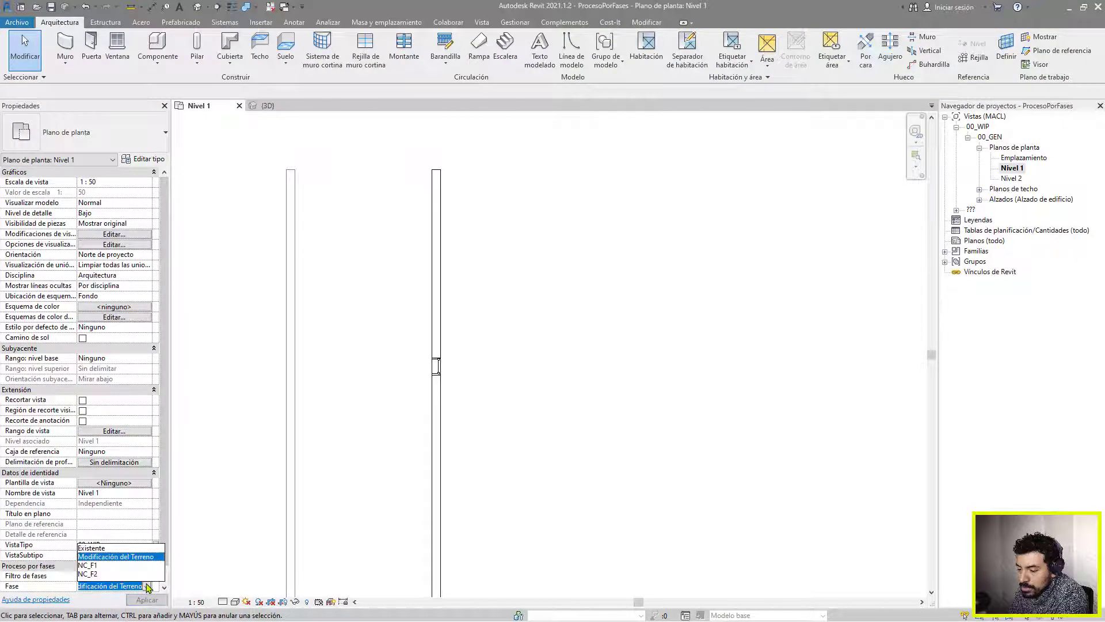
pyautogui.click(110, 578)
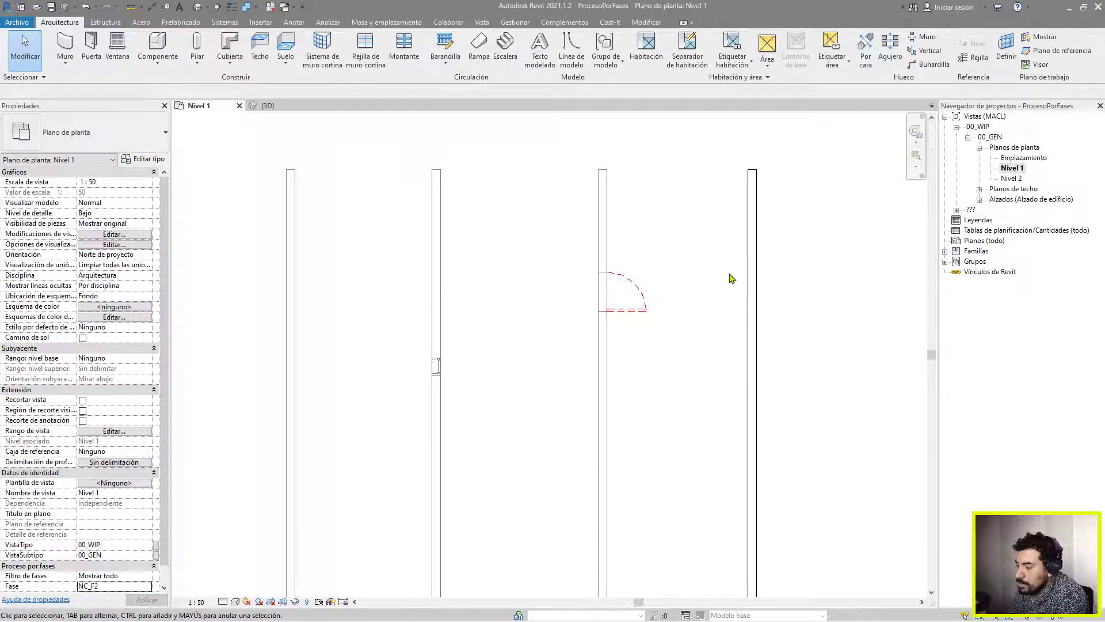
pyautogui.scroll(-4, 535, 288)
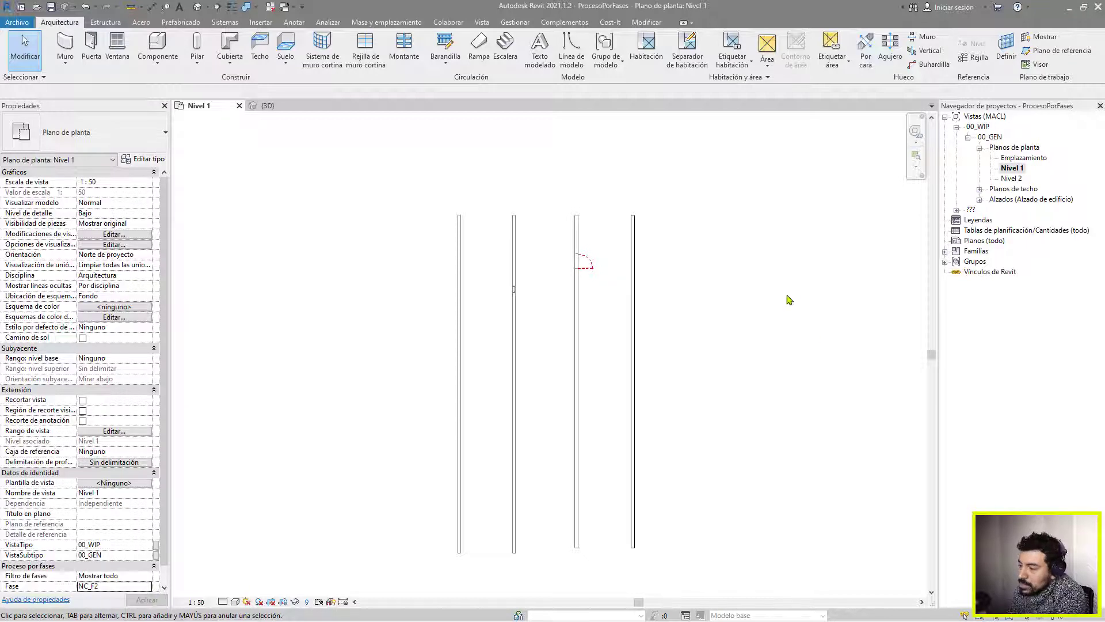
# Switch the Nivel 1 view phase to Existente and examine the plan
pyautogui.click(150, 587)
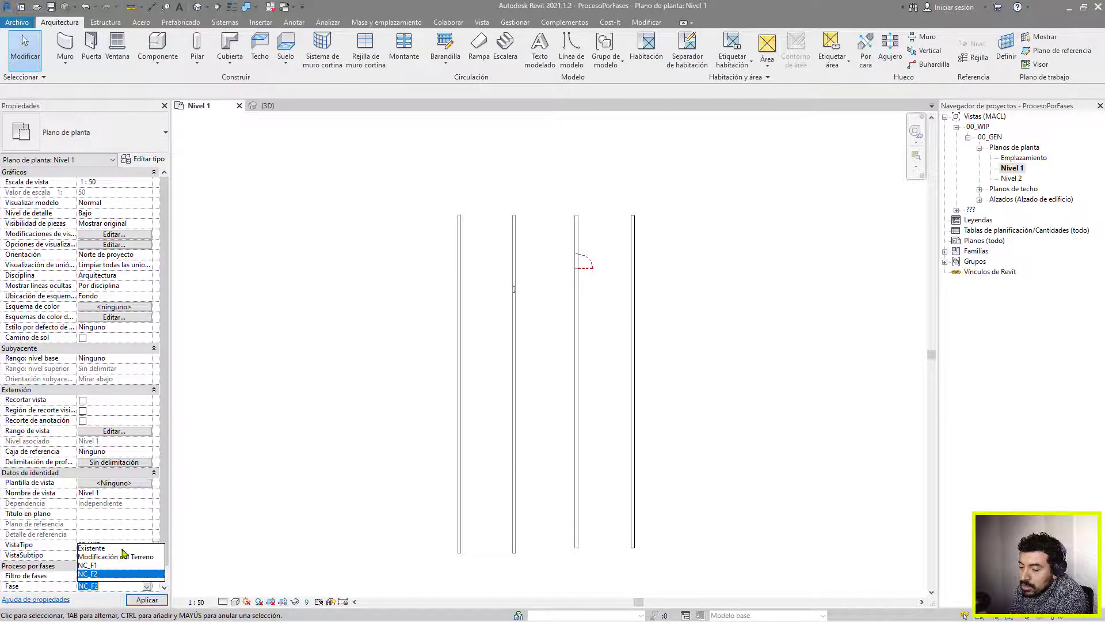
pyautogui.click(122, 553)
pyautogui.scroll(1, 385, 283)
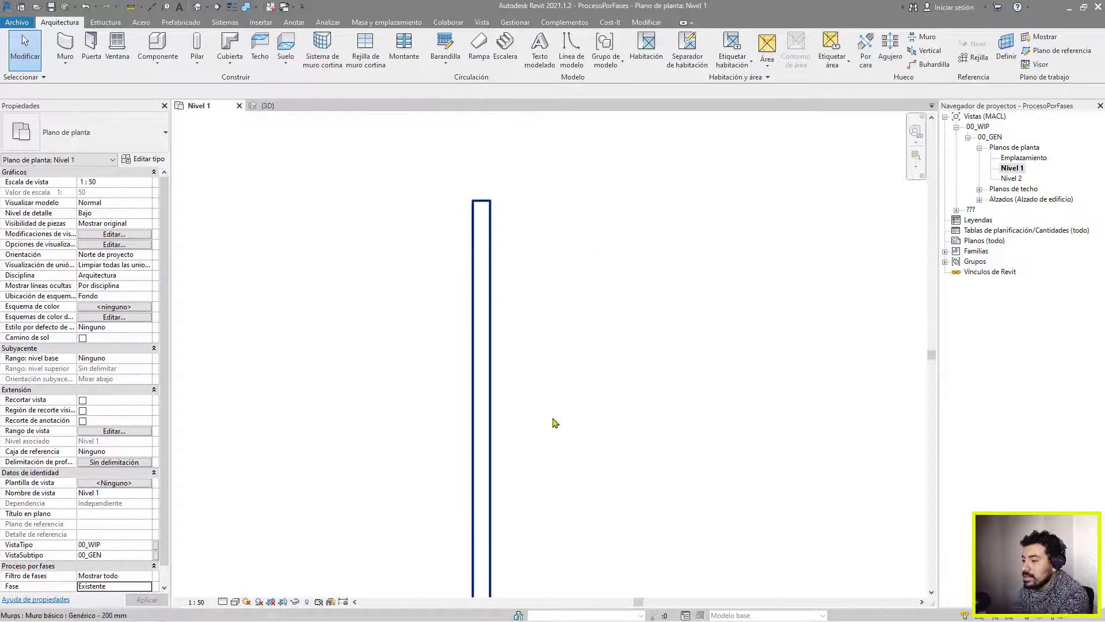
pyautogui.scroll(-1, 627, 312)
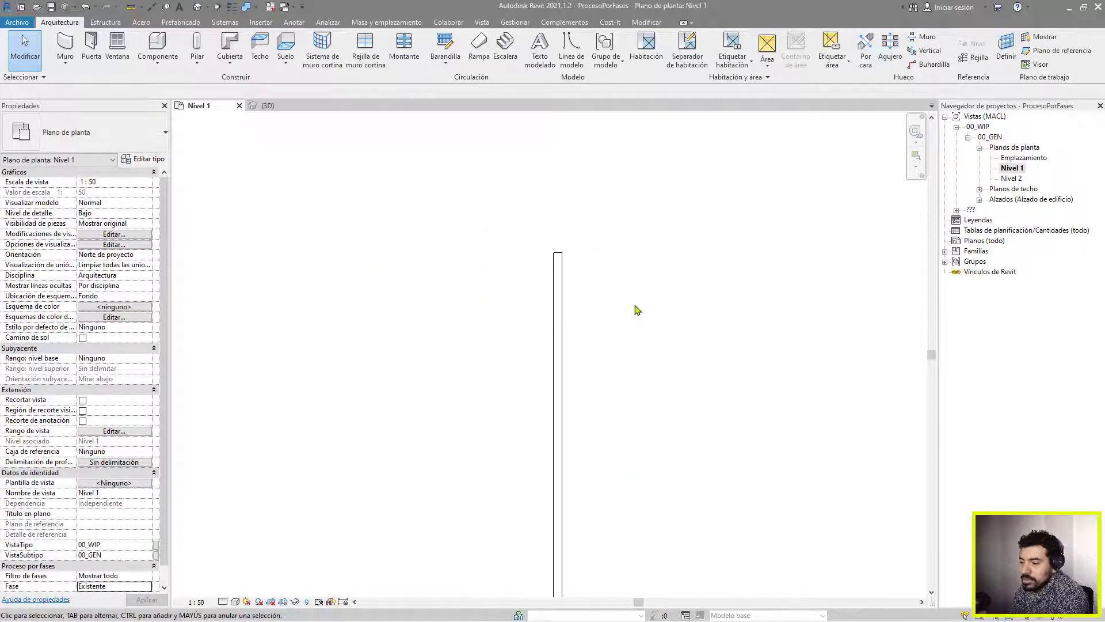
# Show the Nivel 1 plan in the Modificación del Terreno phase and then in NC_F1, and reopen the phase choices
pyautogui.click(150, 587)
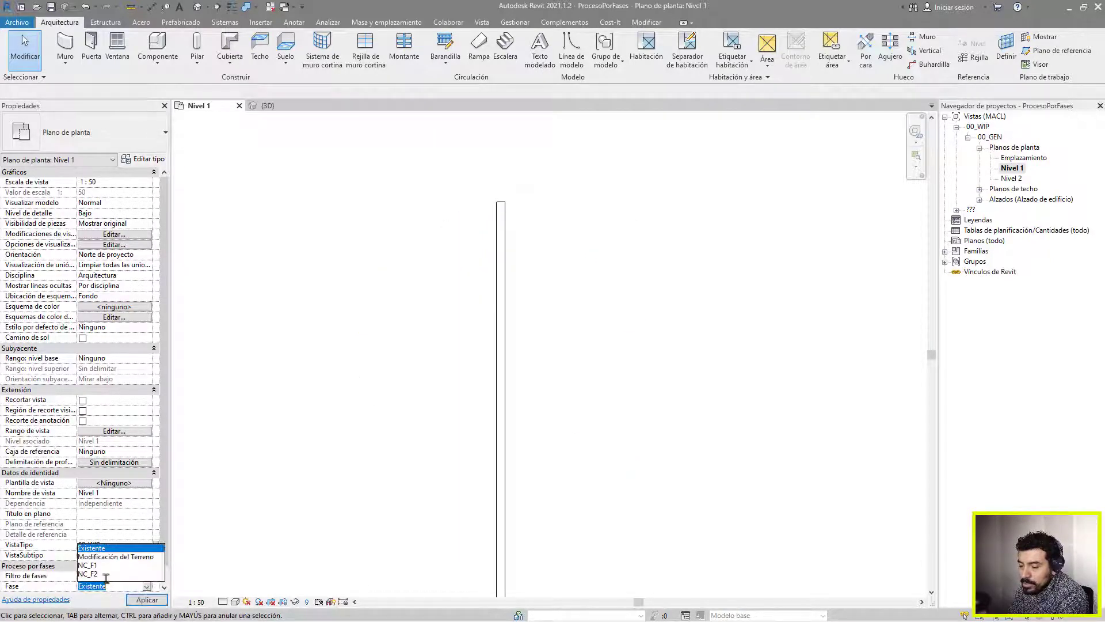
pyautogui.click(109, 560)
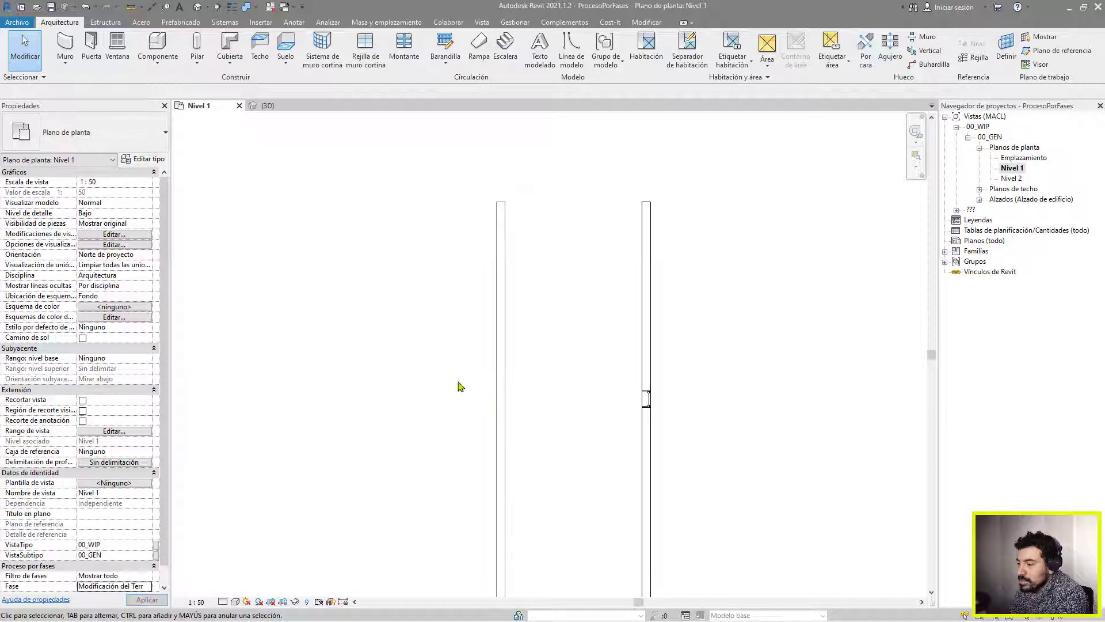
pyautogui.click(145, 587)
pyautogui.click(103, 576)
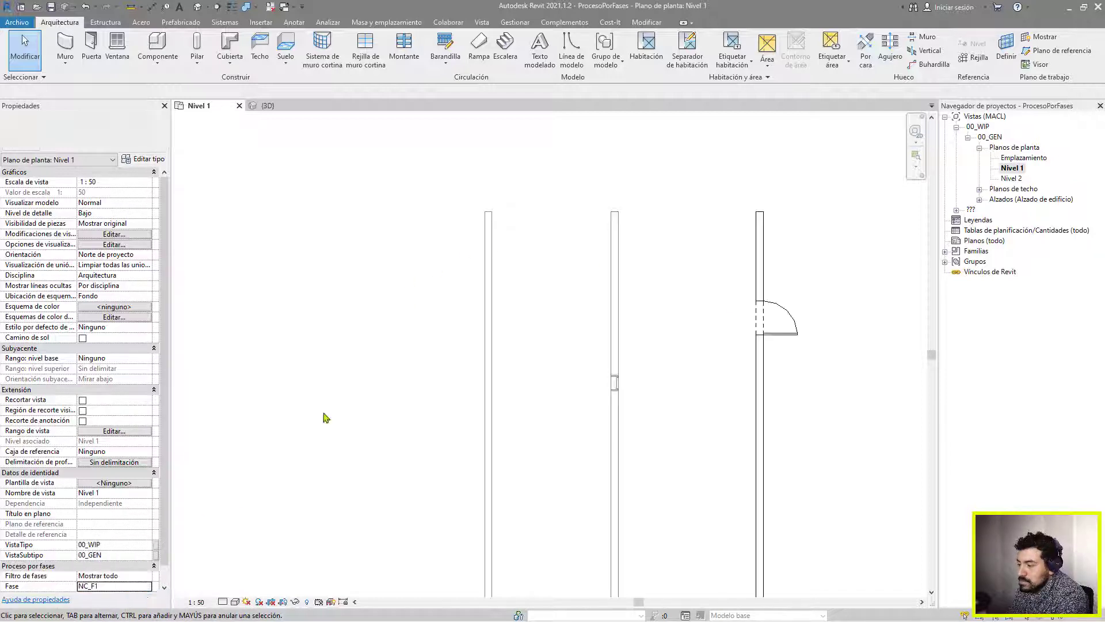
pyautogui.click(115, 586)
pyautogui.click(147, 586)
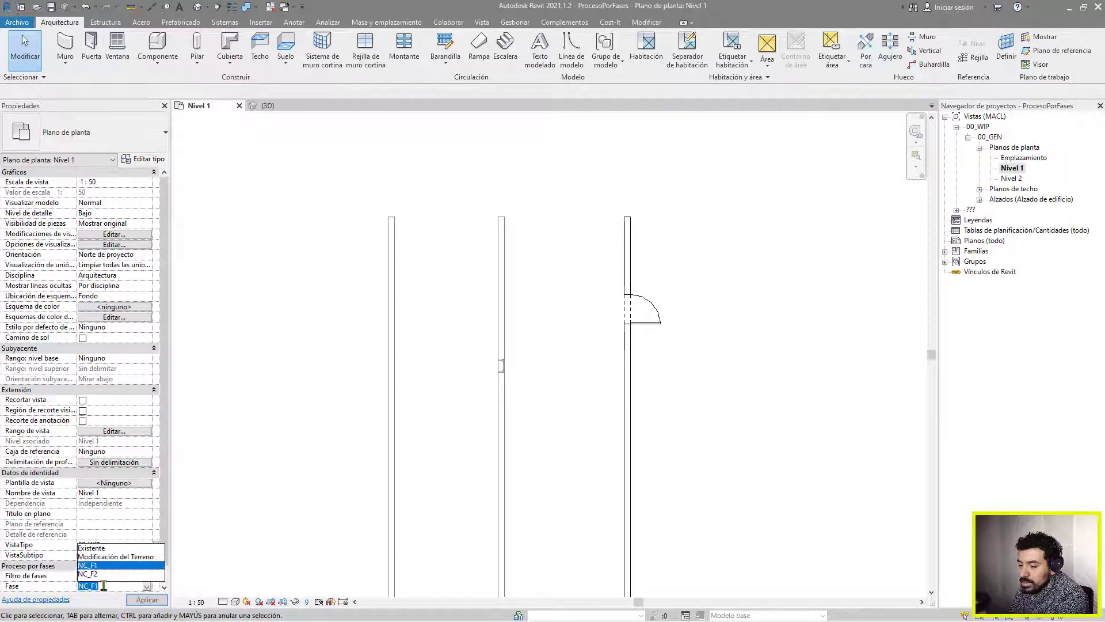
# Set the Nivel 1 view's phase to NC_F2 and delete all the walls together with their door and window
pyautogui.click(89, 573)
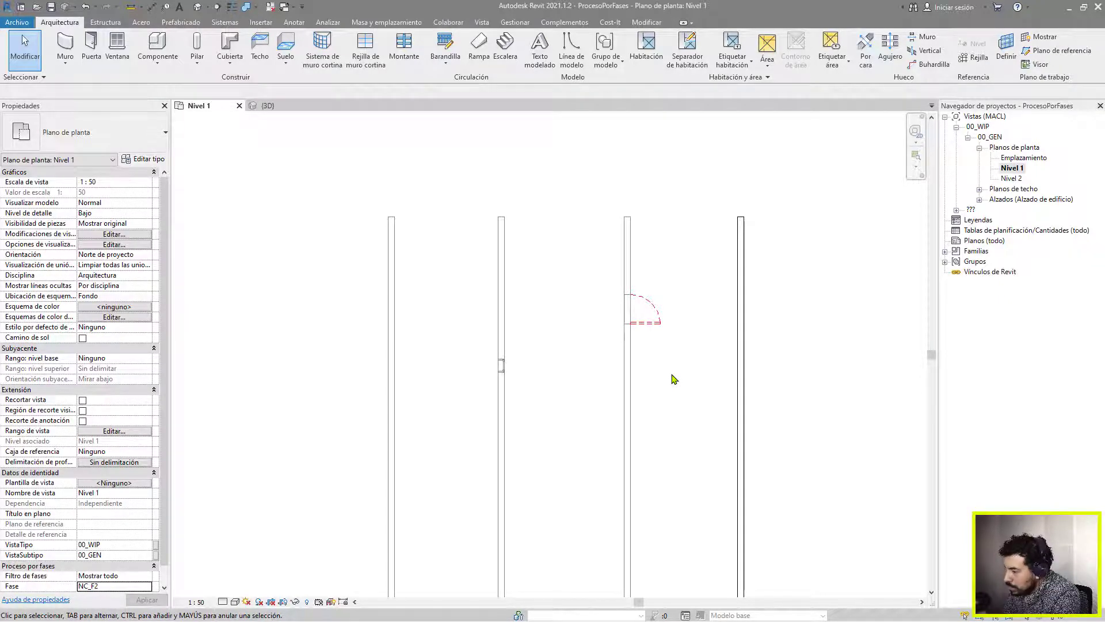
pyautogui.scroll(-4, 673, 378)
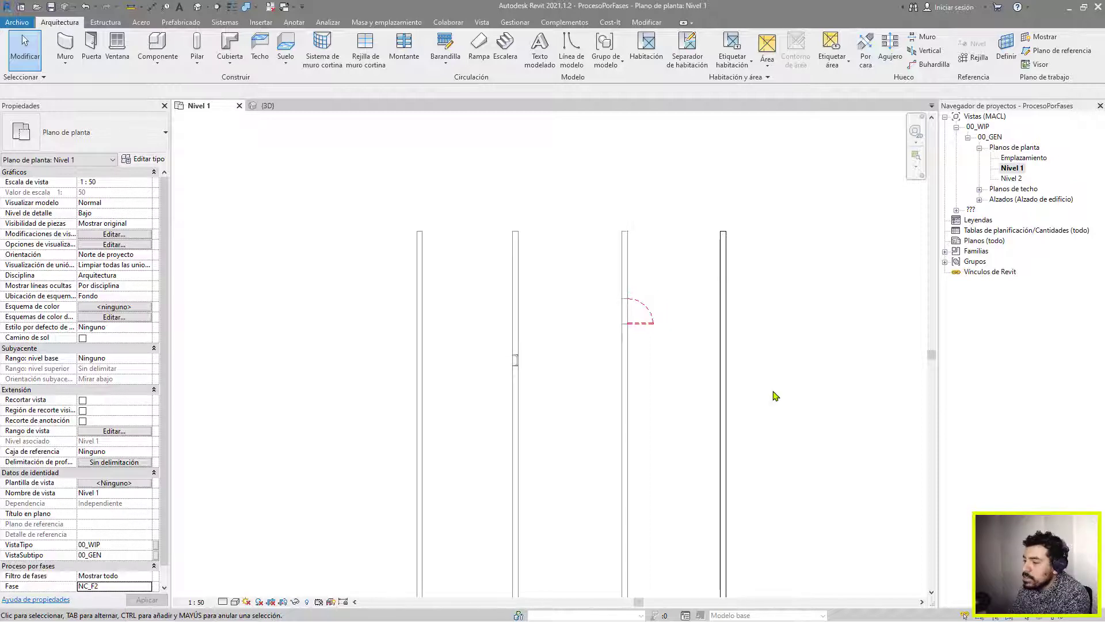
pyautogui.moveTo(725, 320); pyautogui.dragTo(712, 387, button='middle')
pyautogui.scroll(1, 717, 360)
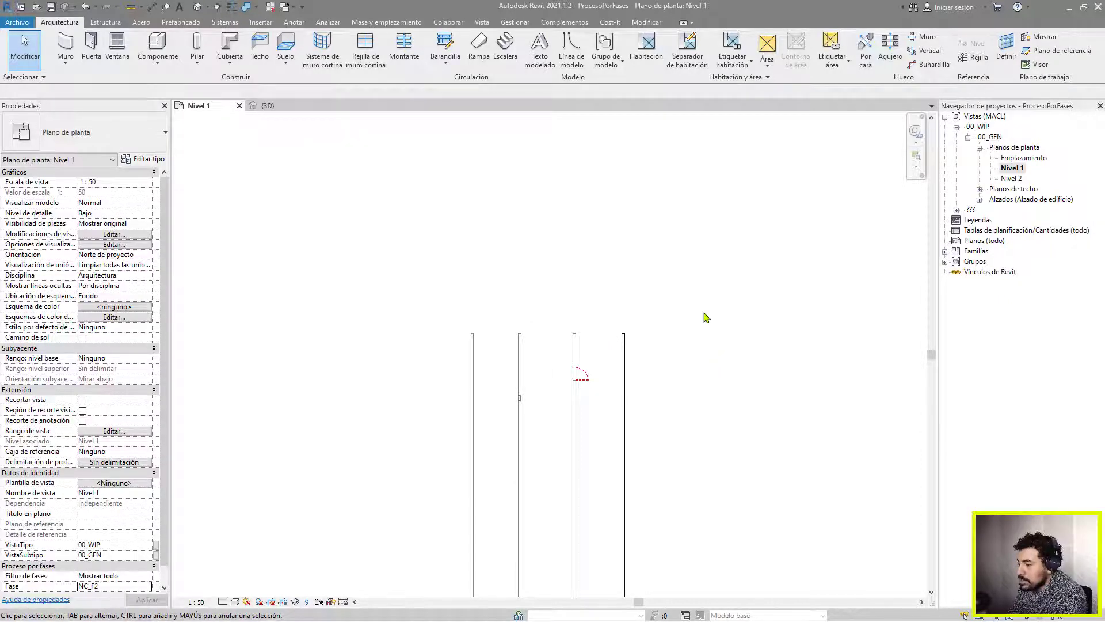
pyautogui.moveTo(739, 292); pyautogui.dragTo(387, 455)
pyautogui.press('Delete')
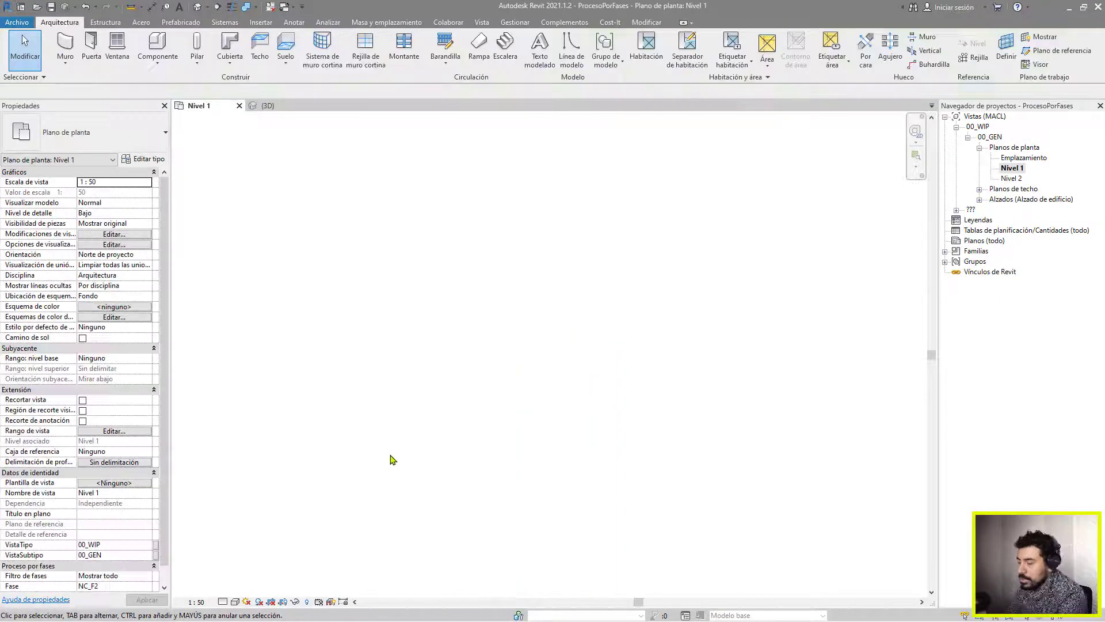
# Set the phase of the Nivel 1 floor plan to Existente
pyautogui.scroll(-1, 122, 572)
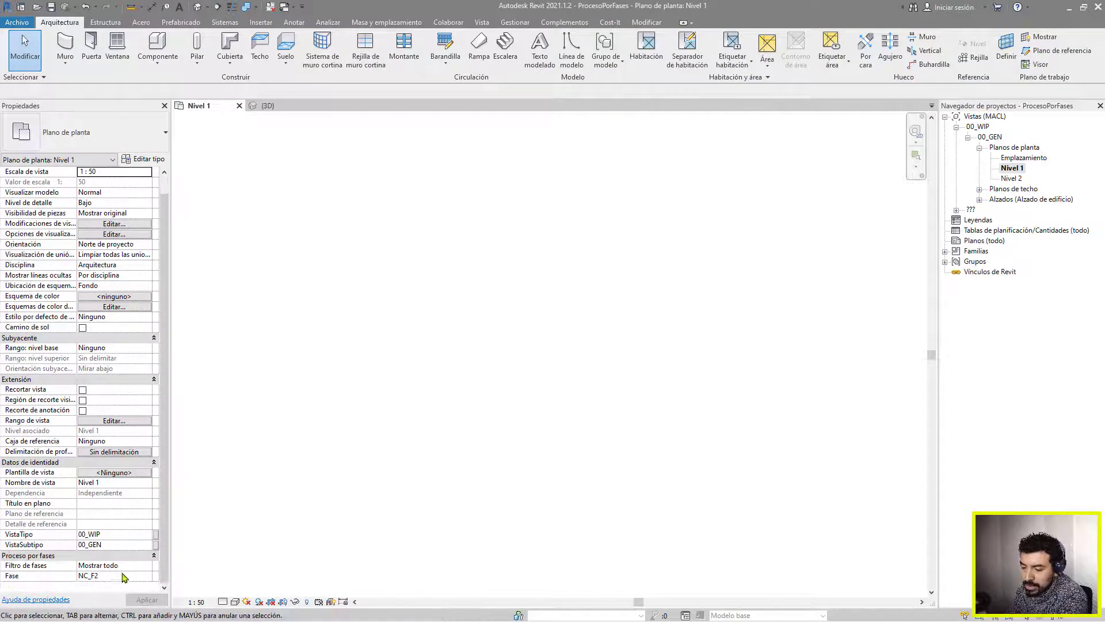
pyautogui.click(144, 577)
pyautogui.click(148, 575)
pyautogui.click(101, 586)
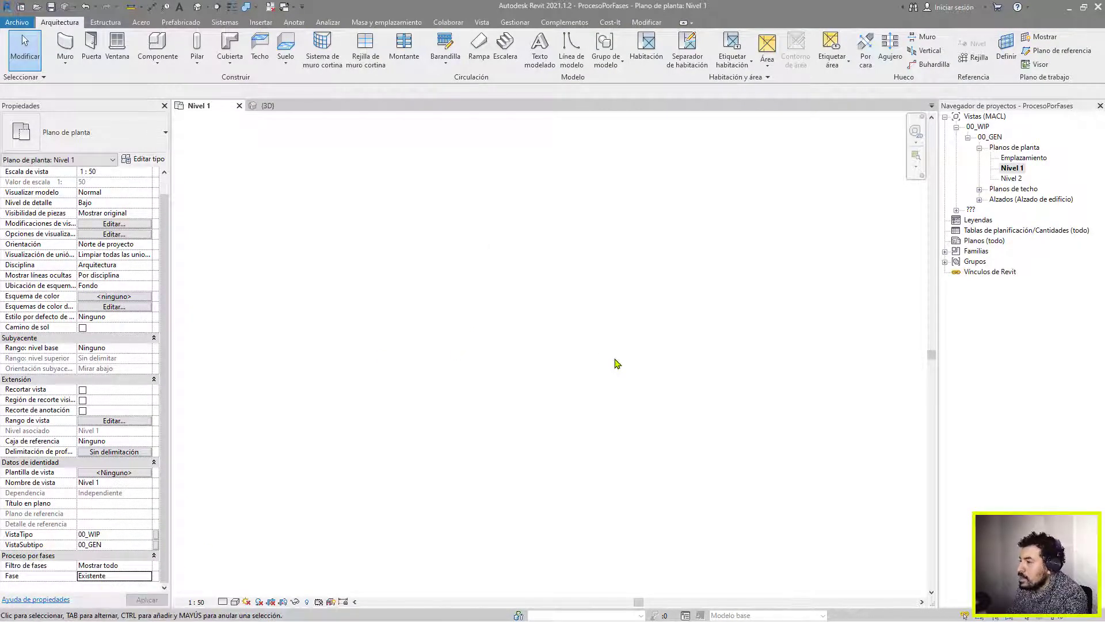
# Open the Emplazamiento floor plan for site modelling
pyautogui.doubleClick(1009, 158)
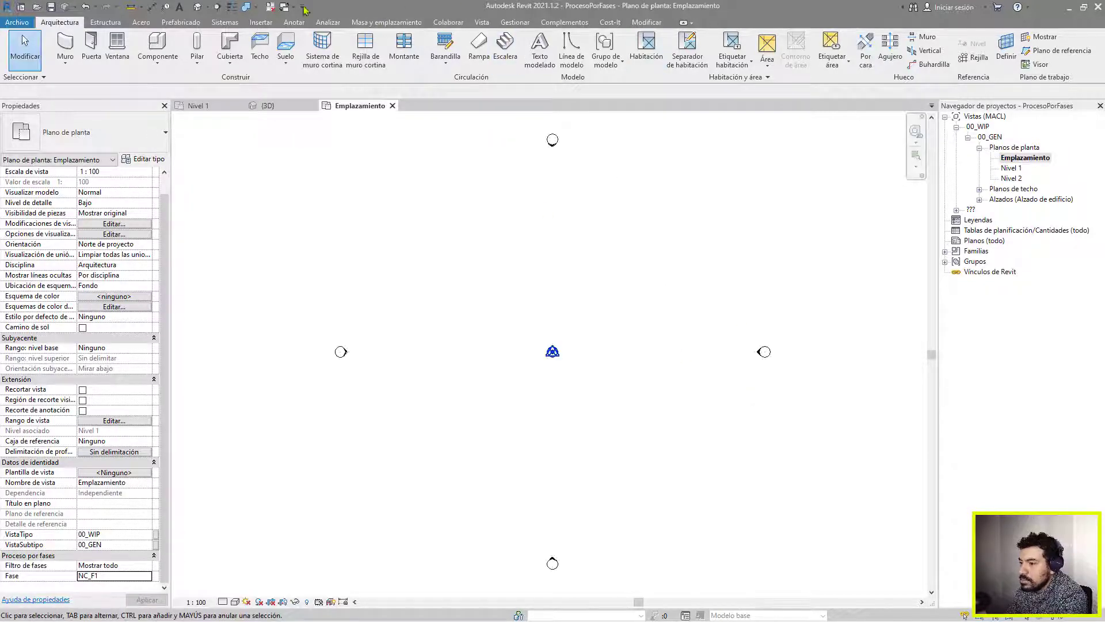
pyautogui.click(401, 23)
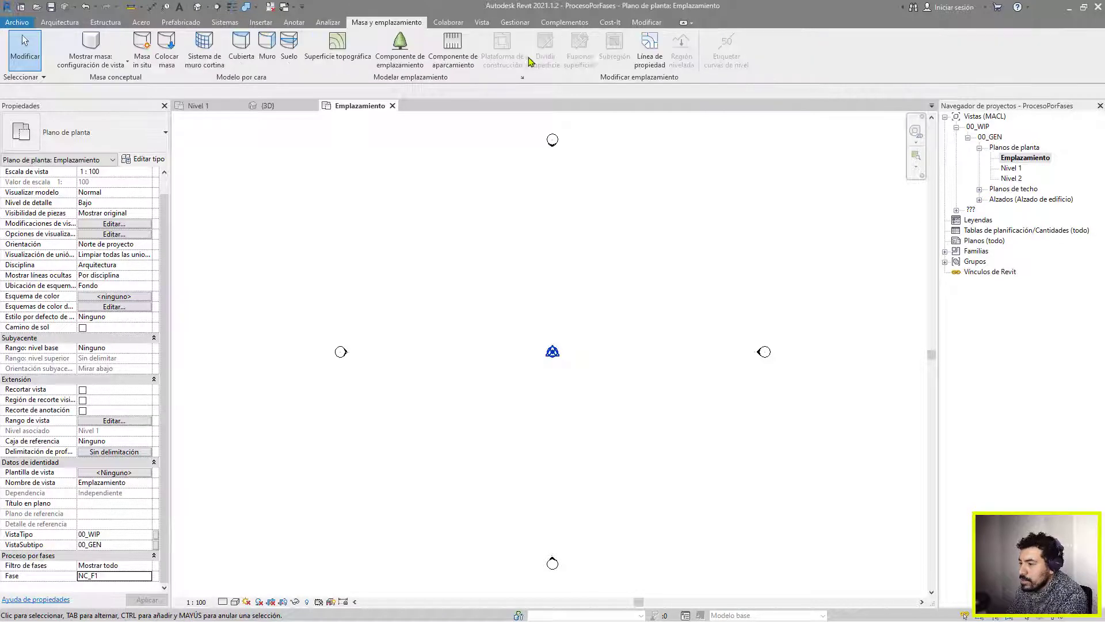
pyautogui.click(322, 46)
pyautogui.click(432, 283)
pyautogui.click(731, 280)
pyautogui.click(175, 90)
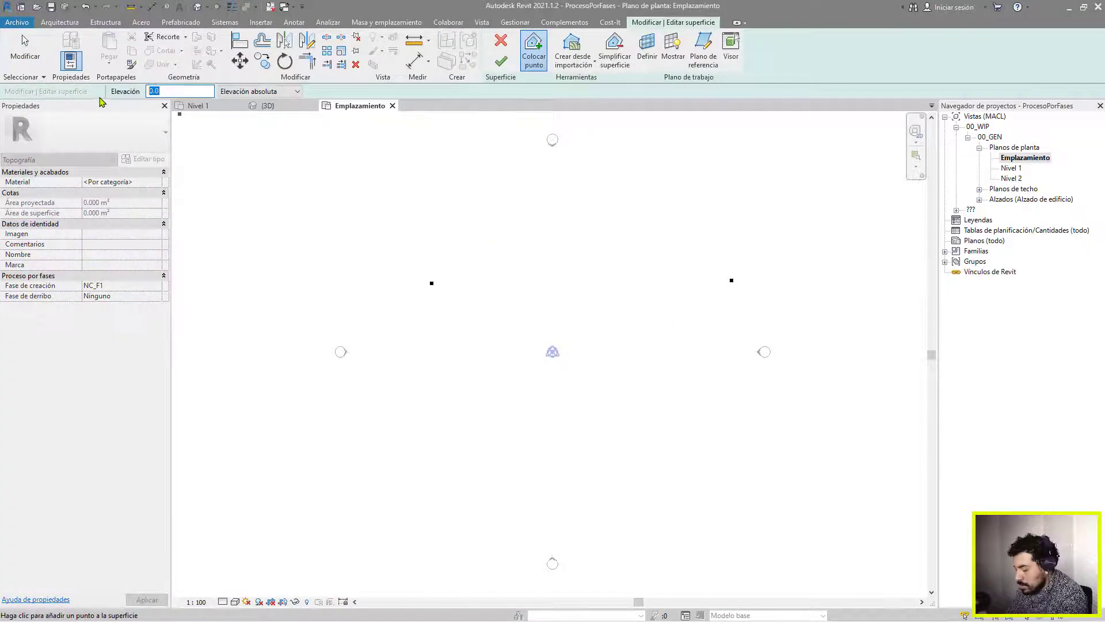
pyautogui.click(501, 40)
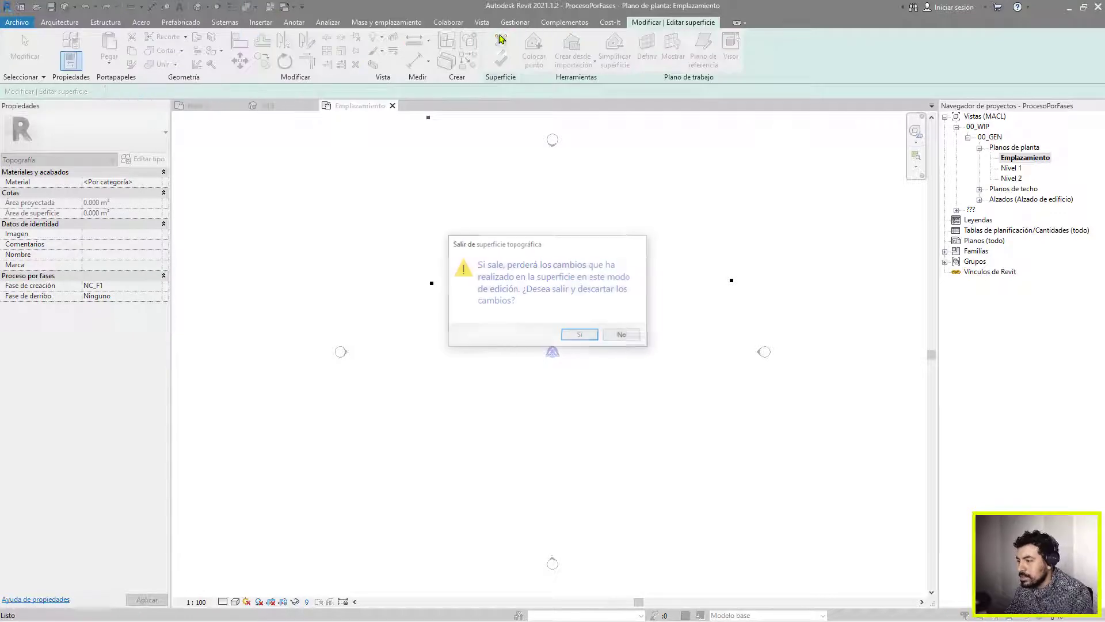
pyautogui.click(581, 335)
# Set the project's length units to Metros with rounding to 2 decimal places
pyautogui.press('u')
pyautogui.press('n')
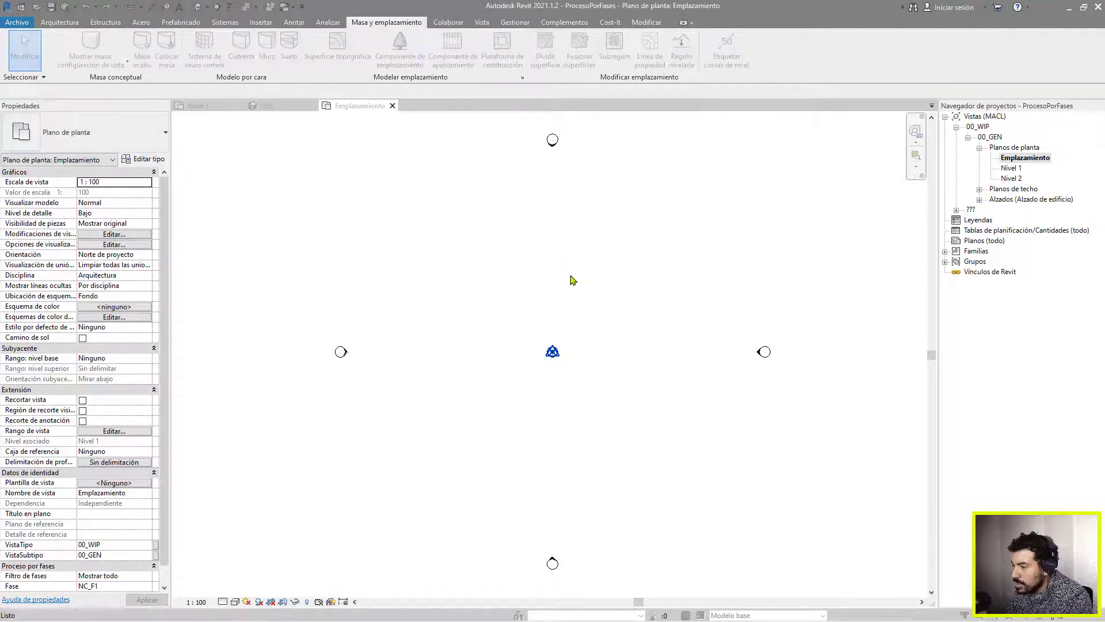
pyautogui.click(576, 244)
pyautogui.click(774, 194)
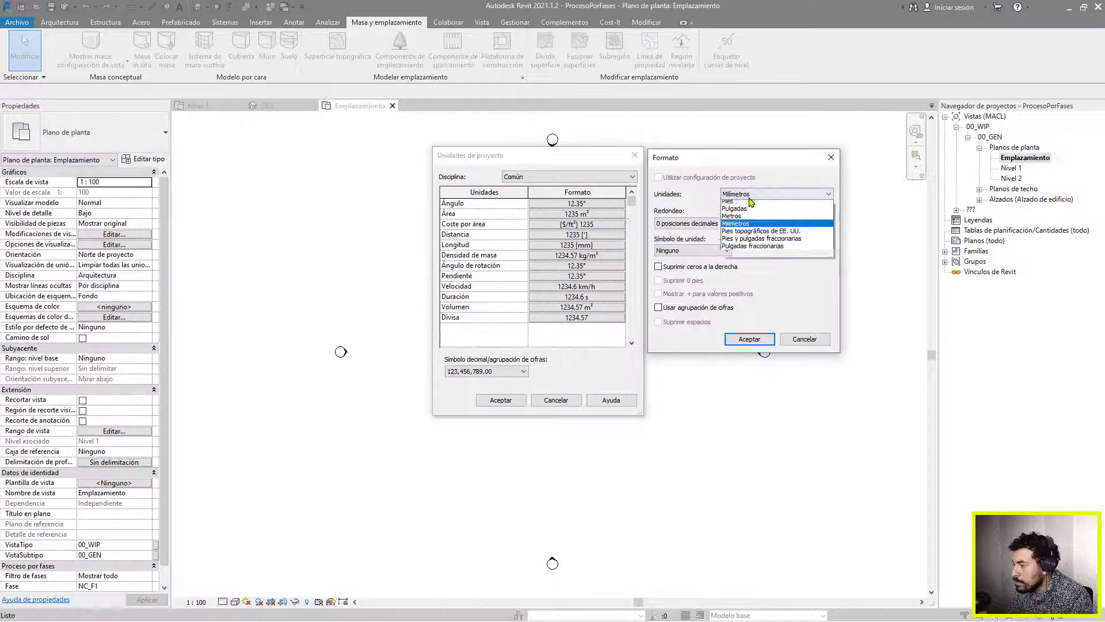
pyautogui.click(750, 235)
pyautogui.click(724, 224)
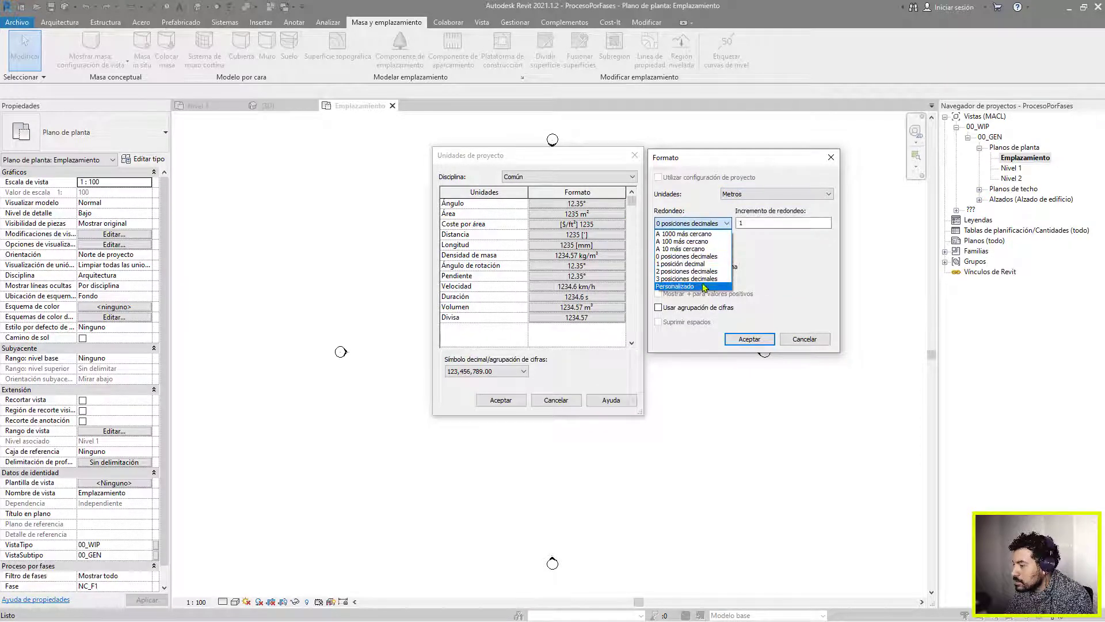
pyautogui.click(713, 271)
pyautogui.click(748, 339)
pyautogui.click(500, 400)
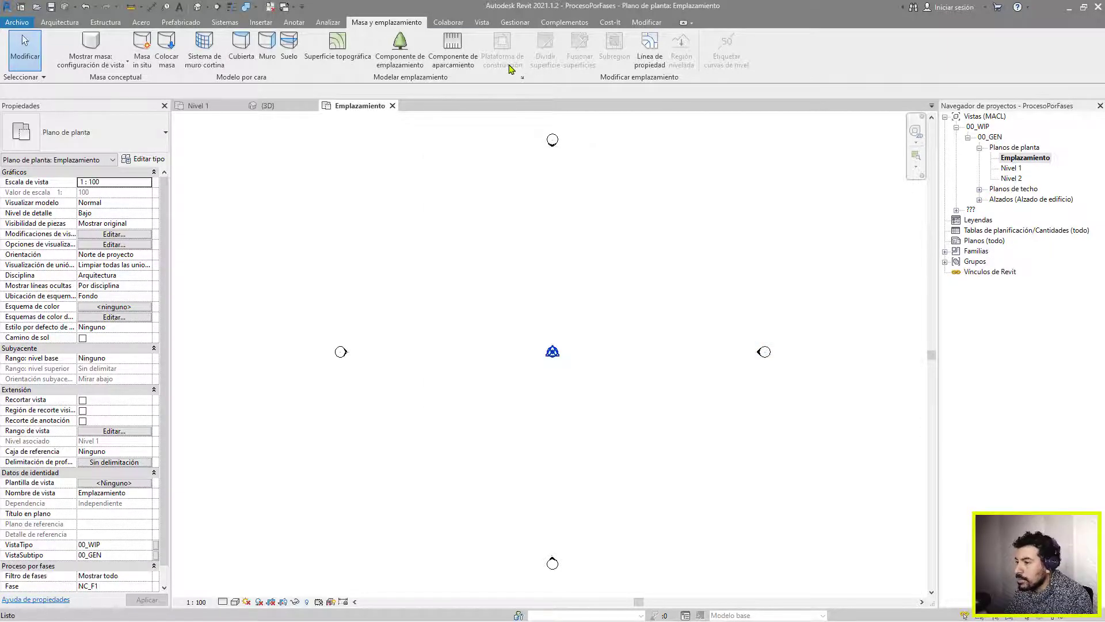
# Create a sloping four-point toposurface with its two upper points at elevation 0 and its two lower points at elevation 10 m
pyautogui.click(337, 46)
pyautogui.click(693, 231)
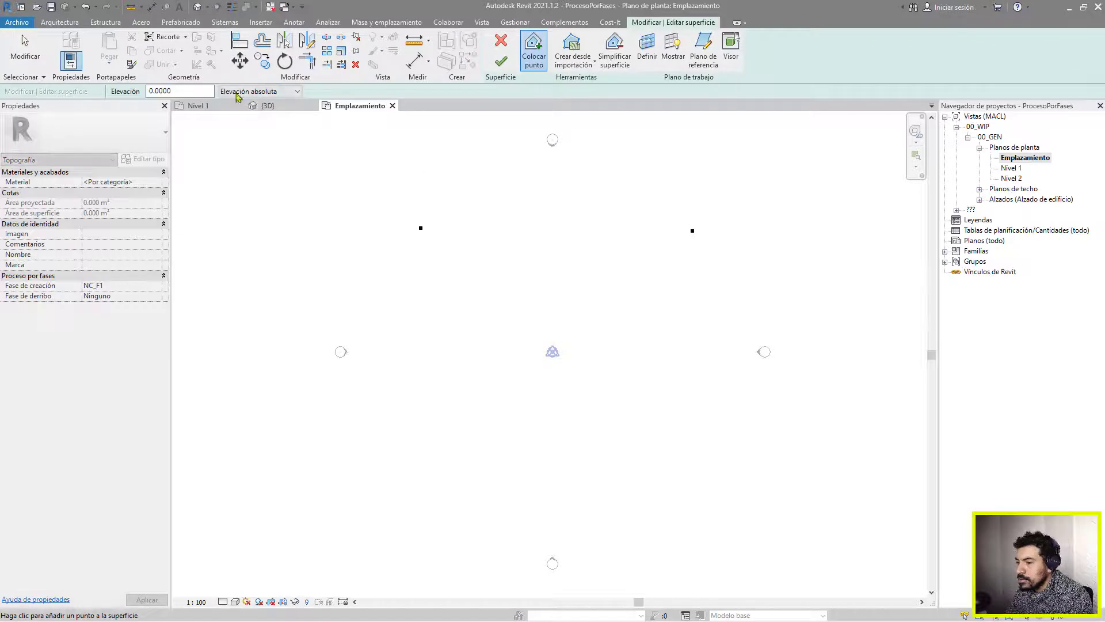
pyautogui.write('10')
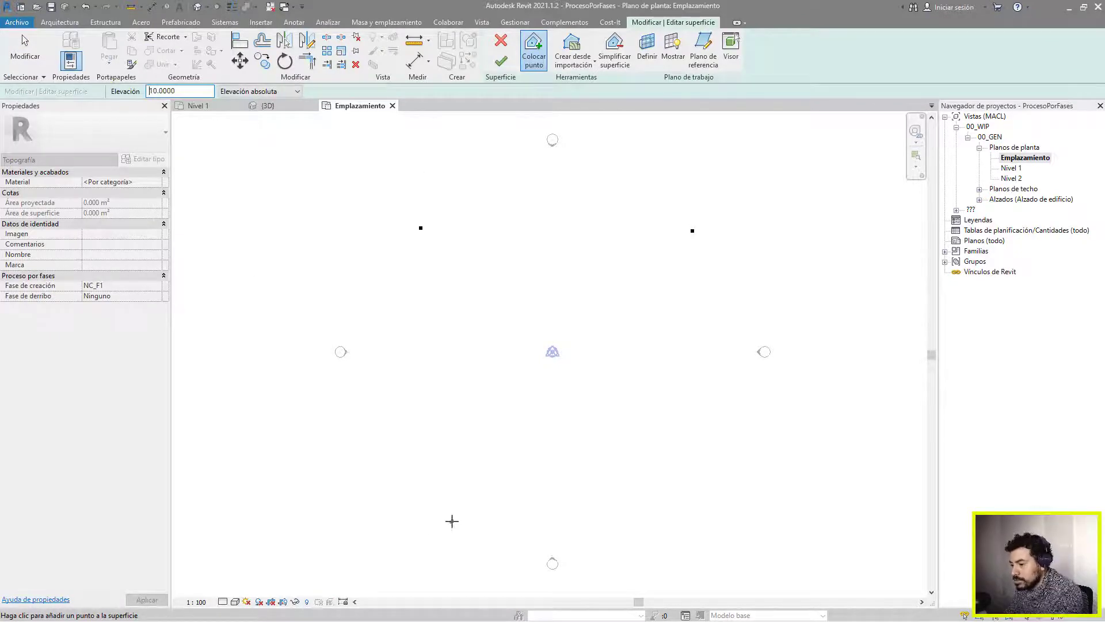
pyautogui.click(427, 473)
pyautogui.click(707, 474)
pyautogui.click(500, 61)
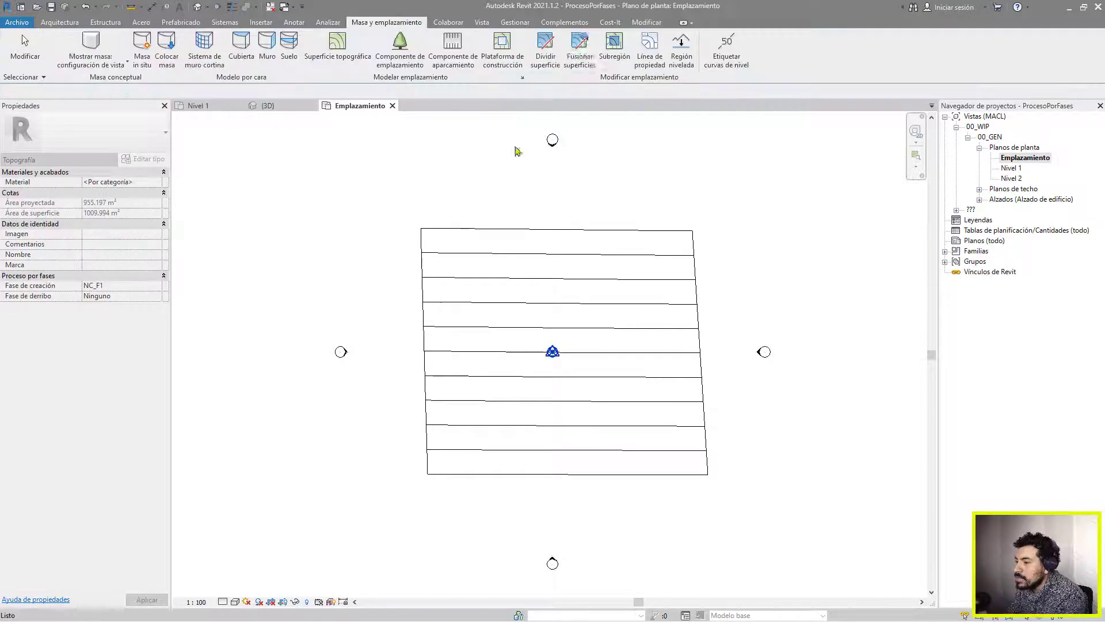
# Show the toposurface in the 3D view with the Colores coherentes visual style
pyautogui.click(198, 8)
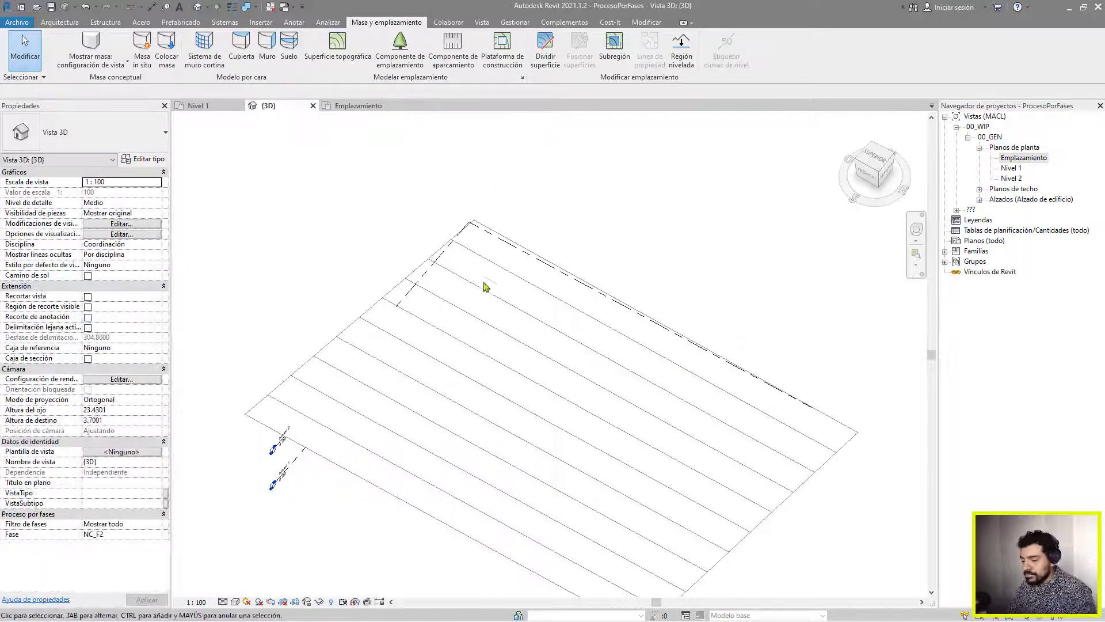
pyautogui.click(235, 601)
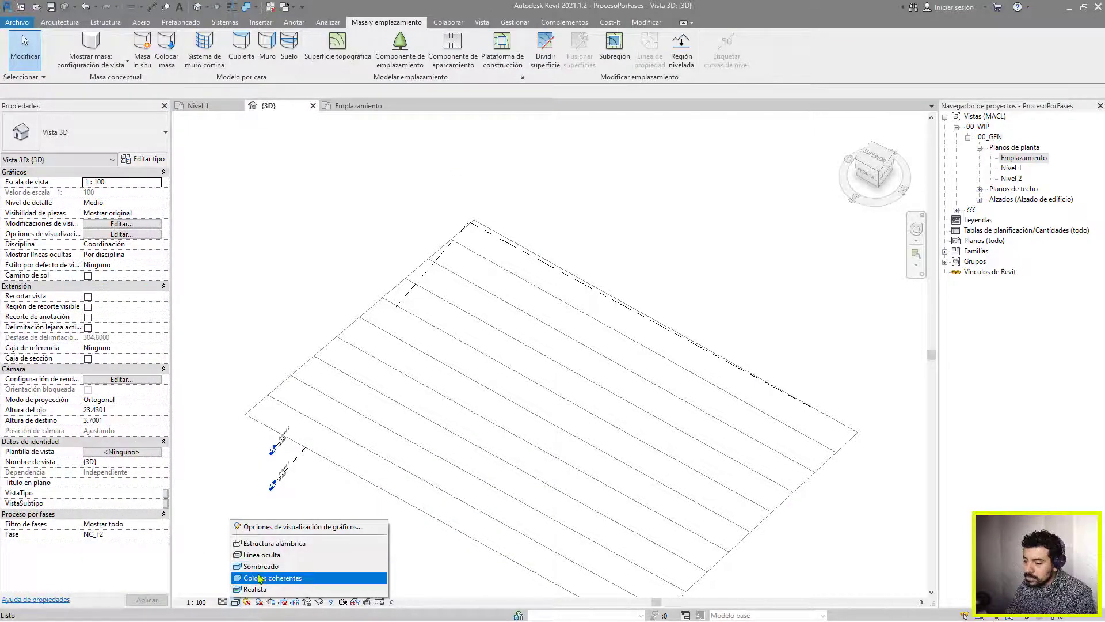
pyautogui.click(270, 572)
pyautogui.click(236, 601)
pyautogui.click(270, 580)
pyautogui.keyDown('shift'); pyautogui.moveTo(414, 491); pyautogui.dragTo(379, 236, button='middle'); pyautogui.keyUp('shift')
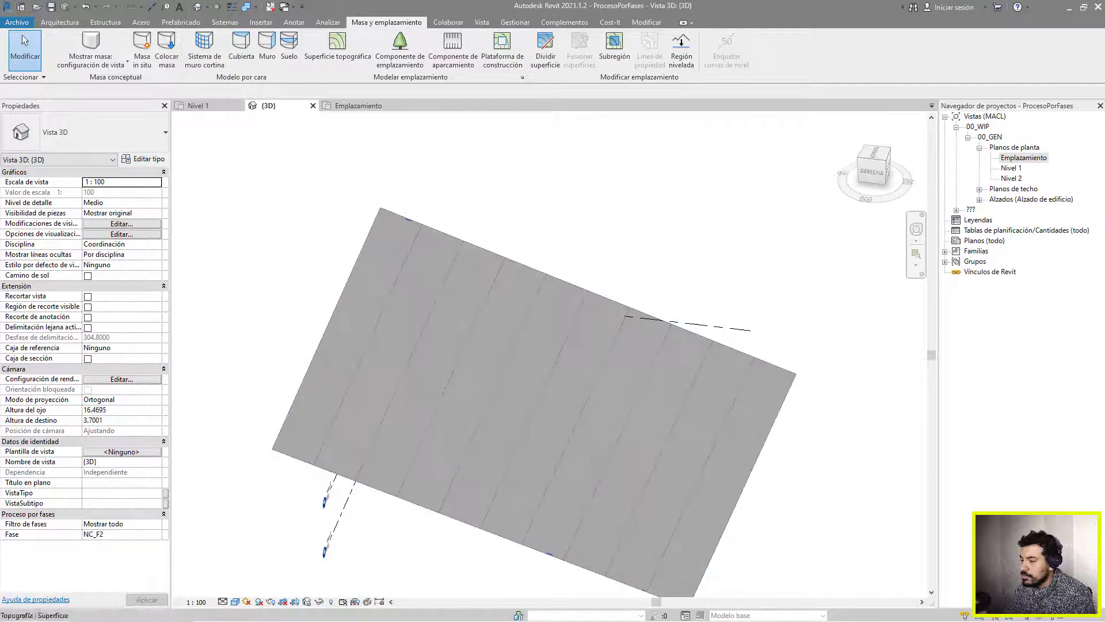
# Set the toposurface's creation phase to Existente, keeping its demolition phase as Ninguno, and inspect it in 3D
pyautogui.click(400, 218)
pyautogui.moveTo(437, 326); pyautogui.dragTo(449, 258, button='middle')
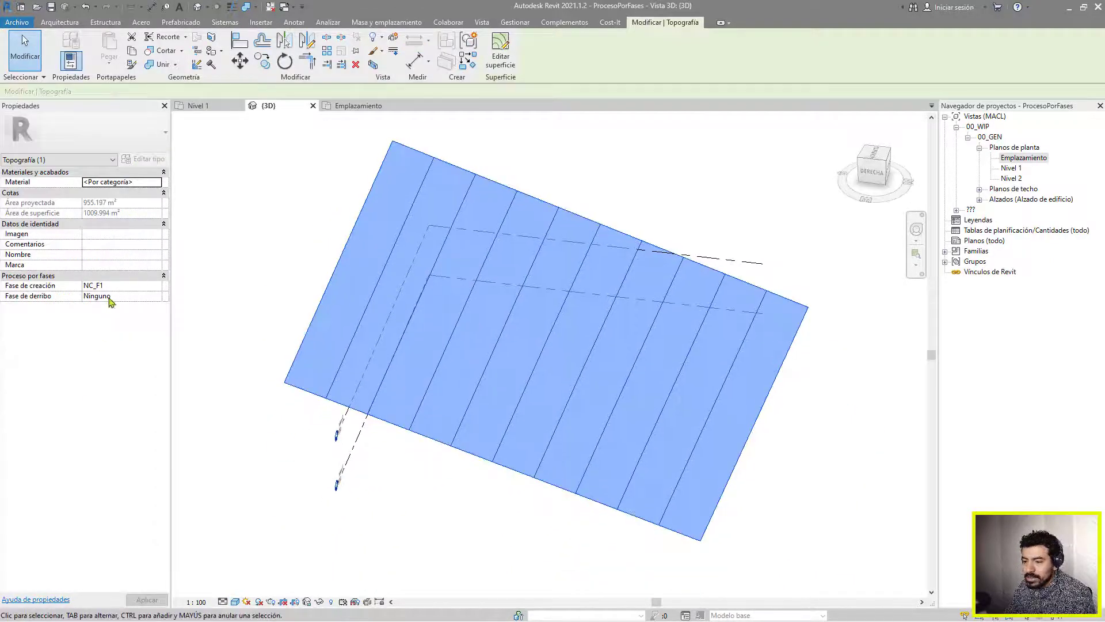
pyautogui.click(156, 288)
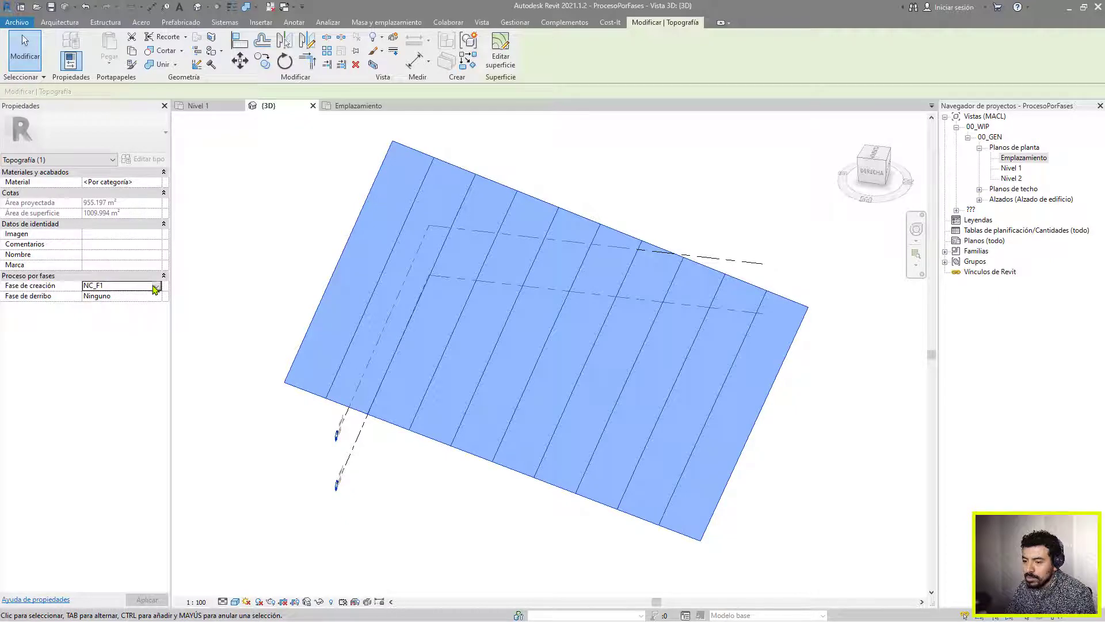
pyautogui.click(156, 286)
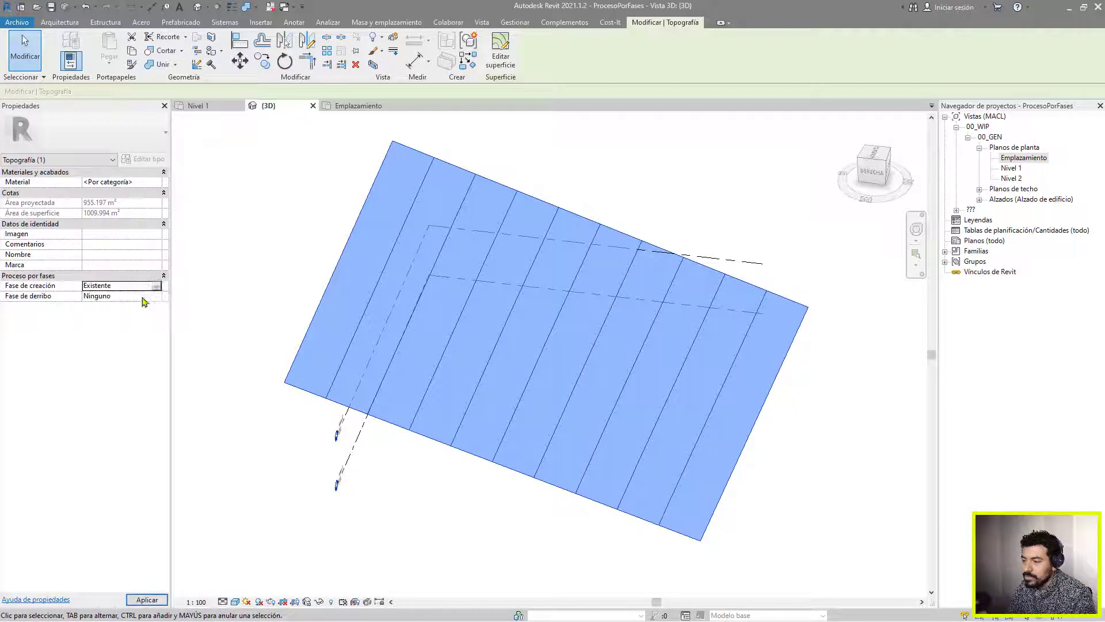
pyautogui.click(98, 296)
pyautogui.click(222, 281)
pyautogui.keyDown('shift'); pyautogui.moveTo(331, 297); pyautogui.dragTo(325, 245, button='middle'); pyautogui.keyUp('shift')
pyautogui.click(370, 247)
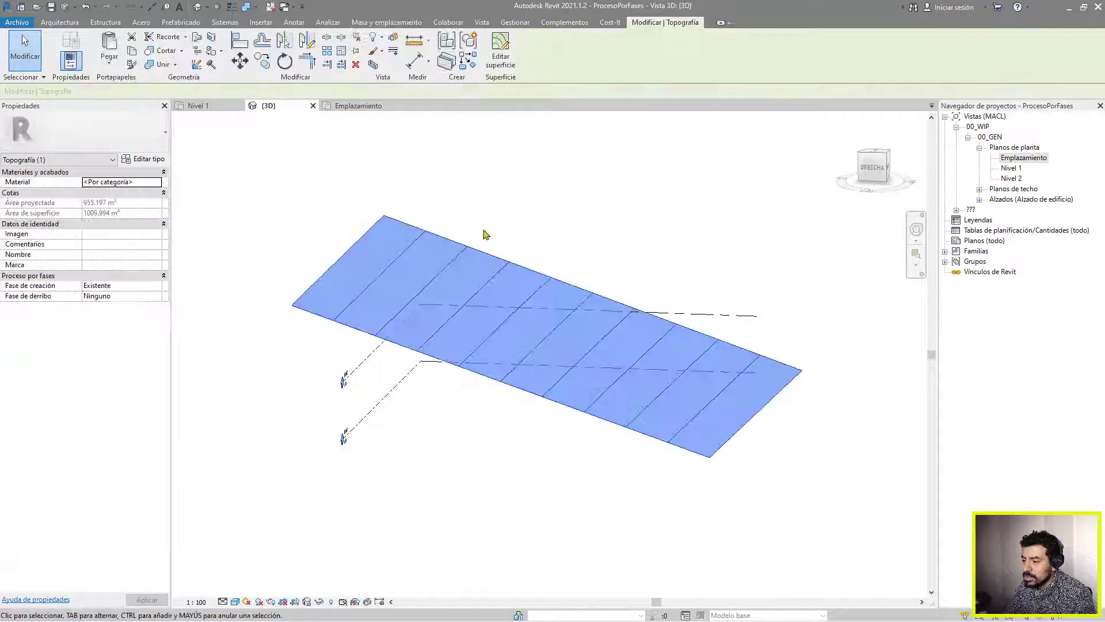
pyautogui.keyDown('shift'); pyautogui.moveTo(483, 309); pyautogui.dragTo(503, 330, button='middle'); pyautogui.keyUp('shift')
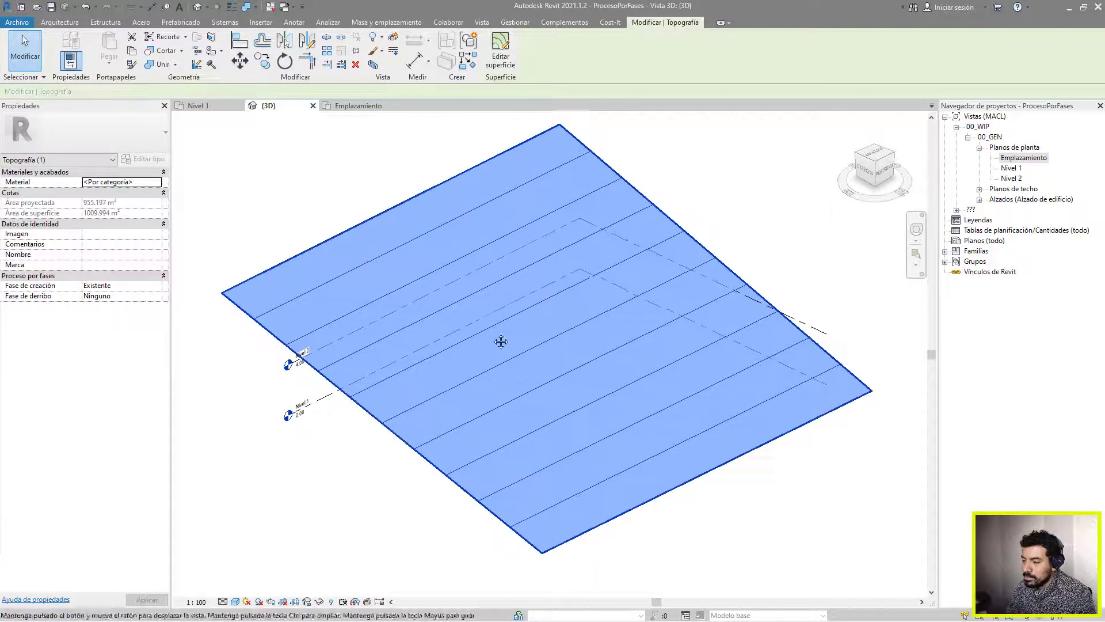
pyautogui.click(686, 235)
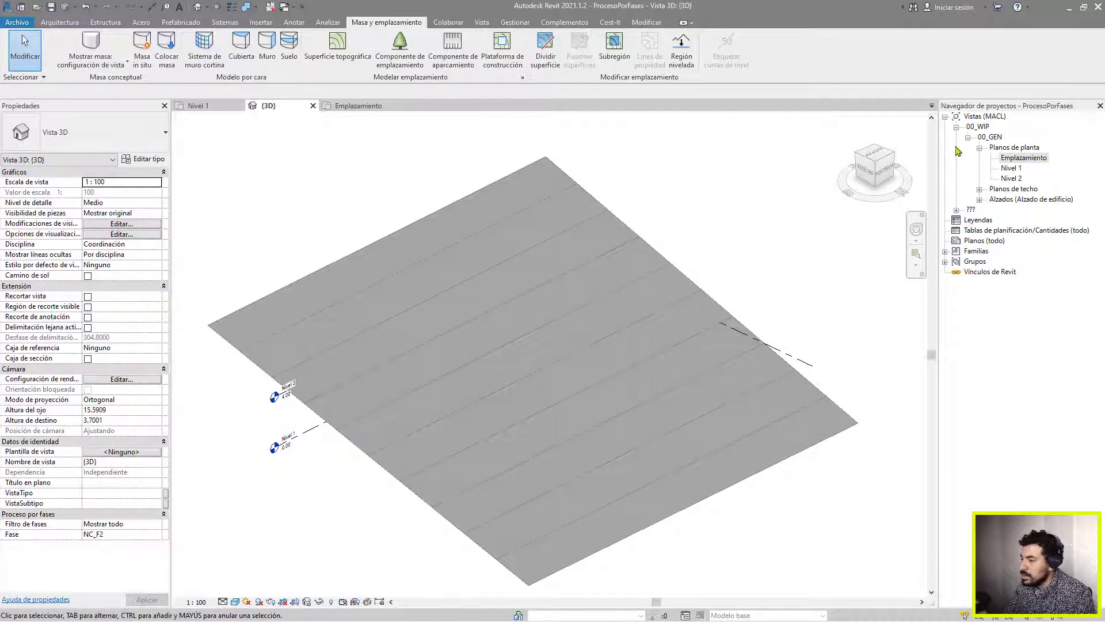
# In the Emplazamiento plan, edit the toposurface by adding a group of interior points at elevation 10 m around its centre
pyautogui.doubleClick(1015, 156)
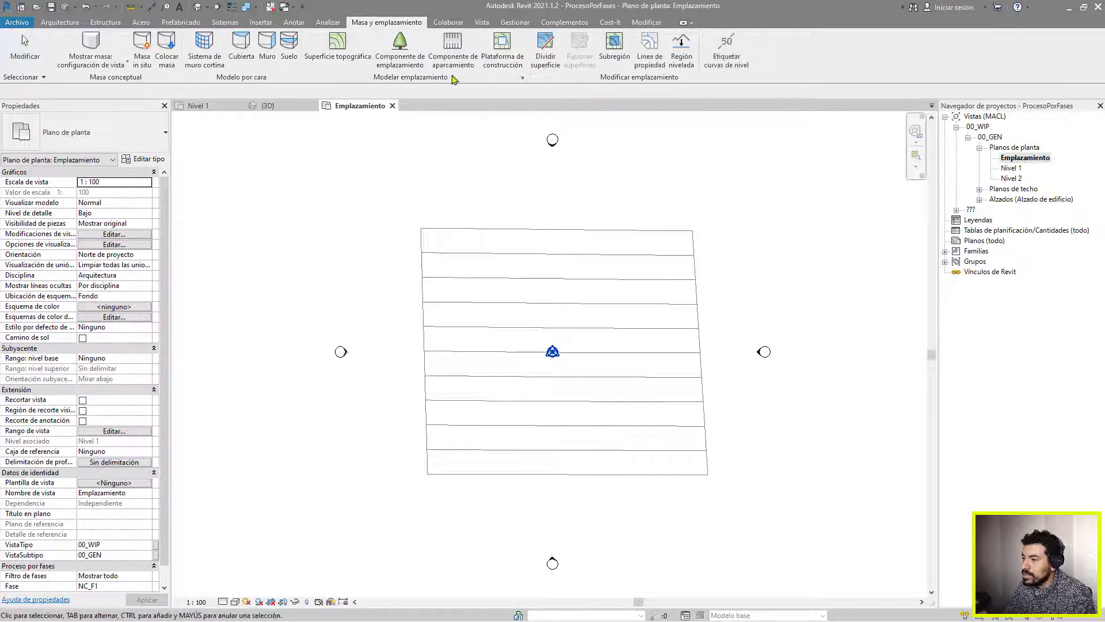
pyautogui.click(514, 59)
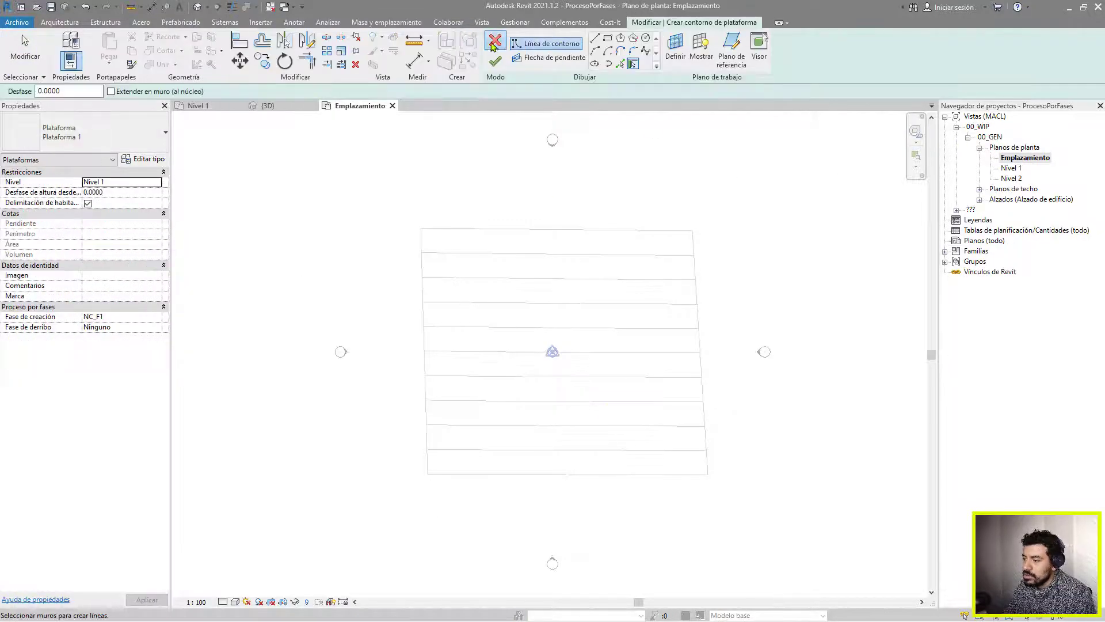
pyautogui.click(495, 42)
pyautogui.click(580, 231)
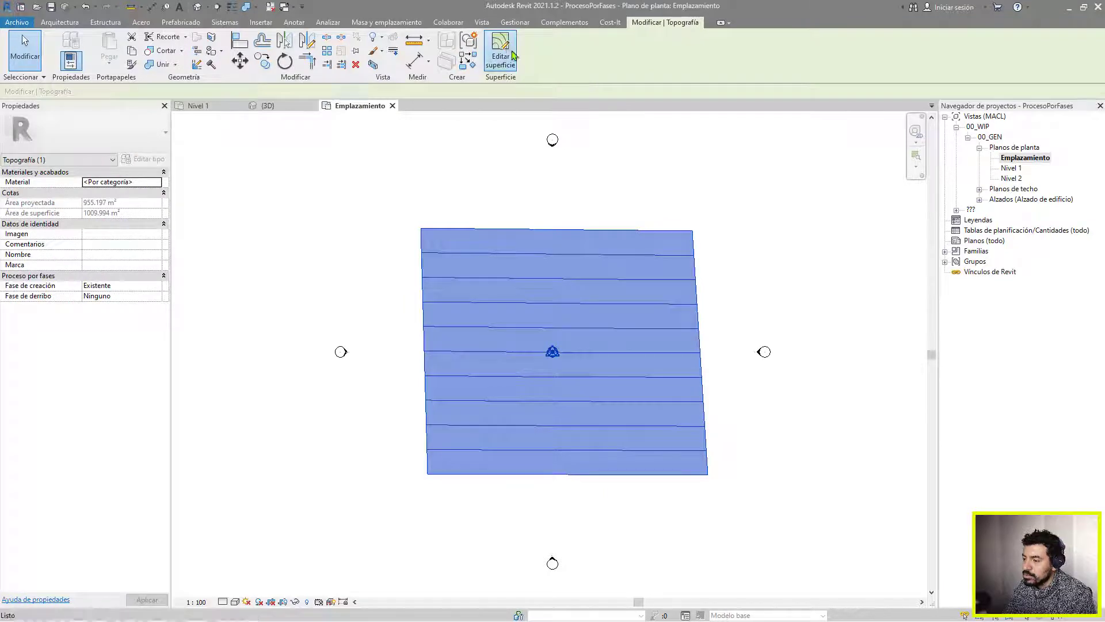
pyautogui.click(505, 55)
pyautogui.click(533, 52)
pyautogui.click(204, 92)
pyautogui.click(523, 387)
pyautogui.click(519, 338)
pyautogui.click(599, 338)
pyautogui.click(598, 395)
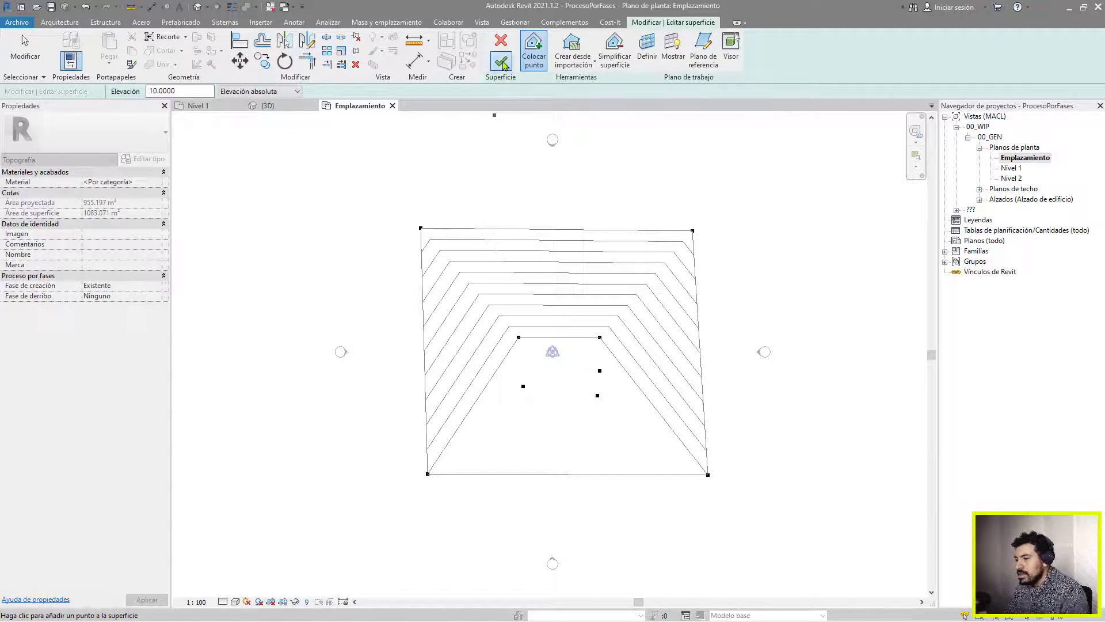
pyautogui.click(500, 61)
# Return to the 3D view and undo the interior points added to the toposurface
pyautogui.click(198, 6)
pyautogui.keyDown('shift'); pyautogui.moveTo(418, 247); pyautogui.dragTo(619, 417, button='middle'); pyautogui.keyUp('shift')
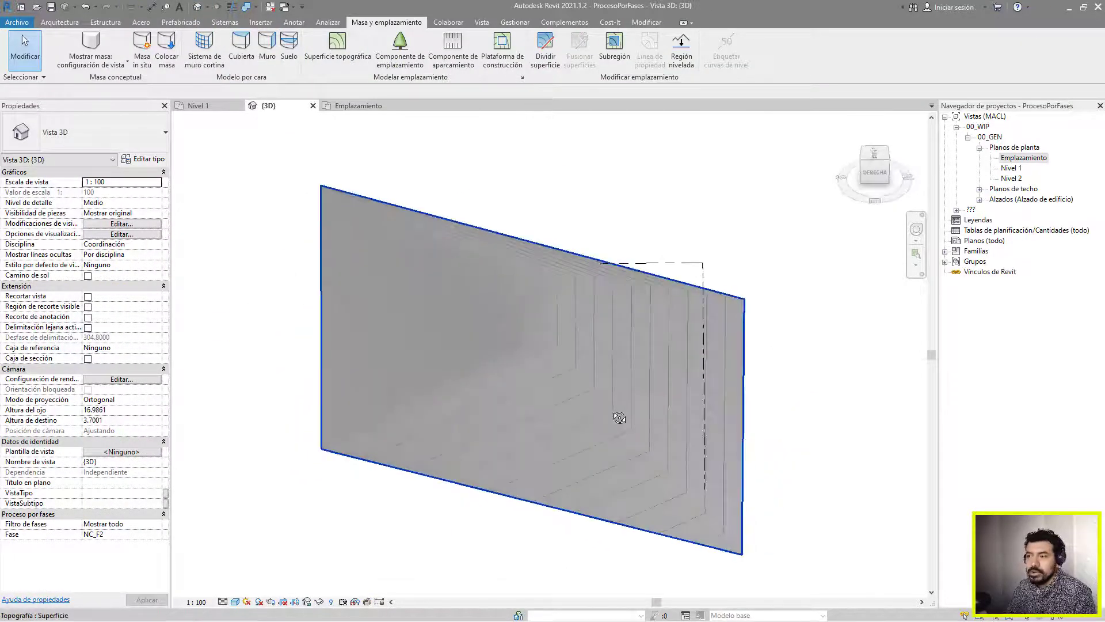
pyautogui.doubleClick(619, 417)
pyautogui.hotkey('ctrl', 'z')
pyautogui.hotkey('ctrl', 'z')
pyautogui.hotkey('ctrl', 'z')
pyautogui.hotkey('ctrl', 'z')
pyautogui.hotkey('ctrl', 'z')
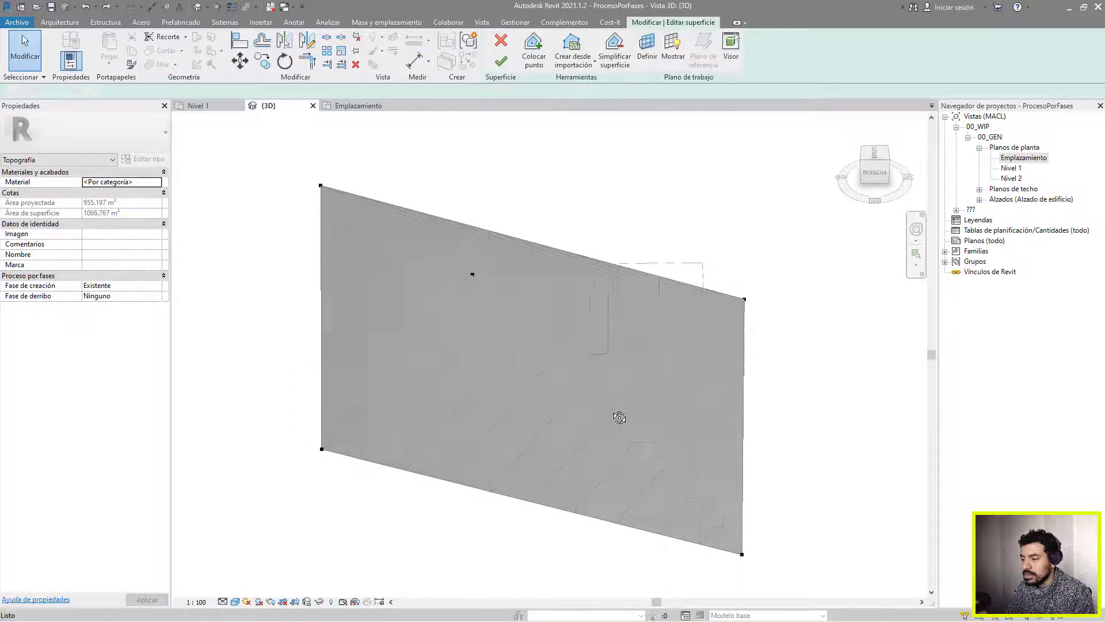
pyautogui.click(744, 304)
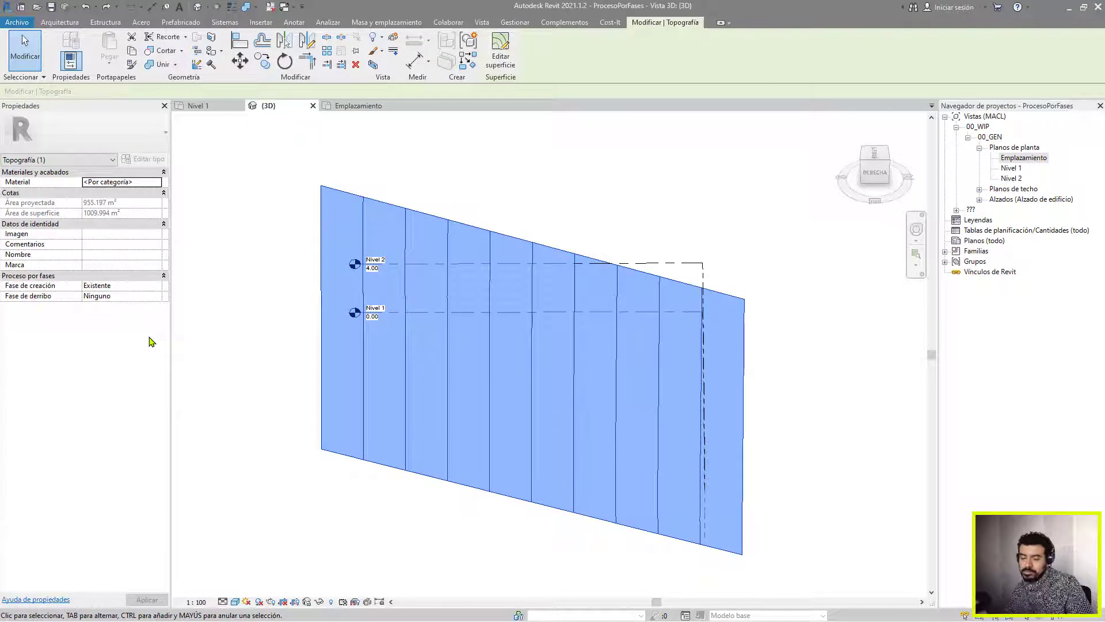
pyautogui.press('Escape')
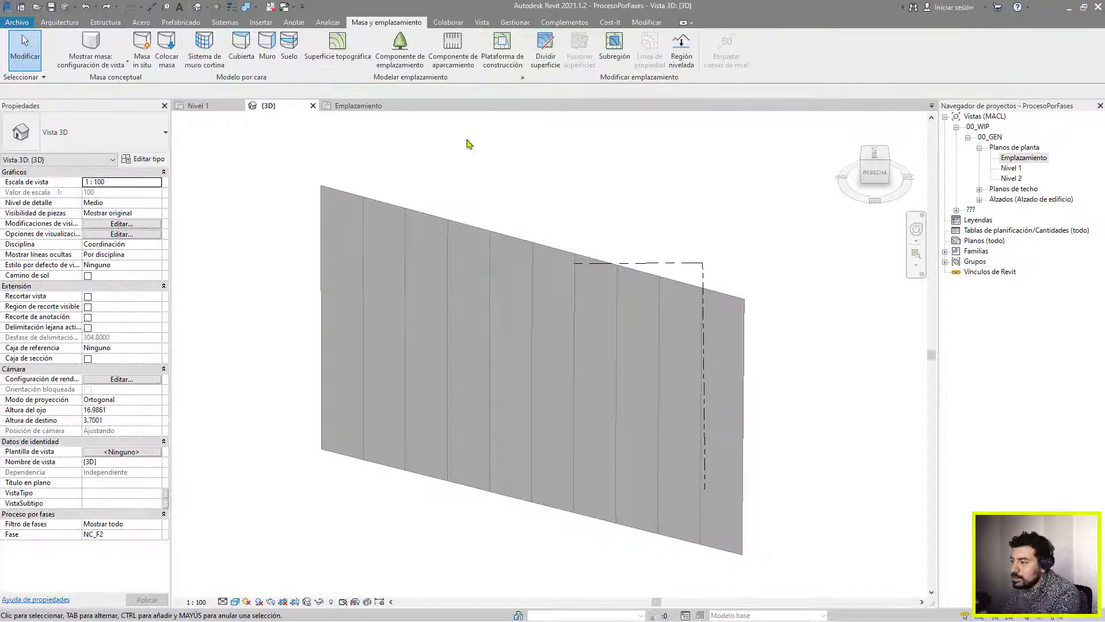
# Create a graded region from the toposurface as an exact copy of the existing one and finish the surface without changing its points
pyautogui.click(681, 64)
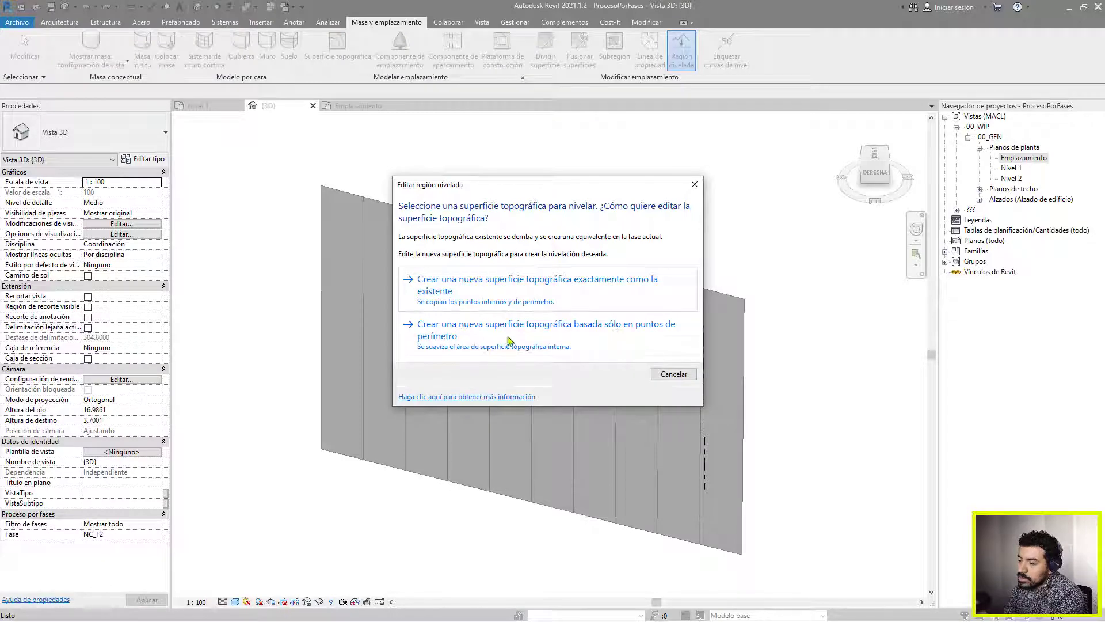
pyautogui.click(630, 305)
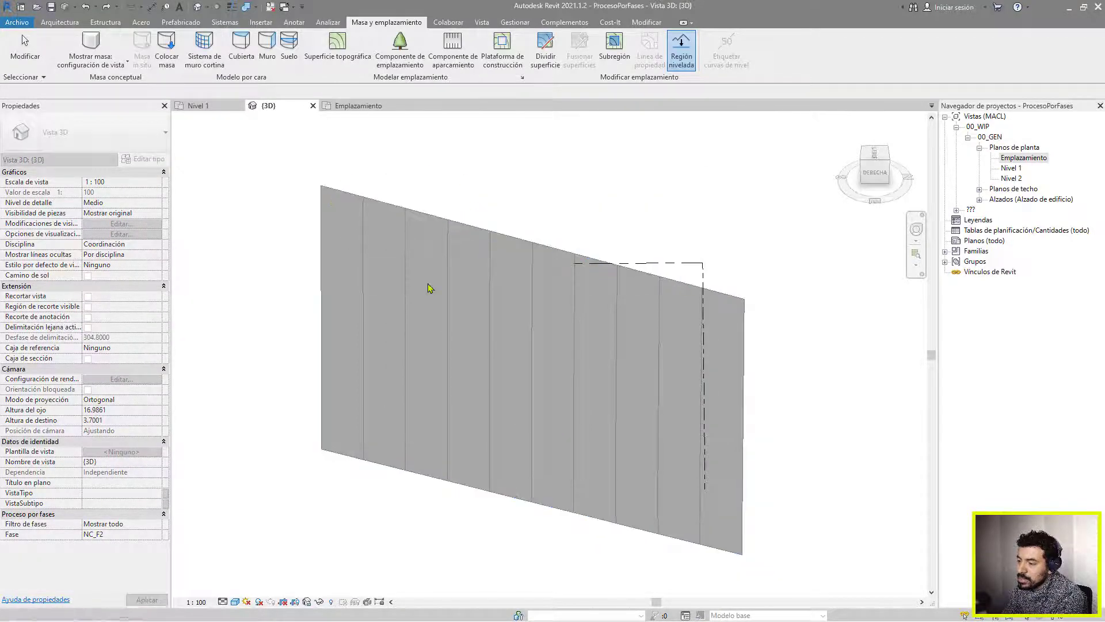
pyautogui.click(413, 214)
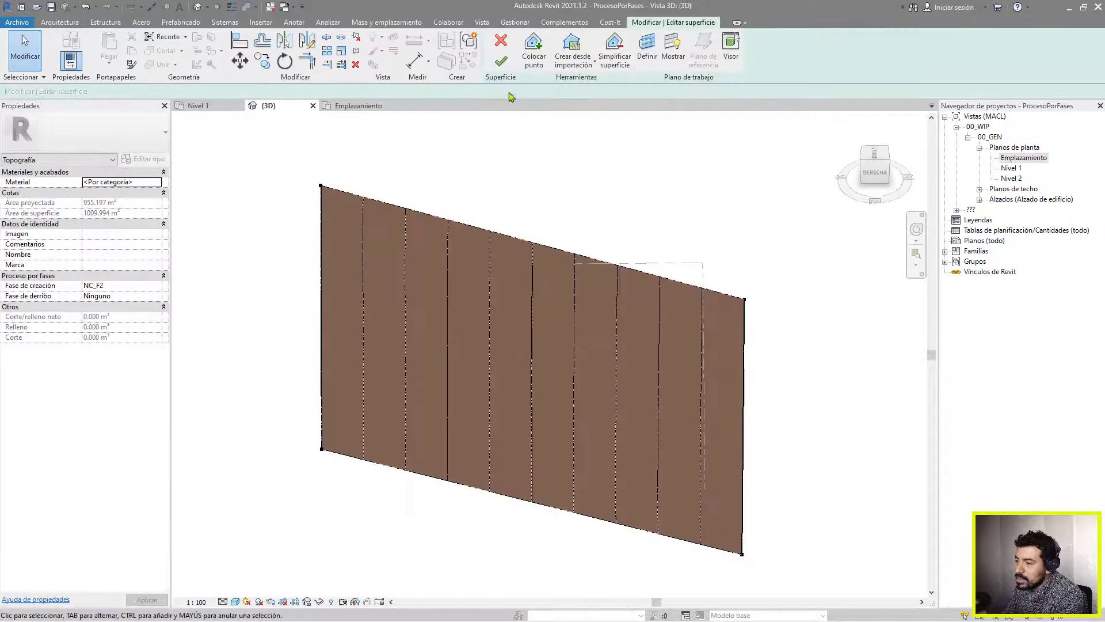
pyautogui.click(501, 61)
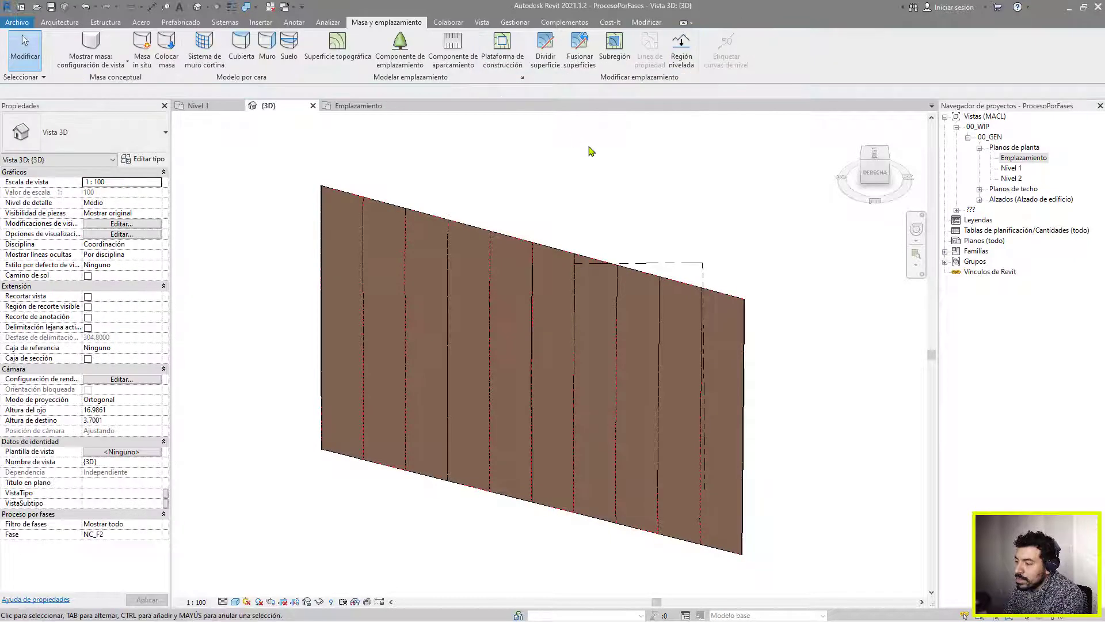
# Set the new graded toposurface's creation phase to Modificación del Terreno
pyautogui.click(513, 242)
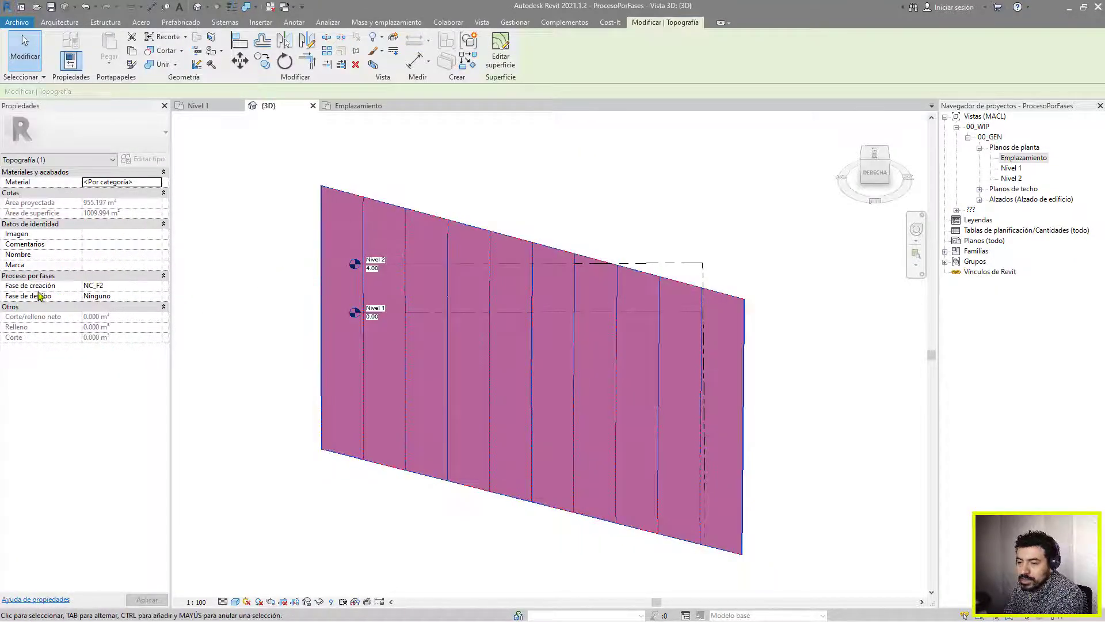
pyautogui.click(161, 287)
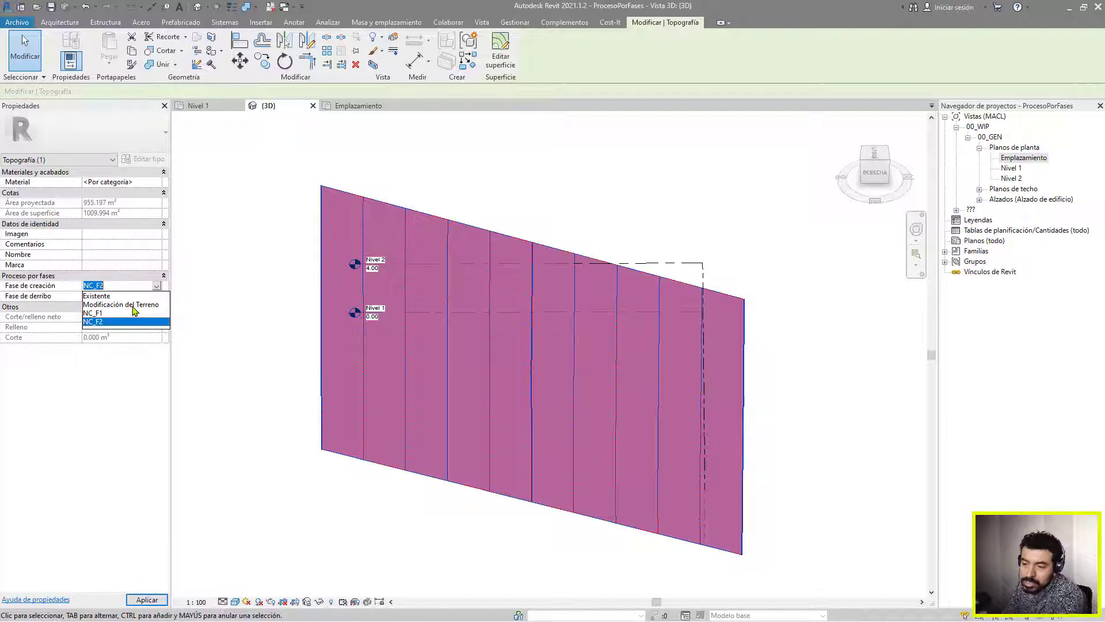
pyautogui.click(136, 305)
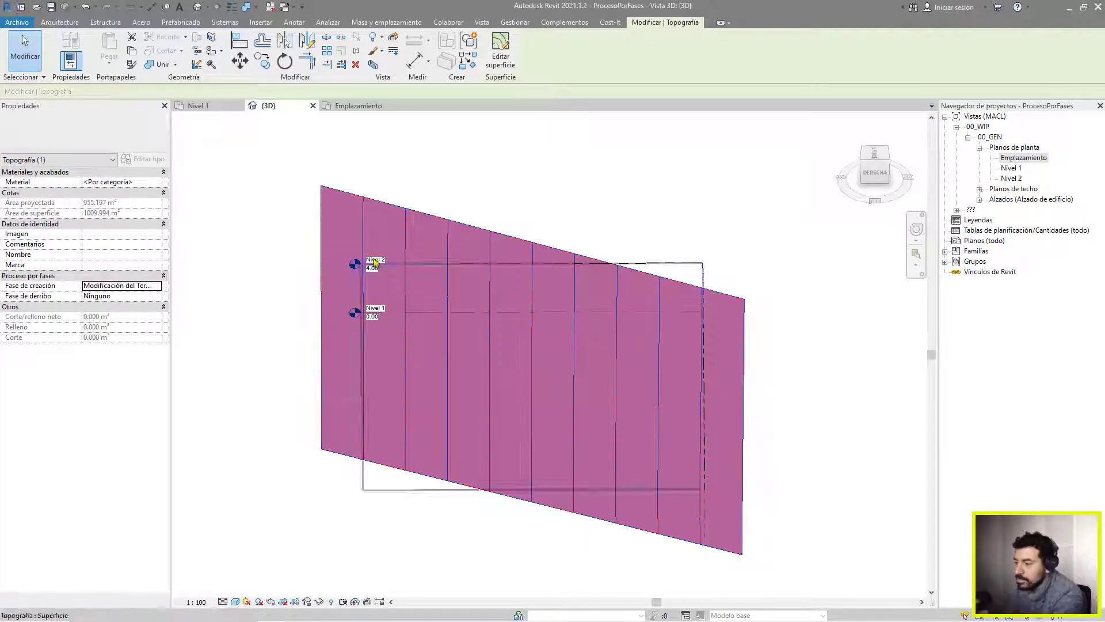
pyautogui.click(507, 170)
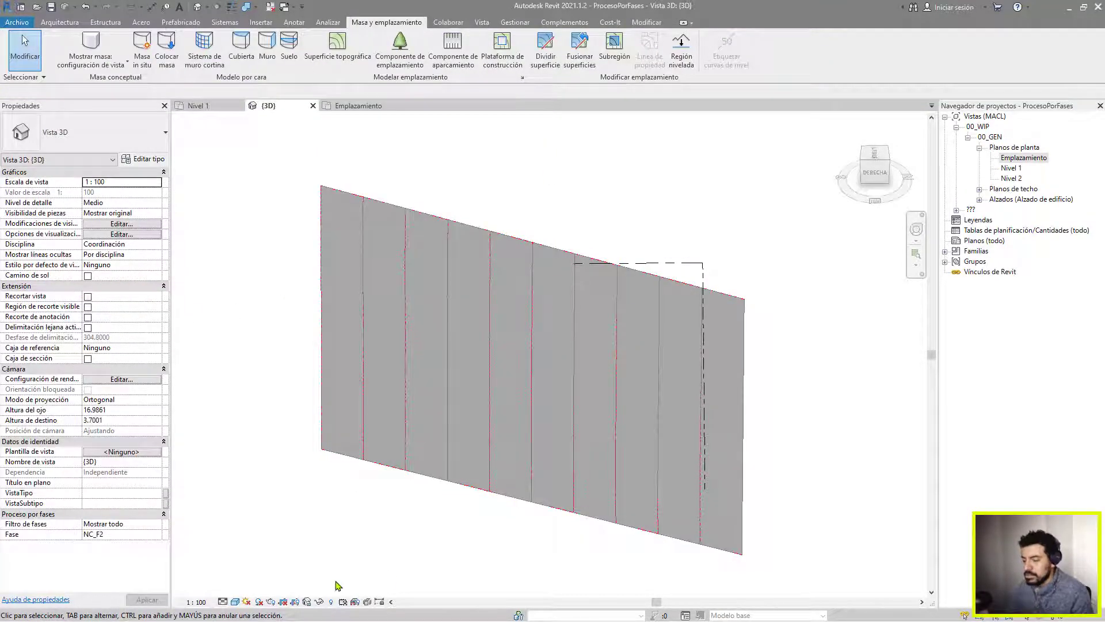
# Set the 3D view's phase to Modificación del Terreno and check the toposurface's phase properties
pyautogui.click(160, 535)
pyautogui.click(161, 534)
pyautogui.click(124, 553)
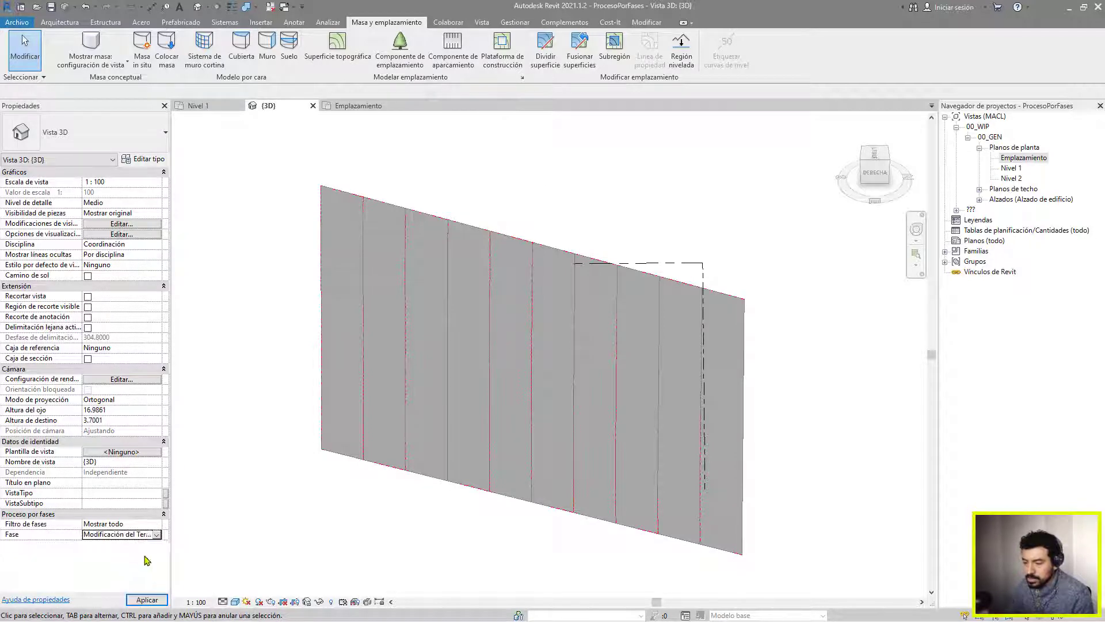
pyautogui.keyDown('shift'); pyautogui.moveTo(262, 547); pyautogui.dragTo(266, 457, button='middle'); pyautogui.keyUp('shift')
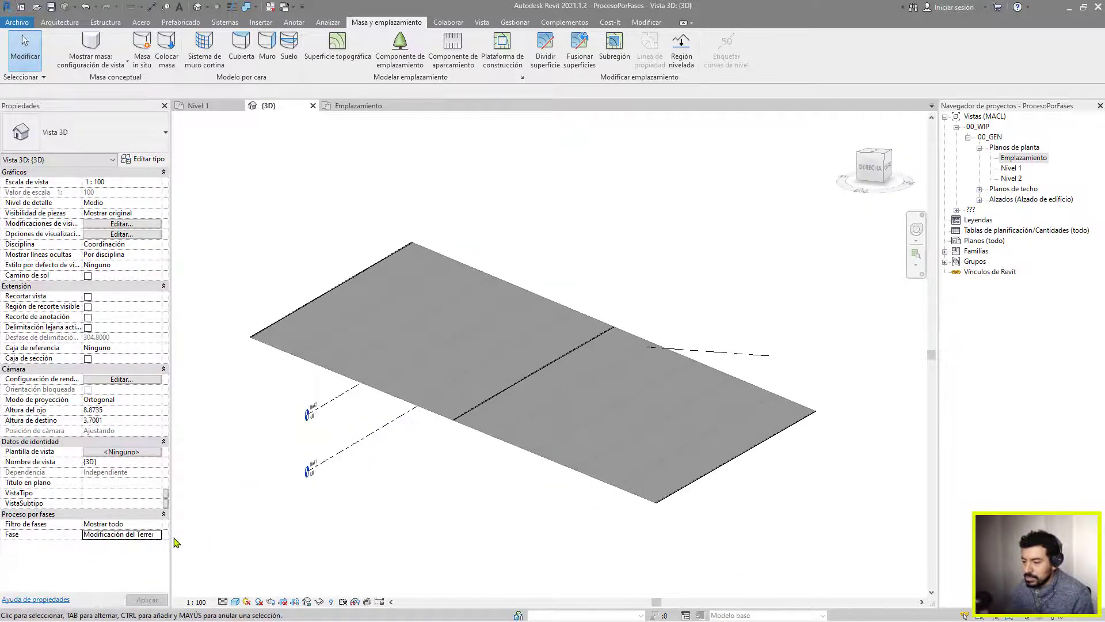
pyautogui.keyDown('shift'); pyautogui.moveTo(534, 394); pyautogui.dragTo(599, 306, button='middle'); pyautogui.keyUp('shift')
pyautogui.click(541, 282)
pyautogui.click(540, 278)
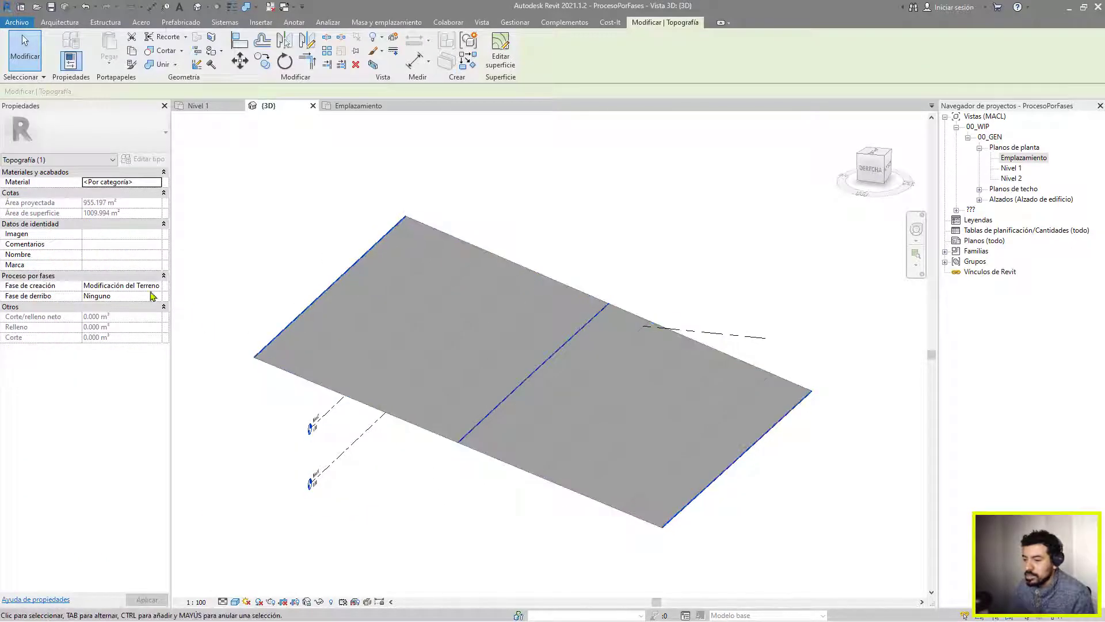
pyautogui.click(306, 249)
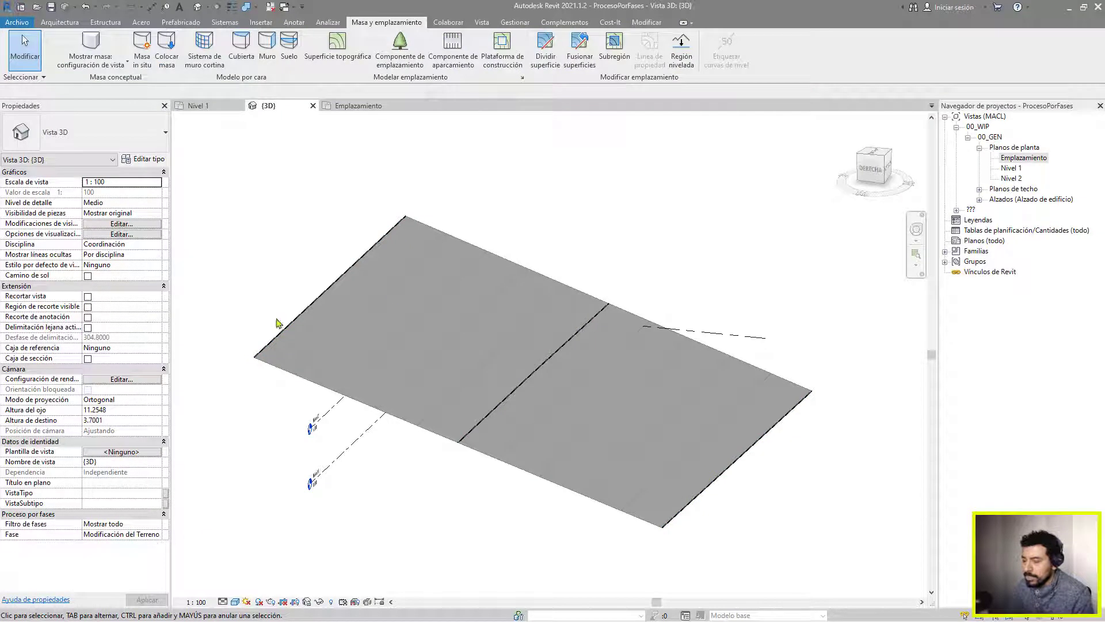
# Try the phase filters Mostrar anteriores + derribados and Mostrar derribados + nuevos on the 3D view
pyautogui.click(150, 525)
pyautogui.scroll(1, 160, 556)
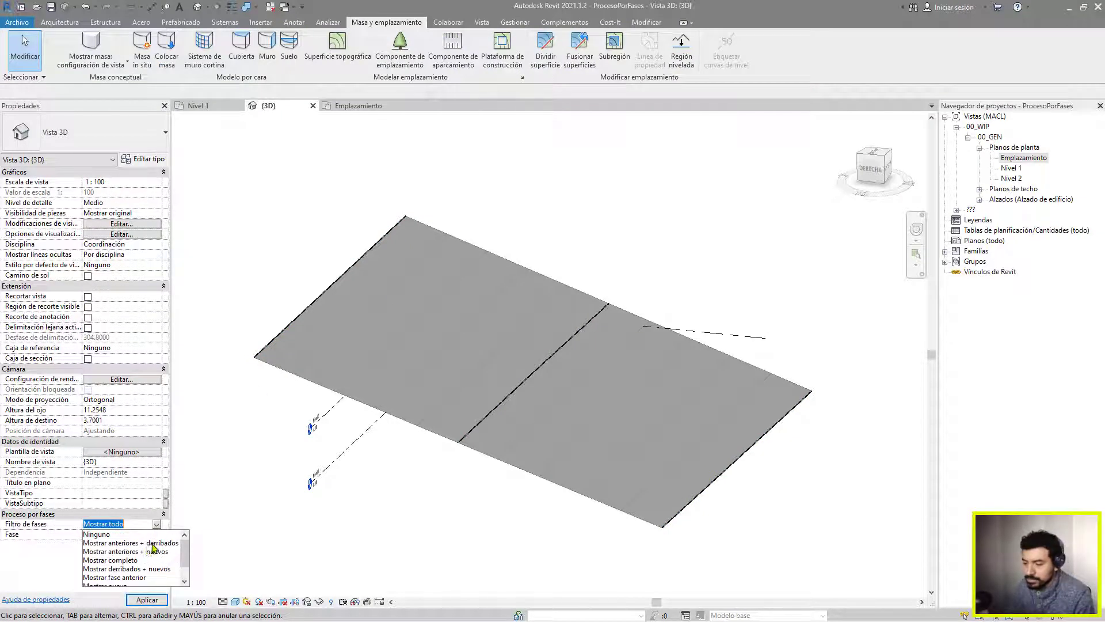
pyautogui.click(152, 544)
pyautogui.click(158, 527)
pyautogui.click(160, 533)
pyautogui.click(157, 525)
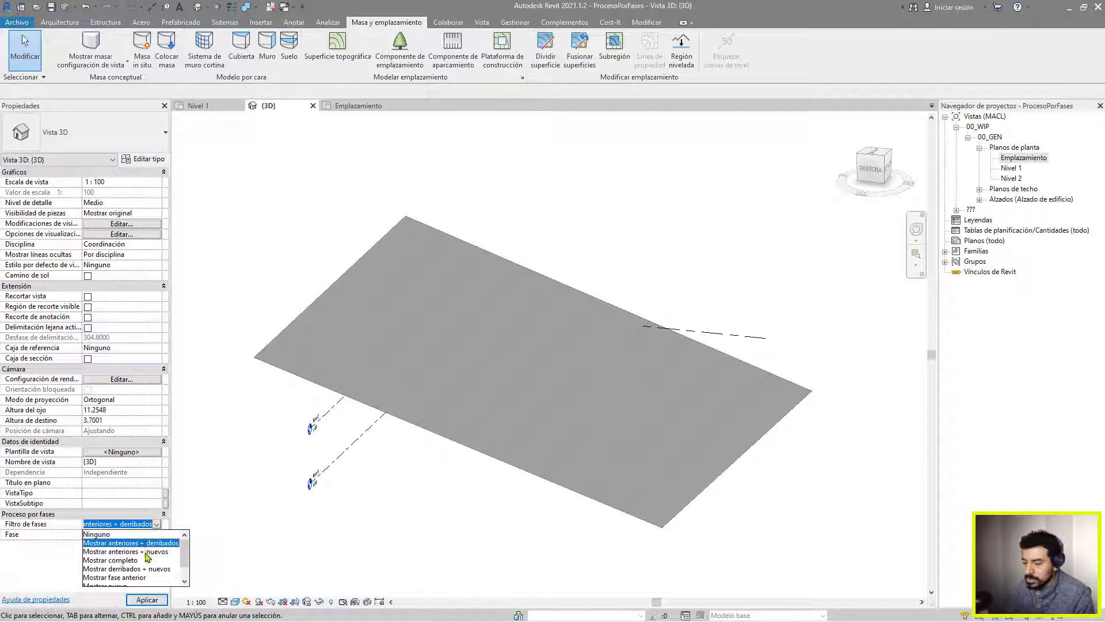
pyautogui.click(150, 568)
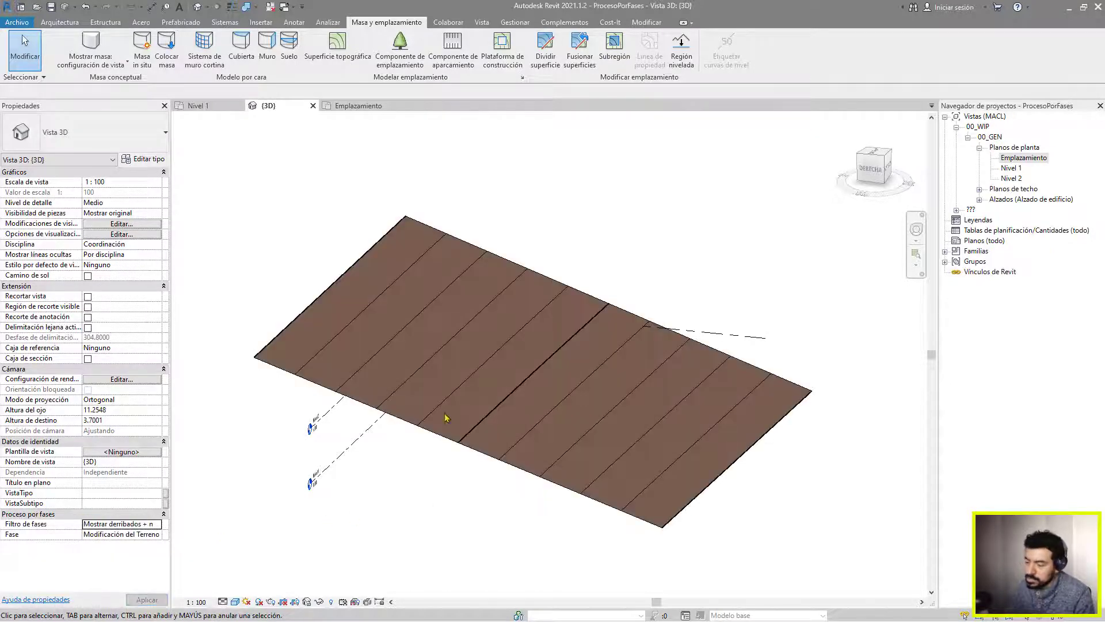
# Set the 3D view's phase filter to Mostrar nuevo and delete the toposurface created in Modificación del Terreno
pyautogui.click(158, 525)
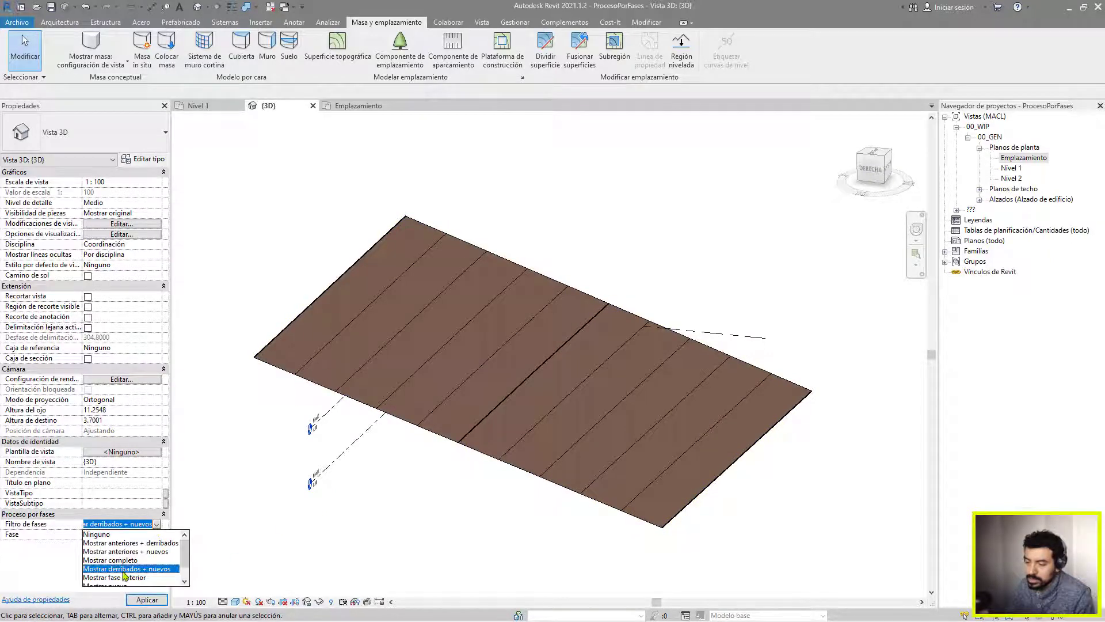
pyautogui.click(122, 576)
pyautogui.click(513, 463)
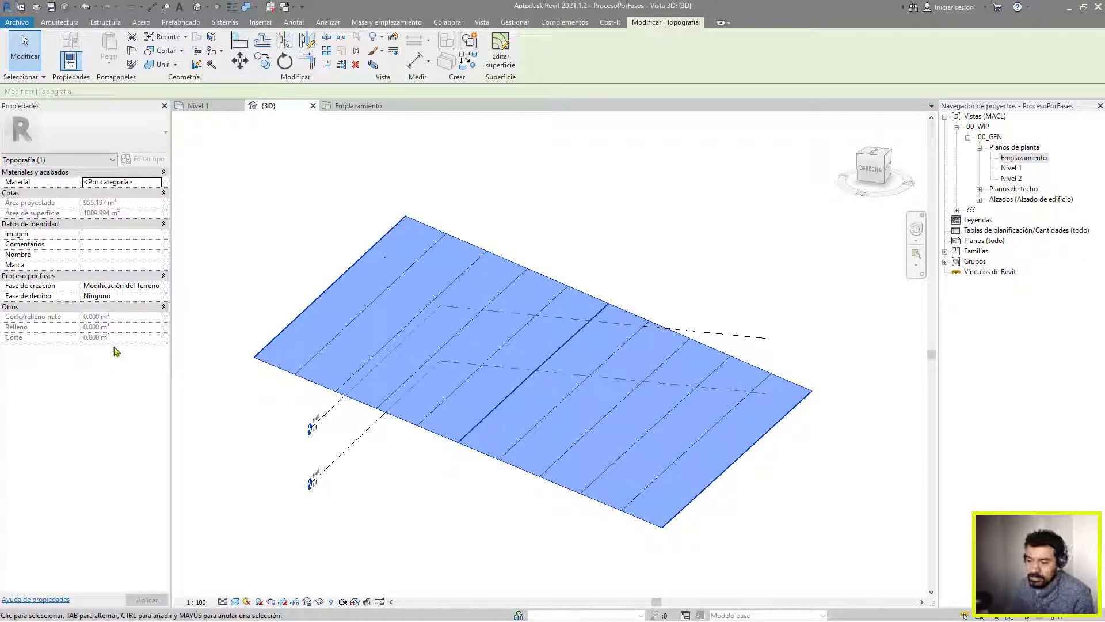
pyautogui.click(541, 178)
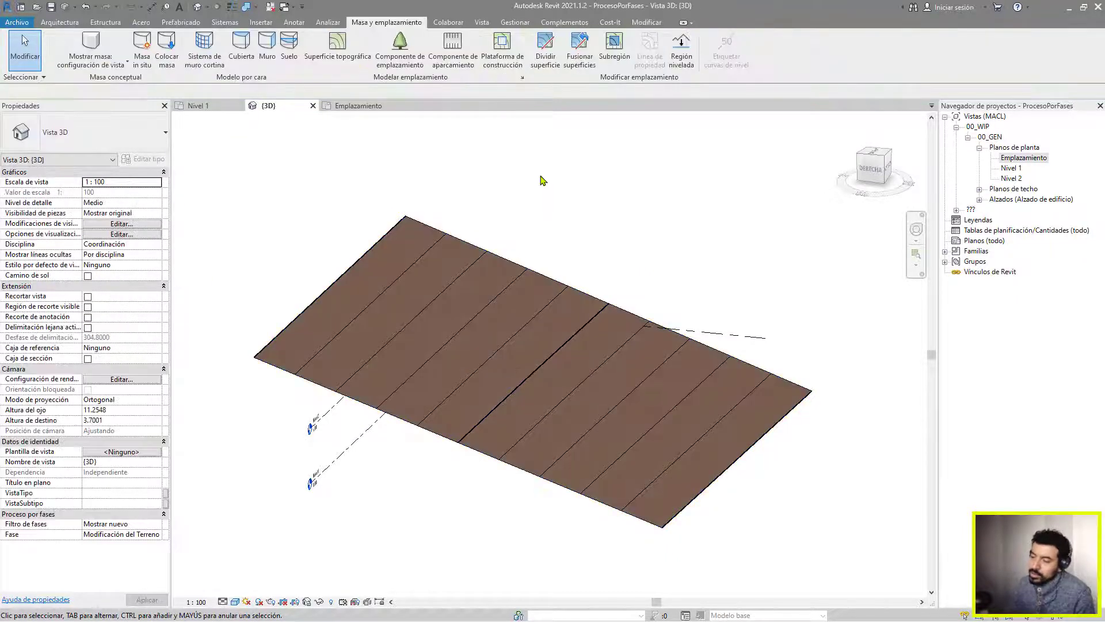
pyautogui.click(537, 274)
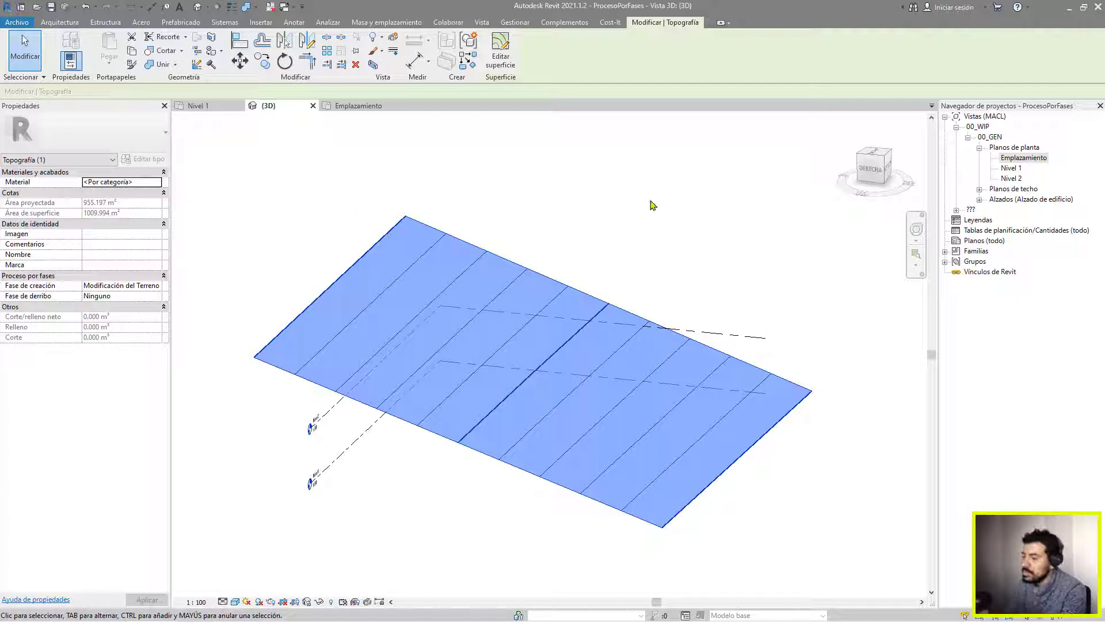
pyautogui.press('Delete')
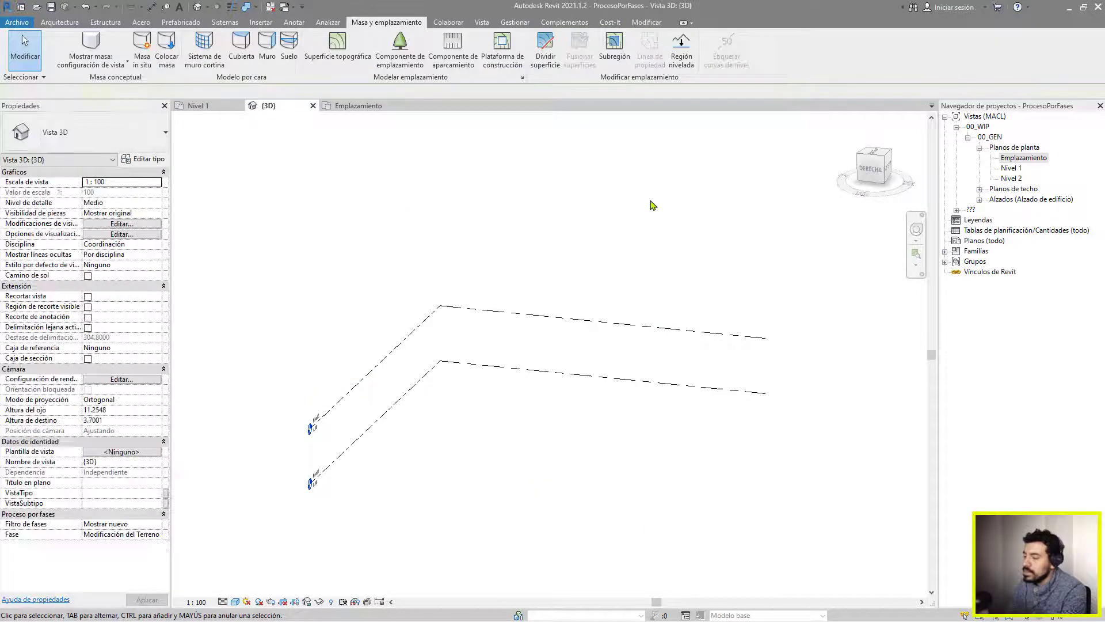
# Set the 3D view's phase to Existente and inspect the original toposurface's creation and demolition phases
pyautogui.click(159, 537)
pyautogui.click(115, 545)
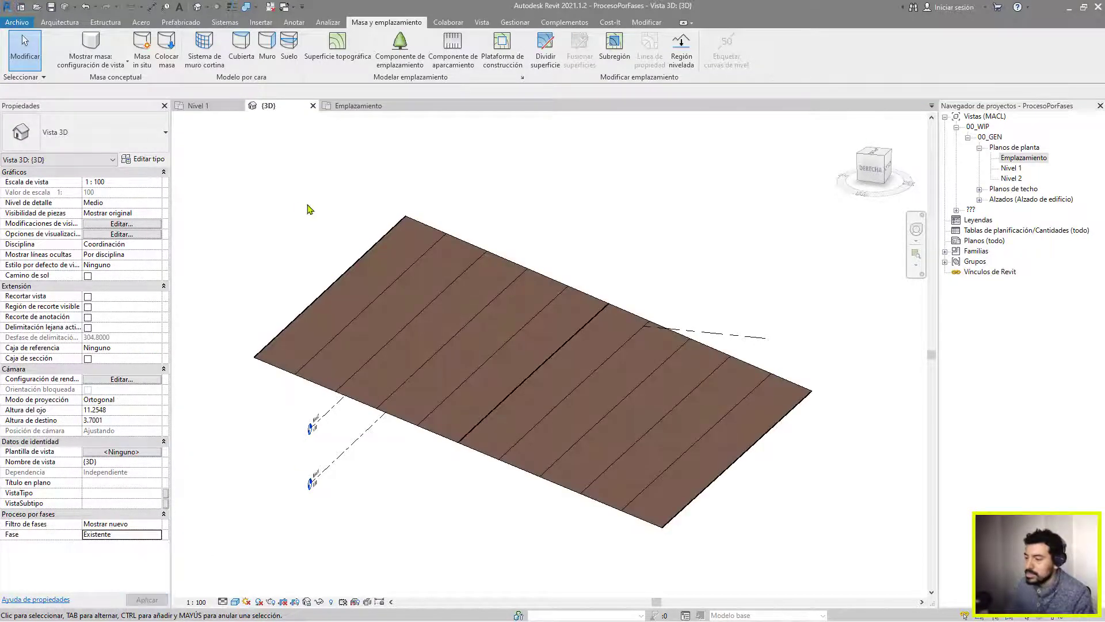
pyautogui.click(391, 240)
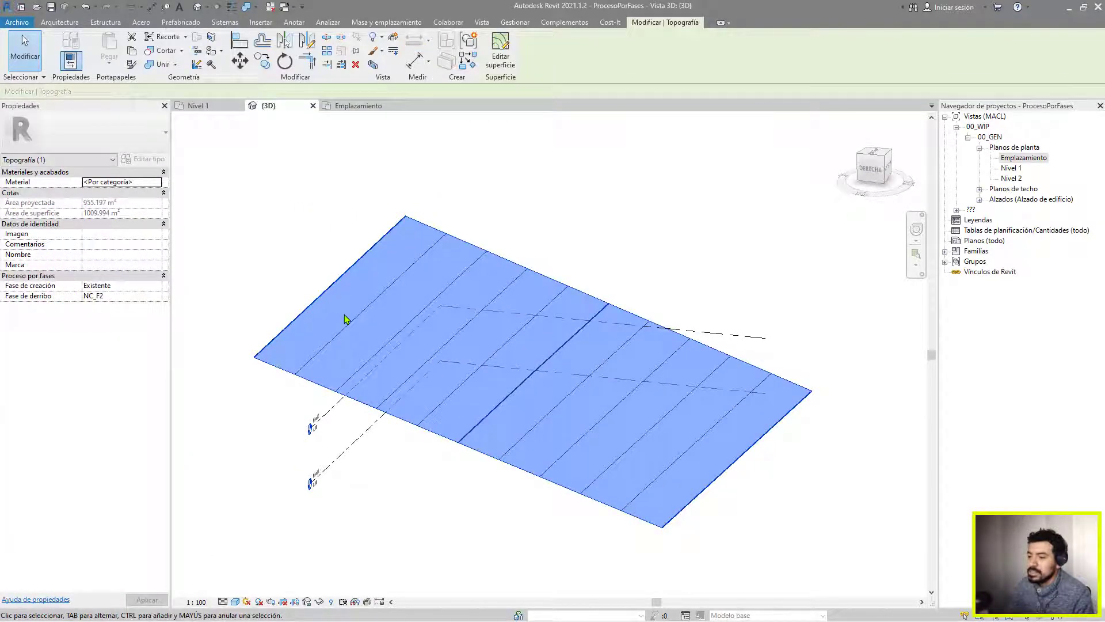
pyautogui.click(299, 226)
pyautogui.click(352, 280)
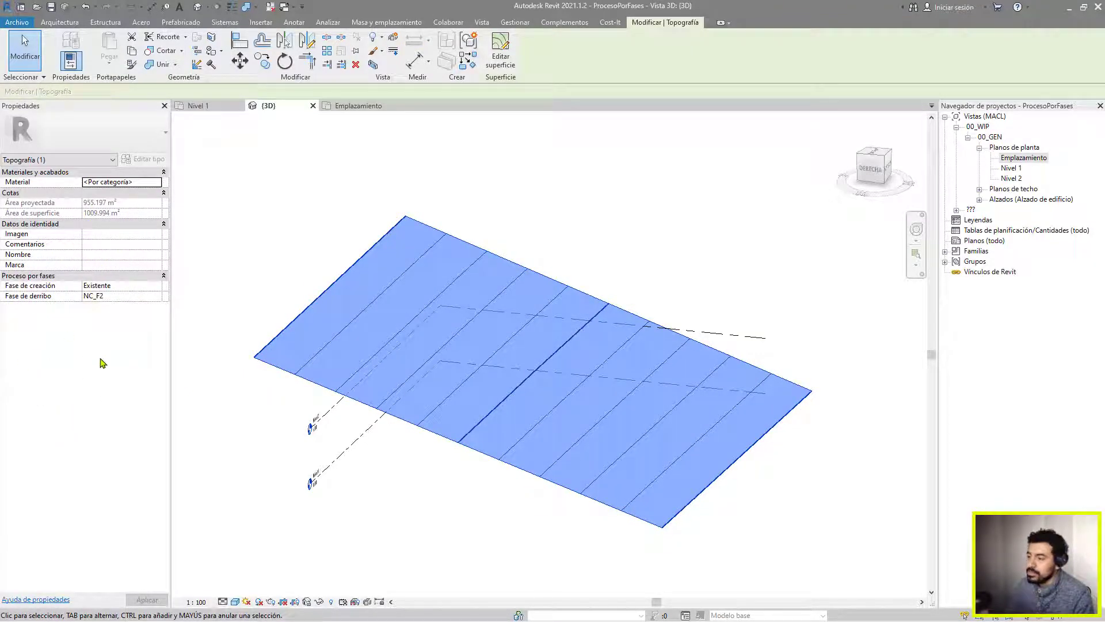
pyautogui.click(301, 273)
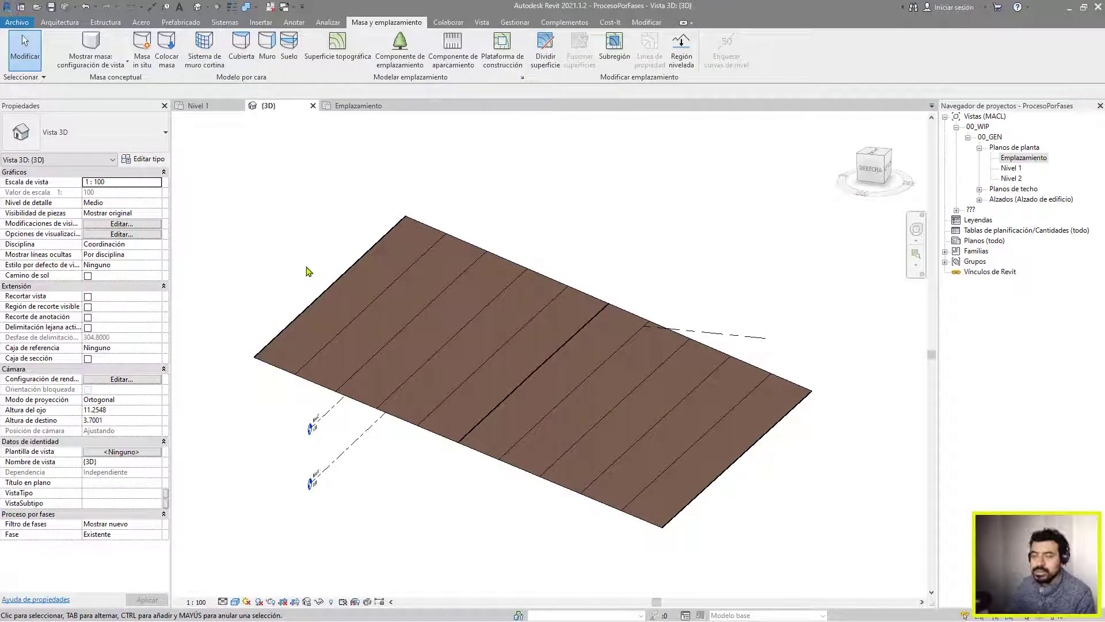
pyautogui.click(503, 262)
pyautogui.click(574, 234)
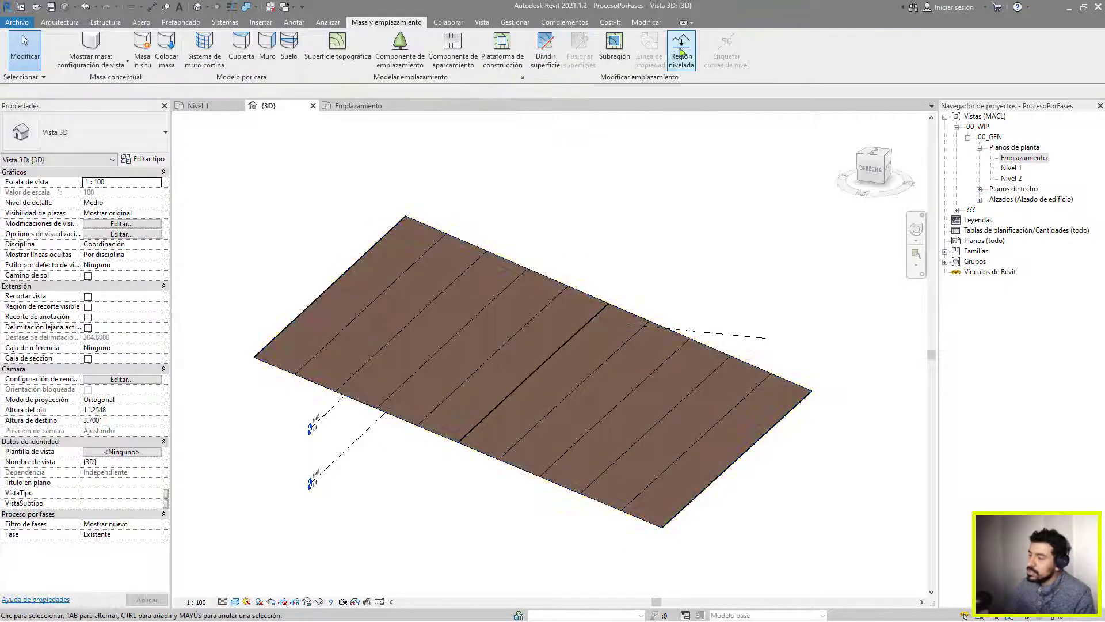
# Copy the original toposurface to the clipboard and paste it aligned to the same place
pyautogui.click(501, 256)
pyautogui.hotkey('ctrl', 'c')
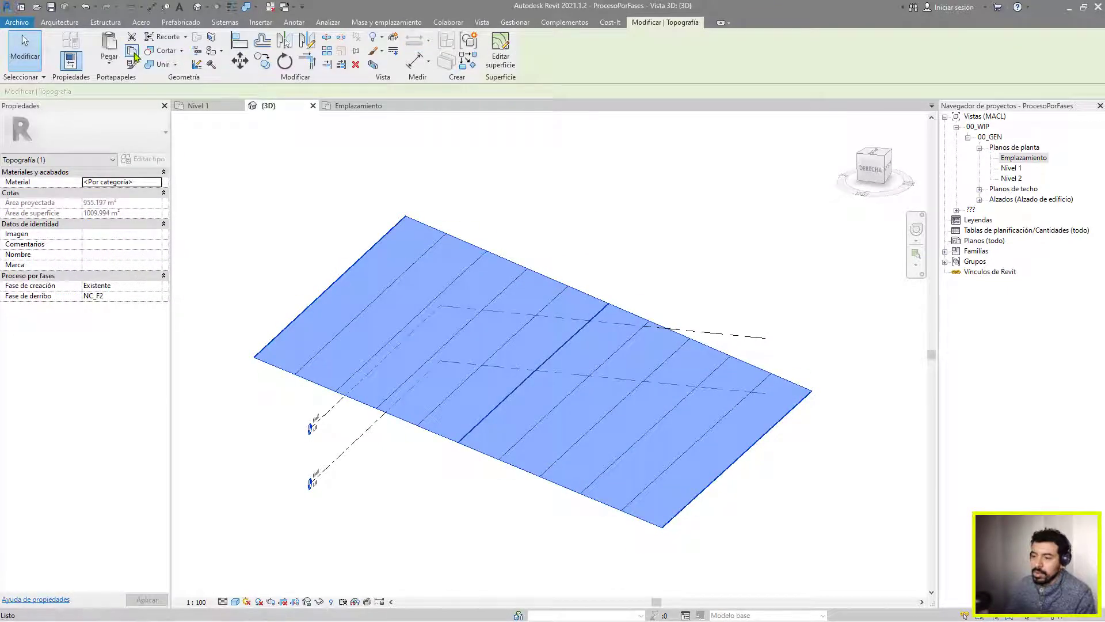
pyautogui.click(109, 63)
pyautogui.click(116, 175)
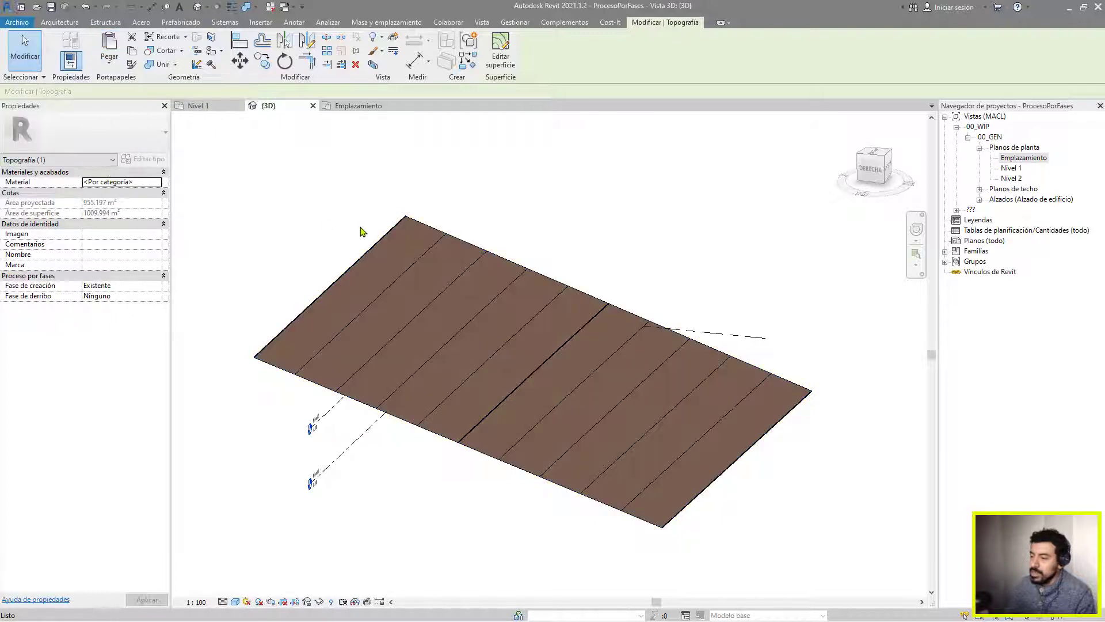
# Set the pasted toposurface's creation phase to Modificación del Terreno and check the phases of the original surface
pyautogui.click(452, 216)
pyautogui.click(443, 232)
pyautogui.click(282, 233)
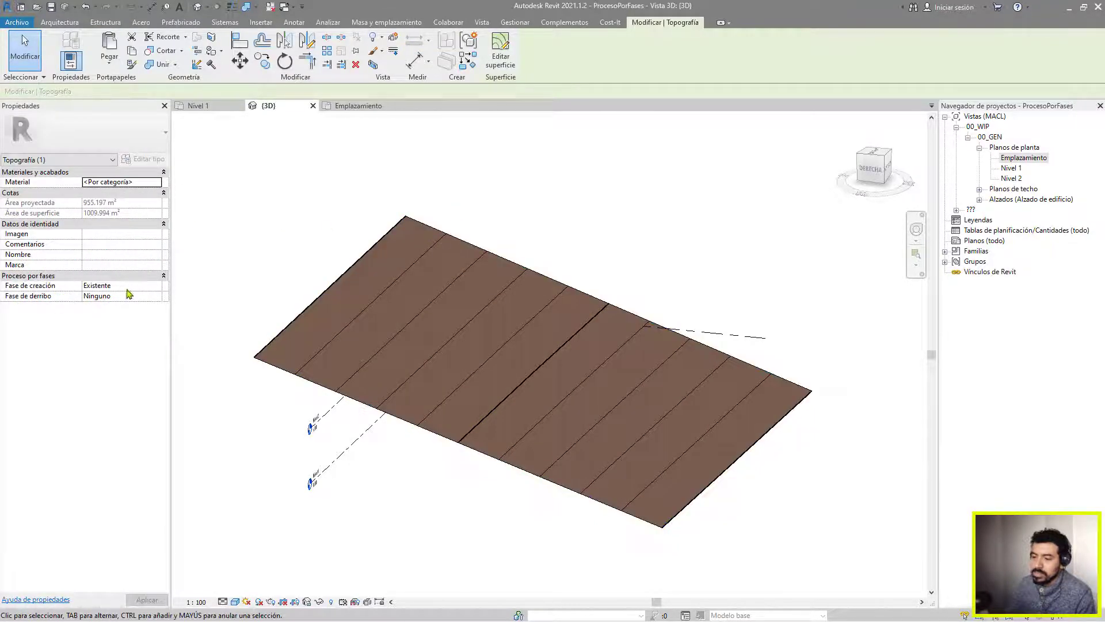
pyautogui.click(160, 287)
pyautogui.click(132, 307)
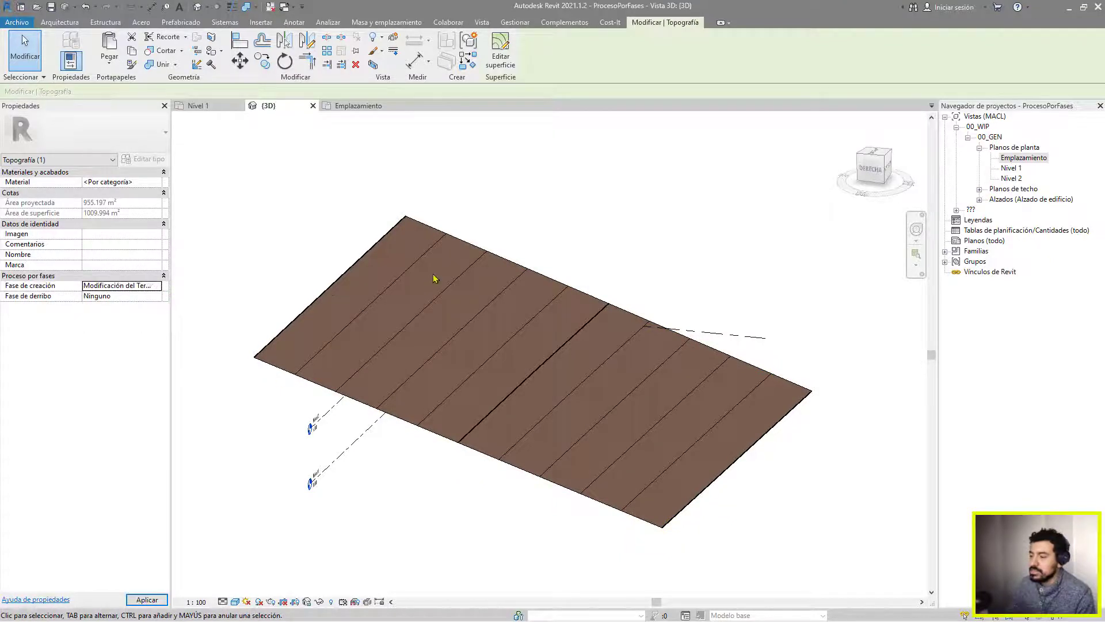
pyautogui.click(493, 197)
pyautogui.click(442, 236)
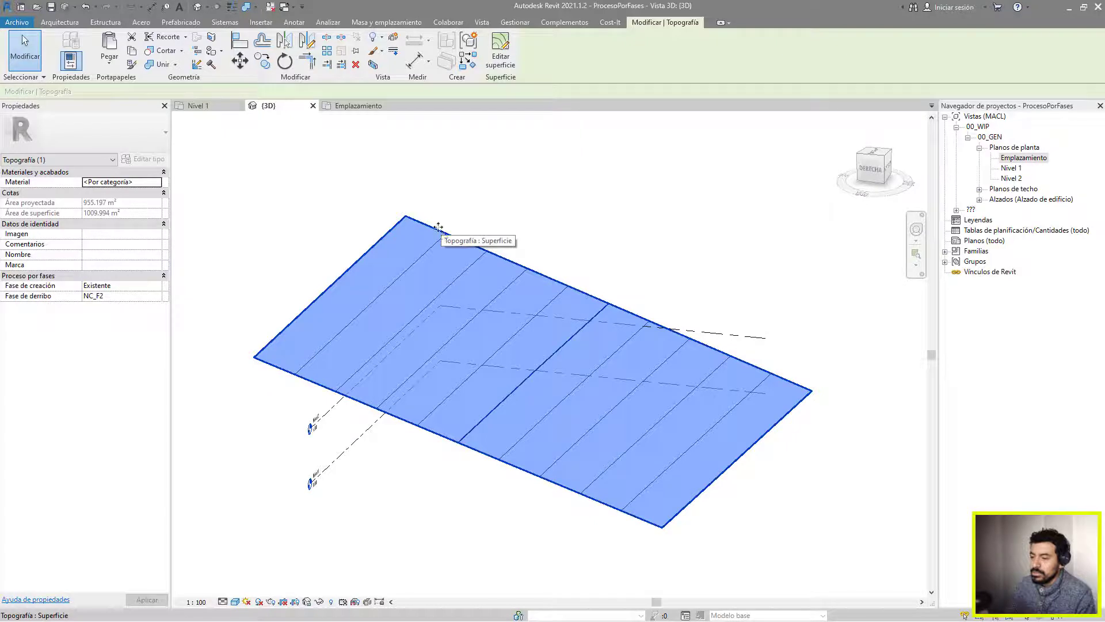
pyautogui.press('Escape')
pyautogui.click(441, 238)
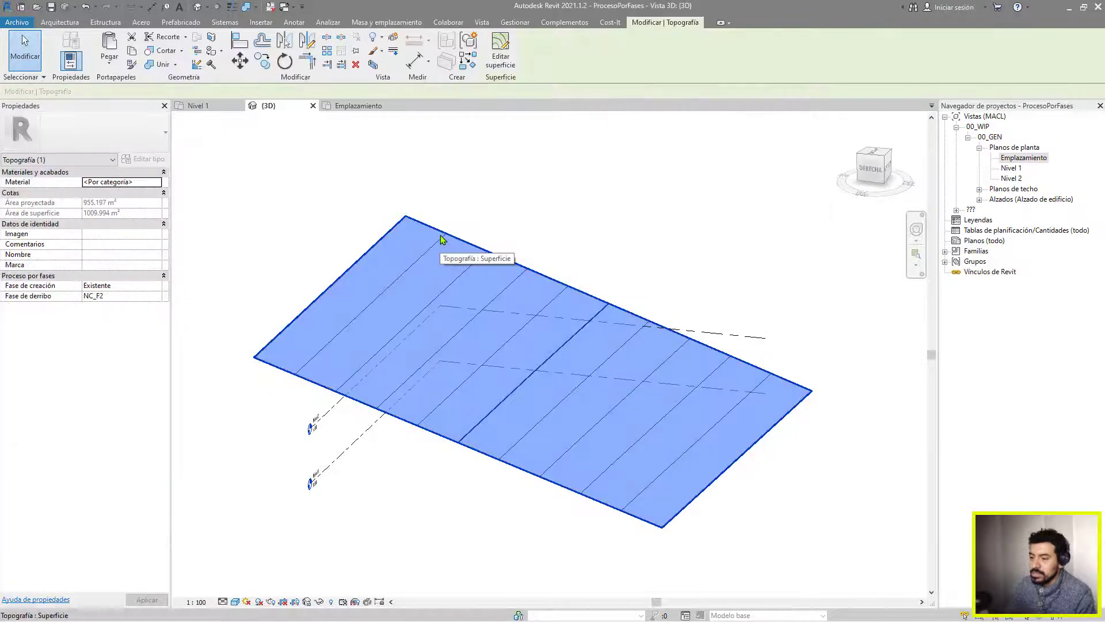
pyautogui.click(461, 176)
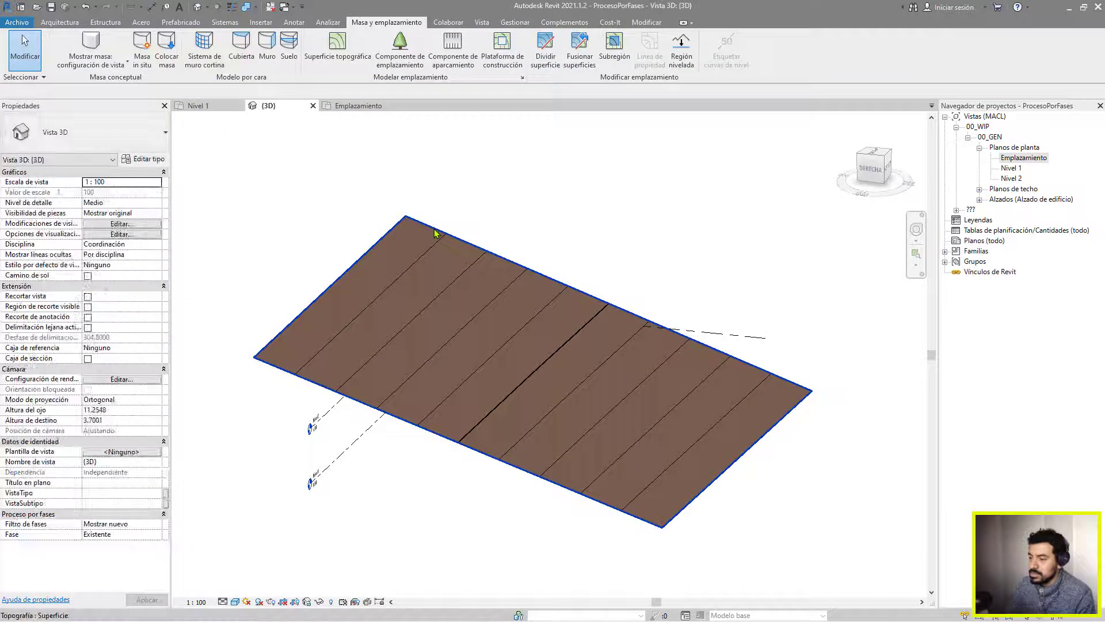
# Set the 3D view's phase to Modificación del Terreno and check the copied toposurface's phases
pyautogui.click(157, 538)
pyautogui.click(138, 550)
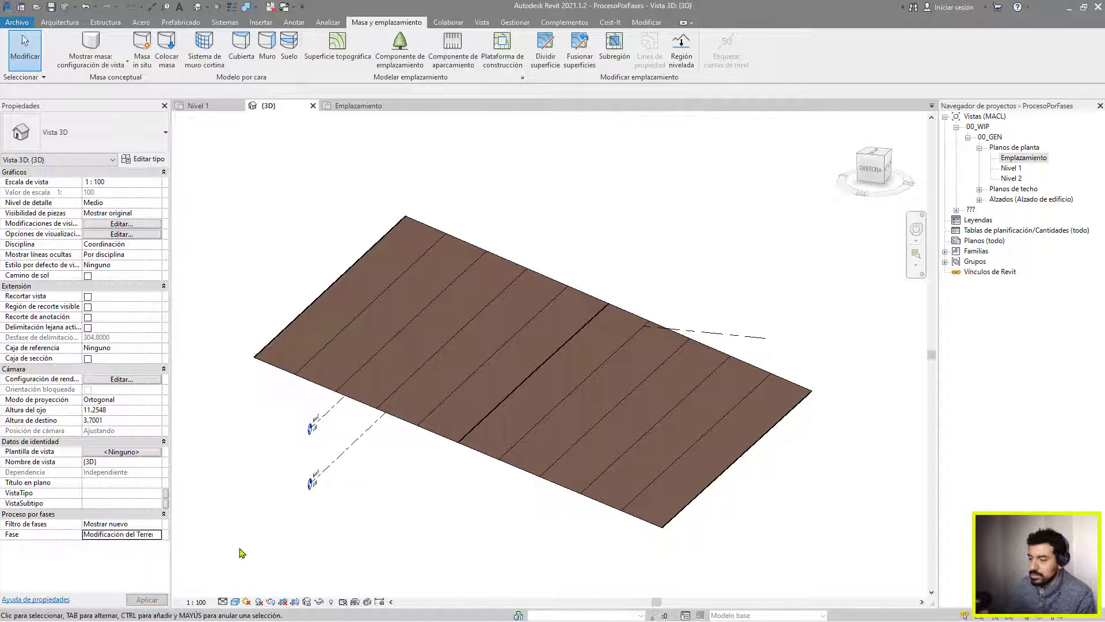
pyautogui.click(425, 229)
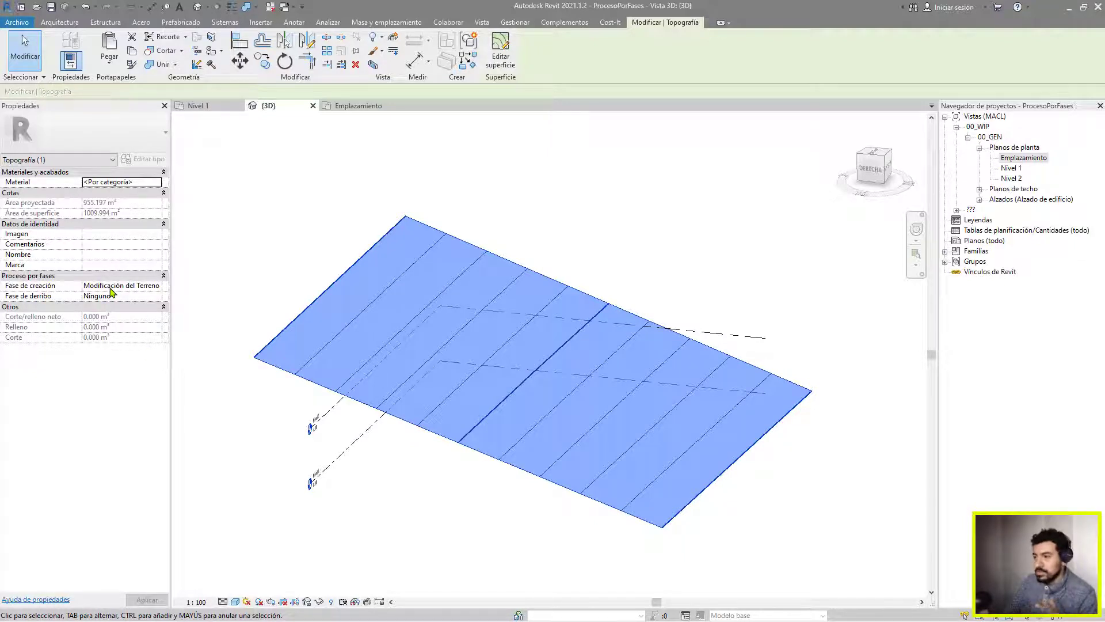
pyautogui.click(773, 208)
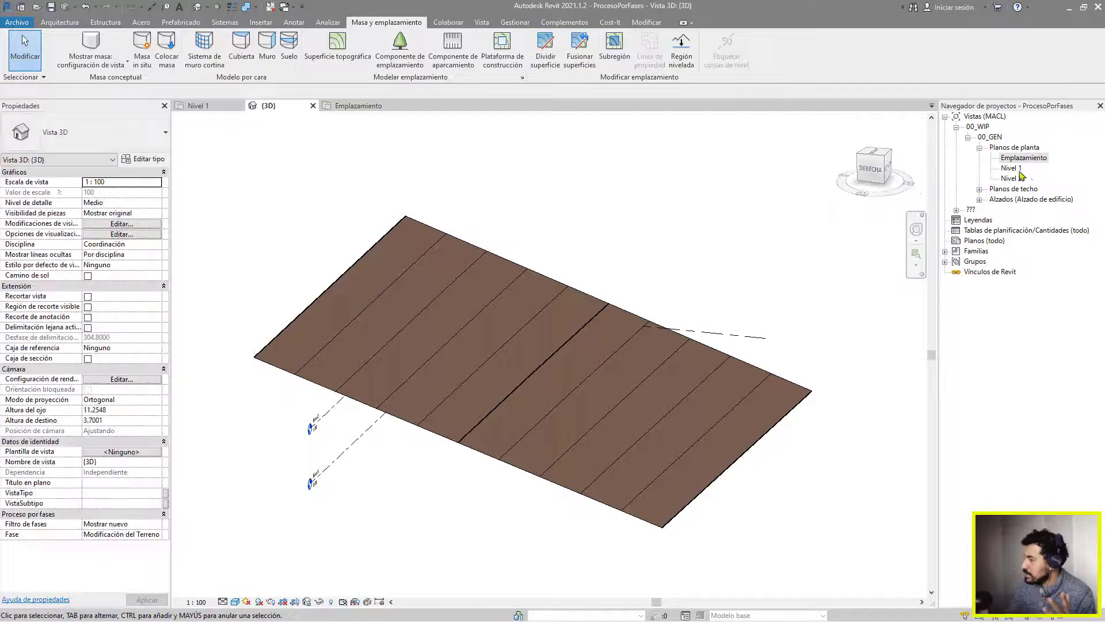
# Open the Emplazamiento floor plan and set its phase to Modificación del Terreno
pyautogui.doubleClick(1012, 168)
pyautogui.doubleClick(1035, 158)
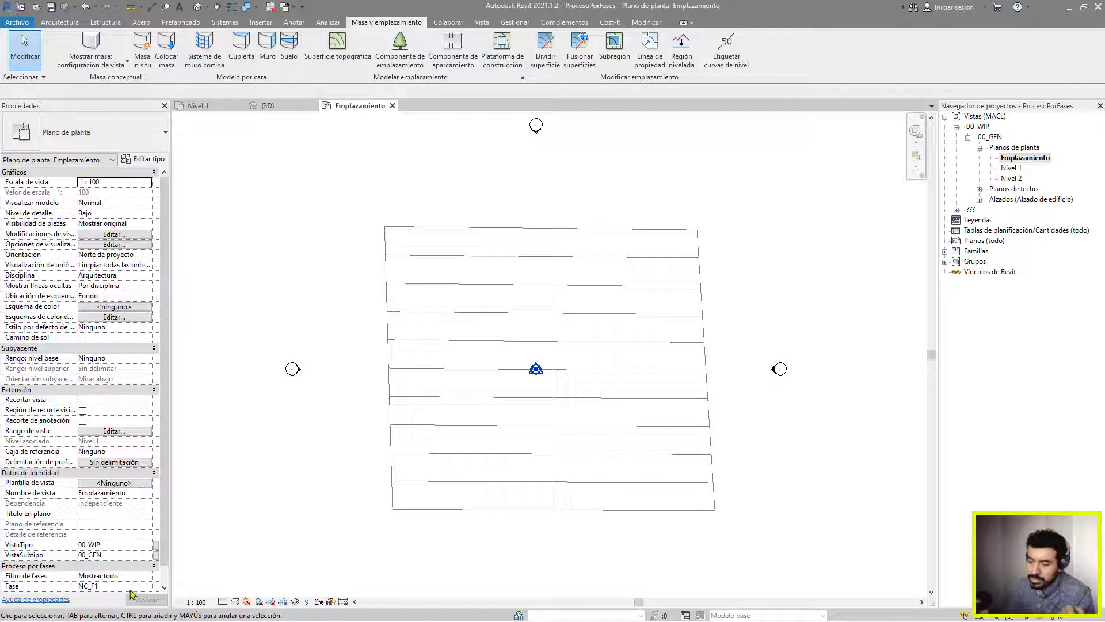
pyautogui.click(85, 585)
pyautogui.click(115, 556)
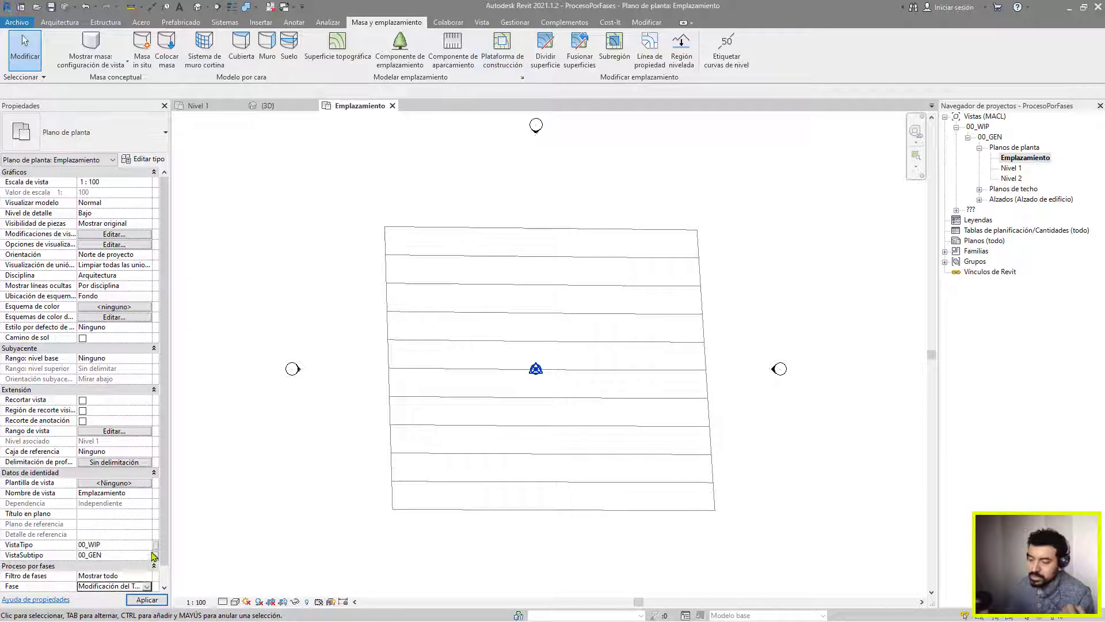
# Create a rectangular building pad about 4.8 by 14.8 m on the terrain at Nivel 1 and view it in 3D
pyautogui.click(508, 54)
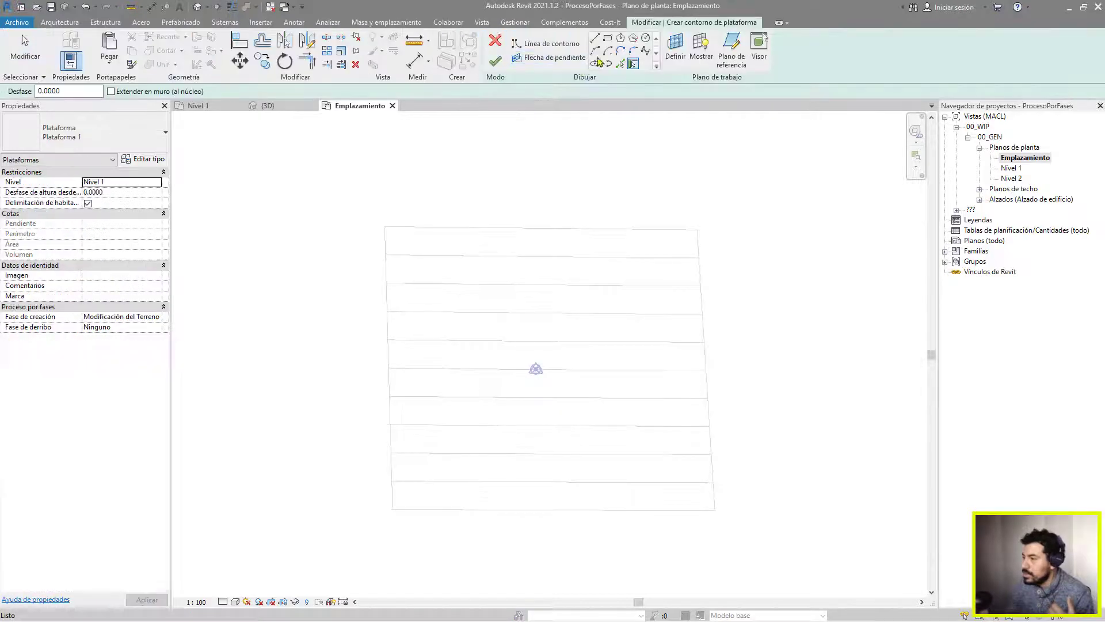
pyautogui.click(607, 38)
pyautogui.click(448, 275)
pyautogui.click(493, 417)
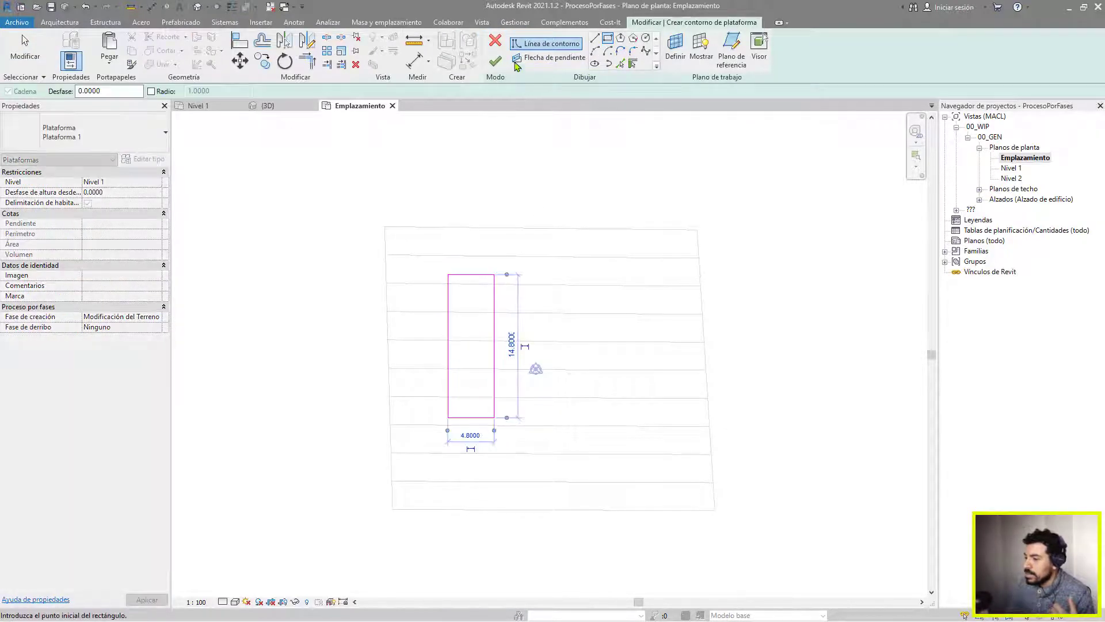
pyautogui.click(495, 61)
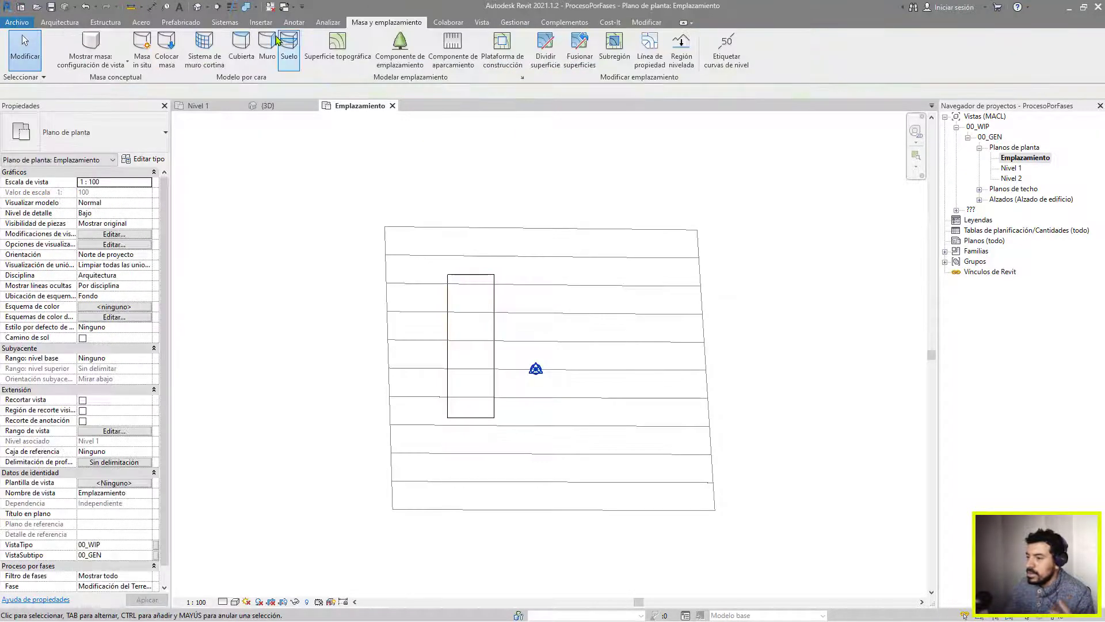
pyautogui.click(197, 6)
pyautogui.keyDown('shift'); pyautogui.moveTo(518, 328); pyautogui.dragTo(660, 432, button='middle'); pyautogui.keyUp('shift')
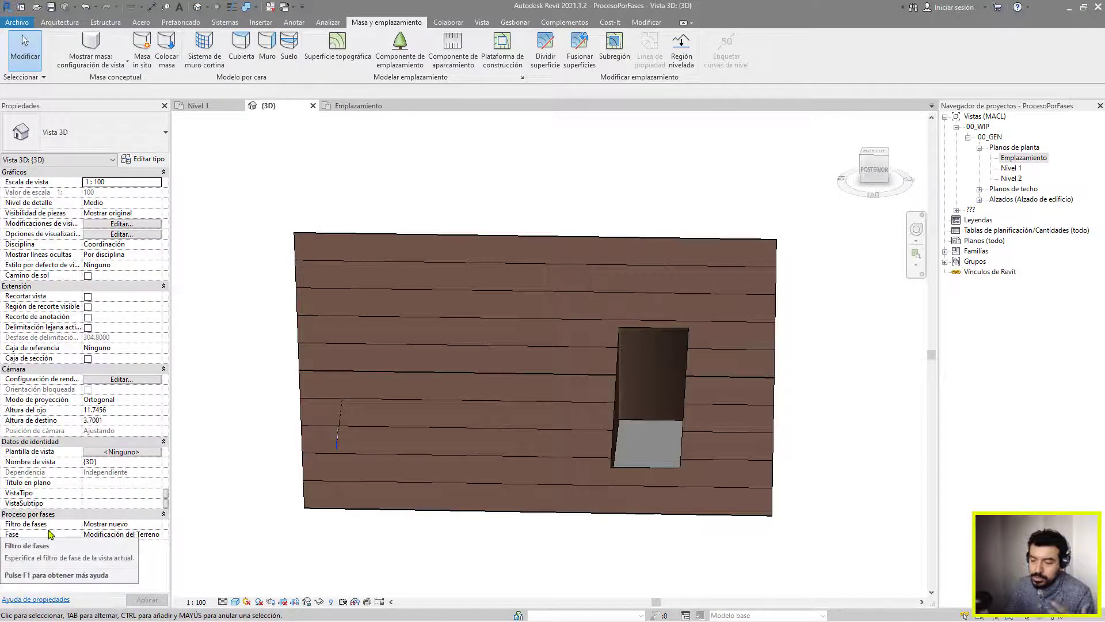
# Set the 3D view's phase filter to Mostrar derribados + nuevos
pyautogui.click(157, 526)
pyautogui.click(157, 524)
pyautogui.scroll(1, 167, 559)
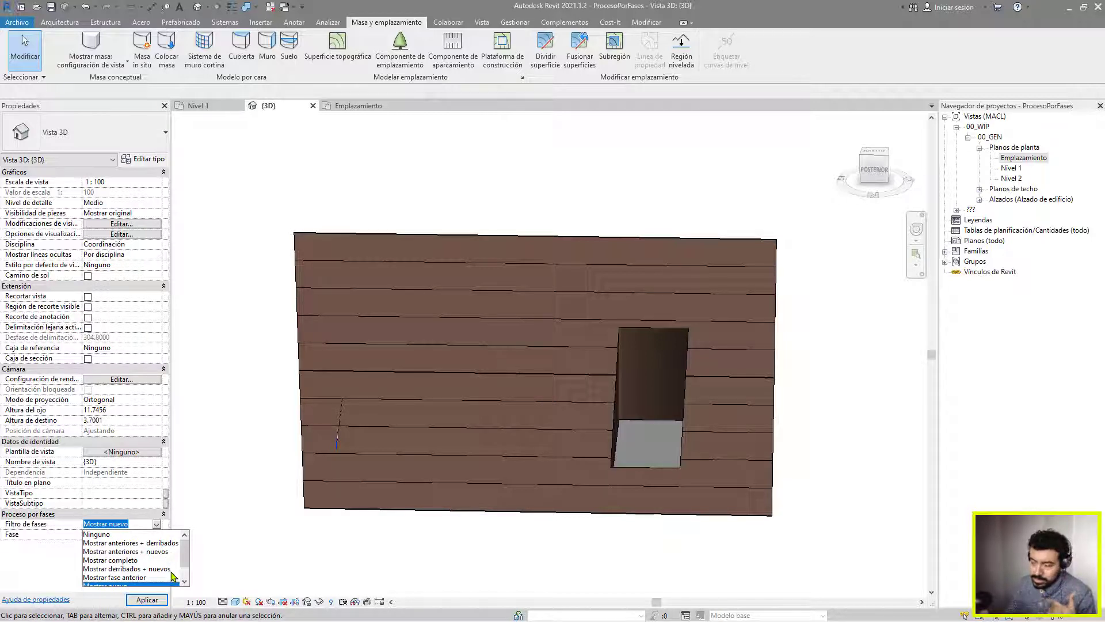
pyautogui.click(165, 569)
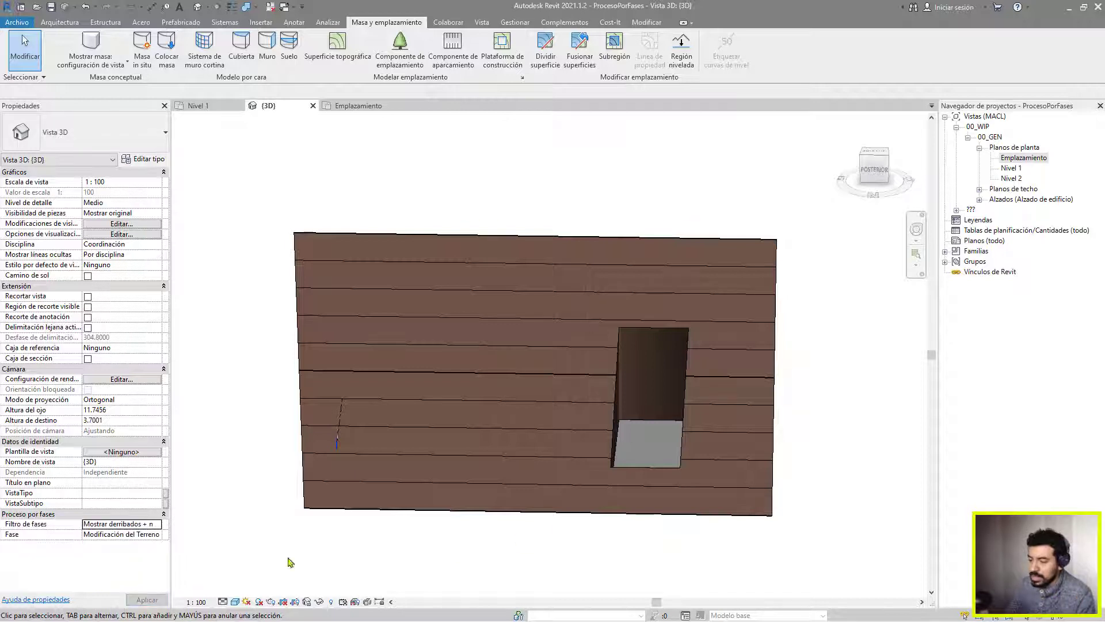
pyautogui.click(144, 523)
pyautogui.click(157, 524)
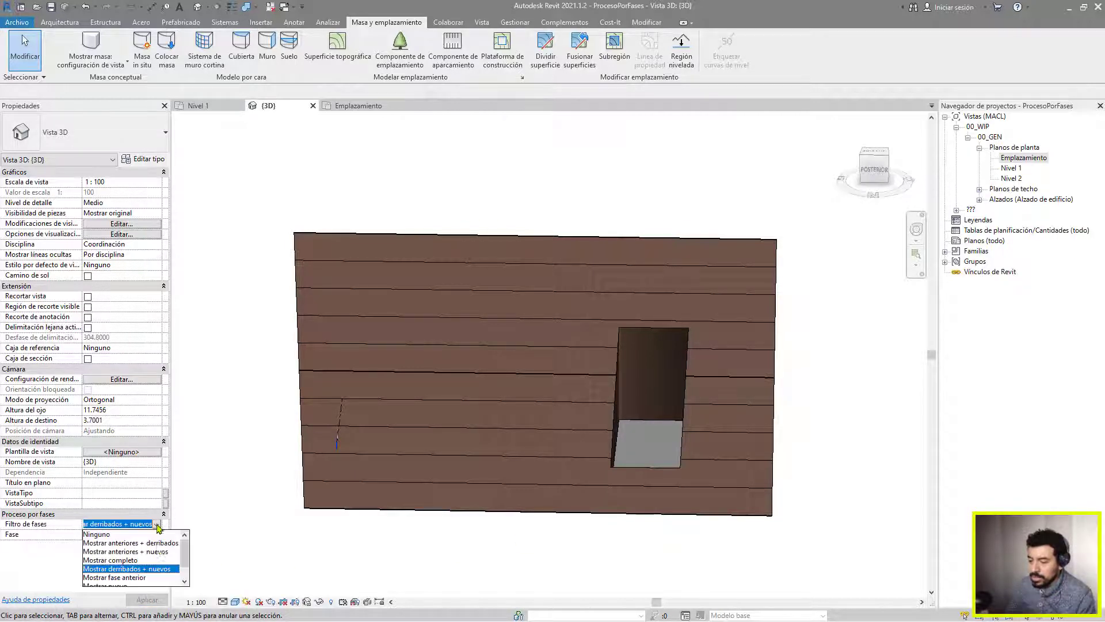
pyautogui.click(208, 497)
# Switch the 3D view to the Existente phase and set the original toposurface's demolition phase to Modificación del Terreno
pyautogui.click(157, 535)
pyautogui.click(157, 534)
pyautogui.click(115, 545)
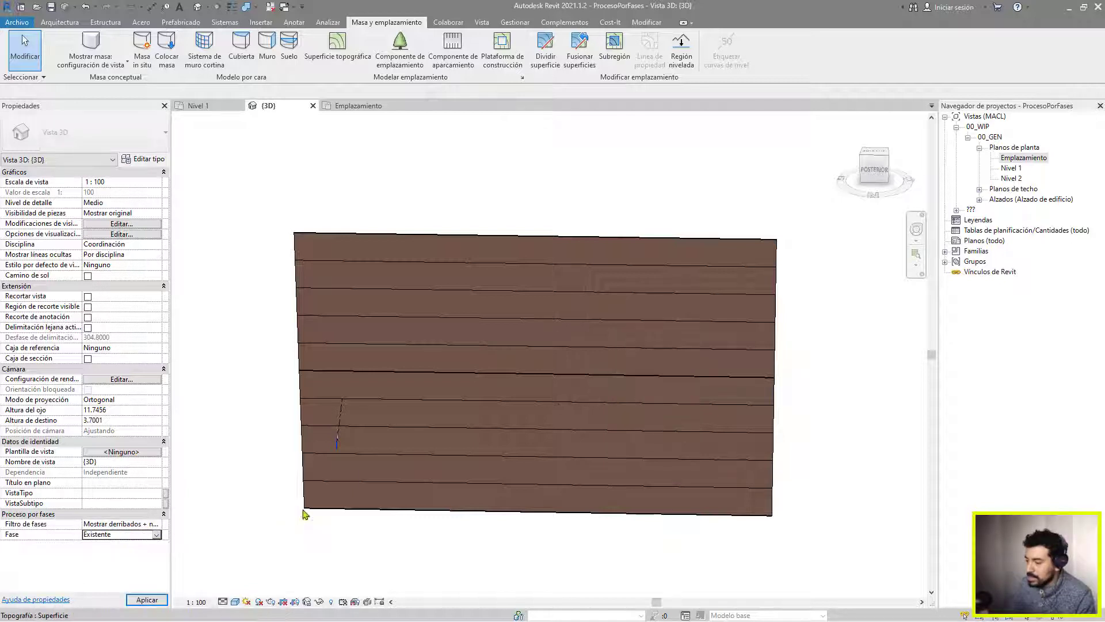
pyautogui.click(437, 510)
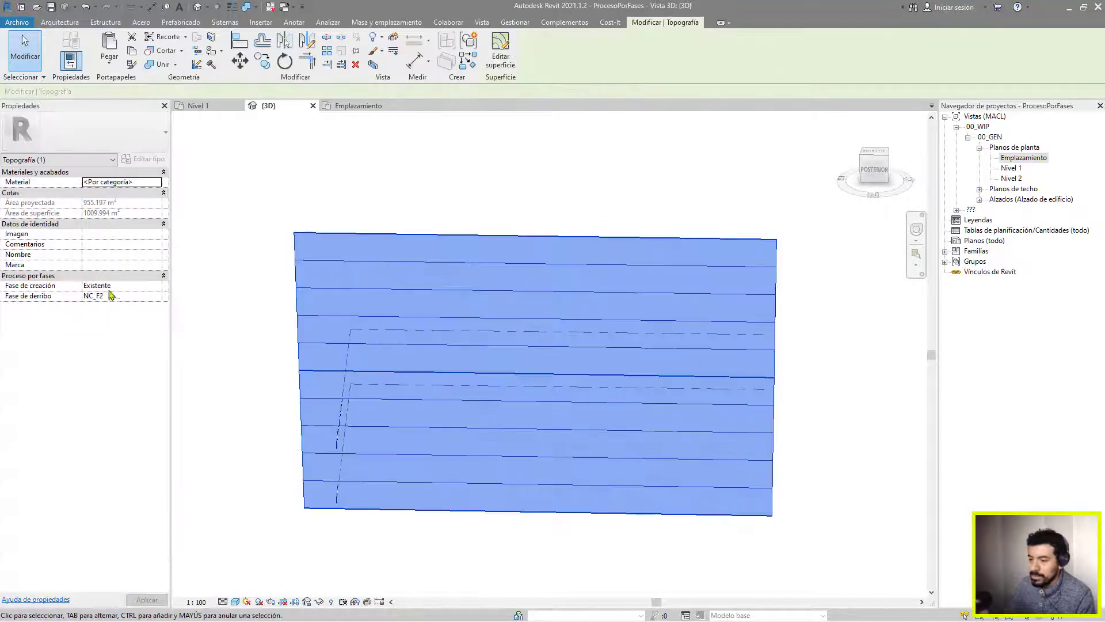
pyautogui.click(157, 295)
pyautogui.click(156, 296)
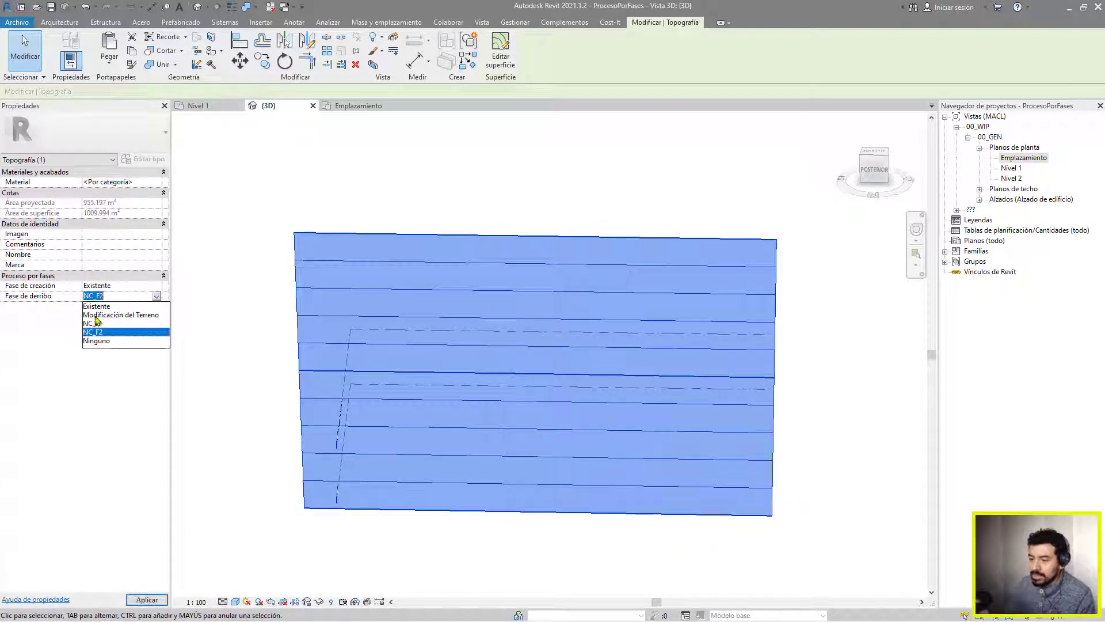
pyautogui.click(140, 316)
pyautogui.click(242, 423)
# Set the 3D view's phase back to Modificación del Terreno to display the demolished and new terrain together
pyautogui.click(160, 534)
pyautogui.click(160, 534)
pyautogui.click(121, 554)
pyautogui.keyDown('shift'); pyautogui.moveTo(374, 540); pyautogui.dragTo(695, 360, button='middle'); pyautogui.keyUp('shift')
pyautogui.click(610, 359)
pyautogui.press('Escape')
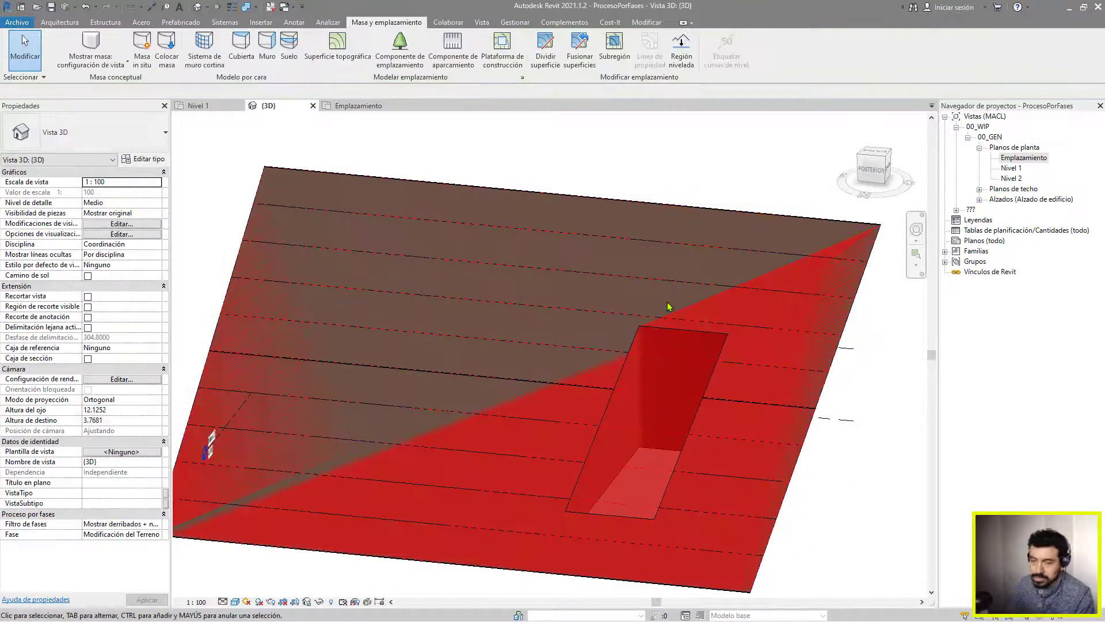
# Examine the overlapping terrains and check the phases and cut and fill volumes of the modified toposurface and its pad area
pyautogui.moveTo(668, 306); pyautogui.dragTo(701, 232, button='middle')
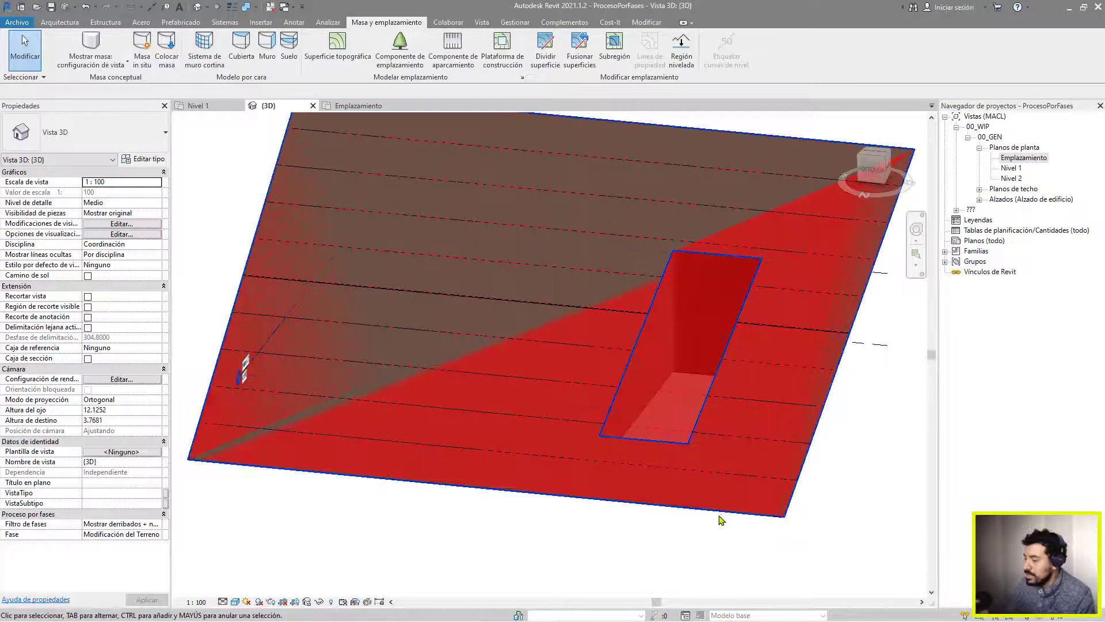
pyautogui.scroll(-3, 678, 452)
pyautogui.keyDown('shift'); pyautogui.moveTo(678, 453); pyautogui.dragTo(726, 346, button='middle'); pyautogui.keyUp('shift')
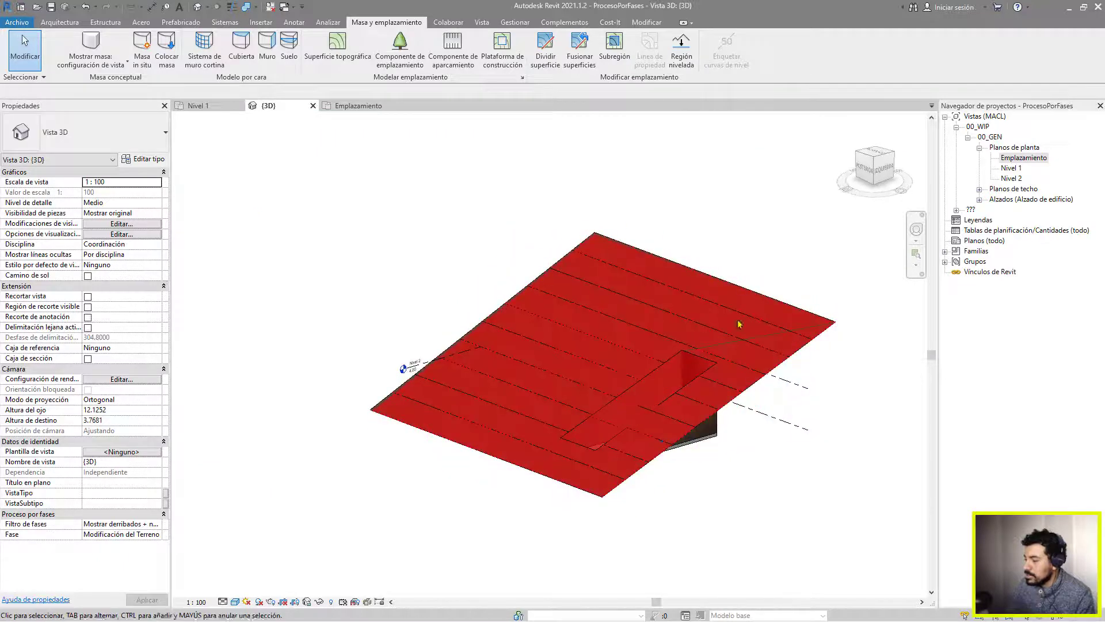
pyautogui.keyDown('shift'); pyautogui.moveTo(615, 448); pyautogui.dragTo(717, 486, button='middle'); pyautogui.keyUp('shift')
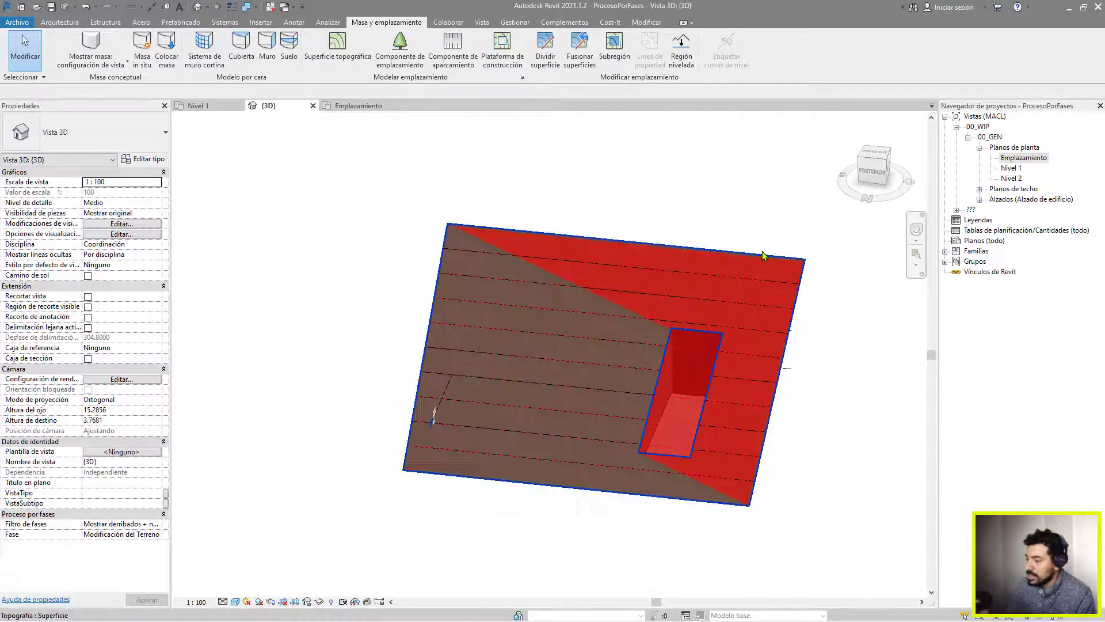
pyautogui.click(763, 256)
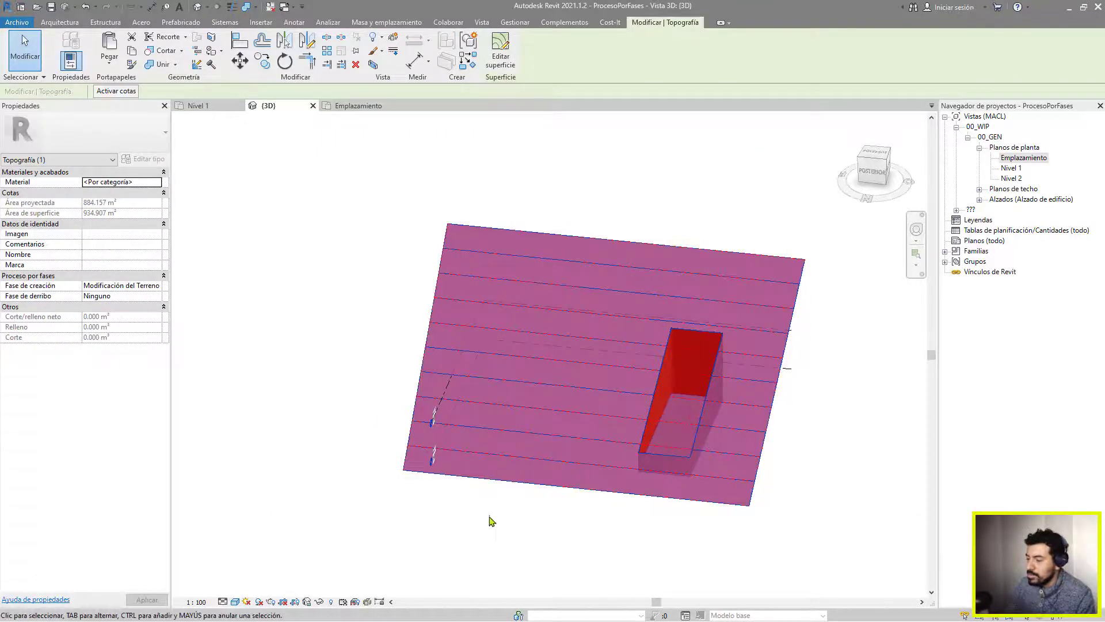
pyautogui.click(490, 520)
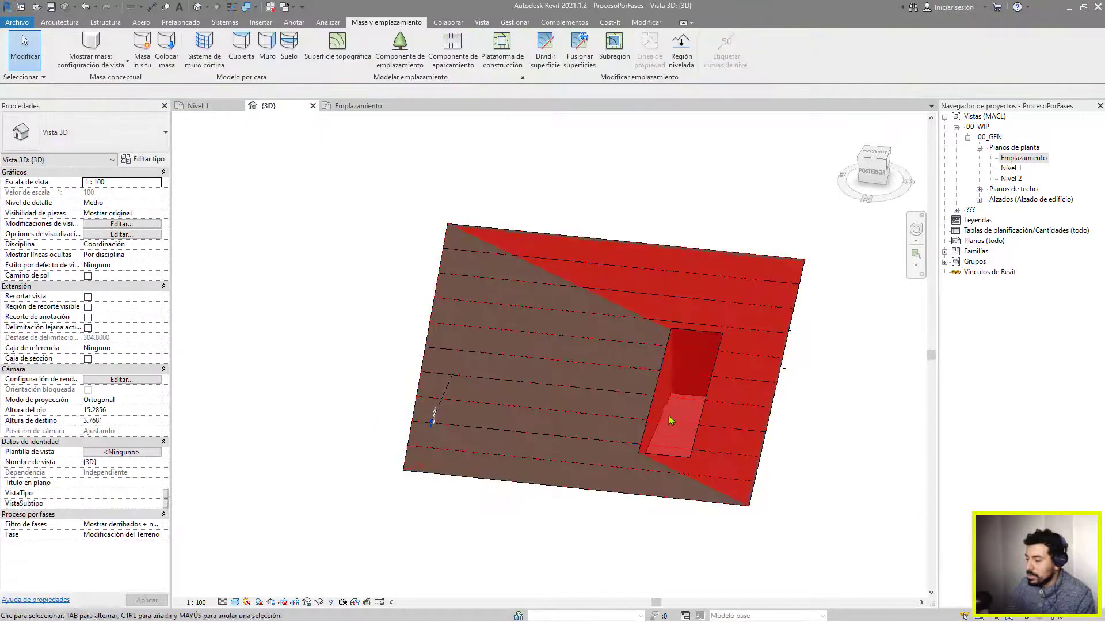
pyautogui.click(665, 370)
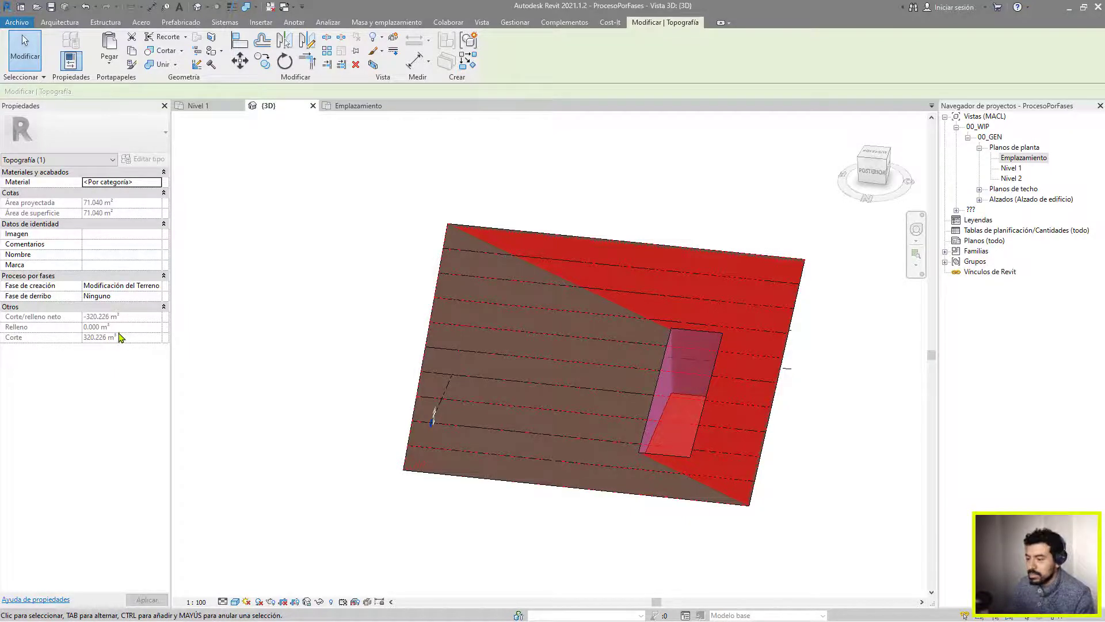
pyautogui.keyDown('shift'); pyautogui.moveTo(666, 437); pyautogui.dragTo(497, 306, button='middle'); pyautogui.keyUp('shift')
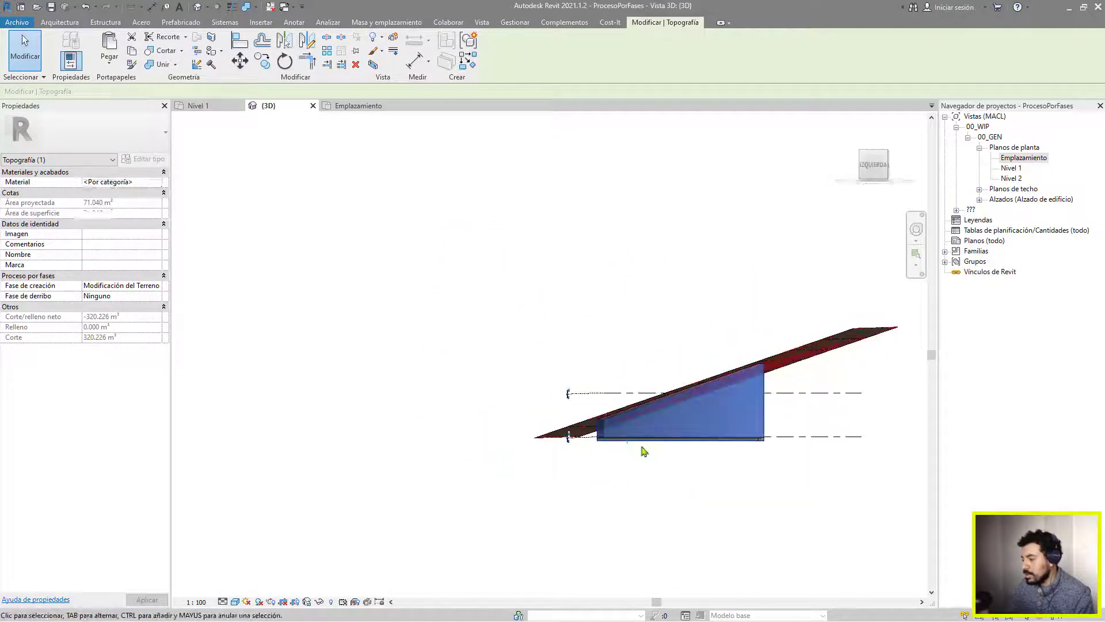
# Set the building pad's level to Nivel 2 and check the cut and fill volumes of the terrain under it
pyautogui.click(656, 451)
pyautogui.scroll(1, 656, 450)
pyautogui.click(660, 443)
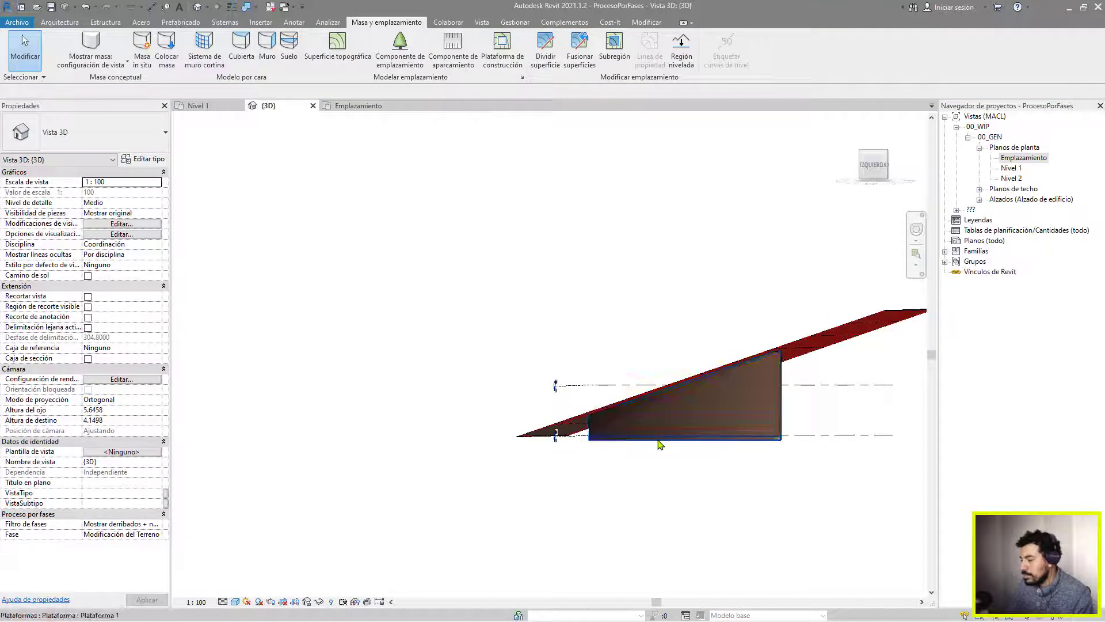
pyautogui.click(161, 183)
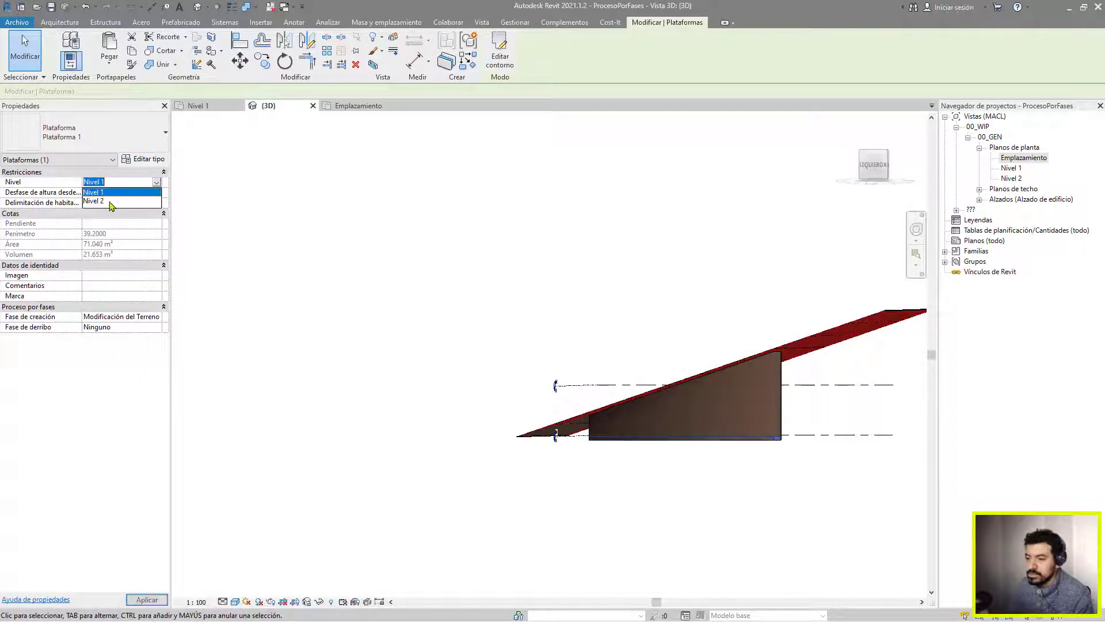
pyautogui.click(92, 202)
pyautogui.click(584, 375)
pyautogui.keyDown('shift'); pyautogui.moveTo(604, 410); pyautogui.dragTo(621, 447, button='middle'); pyautogui.keyUp('shift')
pyautogui.keyDown('shift'); pyautogui.moveTo(739, 373); pyautogui.dragTo(631, 432, button='middle'); pyautogui.keyUp('shift')
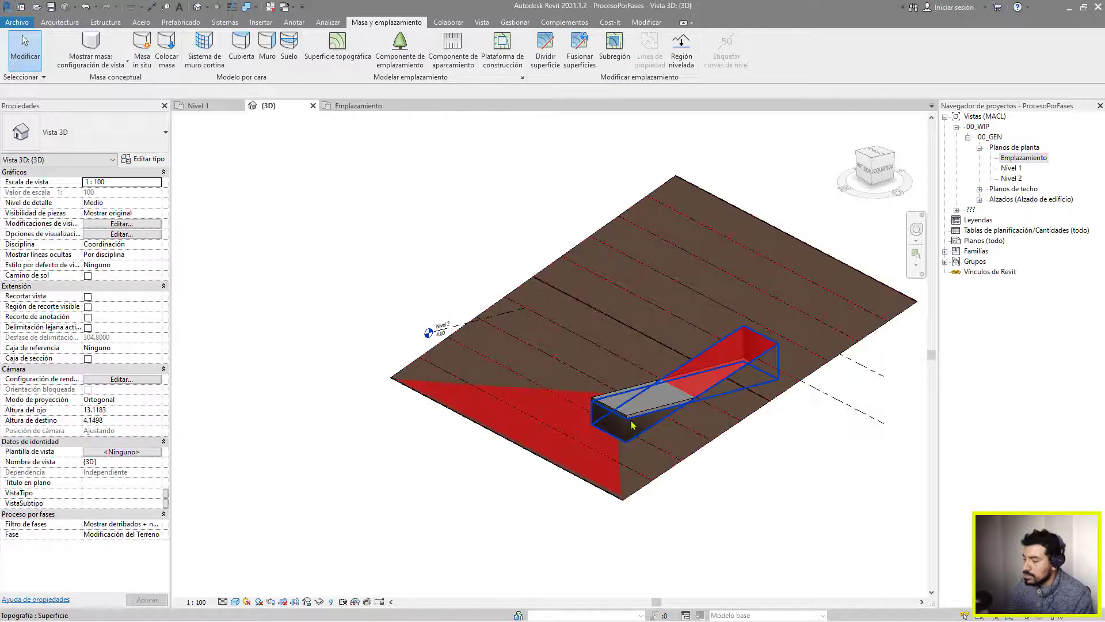
pyautogui.click(631, 432)
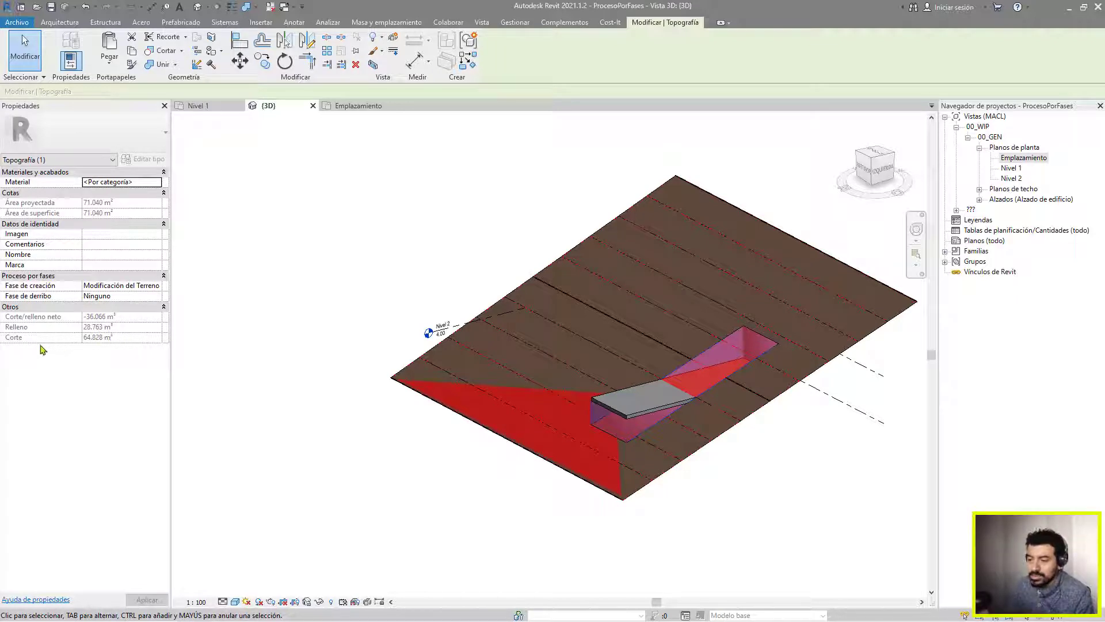
pyautogui.click(320, 234)
pyautogui.keyDown('shift'); pyautogui.moveTo(320, 234); pyautogui.dragTo(756, 492, button='middle'); pyautogui.keyUp('shift')
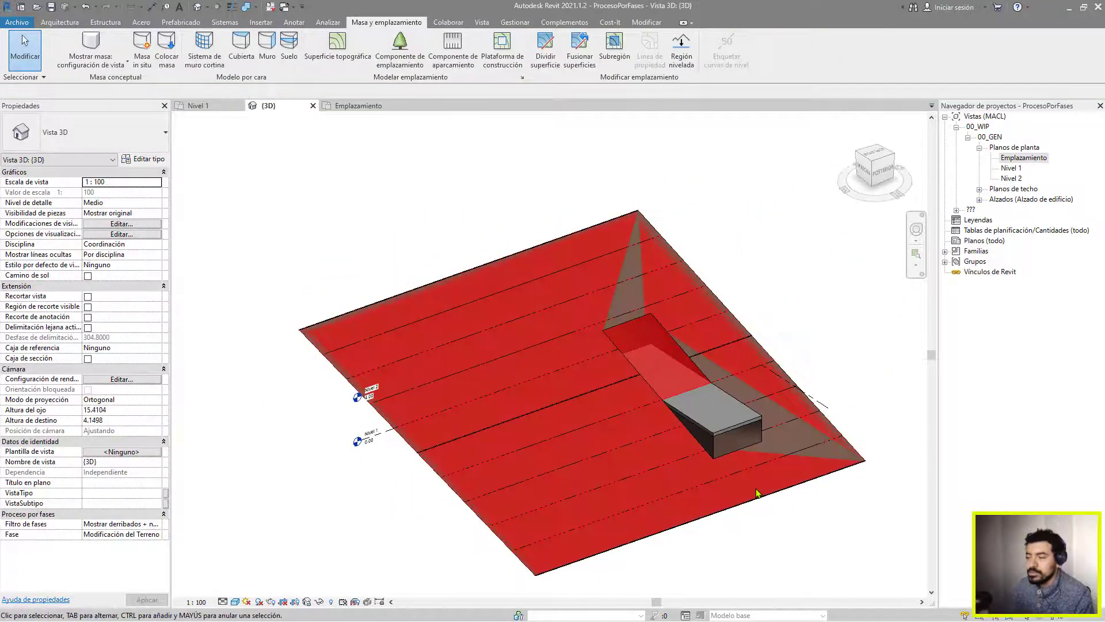
pyautogui.keyDown('shift'); pyautogui.moveTo(771, 456); pyautogui.dragTo(794, 340, button='middle'); pyautogui.keyUp('shift')
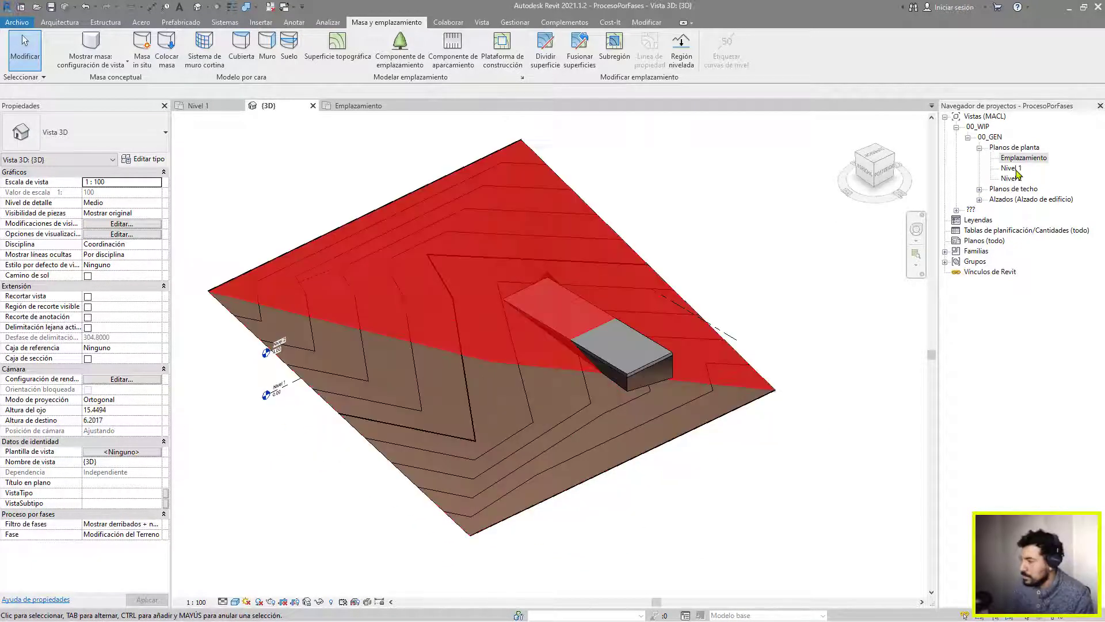
# Open the Nivel 1 floor plan and turn on the visibility of the Topografía category
pyautogui.doubleClick(1012, 168)
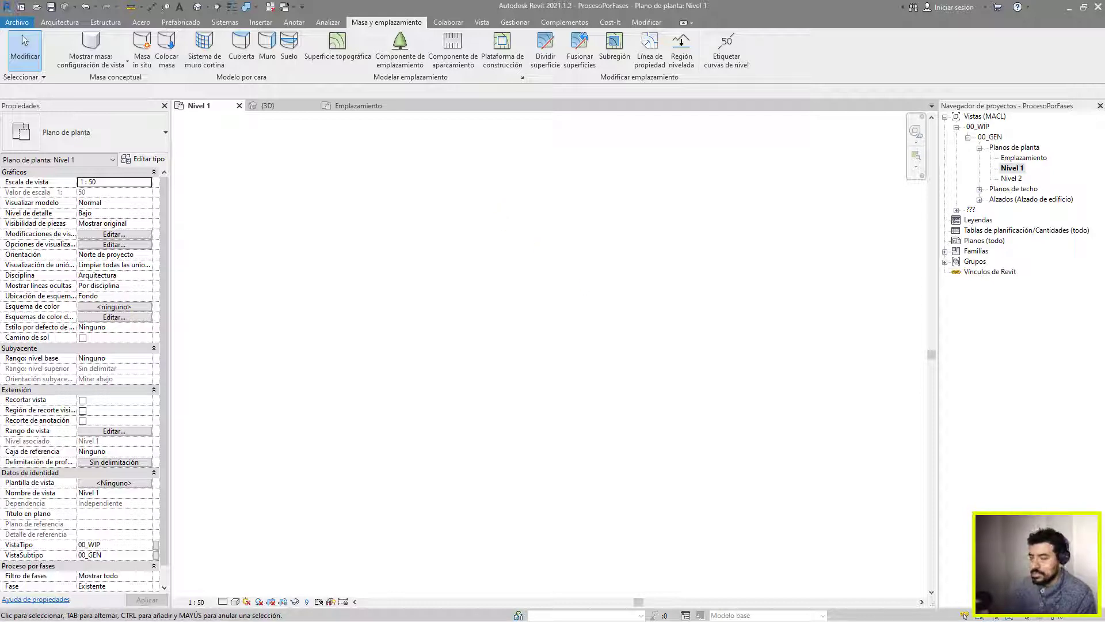
pyautogui.scroll(-1, 148, 412)
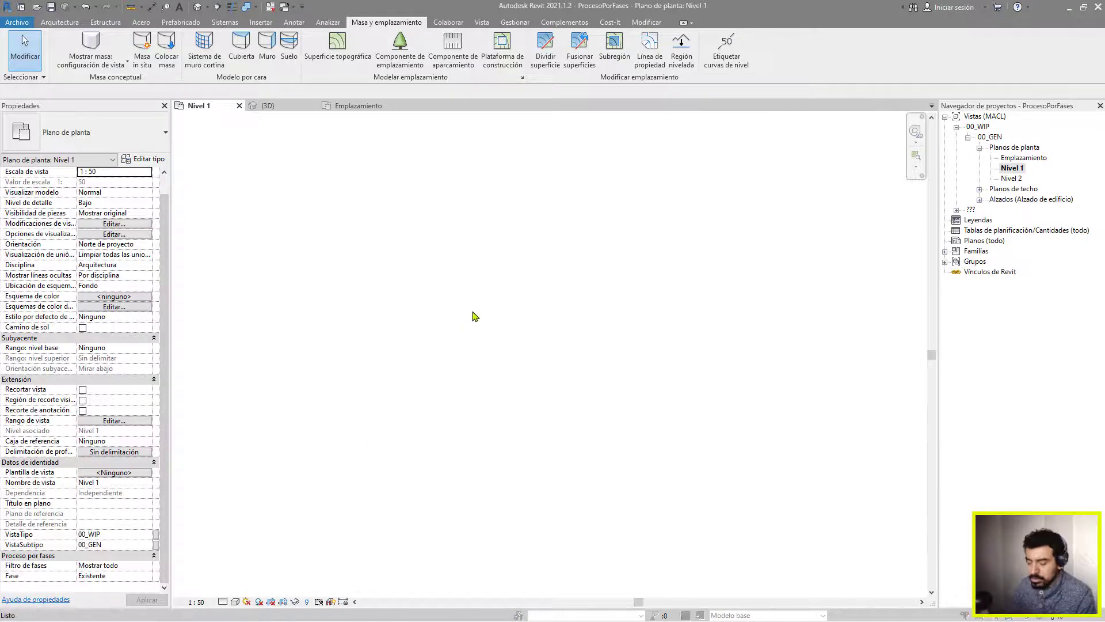
pyautogui.press('v')
pyautogui.press('v')
pyautogui.click(353, 233)
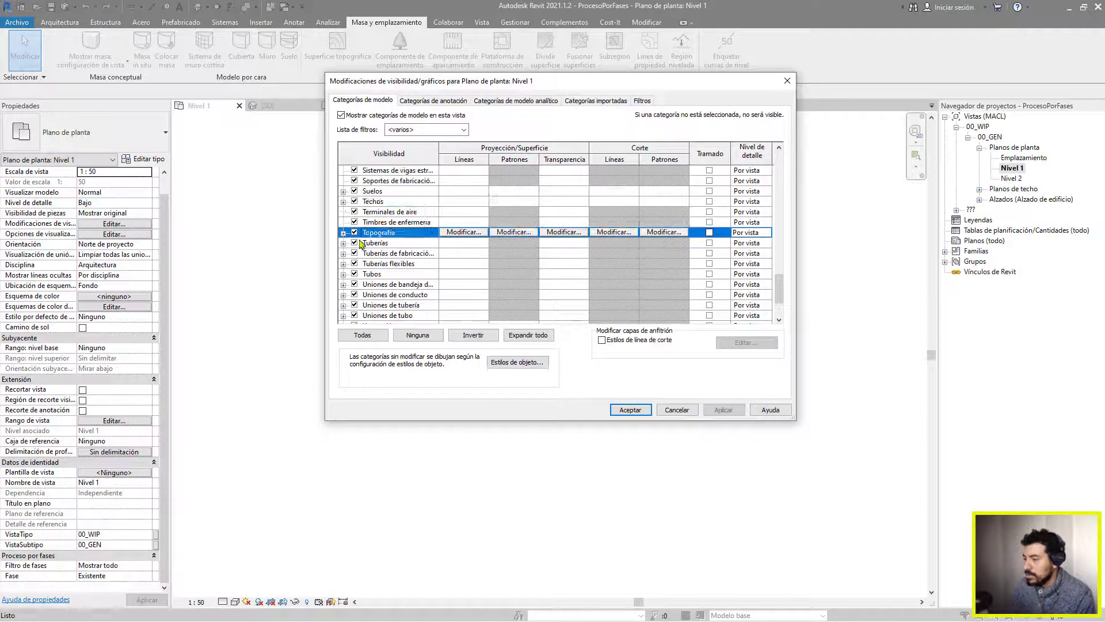
pyautogui.click(629, 409)
pyautogui.middleClick(628, 407)
pyautogui.middleClick(627, 407)
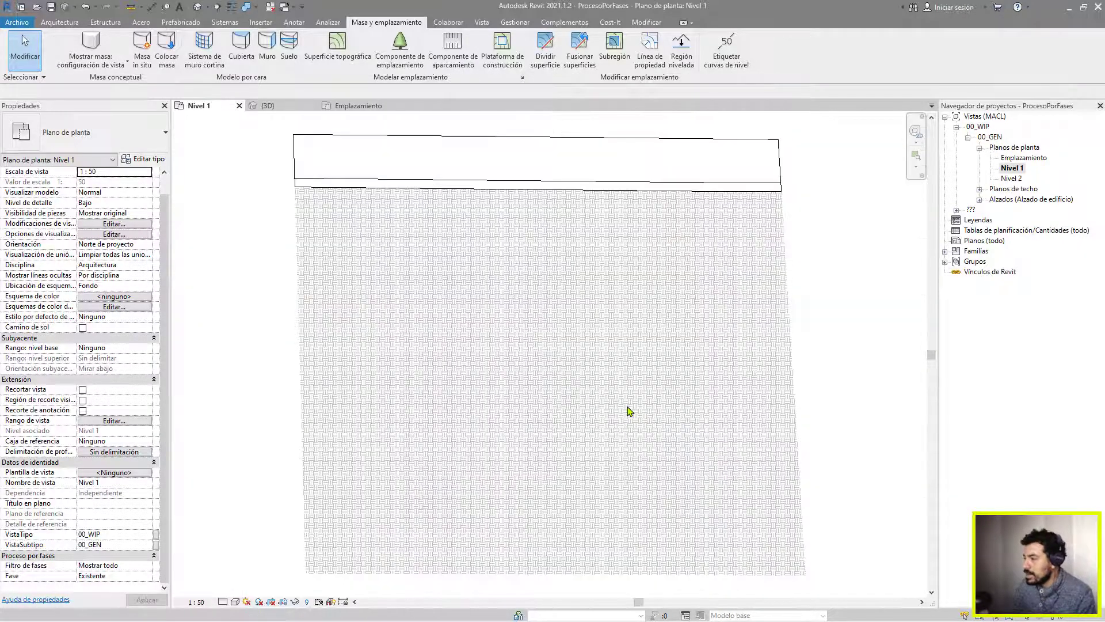
pyautogui.scroll(-2, 731, 365)
pyautogui.moveTo(820, 344); pyautogui.dragTo(660, 377, button='middle')
pyautogui.scroll(-1, 676, 363)
pyautogui.moveTo(639, 303); pyautogui.dragTo(560, 311, button='middle')
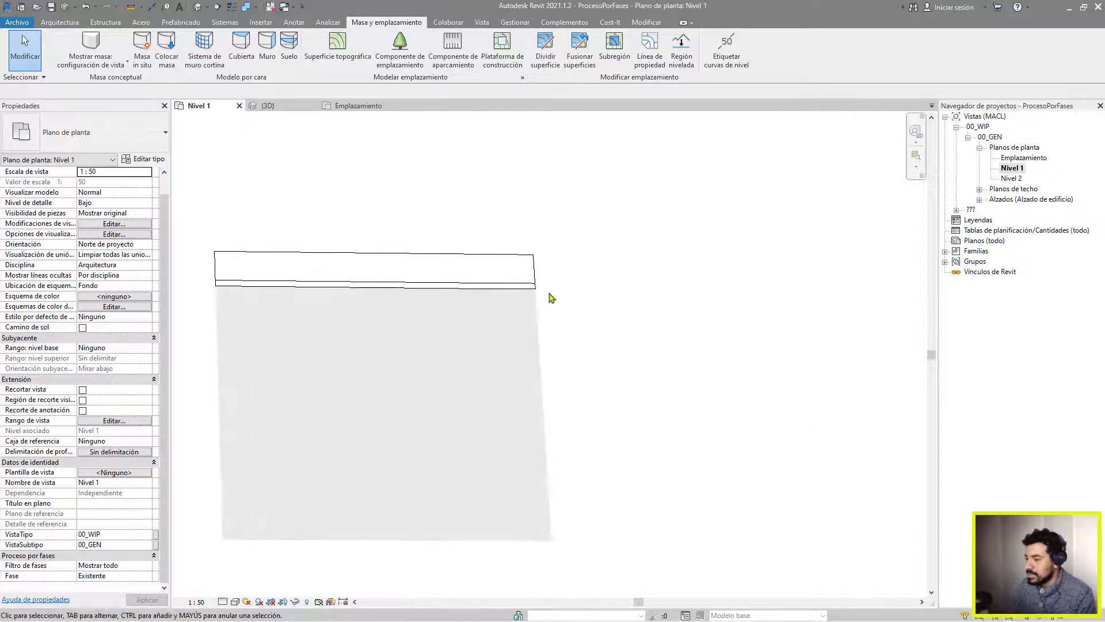
pyautogui.moveTo(864, 355); pyautogui.dragTo(707, 361, button='middle')
pyautogui.moveTo(762, 323)
pyautogui.mouseDown(button='middle')
pyautogui.moveTo(750, 377)
pyautogui.moveTo(715, 364)
pyautogui.mouseUp(button='middle')
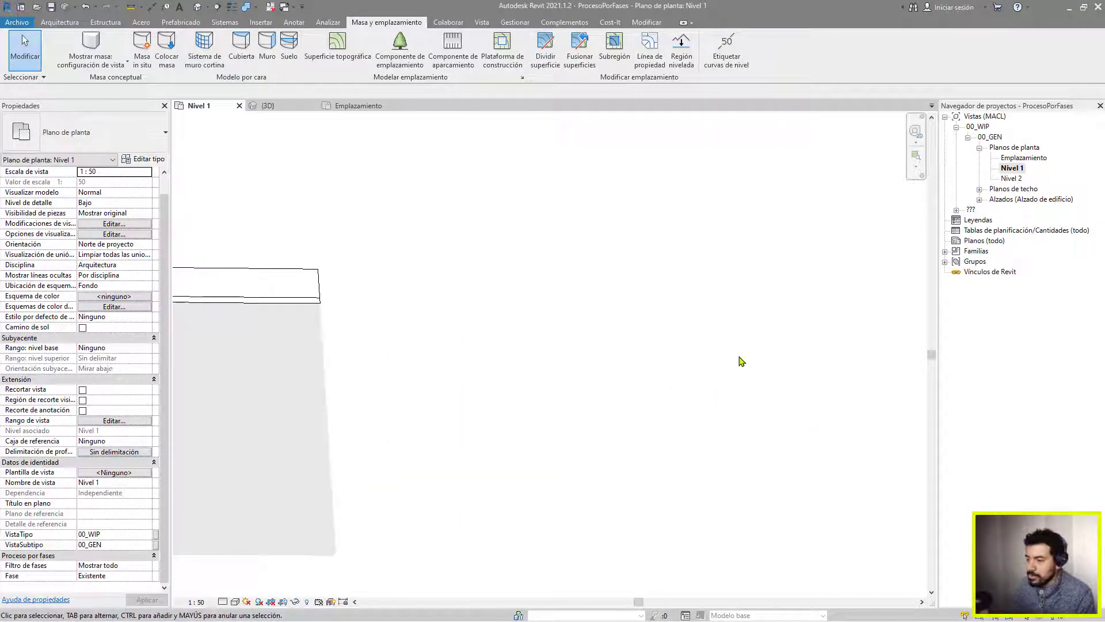
pyautogui.click(59, 21)
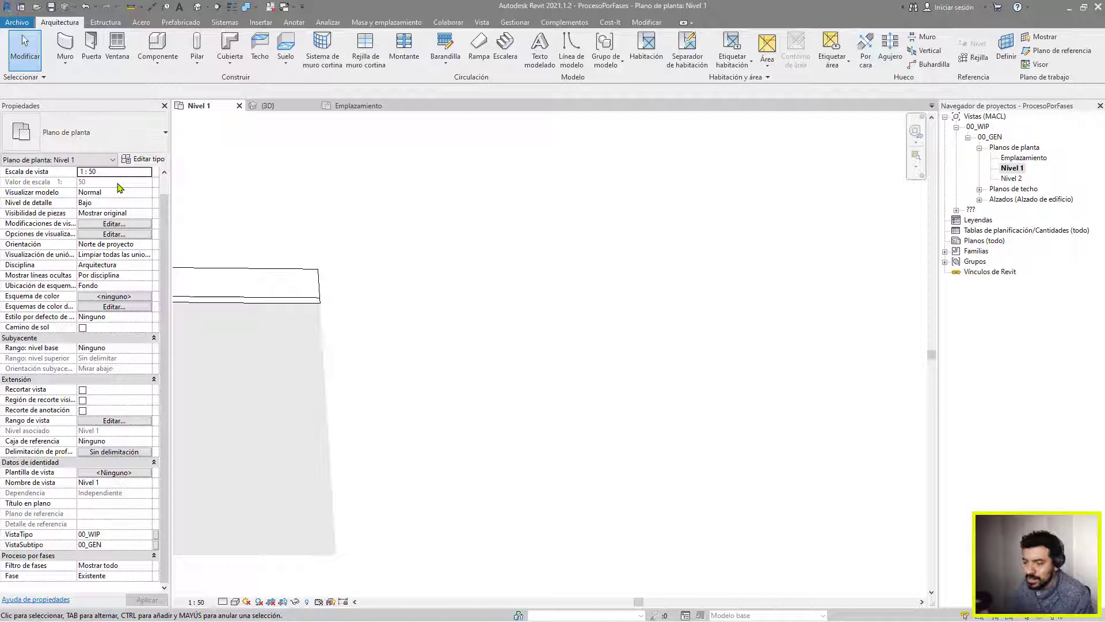
pyautogui.click(66, 43)
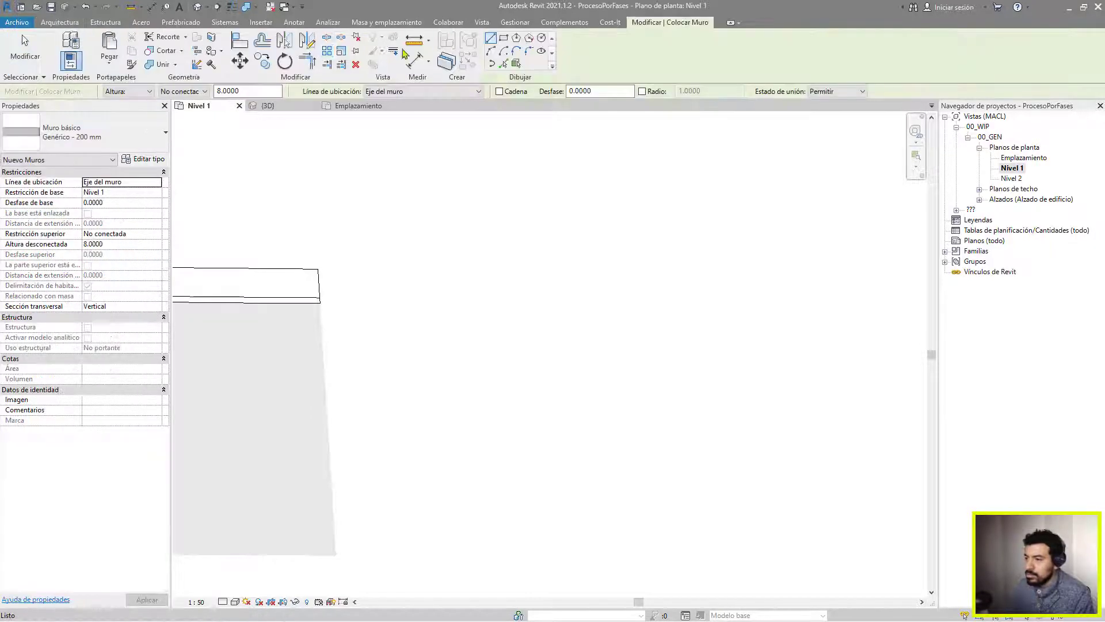
pyautogui.click(503, 38)
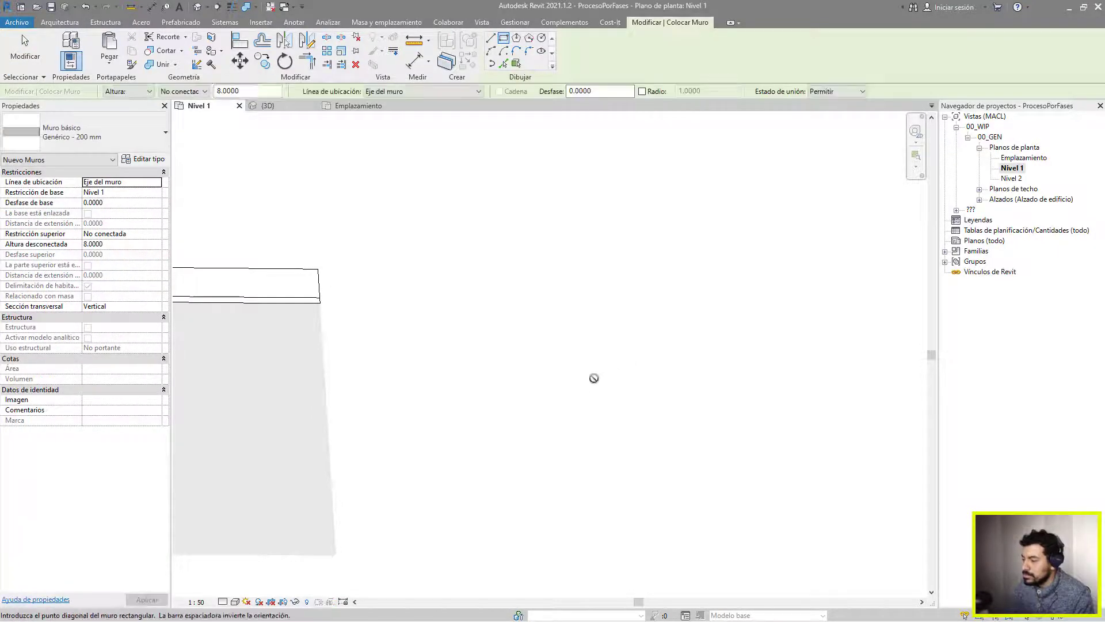
pyautogui.click(618, 340)
pyautogui.press('Escape')
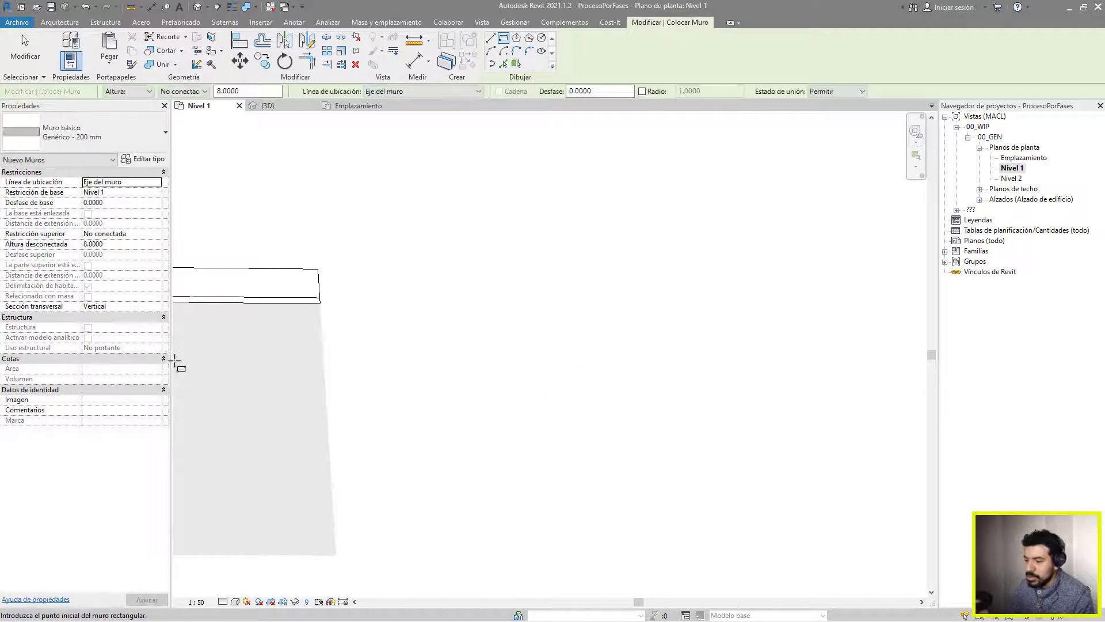
pyautogui.press('Escape')
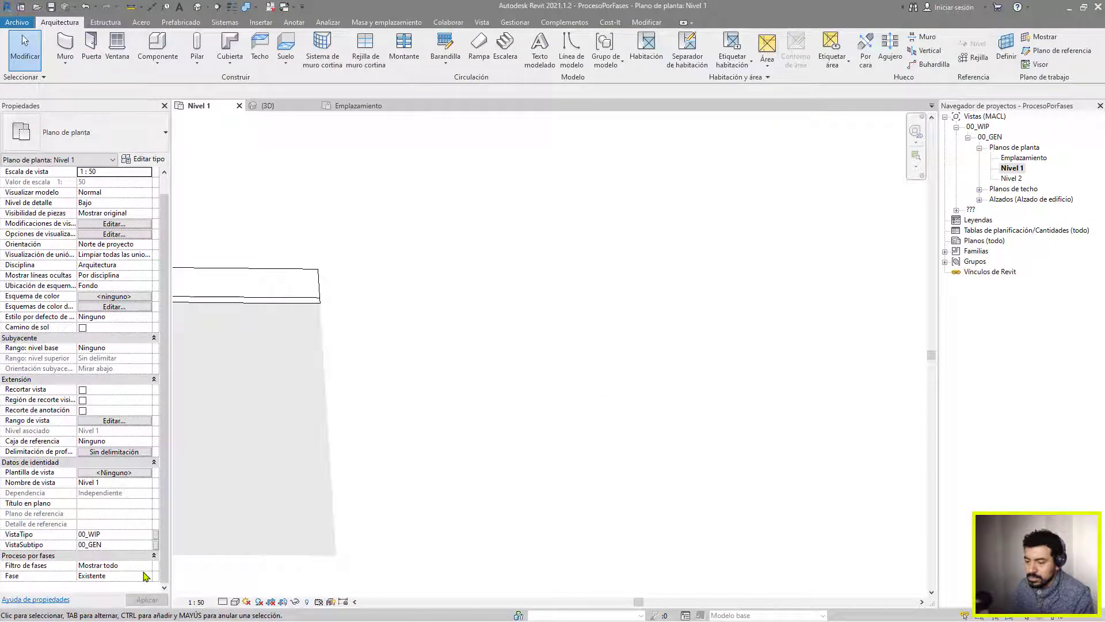
# Set the floor plan's phase to NC_F1 and draw a rectangle of Genérico - 200 mm walls about 11.8 by 8.1 m beside the terrain
pyautogui.click(145, 575)
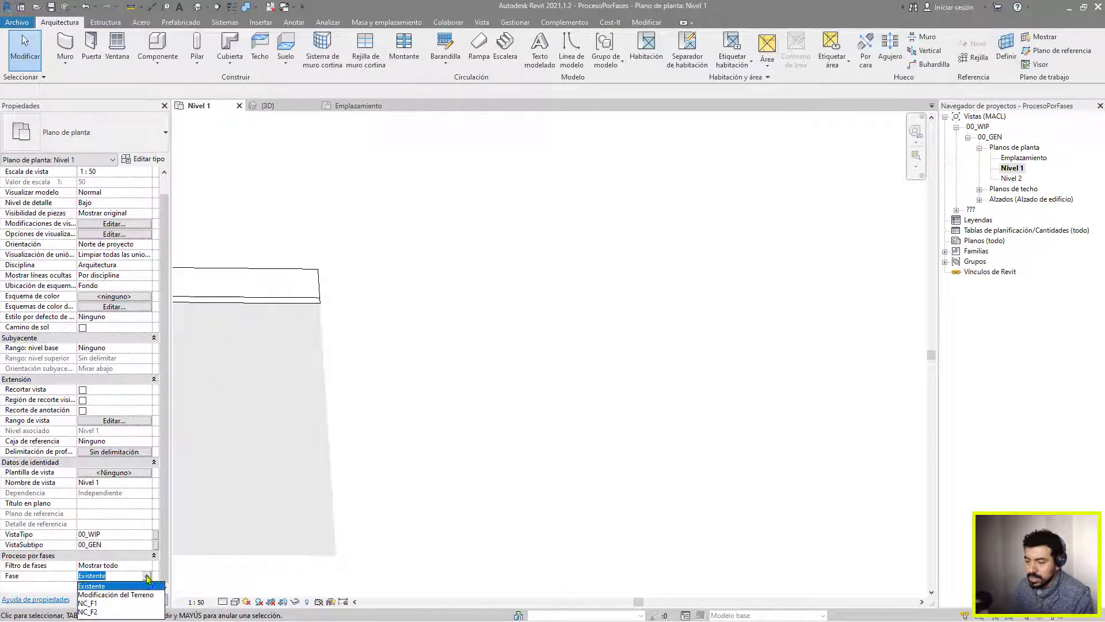
pyautogui.click(107, 603)
pyautogui.press('w')
pyautogui.press('a')
pyautogui.click(596, 307)
pyautogui.press('Escape')
pyautogui.click(503, 38)
pyautogui.click(641, 293)
pyautogui.click(520, 387)
pyautogui.scroll(3, 610, 345)
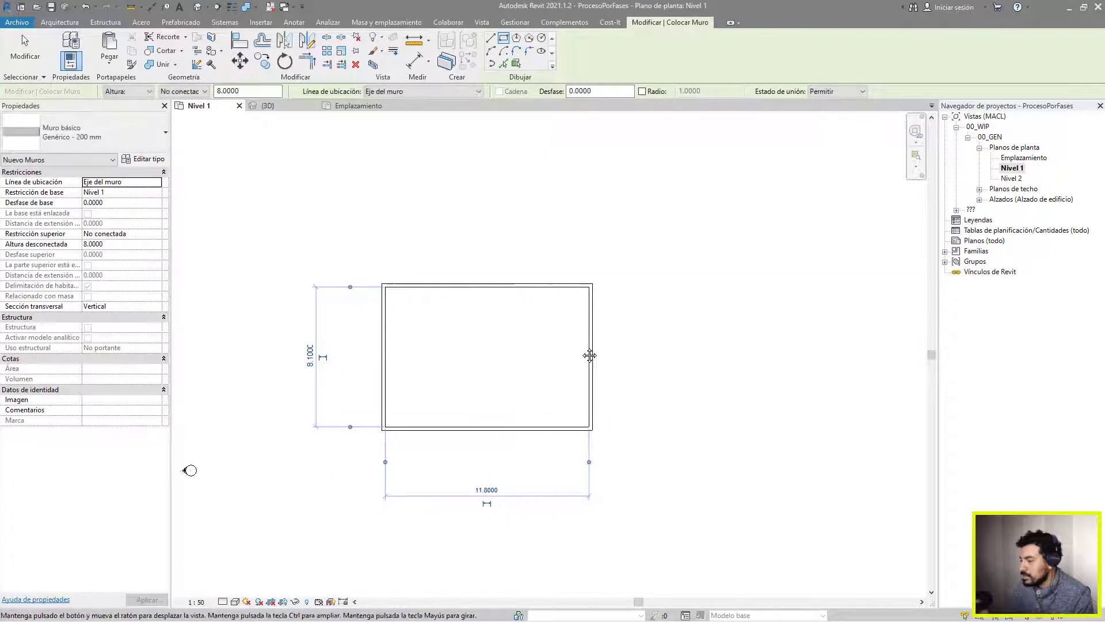
pyautogui.press('Escape')
pyautogui.press('Escape')
pyautogui.moveTo(592, 248); pyautogui.dragTo(380, 502)
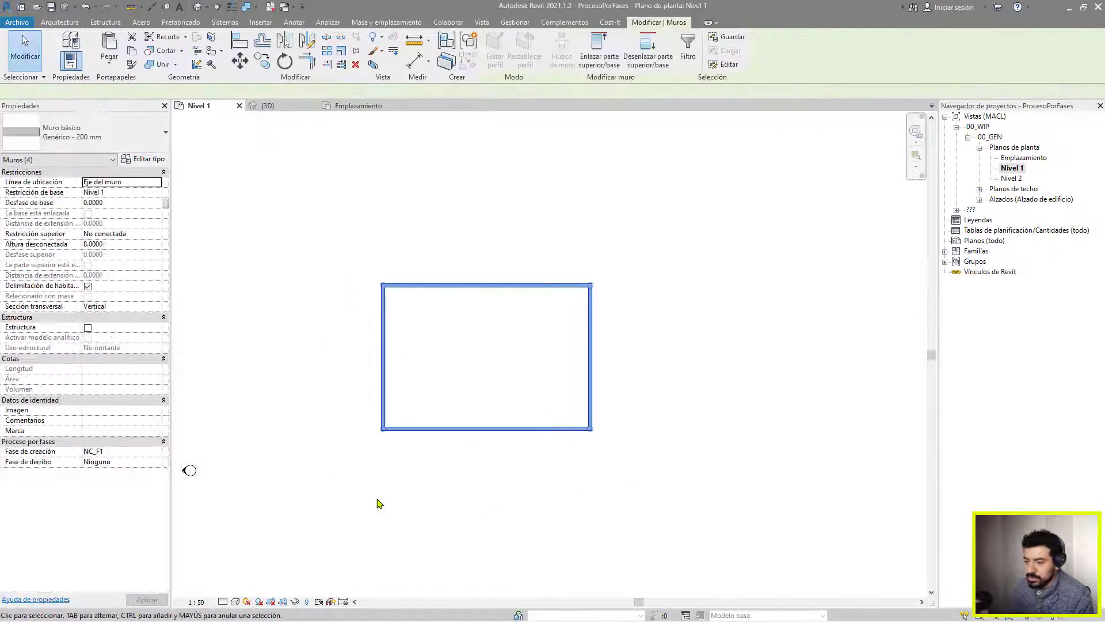
pyautogui.click(314, 235)
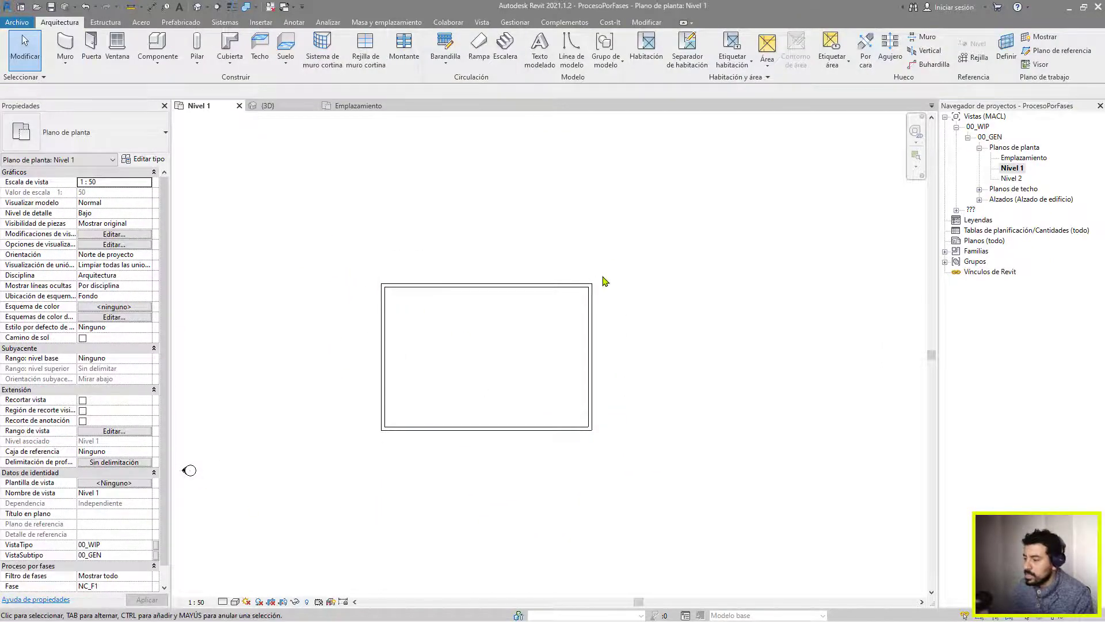
# Set the floor plan's phase to NC_F2 and draw three walls that extend the rectangle eastward, leaving the south wall short of the corner
pyautogui.click(147, 586)
pyautogui.click(105, 574)
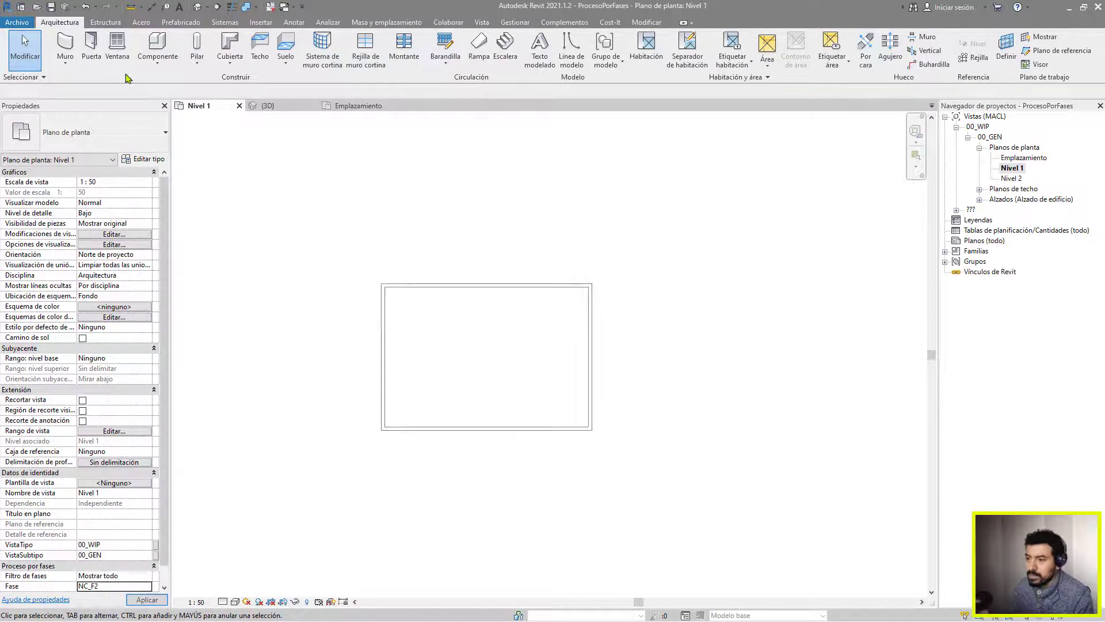
pyautogui.click(65, 46)
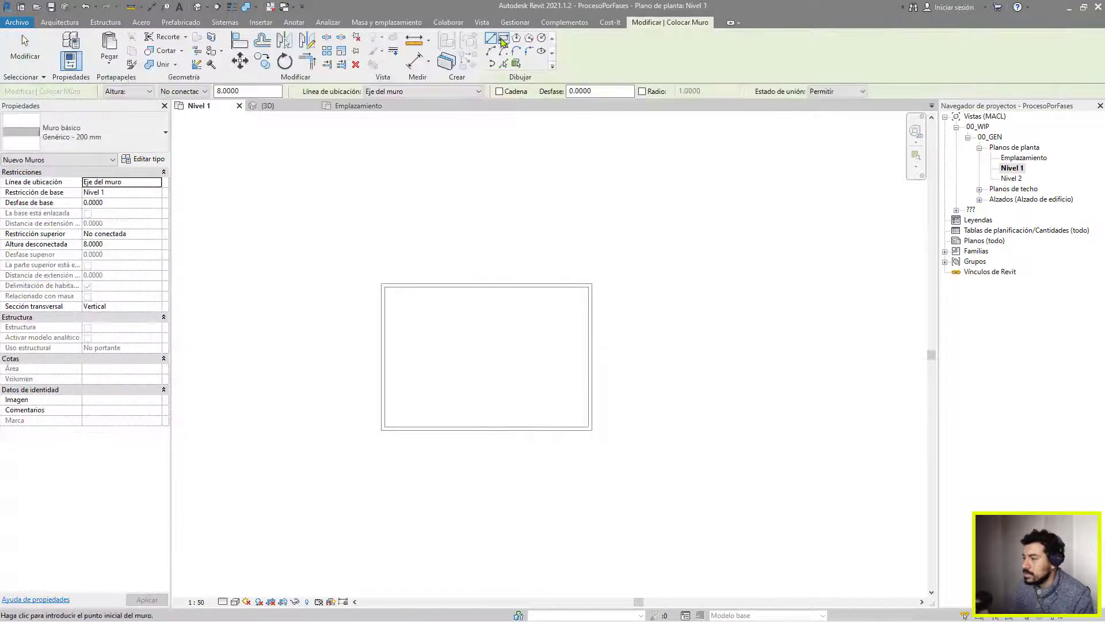
pyautogui.click(591, 284)
pyautogui.click(755, 288)
pyautogui.click(754, 287)
pyautogui.click(753, 429)
pyautogui.click(590, 428)
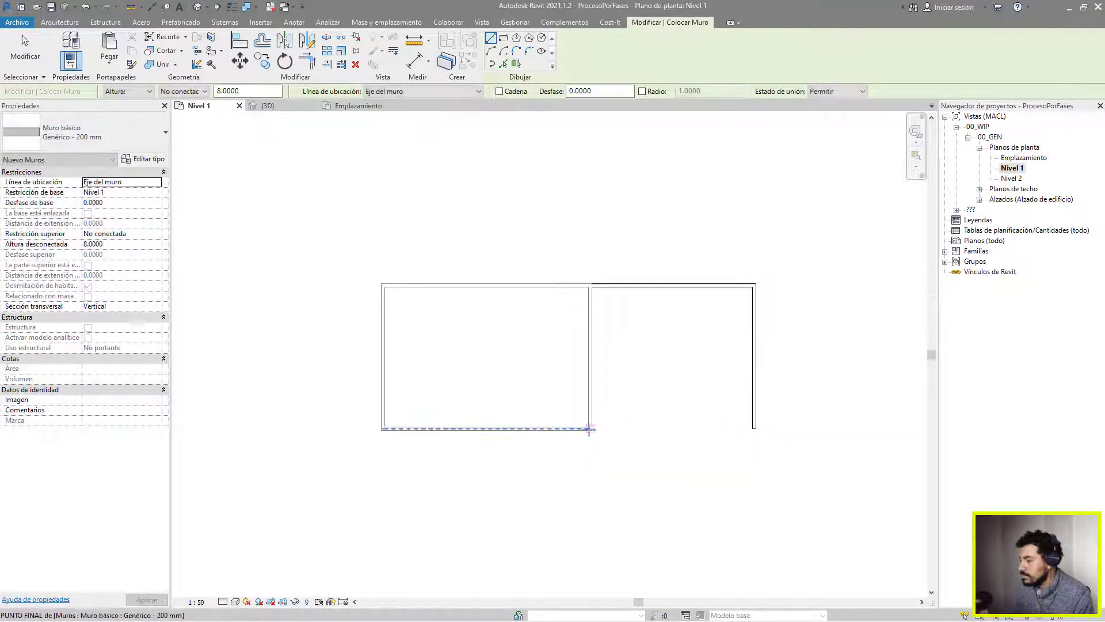
pyautogui.click(653, 428)
pyautogui.press('Escape')
pyautogui.press('Escape')
# Trim the short south wall and the east wall to a corner to close the second room
pyautogui.press('t')
pyautogui.press('r')
pyautogui.click(652, 430)
pyautogui.click(755, 356)
pyautogui.scroll(3, 693, 348)
pyautogui.press('Escape')
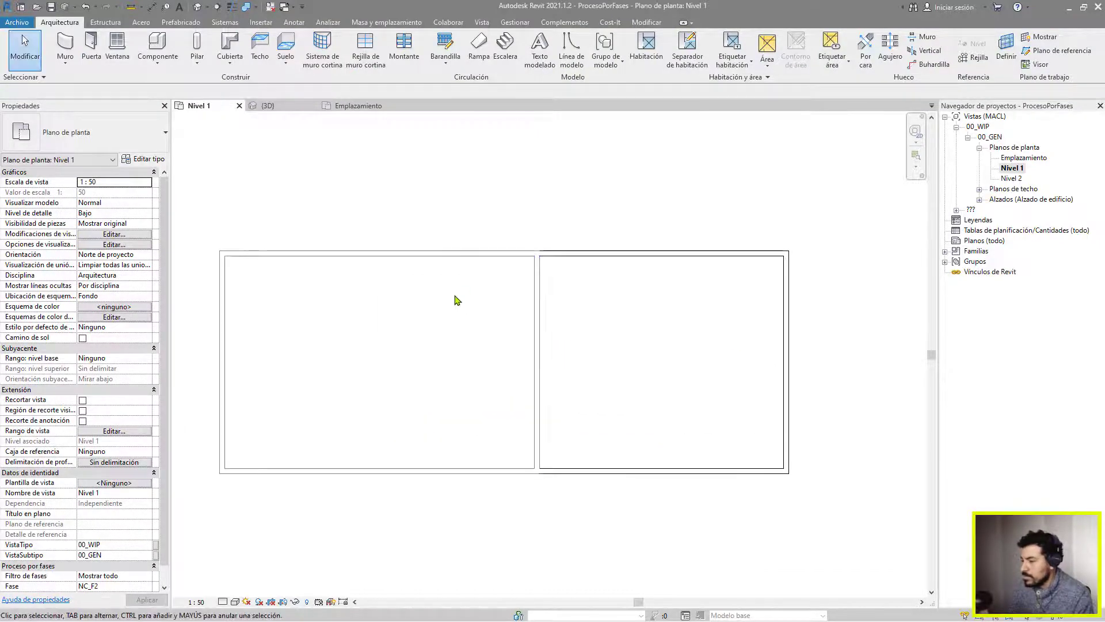
# Set the floor plan's phase filter to Mostrar anteriores + nuevos
pyautogui.scroll(1, 460, 296)
pyautogui.scroll(5, 729, 218)
pyautogui.scroll(-6, 606, 326)
pyautogui.moveTo(524, 486); pyautogui.dragTo(637, 393, button='middle')
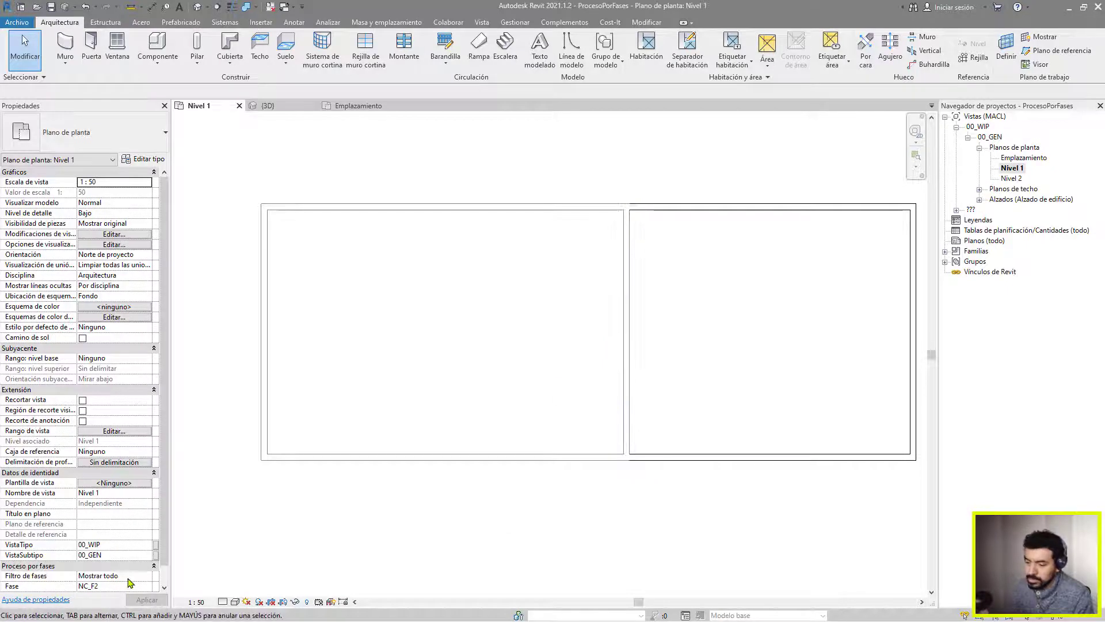
pyautogui.click(148, 576)
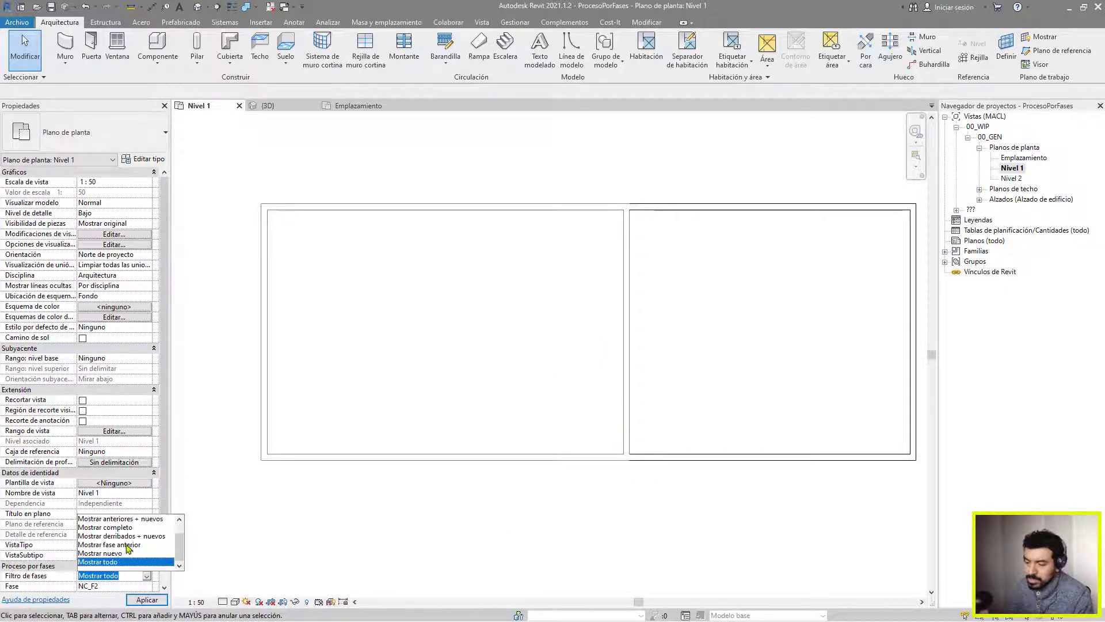
pyautogui.click(146, 519)
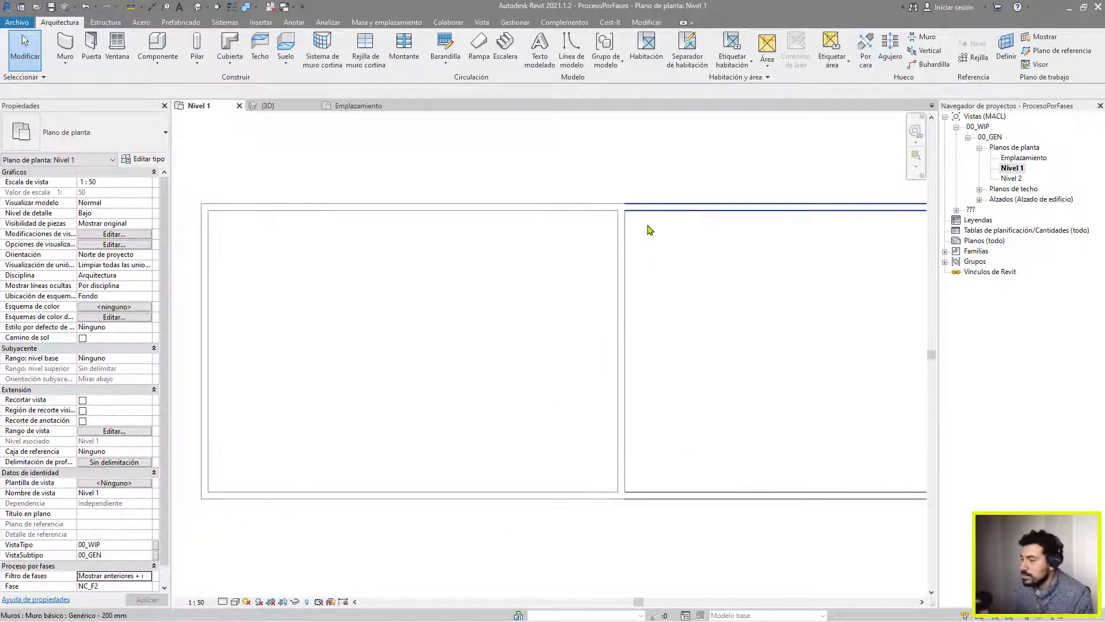
pyautogui.scroll(-2, 614, 313)
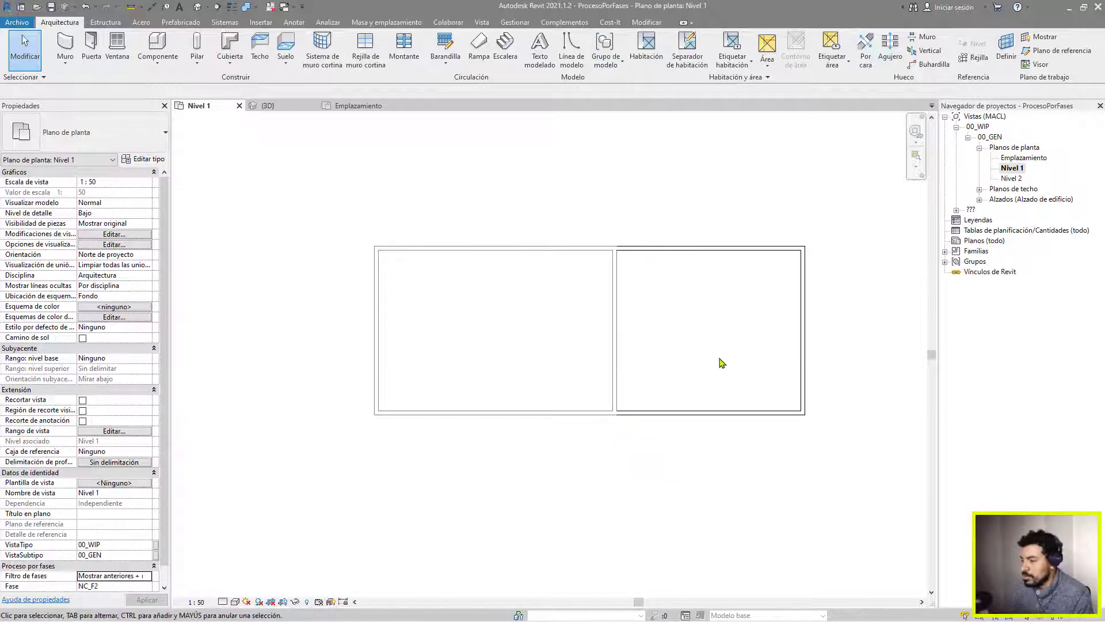
pyautogui.moveTo(558, 244); pyautogui.dragTo(503, 288, button='middle')
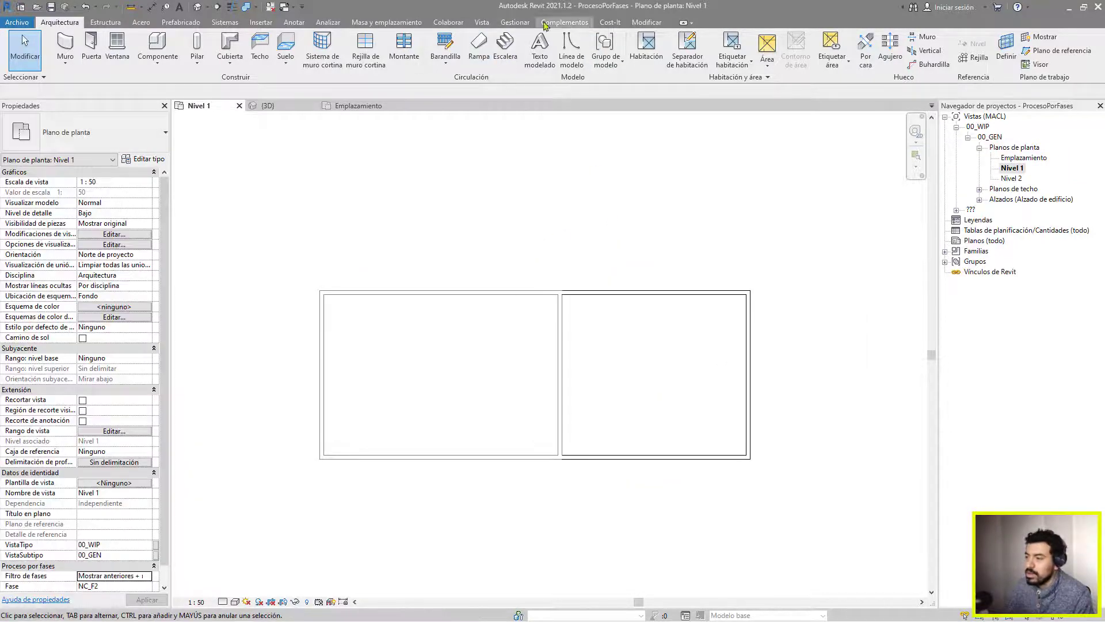
# Open the phasing graphic overrides and check the cut pattern settings of the Existente status
pyautogui.click(512, 23)
pyautogui.click(829, 46)
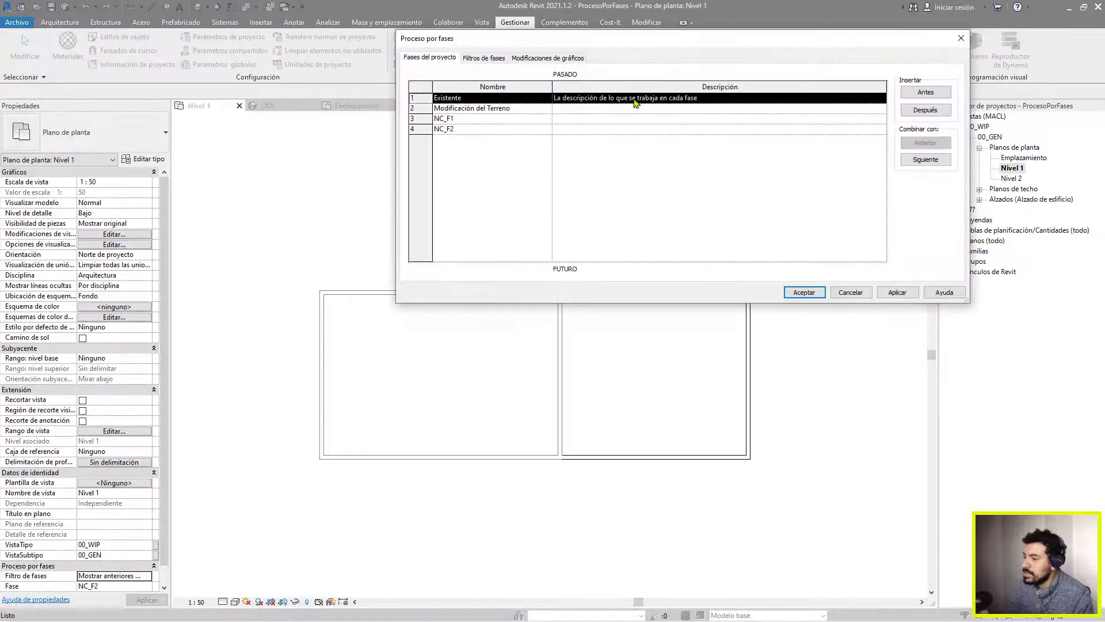
pyautogui.click(554, 58)
pyautogui.click(461, 100)
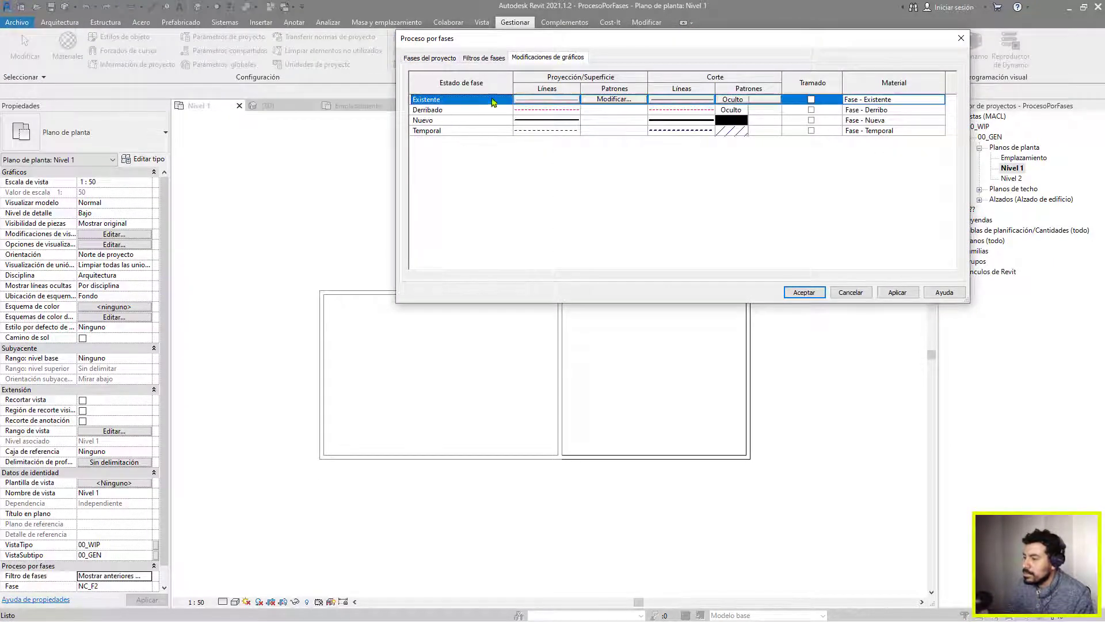
pyautogui.click(734, 101)
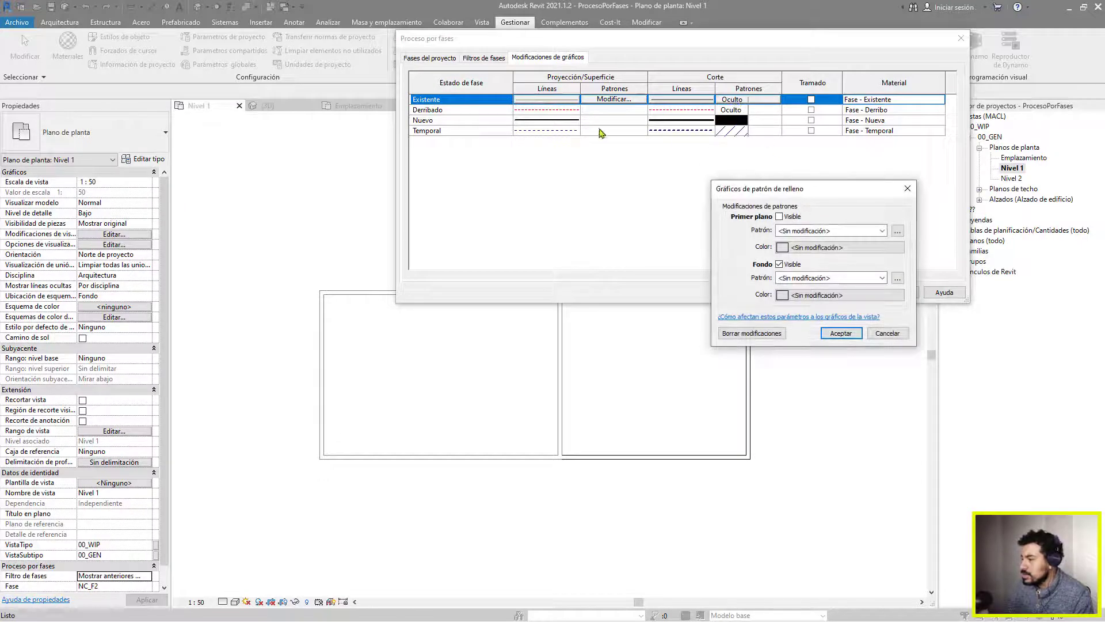
pyautogui.press('Escape')
# Try a Relleno uniforme foreground pattern for the Nuevo status in the phasing graphic overrides and apply it
pyautogui.click(471, 121)
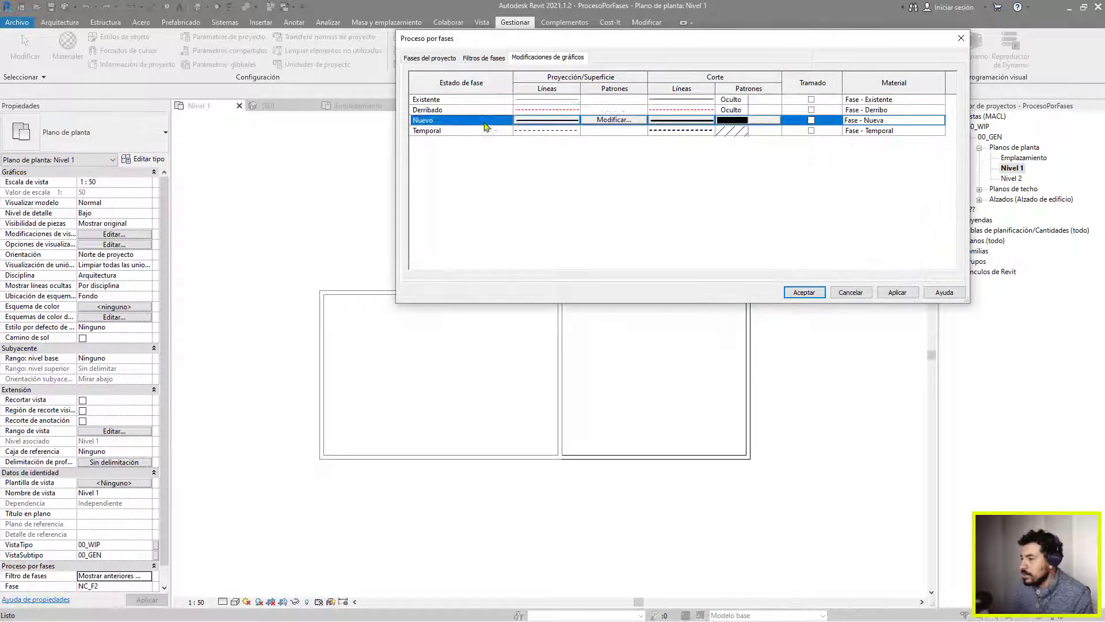
pyautogui.click(615, 121)
pyautogui.click(822, 231)
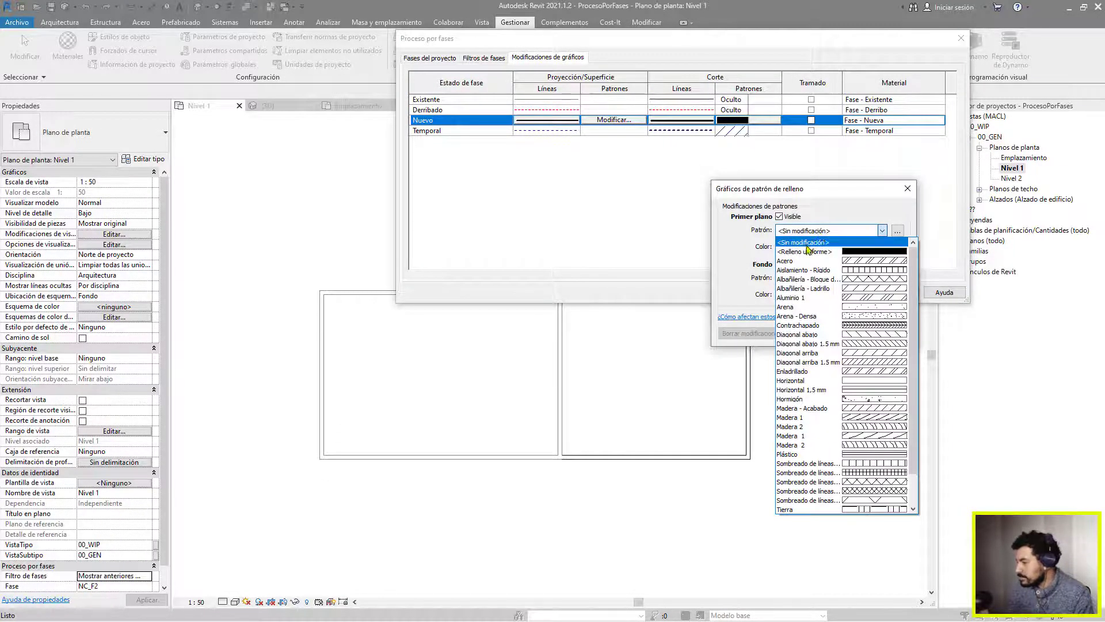
pyautogui.click(806, 252)
pyautogui.click(839, 333)
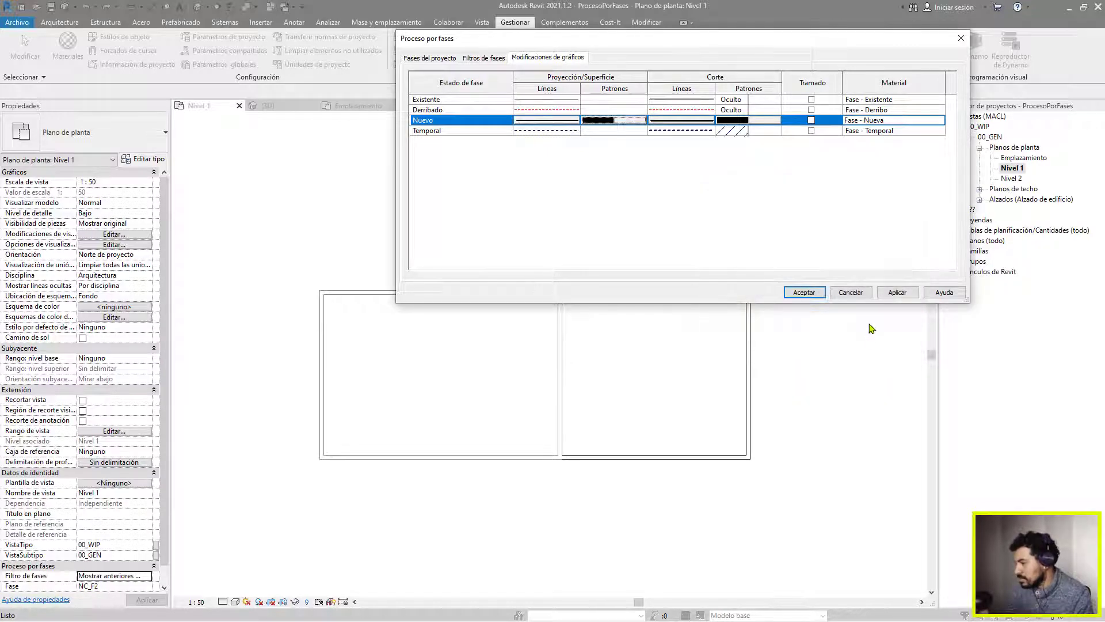
pyautogui.click(898, 291)
pyautogui.click(811, 291)
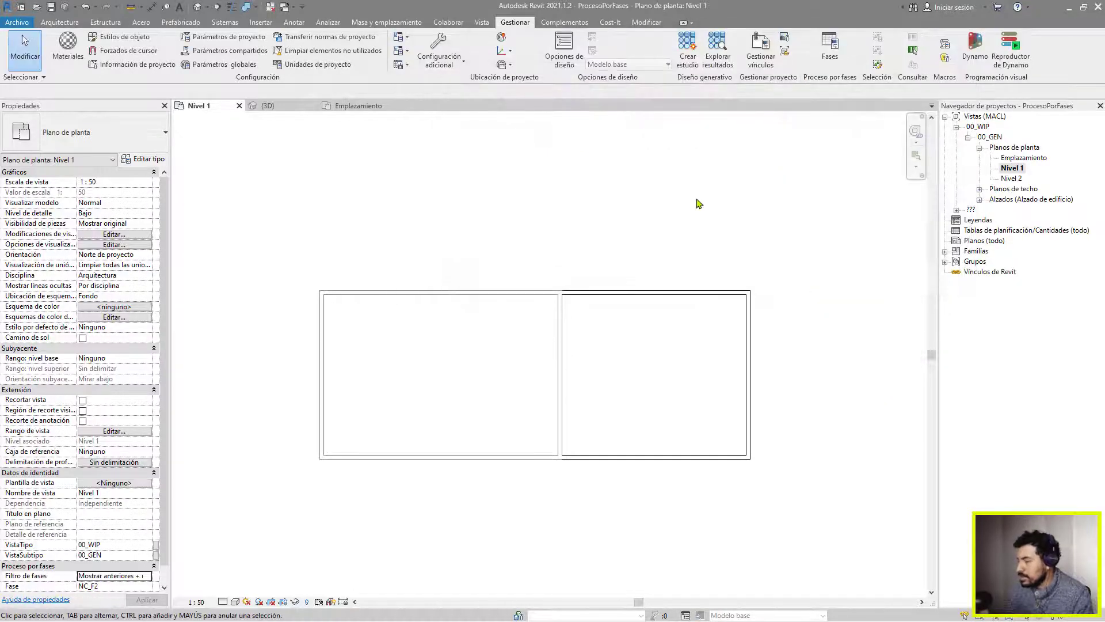
# Recheck the Nuevo status overrides, set Nuevo to Modificado in the Mostrar nuevo phase filter, and apply the change
pyautogui.click(829, 50)
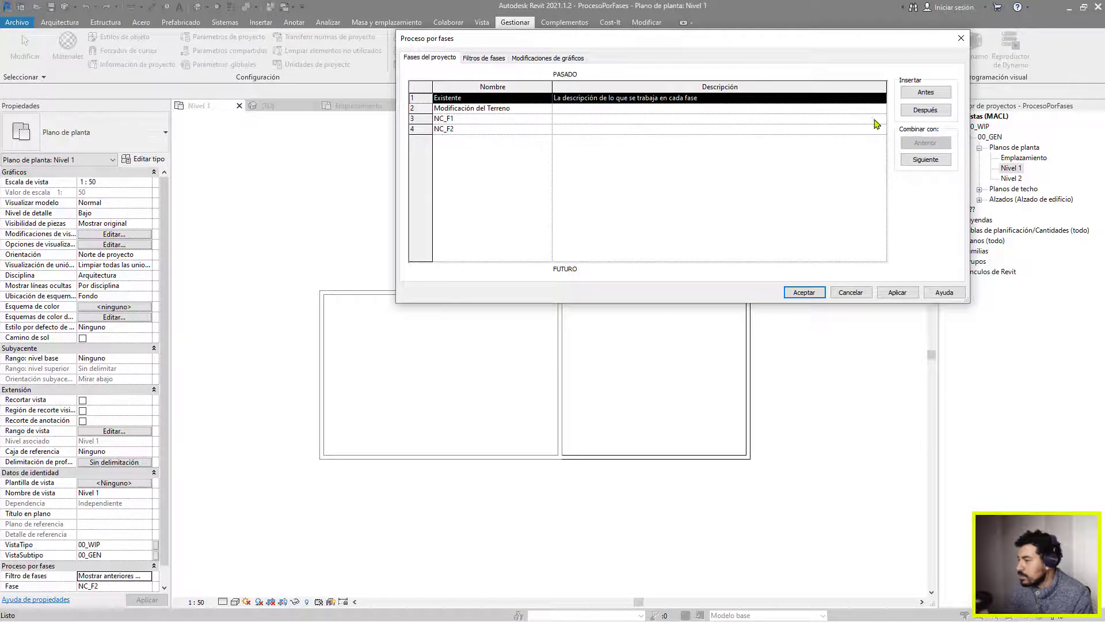
pyautogui.click(526, 62)
pyautogui.click(727, 122)
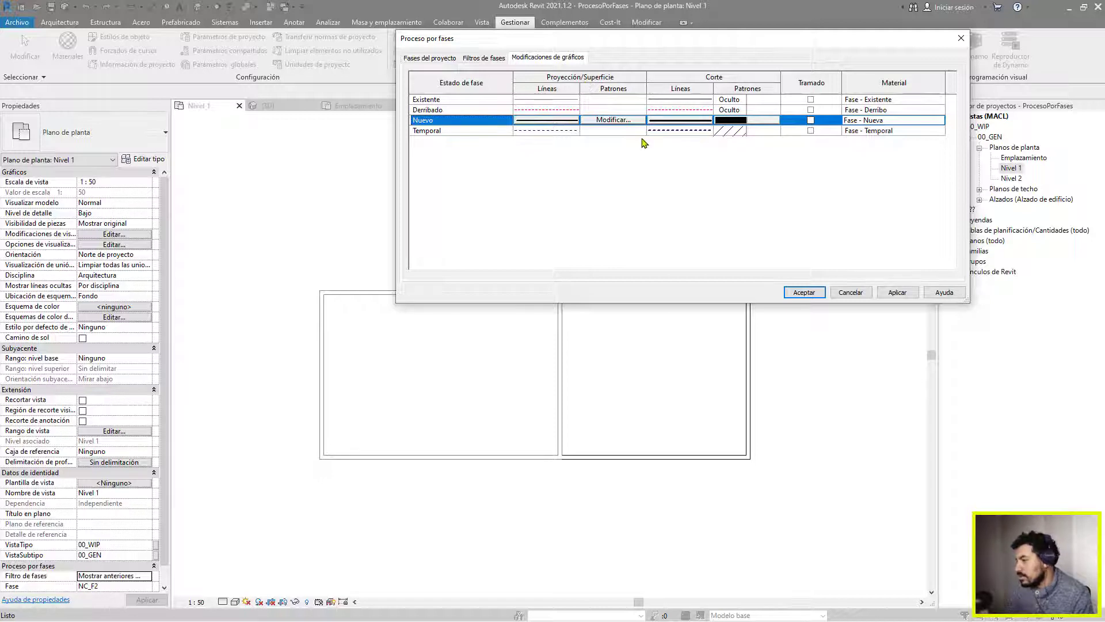
pyautogui.click(486, 57)
pyautogui.click(633, 139)
pyautogui.click(639, 139)
pyautogui.click(576, 171)
pyautogui.click(896, 293)
pyautogui.click(897, 294)
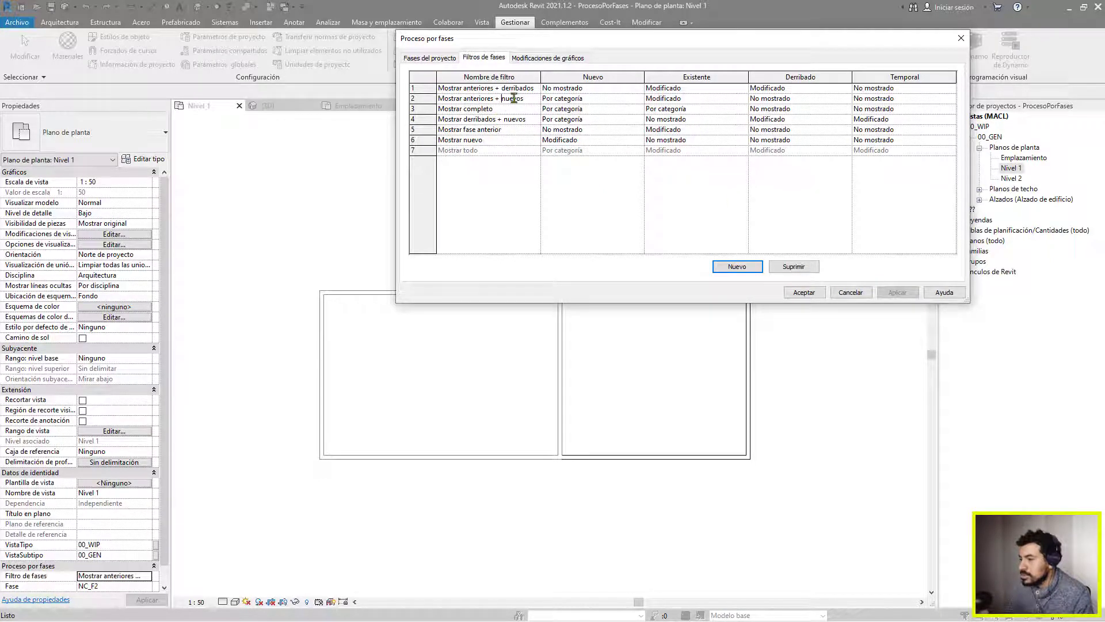
# Set Nuevo to Modificado in the Mostrar anteriores + nuevos phase filter and accept the phasing settings
pyautogui.click(634, 98)
pyautogui.click(638, 99)
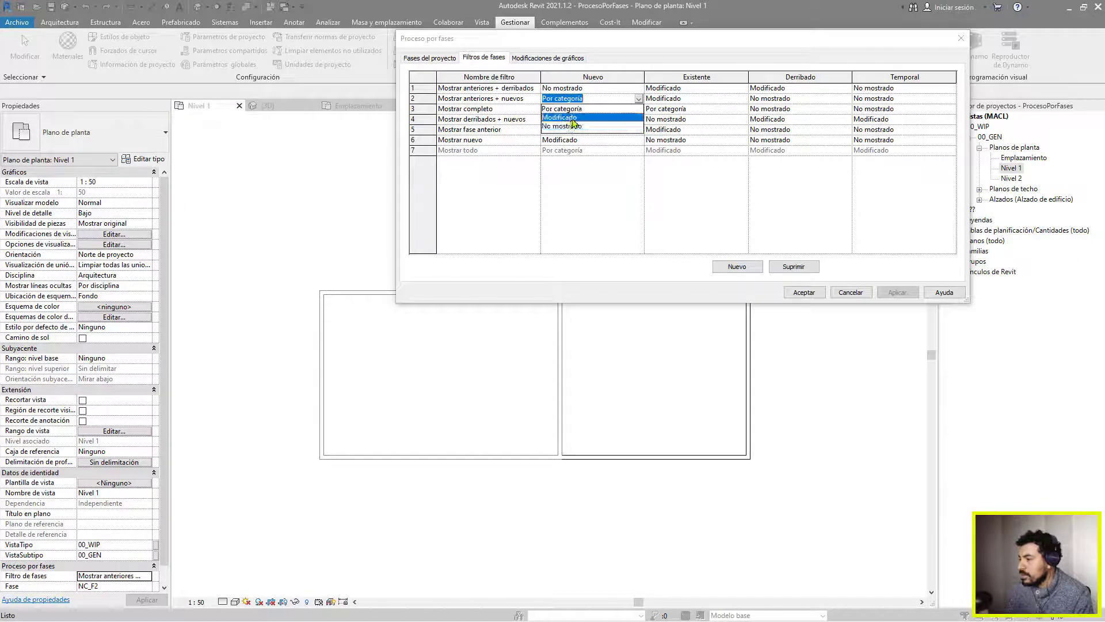
pyautogui.click(569, 118)
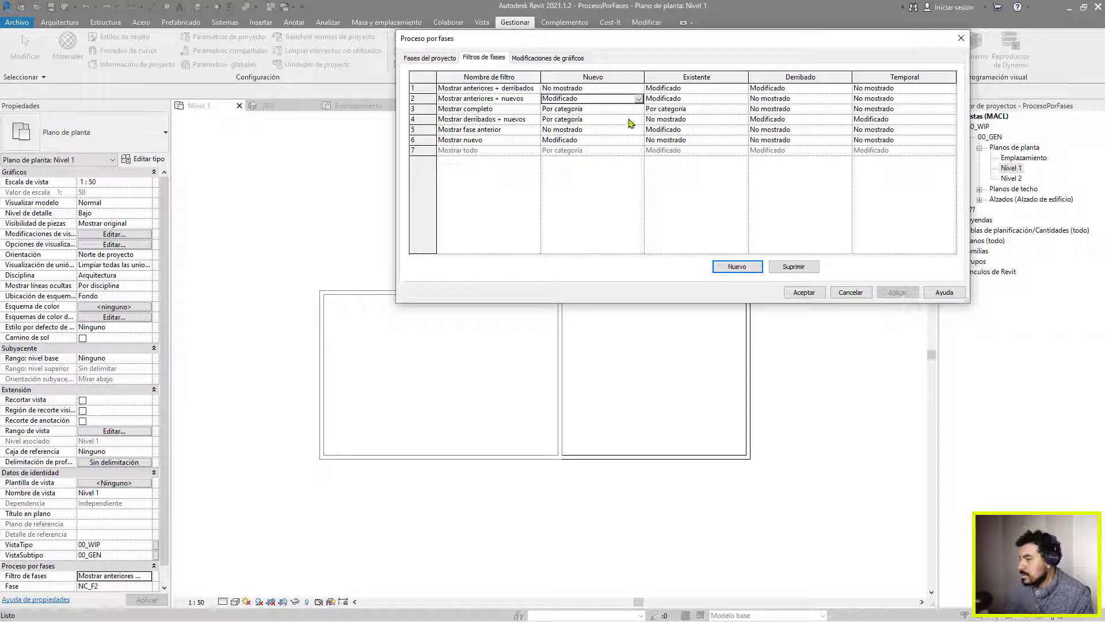
pyautogui.click(804, 292)
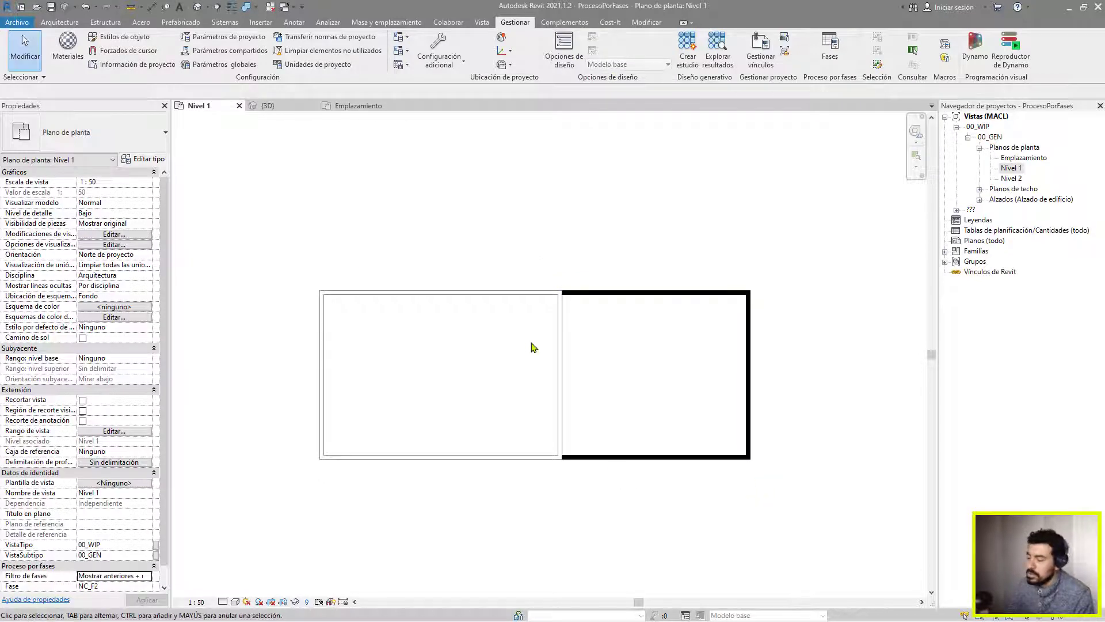
pyautogui.scroll(2, 609, 302)
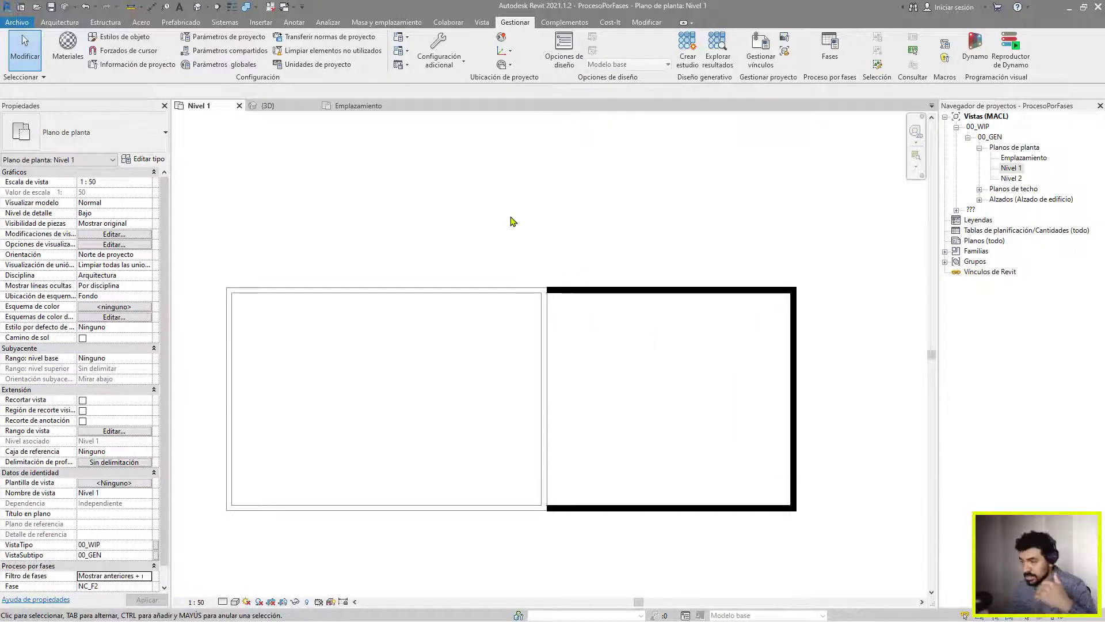
# Set Nuevo back to Por categoría in the Mostrar anteriores + nuevos and Mostrar nuevo phase filters, and accept the phasing settings
pyautogui.click(819, 66)
pyautogui.click(503, 63)
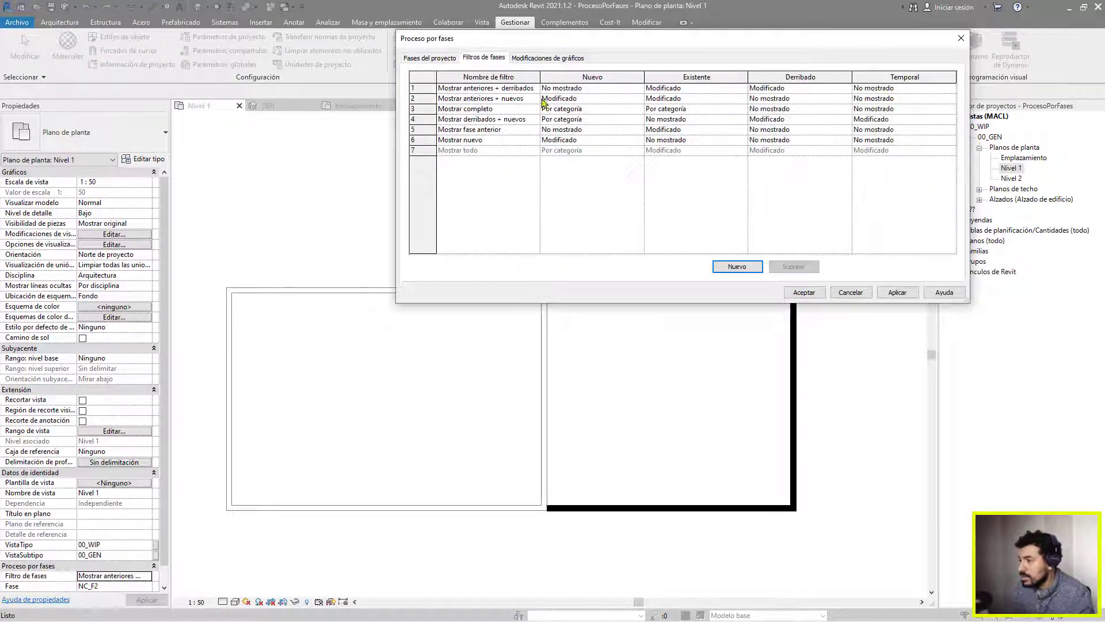
pyautogui.click(560, 100)
pyautogui.click(576, 98)
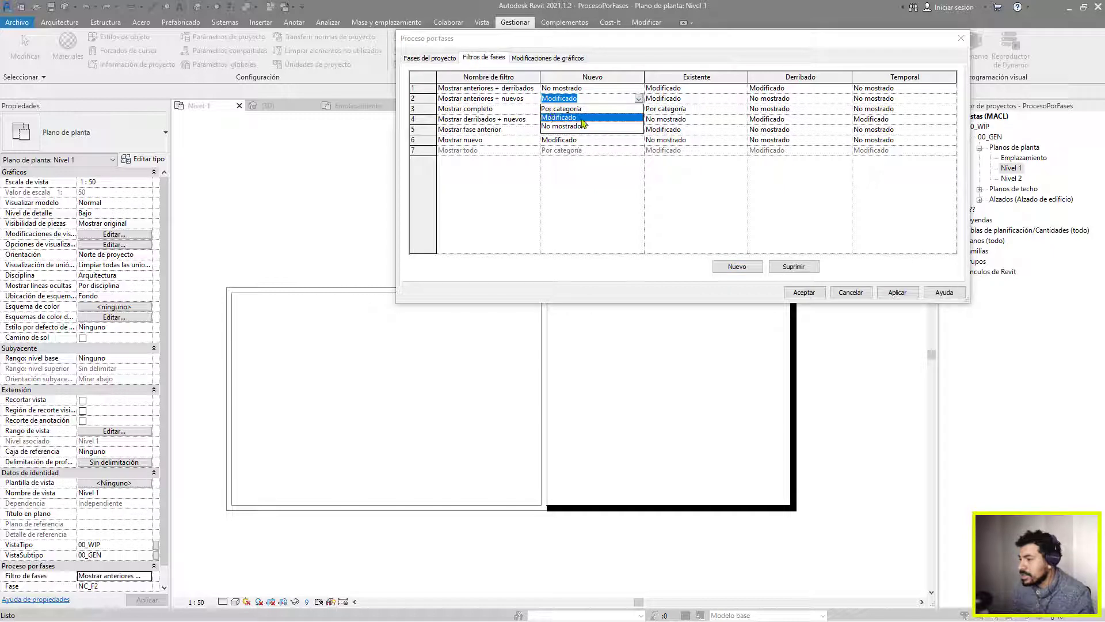
pyautogui.click(574, 109)
pyautogui.click(633, 140)
pyautogui.click(638, 140)
pyautogui.click(574, 150)
pyautogui.click(896, 292)
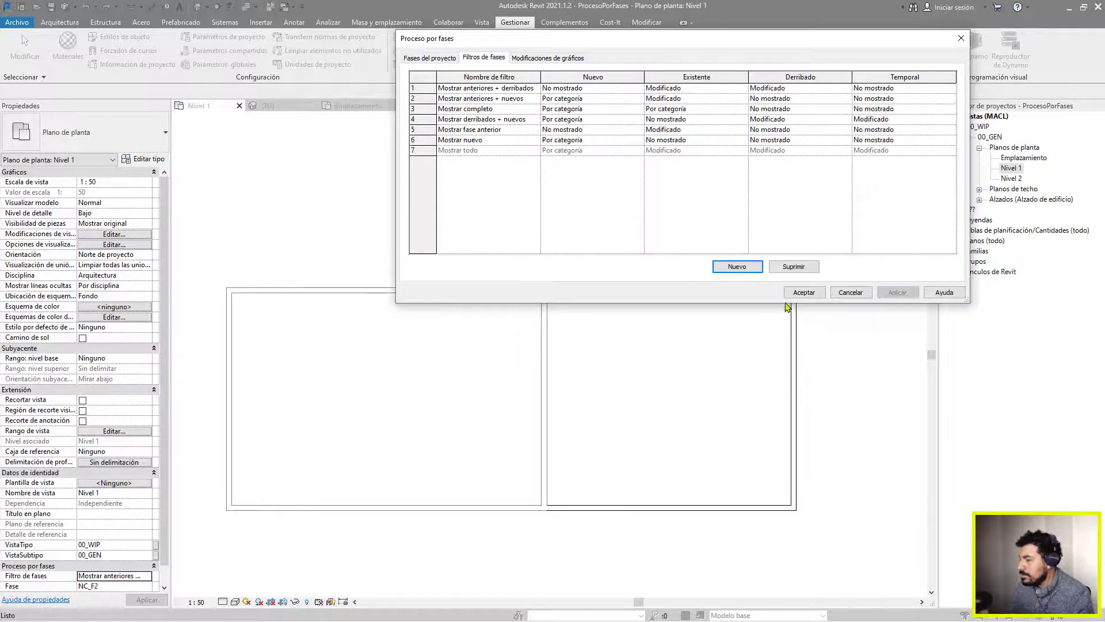
pyautogui.click(802, 292)
# Set the Nivel 1 plan's scale to 1:100 and check how the NC_F1 and NC_F2 wall lines display
pyautogui.scroll(3, 521, 305)
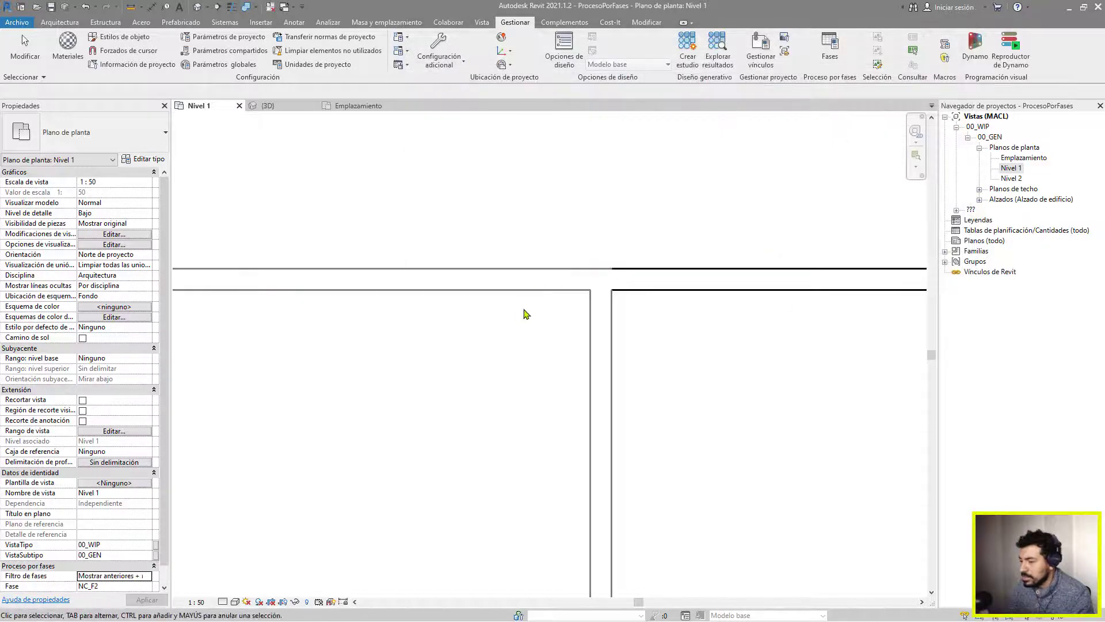
pyautogui.click(196, 601)
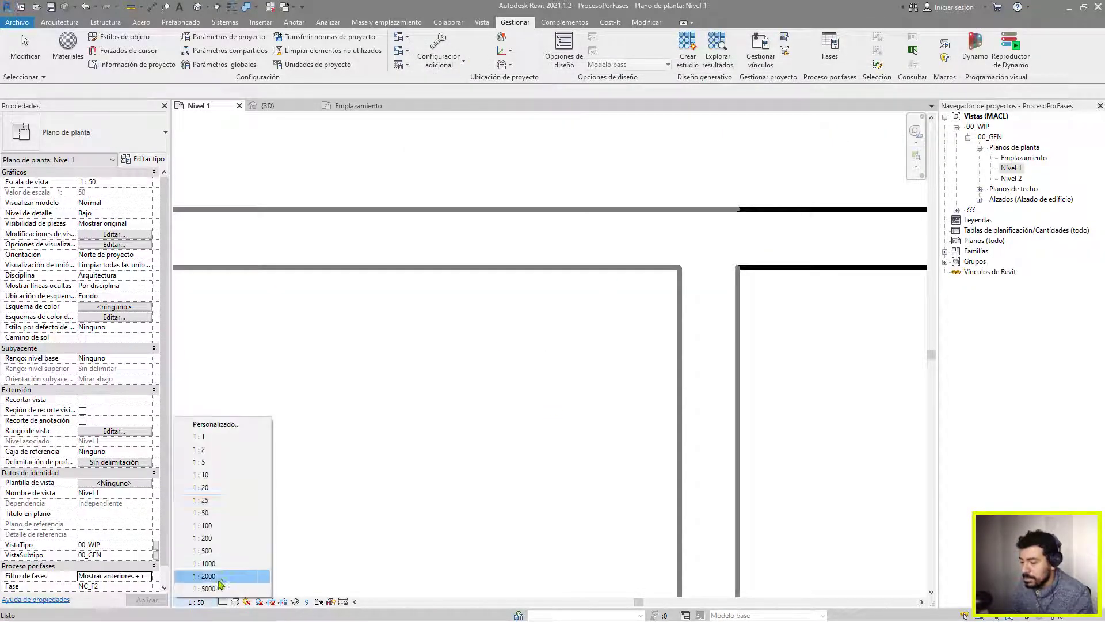
pyautogui.click(221, 526)
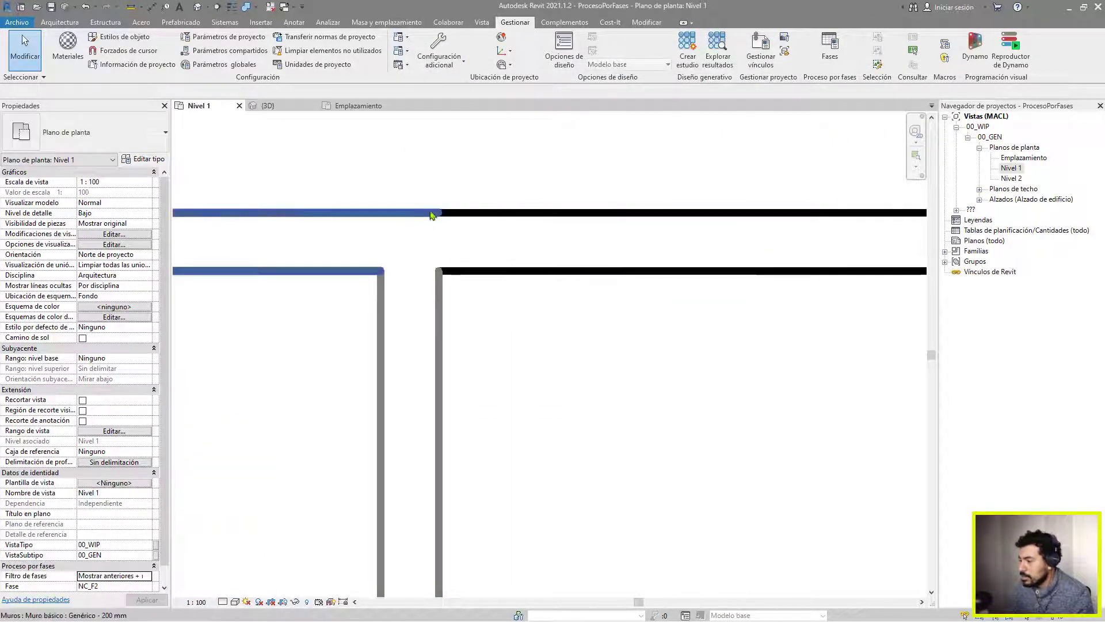
pyautogui.scroll(-5, 432, 265)
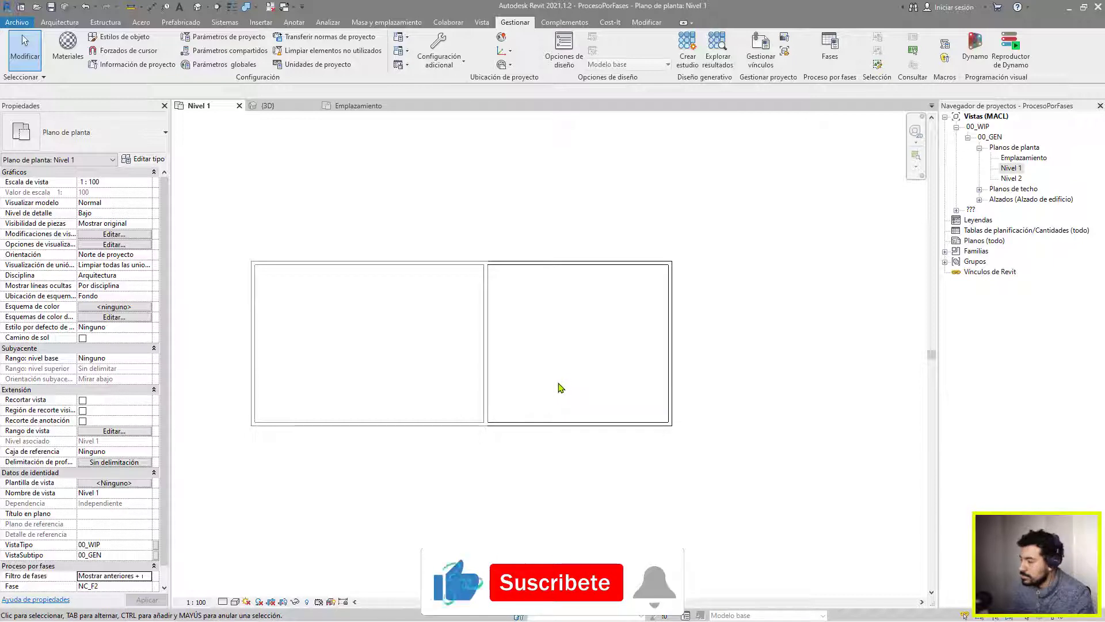
pyautogui.scroll(3, 395, 276)
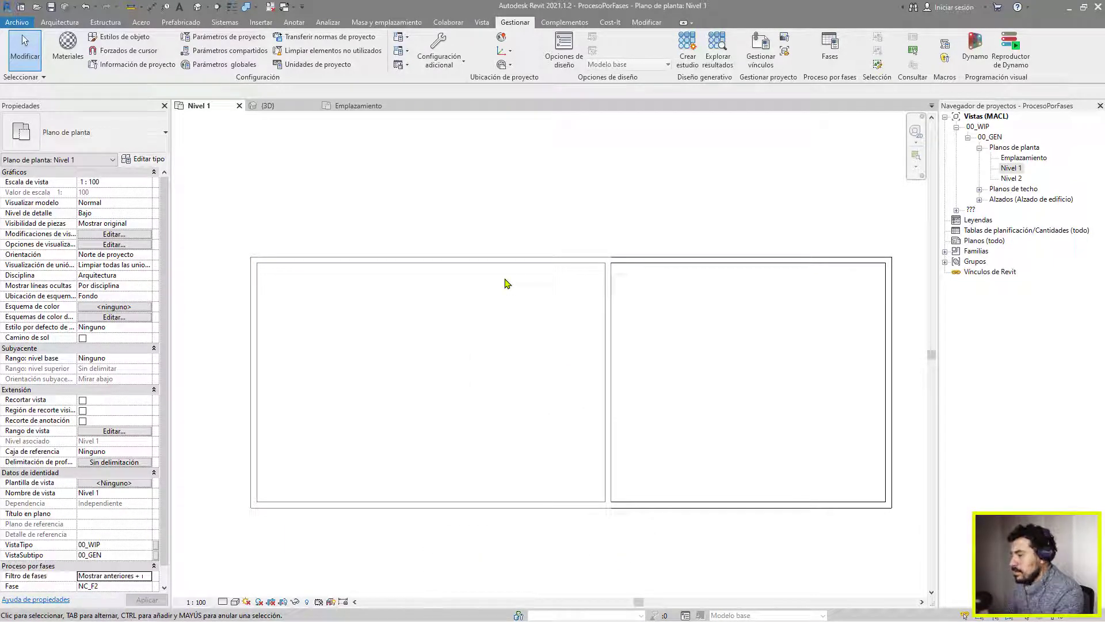
pyautogui.scroll(-2, 595, 263)
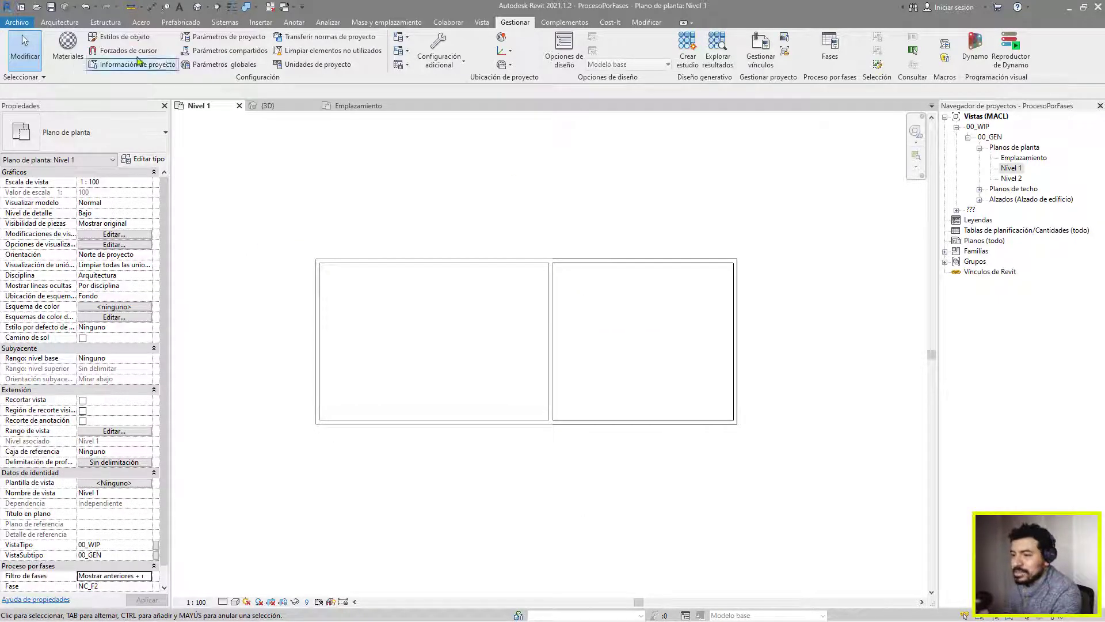
# Insert a new project phase named NC_F3 after NC_F2 and accept the phasing settings
pyautogui.click(829, 52)
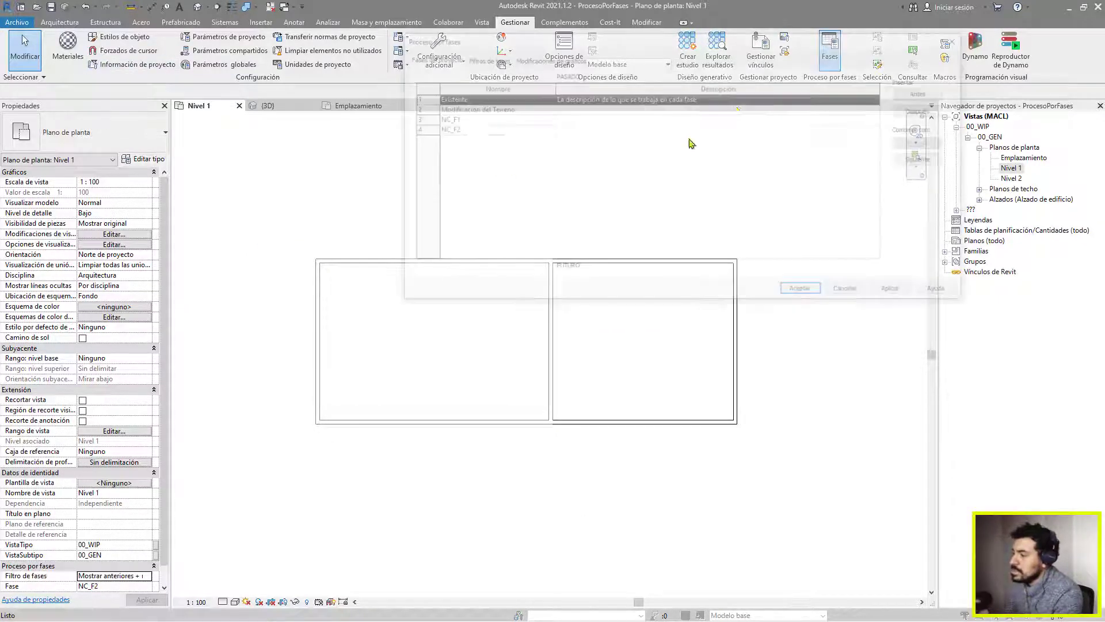
pyautogui.click(427, 128)
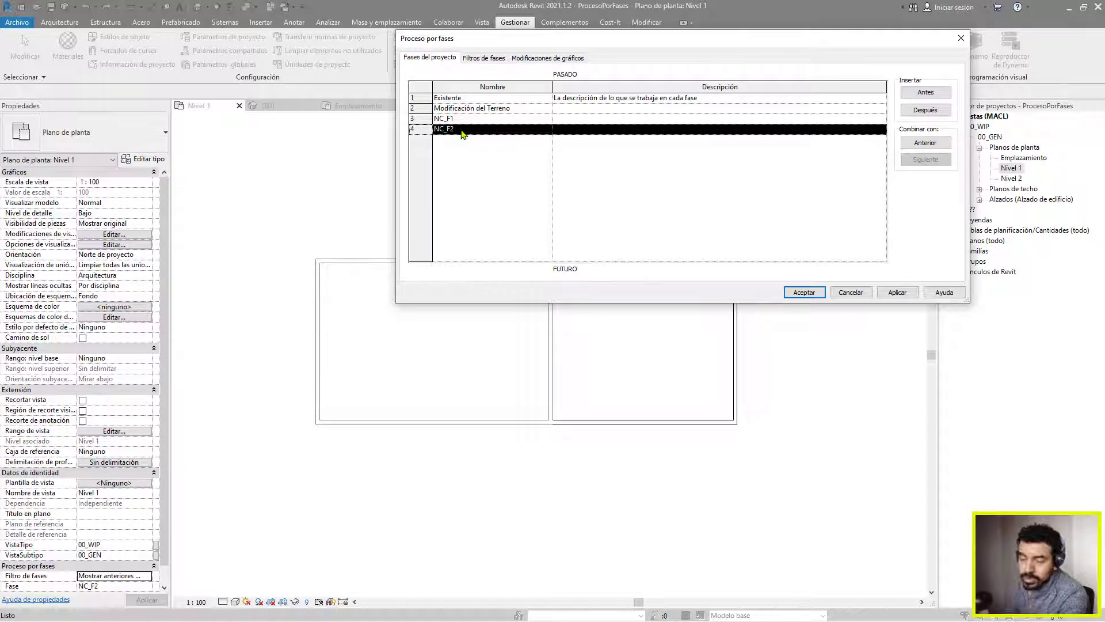
pyautogui.click(925, 109)
pyautogui.click(473, 140)
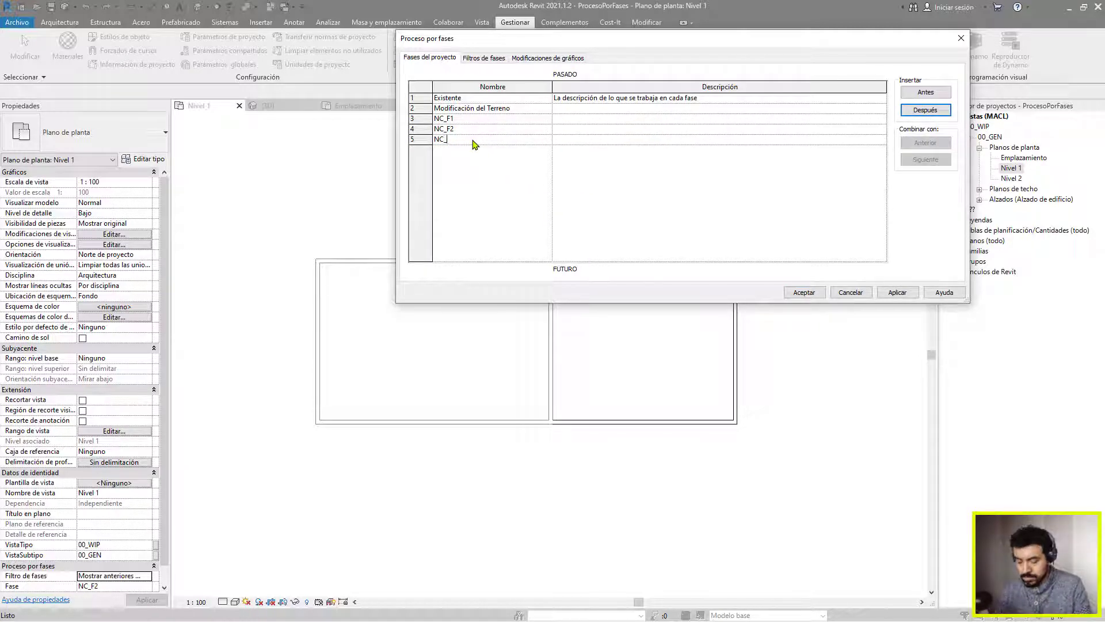
pyautogui.write('NC_F3')
pyautogui.click(813, 293)
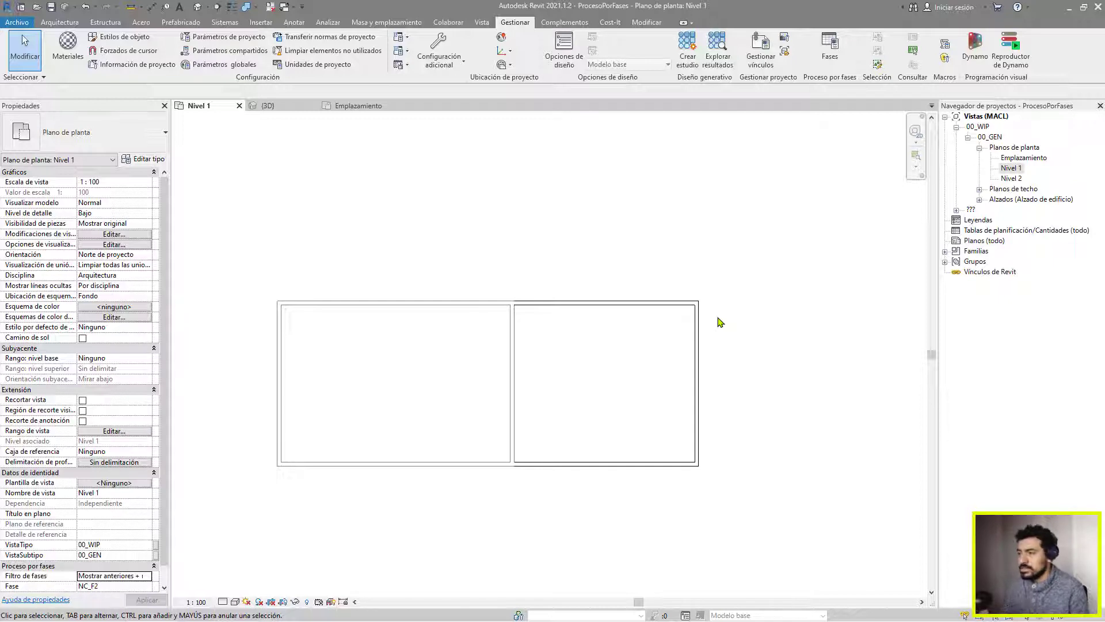
# Set the phase of the Nivel 1 plan view to NC_F3
pyautogui.moveTo(569, 324); pyautogui.dragTo(584, 326, button='middle')
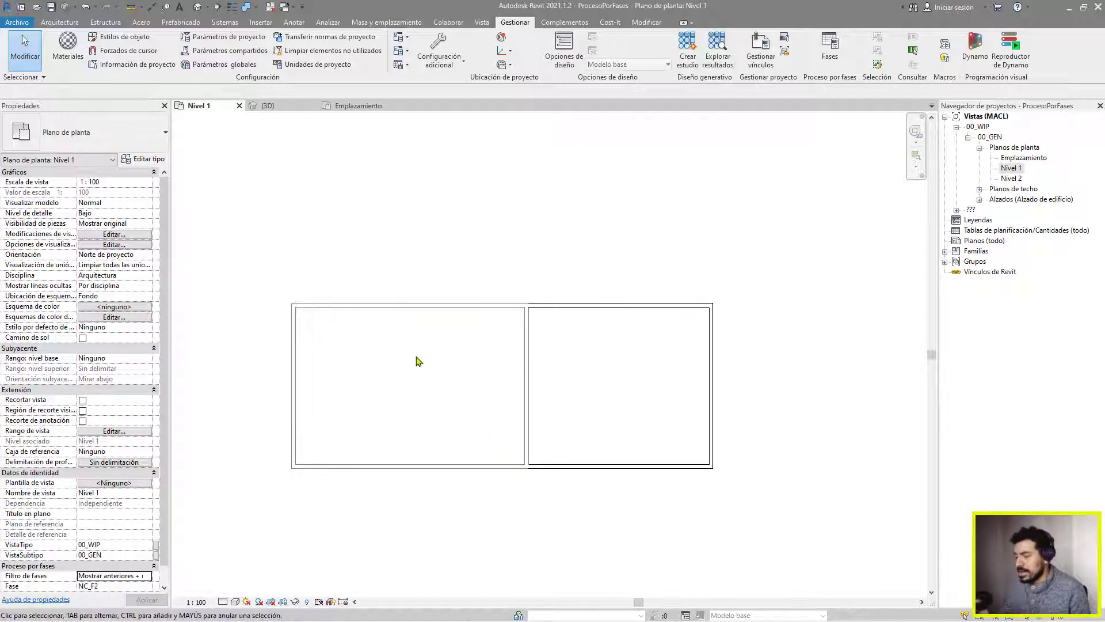
pyautogui.scroll(1, 281, 385)
pyautogui.scroll(-1, 105, 518)
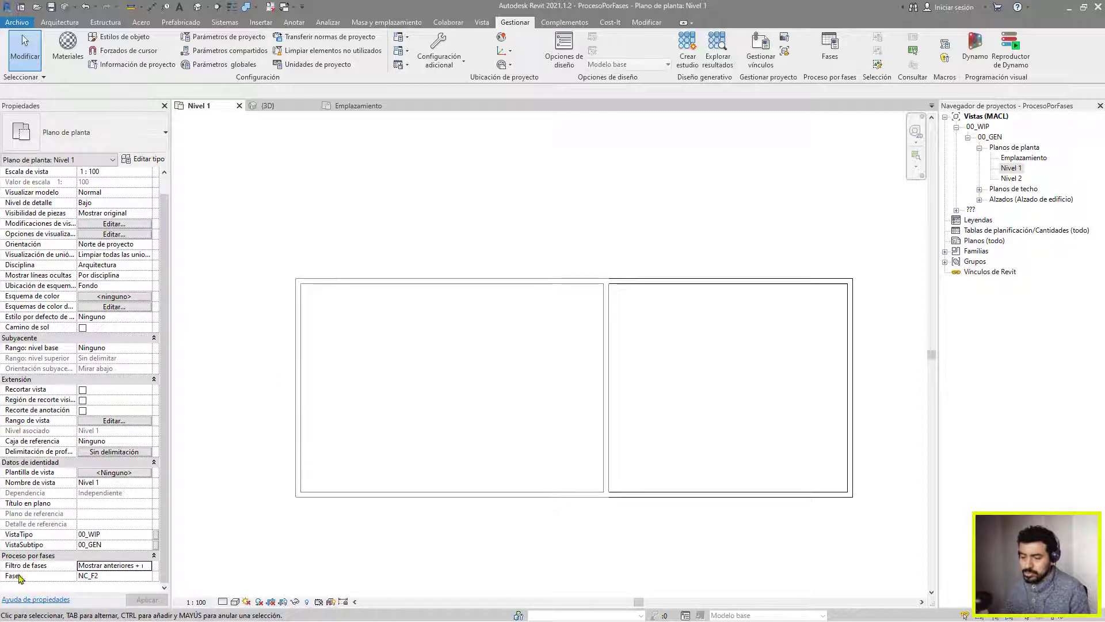
pyautogui.click(147, 576)
pyautogui.click(100, 564)
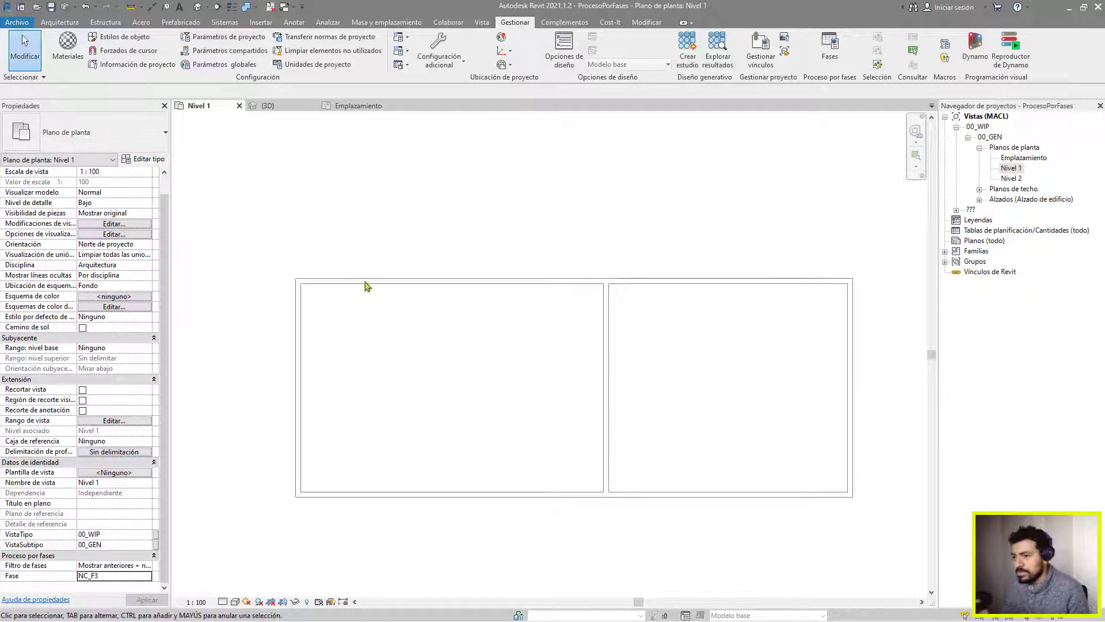
# Start a wall and duplicate the Genérico - 200 mm type as a new wall type named Azulejo
pyautogui.click(59, 22)
pyautogui.click(65, 46)
pyautogui.click(125, 143)
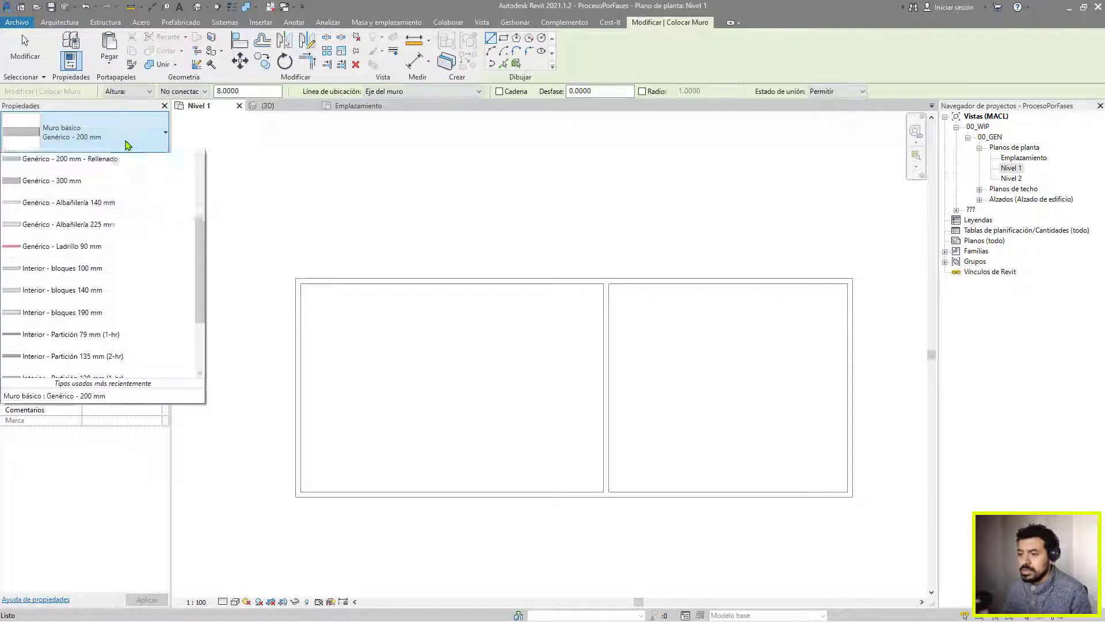
pyautogui.click(128, 147)
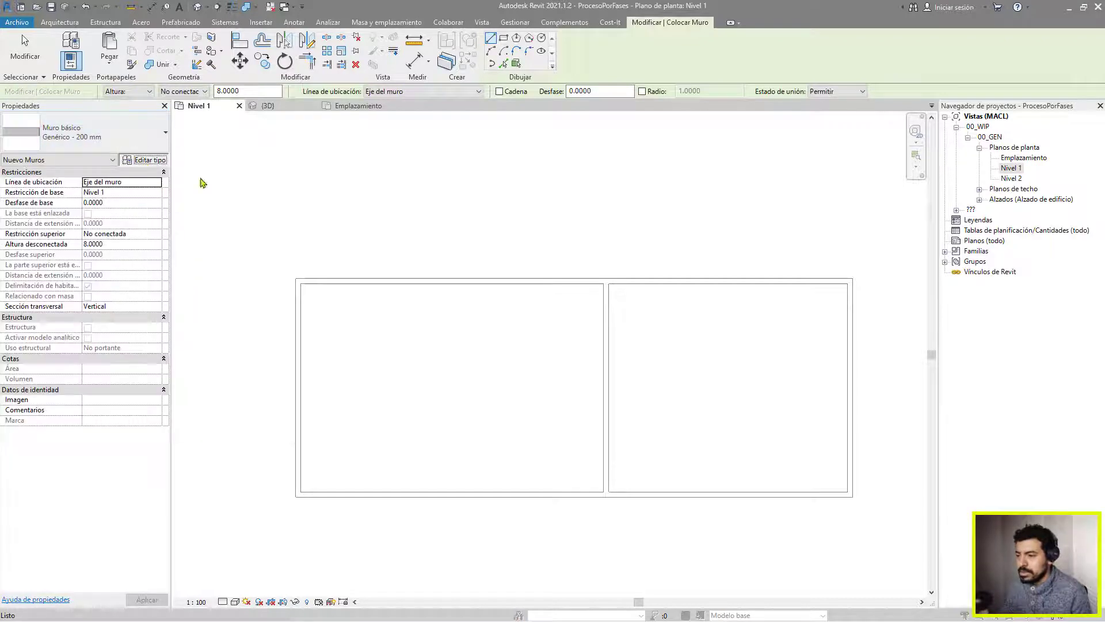
pyautogui.click(145, 158)
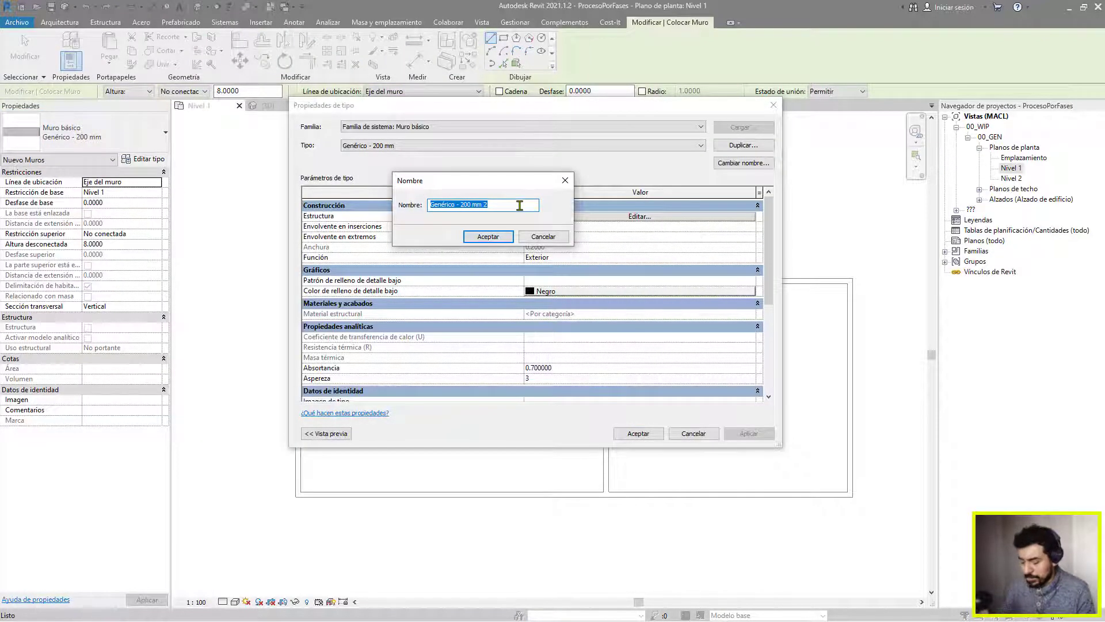
pyautogui.write('Azulejo')
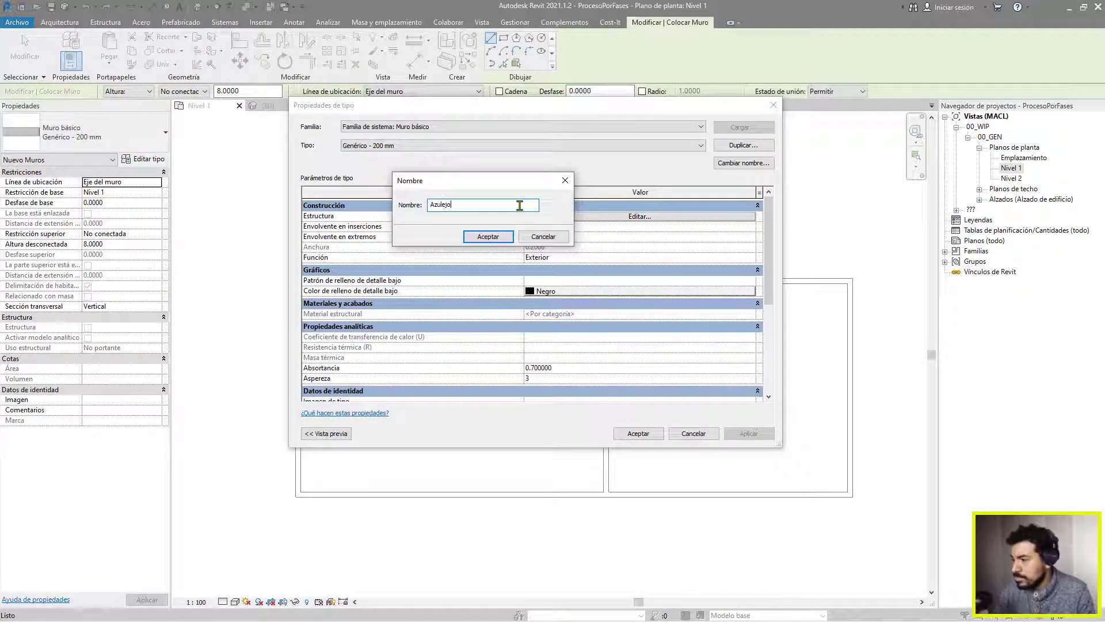
pyautogui.press('Return')
# Set the thickness of the Azulejo type's Estructura layer to 0.01 and accept the type properties
pyautogui.click(637, 216)
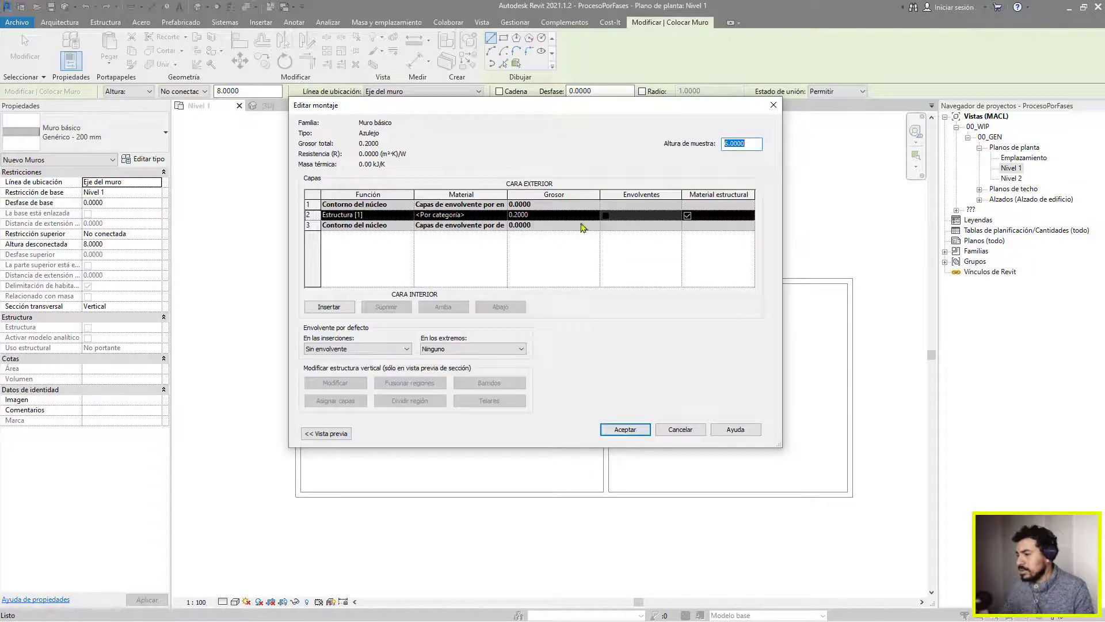
pyautogui.click(541, 218)
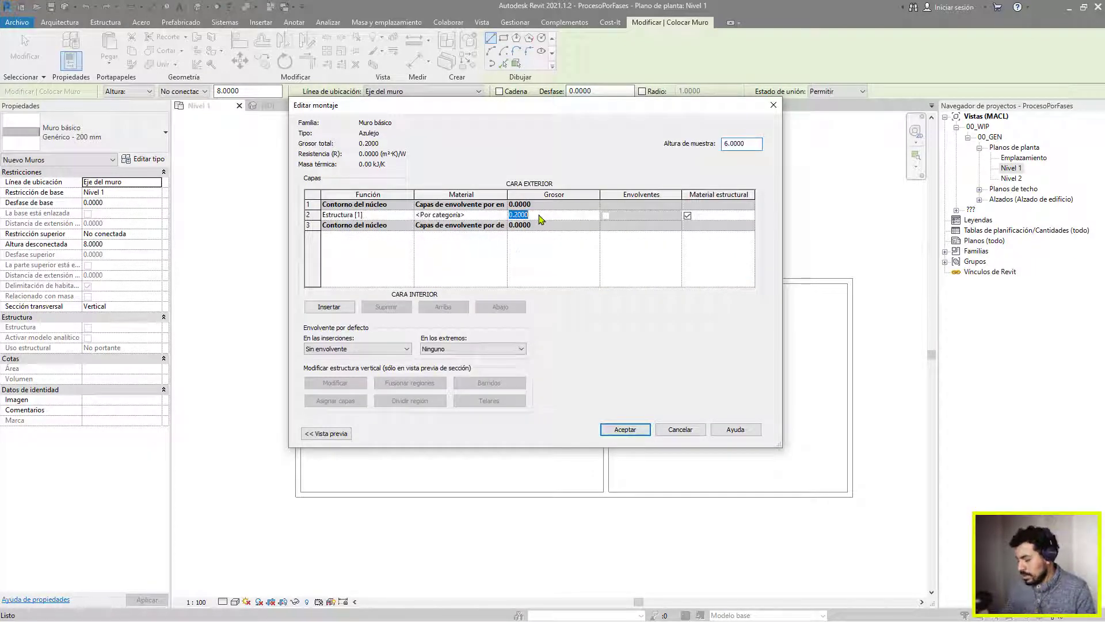
pyautogui.write('0.01')
pyautogui.click(625, 430)
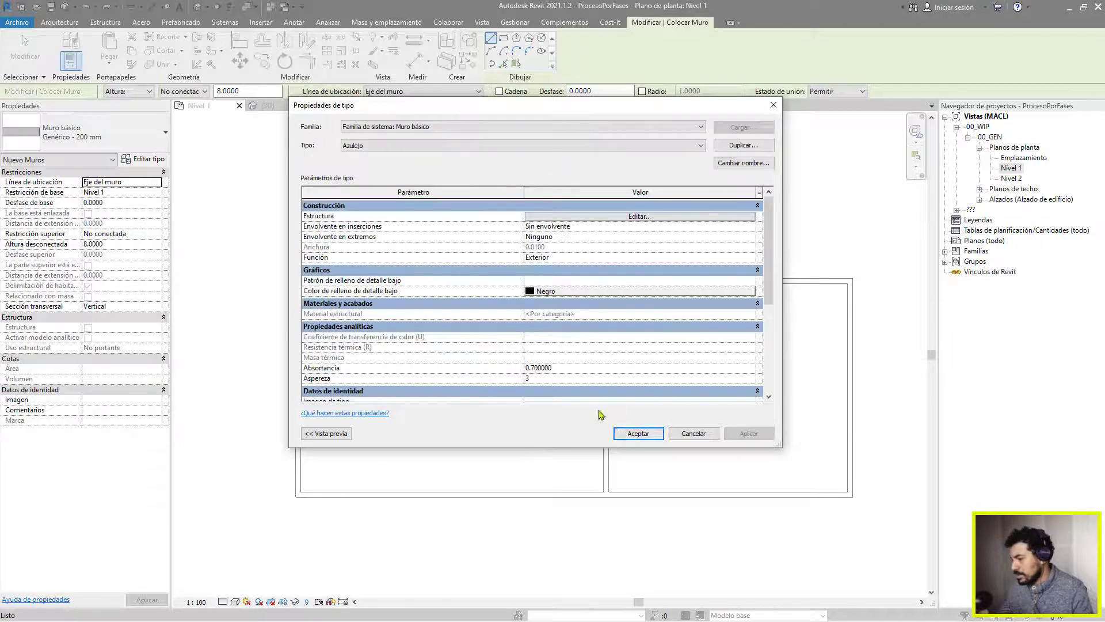
pyautogui.click(639, 436)
# Set the new wall's location line to Cara de acabado: Exterior and turn on thin line display
pyautogui.scroll(5, 326, 280)
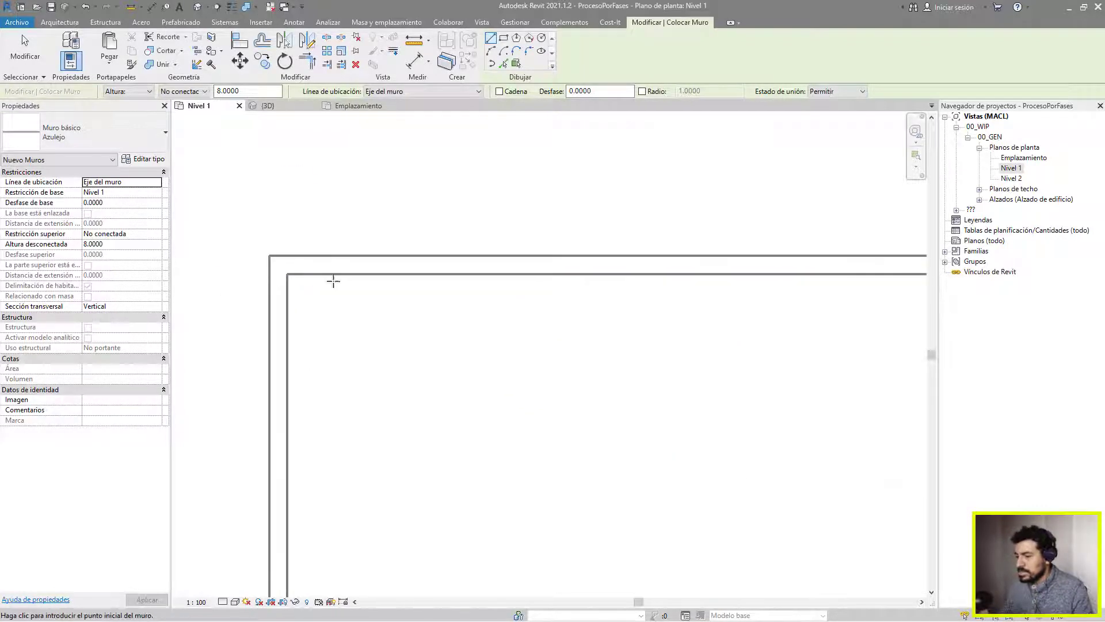
pyautogui.click(435, 92)
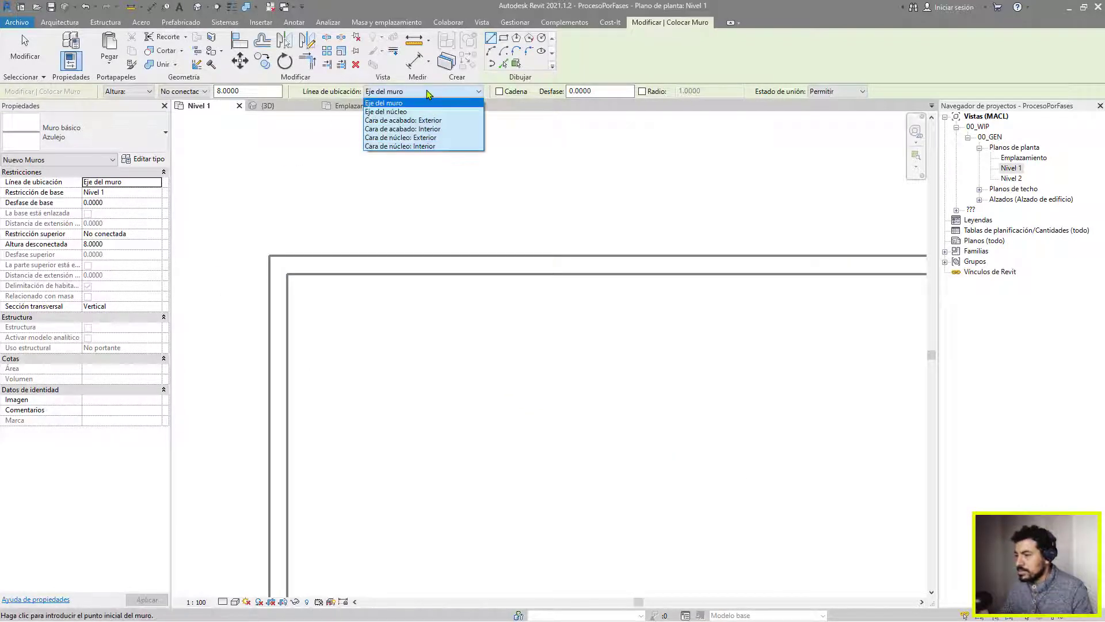
pyautogui.click(423, 121)
pyautogui.click(287, 274)
pyautogui.scroll(3, 359, 275)
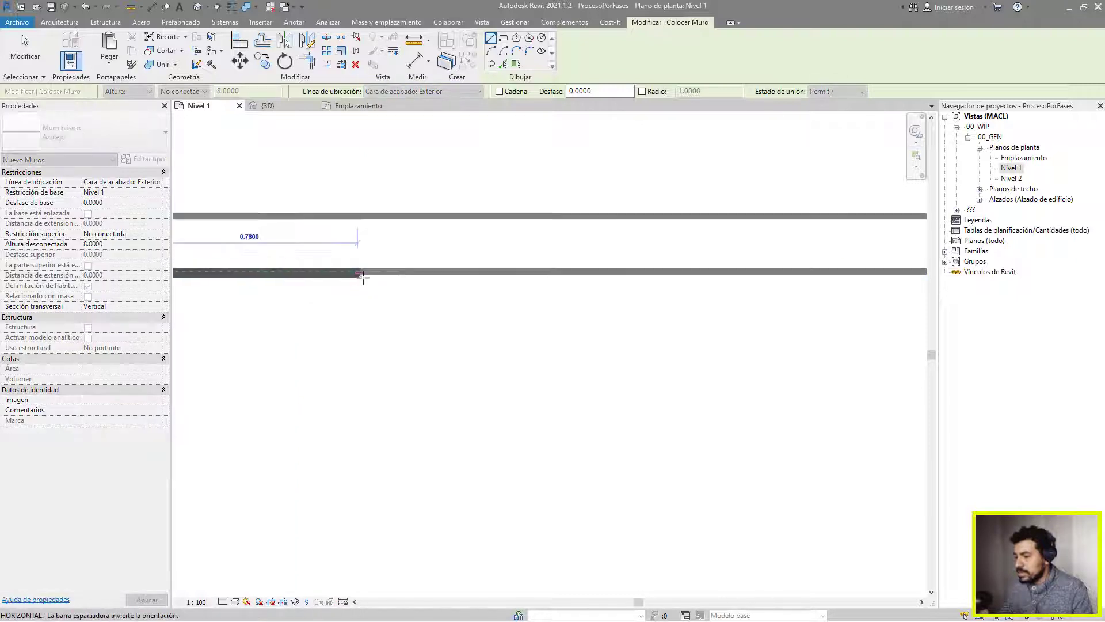
pyautogui.click(230, 9)
pyautogui.scroll(-3, 449, 263)
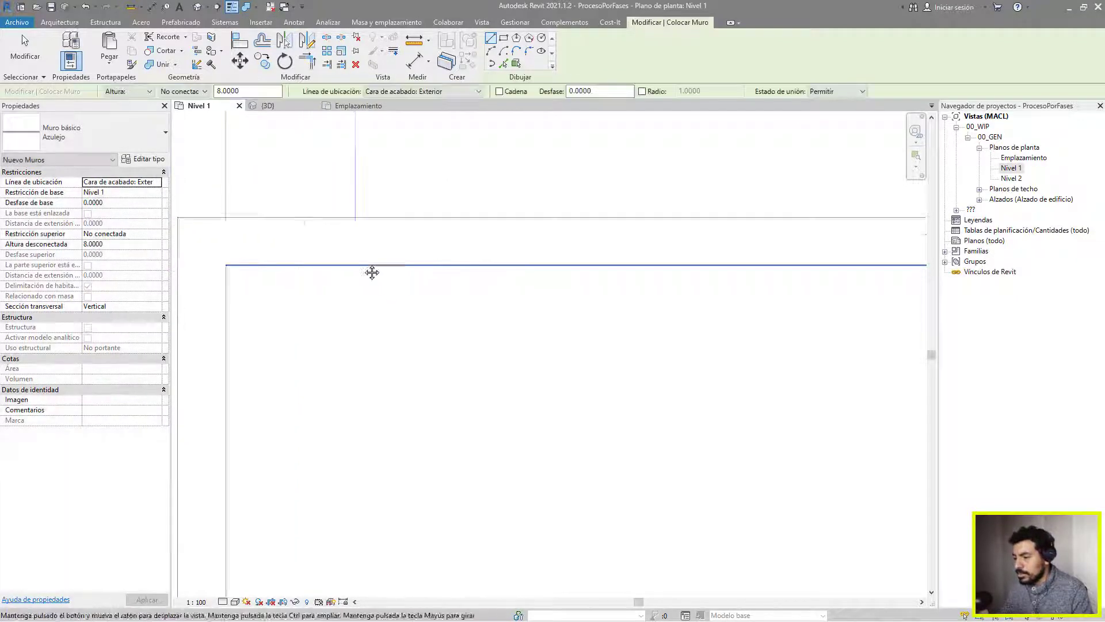
# Draw an Azulejo wall along the larger room's upper inner face and another about 0.92 m long down its dividing wall
pyautogui.click(296, 262)
pyautogui.scroll(4, 374, 262)
pyautogui.scroll(-8, 377, 263)
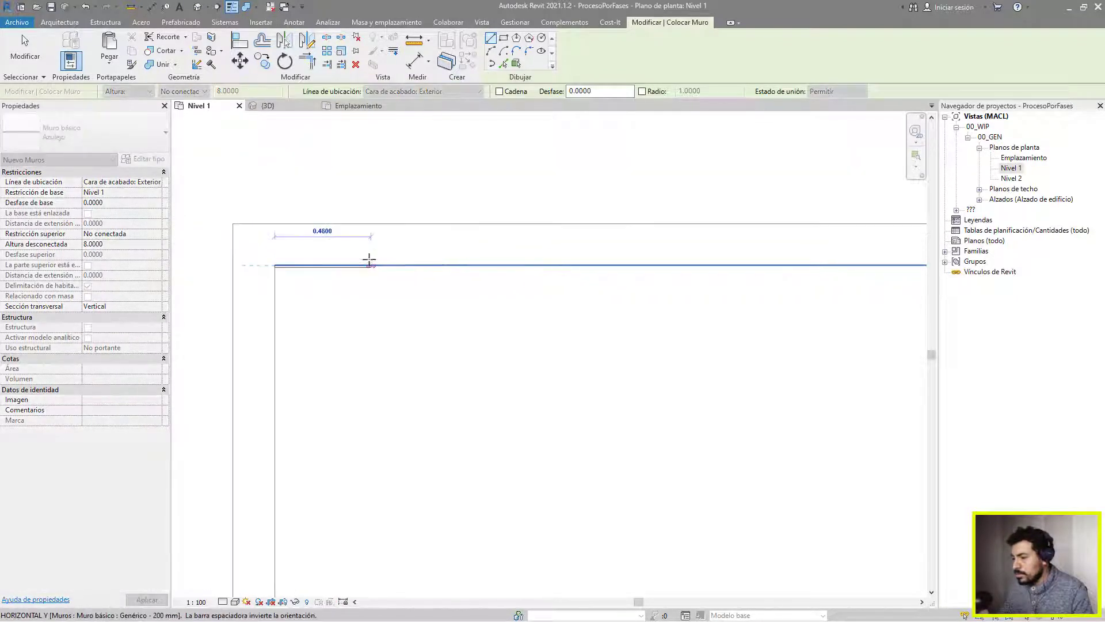
pyautogui.scroll(3, 639, 262)
pyautogui.click(883, 269)
pyautogui.click(882, 283)
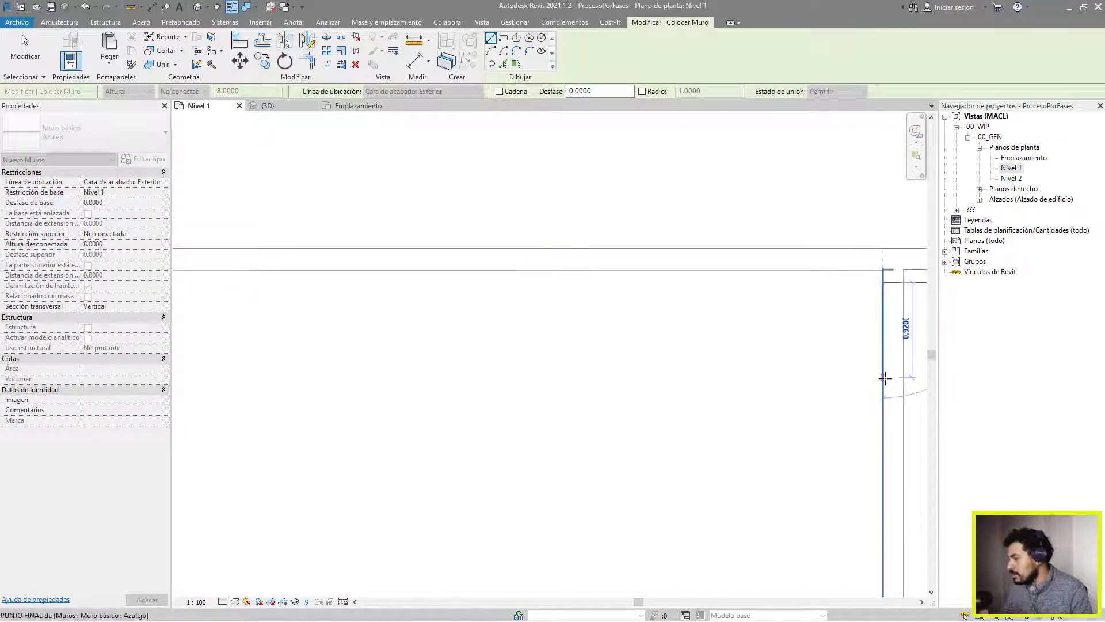
pyautogui.click(884, 378)
pyautogui.press('Escape')
pyautogui.press('Escape')
# Trim the two Azulejo walls to a corner where the upper wall meets the dividing wall
pyautogui.scroll(3, 874, 296)
pyautogui.press('t')
pyautogui.press('r')
pyautogui.click(899, 268)
pyautogui.click(866, 225)
pyautogui.scroll(2, 910, 223)
pyautogui.press('Escape')
pyautogui.moveTo(880, 230); pyautogui.dragTo(809, 229, button='middle')
pyautogui.click(775, 232)
pyautogui.scroll(-3, 715, 249)
pyautogui.press('Escape')
pyautogui.scroll(2, 755, 222)
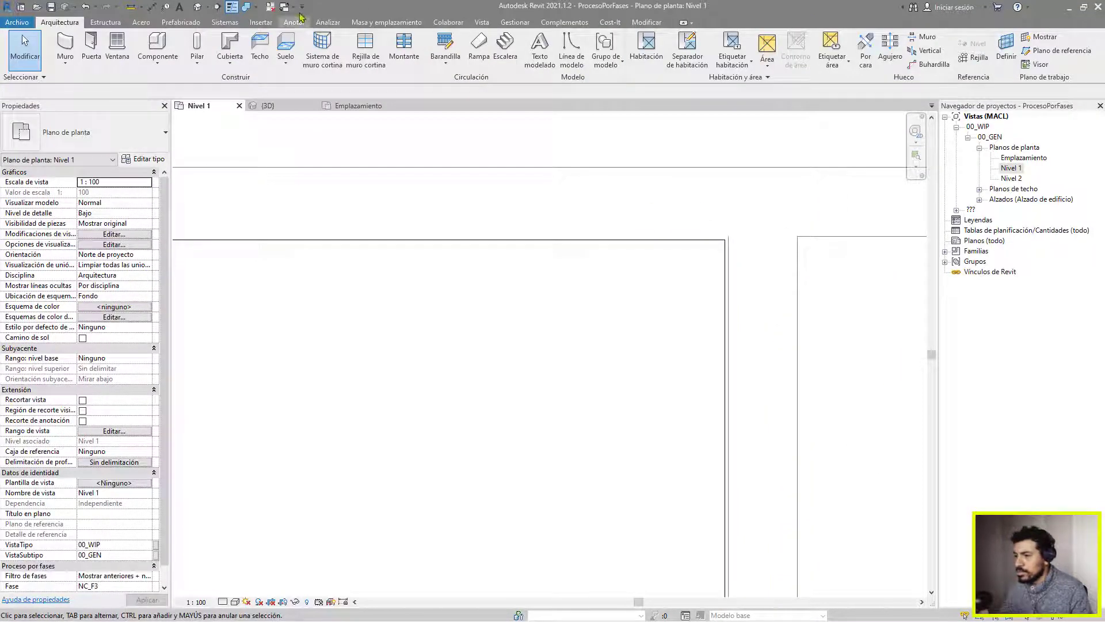
# Unjoin the geometry of the horizontal Azulejo wall from the walls it touches
pyautogui.click(258, 8)
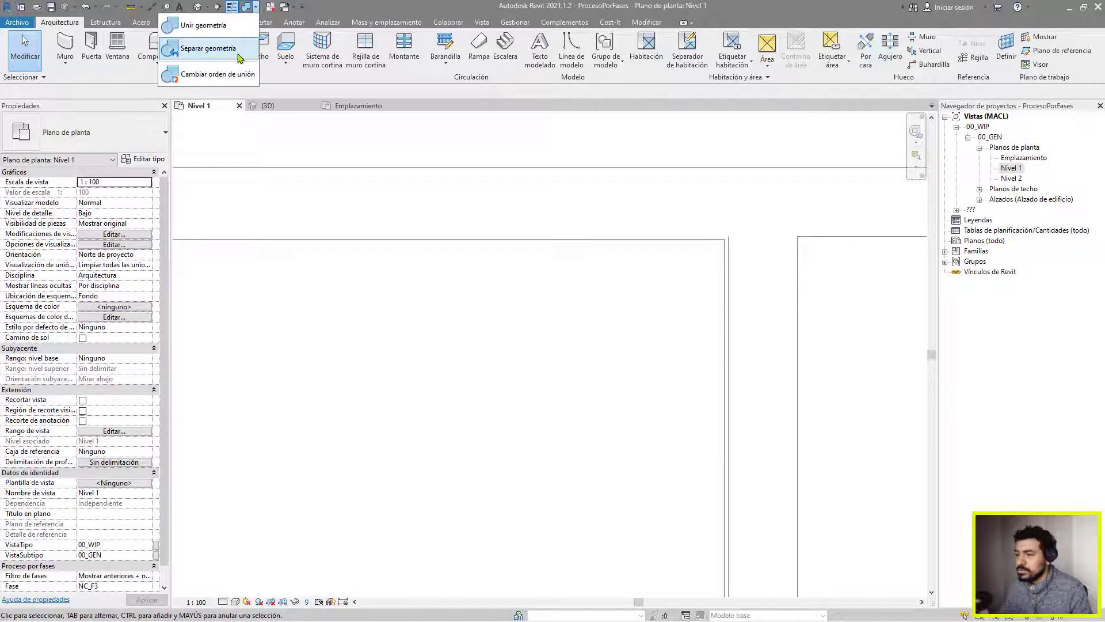
pyautogui.click(222, 52)
pyautogui.click(349, 238)
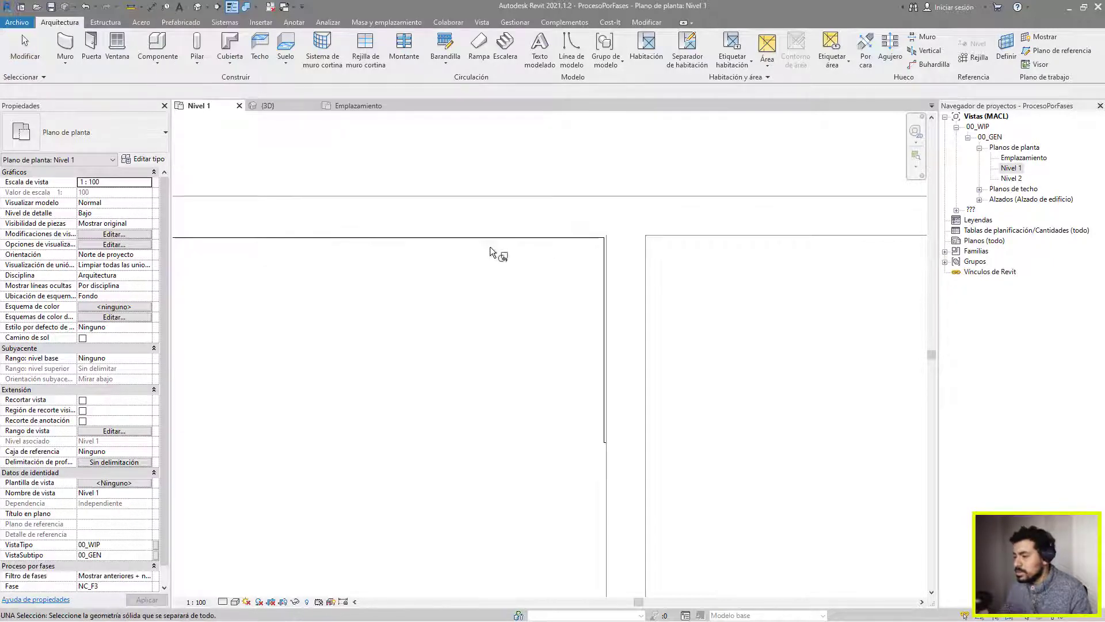
pyautogui.press('Escape')
pyautogui.click(529, 238)
pyautogui.press('Escape')
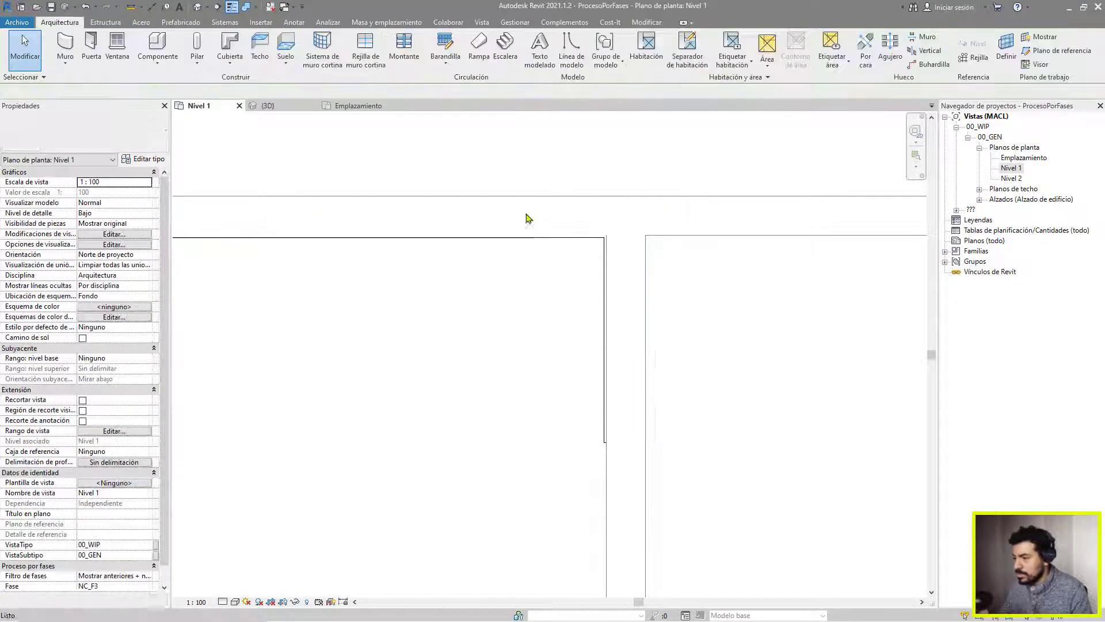
# Check the creation and demolition phases of the upper 200 mm wall and of the horizontal Azulejo wall
pyautogui.click(533, 199)
pyautogui.click(155, 462)
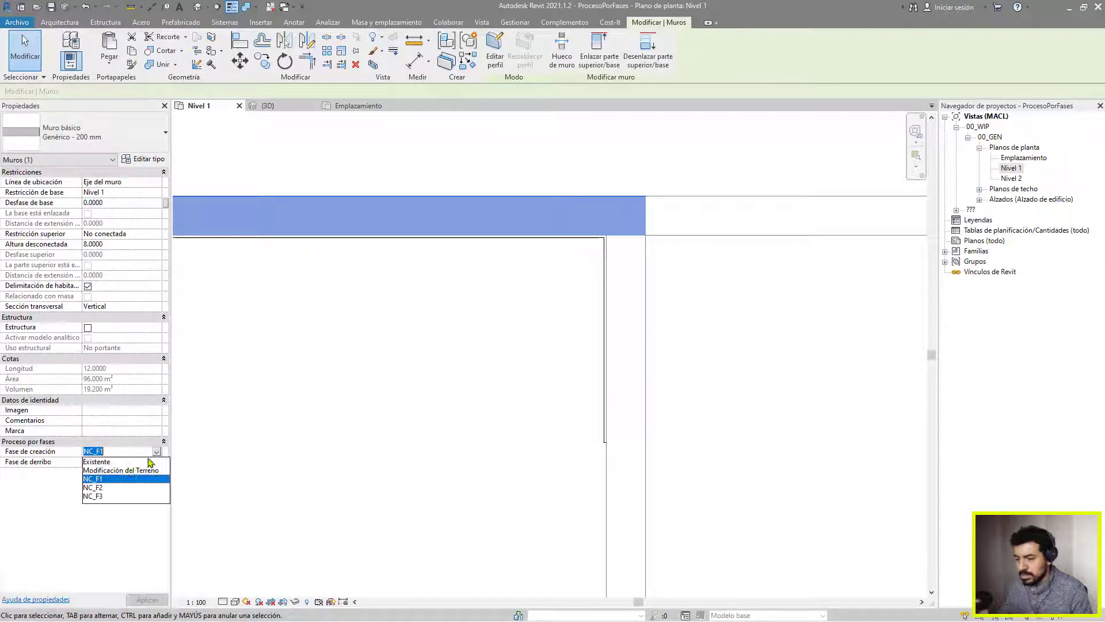
pyautogui.click(113, 486)
pyautogui.click(336, 239)
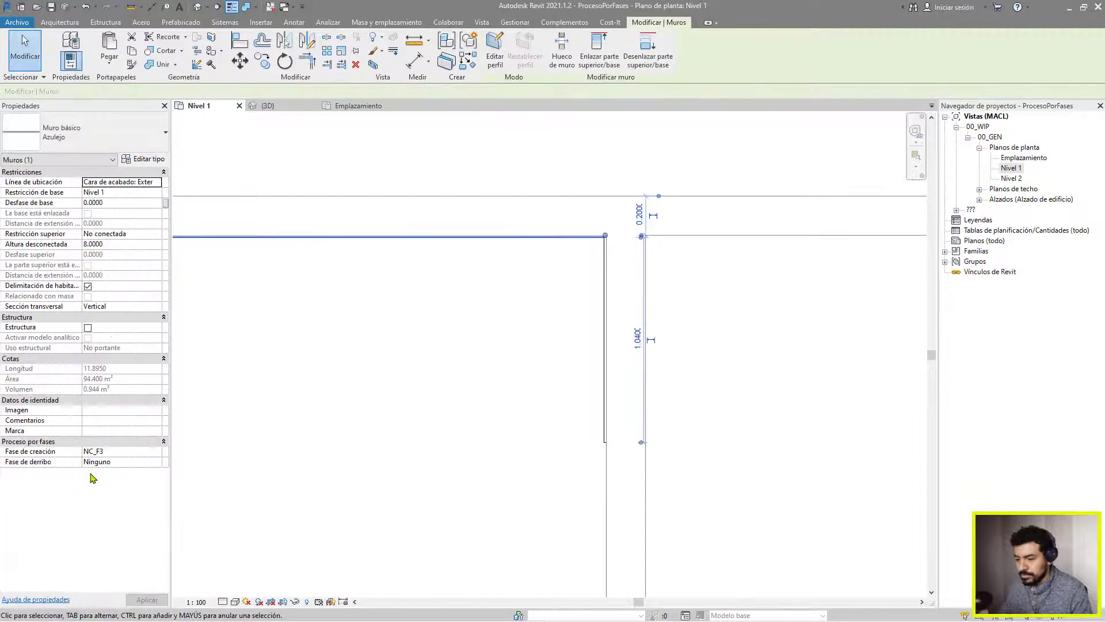
# Create a similar Azulejo wall along part of the lower inner face of the larger room
pyautogui.press('Escape')
pyautogui.click(605, 267)
pyautogui.scroll(-5, 604, 269)
pyautogui.moveTo(597, 445); pyautogui.dragTo(688, 220, button='middle')
pyautogui.press('c')
pyautogui.press('s')
pyautogui.click(654, 375)
pyautogui.scroll(4, 412, 383)
pyautogui.click(457, 355)
# Draw another Azulejo wall about 1.90 m long down the larger room's outer side wall, opposite the dividing wall
pyautogui.scroll(-4, 460, 350)
pyautogui.moveTo(336, 301); pyautogui.dragTo(376, 522, button='middle')
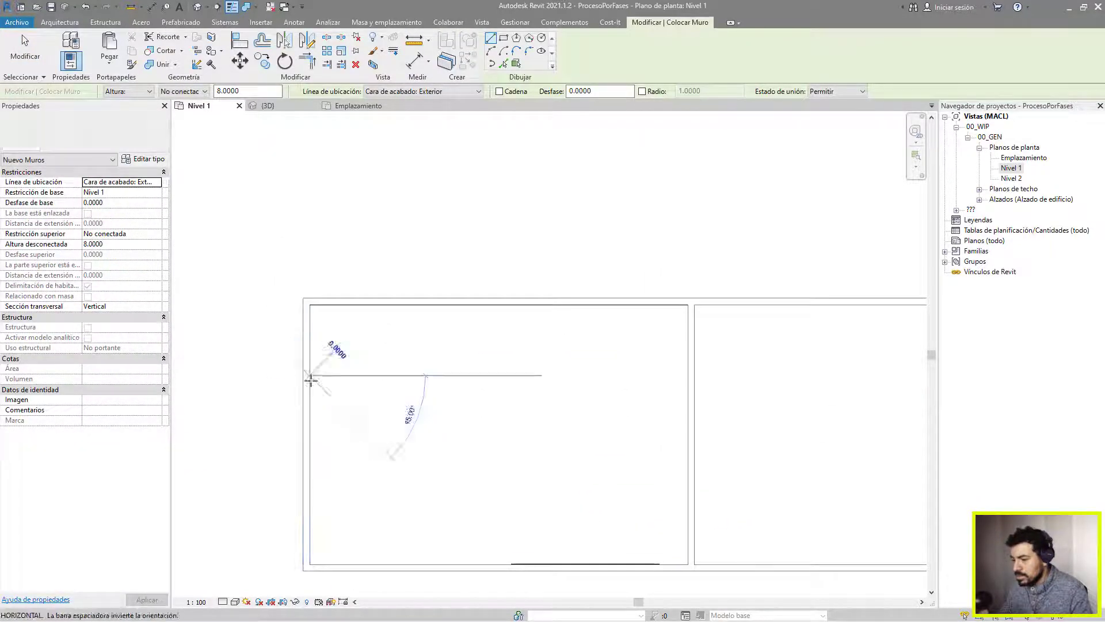
pyautogui.click(311, 374)
pyautogui.scroll(3, 311, 431)
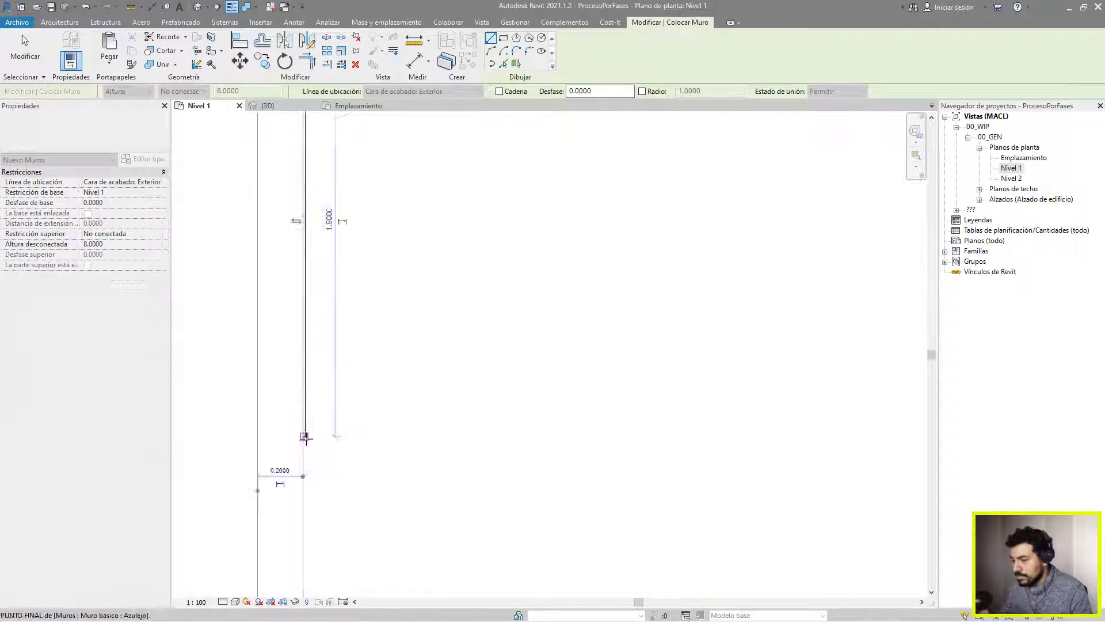
pyautogui.click(306, 439)
pyautogui.press('Escape')
pyautogui.press('Escape')
# Trim and extend the four Azulejo walls to corners so they line the whole interior of the larger room
pyautogui.scroll(-2, 321, 355)
pyautogui.press('t')
pyautogui.press('r')
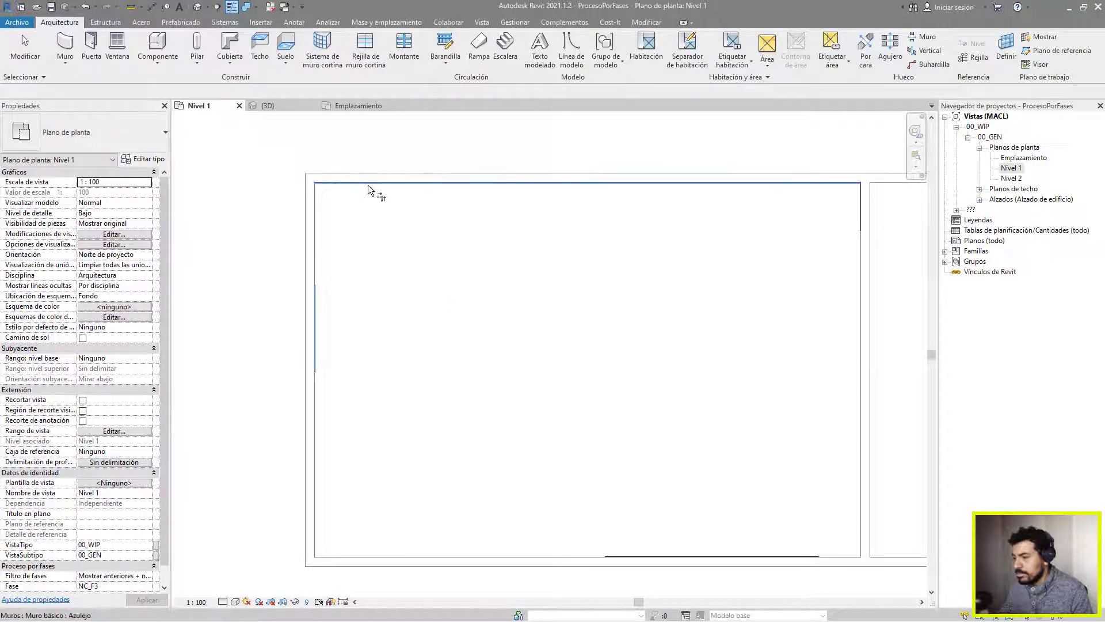
pyautogui.click(803, 184)
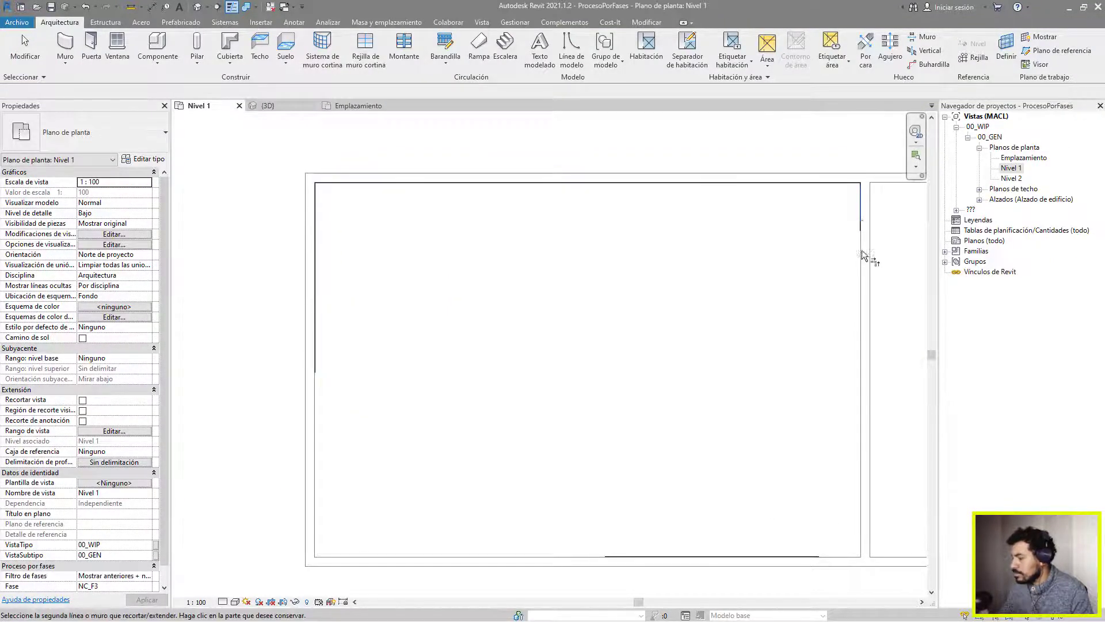
pyautogui.click(788, 556)
pyautogui.click(786, 555)
pyautogui.click(316, 296)
pyautogui.press('Escape')
# Examine the corners where the Azulejo walls meet around the larger room and along the dividing wall
pyautogui.scroll(5, 770, 155)
pyautogui.moveTo(769, 155); pyautogui.dragTo(452, 344, button='middle')
pyautogui.scroll(4, 580, 310)
pyautogui.scroll(3, 508, 340)
pyautogui.scroll(-1, 415, 302)
pyautogui.scroll(-2, 453, 269)
pyautogui.moveTo(491, 375); pyautogui.dragTo(508, 271, button='middle')
pyautogui.scroll(-2, 503, 318)
pyautogui.moveTo(484, 351); pyautogui.dragTo(482, 217, button='middle')
pyautogui.scroll(-2, 562, 345)
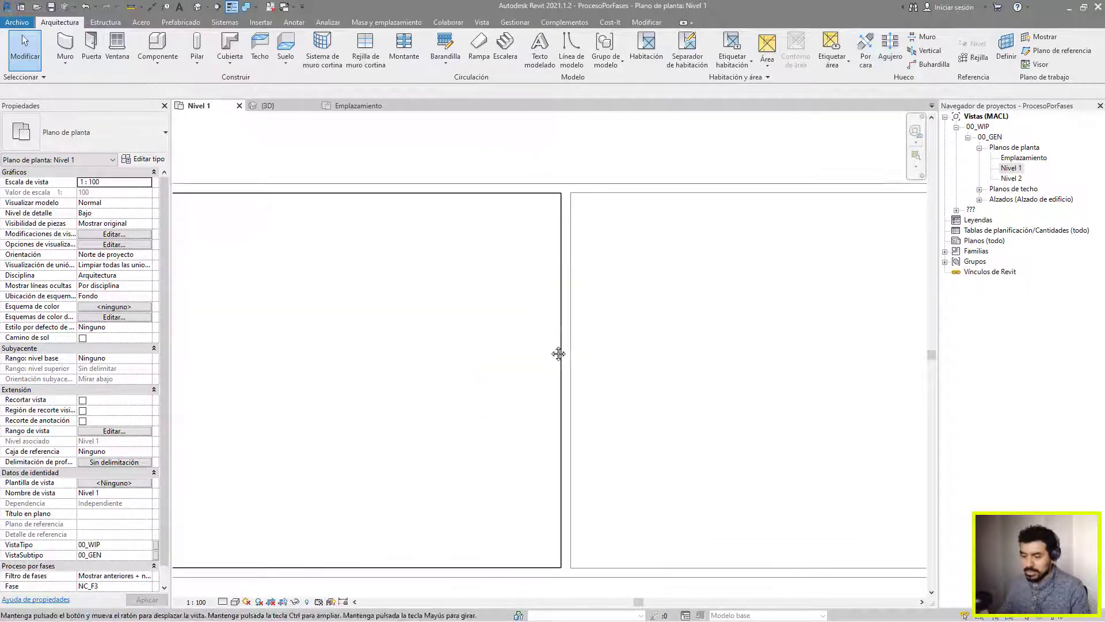
# Place an M_Simple-A ras 0864 x 2134mm door in the dividing wall, swinging into the smaller room
pyautogui.click(91, 45)
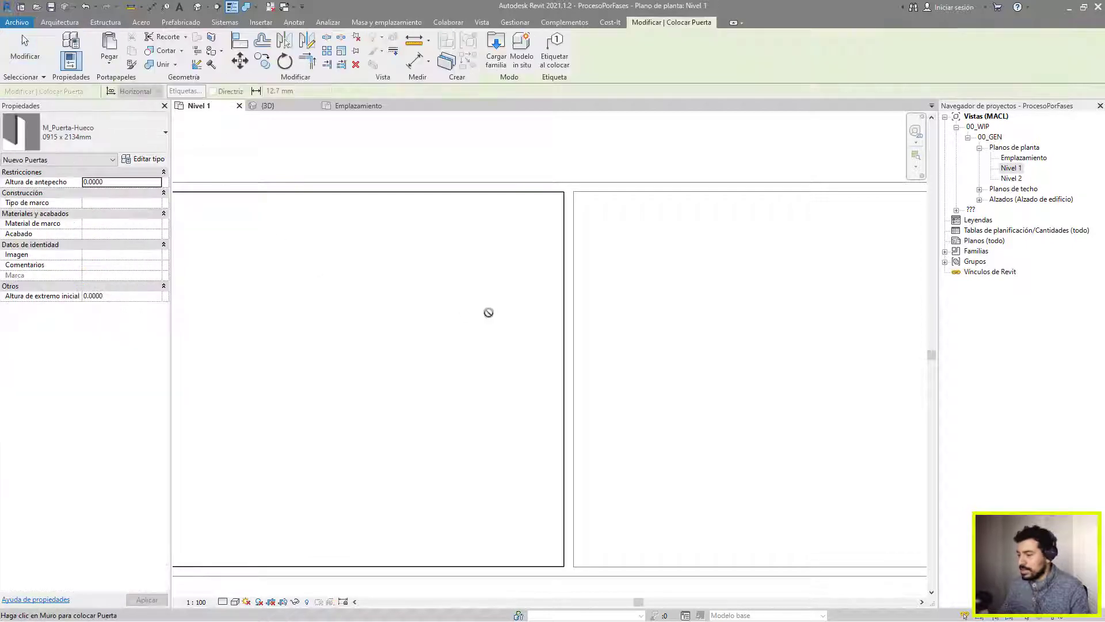
pyautogui.scroll(-1, 553, 322)
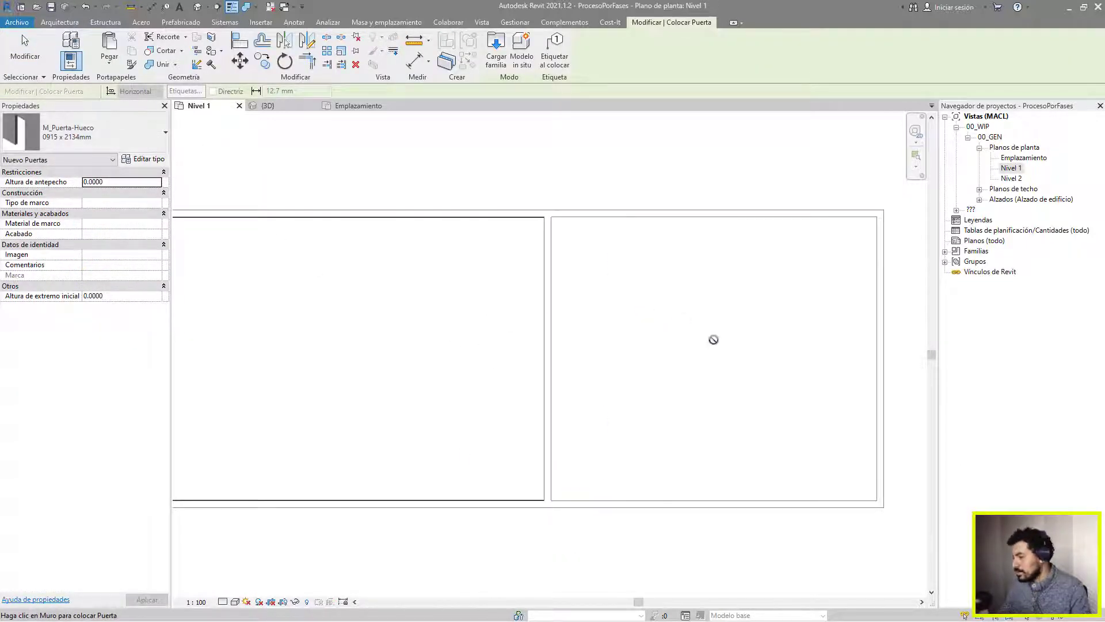
pyautogui.click(88, 145)
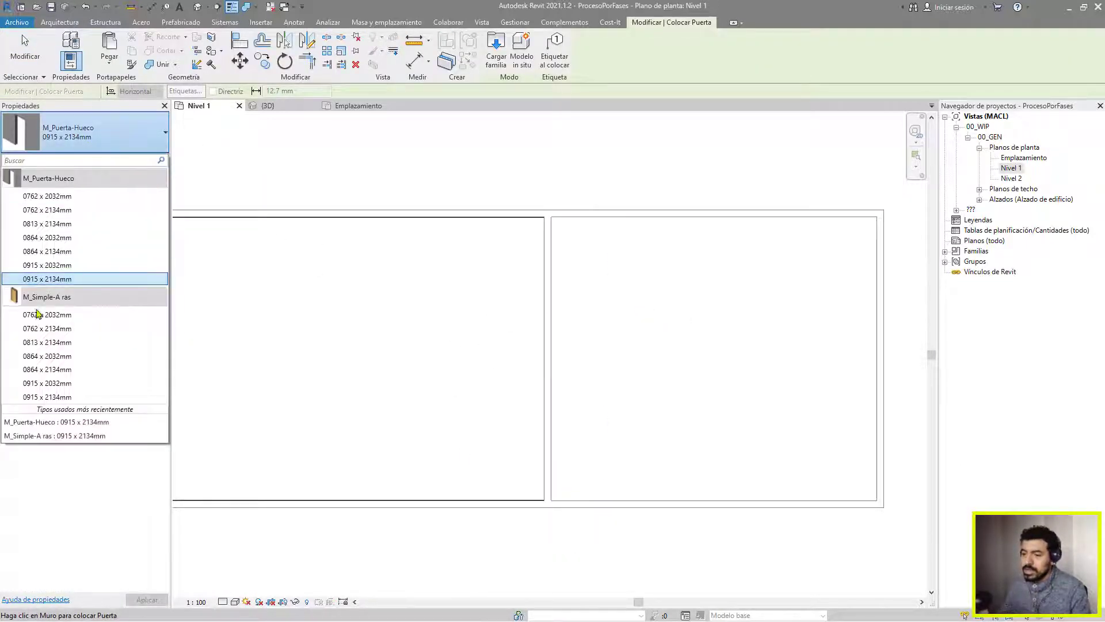
pyautogui.click(86, 325)
pyautogui.click(115, 145)
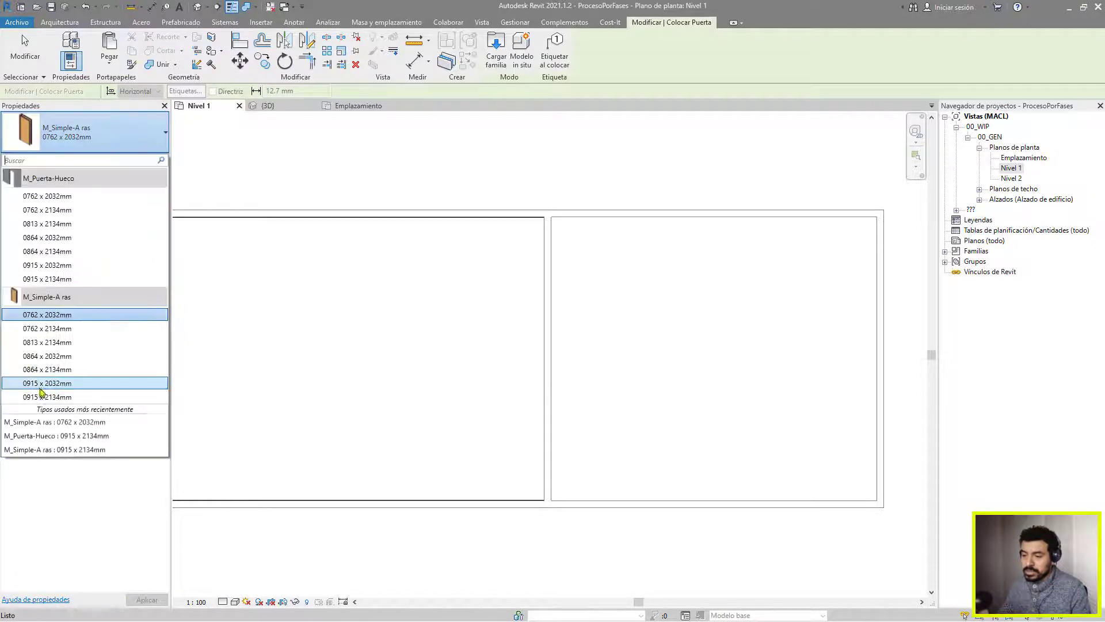
pyautogui.click(68, 370)
pyautogui.scroll(4, 544, 335)
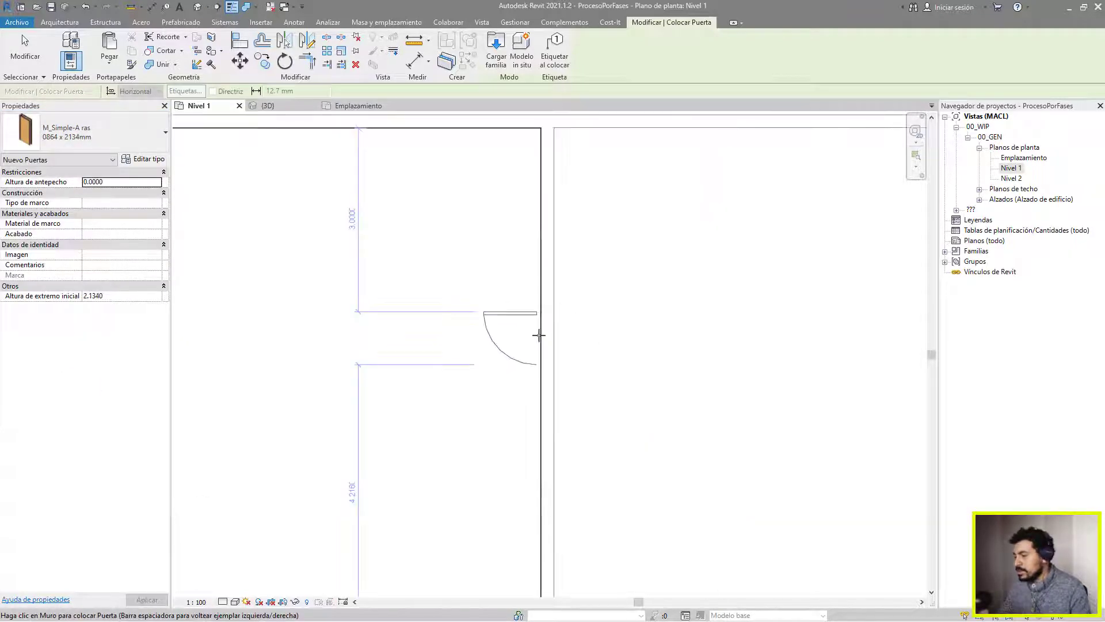
pyautogui.click(553, 326)
pyautogui.scroll(2, 460, 331)
pyautogui.press('Escape')
pyautogui.press('Escape')
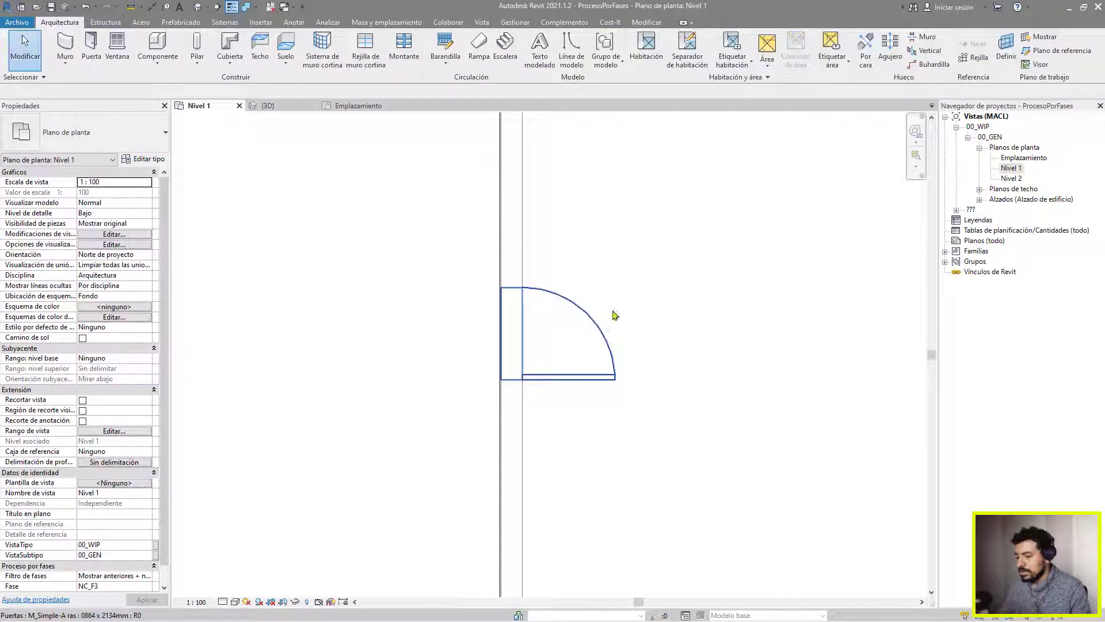
# Set the Nivel 1 view's phase filter to Mostrar derribados + nuevos
pyautogui.click(141, 575)
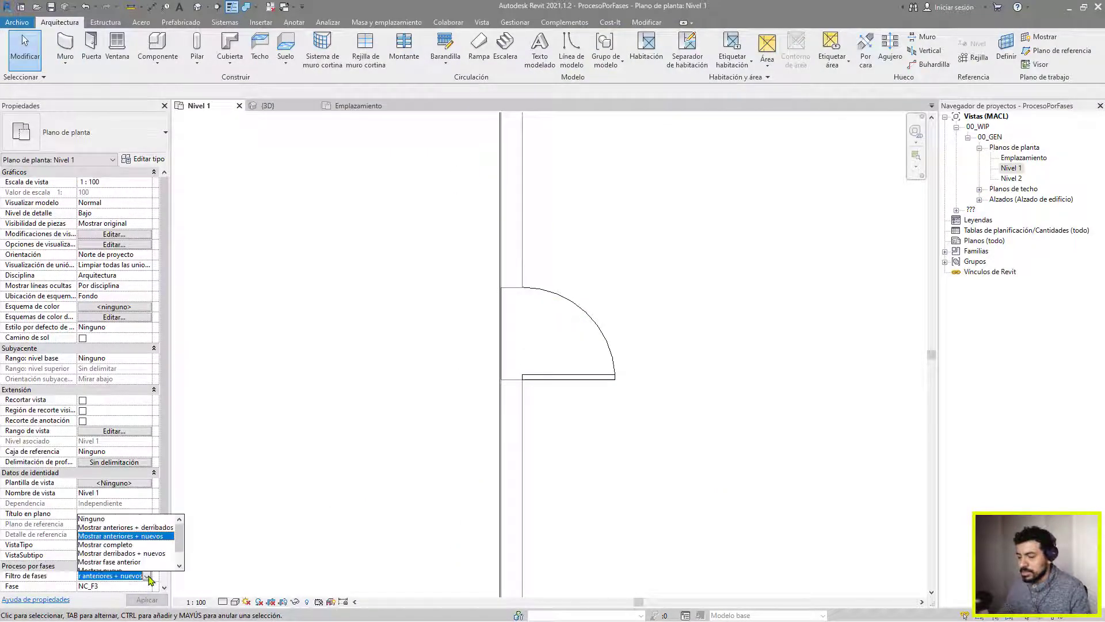
pyautogui.click(144, 553)
pyautogui.scroll(-3, 524, 375)
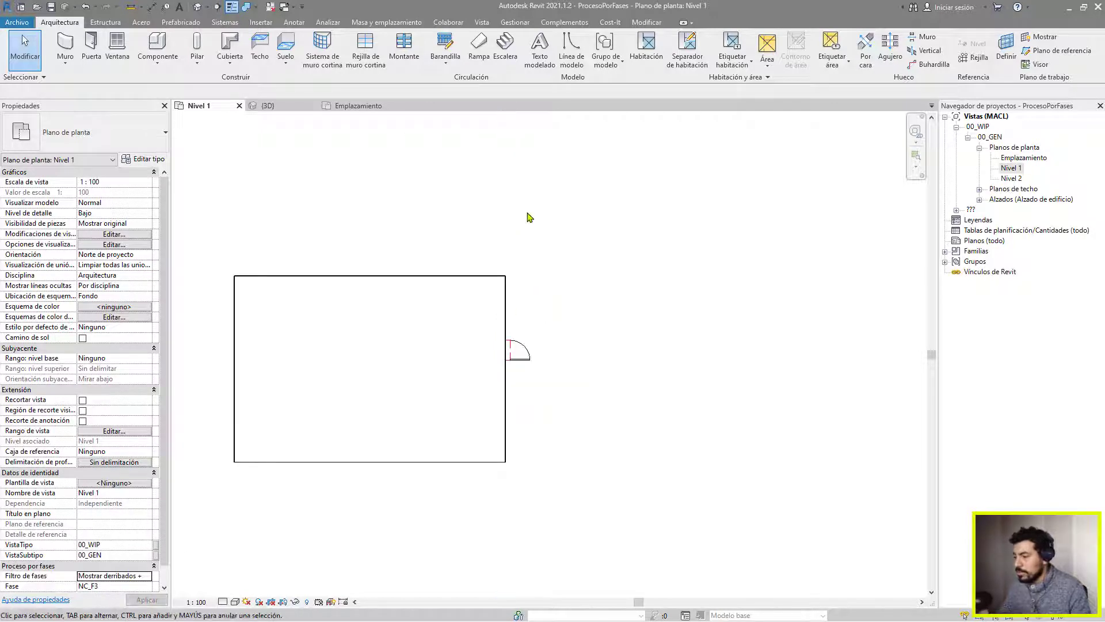
# Set the Nivel 1 view's phase to NC_F3 and its phase filter to Mostrar anteriores + nuevos
pyautogui.click(148, 587)
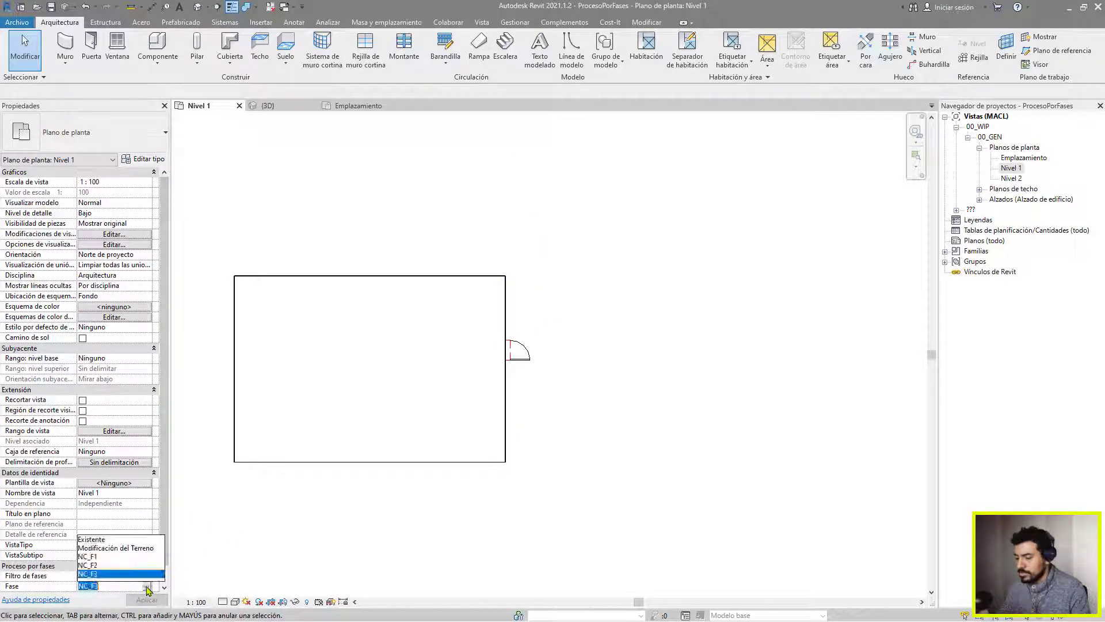
pyautogui.click(146, 574)
pyautogui.click(148, 577)
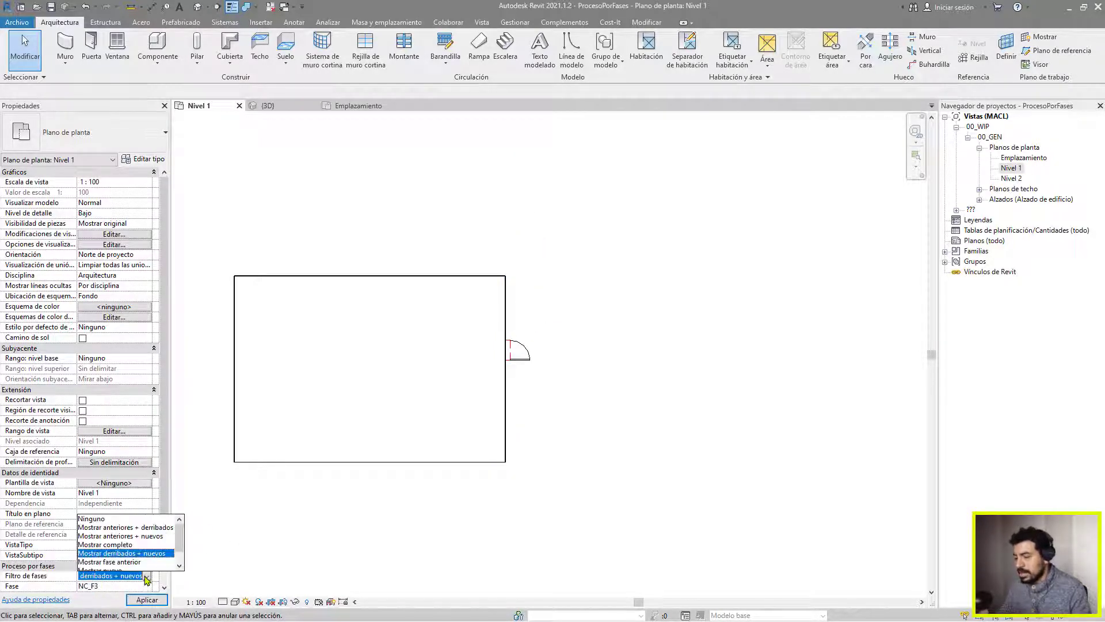
pyautogui.click(159, 536)
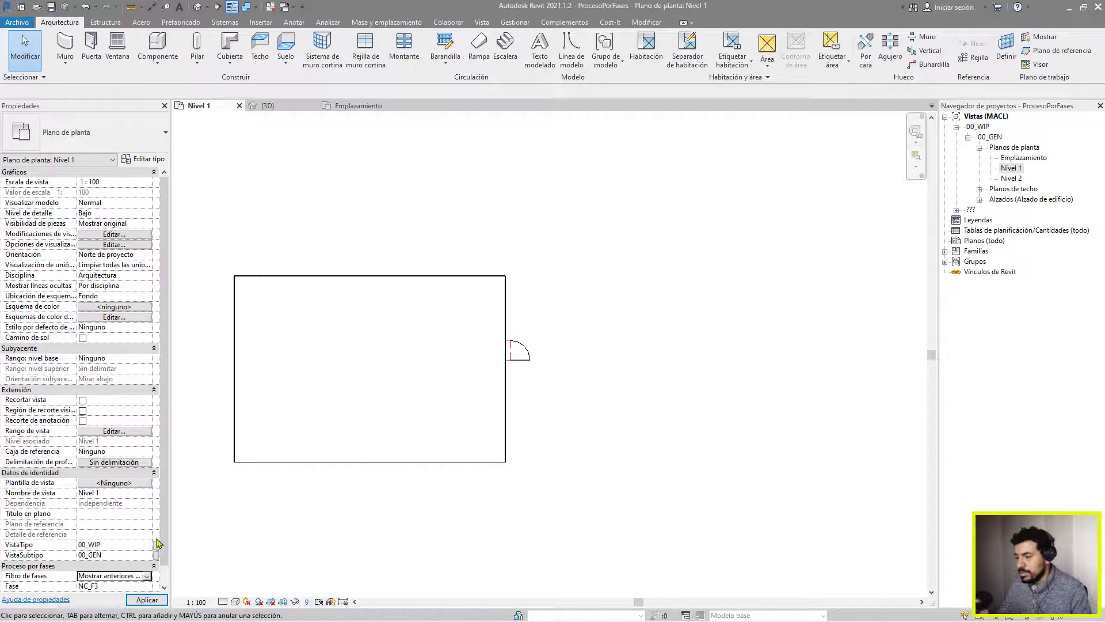
pyautogui.scroll(2, 490, 360)
pyautogui.scroll(3, 532, 358)
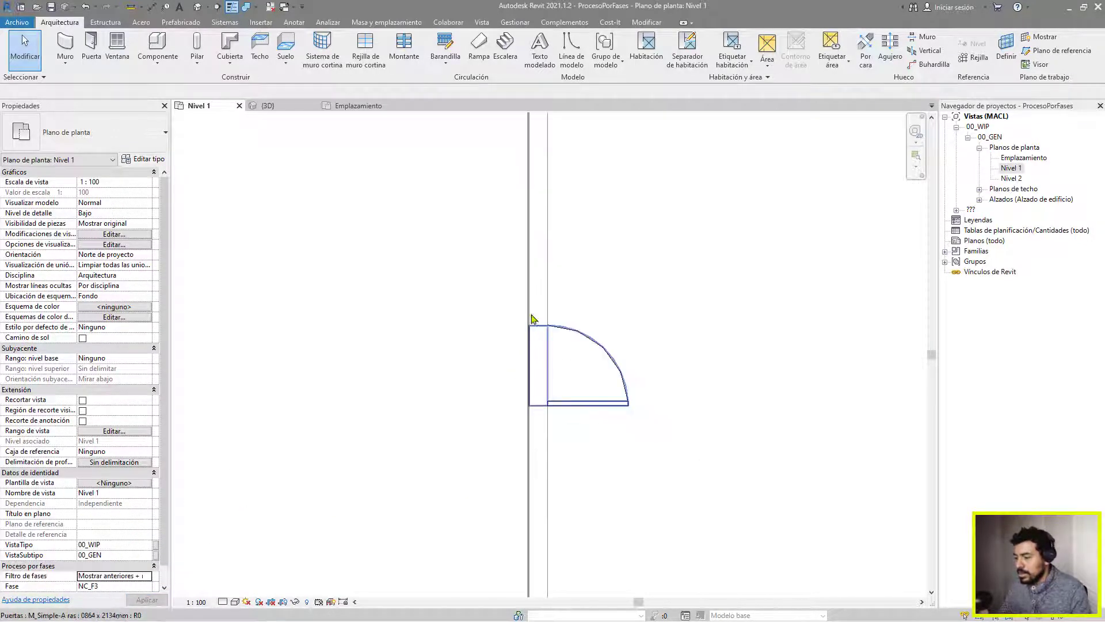
# Join the geometry of the dividing wall and its Azulejo wall so the door opening cuts through both
pyautogui.click(246, 8)
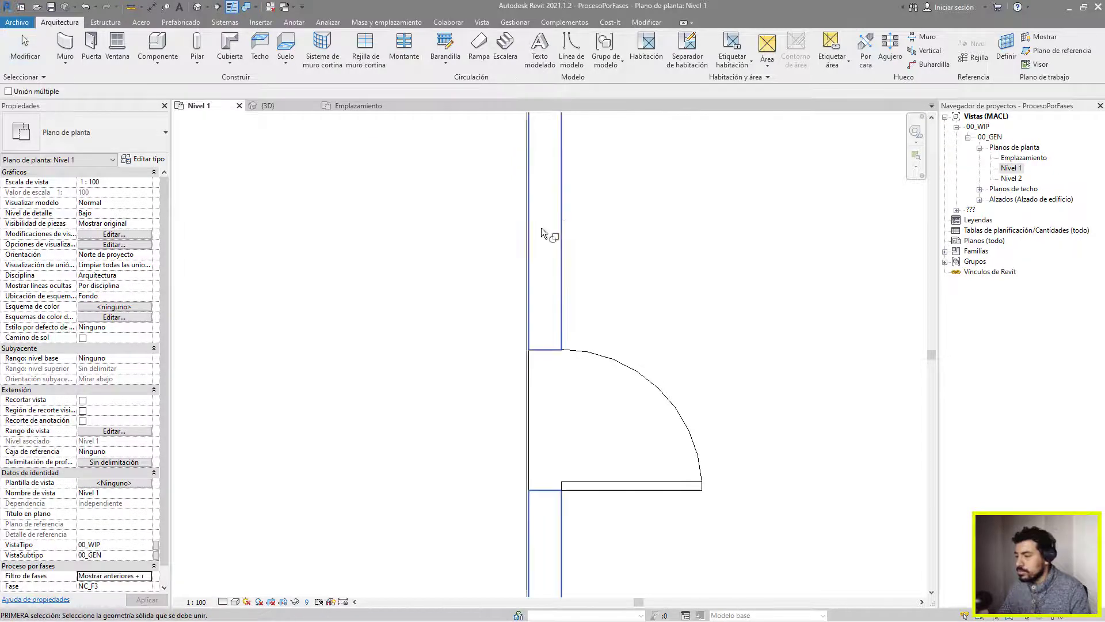
pyautogui.scroll(2, 558, 382)
pyautogui.press('Escape')
pyautogui.scroll(1, 498, 321)
# Set the view's detail level to Medio and examine the upper corner of the Azulejo walls and the door opening
pyautogui.click(223, 601)
pyautogui.click(239, 579)
pyautogui.scroll(-3, 367, 368)
pyautogui.moveTo(383, 393); pyautogui.dragTo(464, 610, button='middle')
pyautogui.scroll(1, 488, 576)
pyautogui.moveTo(551, 172); pyautogui.dragTo(568, 389, button='middle')
pyautogui.scroll(4, 466, 201)
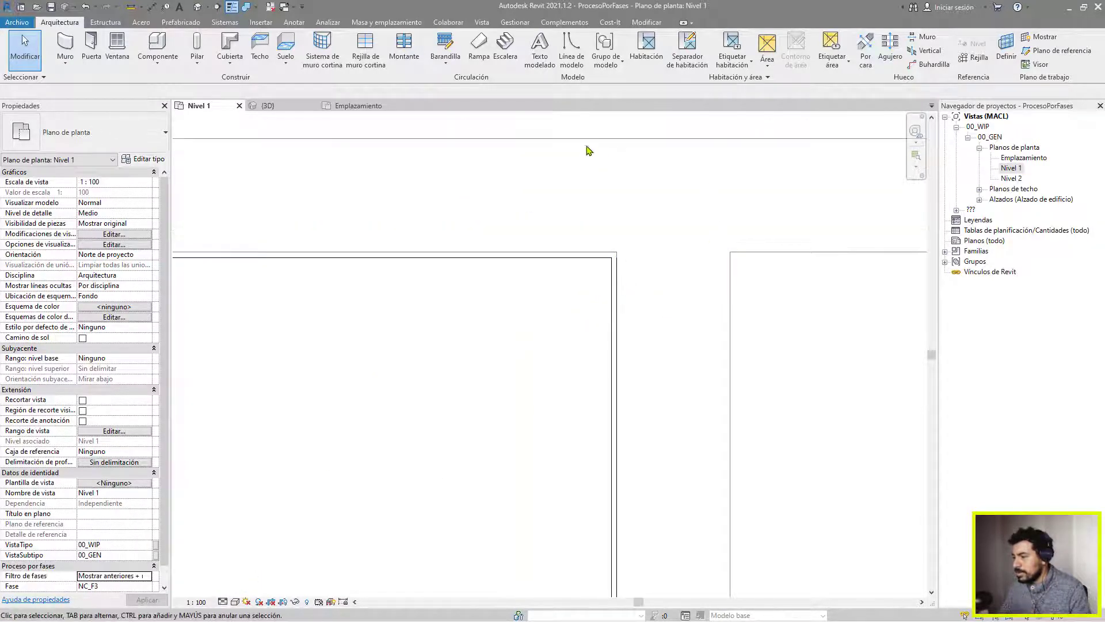
pyautogui.scroll(-2, 567, 157)
pyautogui.scroll(-5, 543, 237)
pyautogui.moveTo(541, 384); pyautogui.dragTo(582, 320, button='middle')
pyautogui.scroll(-1, 599, 333)
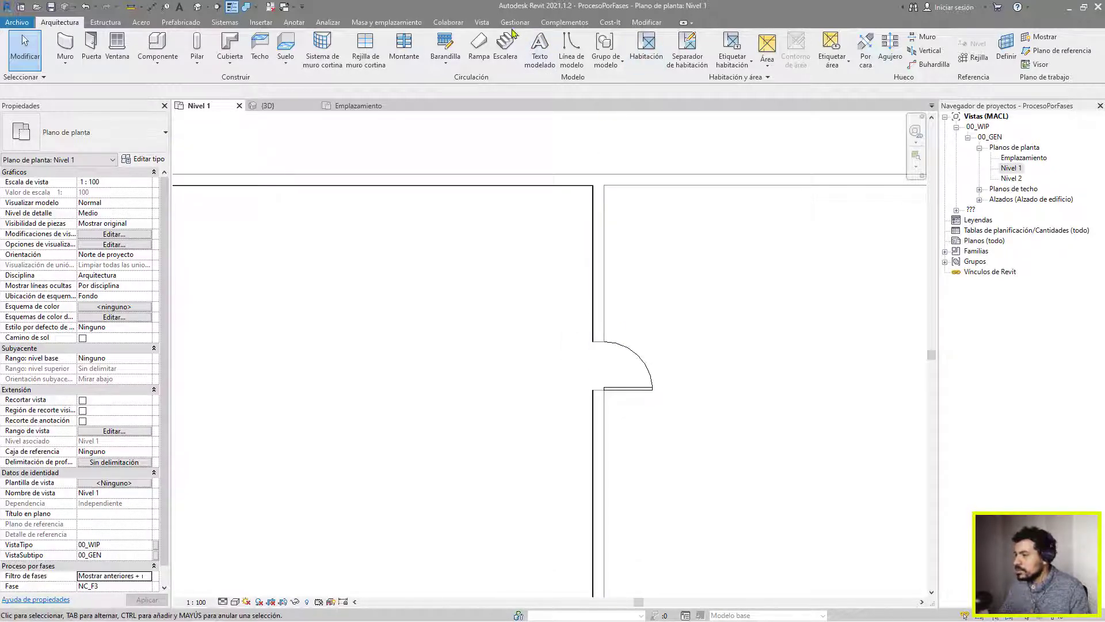
# Override the projection line colour of the Existente phase status with RGB 128-128-0 in the phasing graphic overrides
pyautogui.click(515, 22)
pyautogui.click(832, 46)
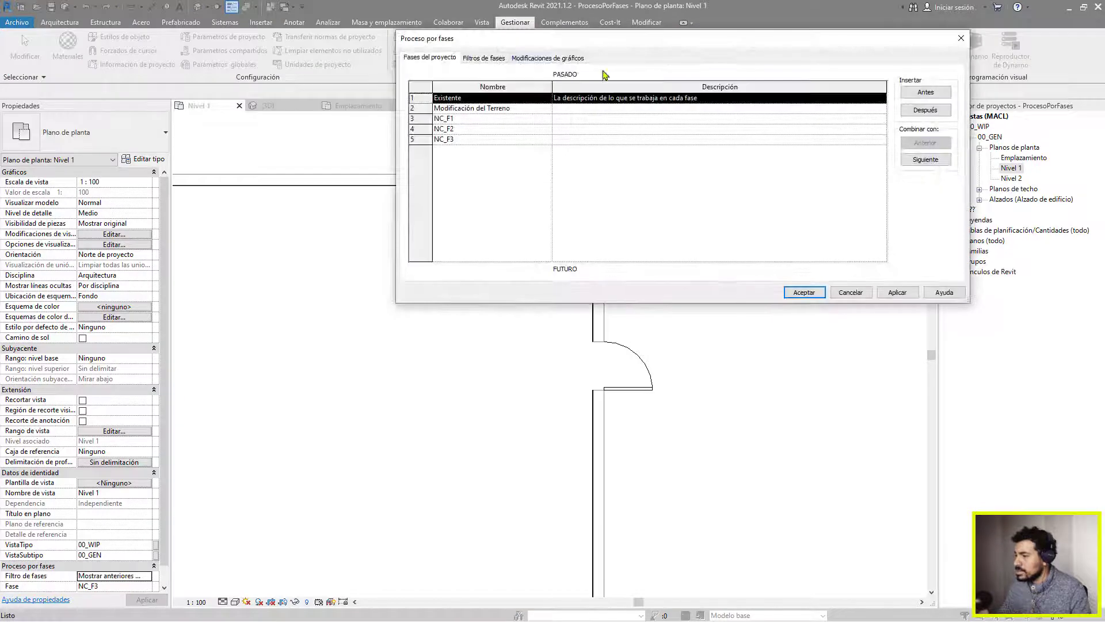
pyautogui.click(577, 60)
pyautogui.click(477, 98)
pyautogui.click(577, 101)
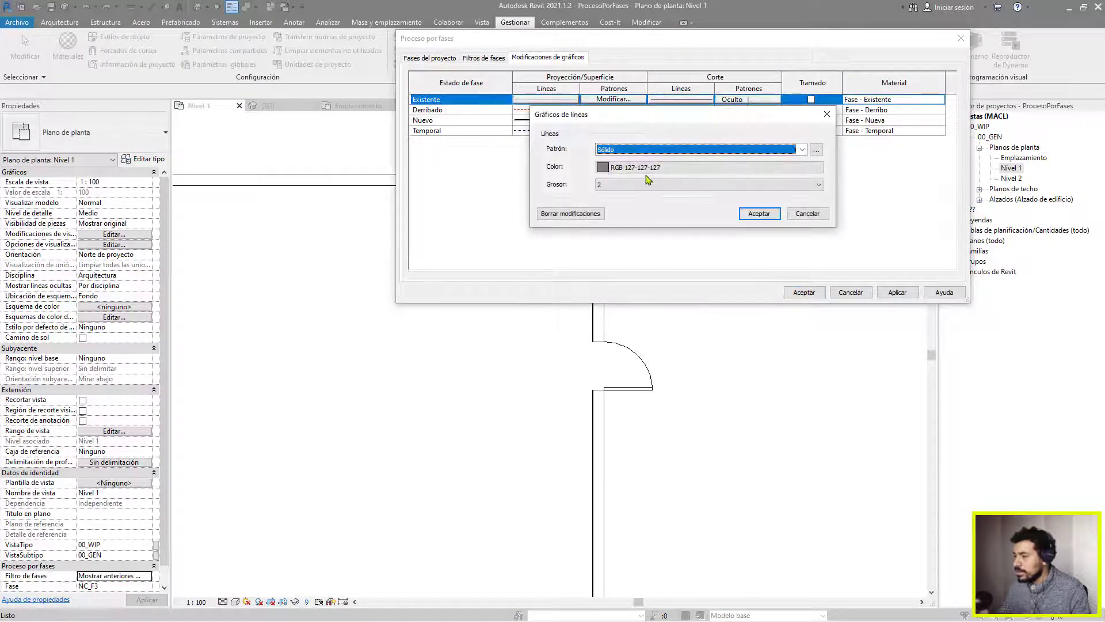
pyautogui.click(643, 167)
pyautogui.click(579, 151)
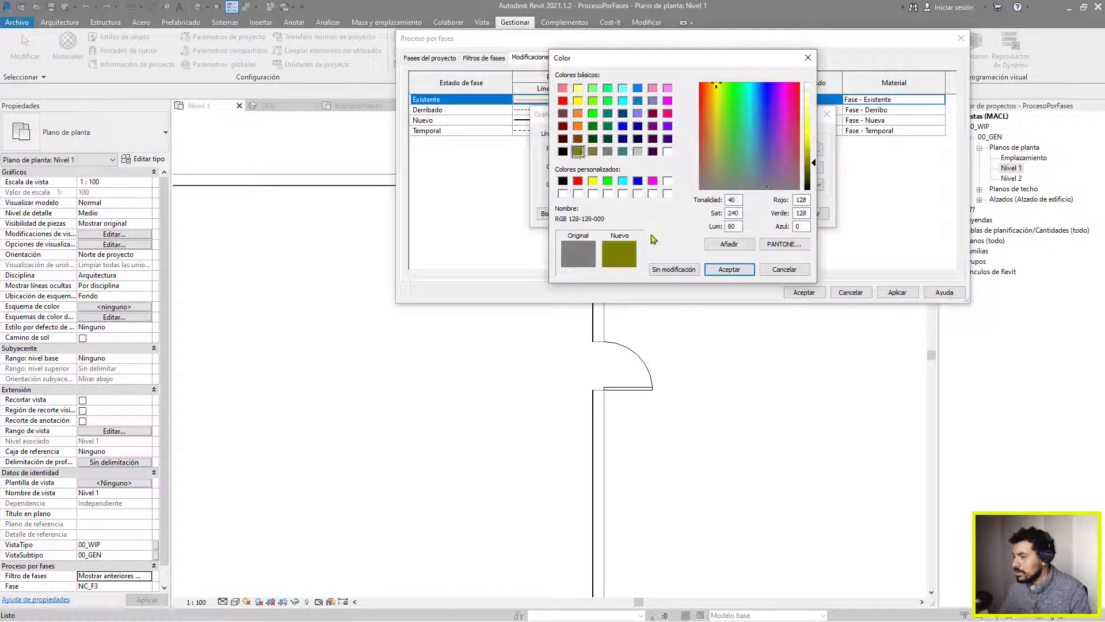
pyautogui.click(728, 270)
pyautogui.click(749, 213)
# Give the Existente status's cut lines the same olive colour and apply the phasing graphic overrides
pyautogui.click(699, 100)
pyautogui.click(627, 167)
pyautogui.click(579, 151)
pyautogui.click(728, 269)
pyautogui.click(760, 213)
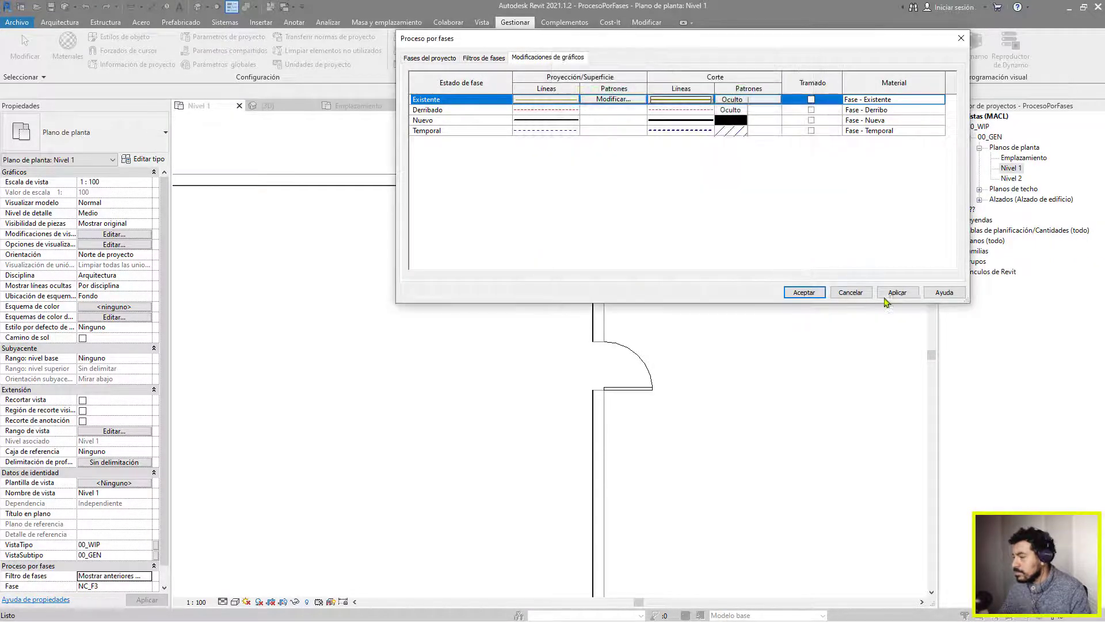
pyautogui.click(897, 292)
pyautogui.click(804, 293)
# Examine the override colour on the existing walls where the dividing wall meets the upper wall
pyautogui.scroll(-1, 795, 301)
pyautogui.moveTo(518, 166); pyautogui.dragTo(316, 224, button='middle')
pyautogui.scroll(9, 431, 201)
pyautogui.scroll(-7, 431, 210)
pyautogui.scroll(4, 498, 164)
pyautogui.scroll(-7, 491, 186)
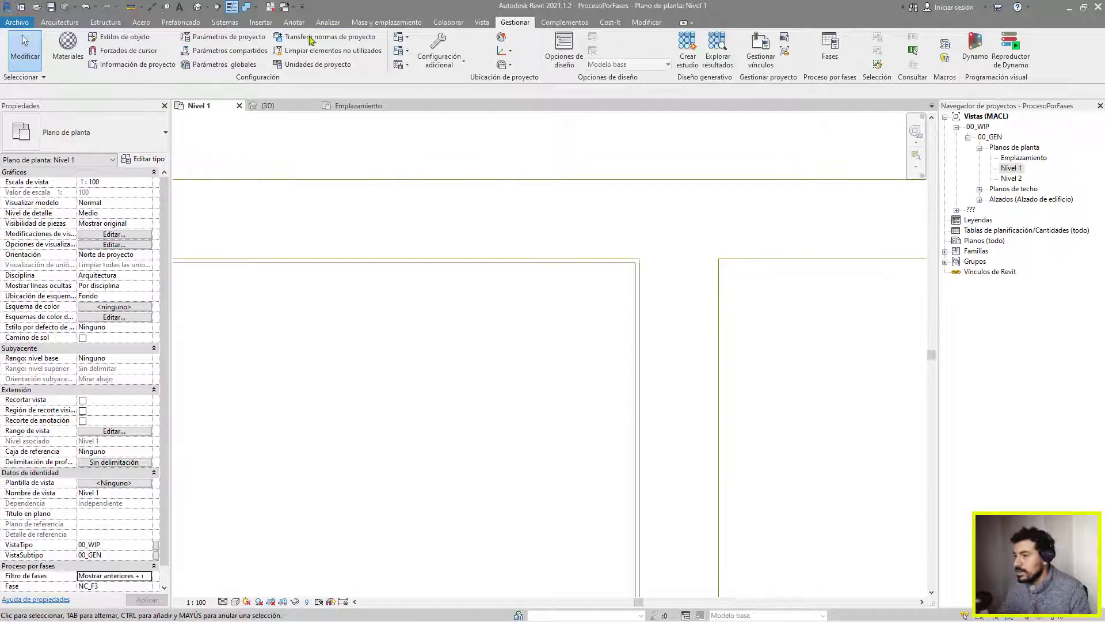
# Turn off thin lines and compare the line weights and colours of the existing walls, Azulejo walls and door
pyautogui.scroll(5, 514, 283)
pyautogui.scroll(-3, 522, 257)
pyautogui.moveTo(563, 353); pyautogui.dragTo(592, 254, button='middle')
pyautogui.moveTo(643, 367); pyautogui.dragTo(765, 404, button='middle')
pyautogui.moveTo(702, 363); pyautogui.dragTo(524, 331, button='middle')
pyautogui.scroll(-7, 540, 316)
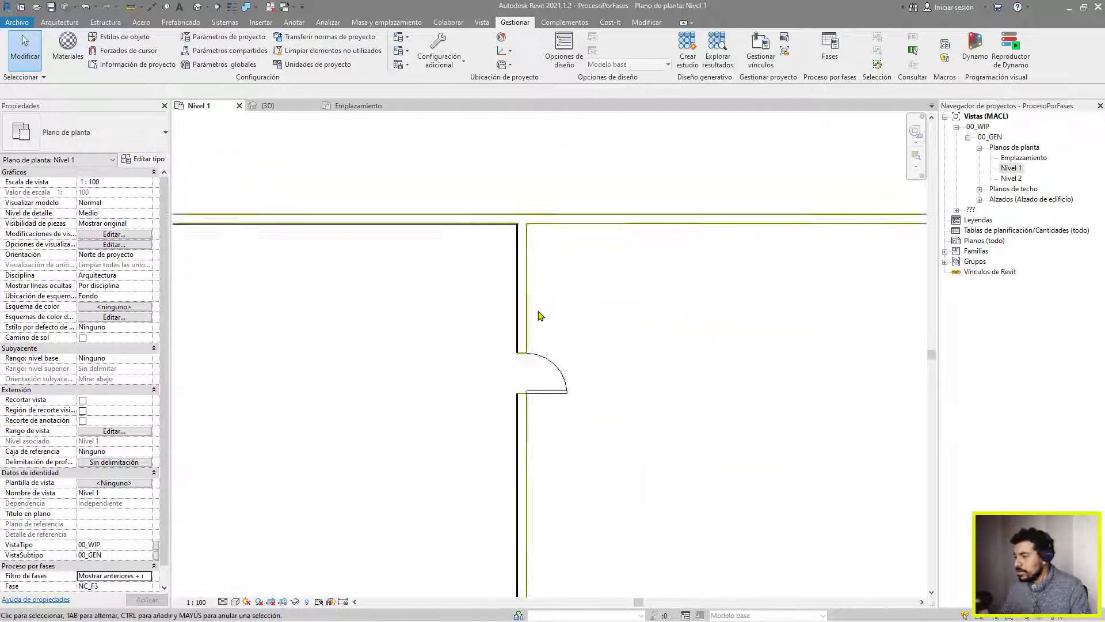
pyautogui.moveTo(419, 369); pyautogui.dragTo(461, 363, button='middle')
pyautogui.scroll(1, 462, 361)
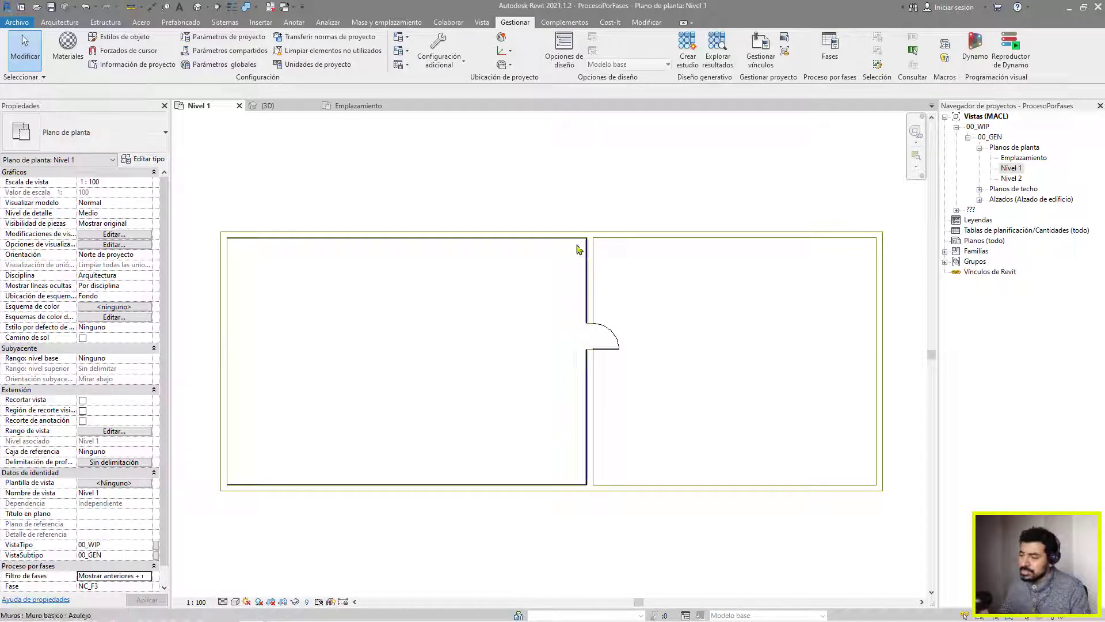
pyautogui.scroll(5, 582, 242)
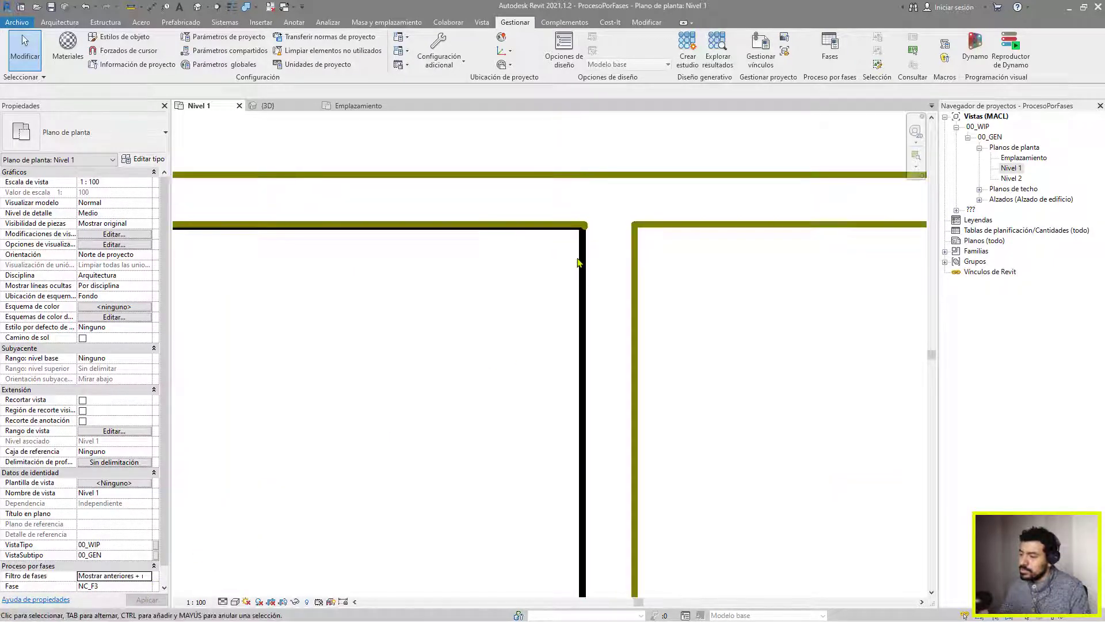
pyautogui.scroll(-4, 580, 294)
pyautogui.scroll(-2, 581, 341)
pyautogui.scroll(1, 638, 354)
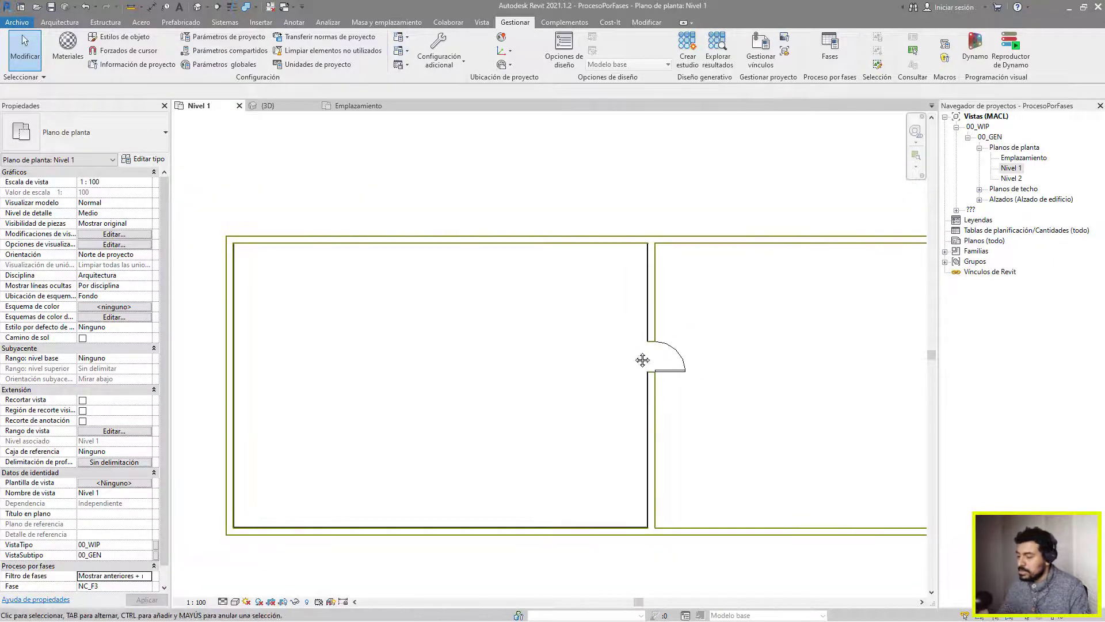
# Set the view's phase to NC_F2 and compare the existing and new walls of both rooms
pyautogui.click(148, 585)
pyautogui.click(115, 570)
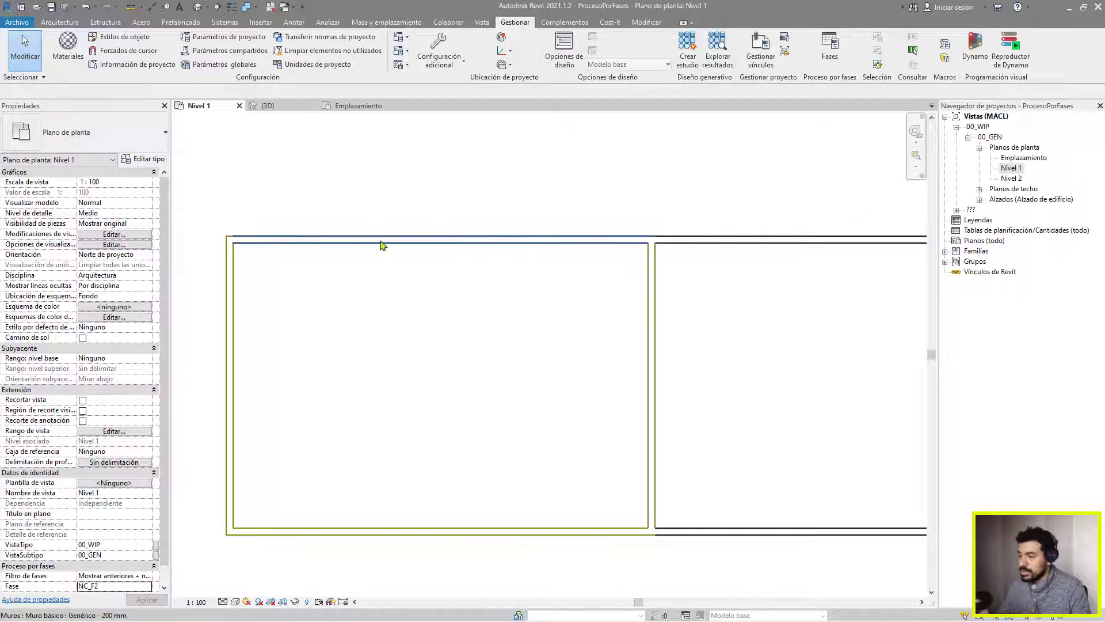
pyautogui.moveTo(575, 309); pyautogui.dragTo(390, 300, button='middle')
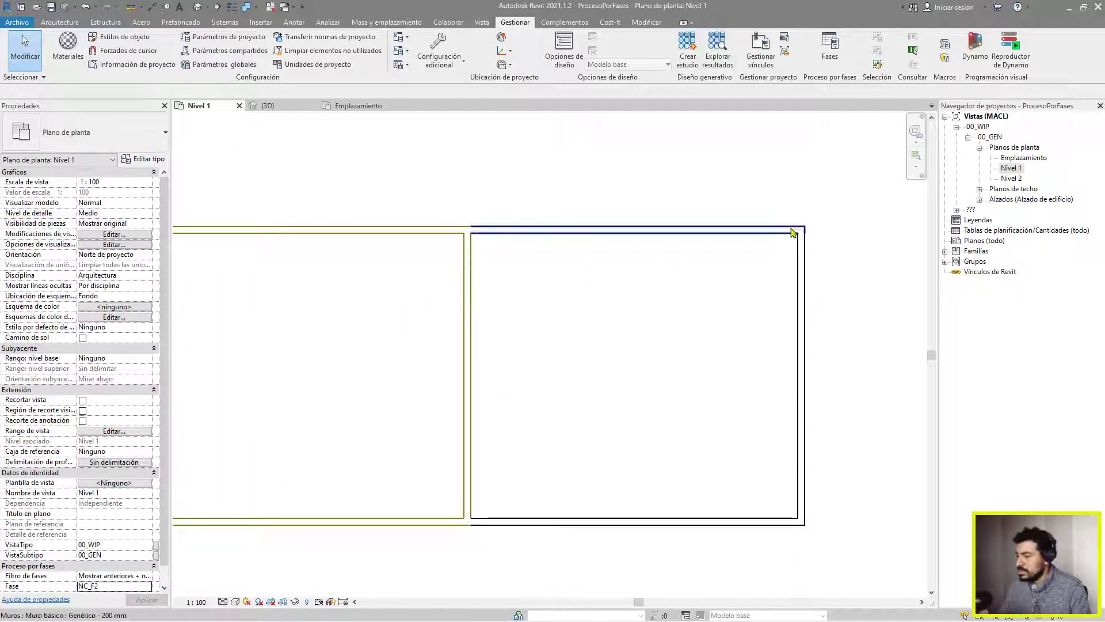
pyautogui.moveTo(435, 238); pyautogui.dragTo(643, 244, button='middle')
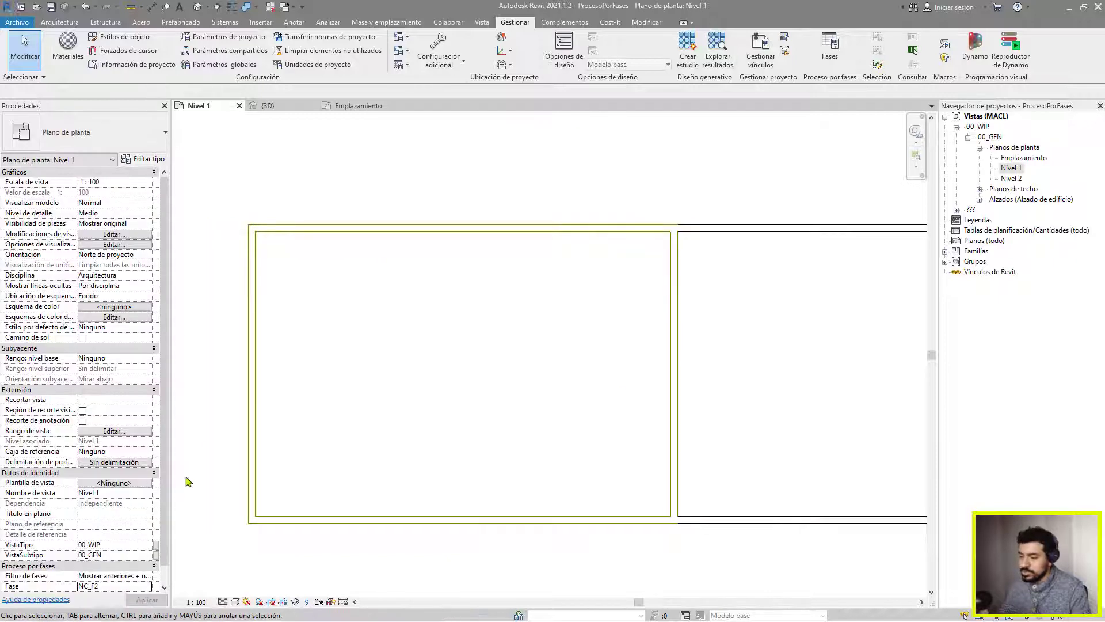
# Set the view's phase back to NC_F3 and examine the door and Azulejo walls at the dividing wall
pyautogui.click(147, 585)
pyautogui.click(106, 576)
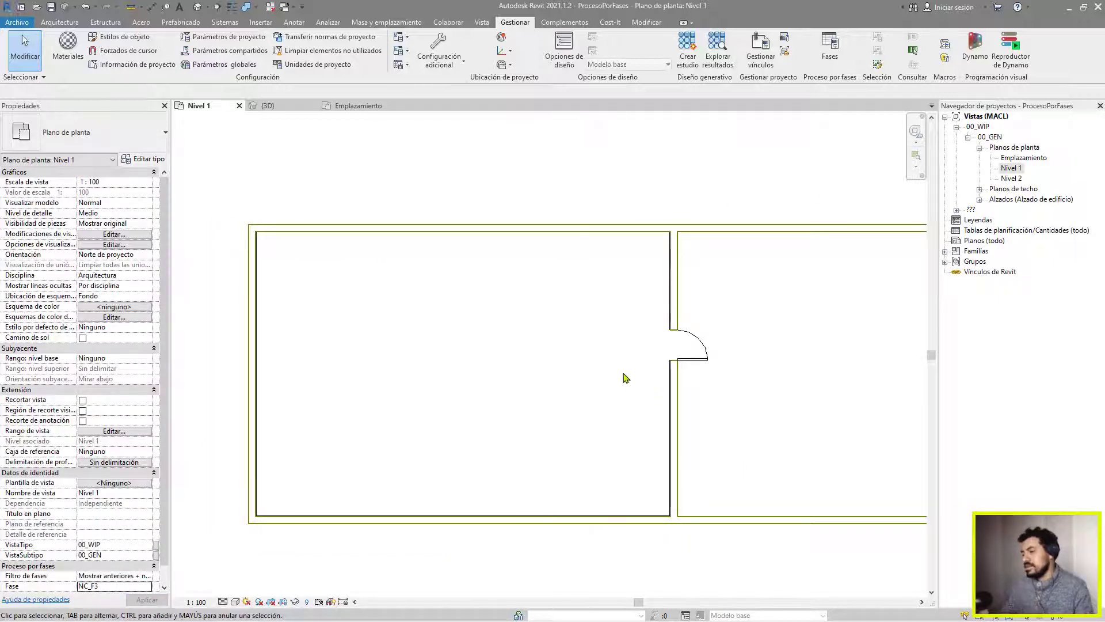
pyautogui.scroll(5, 698, 328)
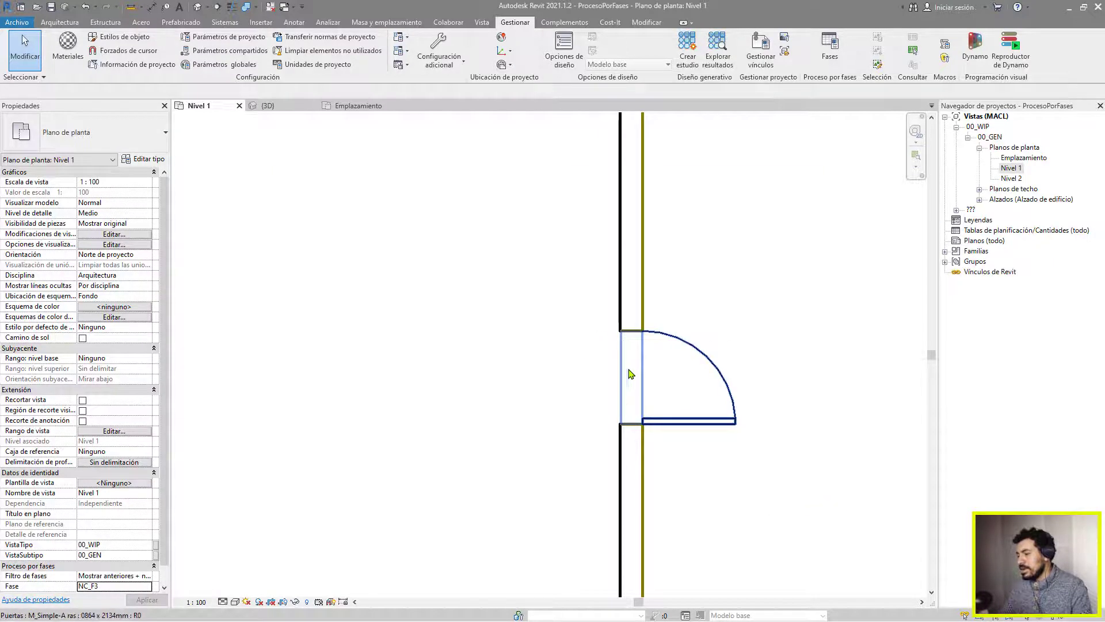
pyautogui.moveTo(785, 395); pyautogui.dragTo(726, 486, button='middle')
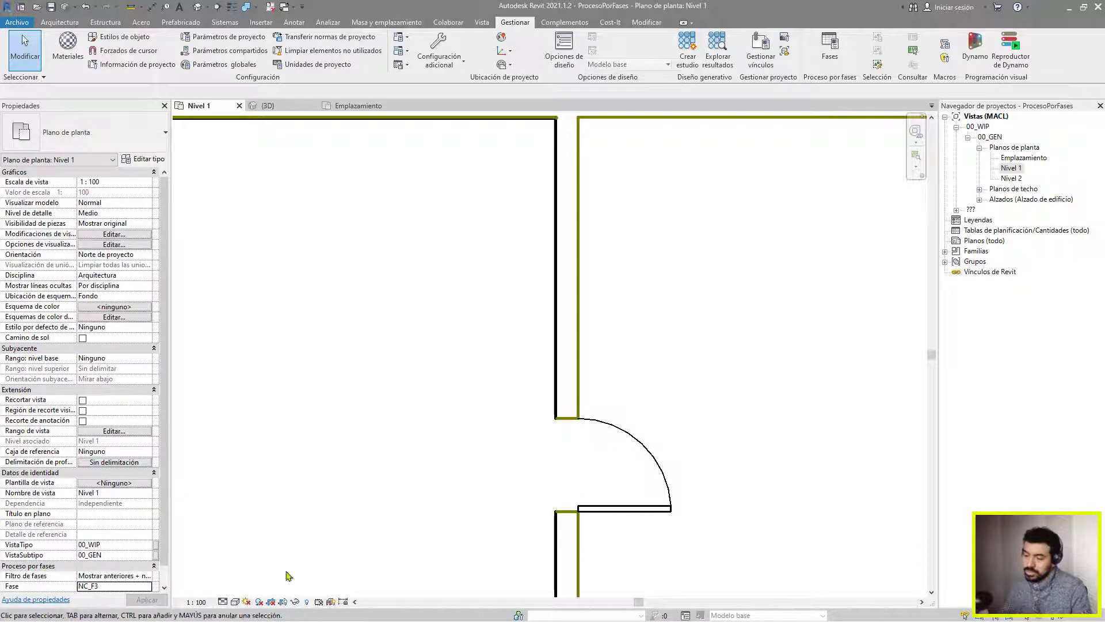
# Set the view's phase filter to Mostrar derribados + nuevos and examine the demolished opening, door and new walls
pyautogui.click(115, 576)
pyautogui.click(147, 575)
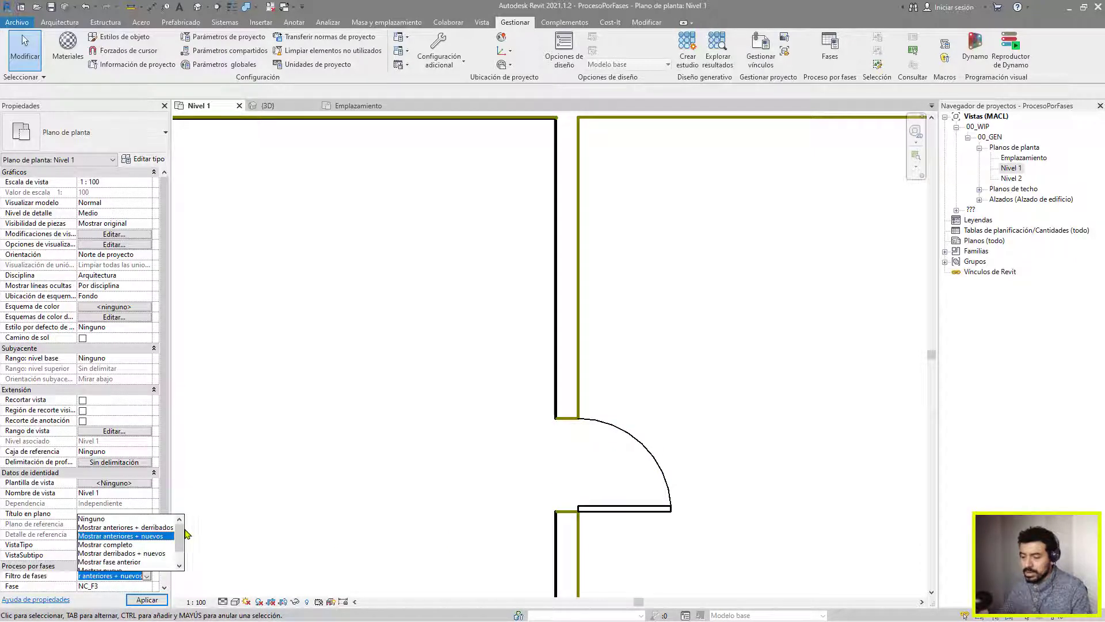
pyautogui.click(160, 553)
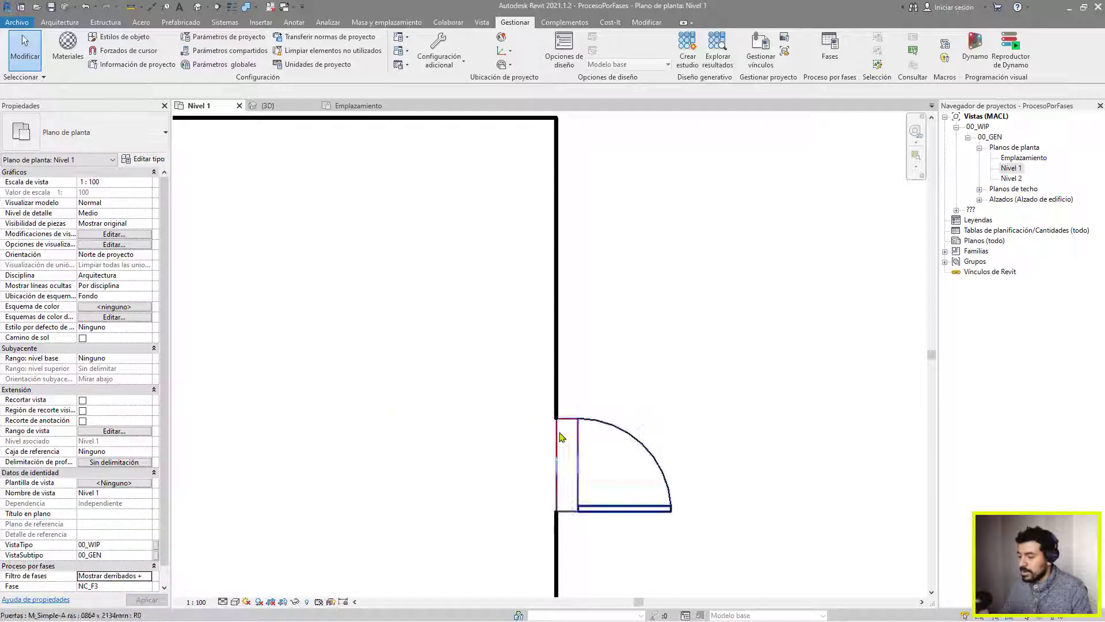
pyautogui.scroll(-3, 563, 437)
pyautogui.scroll(-4, 570, 345)
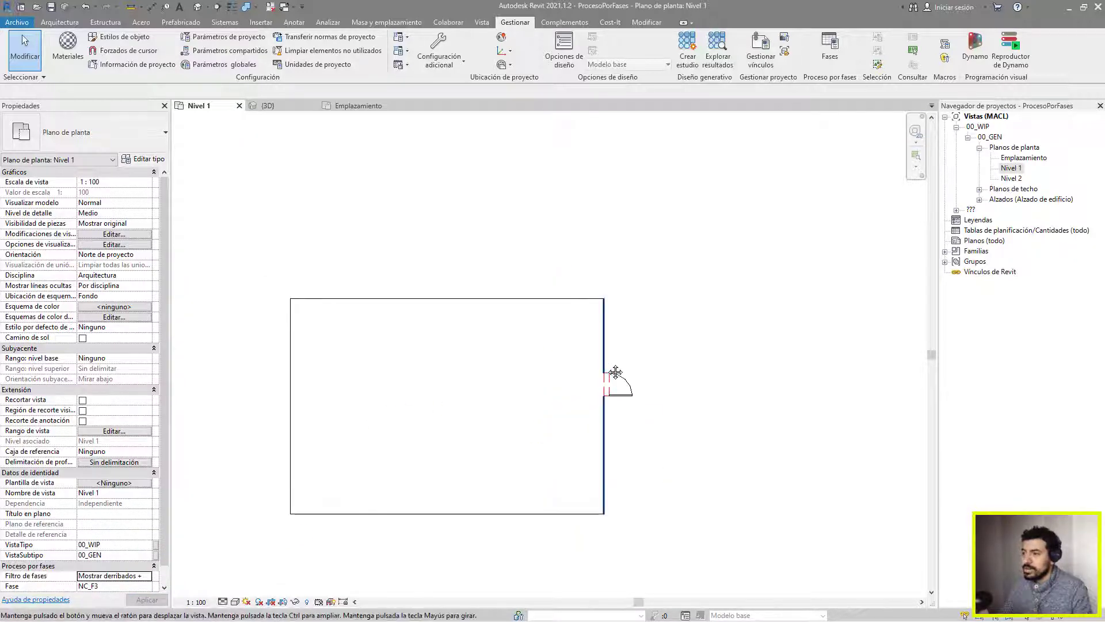
pyautogui.scroll(1, 615, 354)
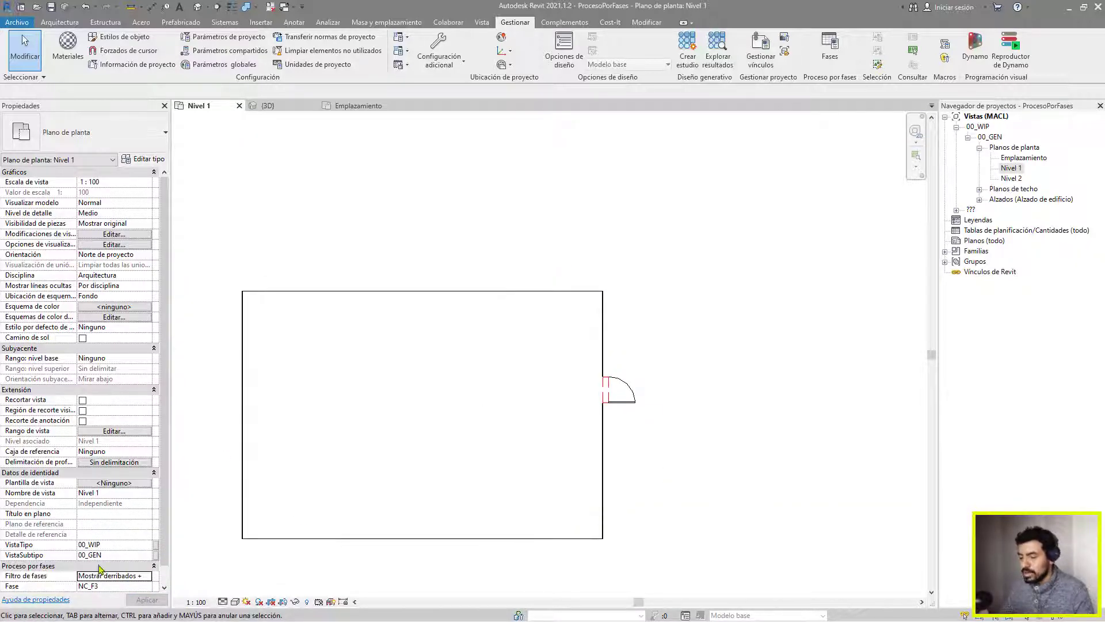
# Set the phase filter to Mostrar anteriores + derribados and inspect the demolished wall segment in the dividing wall
pyautogui.click(145, 577)
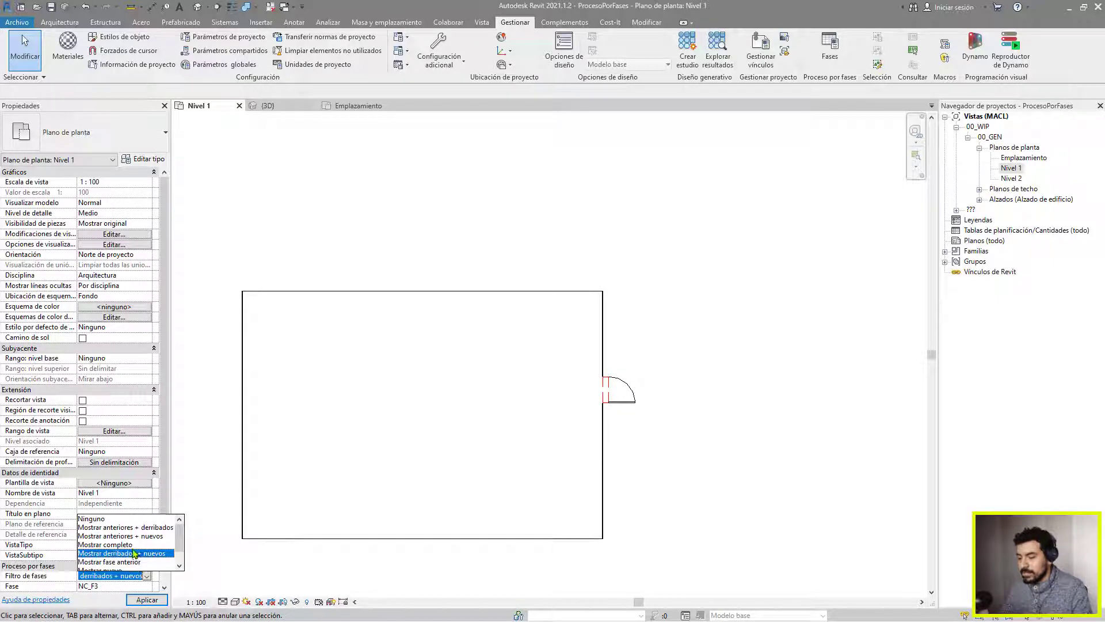
pyautogui.click(164, 528)
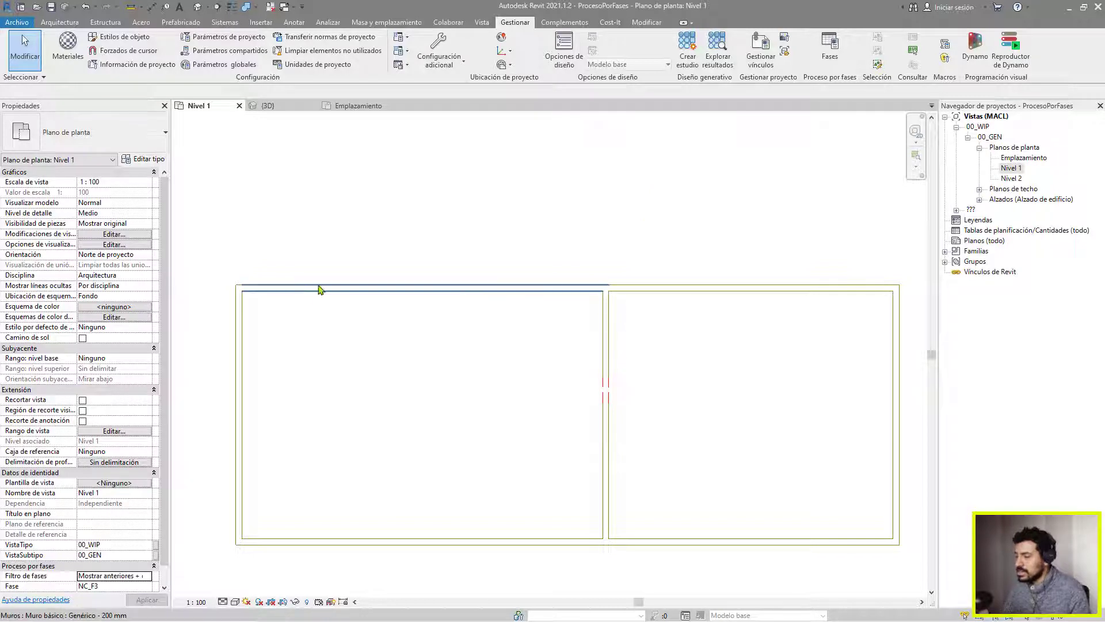
pyautogui.click(606, 397)
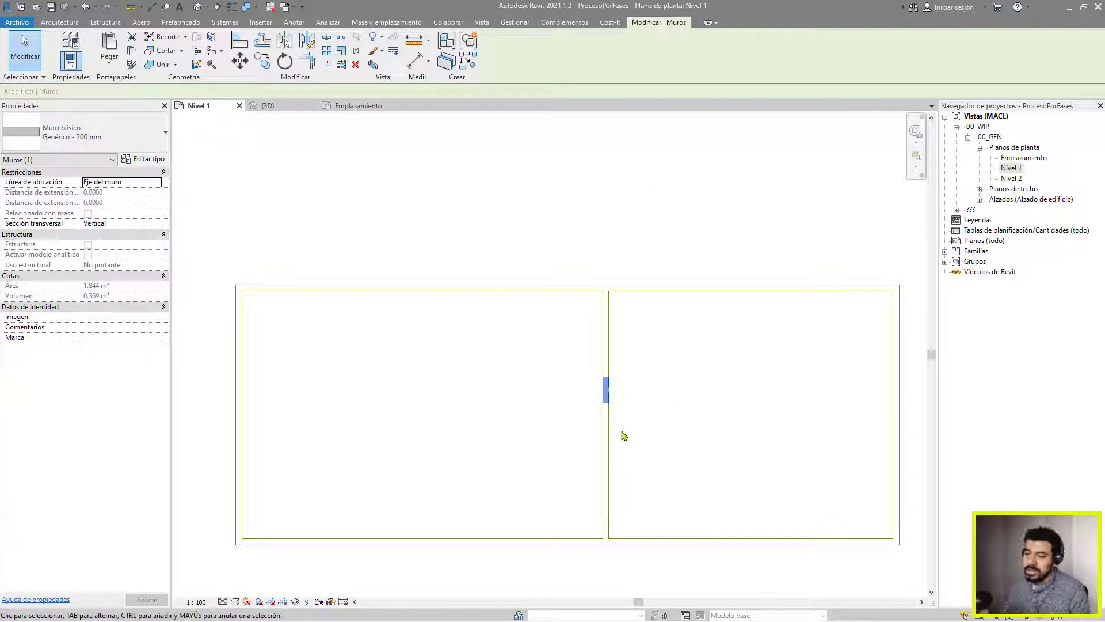
pyautogui.click(577, 422)
pyautogui.scroll(5, 617, 391)
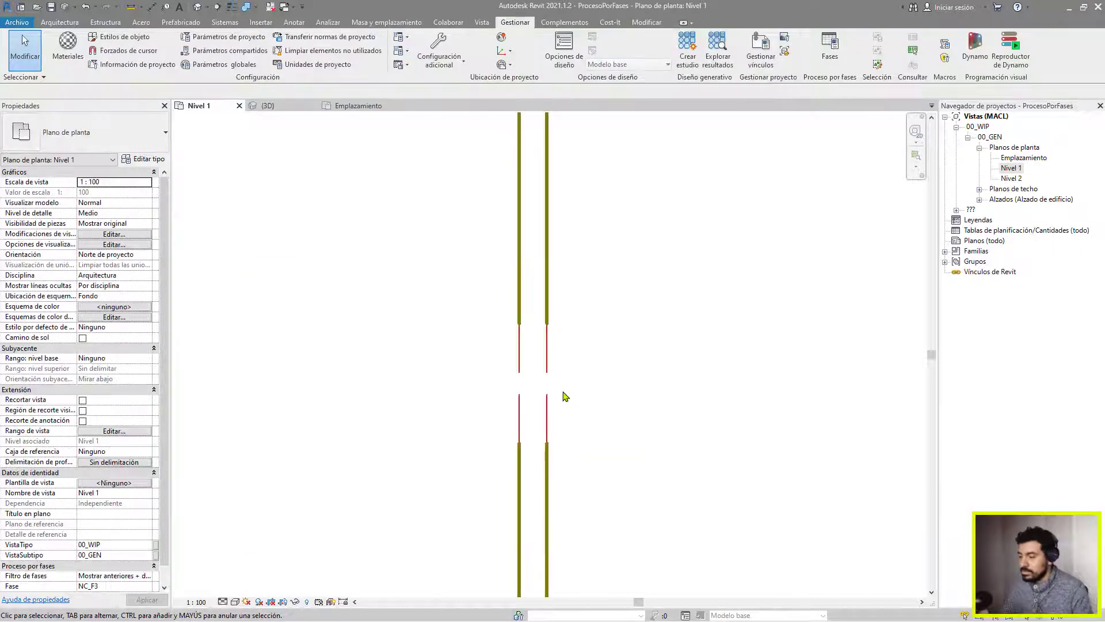
pyautogui.click(547, 356)
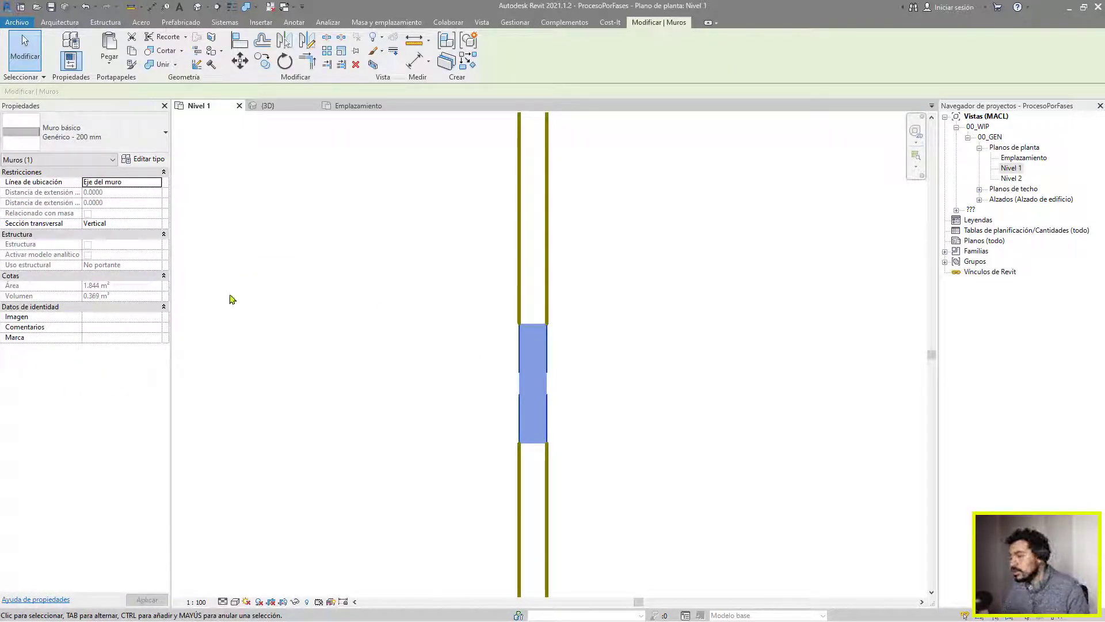
pyautogui.click(397, 309)
# Set the phase filter to Mostrar nuevo, examine the plan and review the list of available phase filters
pyautogui.scroll(-5, 399, 308)
pyautogui.scroll(-2, 546, 328)
pyautogui.scroll(-1, 142, 560)
pyautogui.click(118, 567)
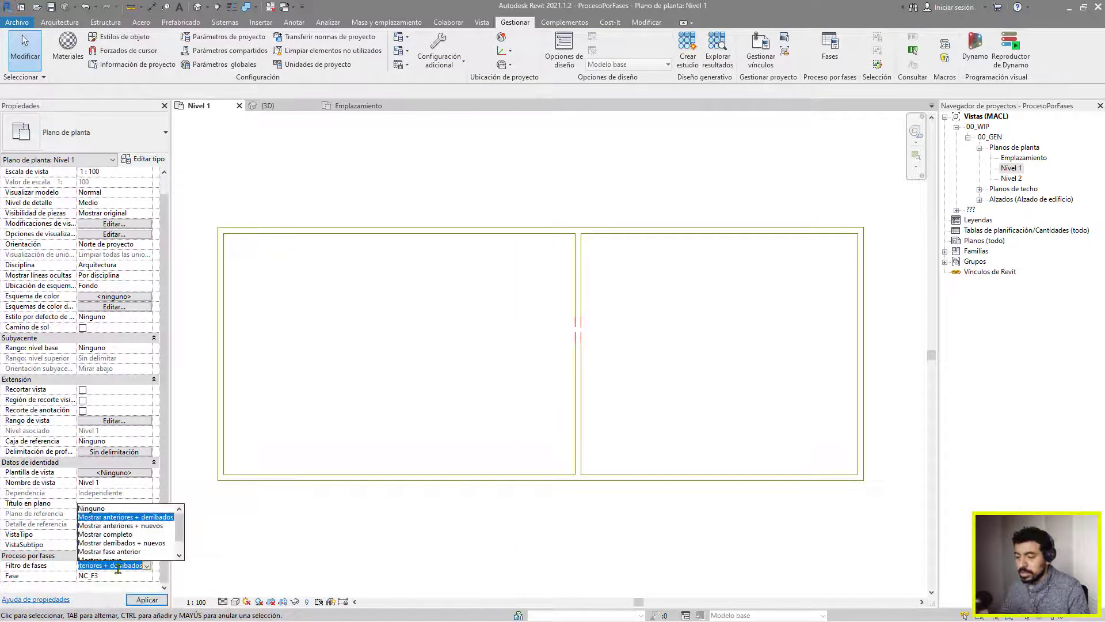
pyautogui.scroll(-1, 132, 544)
pyautogui.click(106, 543)
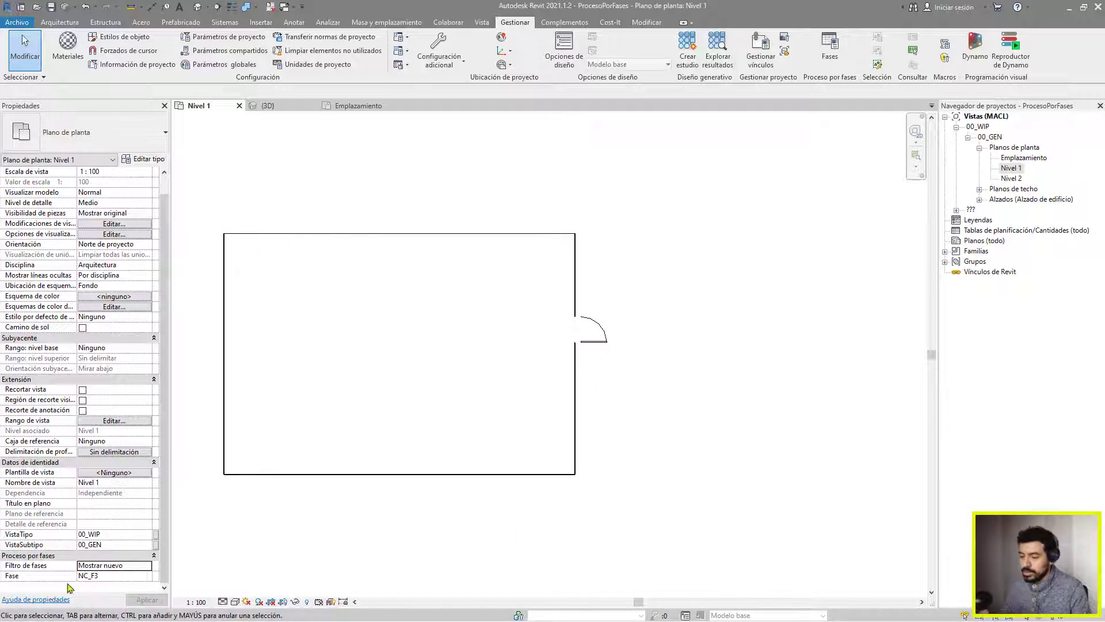
pyautogui.click(149, 567)
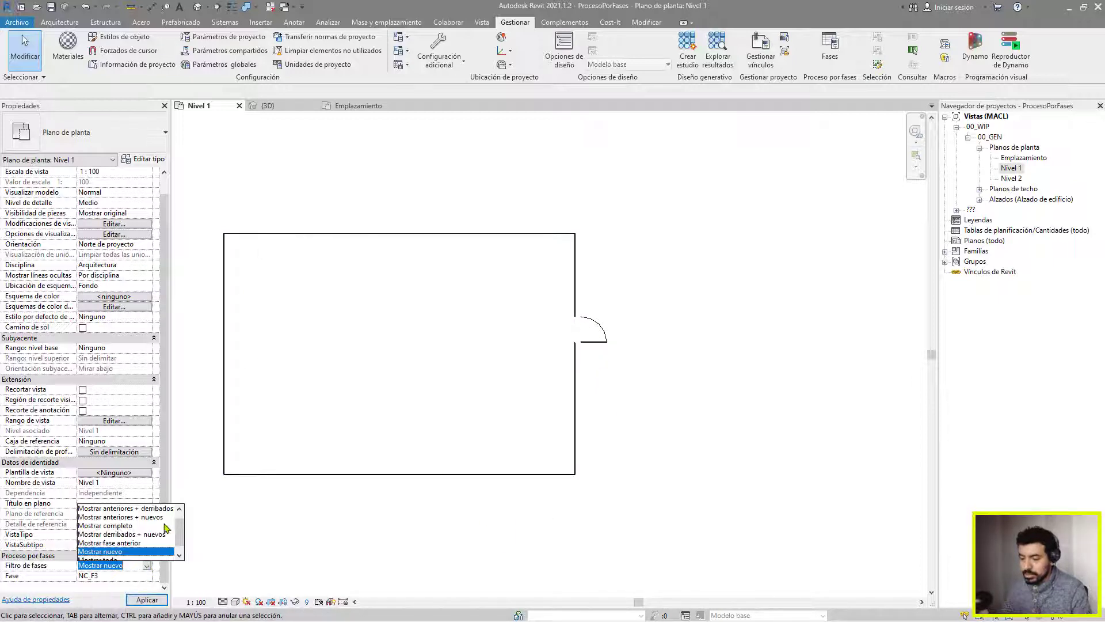
pyautogui.scroll(1, 144, 529)
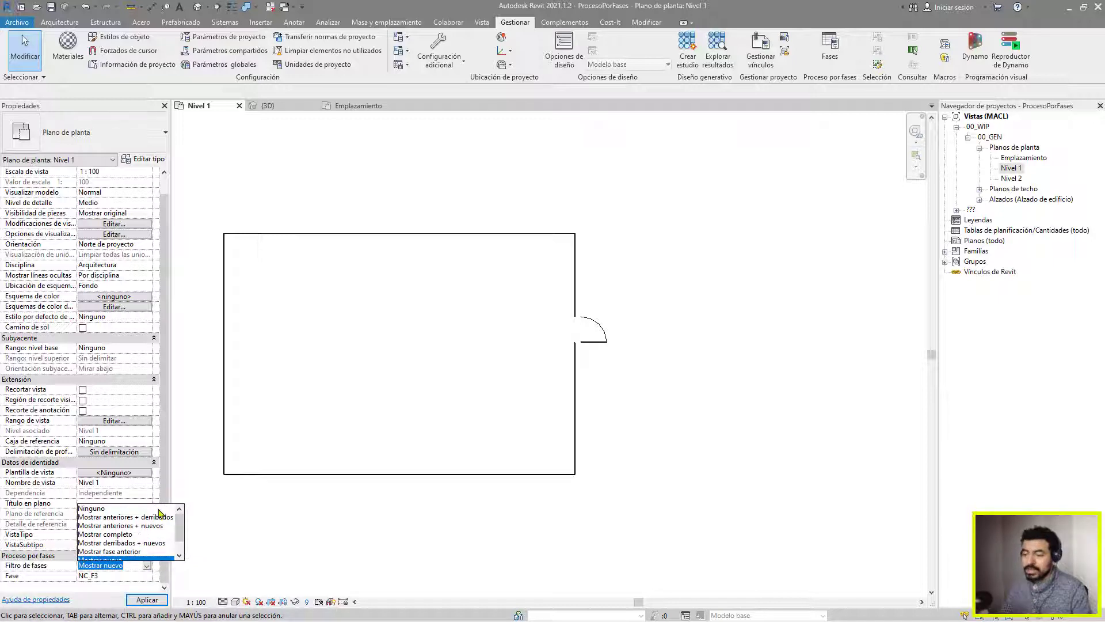
pyautogui.click(696, 420)
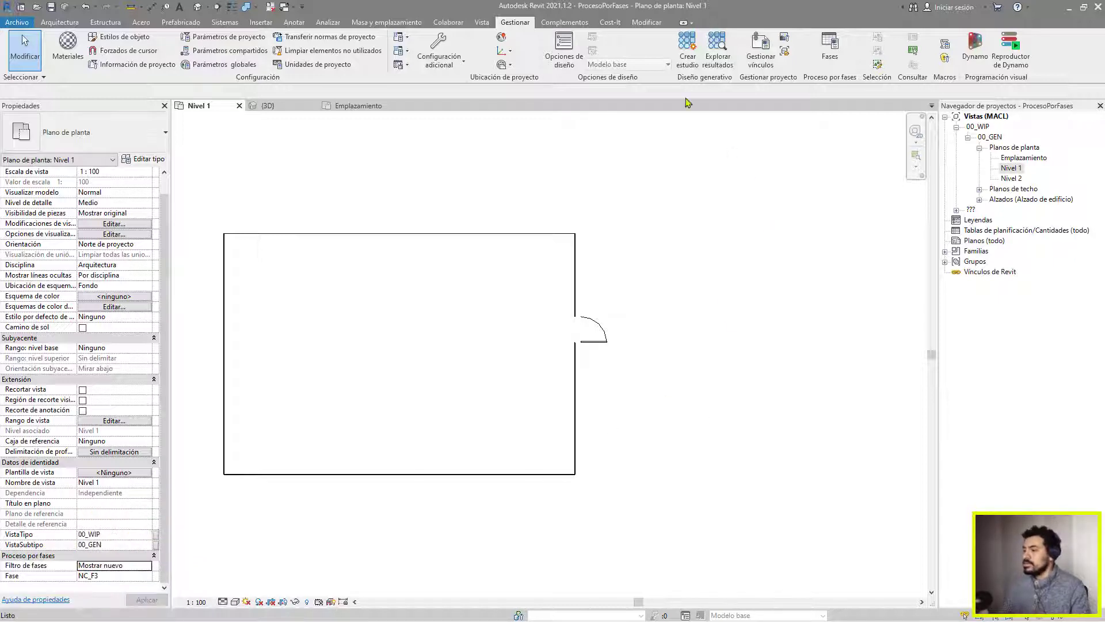
# Create a new phase filter named Mostrar demoliciones in the project's phasing settings
pyautogui.click(829, 49)
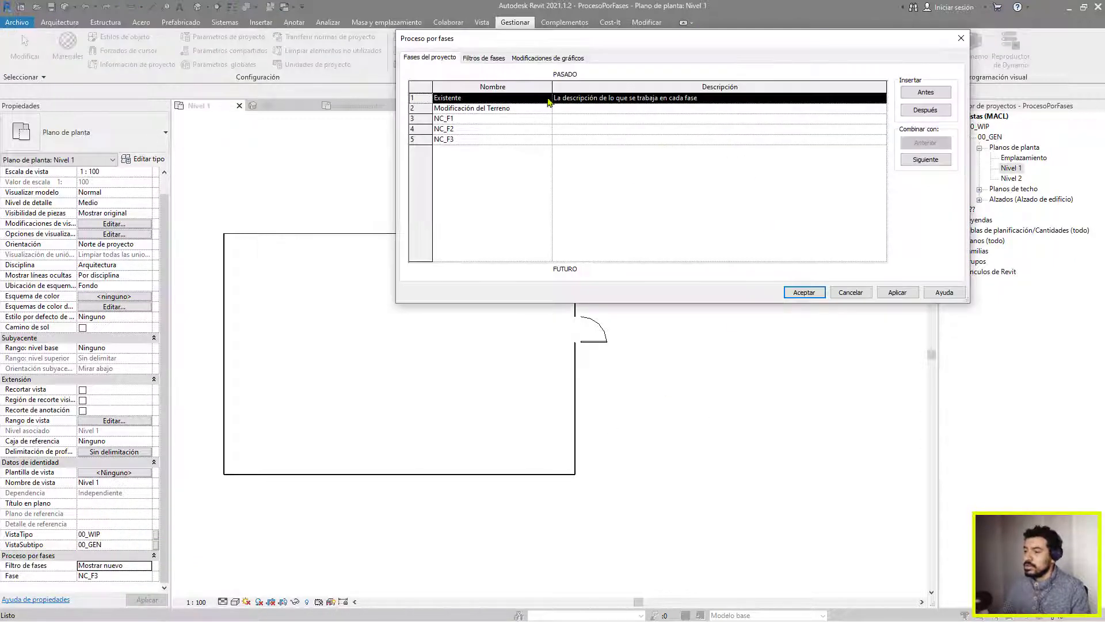
pyautogui.click(486, 58)
pyautogui.click(740, 267)
pyautogui.click(493, 161)
pyautogui.write('Mostrar demoliciones')
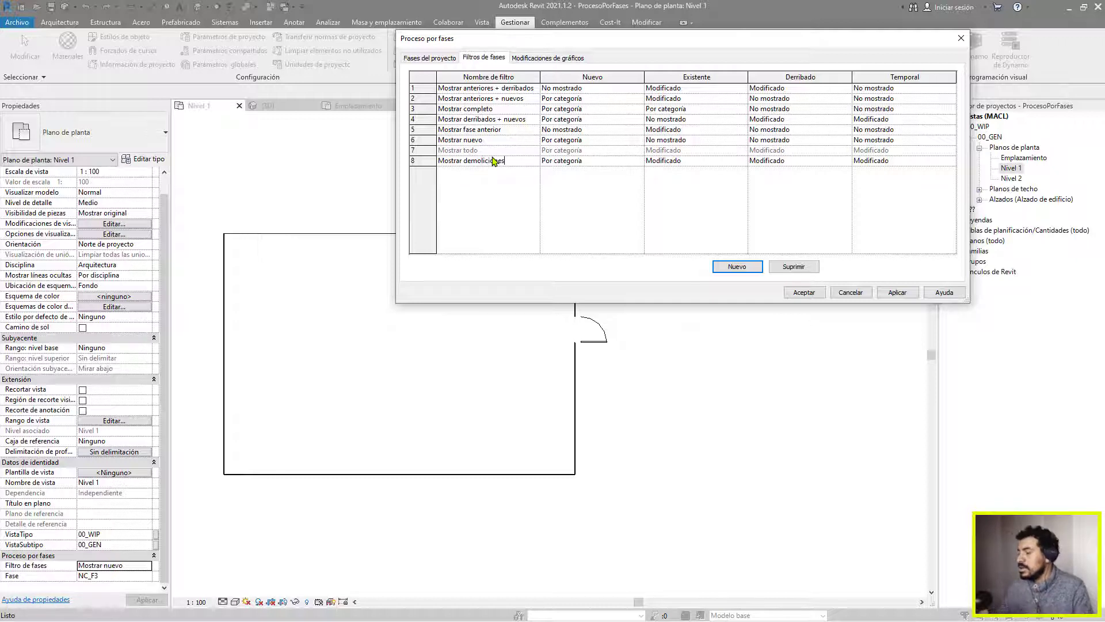
# Set Nuevo and Existente to No mostrado for the Mostrar demoliciones filter and accept the phasing settings
pyautogui.click(633, 161)
pyautogui.click(639, 161)
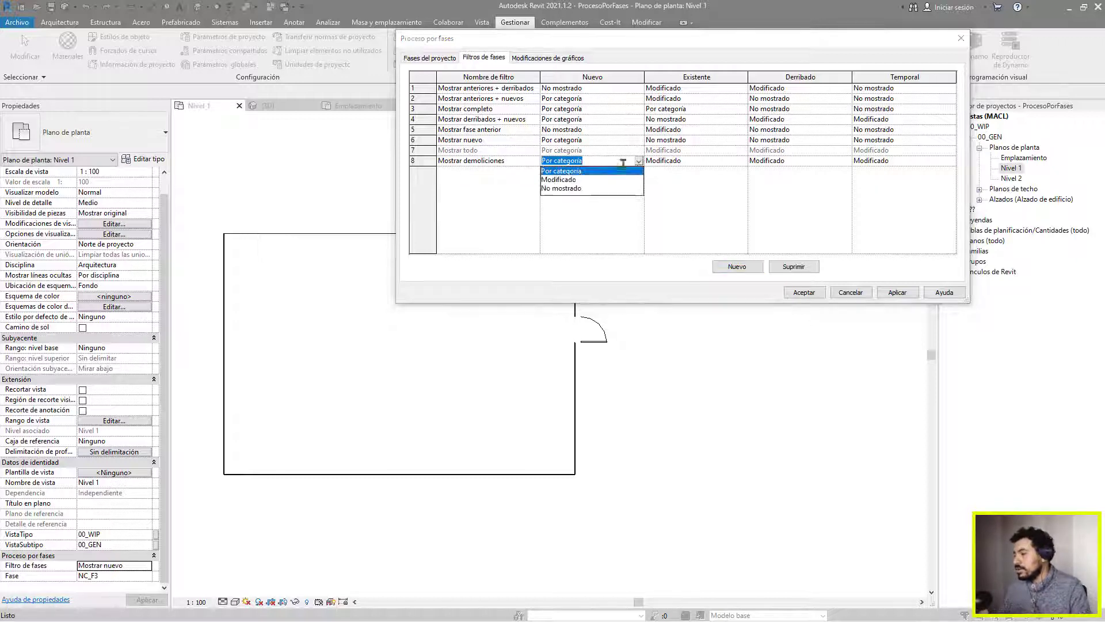
pyautogui.click(578, 191)
pyautogui.click(742, 161)
pyautogui.click(687, 191)
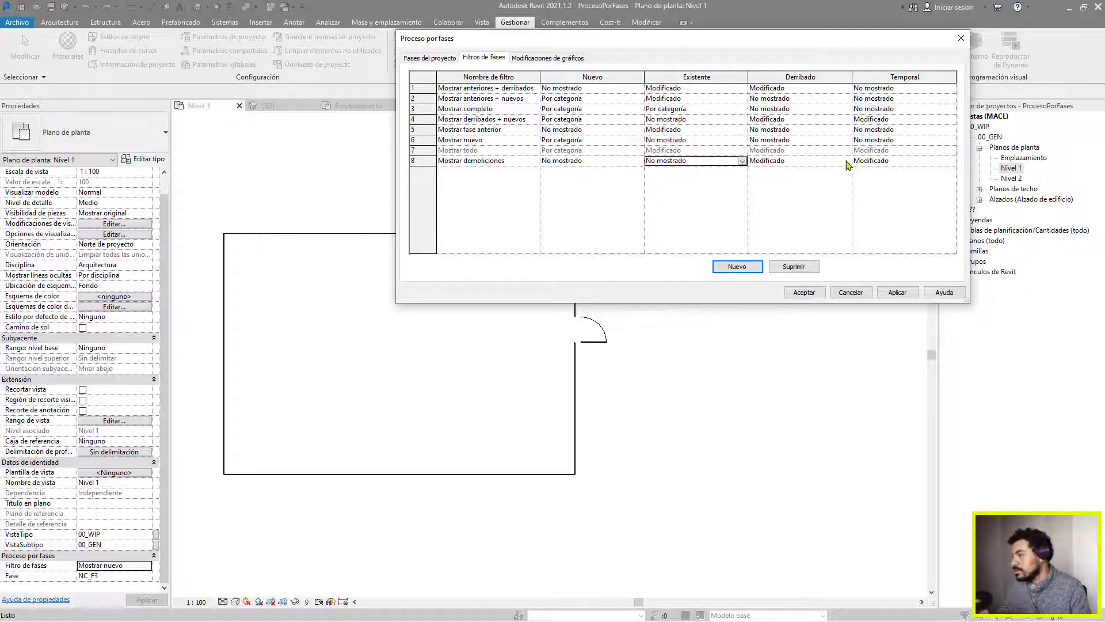
pyautogui.click(947, 159)
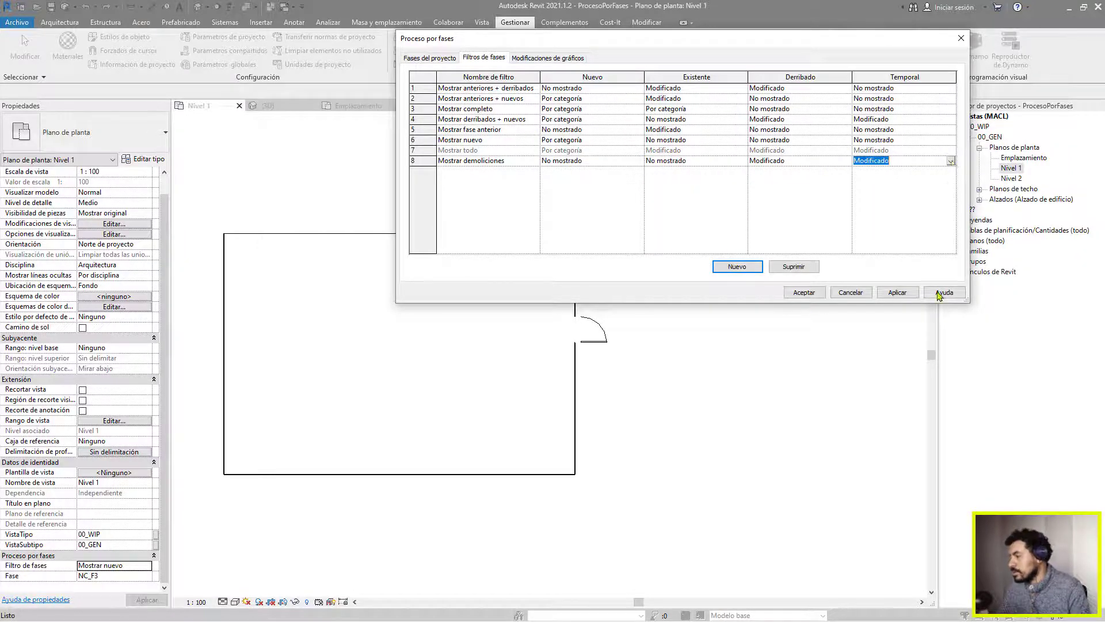
pyautogui.click(811, 294)
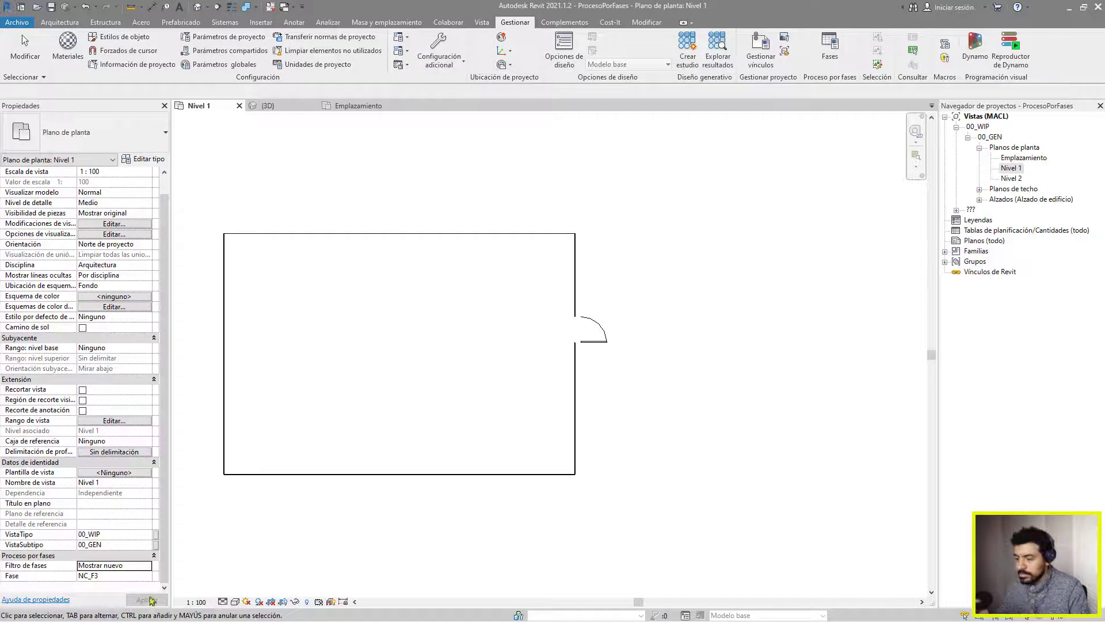
# Apply the Mostrar demoliciones phase filter to the Nivel 1 plan and examine the demolished wall segment
pyautogui.click(147, 566)
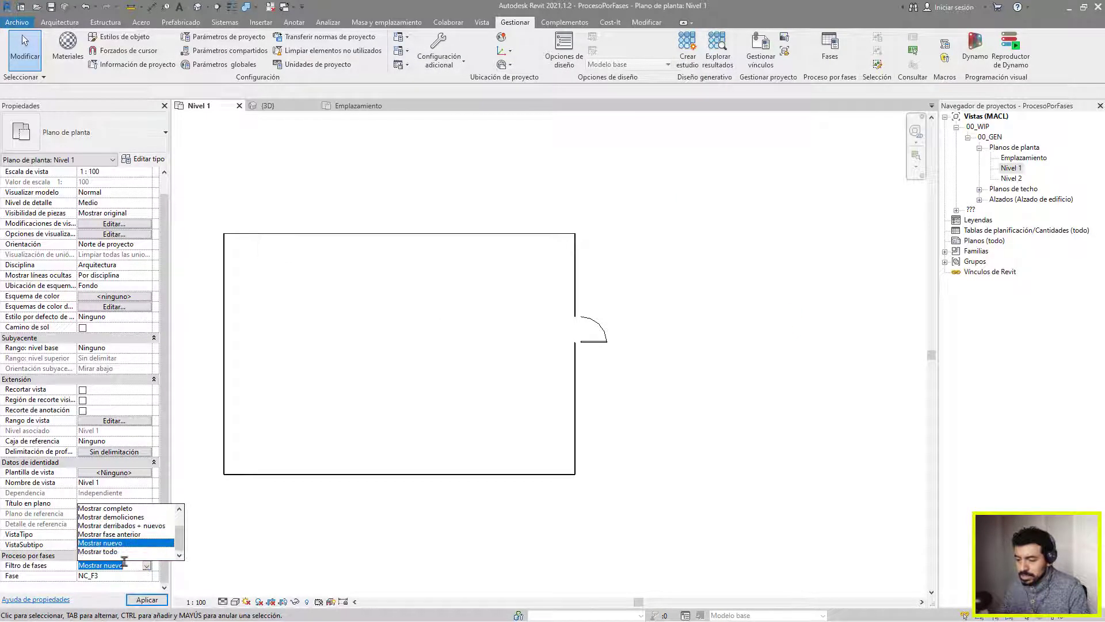
pyautogui.click(122, 517)
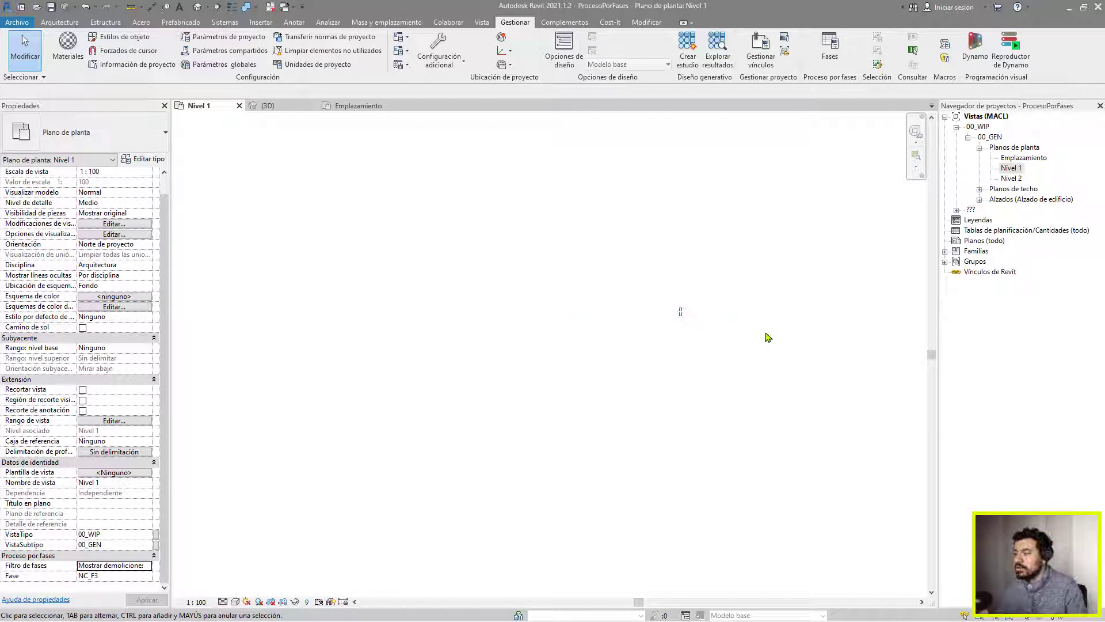
pyautogui.scroll(-2, 702, 371)
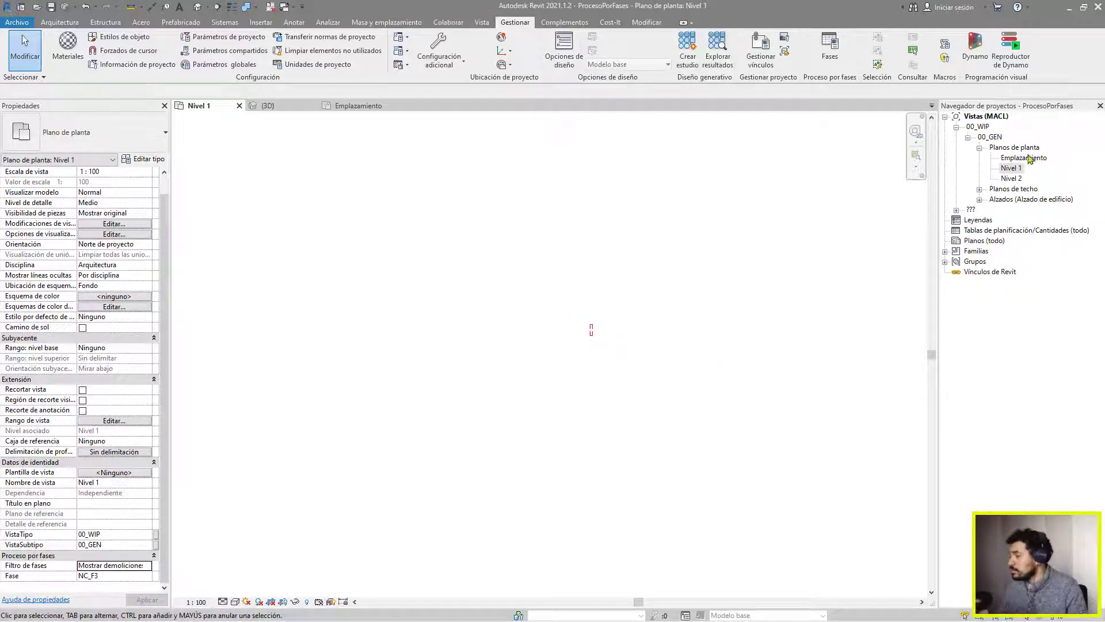
# Set the phase filter to Mostrar anteriores + nuevos and look over both rooms and the door
pyautogui.click(148, 570)
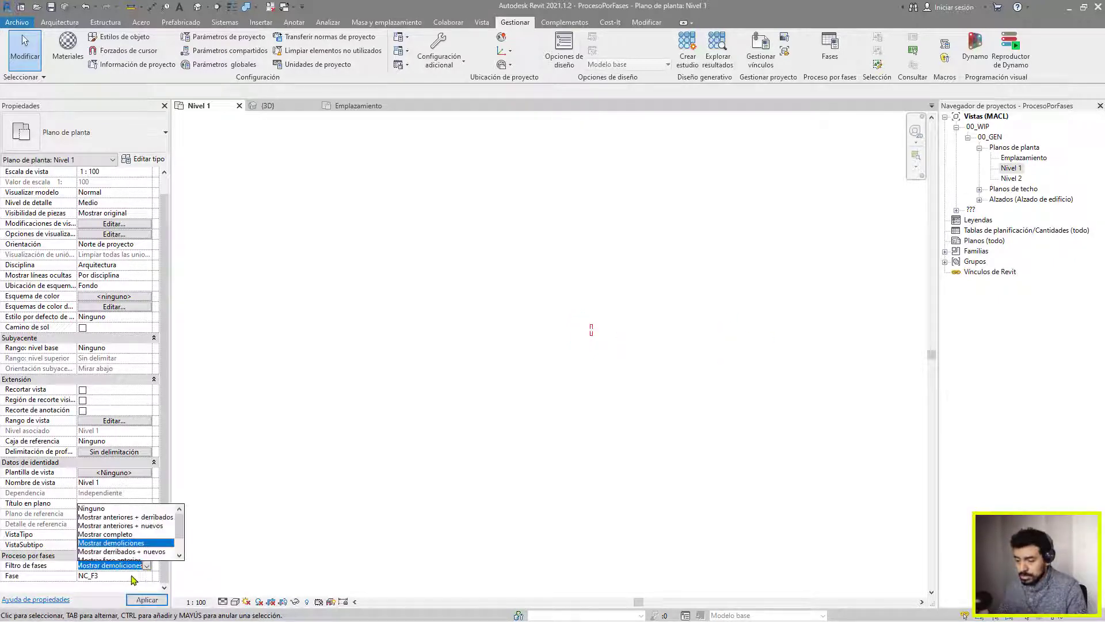
pyautogui.click(144, 526)
pyautogui.scroll(5, 582, 331)
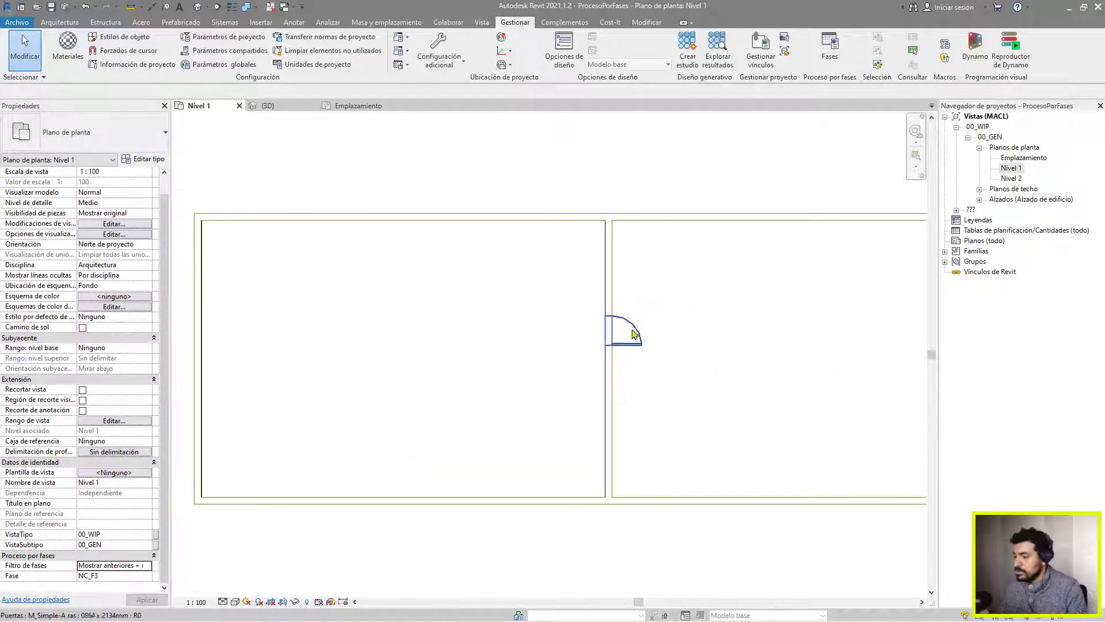
pyautogui.moveTo(555, 396); pyautogui.dragTo(597, 412, button='middle')
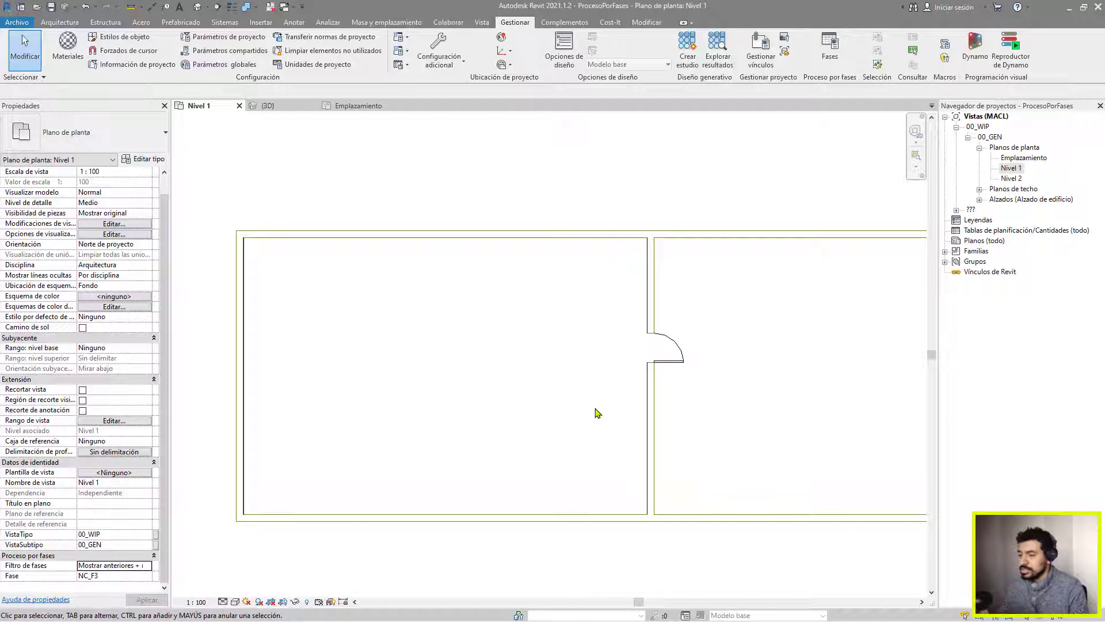
pyautogui.moveTo(557, 311); pyautogui.dragTo(500, 345, button='middle')
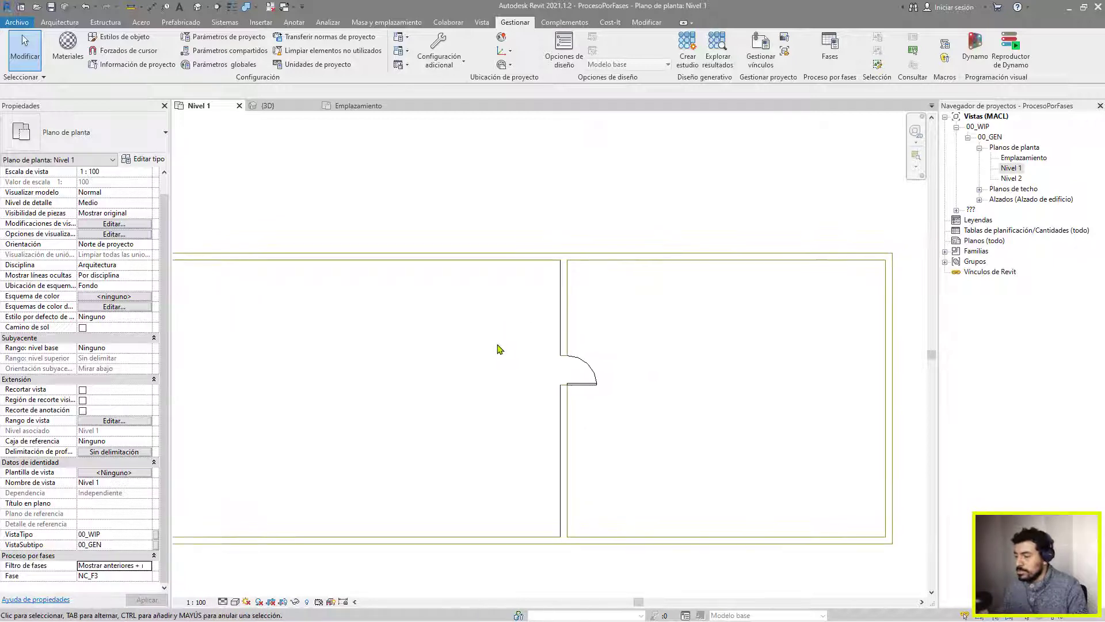
pyautogui.moveTo(405, 353); pyautogui.dragTo(464, 343, button='middle')
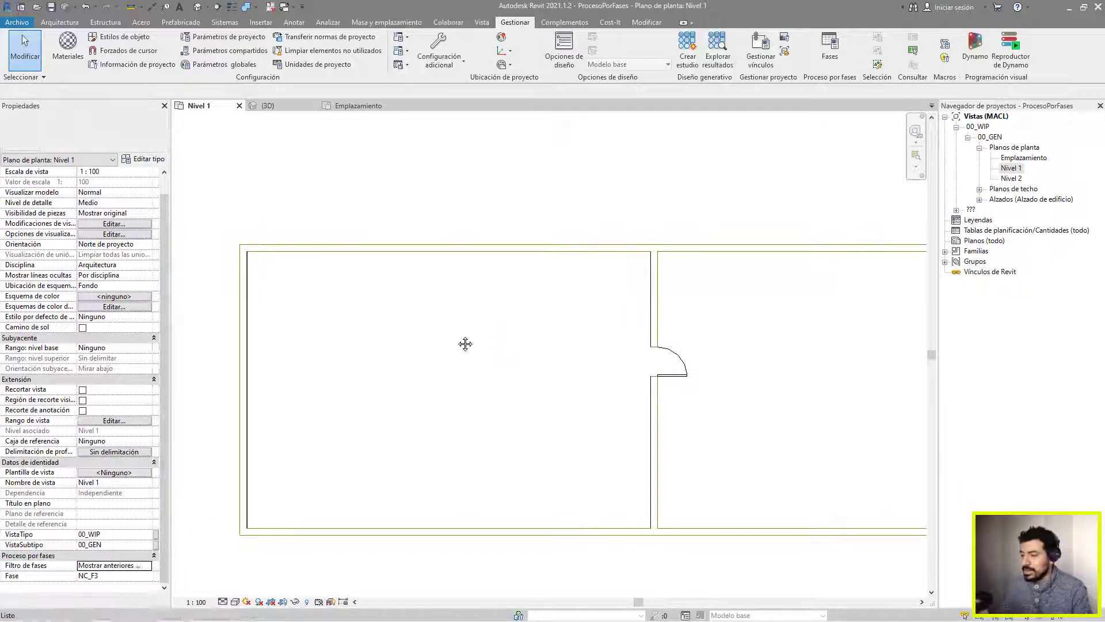
# Copy the room's four Azulejo walls and paste them aligned in the same place
pyautogui.scroll(4, 419, 331)
pyautogui.scroll(2, 541, 253)
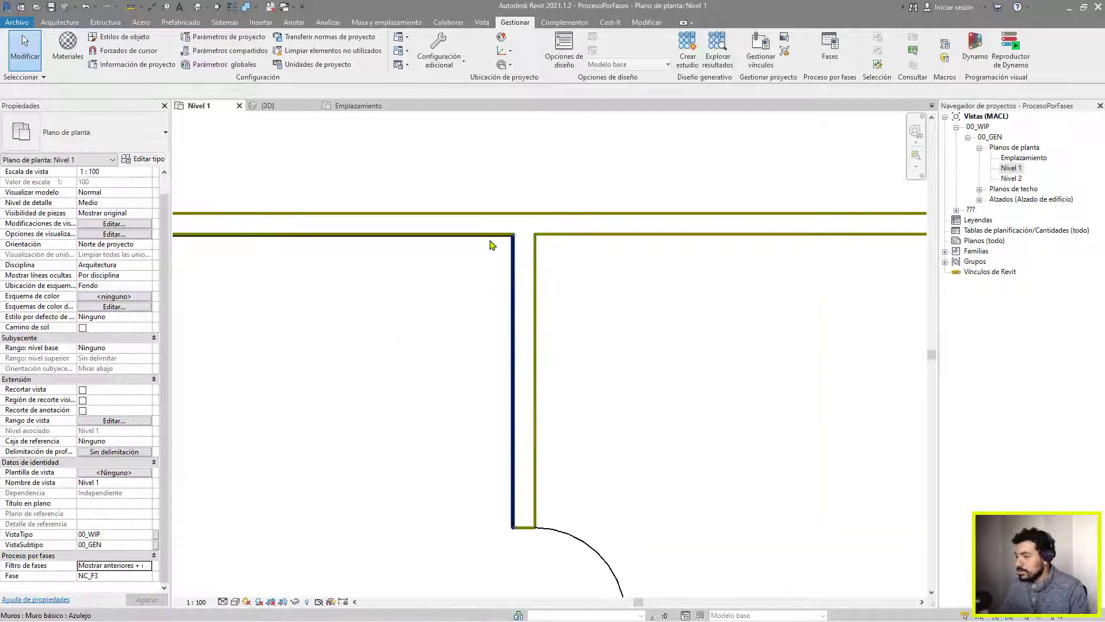
pyautogui.click(514, 240)
pyautogui.scroll(-3, 660, 271)
pyautogui.moveTo(449, 278); pyautogui.dragTo(538, 271, button='middle')
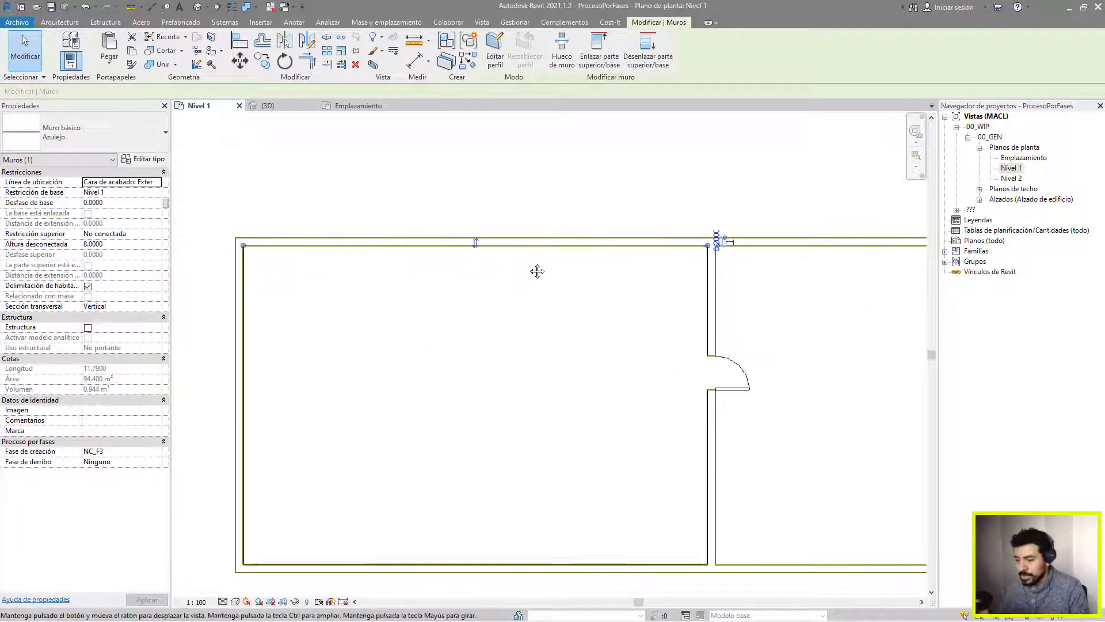
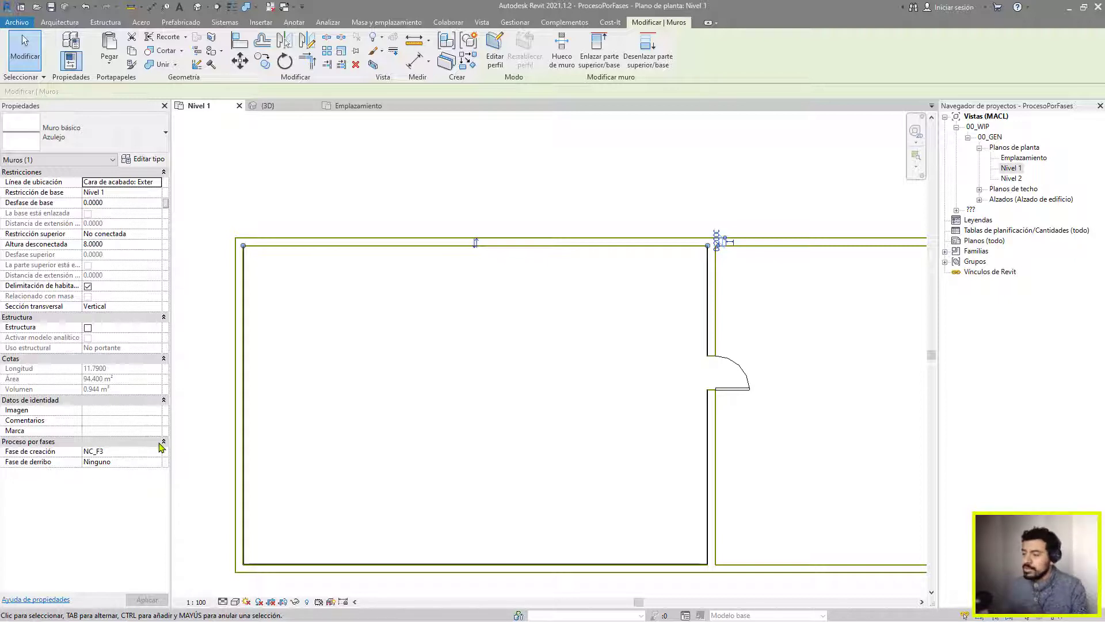
pyautogui.keyDown('ctrl'); pyautogui.click(245, 302); pyautogui.keyUp('ctrl')
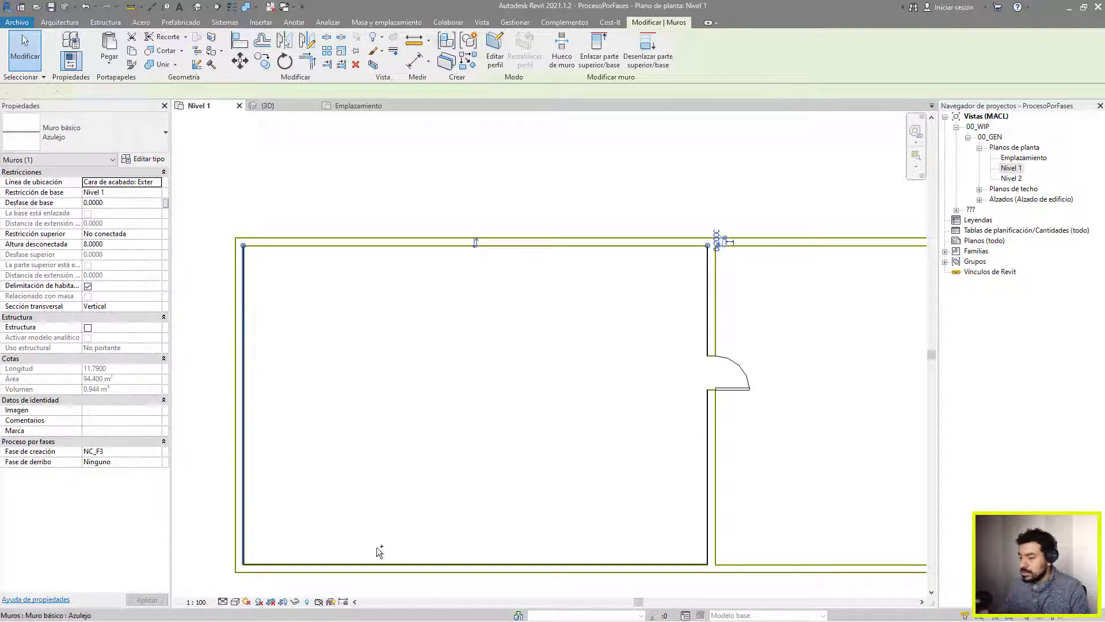
pyautogui.keyDown('ctrl'); pyautogui.click(610, 564); pyautogui.keyUp('ctrl')
pyautogui.keyDown('ctrl'); pyautogui.click(704, 469); pyautogui.keyUp('ctrl')
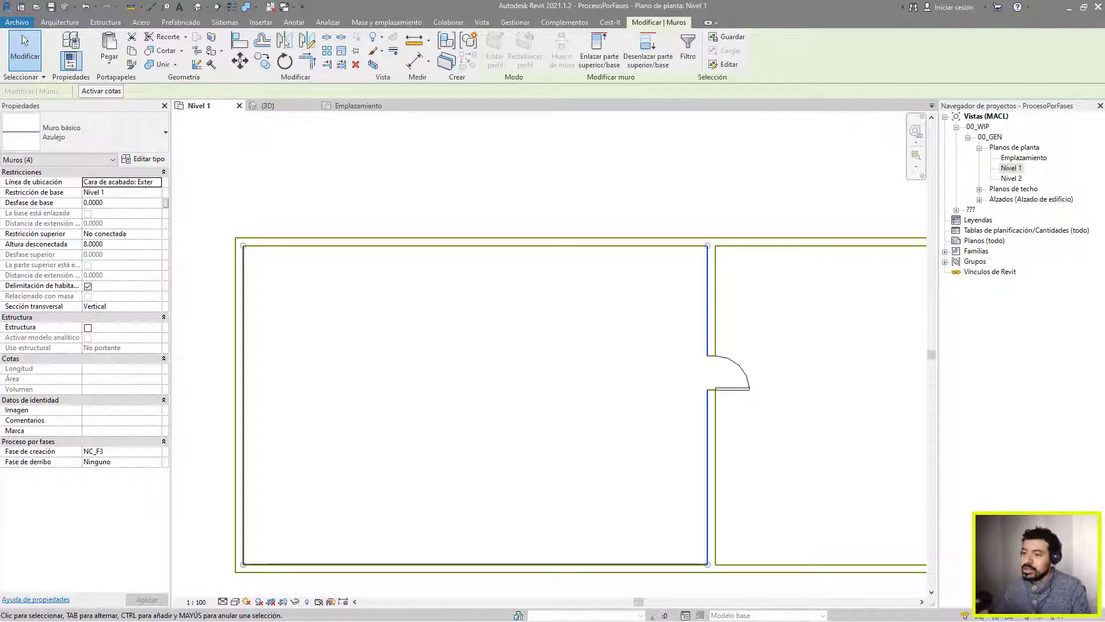
pyautogui.click(109, 61)
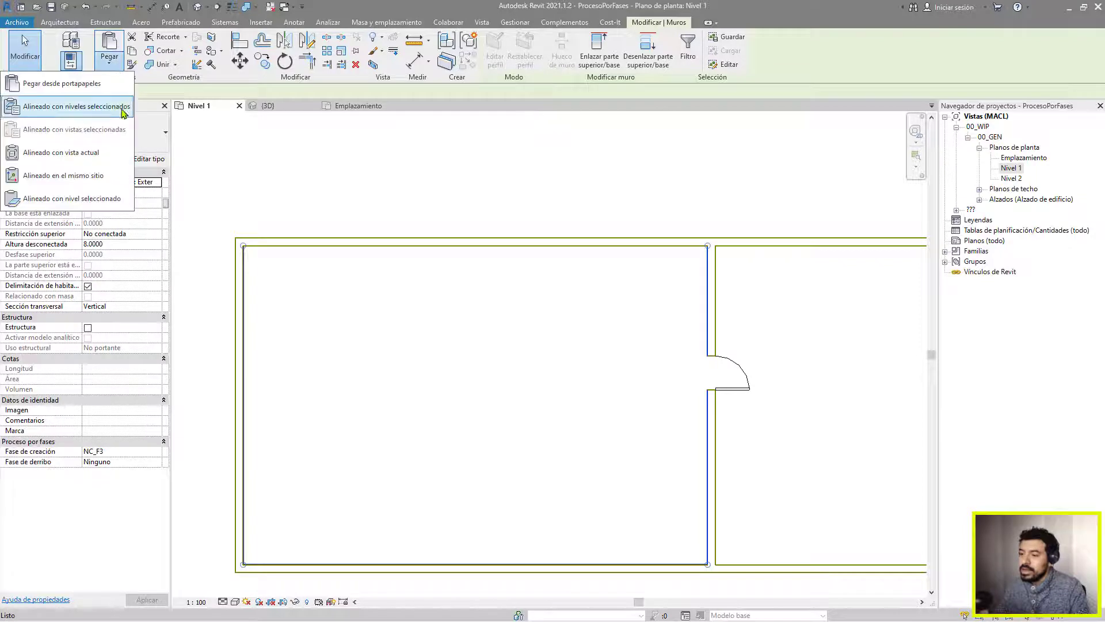
pyautogui.click(120, 176)
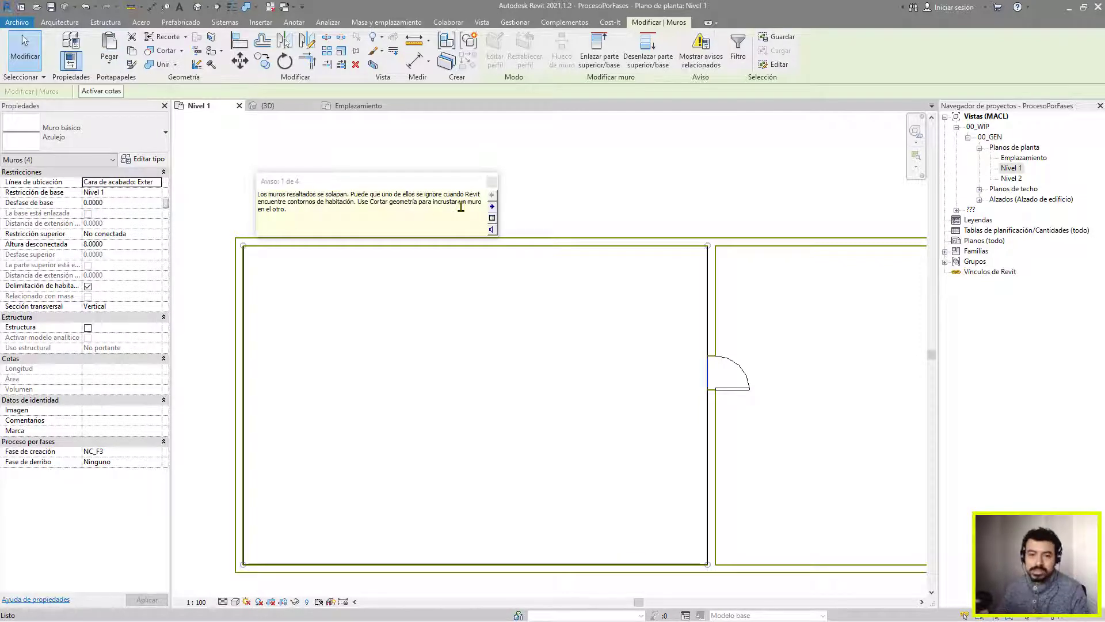
# Set the four pasted Azulejo walls' creation phase to NC_F1 and their demolition phase to NC_F3
pyautogui.click(491, 181)
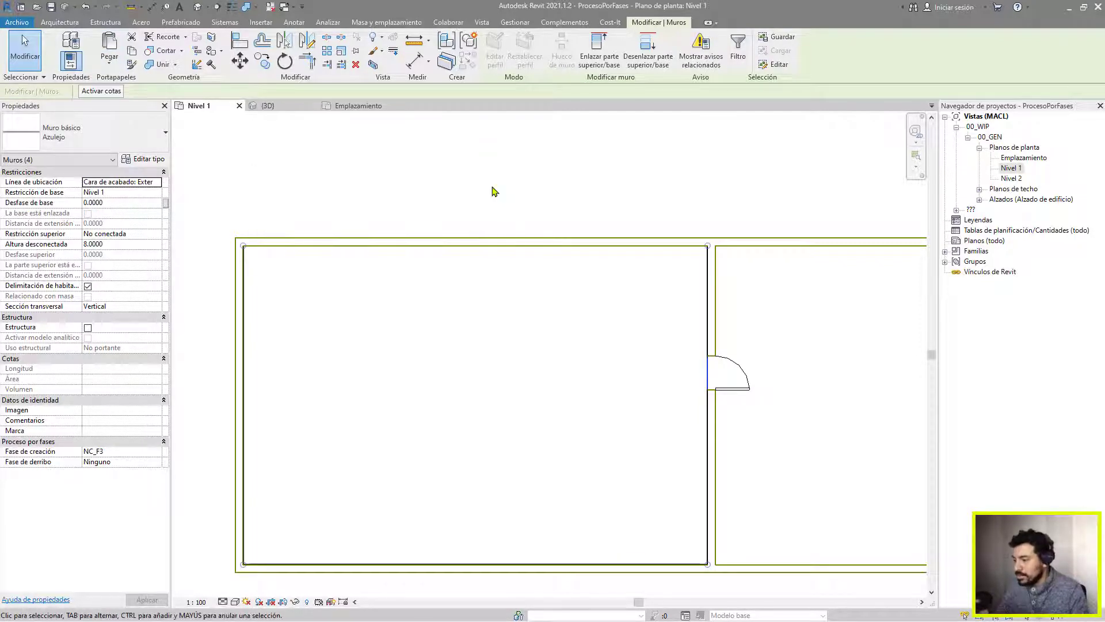
pyautogui.click(160, 453)
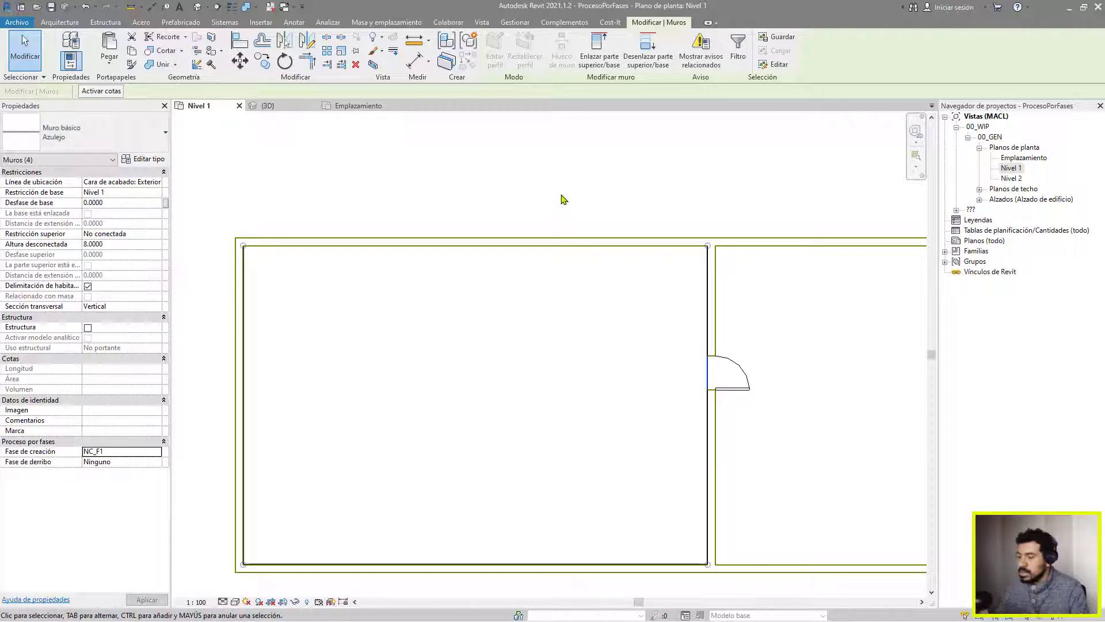
pyautogui.click(157, 462)
pyautogui.click(156, 461)
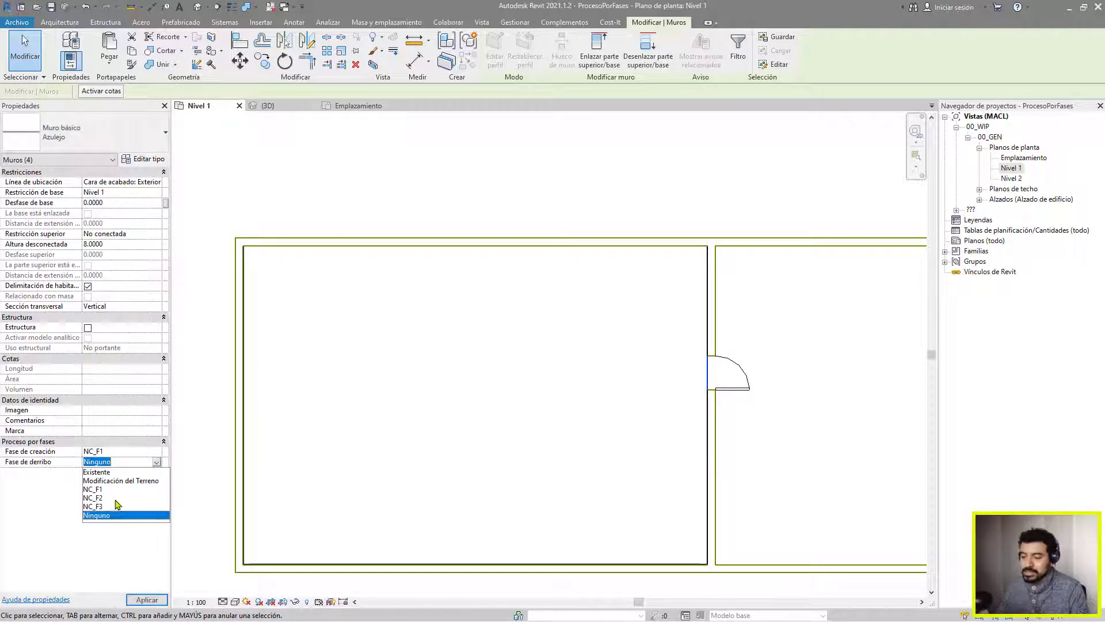
pyautogui.click(111, 517)
pyautogui.click(396, 423)
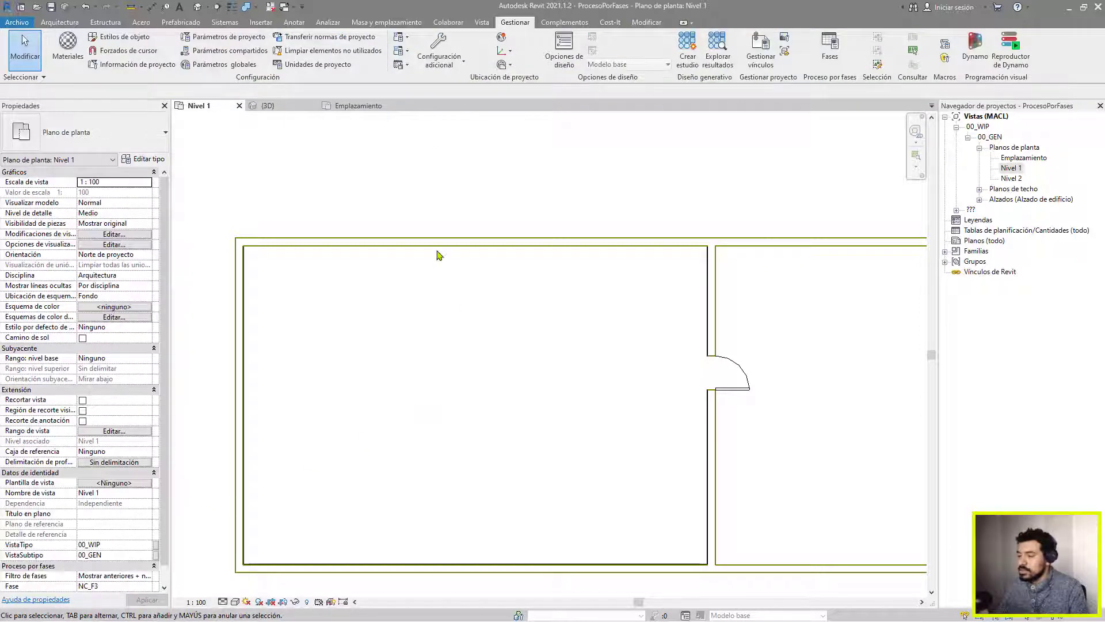
# Apply the Mostrar demoliciones phase filter to the Nivel 1 plan and examine the demolished Azulejo walls
pyautogui.scroll(-1, 118, 479)
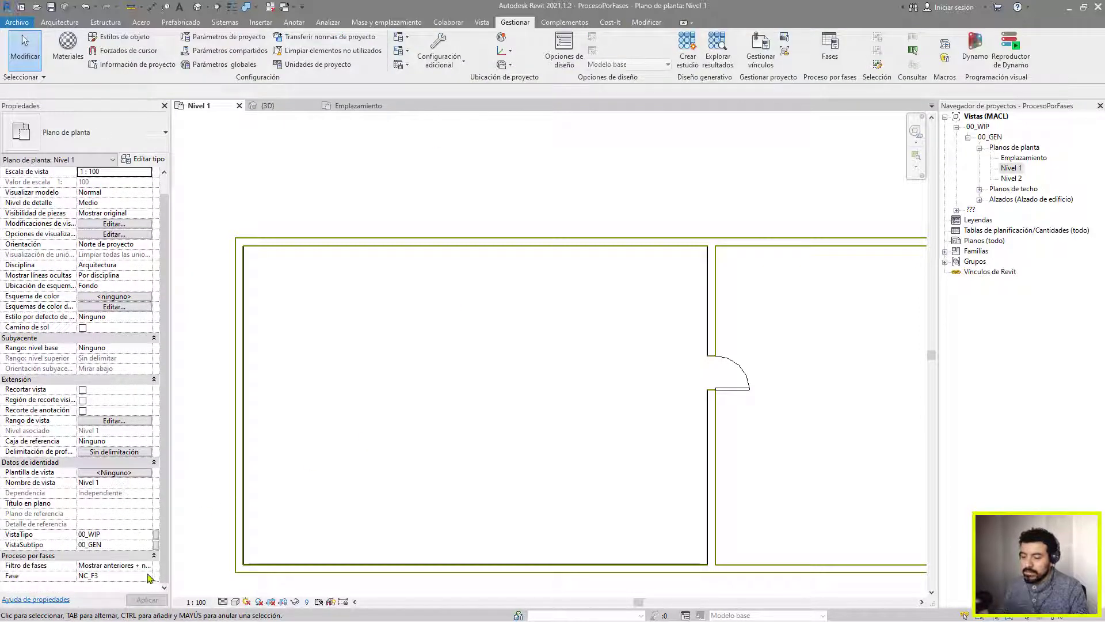
pyautogui.click(148, 569)
pyautogui.click(147, 566)
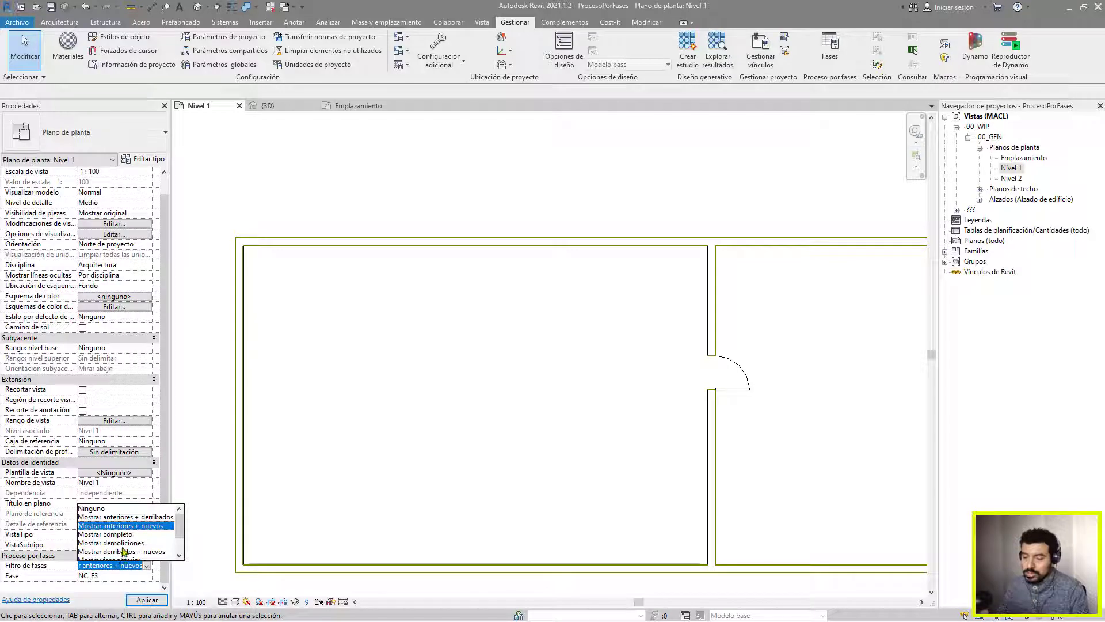
pyautogui.click(115, 542)
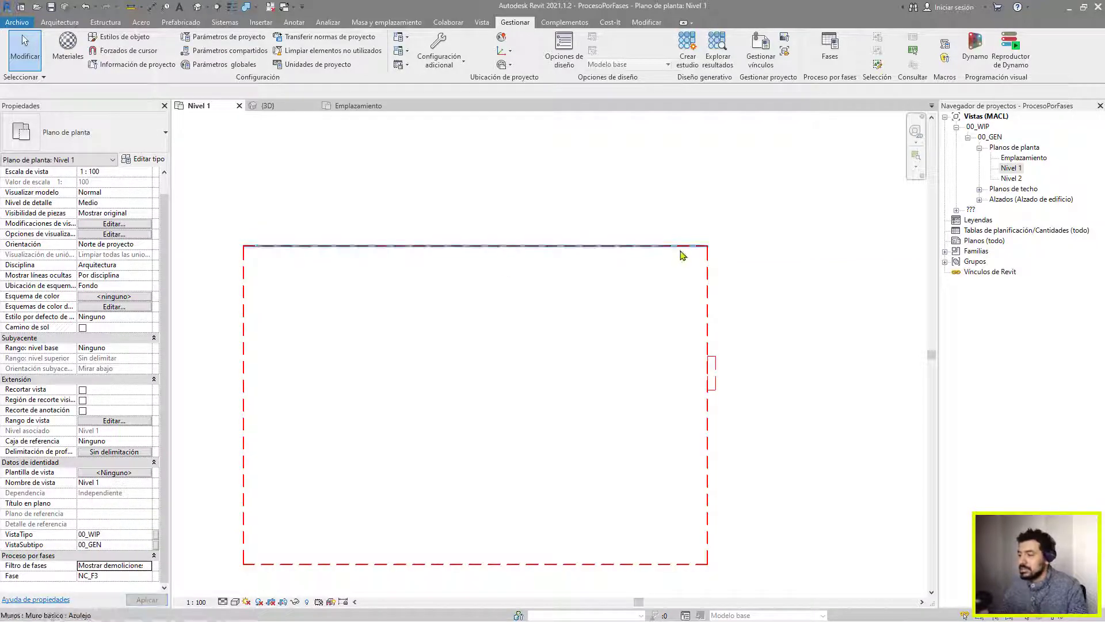
pyautogui.scroll(3, 700, 411)
pyautogui.moveTo(727, 362); pyautogui.dragTo(590, 345, button='middle')
pyautogui.scroll(-3, 631, 401)
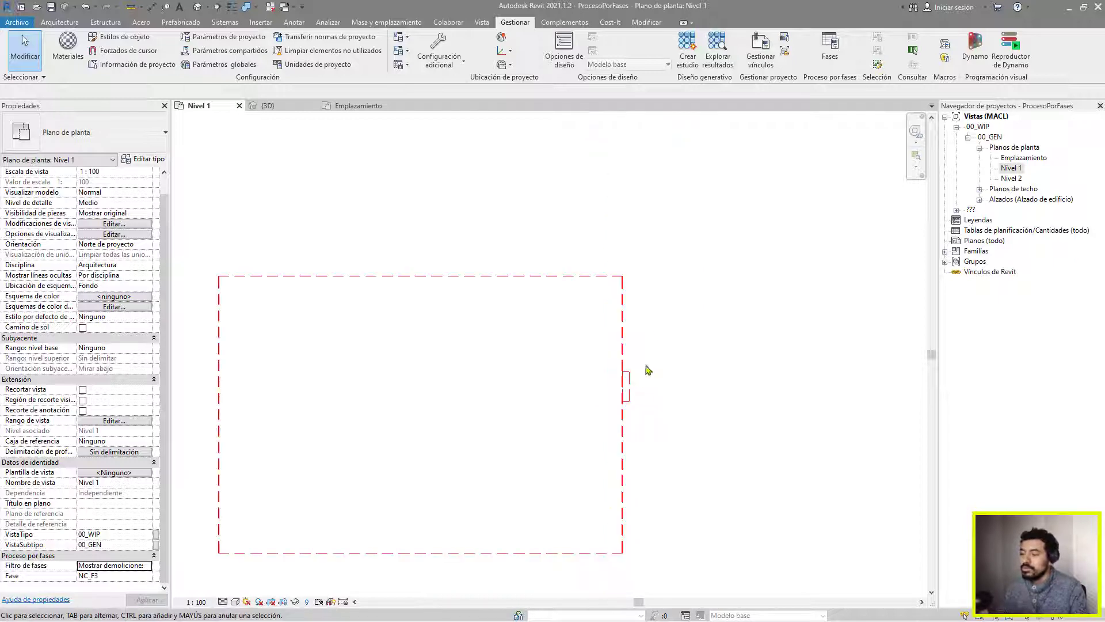
pyautogui.scroll(-2, 550, 371)
# Set the Nivel 1 plan's phase filter to Mostrar nuevo to view only the elements created in NC_F3
pyautogui.click(149, 567)
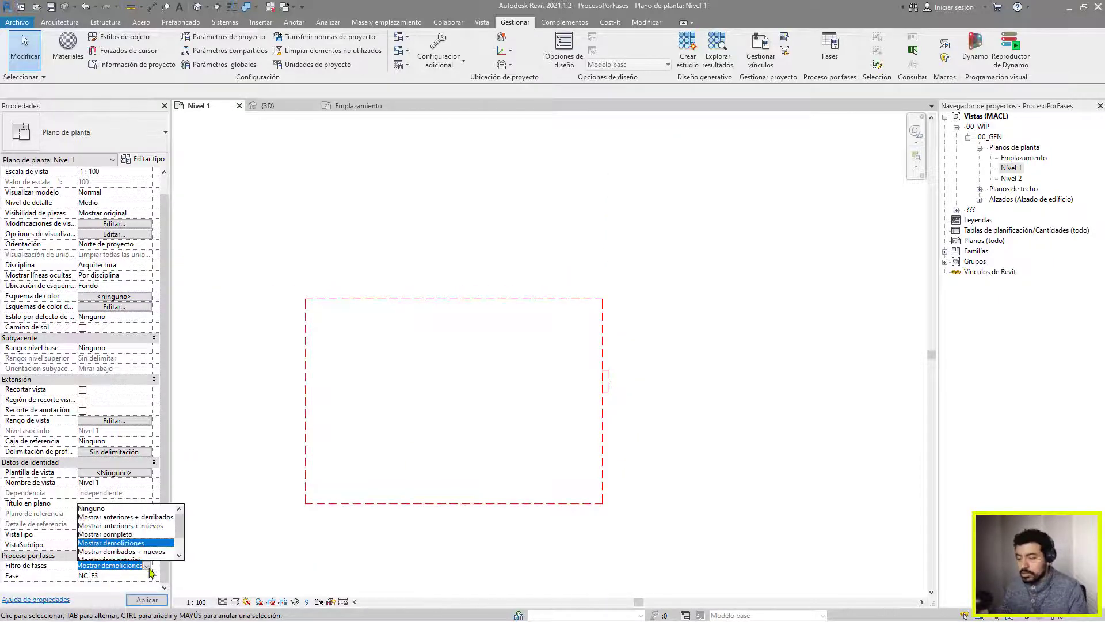
pyautogui.scroll(-1, 124, 554)
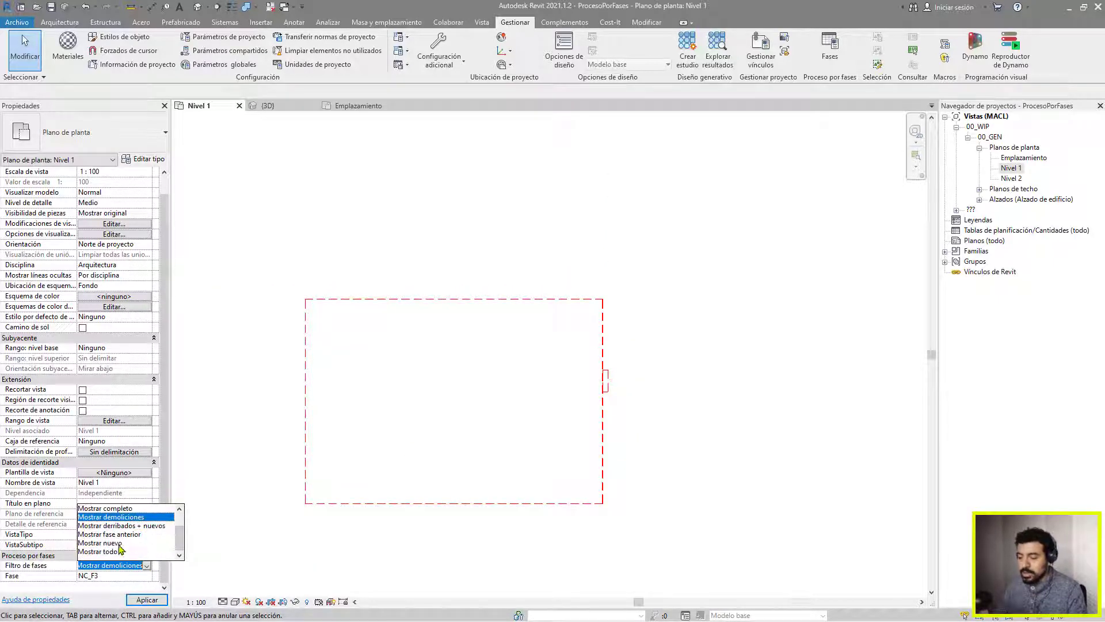
pyautogui.click(119, 543)
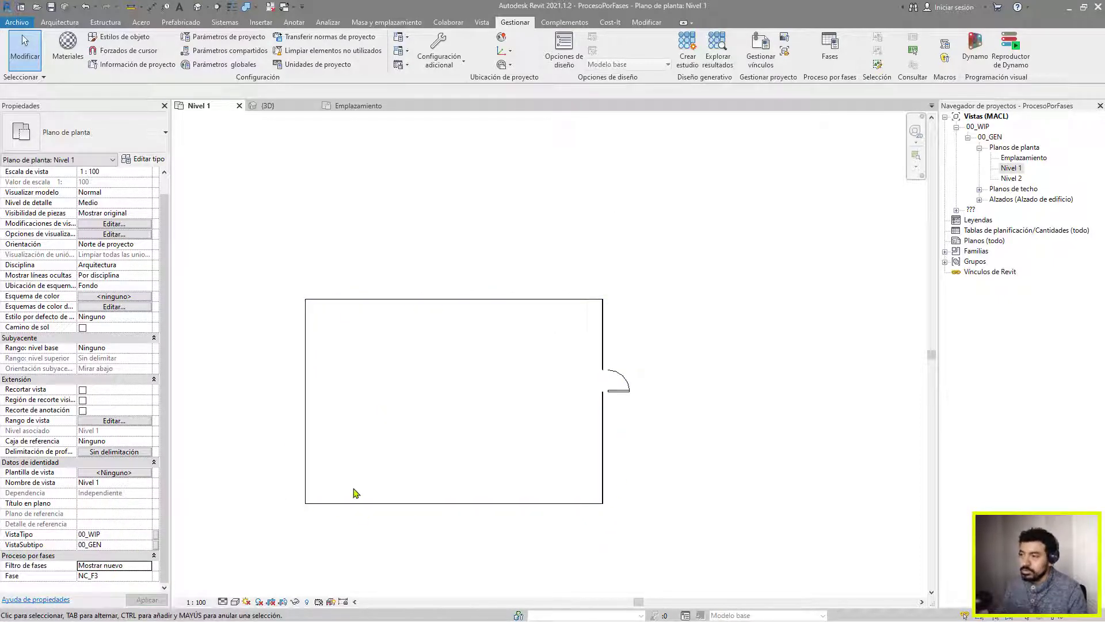
# Set the plan's phase filter to Ninguno and examine the walls around the door
pyautogui.click(115, 565)
pyautogui.click(146, 565)
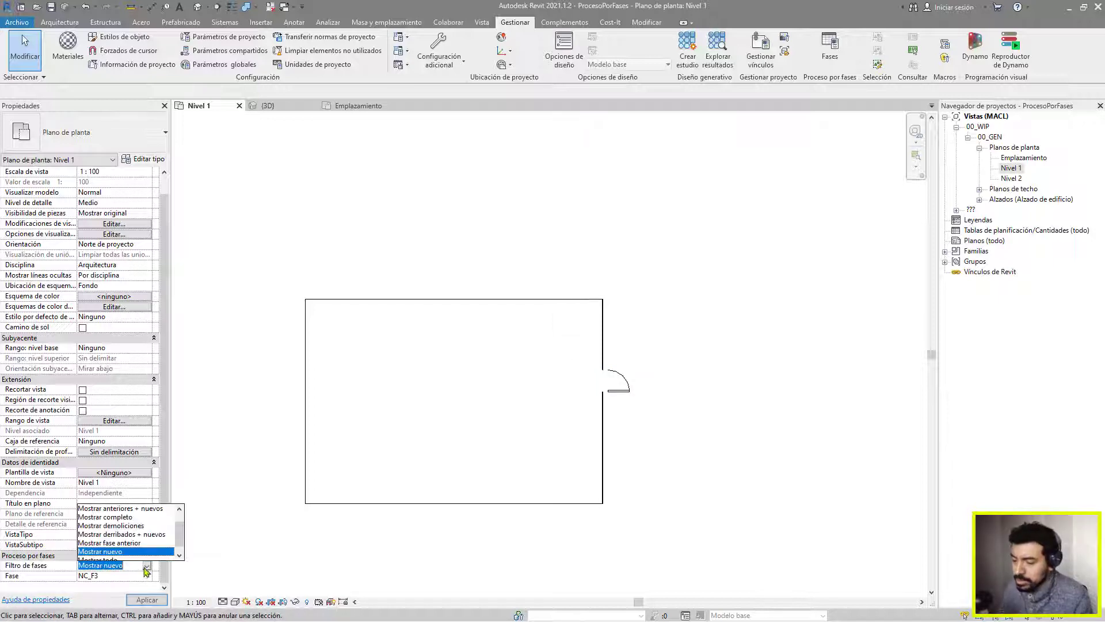
pyautogui.scroll(1, 122, 522)
pyautogui.click(122, 509)
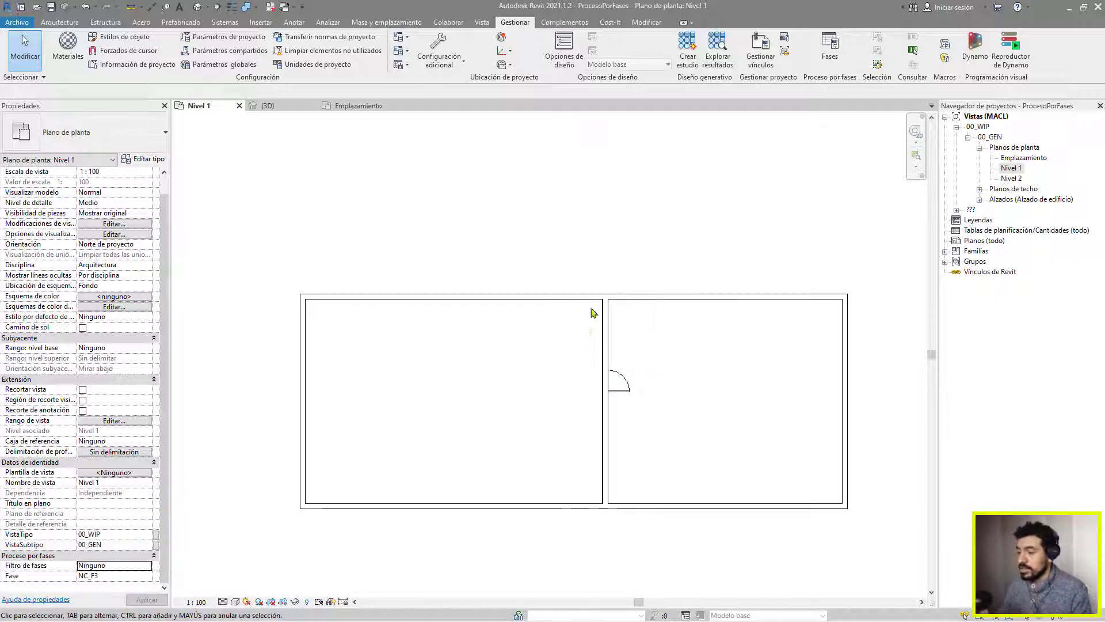
pyautogui.scroll(3, 610, 277)
pyautogui.scroll(-4, 518, 316)
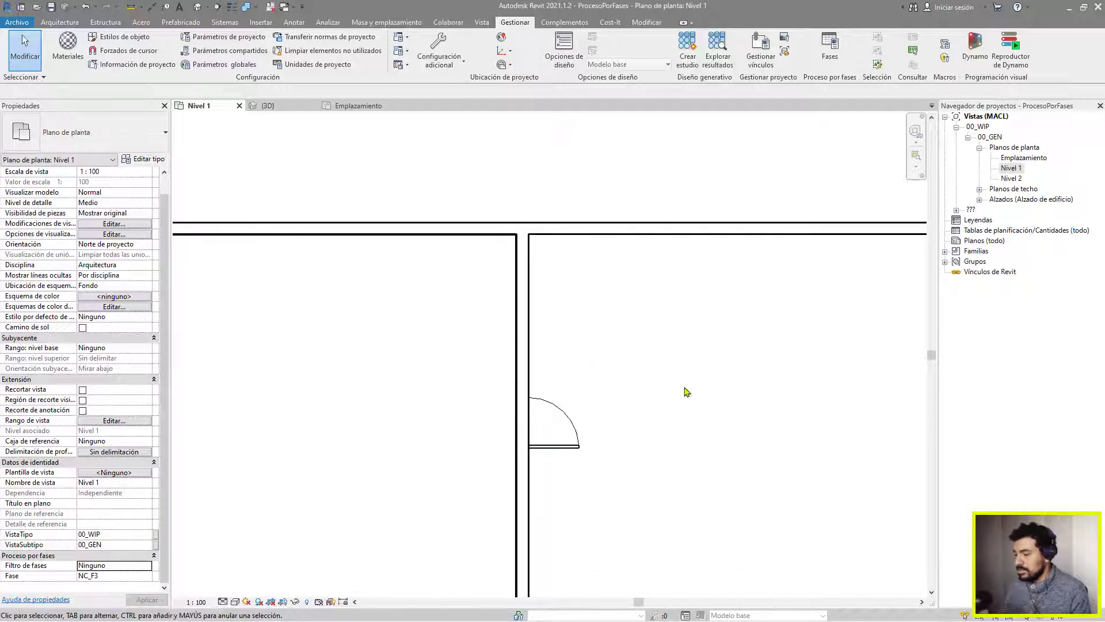
# Apply the Mostrar todo phase filter to the Nivel 1 plan and look over both rooms
pyautogui.click(148, 566)
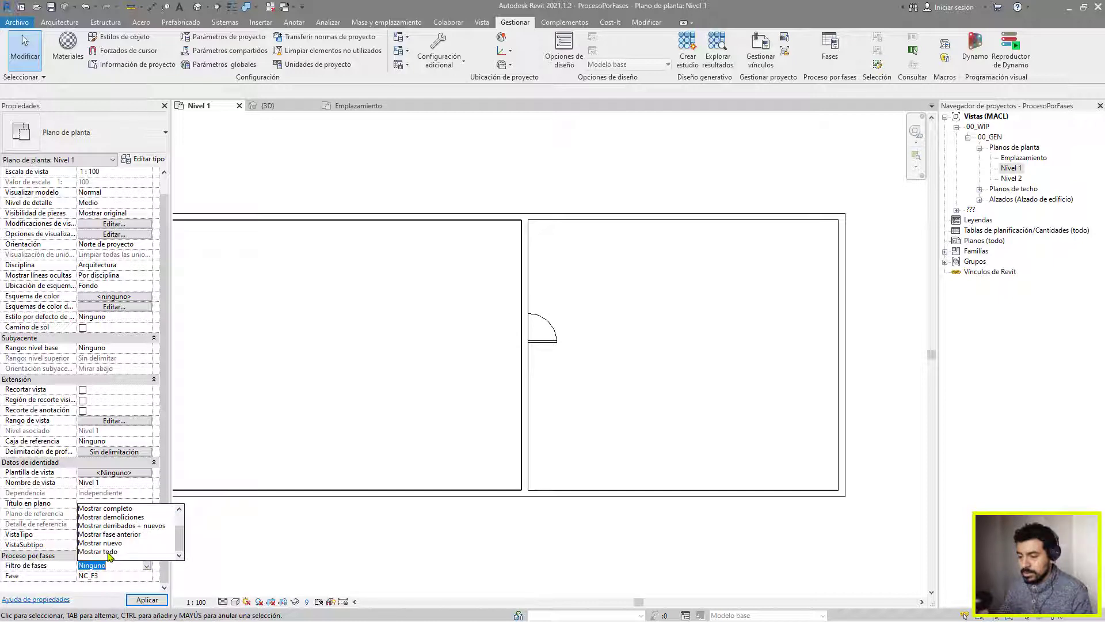
pyautogui.click(109, 552)
pyautogui.scroll(-1, 294, 544)
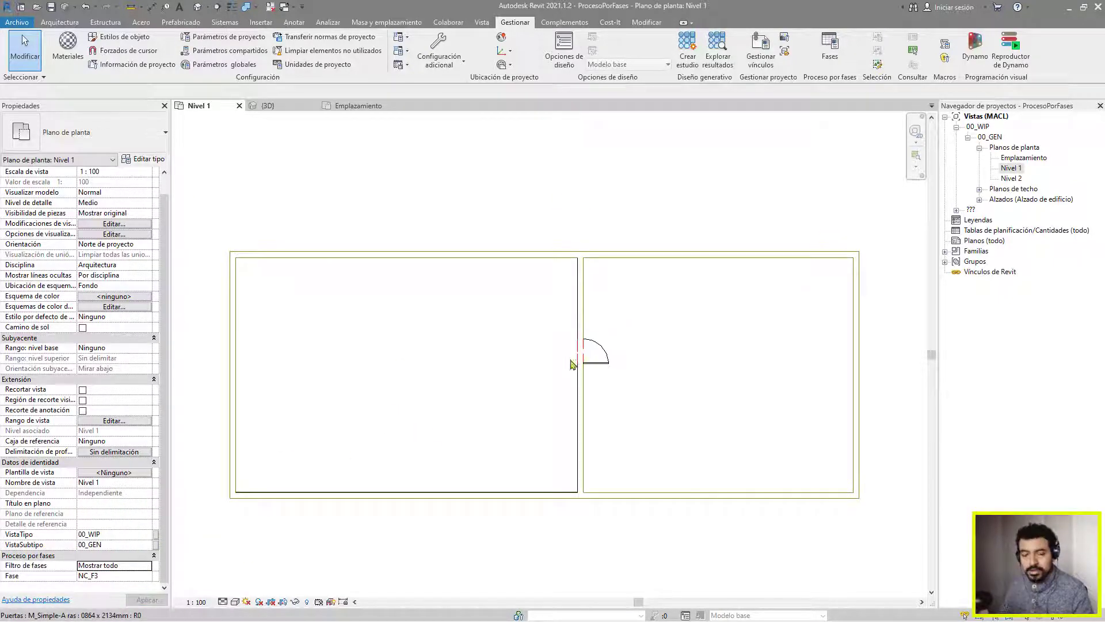
# Set the Nivel 1 plan's phase filter to Mostrar completo and look closely at the partition with the door
pyautogui.click(148, 569)
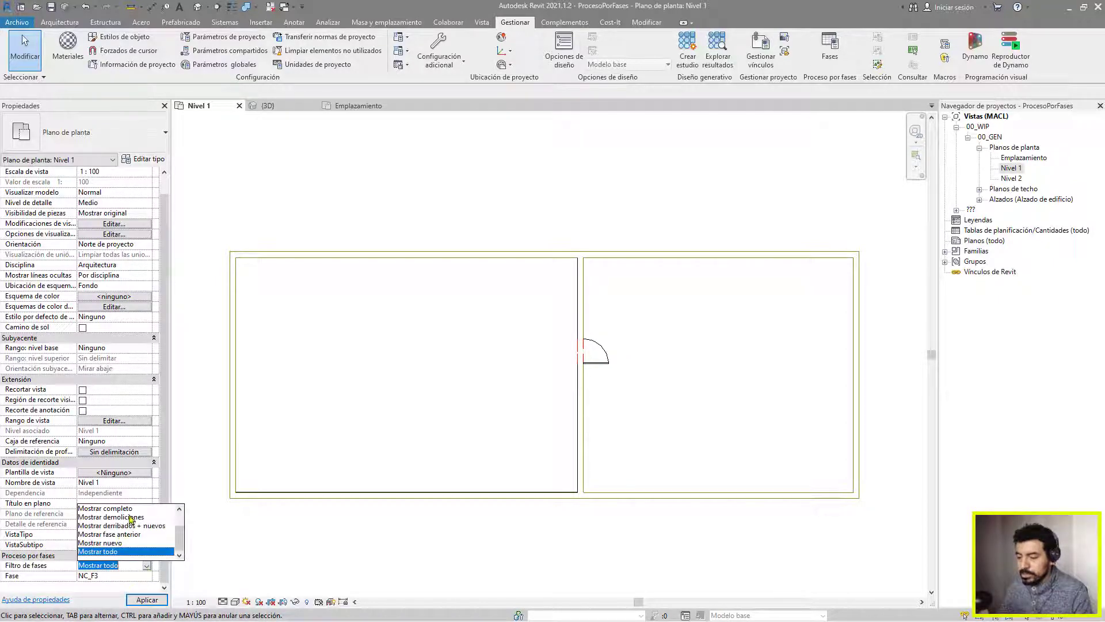
pyautogui.click(107, 508)
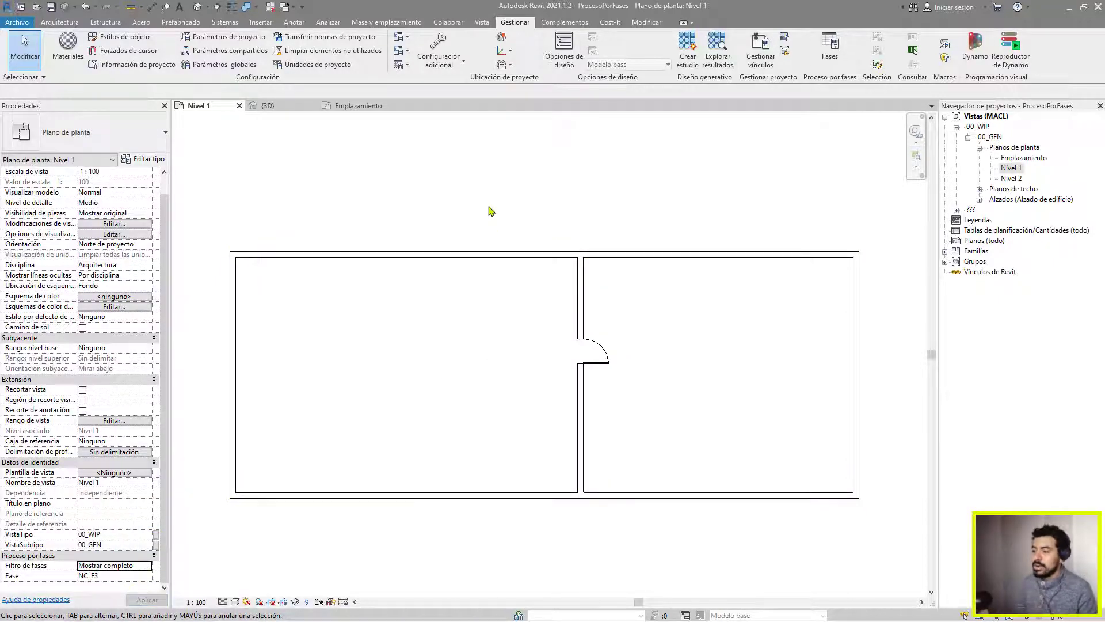
pyautogui.scroll(2, 565, 280)
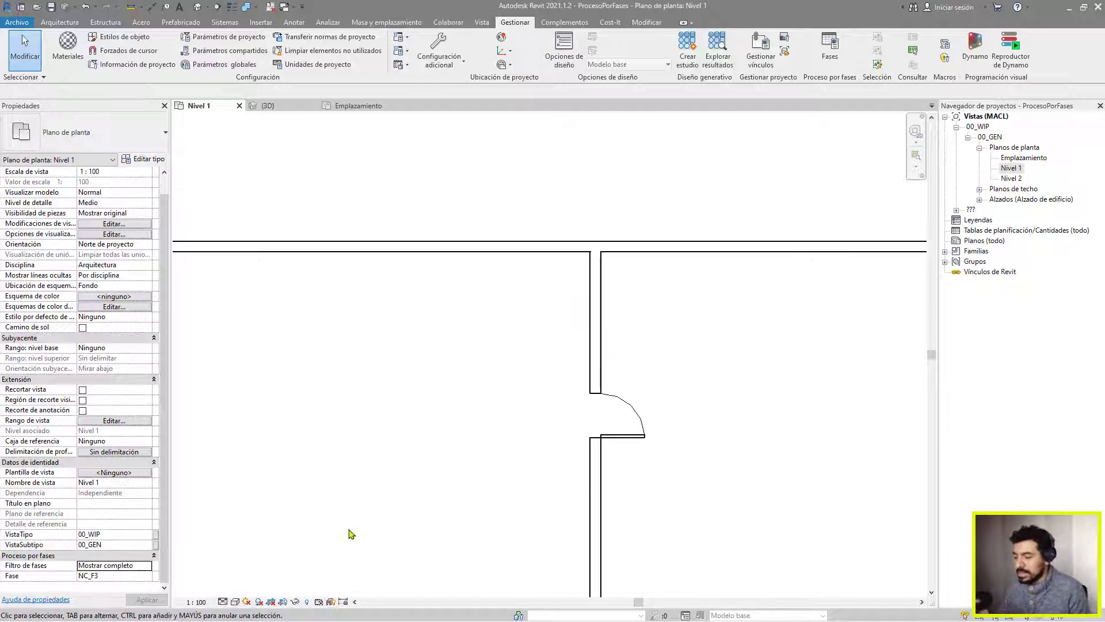
# Set the Nivel 1 plan's phase to NC_F2 and examine the partition between the rooms
pyautogui.click(126, 576)
pyautogui.click(102, 556)
pyautogui.scroll(-1, 482, 346)
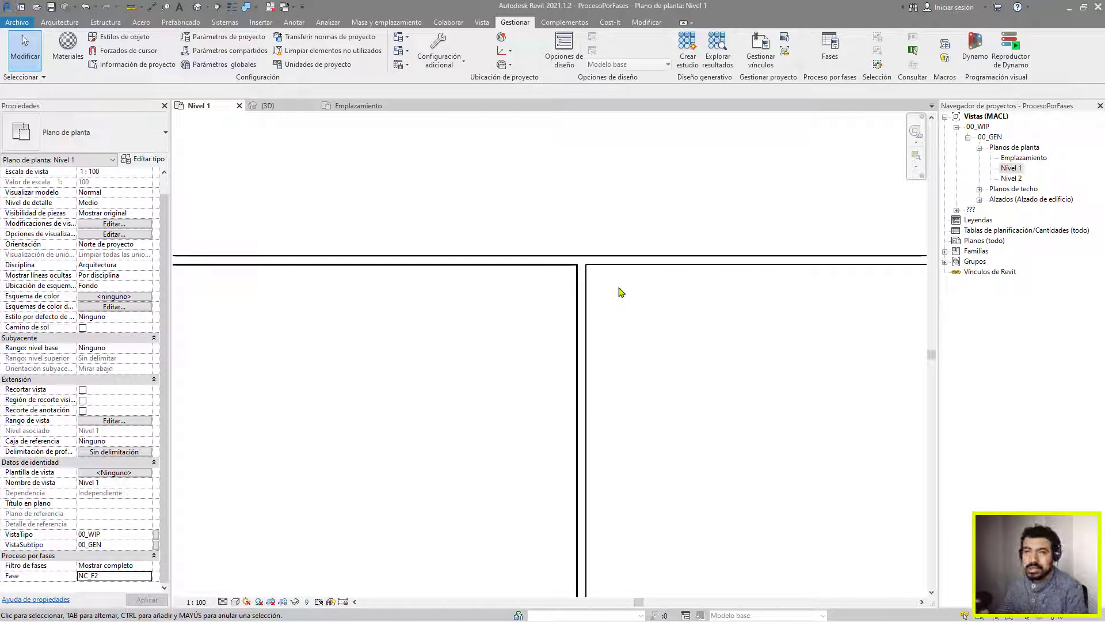
pyautogui.scroll(-1, 620, 292)
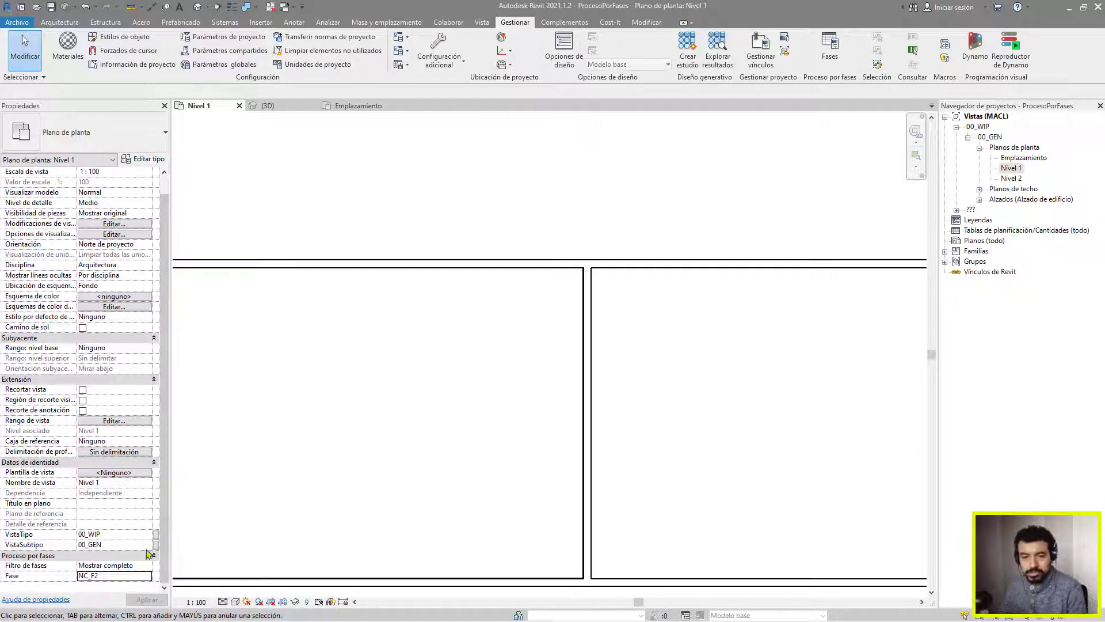
# Review the Nuevo, Existente and Derribado settings of the Mostrar completo filter in the phasing settings and accept them
pyautogui.click(830, 64)
pyautogui.click(483, 58)
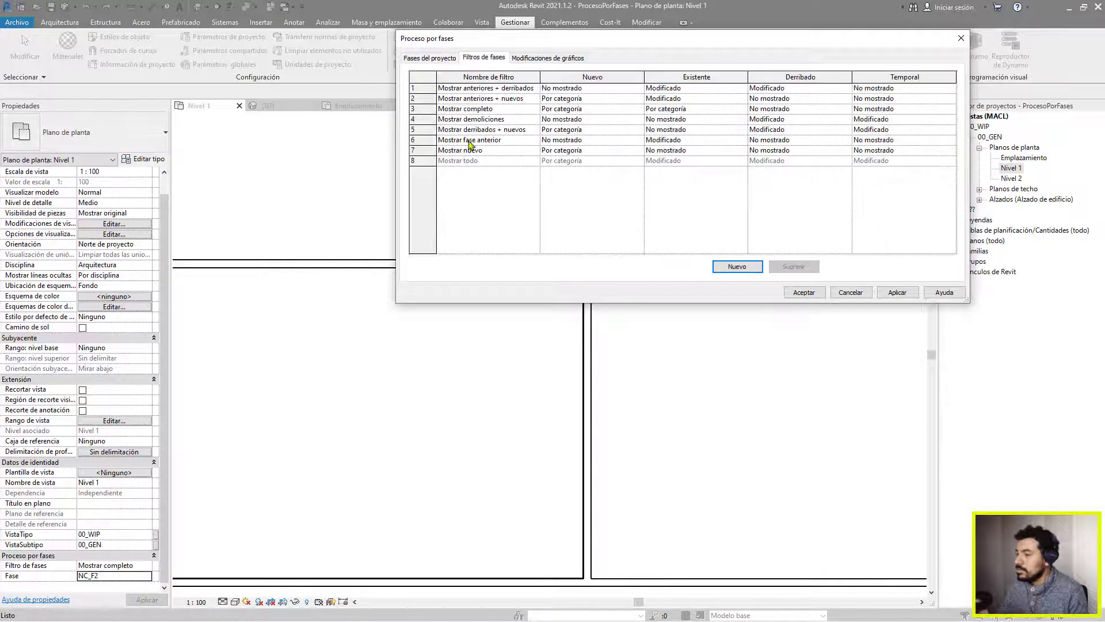
pyautogui.click(480, 113)
pyautogui.click(626, 111)
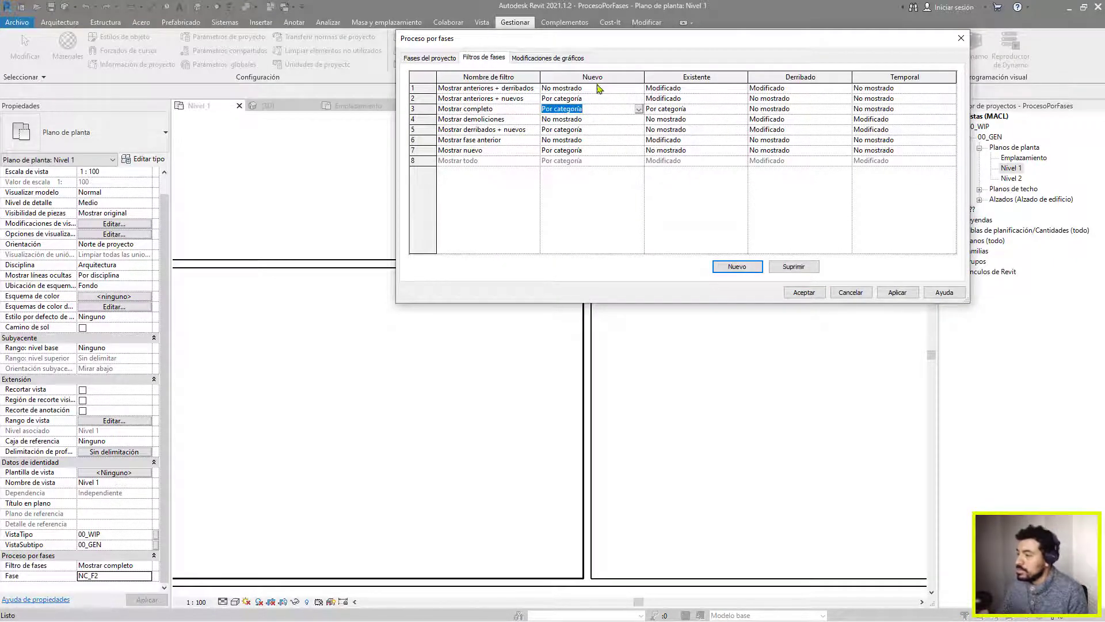
pyautogui.click(725, 112)
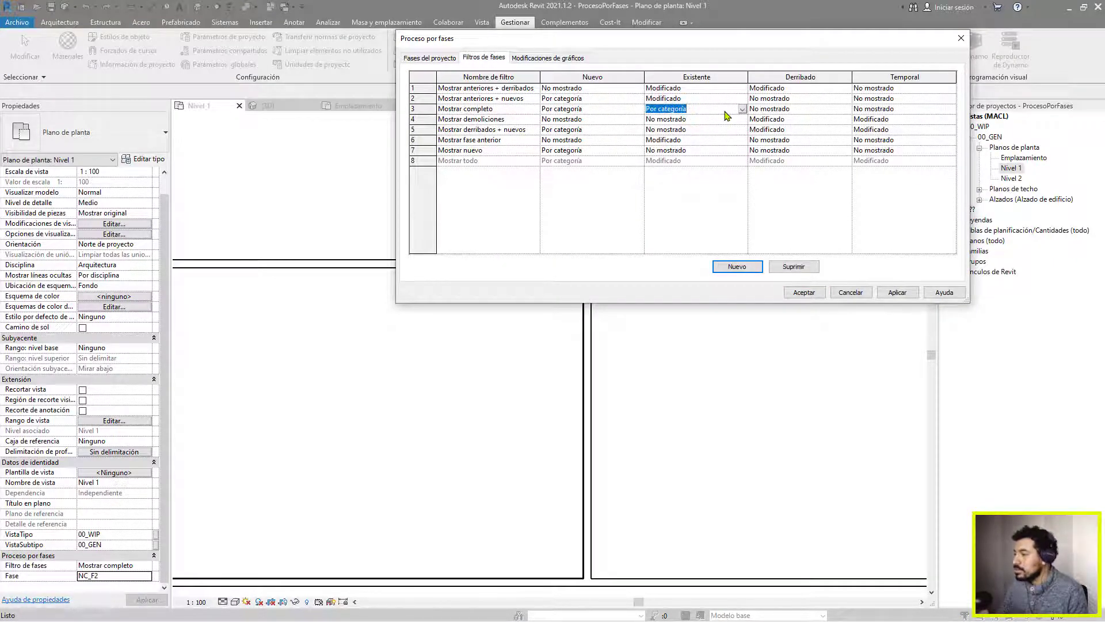
pyautogui.click(800, 109)
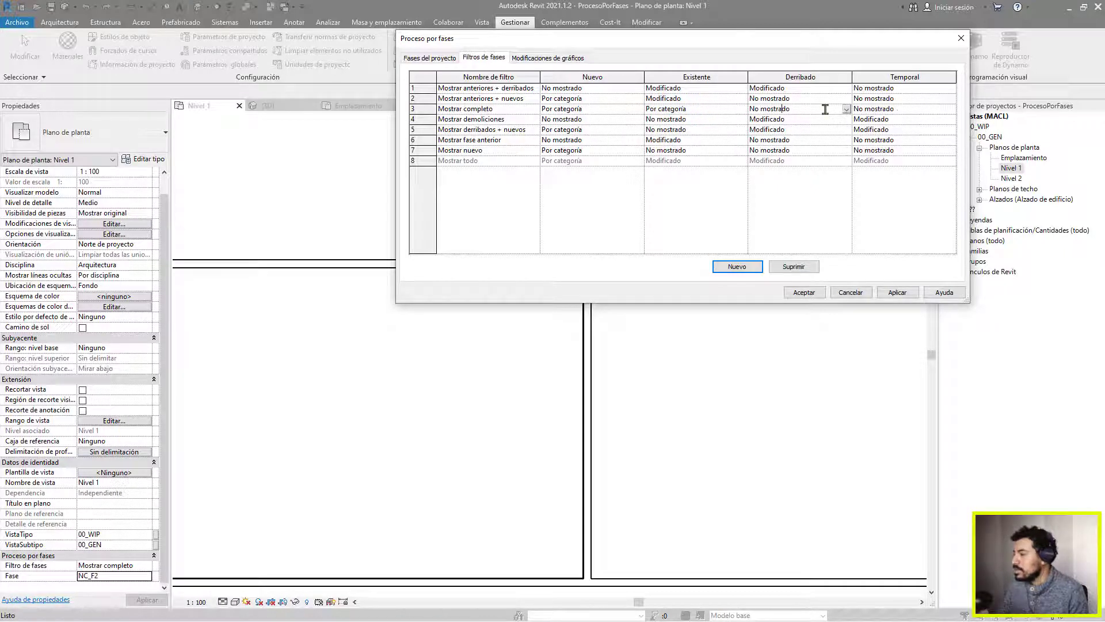
pyautogui.click(801, 292)
# Set the Nivel 1 plan's phase back to NC_F3 and look over both rooms and the door
pyautogui.scroll(3, 640, 345)
pyautogui.scroll(-2, 640, 342)
pyautogui.scroll(-4, 640, 342)
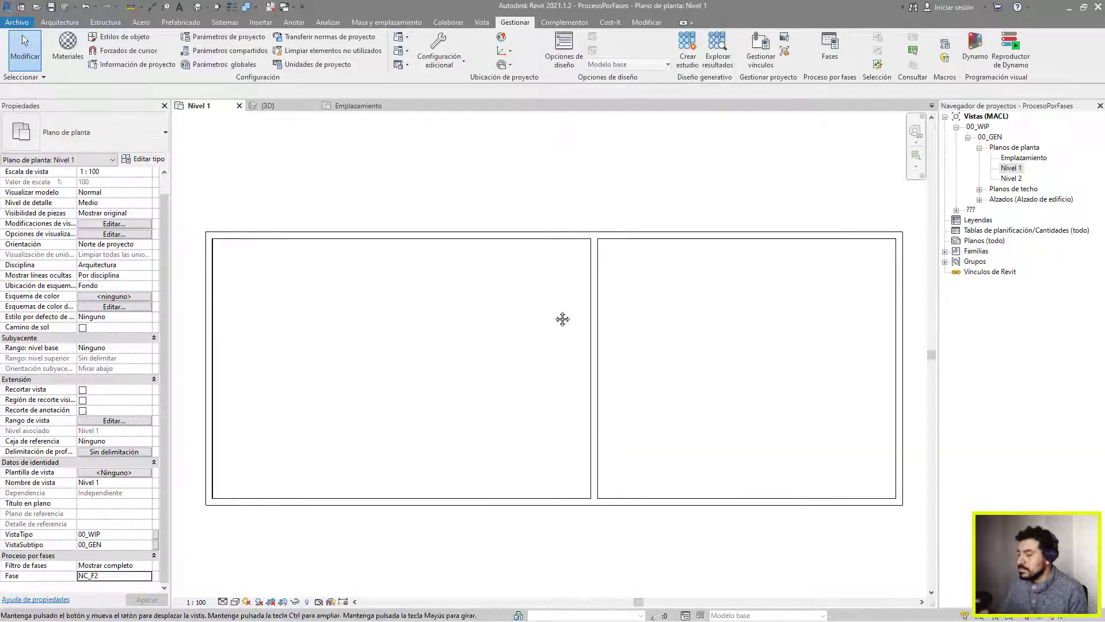
pyautogui.click(149, 577)
pyautogui.click(106, 570)
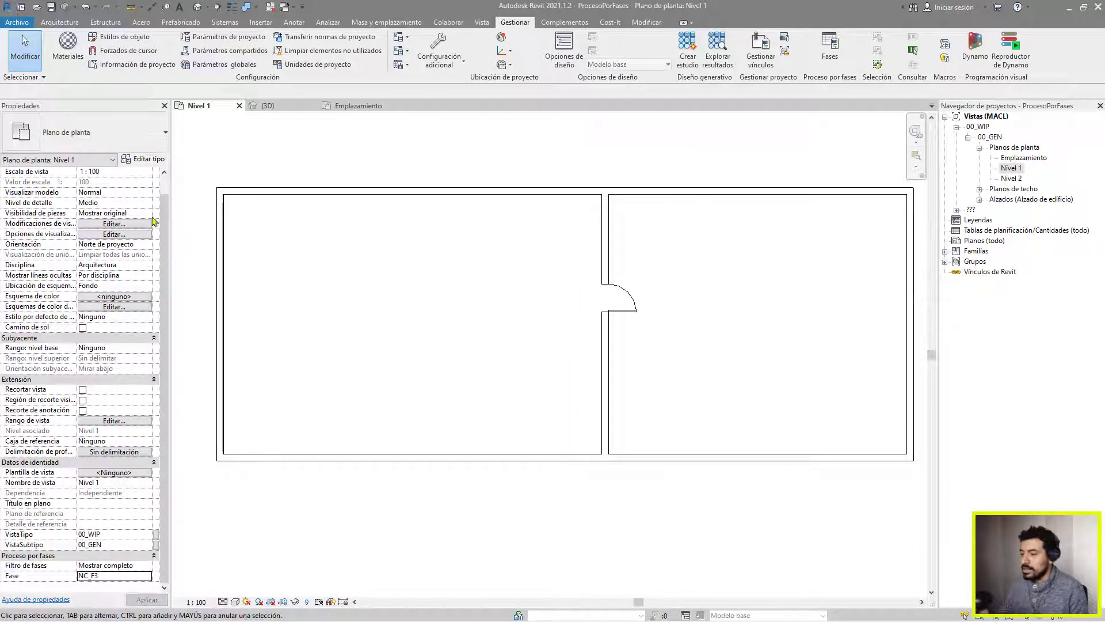
pyautogui.scroll(1, 165, 221)
pyautogui.scroll(5, 254, 205)
pyautogui.scroll(-5, 255, 254)
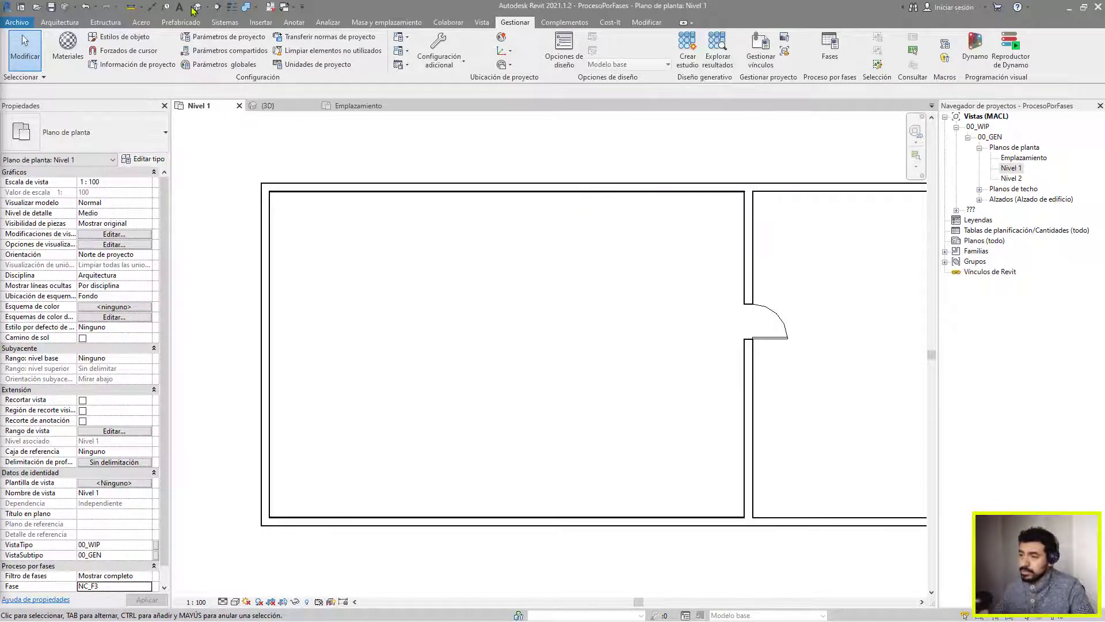
# Set the 3D view's phase to NC_F3 and its phase filter to Mostrar anteriores + nuevos
pyautogui.click(267, 105)
pyautogui.keyDown('shift'); pyautogui.moveTo(773, 332); pyautogui.dragTo(666, 321, button='middle'); pyautogui.keyUp('shift')
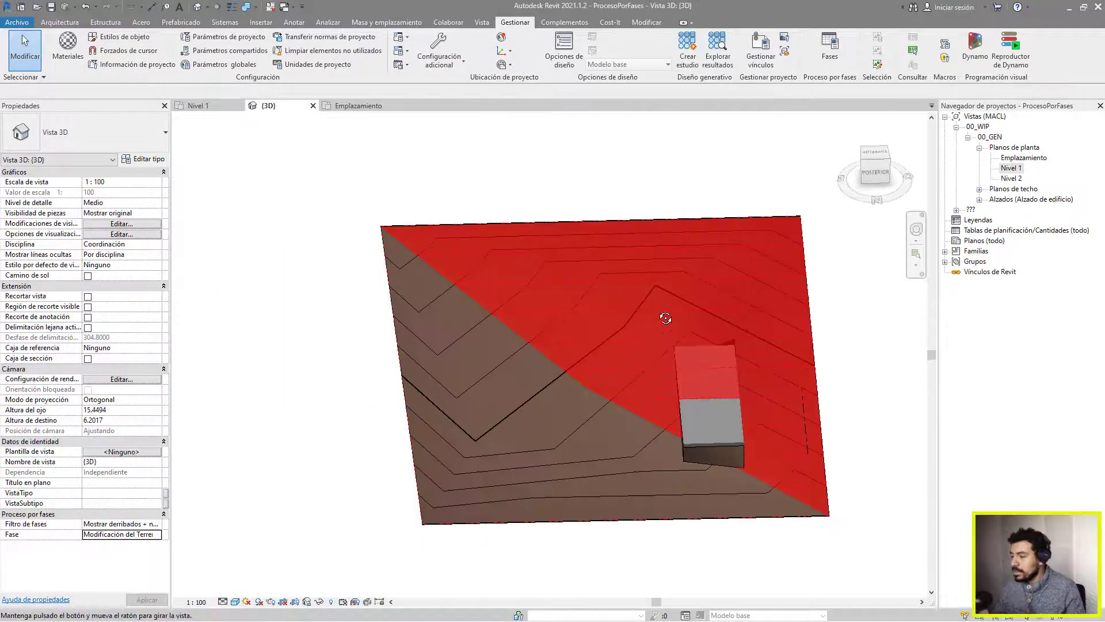
pyautogui.scroll(-2, 659, 318)
pyautogui.scroll(-2, 706, 352)
pyautogui.moveTo(748, 369); pyautogui.dragTo(423, 328, button='middle')
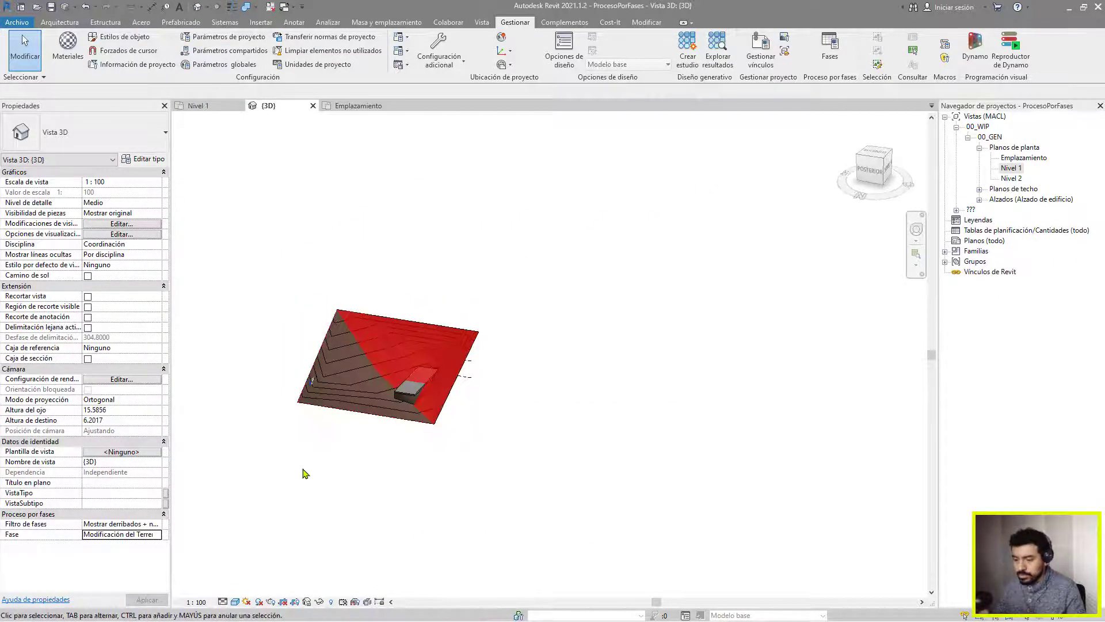
pyautogui.moveTo(304, 472); pyautogui.dragTo(365, 507, button='middle')
pyautogui.click(160, 534)
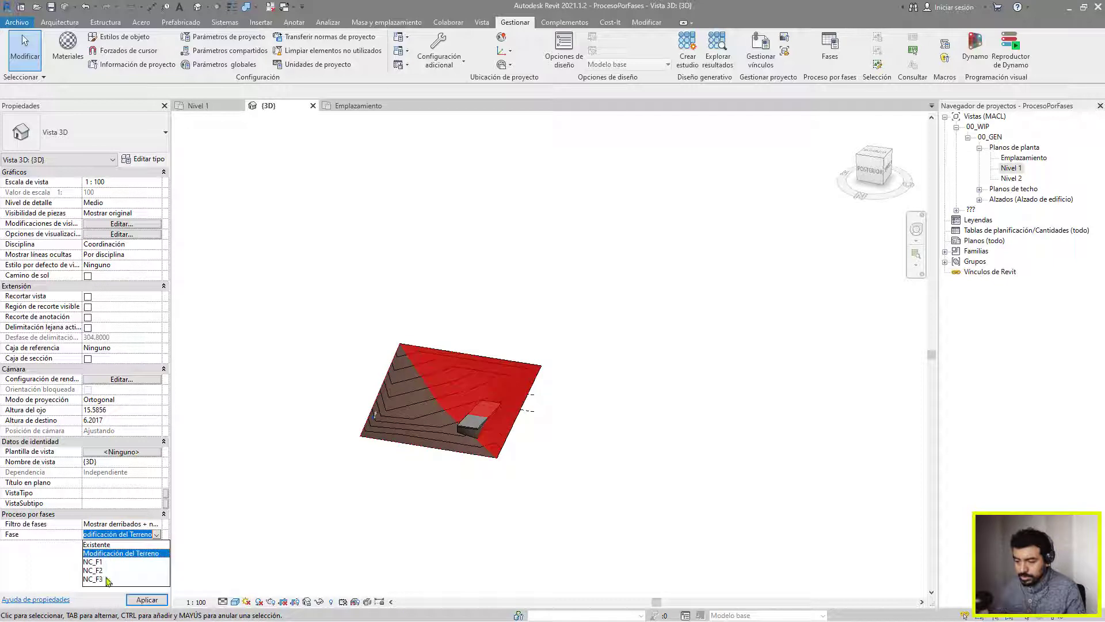
pyautogui.click(109, 580)
pyautogui.keyDown('shift'); pyautogui.moveTo(357, 463); pyautogui.dragTo(348, 510, button='middle'); pyautogui.keyUp('shift')
pyautogui.click(159, 524)
pyautogui.click(150, 544)
# Examine the two-room building and the terrain in the 3D view from several sides
pyautogui.keyDown('shift'); pyautogui.moveTo(375, 506); pyautogui.dragTo(549, 486, button='middle'); pyautogui.keyUp('shift')
pyautogui.scroll(8, 323, 495)
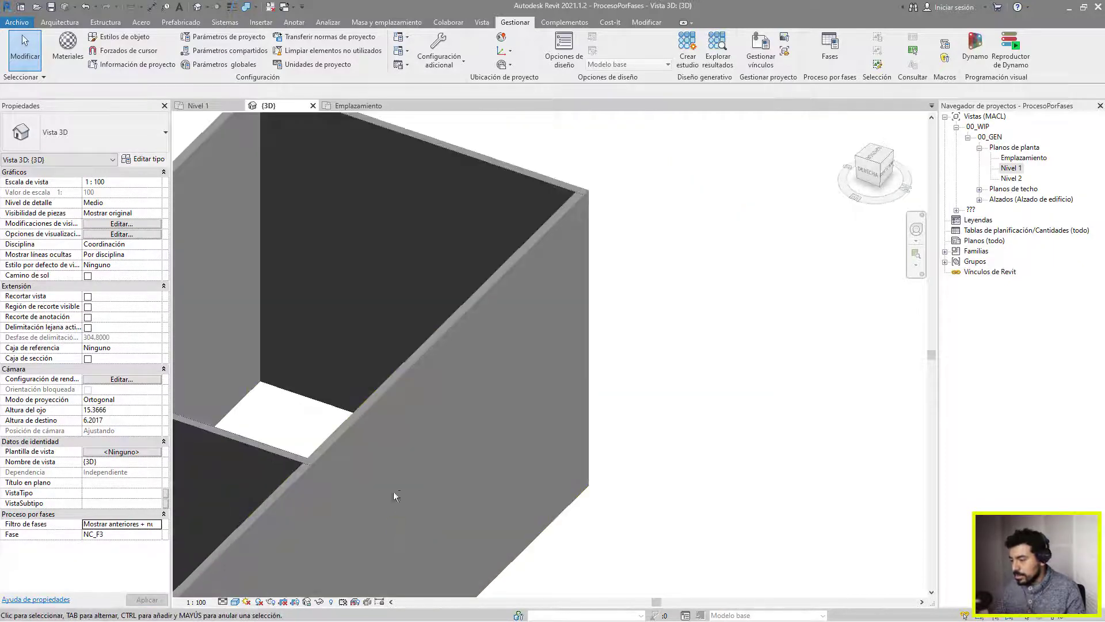
pyautogui.scroll(-5, 451, 390)
pyautogui.keyDown('shift'); pyautogui.moveTo(451, 389); pyautogui.dragTo(589, 473, button='middle'); pyautogui.keyUp('shift')
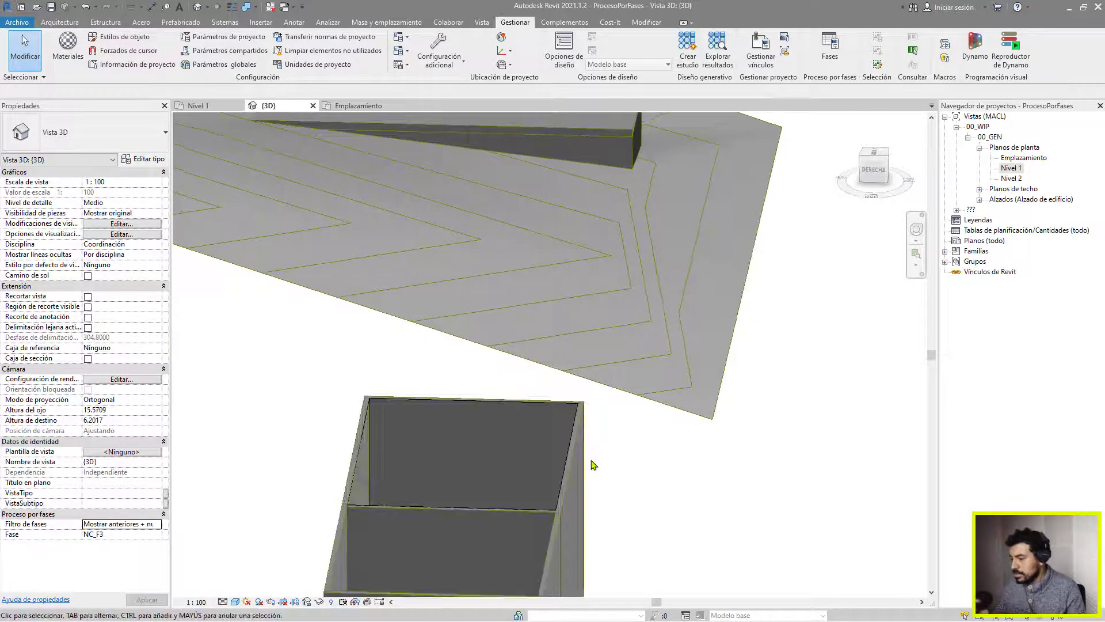
pyautogui.scroll(-2, 593, 429)
pyautogui.keyDown('shift'); pyautogui.moveTo(609, 407); pyautogui.dragTo(429, 481, button='middle'); pyautogui.keyUp('shift')
pyautogui.moveTo(429, 481); pyautogui.dragTo(518, 448, button='middle')
pyautogui.moveTo(518, 448); pyautogui.dragTo(566, 520, button='middle')
pyautogui.scroll(3, 427, 365)
pyautogui.scroll(-3, 387, 365)
pyautogui.scroll(3, 409, 288)
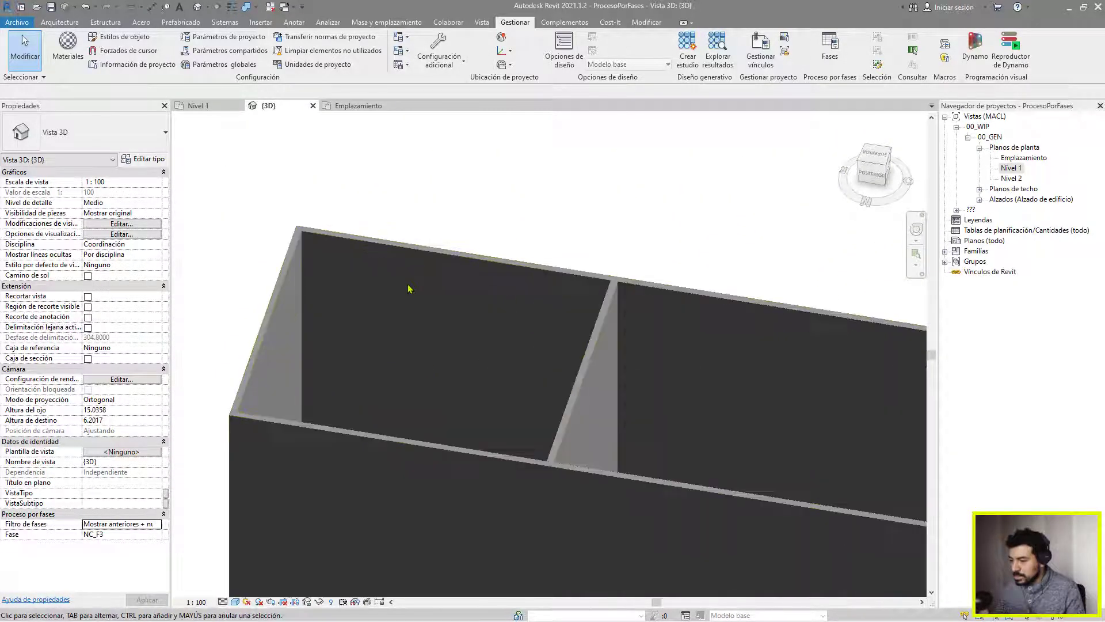
# Open the material choice for the layer of the Azulejo wall type, starting from the tile wall inside the 3D building
pyautogui.click(319, 241)
pyautogui.scroll(3, 318, 233)
pyautogui.click(349, 216)
pyautogui.scroll(-1, 438, 254)
pyautogui.moveTo(518, 295); pyautogui.dragTo(141, 180, button='middle')
pyautogui.click(334, 189)
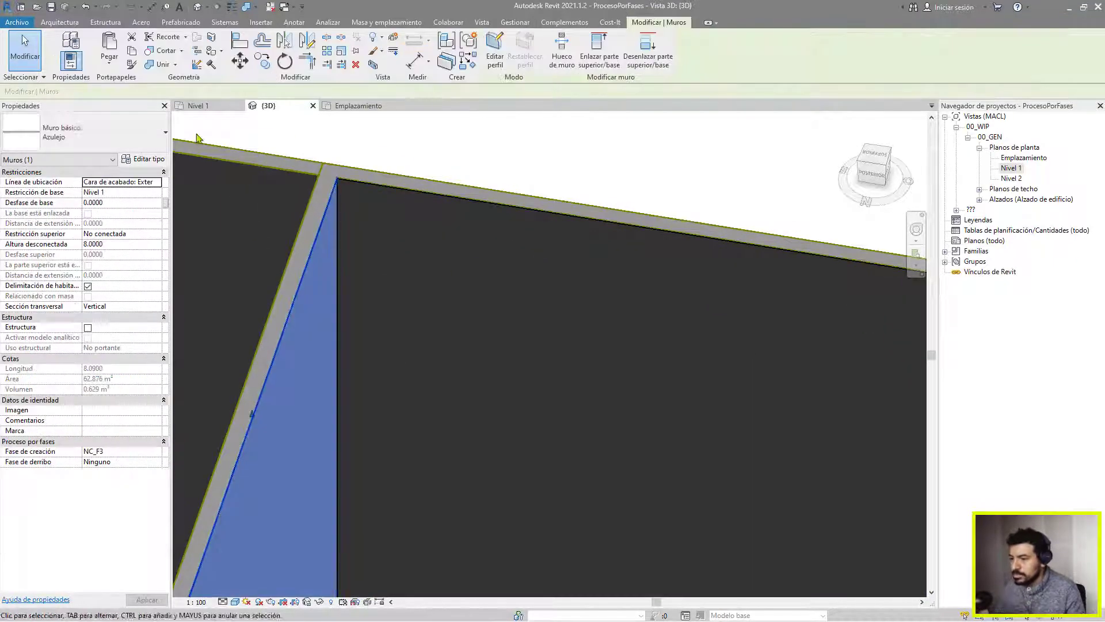
pyautogui.click(143, 158)
pyautogui.click(693, 215)
pyautogui.click(501, 216)
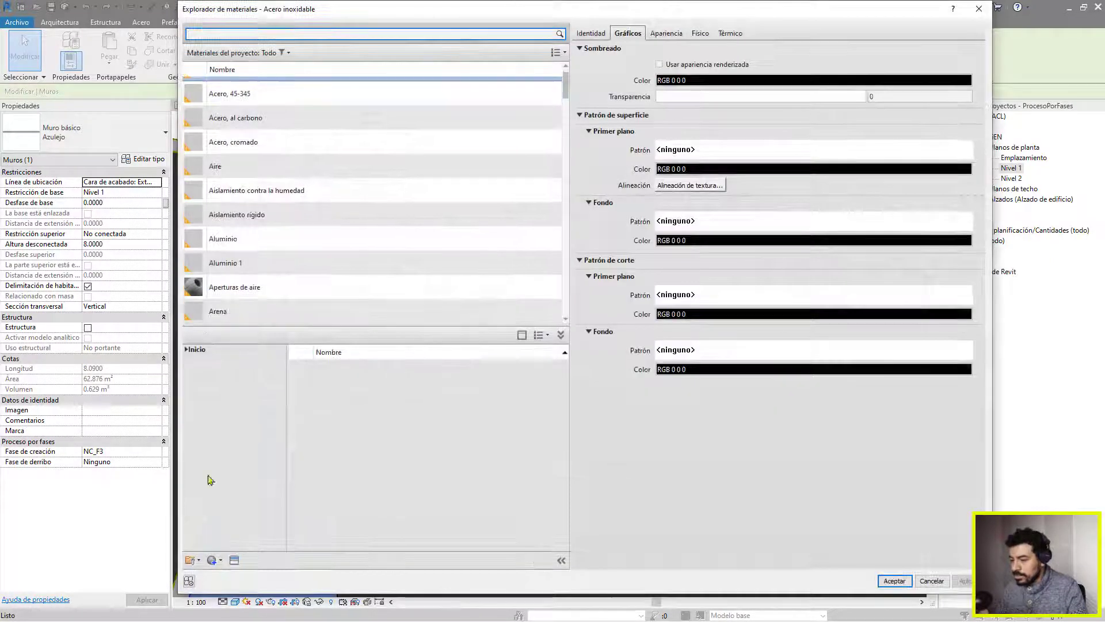
# Create a new material and name it Azulejo
pyautogui.click(216, 560)
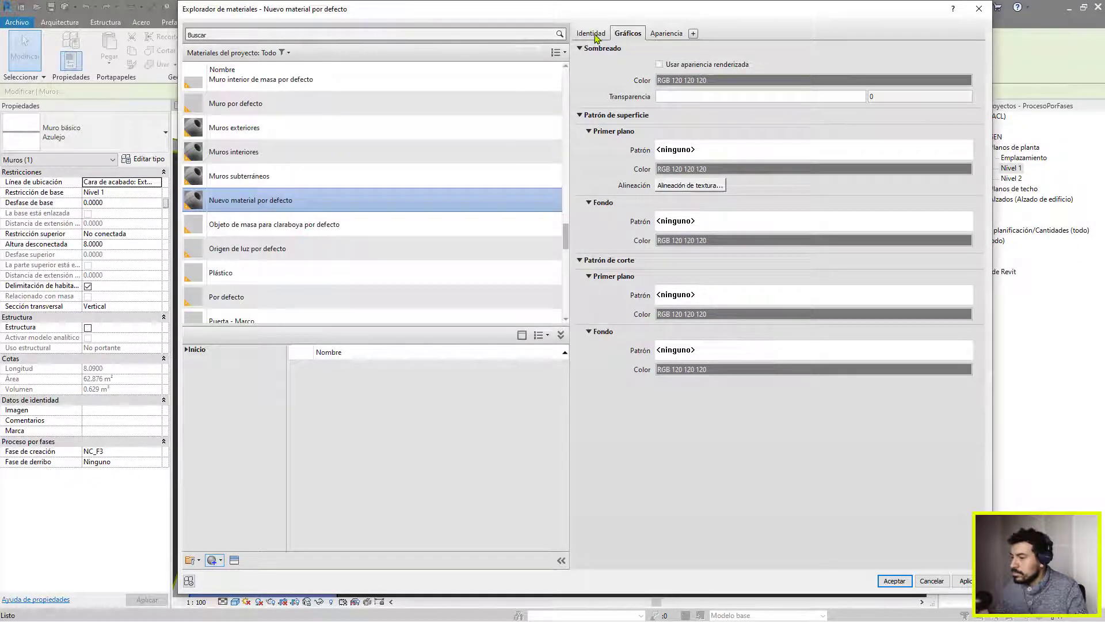
pyautogui.click(597, 36)
pyautogui.click(743, 52)
pyautogui.write('Azulejo')
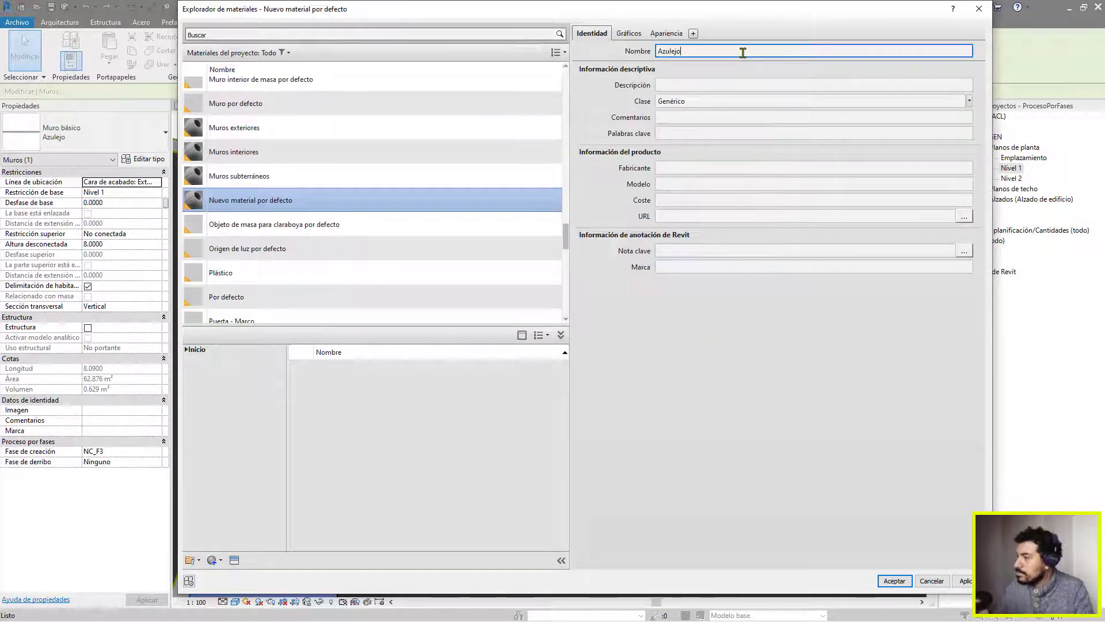
# Set the Azulejo material's foreground surface pattern to the model pattern Bloque 225 x 225
pyautogui.click(630, 34)
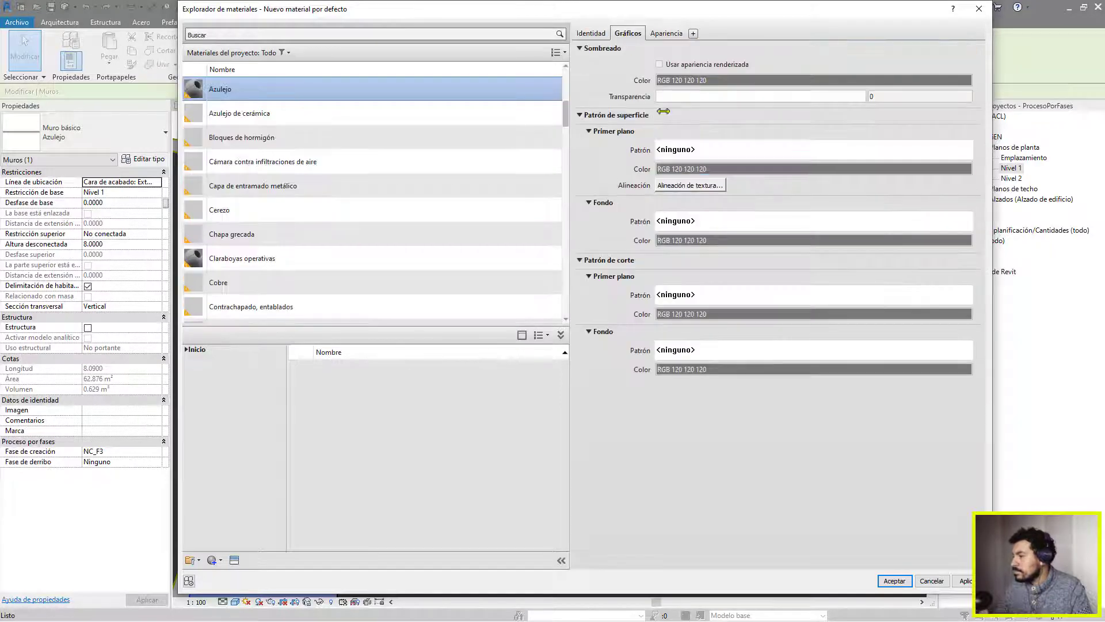
pyautogui.click(707, 151)
pyautogui.scroll(-5, 584, 325)
pyautogui.scroll(-5, 585, 326)
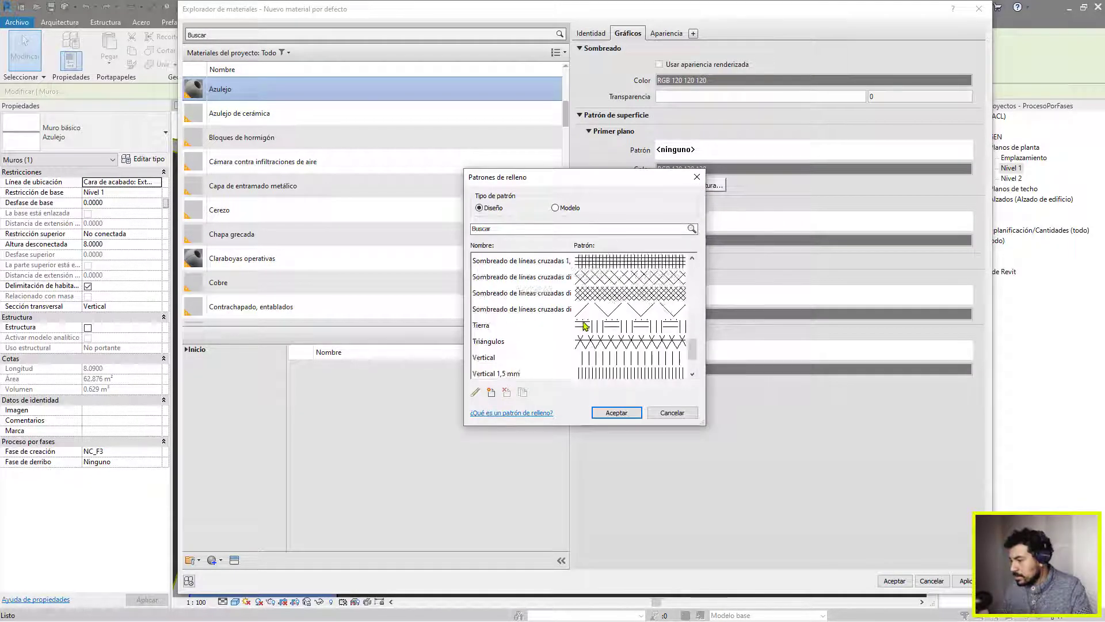
pyautogui.click(554, 208)
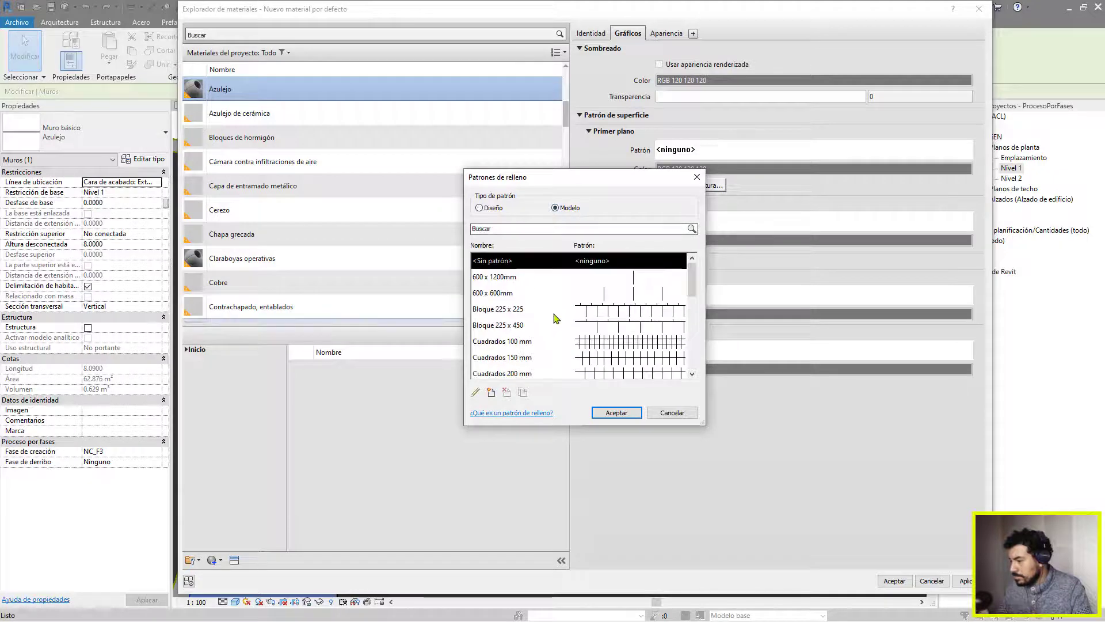
pyautogui.click(550, 313)
pyautogui.click(616, 412)
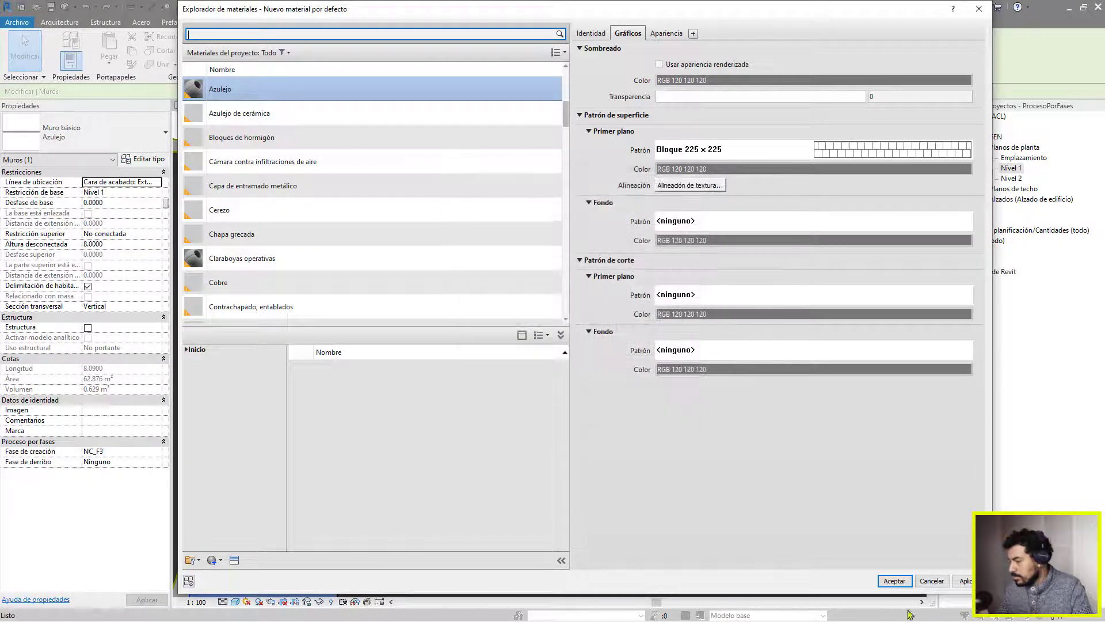
# Confirm the Azulejo material with the Bloque 225 x 225 surface pattern for the Azulejo wall type's structure layer and apply the type
pyautogui.click(894, 581)
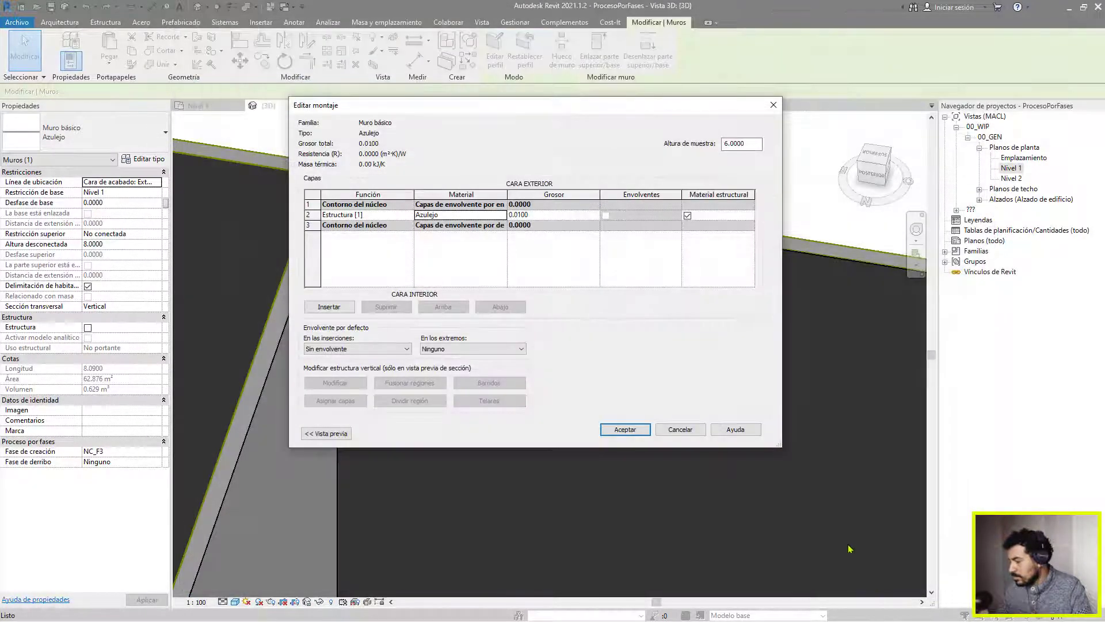
pyautogui.click(625, 430)
pyautogui.click(757, 433)
pyautogui.click(635, 431)
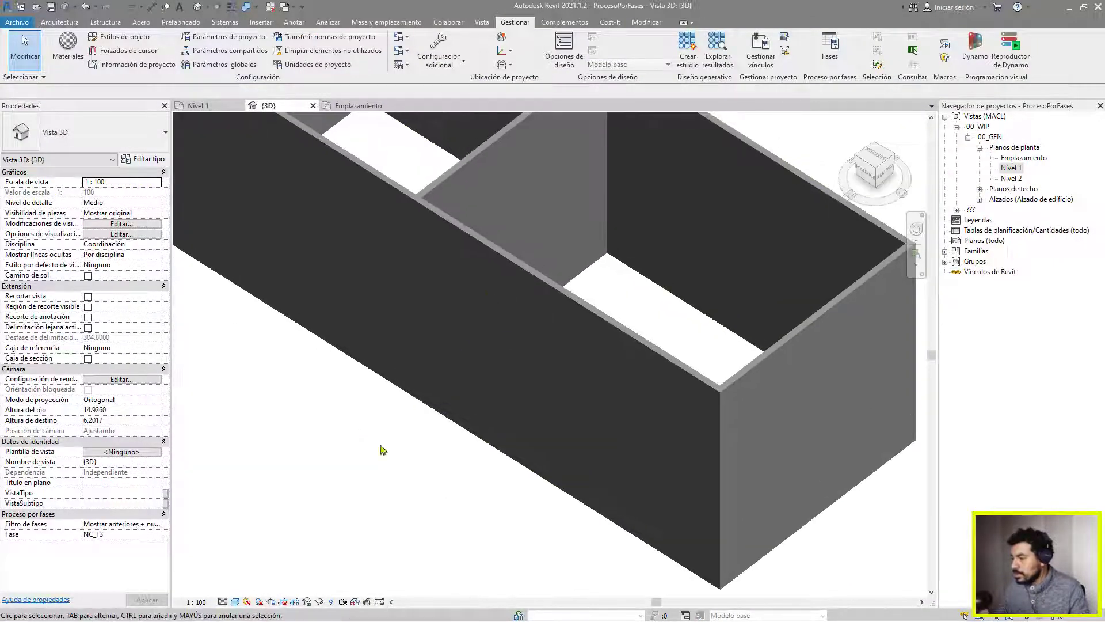
# Examine the tile surface pattern on the Azulejo walls lining the room in the 3D view, selecting them to identify each one
pyautogui.scroll(-4, 416, 398)
pyautogui.scroll(5, 497, 293)
pyautogui.moveTo(499, 295); pyautogui.dragTo(639, 311, button='middle')
pyautogui.click(614, 342)
pyautogui.keyDown('ctrl'); pyautogui.click(565, 349); pyautogui.keyUp('ctrl')
pyautogui.scroll(-2, 567, 344)
pyautogui.keyDown('shift'); pyautogui.moveTo(584, 335); pyautogui.dragTo(305, 333, button='middle'); pyautogui.keyUp('shift')
pyautogui.keyDown('ctrl'); pyautogui.click(643, 378); pyautogui.keyUp('ctrl')
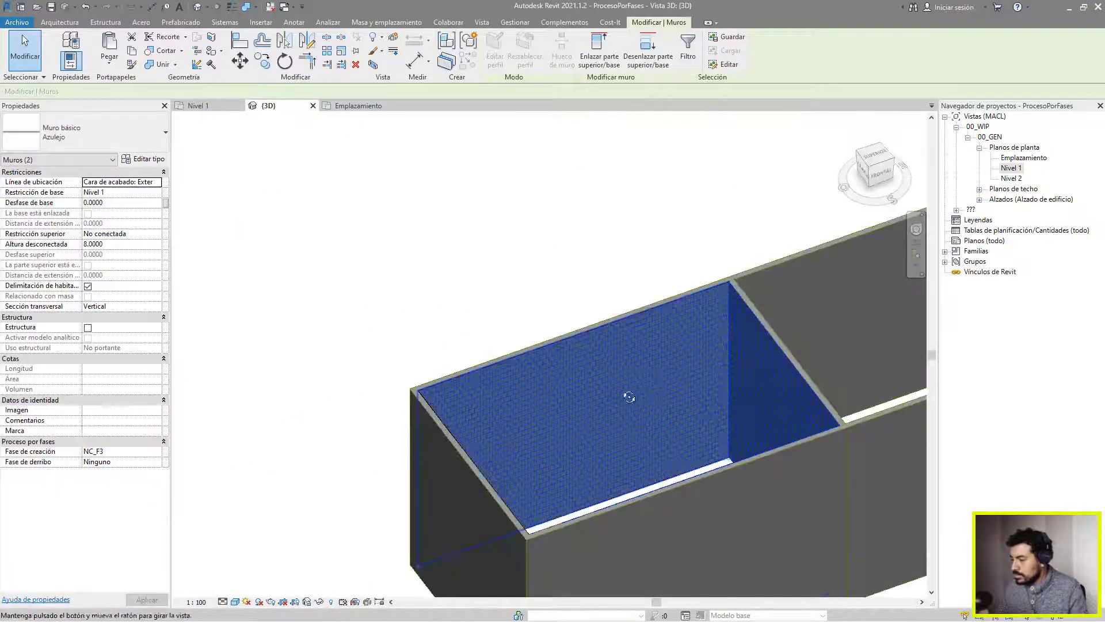
pyautogui.keyDown('shift'); pyautogui.moveTo(643, 378); pyautogui.dragTo(405, 389, button='middle'); pyautogui.keyUp('shift')
pyautogui.keyDown('ctrl'); pyautogui.click(624, 372); pyautogui.keyUp('ctrl')
pyautogui.keyDown('shift'); pyautogui.moveTo(610, 378); pyautogui.dragTo(426, 390, button='middle'); pyautogui.keyUp('shift')
pyautogui.moveTo(540, 277); pyautogui.dragTo(334, 272, button='middle')
pyautogui.click(543, 225)
pyautogui.scroll(-1, 542, 225)
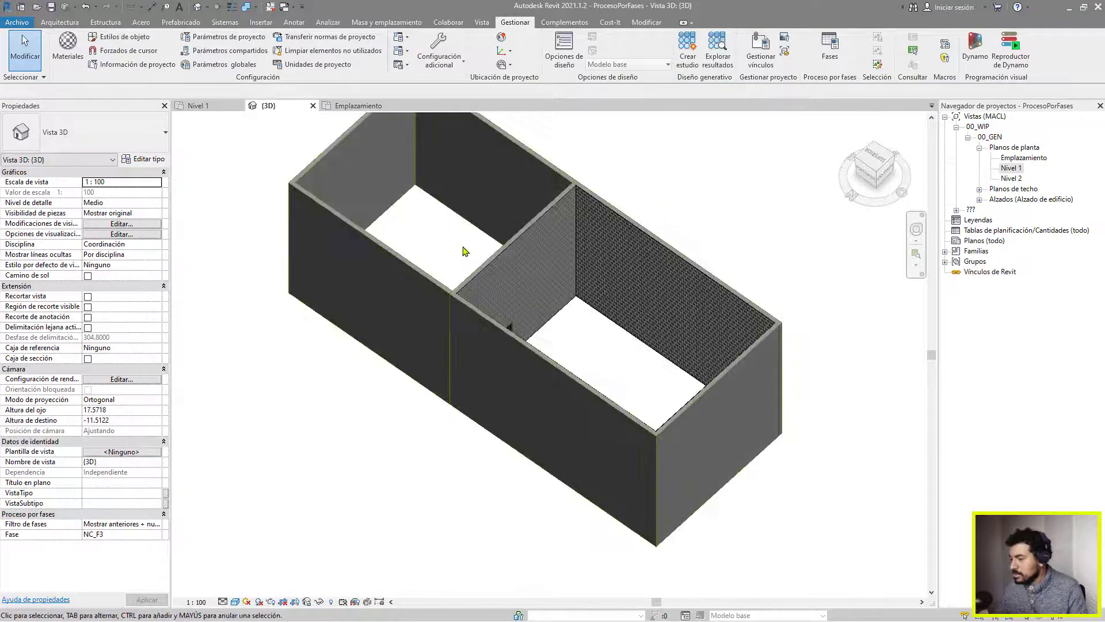
pyautogui.scroll(5, 592, 178)
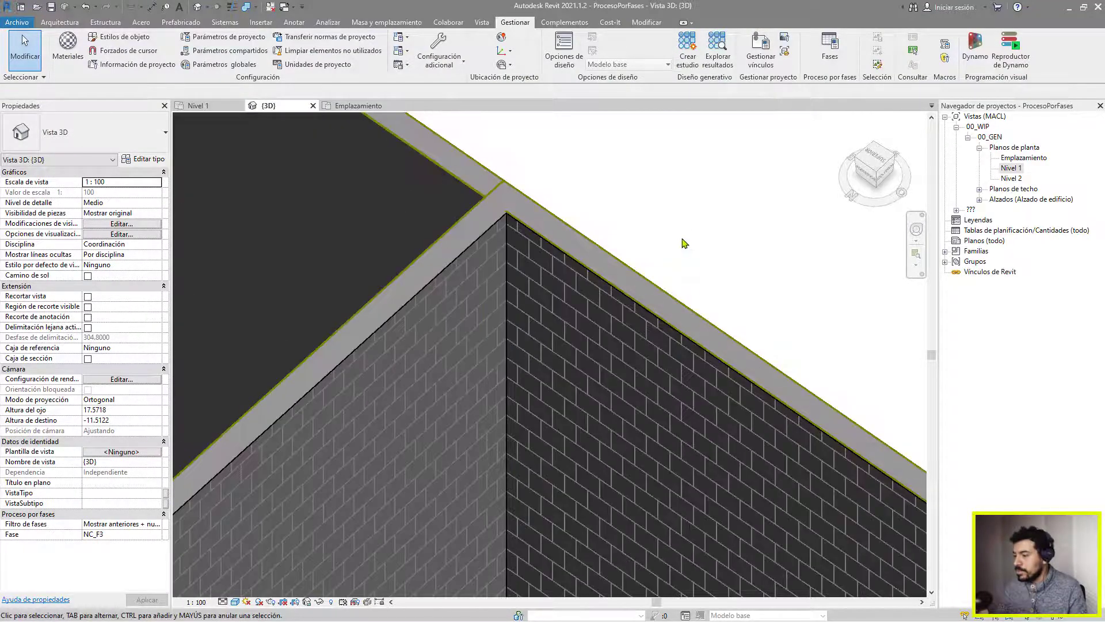
pyautogui.scroll(1, 530, 205)
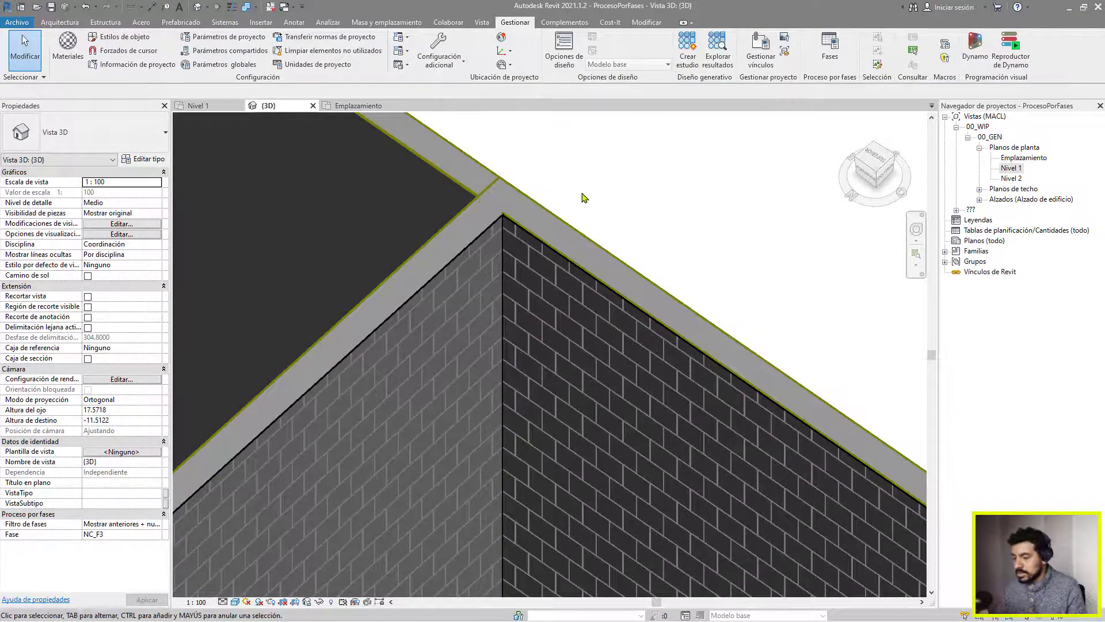
# Set the 3D view's phase filter to Mostrar demoliciones and look over the demolished walls
pyautogui.click(156, 535)
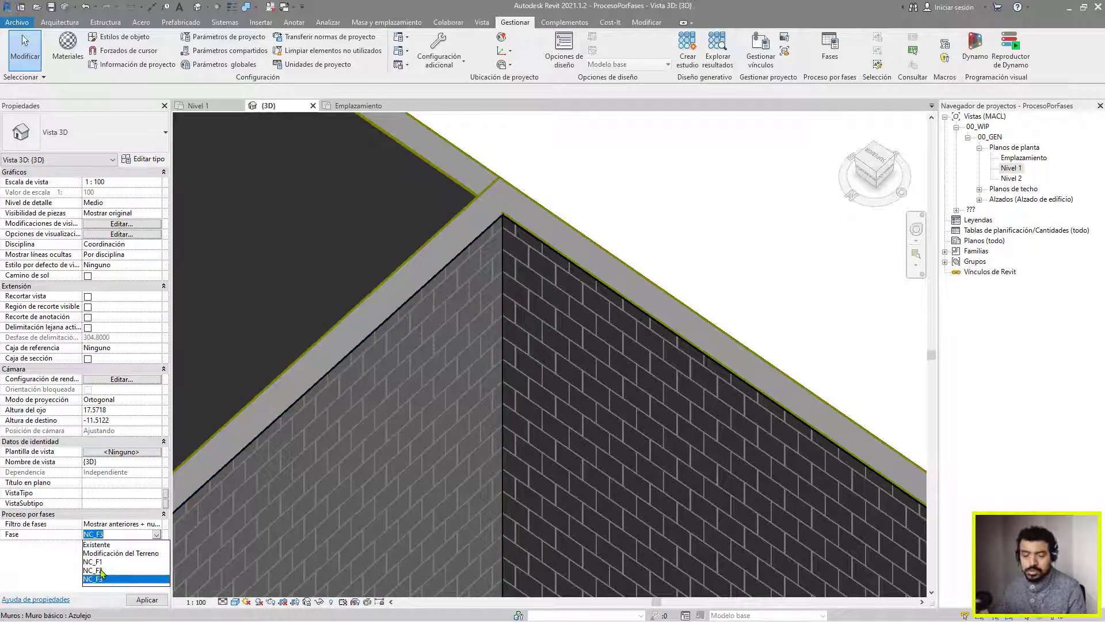
pyautogui.scroll(-4, 647, 202)
pyautogui.keyDown('shift'); pyautogui.moveTo(592, 284); pyautogui.dragTo(468, 281, button='middle'); pyautogui.keyUp('shift')
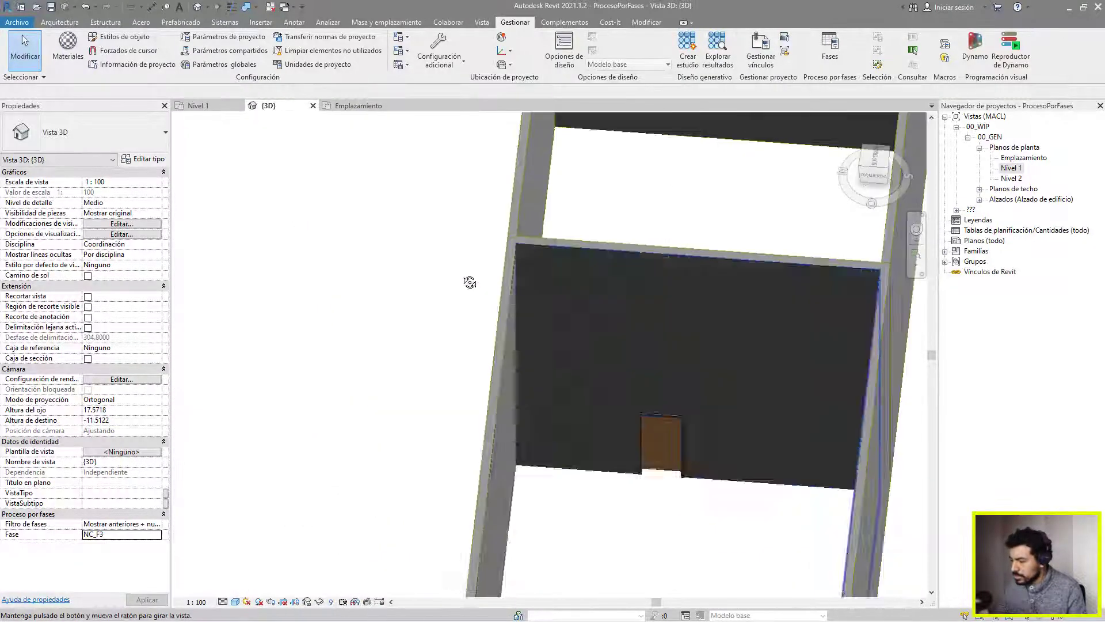
pyautogui.scroll(1, 697, 512)
pyautogui.click(156, 525)
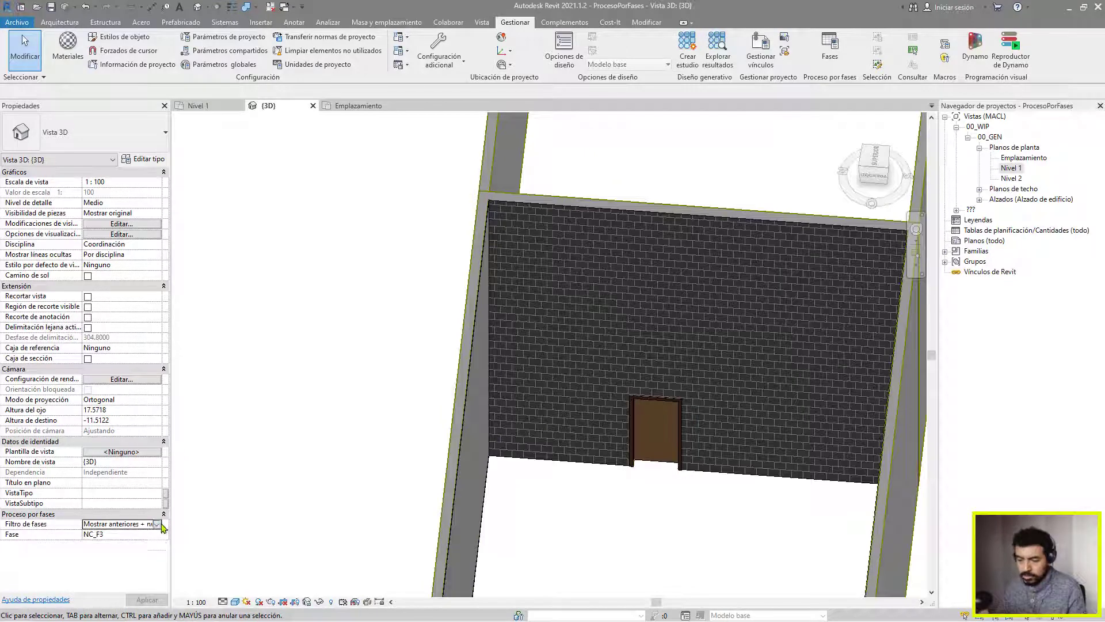
pyautogui.click(148, 569)
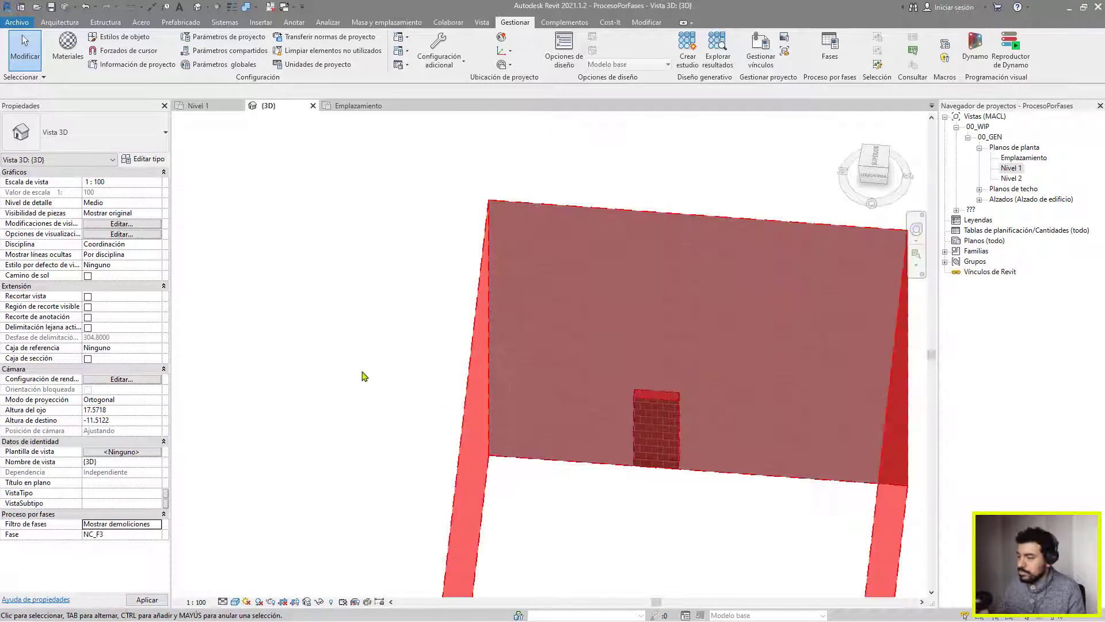
pyautogui.keyDown('shift'); pyautogui.moveTo(357, 313); pyautogui.dragTo(646, 317, button='middle'); pyautogui.keyUp('shift')
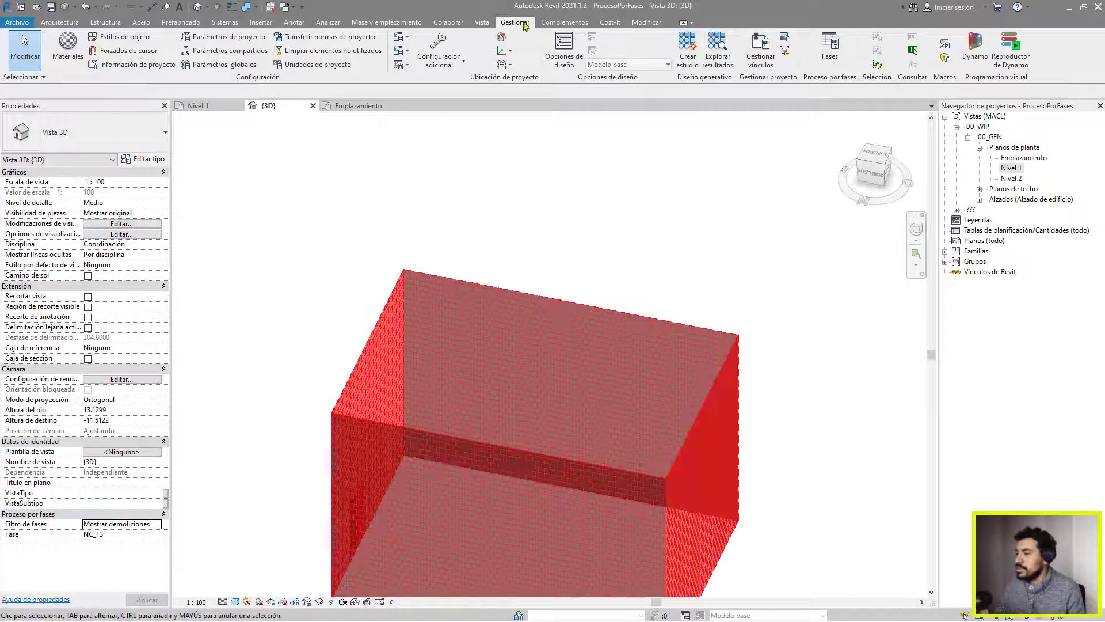
# Start a new building-component schedule for the Muros category in phase NC_F3
pyautogui.click(487, 23)
pyautogui.click(666, 38)
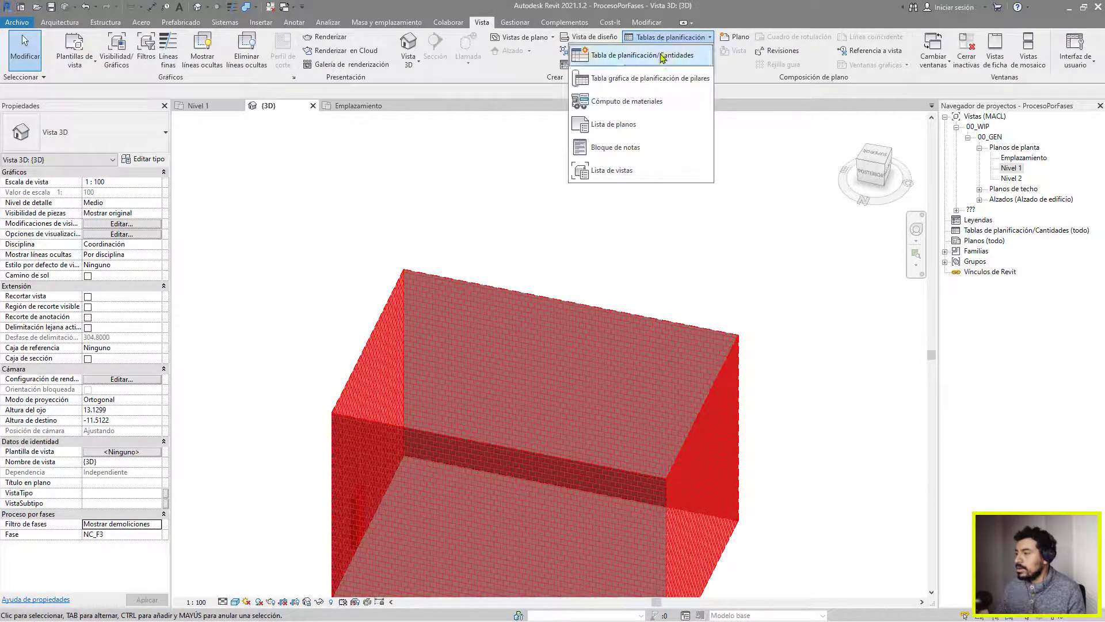
pyautogui.click(662, 55)
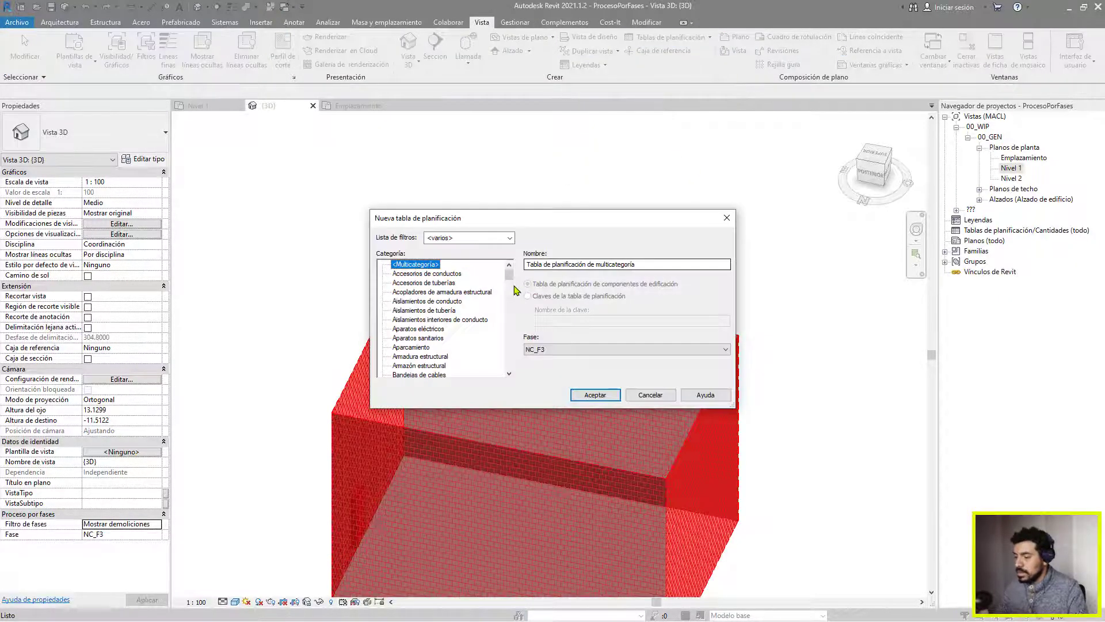
pyautogui.press('m')
pyautogui.scroll(-2, 446, 320)
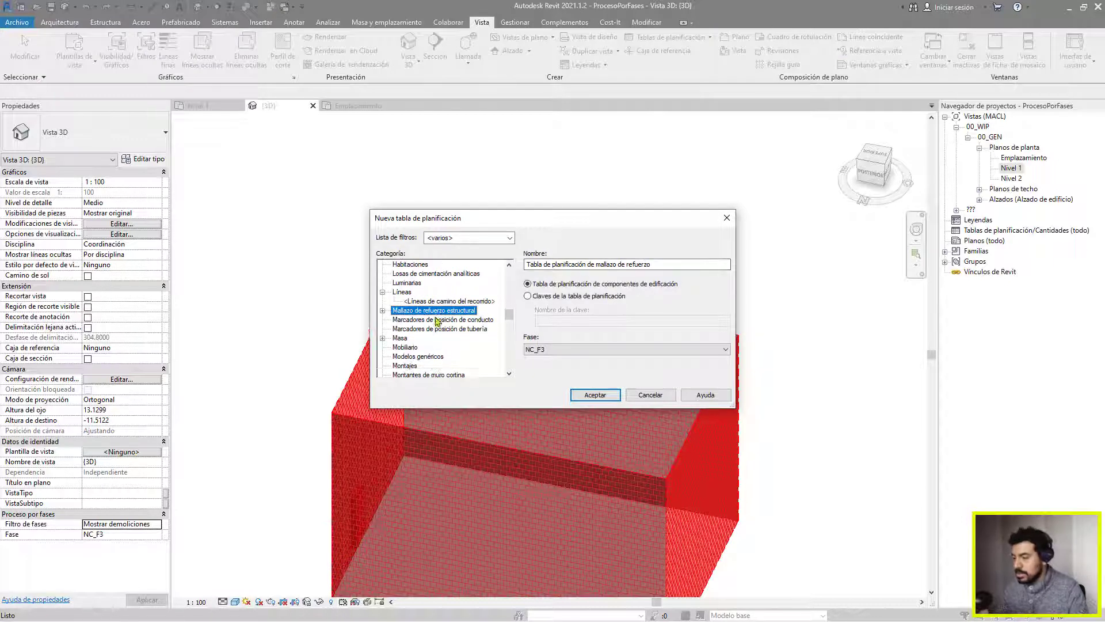
pyautogui.click(411, 365)
pyautogui.scroll(-2, 419, 355)
pyautogui.click(403, 329)
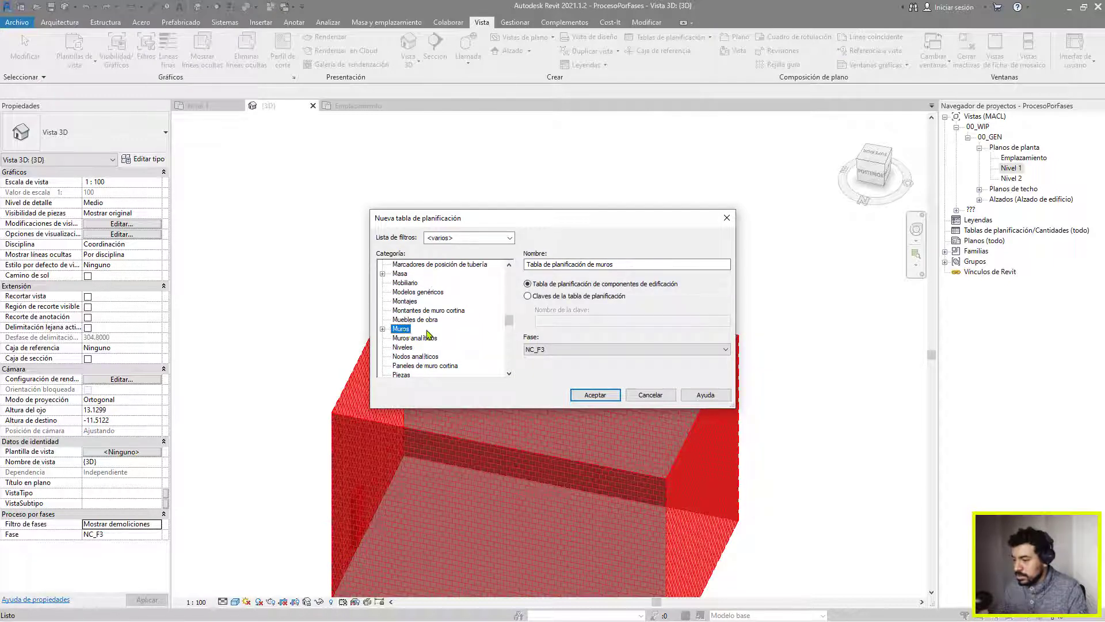
pyautogui.click(609, 350)
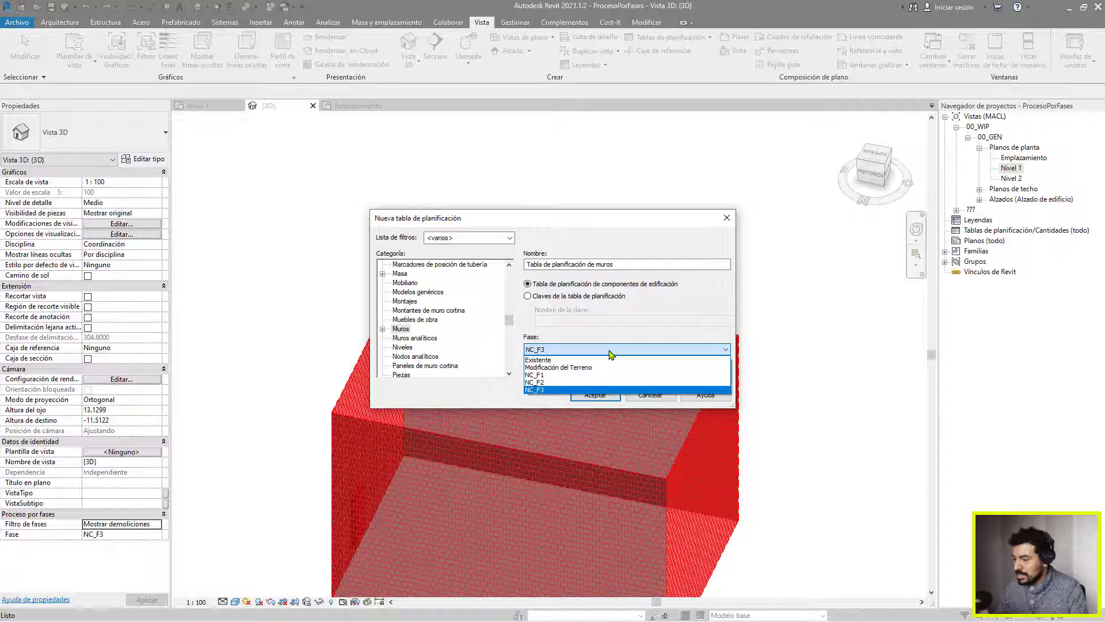
pyautogui.click(550, 390)
pyautogui.click(600, 397)
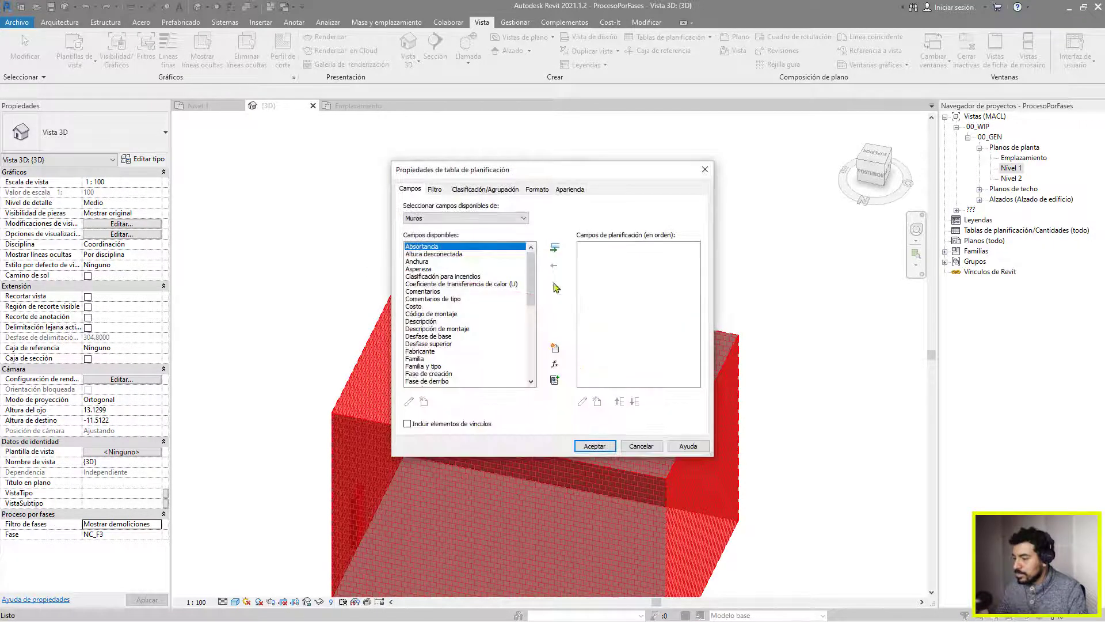
# Include the fields Familia y tipo, Marca and Área in the wall schedule, in that order
pyautogui.click(447, 269)
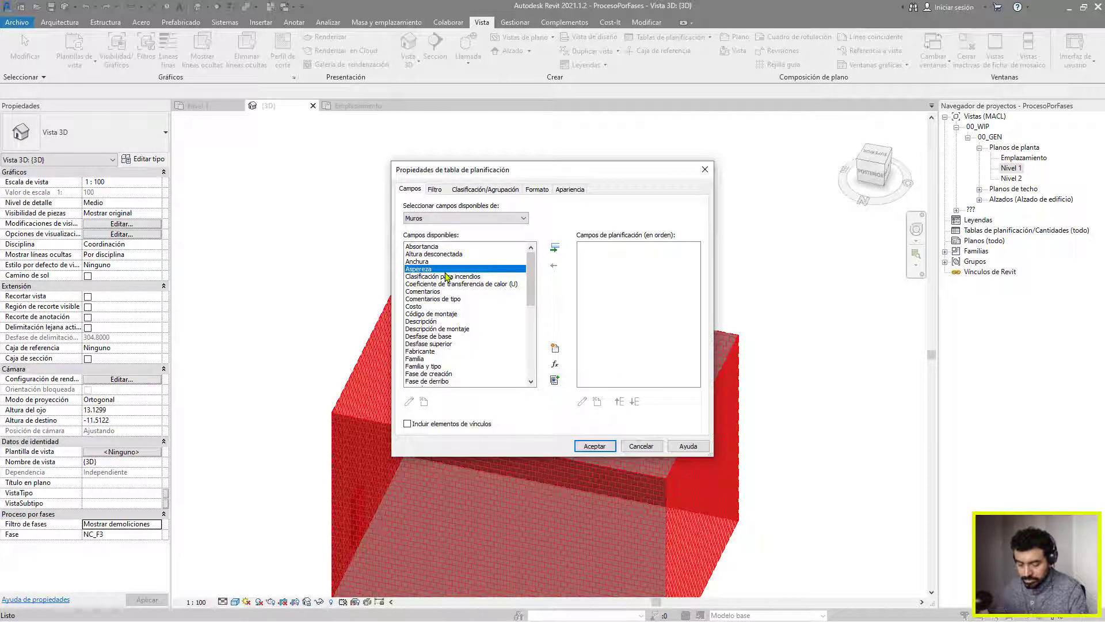
pyautogui.press('m')
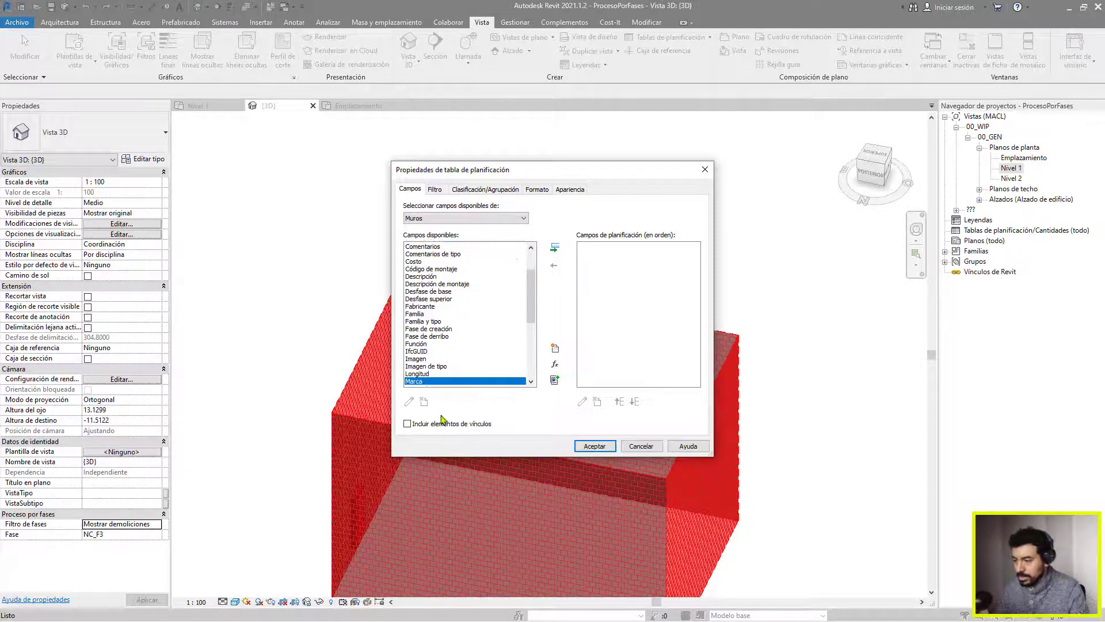
pyautogui.click(438, 367)
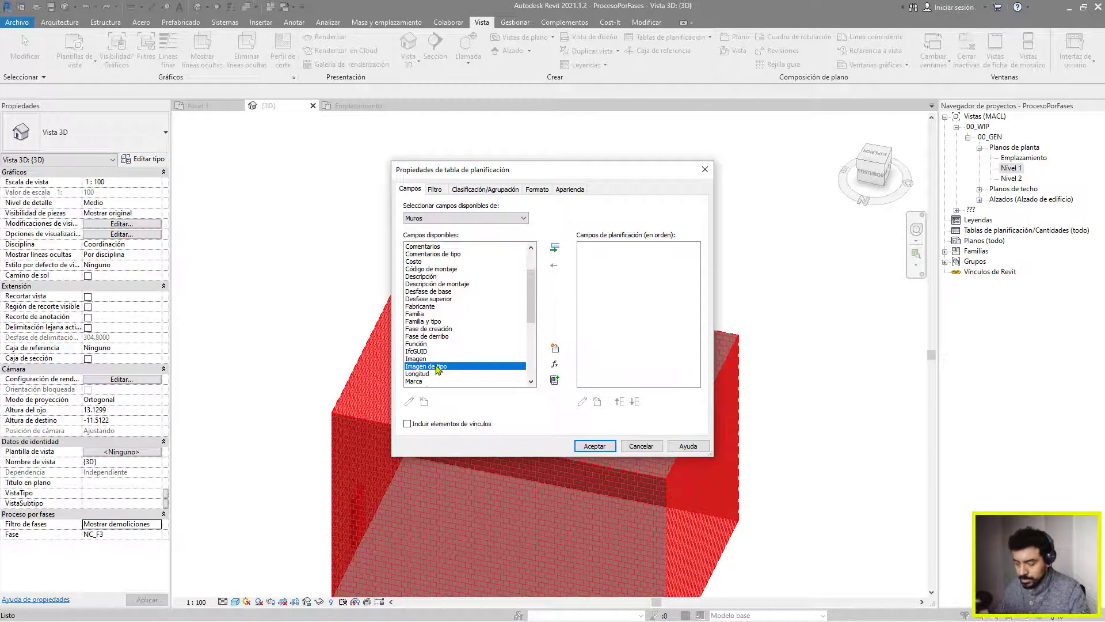
pyautogui.doubleClick(426, 382)
pyautogui.click(437, 337)
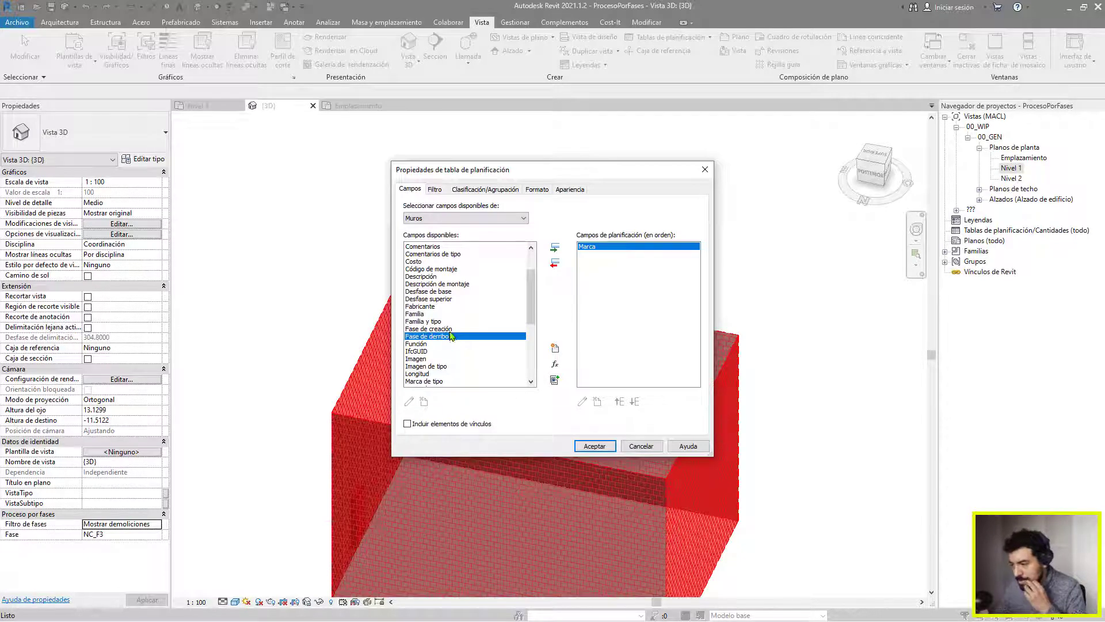
pyautogui.doubleClick(444, 322)
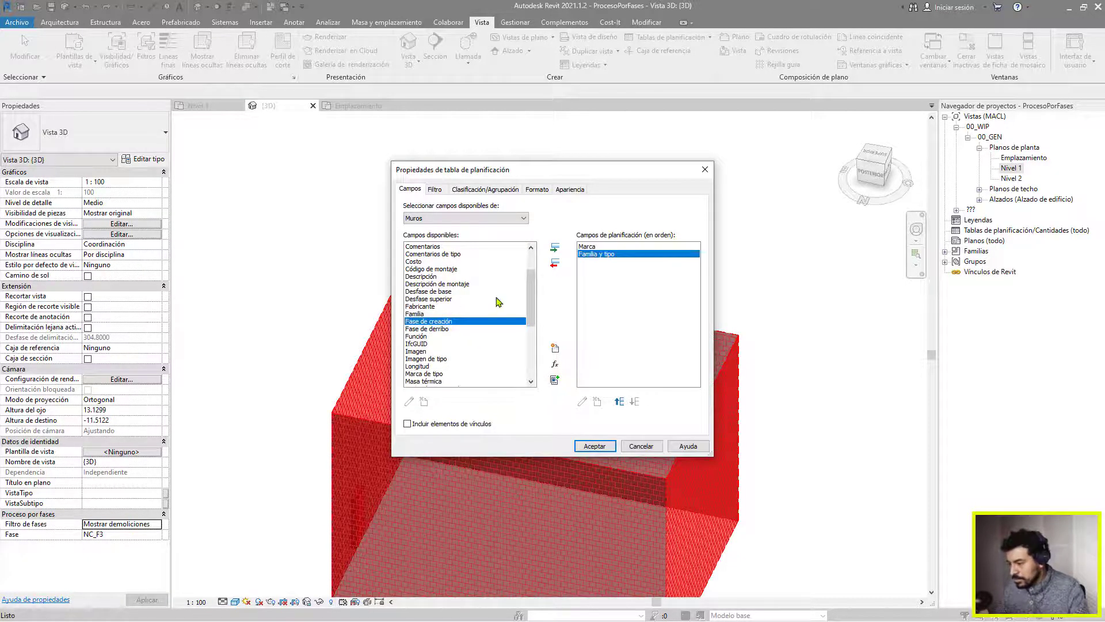
pyautogui.scroll(-6, 502, 335)
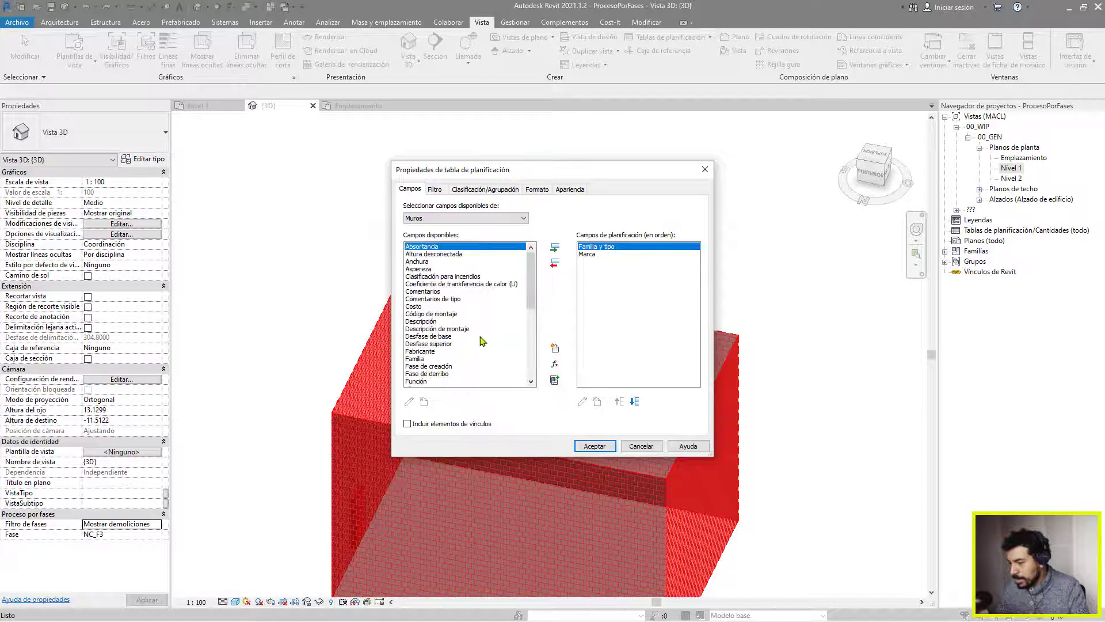
pyautogui.doubleClick(424, 381)
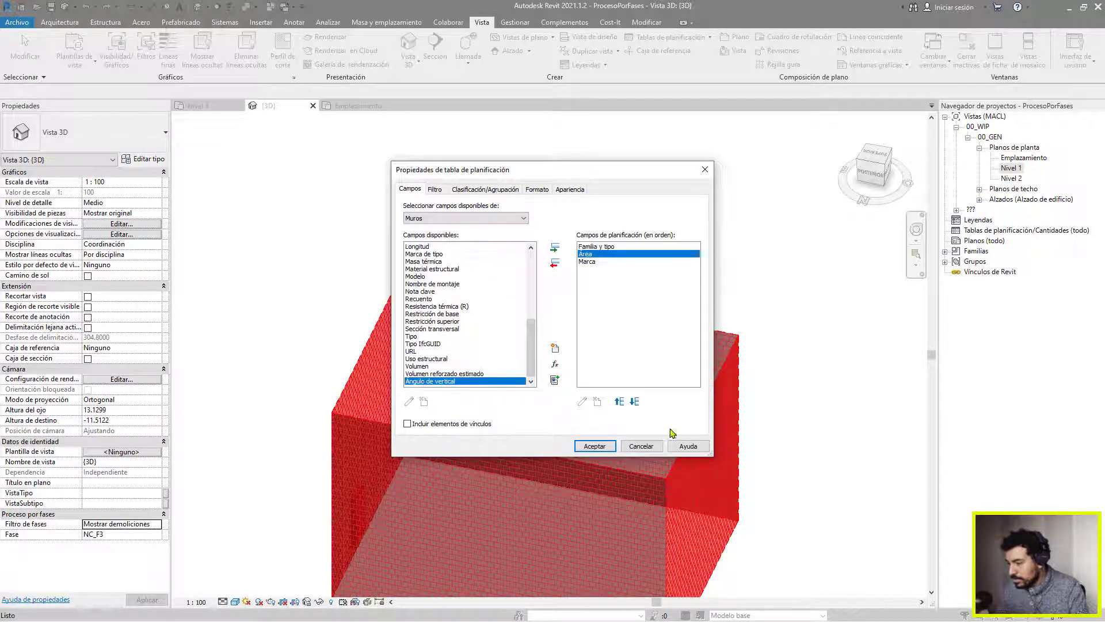
pyautogui.click(634, 405)
# Add Fase de creación and Fase de derribo as the last schedule fields and generate the wall schedule
pyautogui.click(436, 254)
pyautogui.press('f')
pyautogui.press('f')
pyautogui.press('f')
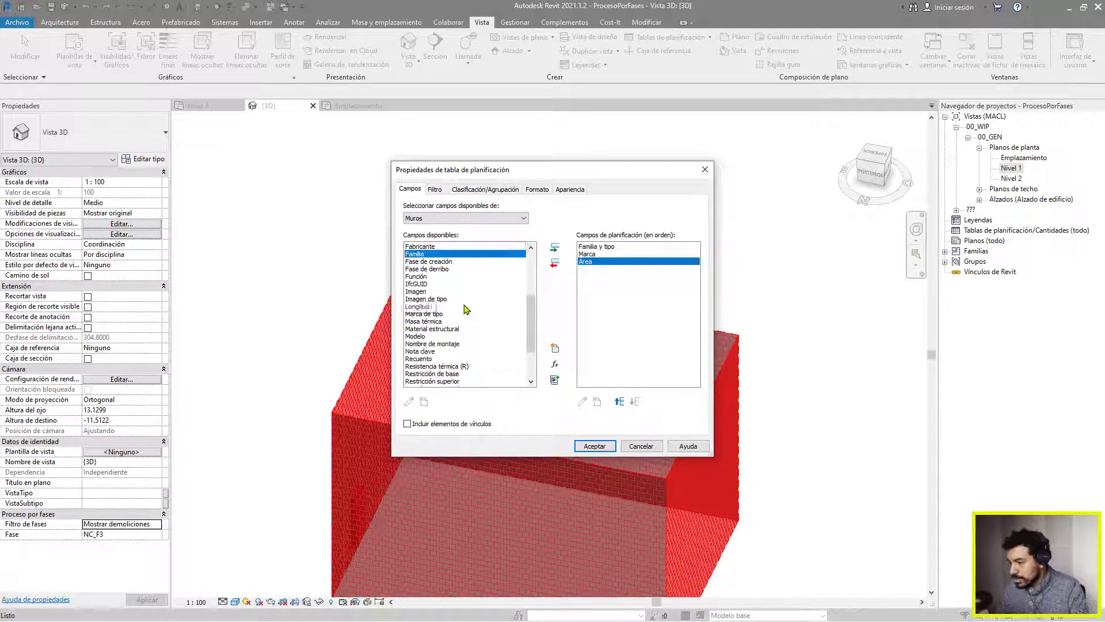
pyautogui.doubleClick(452, 263)
pyautogui.doubleClick(453, 264)
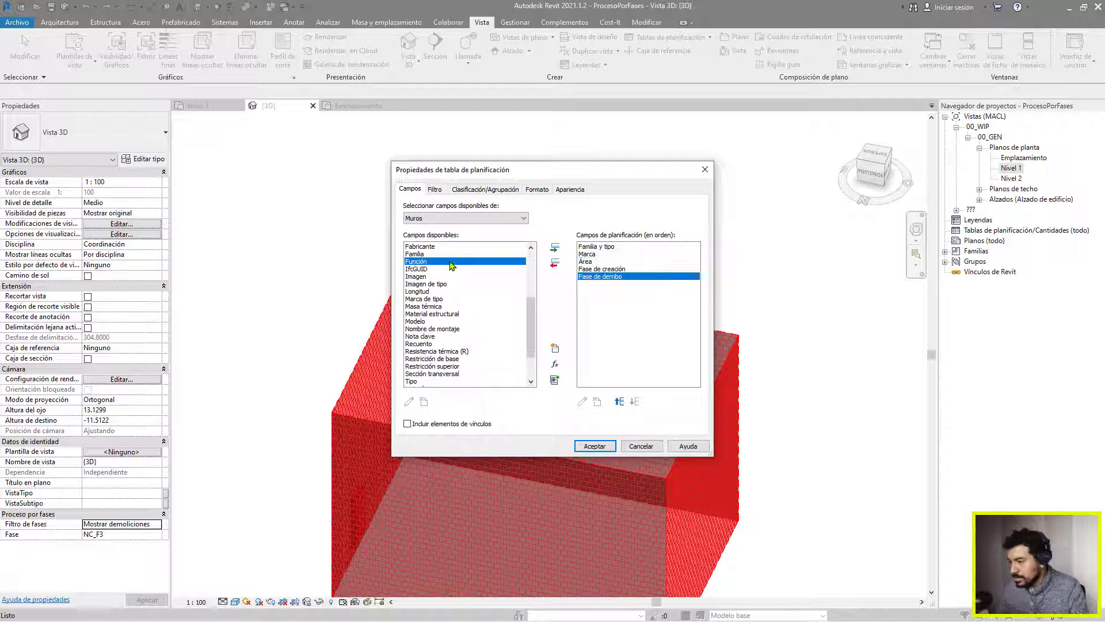
pyautogui.click(595, 446)
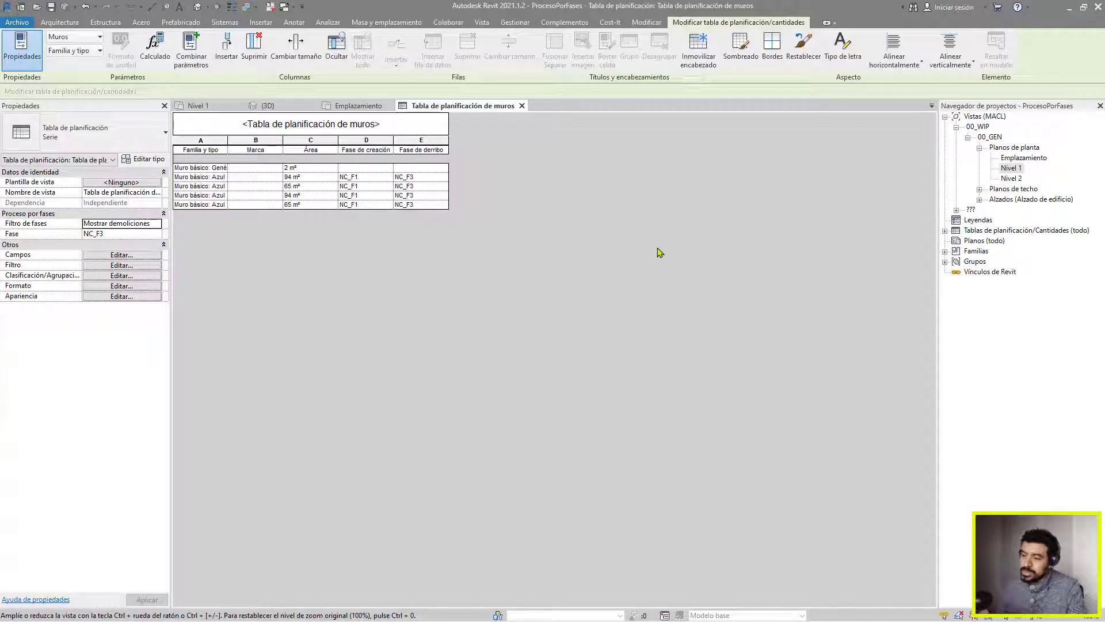
# Widen the schedule's Familia y tipo column so the full wall type names fit
pyautogui.moveTo(227, 139); pyautogui.dragTo(280, 140)
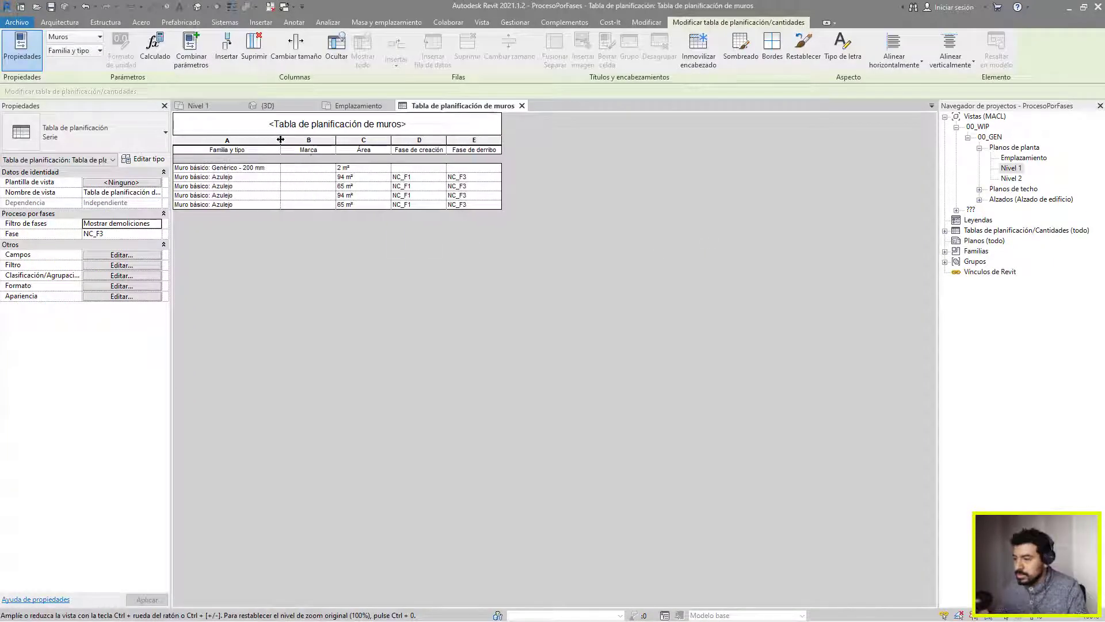
pyautogui.click(156, 255)
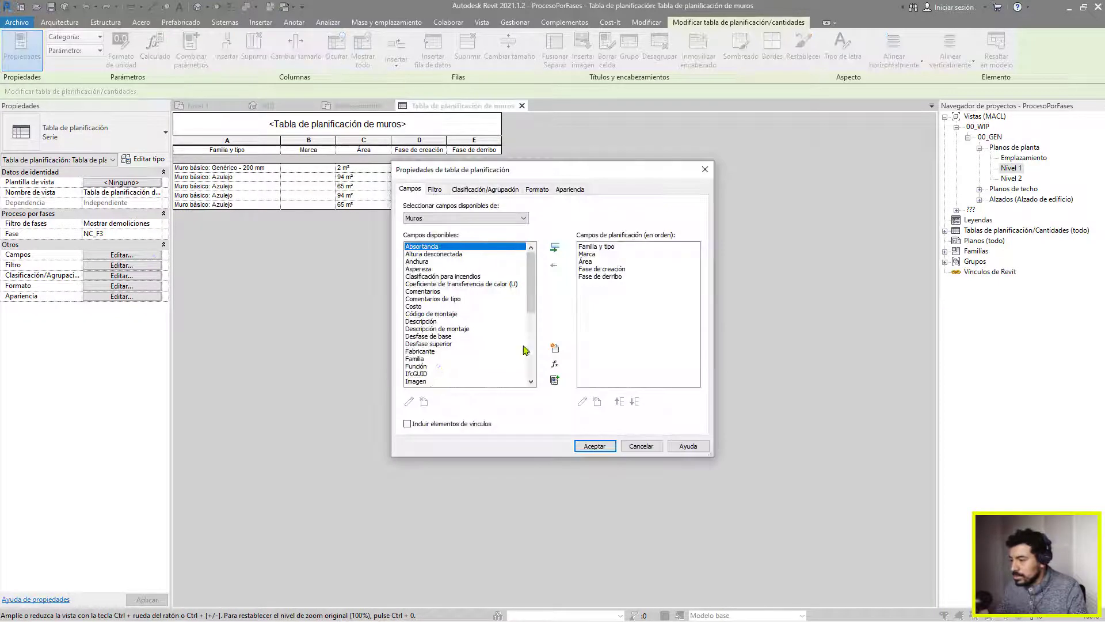
pyautogui.press('Escape')
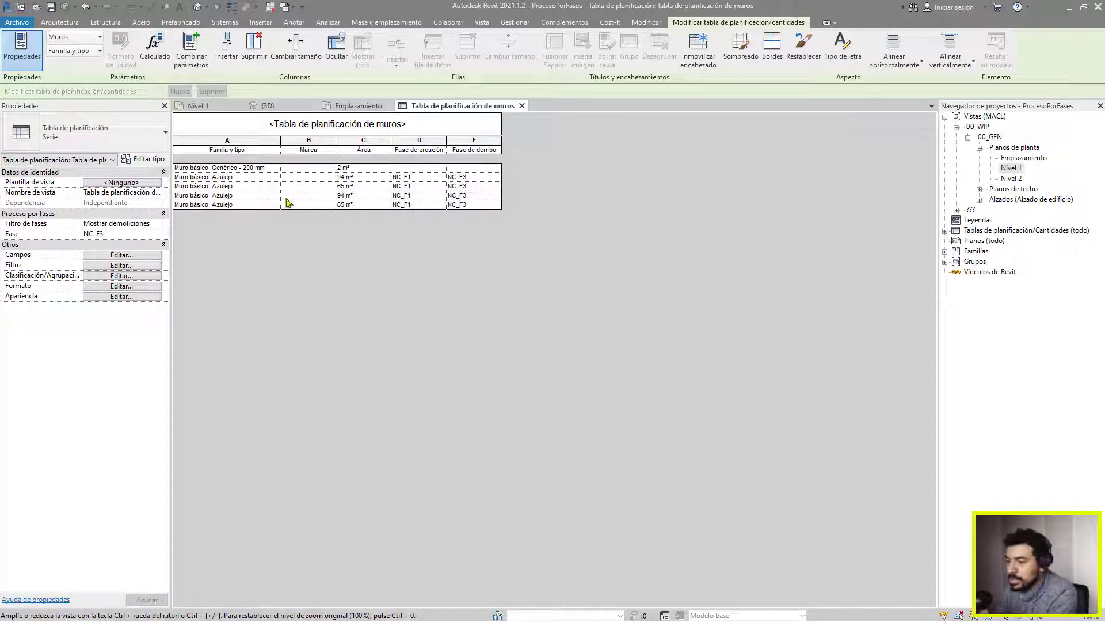
# Select the Genérico - 200 mm wall in the schedule and switch to the Nivel 1 floor plan to locate it
pyautogui.click(207, 168)
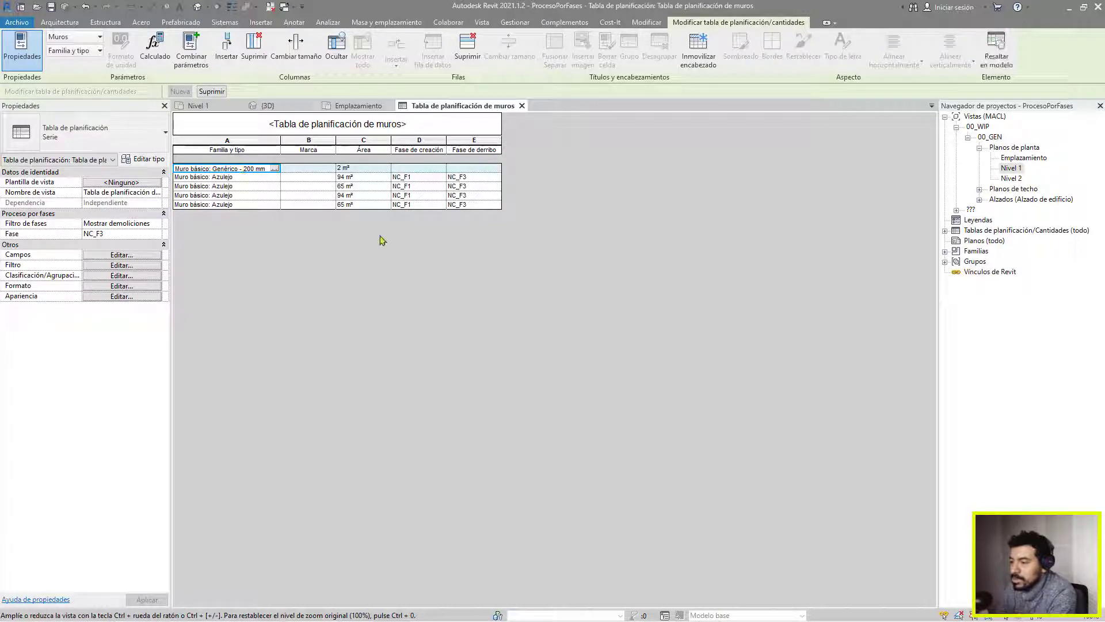
pyautogui.click(418, 169)
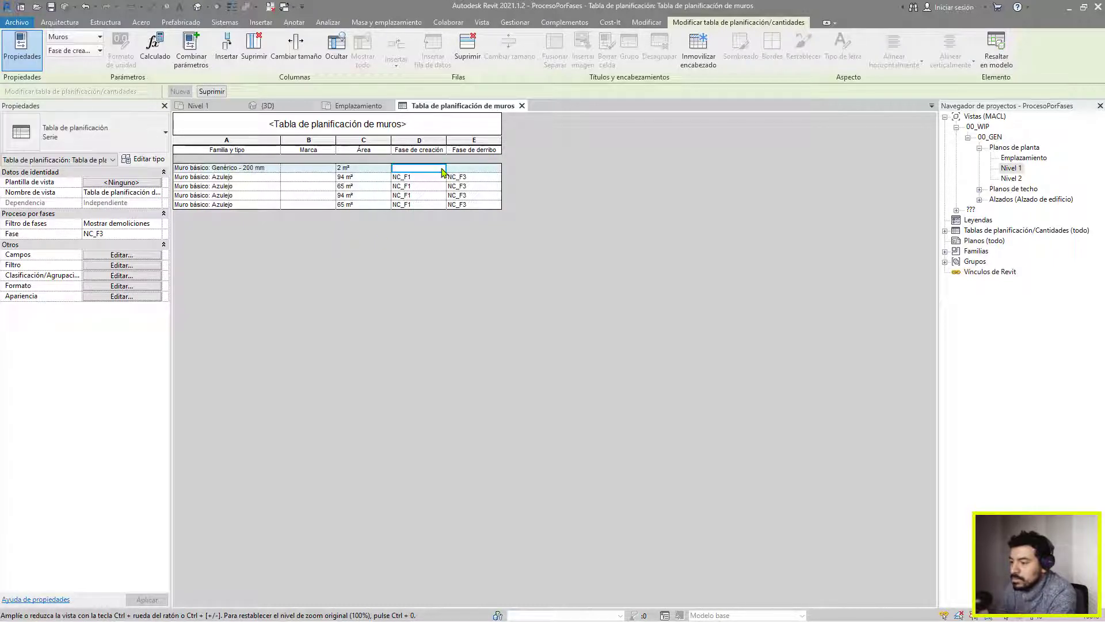
pyautogui.click(262, 168)
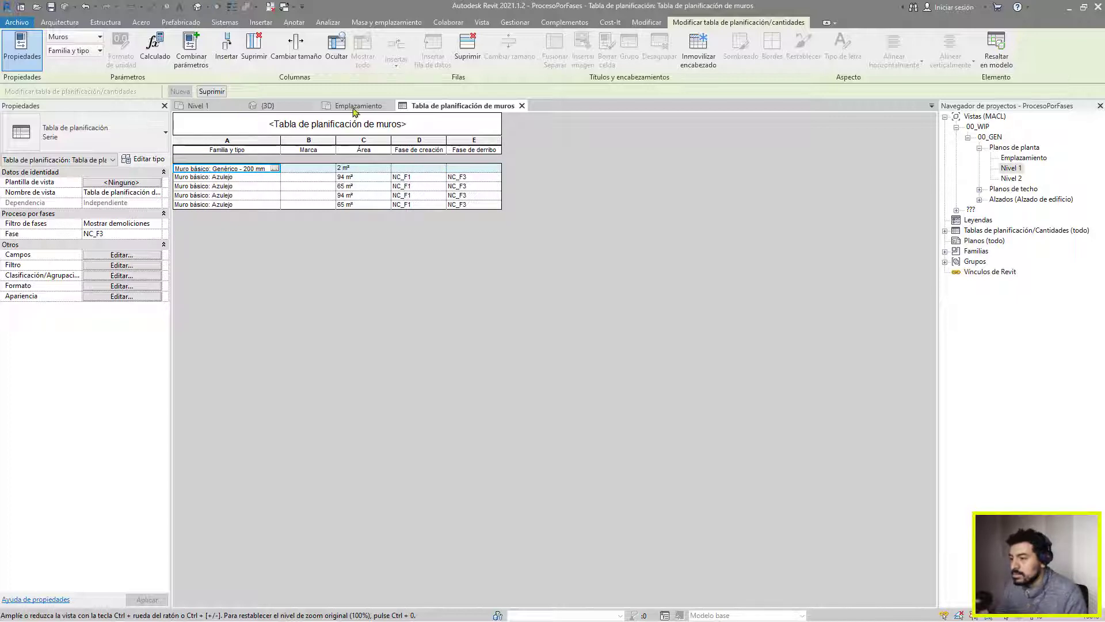
pyautogui.click(233, 105)
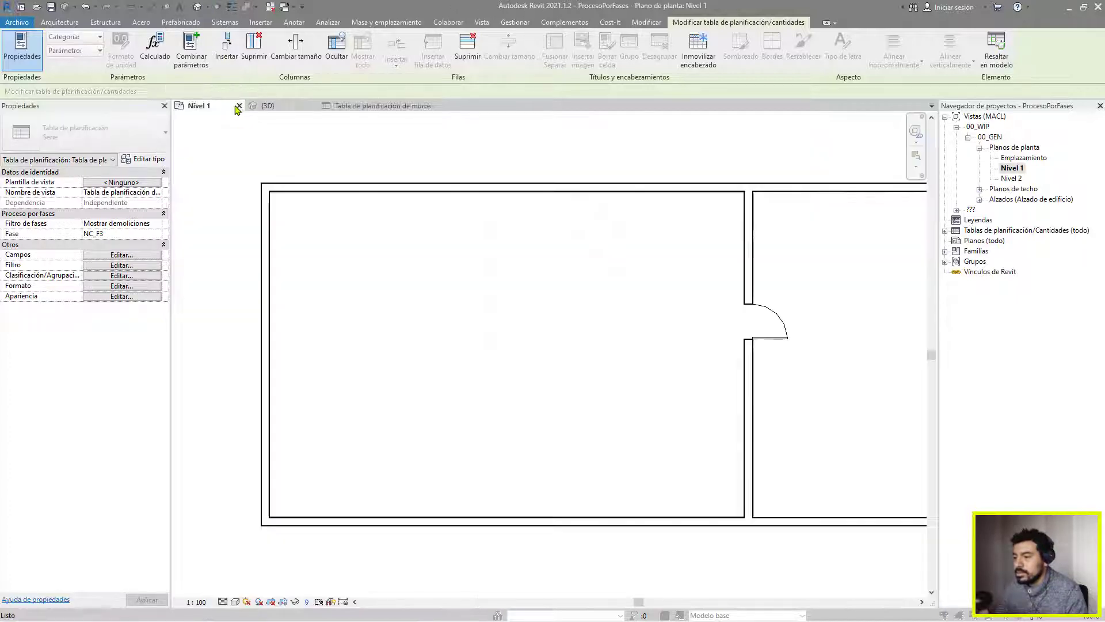
pyautogui.press('Escape')
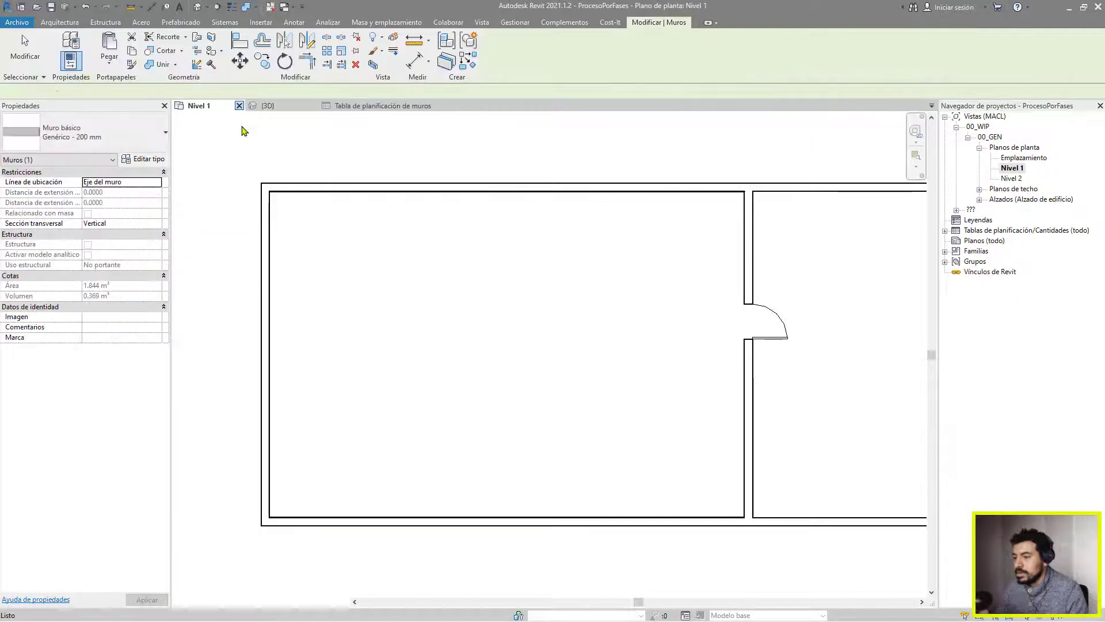
# Close the Nivel 1 floor plan, tile the 3D view beside the wall schedule and fit both views to their windows
pyautogui.click(238, 105)
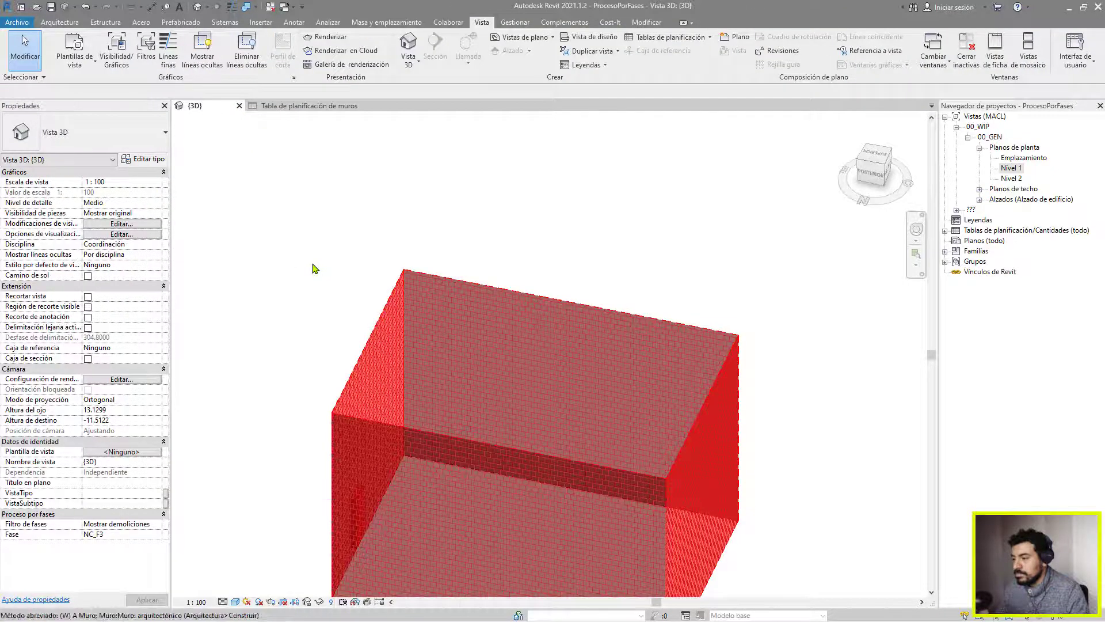
pyautogui.press('w')
pyautogui.press('t')
pyautogui.press('z')
pyautogui.press('a')
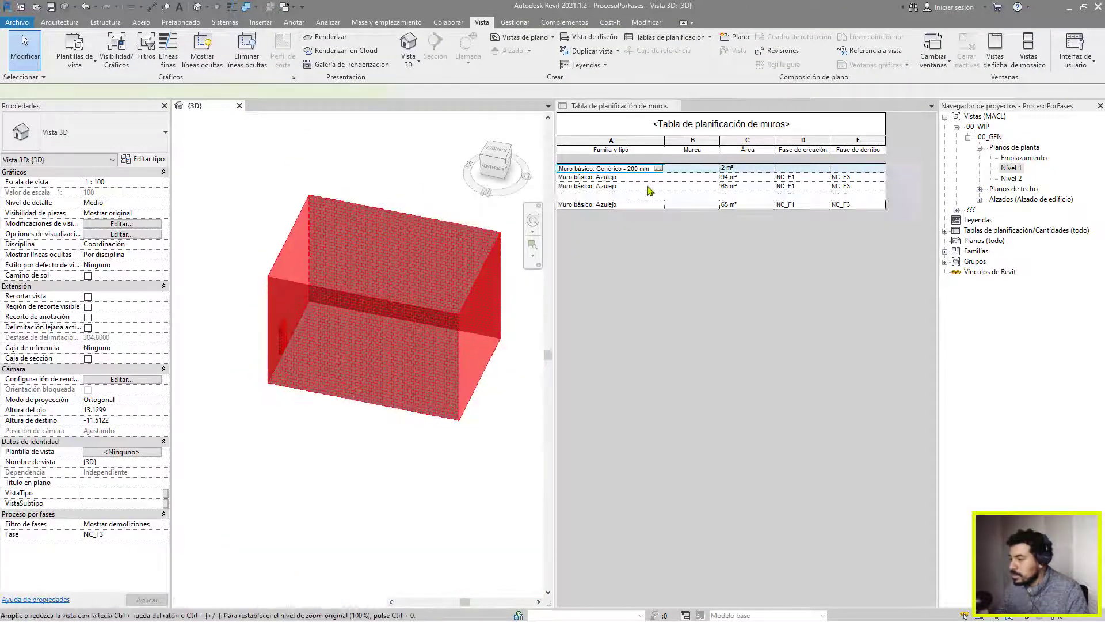
# Select the Azulejo wall rows in the schedule one by one to locate each wall in the 3D view
pyautogui.click(643, 177)
pyautogui.click(624, 195)
pyautogui.click(624, 187)
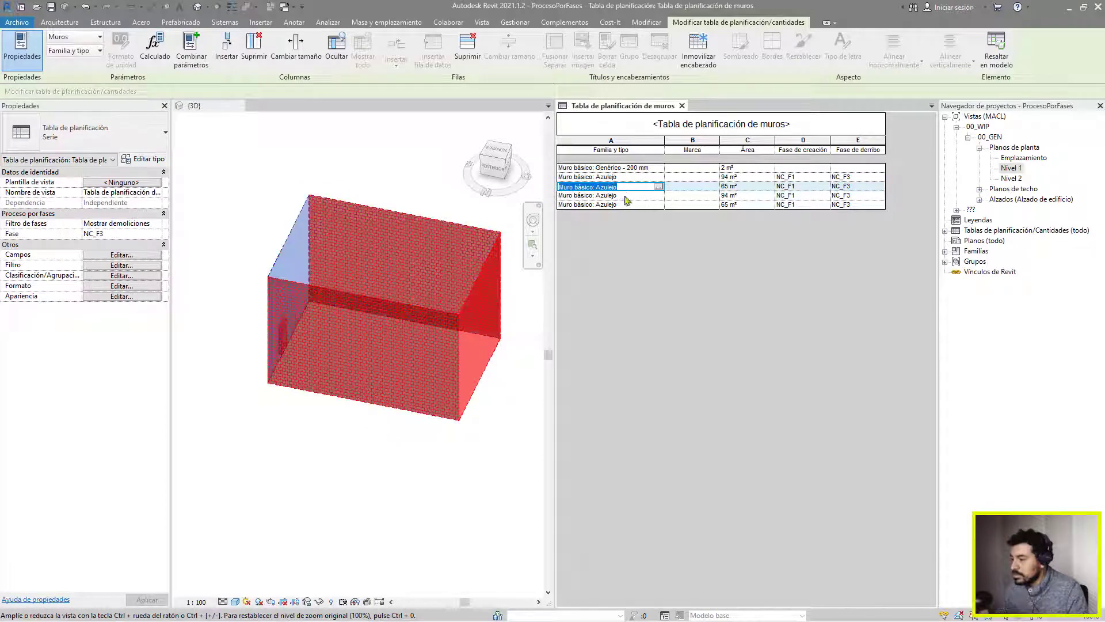
pyautogui.click(627, 205)
pyautogui.click(633, 187)
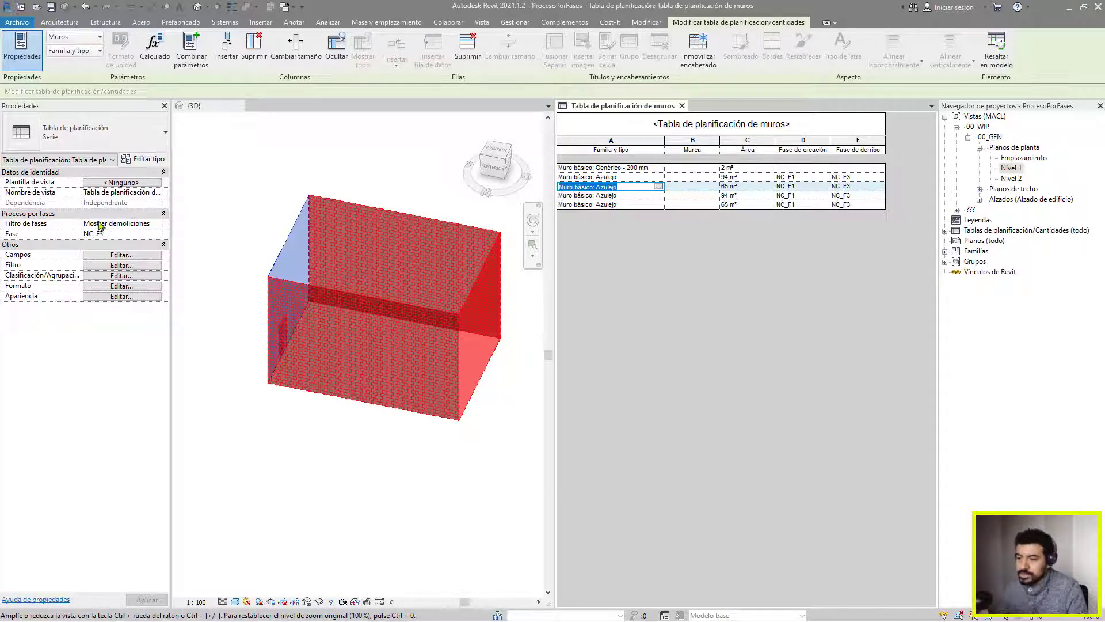
# Set the wall schedule's phase filter to Mostrar nuevo
pyautogui.click(158, 224)
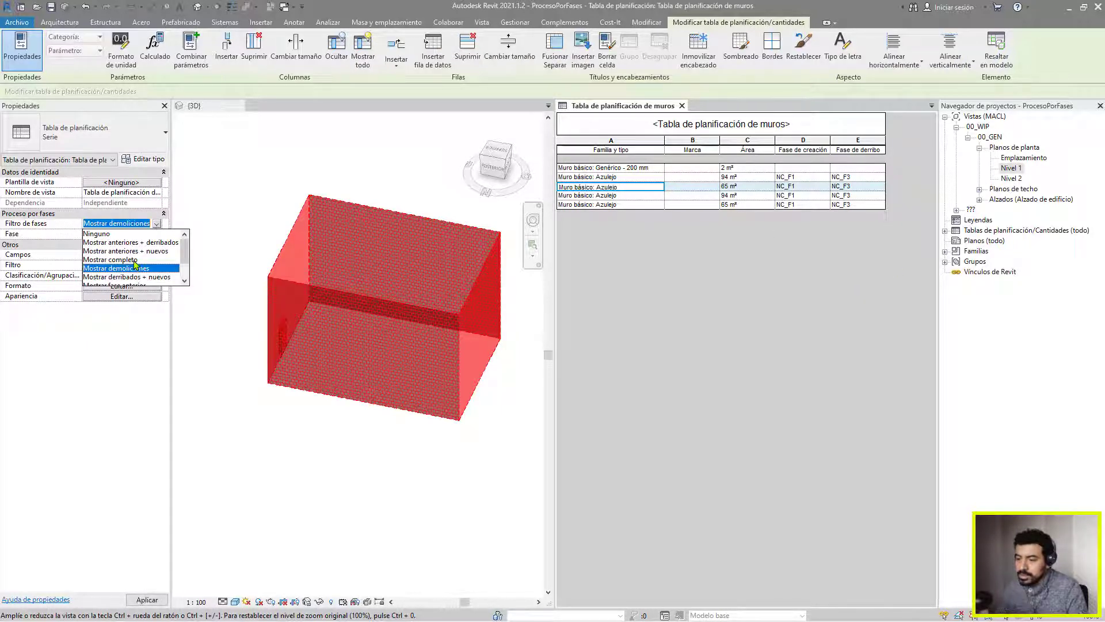
pyautogui.scroll(-1, 136, 266)
pyautogui.click(115, 268)
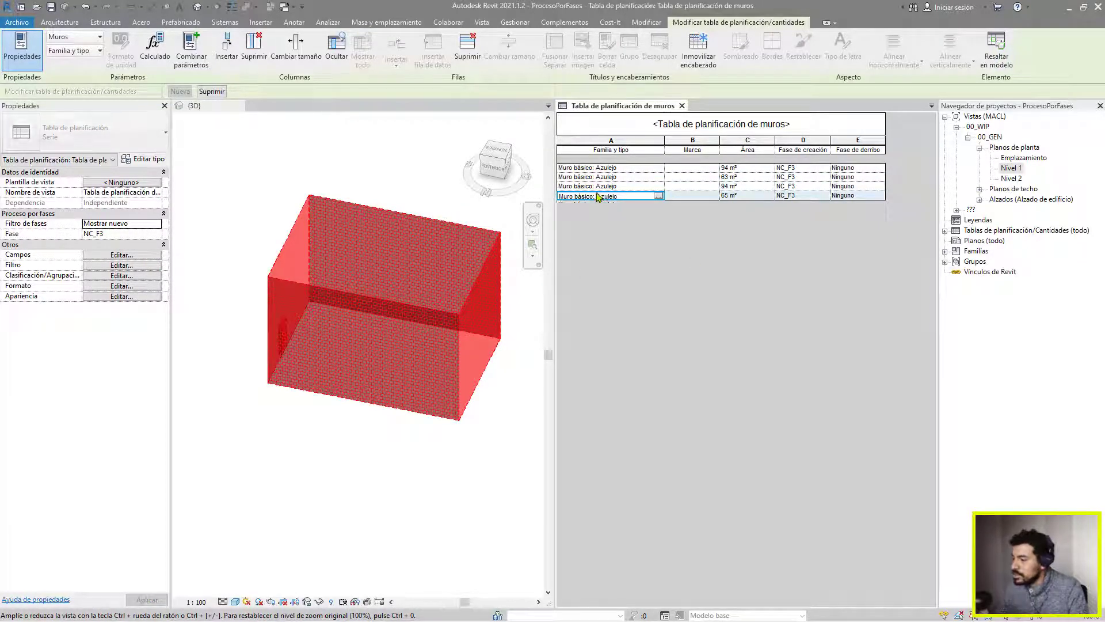
# Select the first Azulejo row, examine that wall's properties from the 3D view, and clear the selection
pyautogui.click(590, 168)
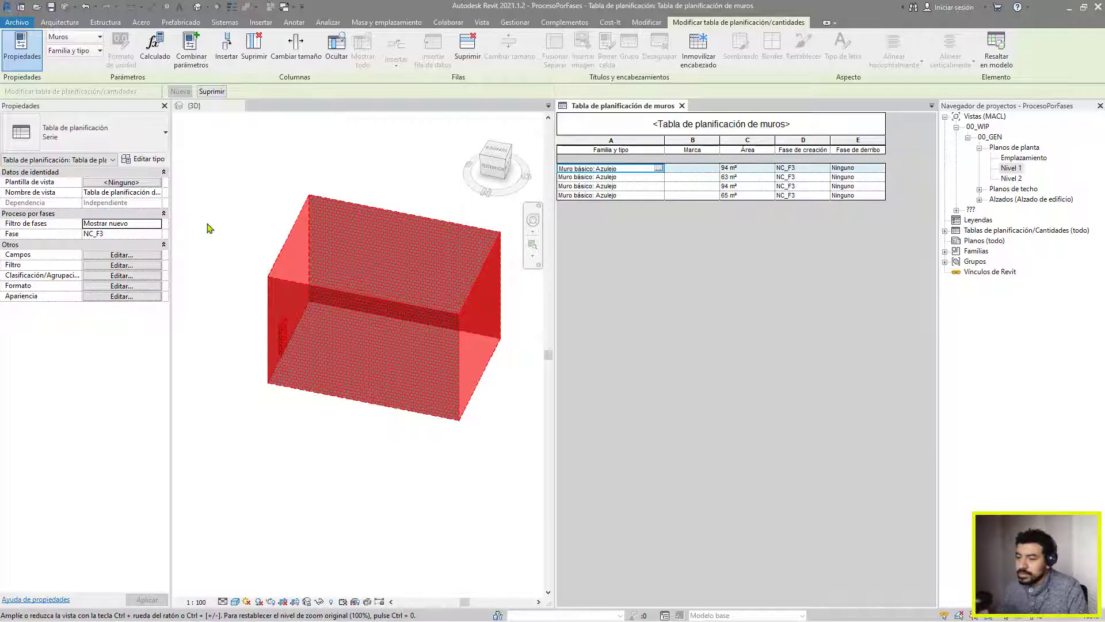
pyautogui.click(273, 167)
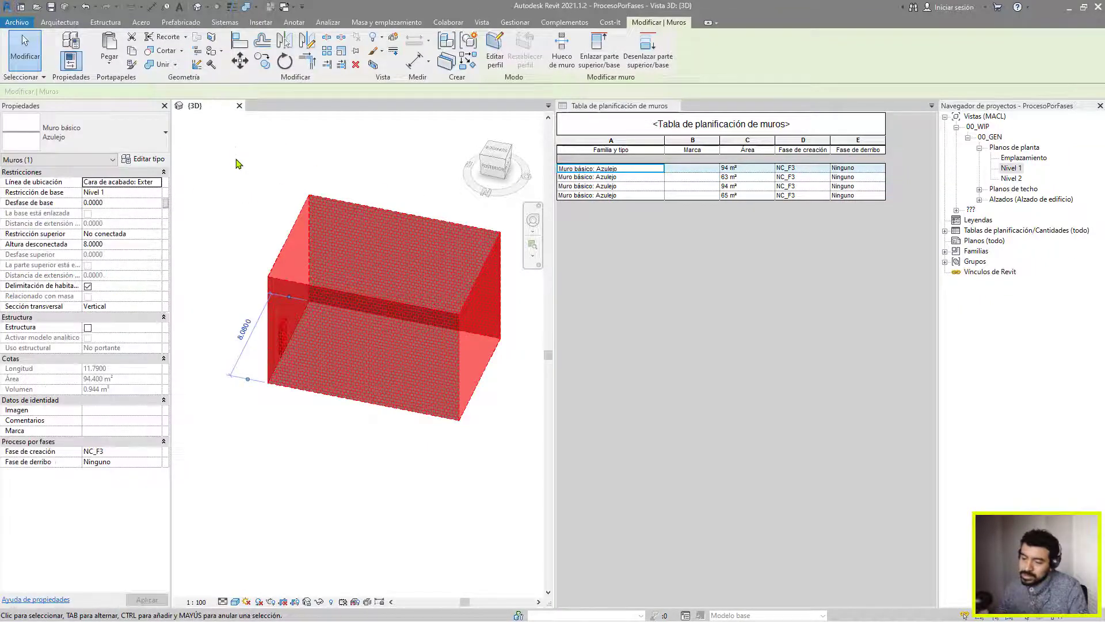
pyautogui.click(252, 494)
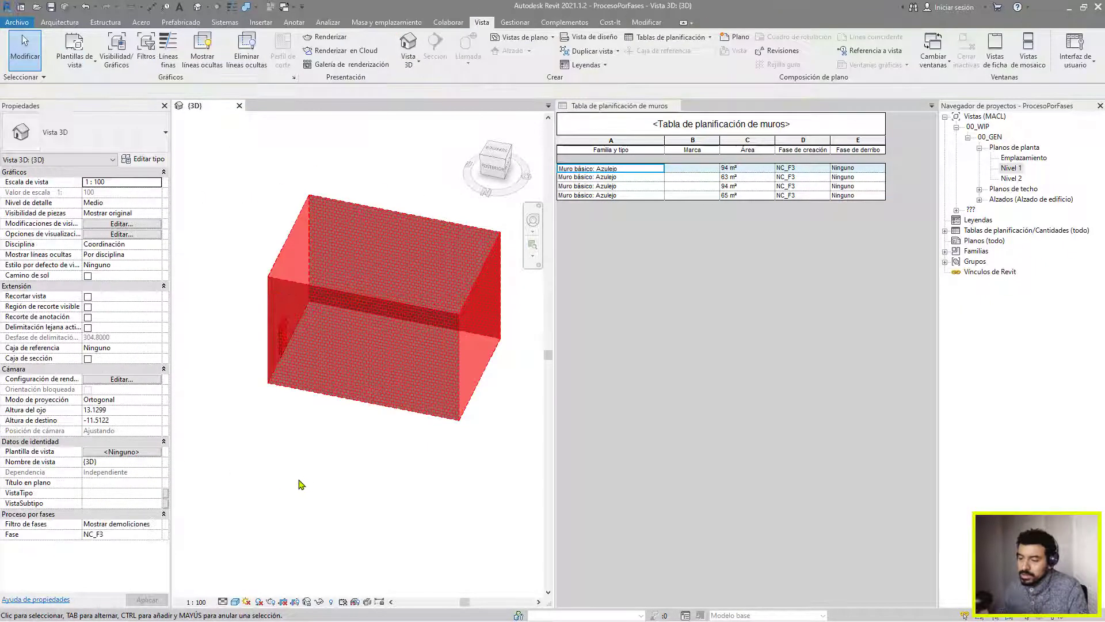
# Set the 3D view's phase filter to Mostrar nuevo and examine the new walls and door
pyautogui.click(155, 524)
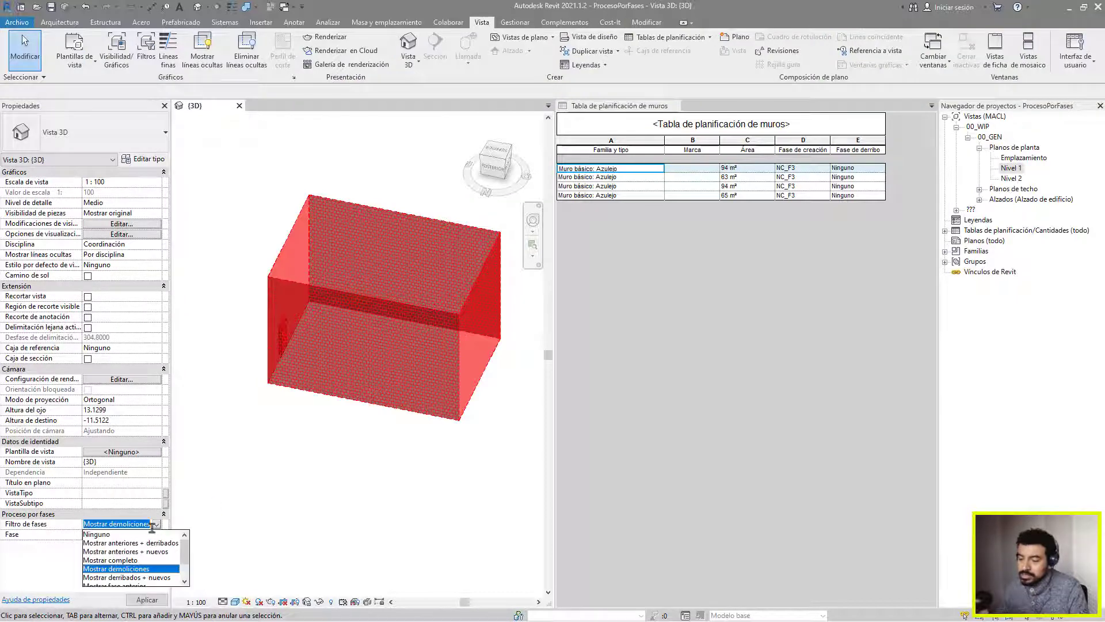
pyautogui.click(118, 569)
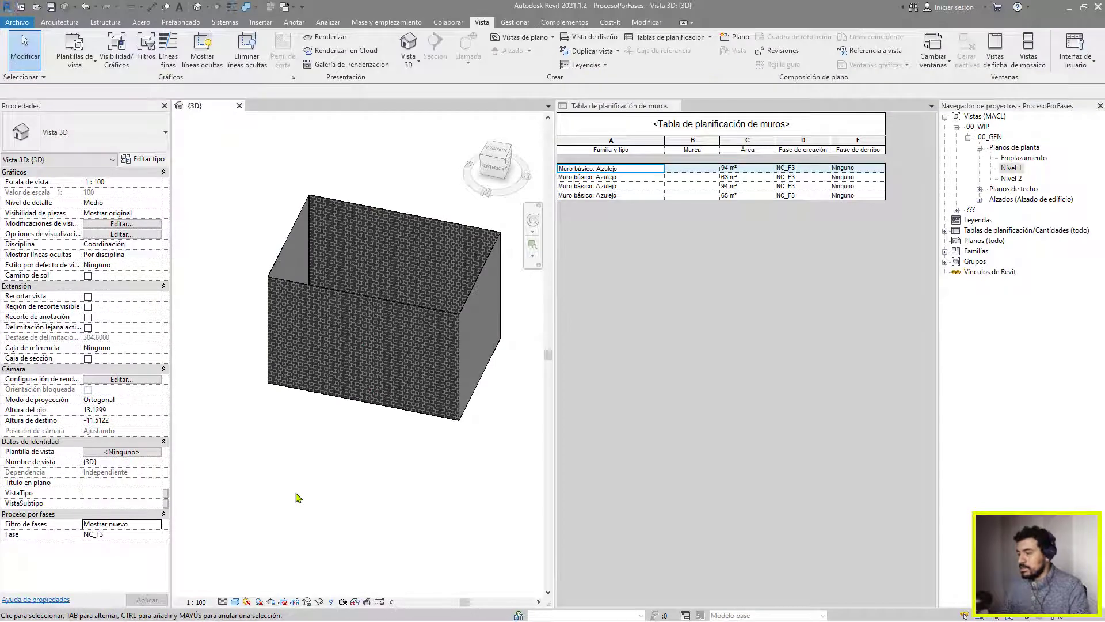
pyautogui.moveTo(288, 394)
pyautogui.keyDown('shift'); pyautogui.mouseDown(button='middle')
pyautogui.moveTo(291, 279)
pyautogui.moveTo(364, 240)
pyautogui.moveTo(277, 380)
pyautogui.mouseUp(button='middle'); pyautogui.keyUp('shift')
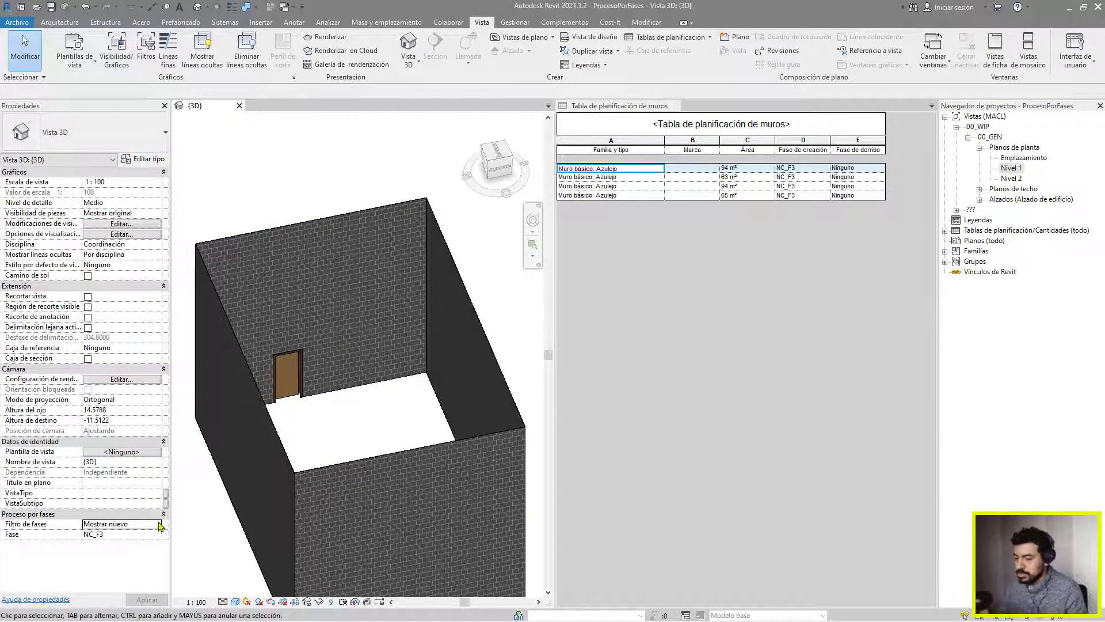
# Set the 3D view's phase filter back to Mostrar demoliciones
pyautogui.click(156, 525)
pyautogui.click(140, 553)
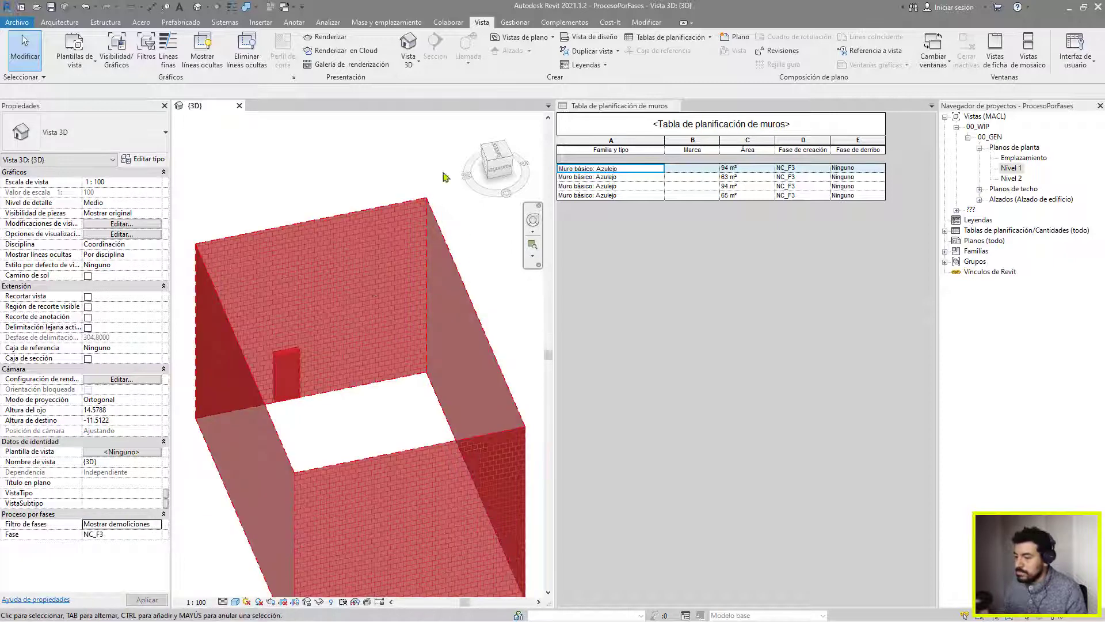
pyautogui.scroll(-3, 383, 192)
pyautogui.keyDown('shift'); pyautogui.moveTo(383, 193); pyautogui.dragTo(385, 199, button='middle'); pyautogui.keyUp('shift')
# Rename the wall schedule as Muros Nuevos F3 through its title
pyautogui.click(767, 248)
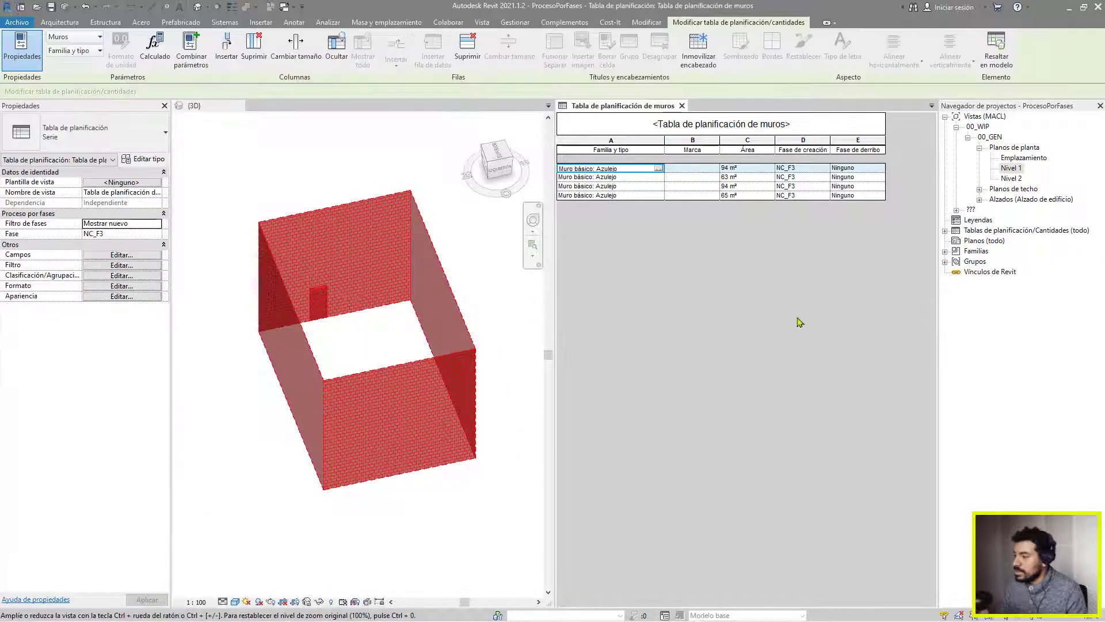
pyautogui.click(944, 231)
pyautogui.click(978, 240)
pyautogui.doubleClick(833, 124)
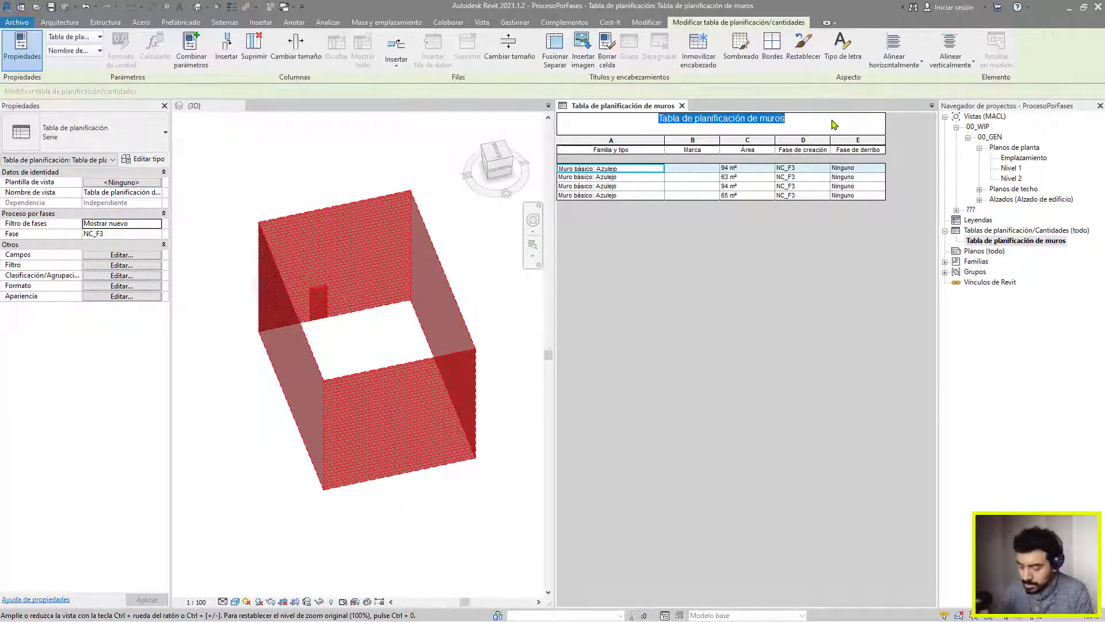
pyautogui.write('Muros Nuevo')
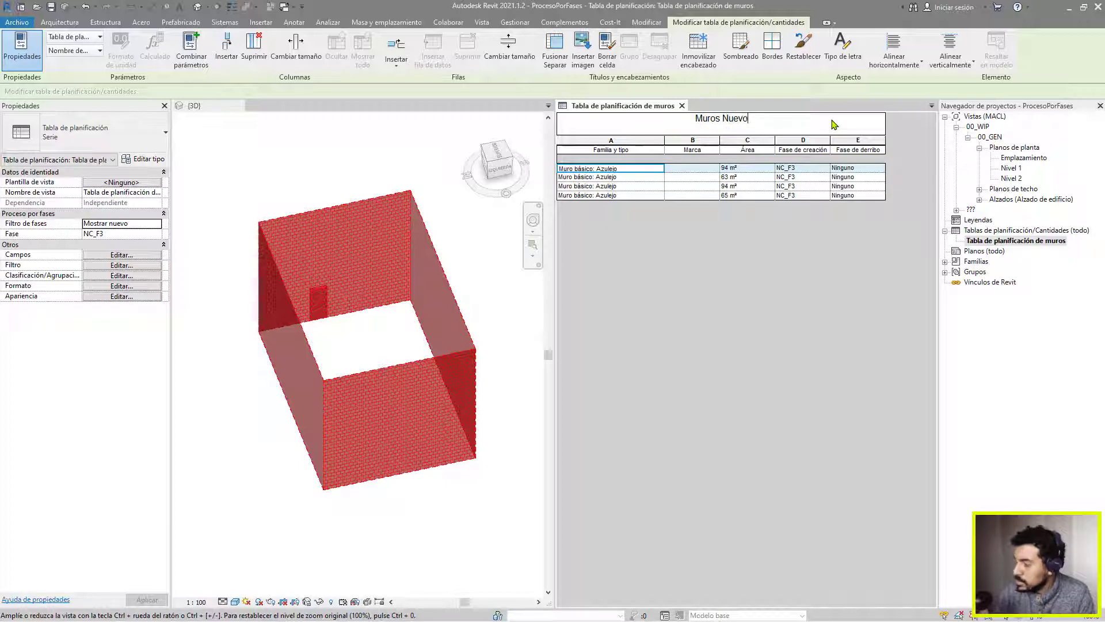
pyautogui.write('s F3')
pyautogui.press('Return')
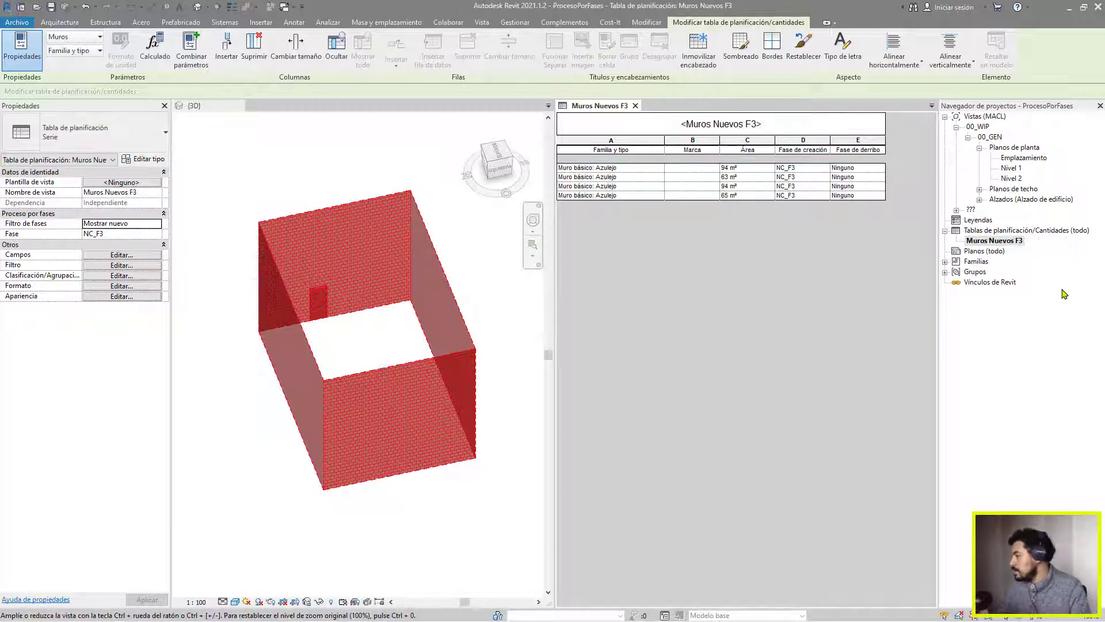
# Duplicate the Muros Nuevos F3 schedule and place the copy in a floating window below the original
pyautogui.rightClick(994, 240)
pyautogui.moveTo(960, 304)
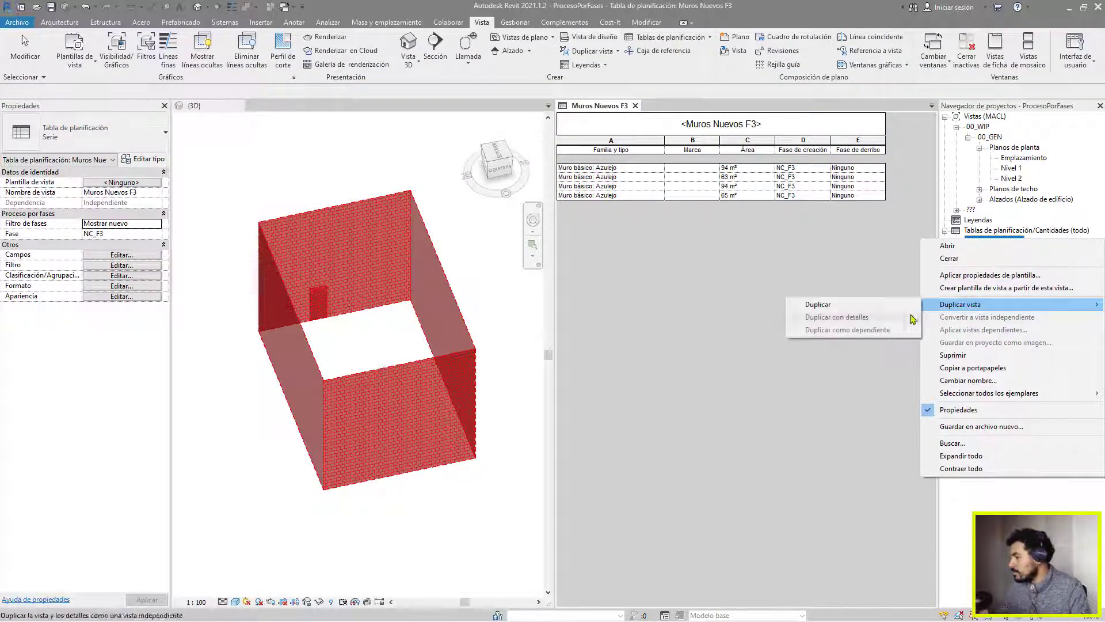
pyautogui.click(898, 305)
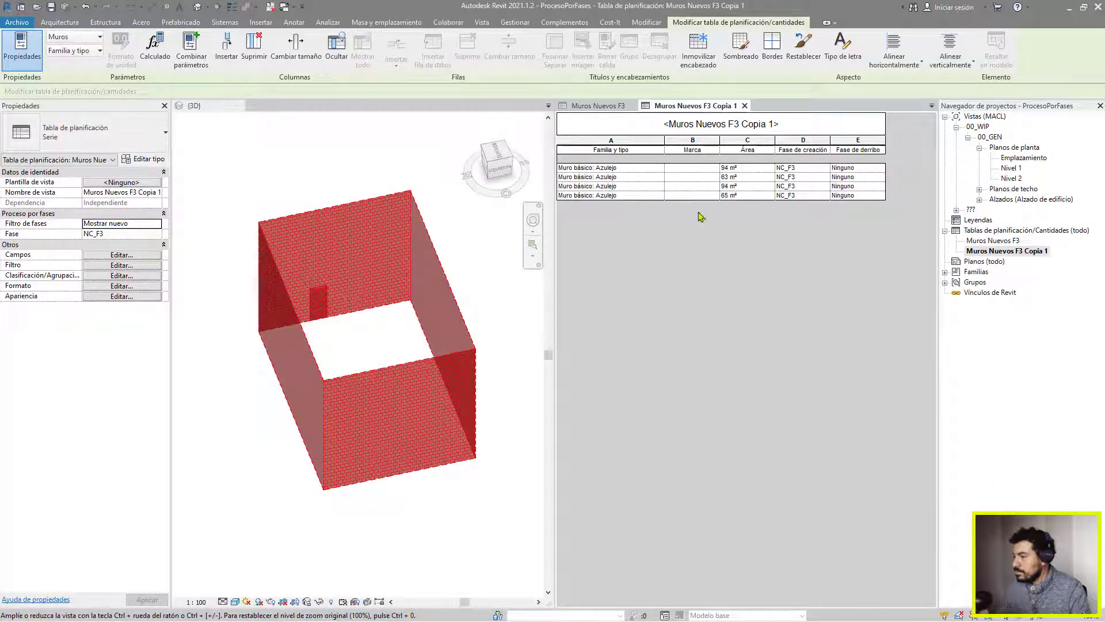
pyautogui.moveTo(693, 110); pyautogui.dragTo(572, 264)
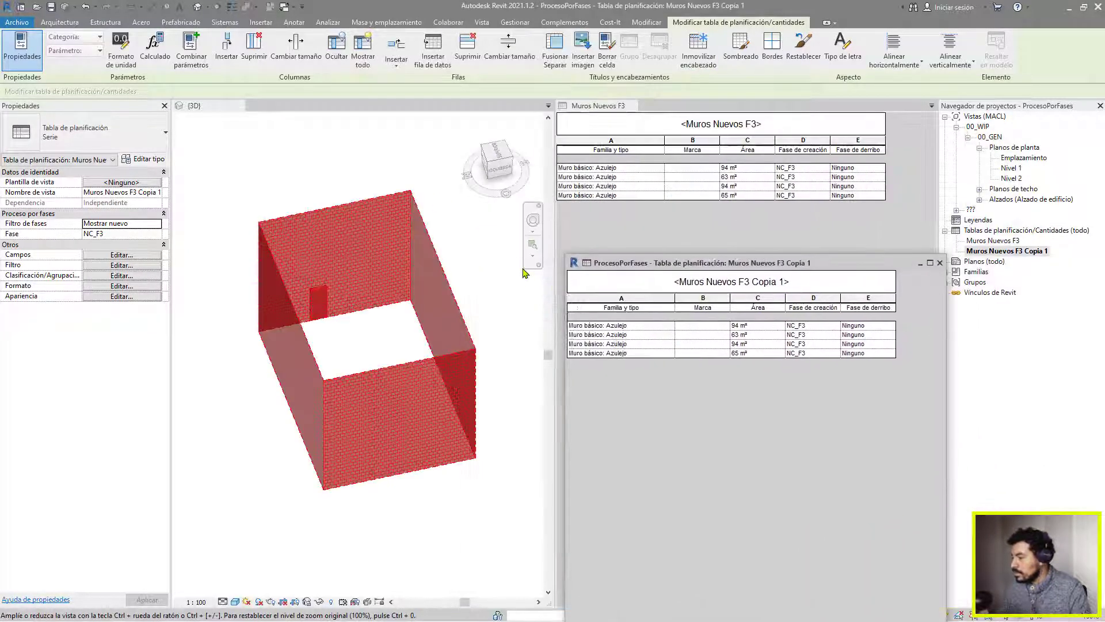
pyautogui.moveTo(747, 267); pyautogui.dragTo(734, 320)
# Rename the duplicated schedule as Muros demolidos F3
pyautogui.click(1027, 252)
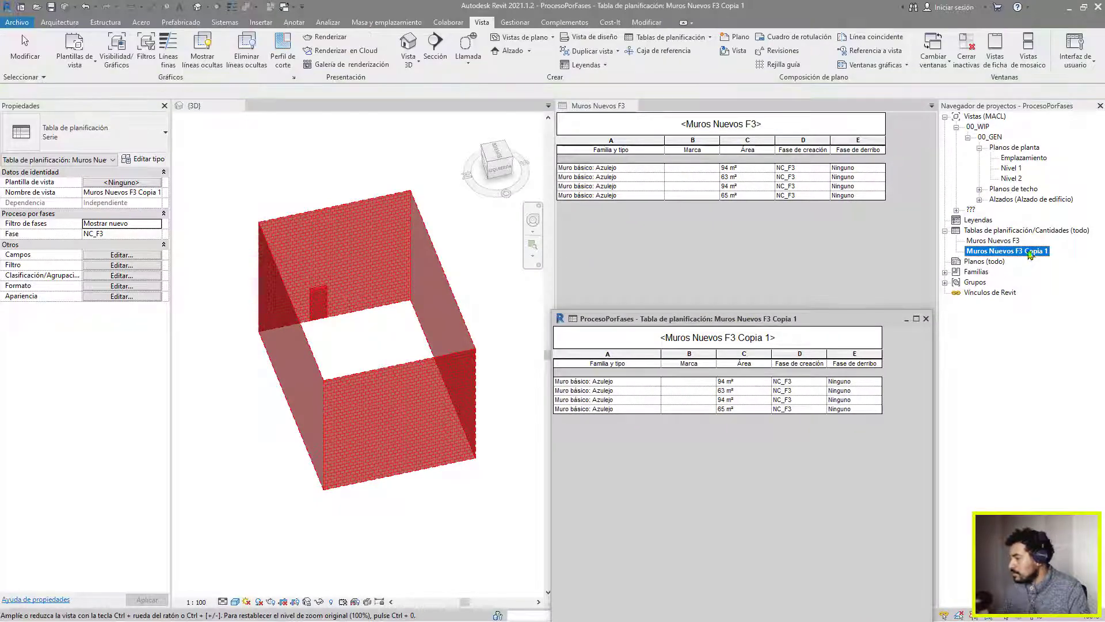
pyautogui.click(774, 343)
pyautogui.moveTo(782, 335); pyautogui.dragTo(541, 329)
pyautogui.write('Muros demolico')
pyautogui.press('BackSpace')
pyautogui.press('BackSpace')
pyautogui.write('dos F3')
pyautogui.press('Return')
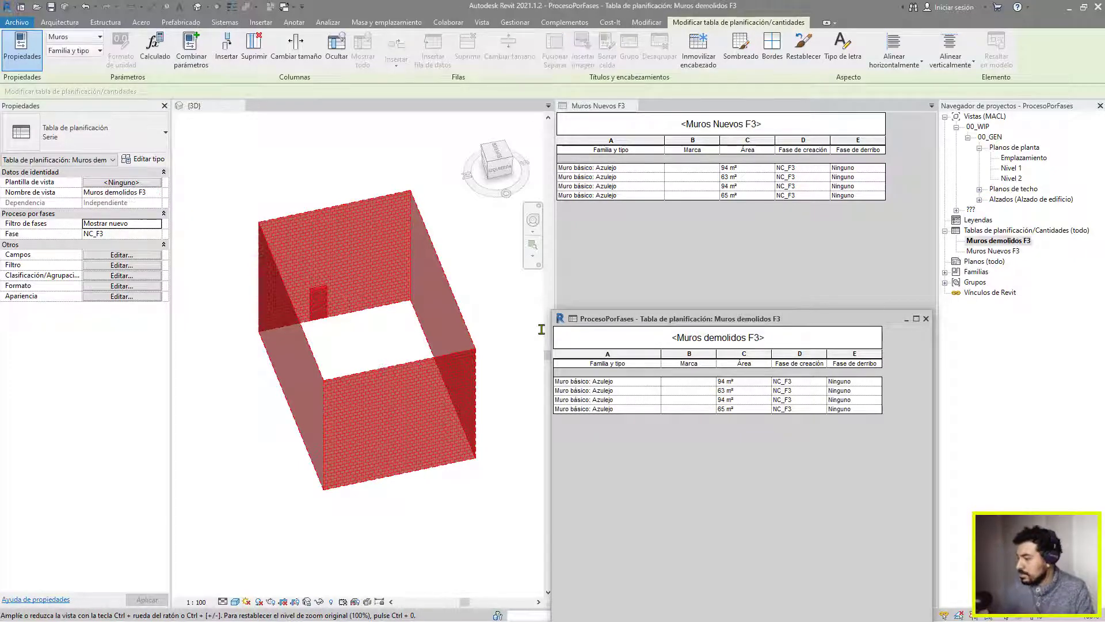
# Set the Muros demolidos F3 phase filter to Mostrar demoliciones and select its Genérico - 200 mm wall to locate it in 3D
pyautogui.click(158, 225)
pyautogui.click(143, 251)
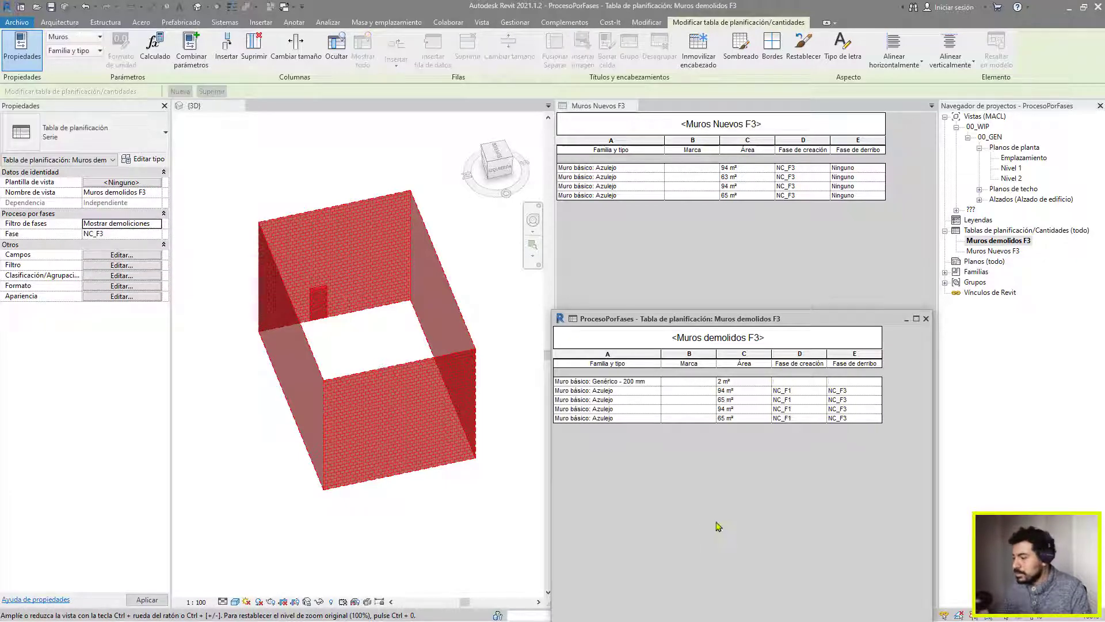
pyautogui.click(618, 381)
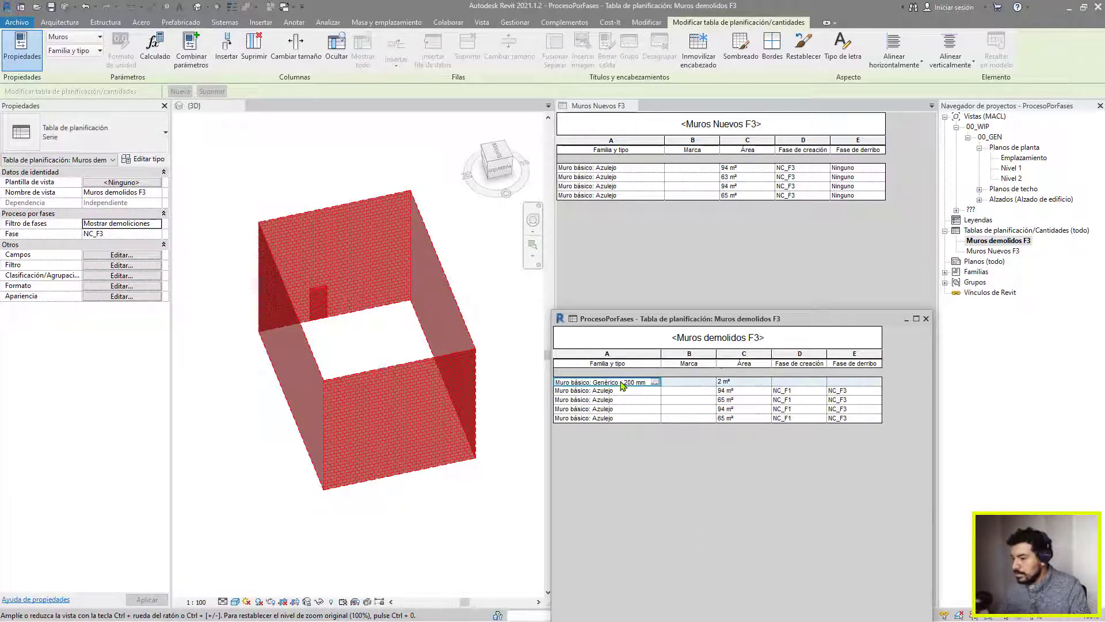
pyautogui.click(395, 169)
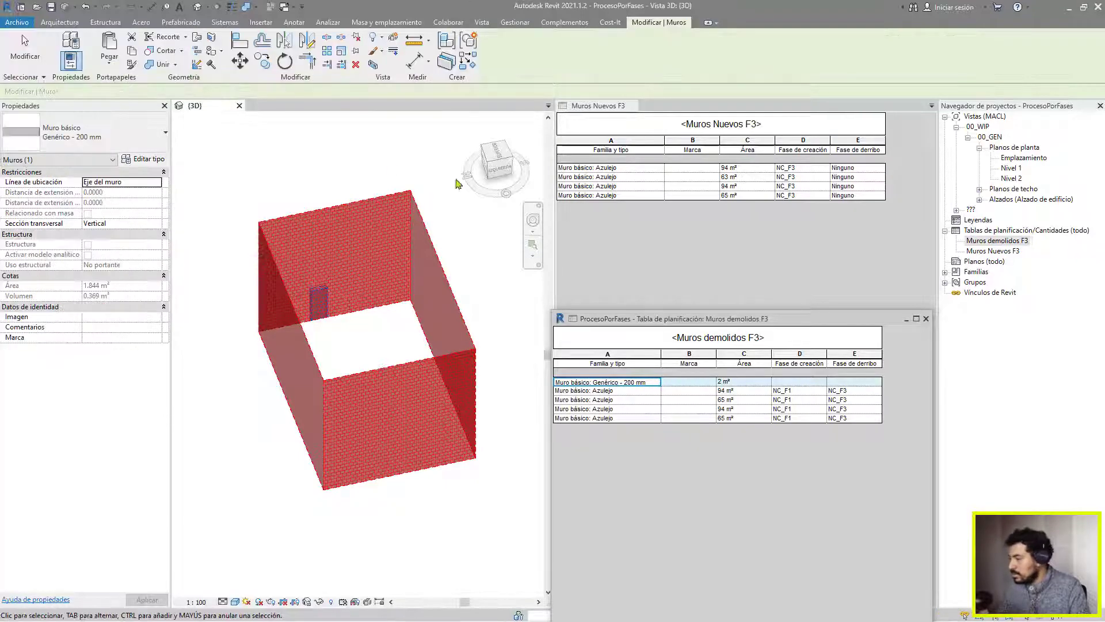
# Duplicate the {3D} view without detailing
pyautogui.click(956, 210)
pyautogui.click(967, 219)
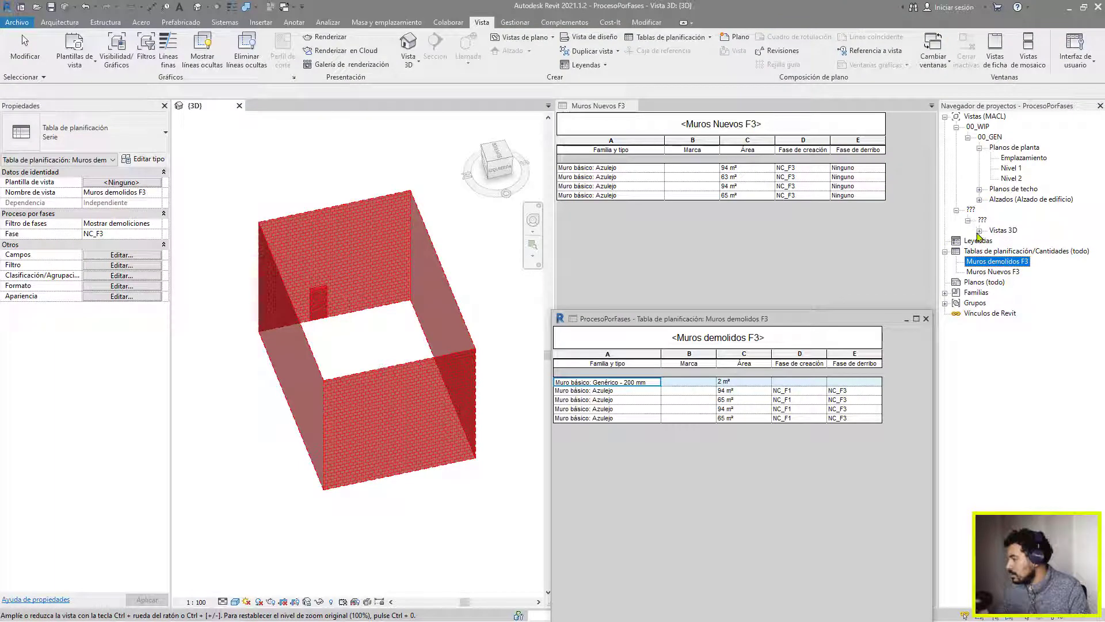
pyautogui.click(979, 230)
pyautogui.click(1007, 240)
pyautogui.rightClick(1008, 240)
pyautogui.moveTo(1018, 340)
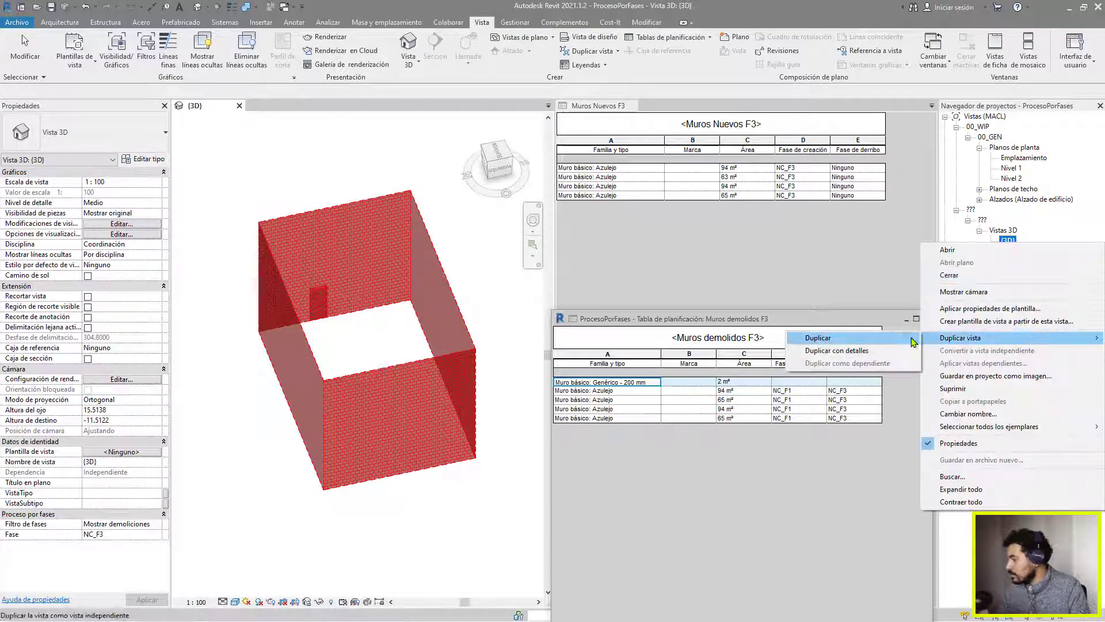
pyautogui.click(829, 338)
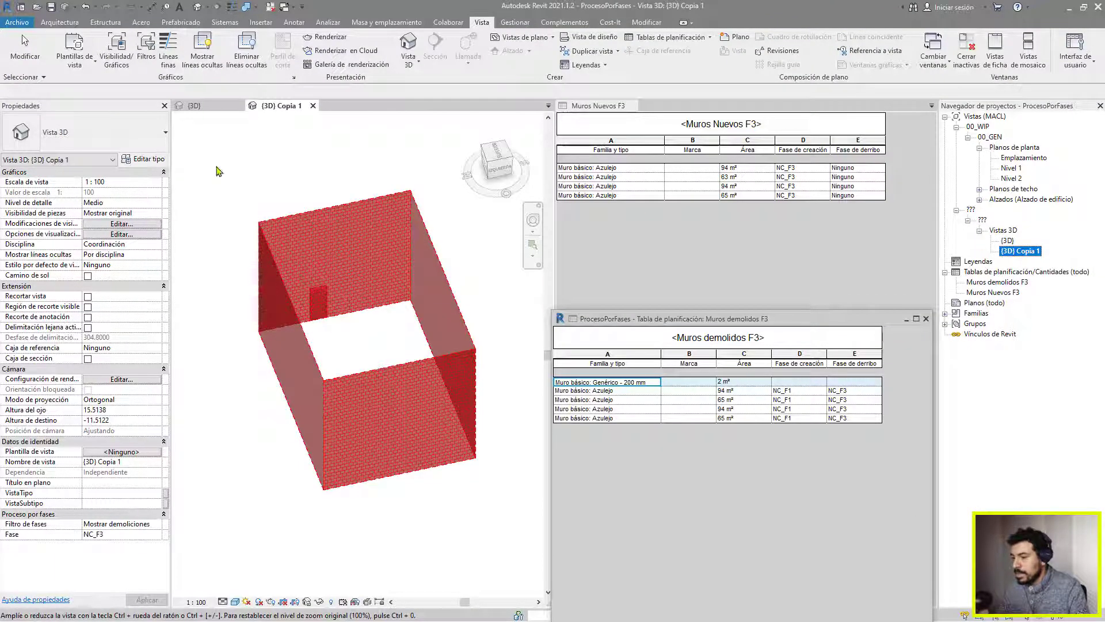
# Tile the duplicated 3D view with the original and frame the demolished walls in the copy
pyautogui.click(297, 136)
pyautogui.press('w')
pyautogui.press('t')
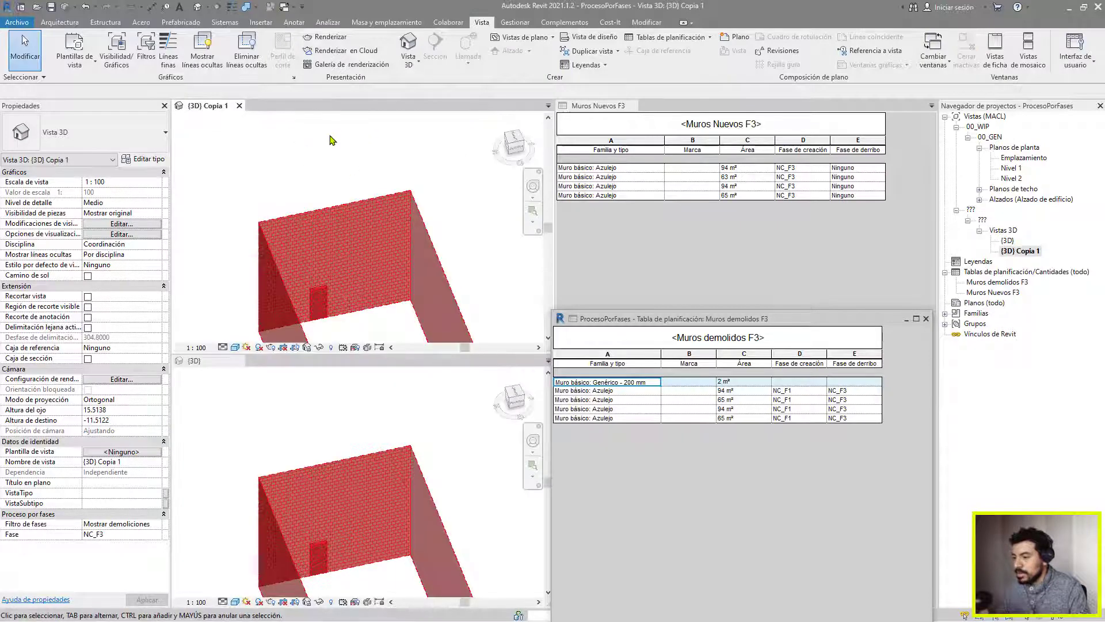
pyautogui.scroll(-3, 330, 136)
pyautogui.moveTo(330, 136); pyautogui.dragTo(313, 124, button='middle')
pyautogui.moveTo(242, 218); pyautogui.dragTo(242, 236, button='middle')
pyautogui.scroll(1, 241, 237)
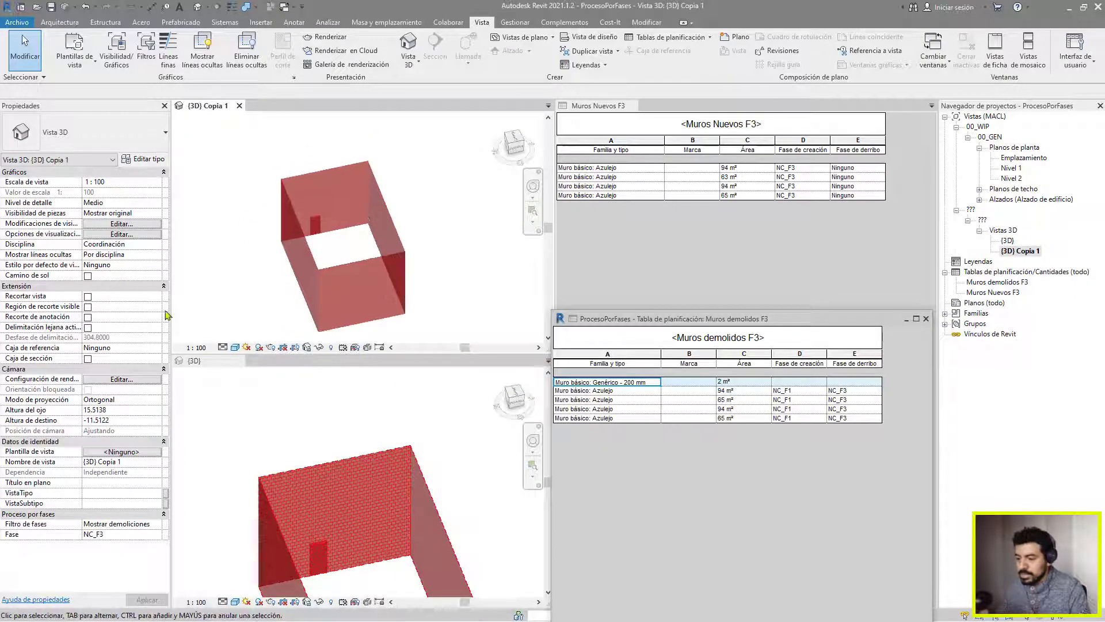
# Set the original {3D} view's phase filter to Mostrar nuevo
pyautogui.moveTo(273, 500); pyautogui.dragTo(254, 433, button='middle')
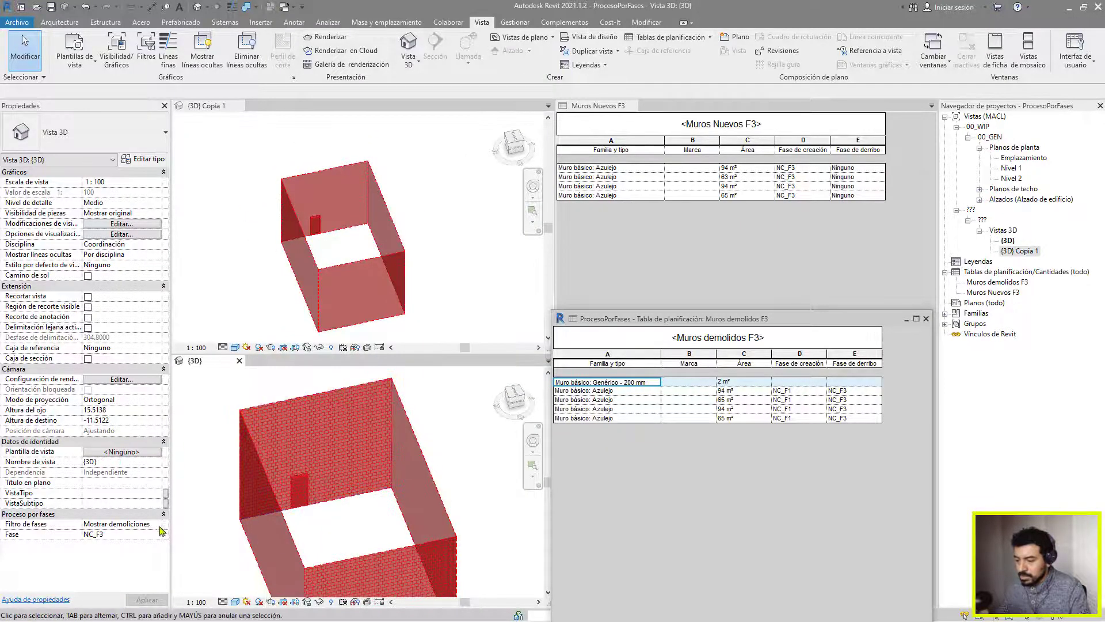
pyautogui.click(157, 524)
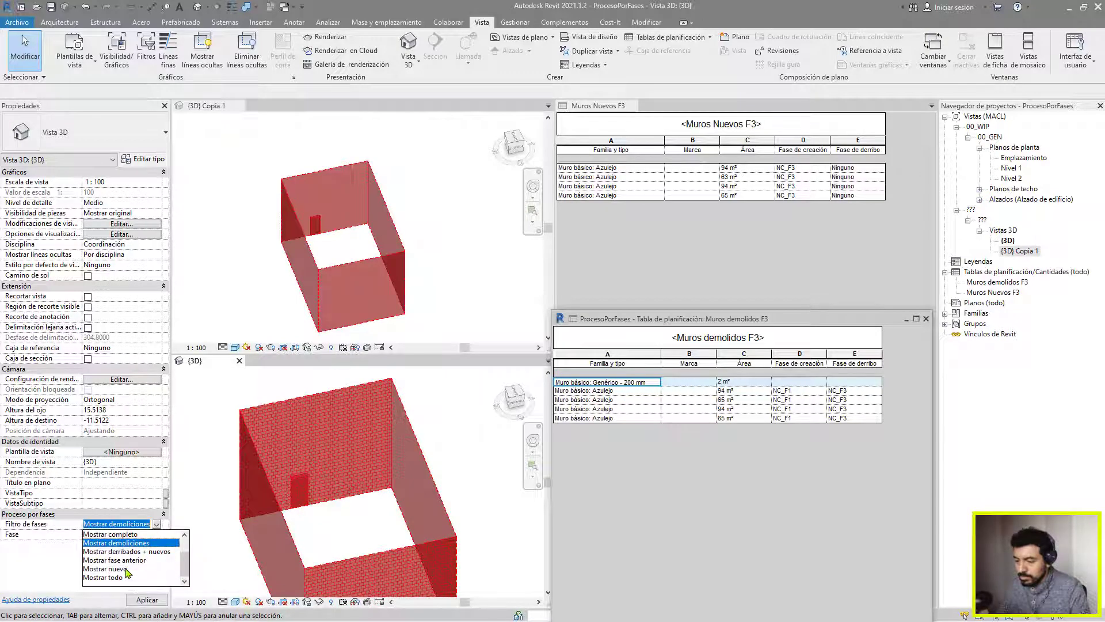
pyautogui.click(110, 569)
# Examine the door area in the demolition 3D view and select the Genérico - 200 mm row in Muros demolidos F3
pyautogui.scroll(2, 334, 245)
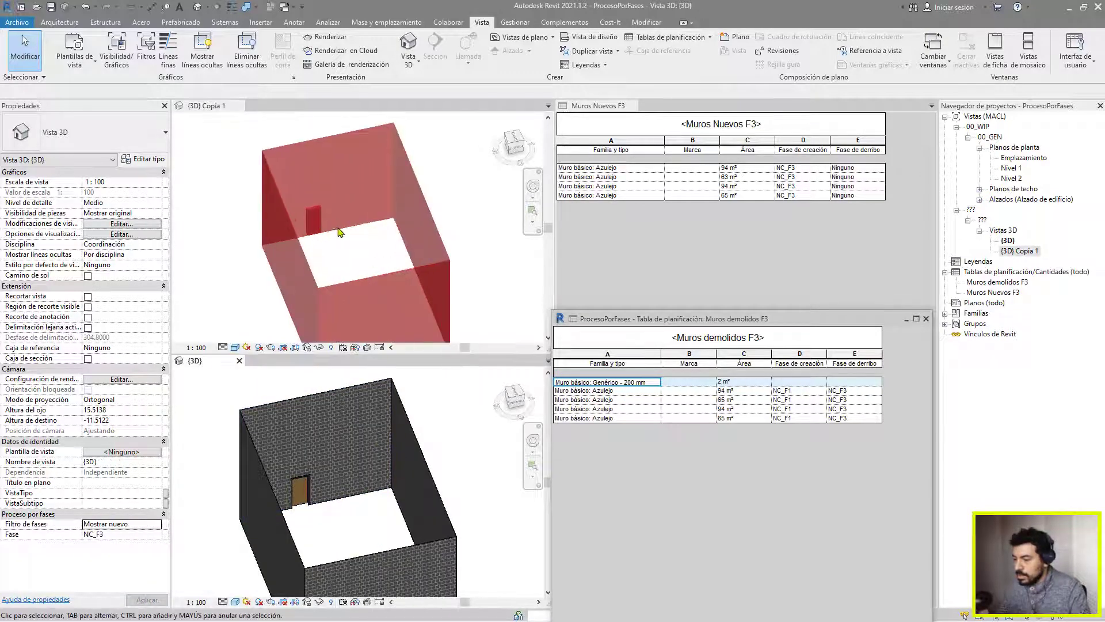
pyautogui.click(326, 211)
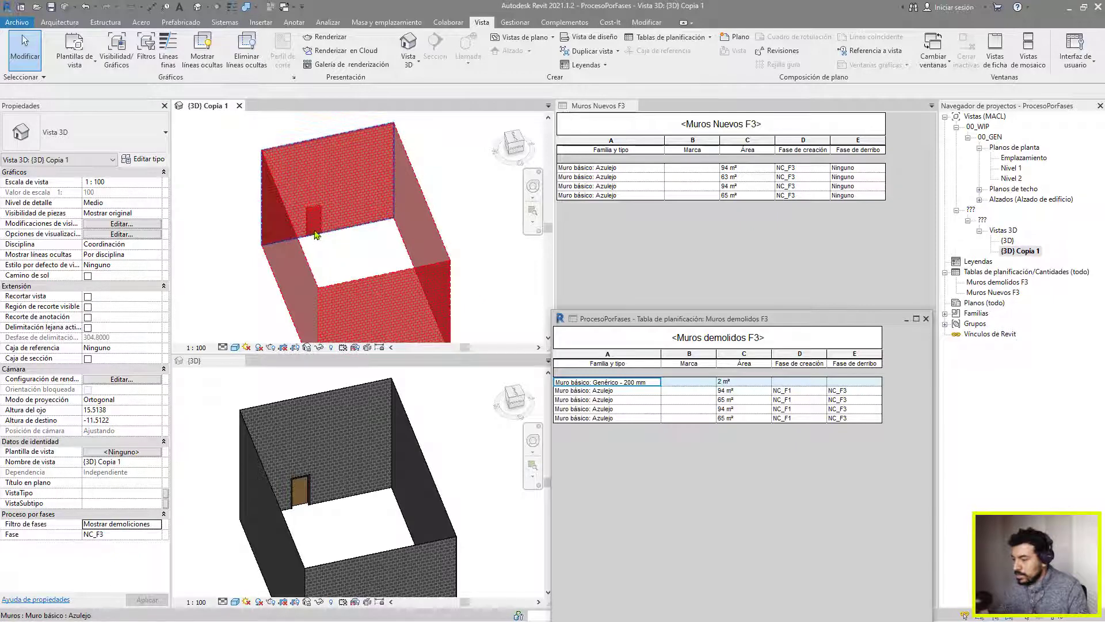
pyautogui.click(571, 383)
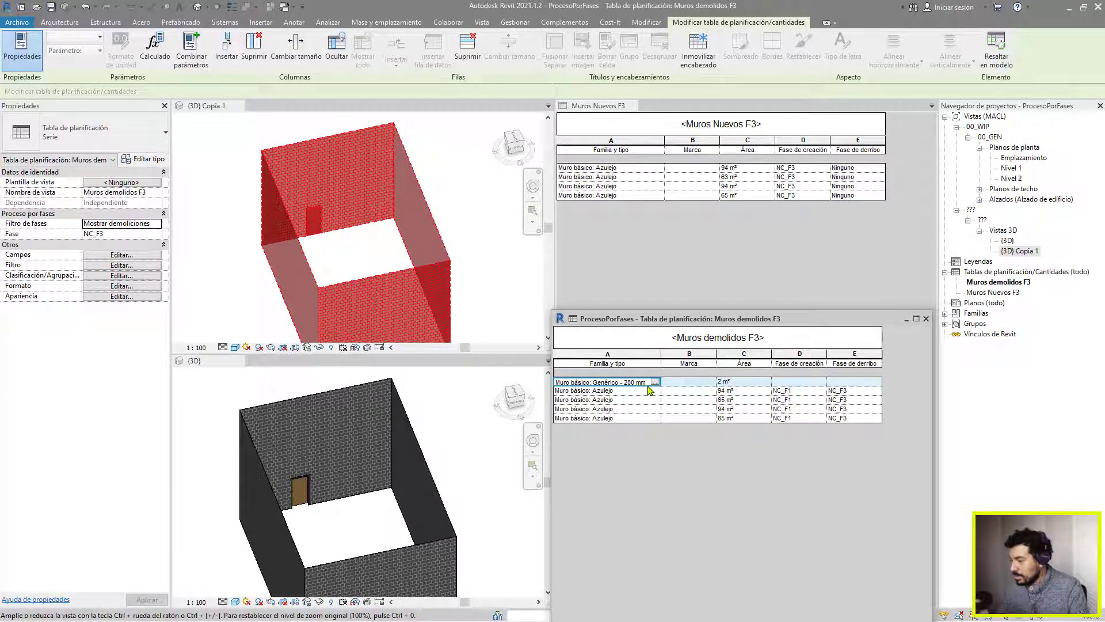
# Examine the demolished door area in {3D} Copia 1 and locate the first Azulejo wall of Muros Nuevos F3 in the model
pyautogui.scroll(3, 346, 208)
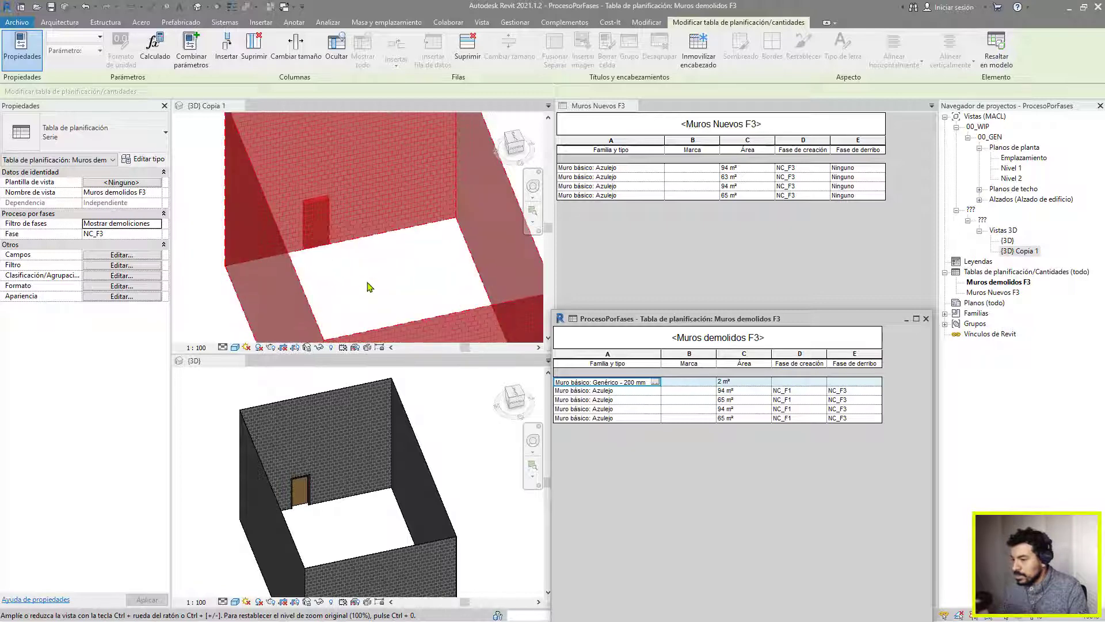
pyautogui.scroll(3, 353, 264)
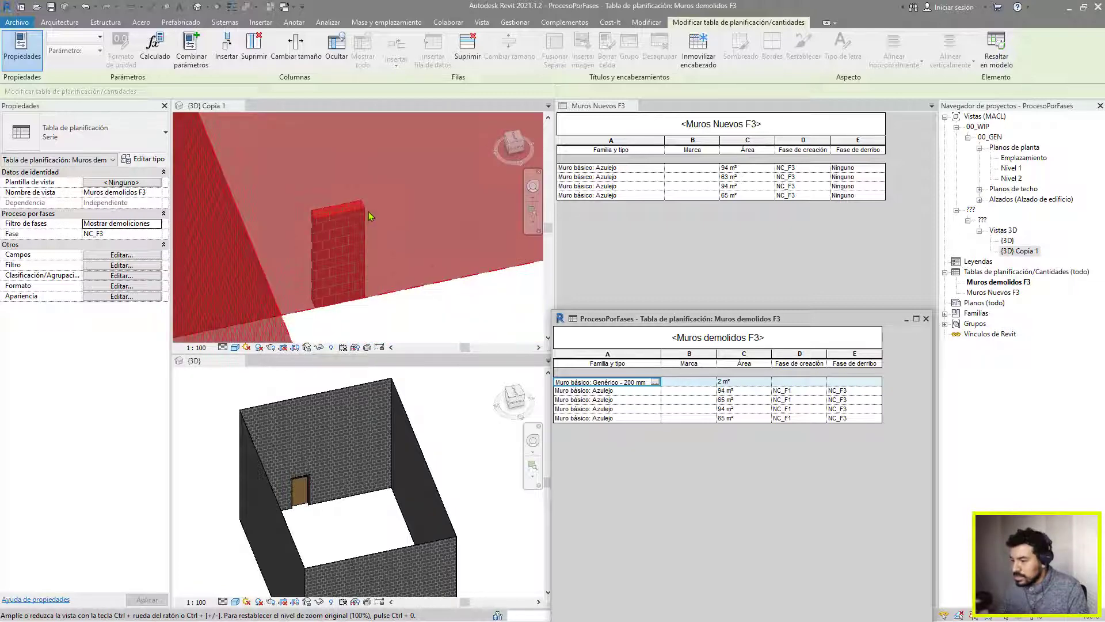
pyautogui.scroll(-5, 334, 259)
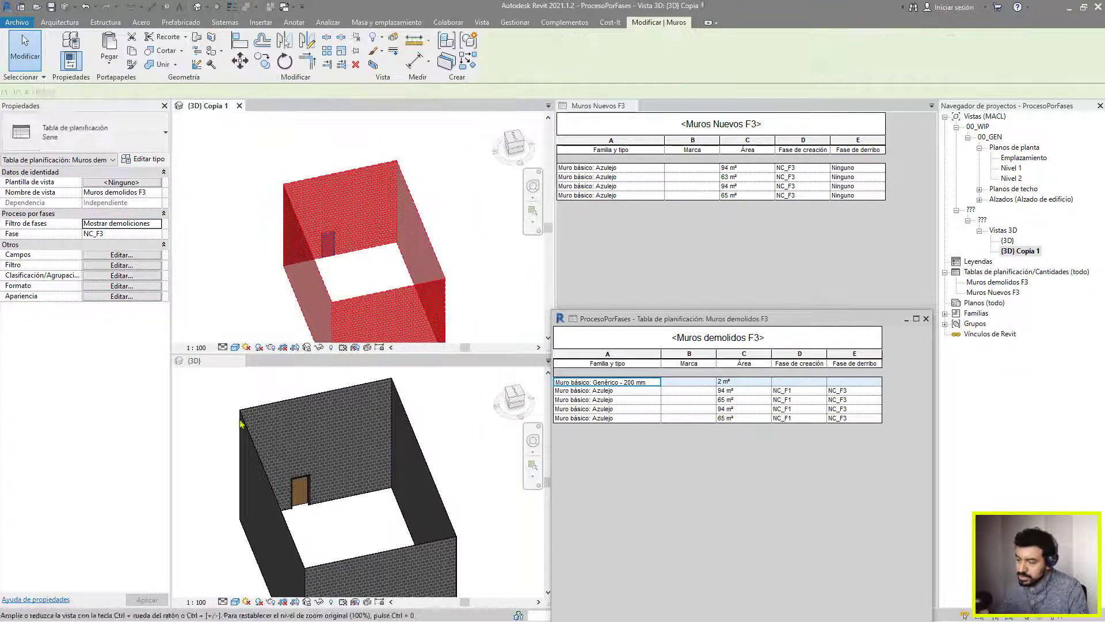
pyautogui.scroll(2, 285, 481)
pyautogui.click(598, 177)
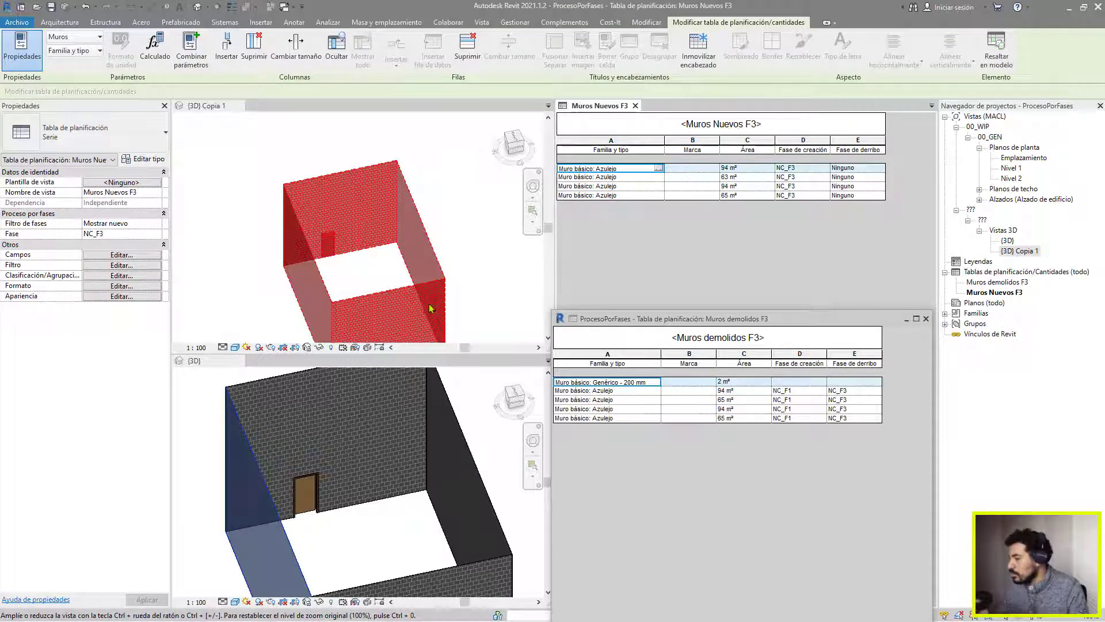
pyautogui.click(699, 320)
pyautogui.click(757, 249)
pyautogui.click(491, 212)
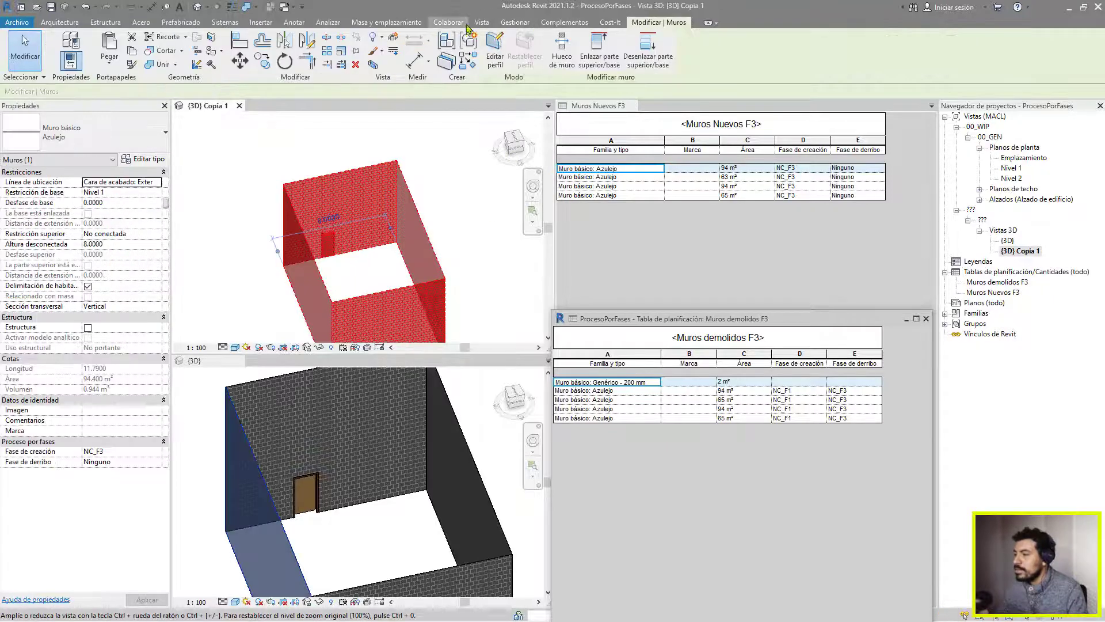
# Start a new schedule for the Puertas category with its phase set to NC_F3
pyautogui.click(482, 22)
pyautogui.click(673, 54)
pyautogui.click(438, 275)
pyautogui.press('p')
pyautogui.scroll(-2, 439, 276)
pyautogui.click(414, 348)
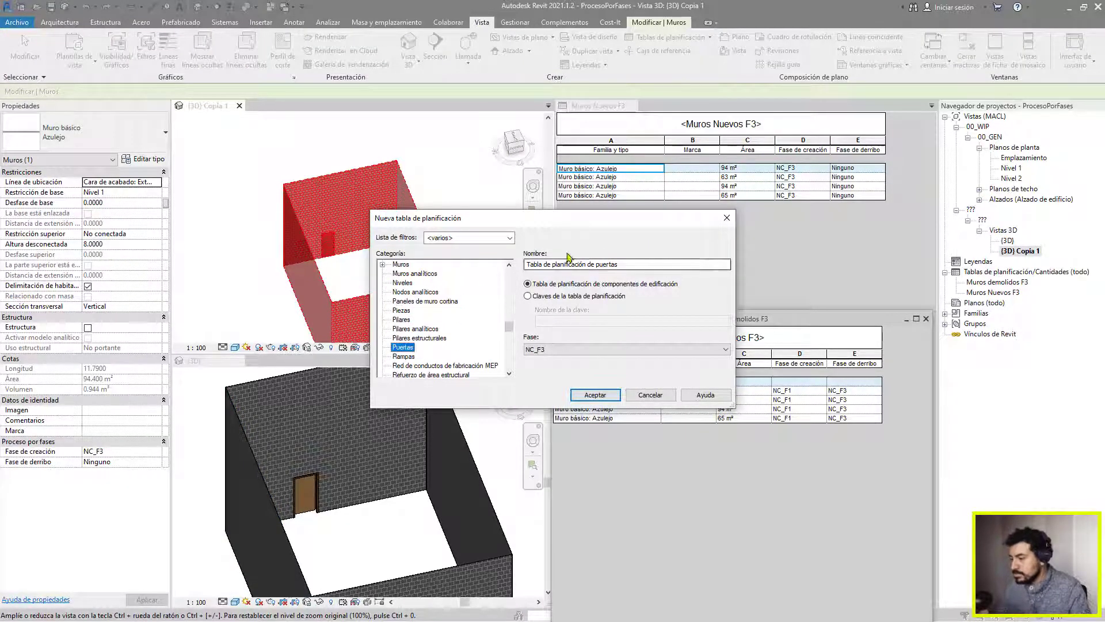
pyautogui.click(531, 349)
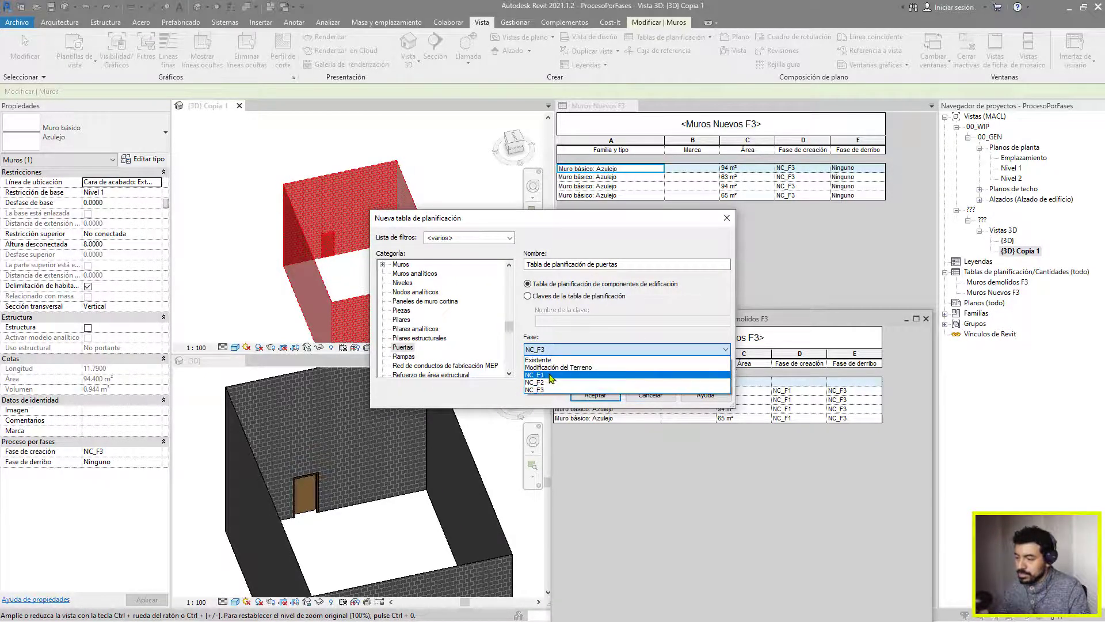
pyautogui.click(550, 389)
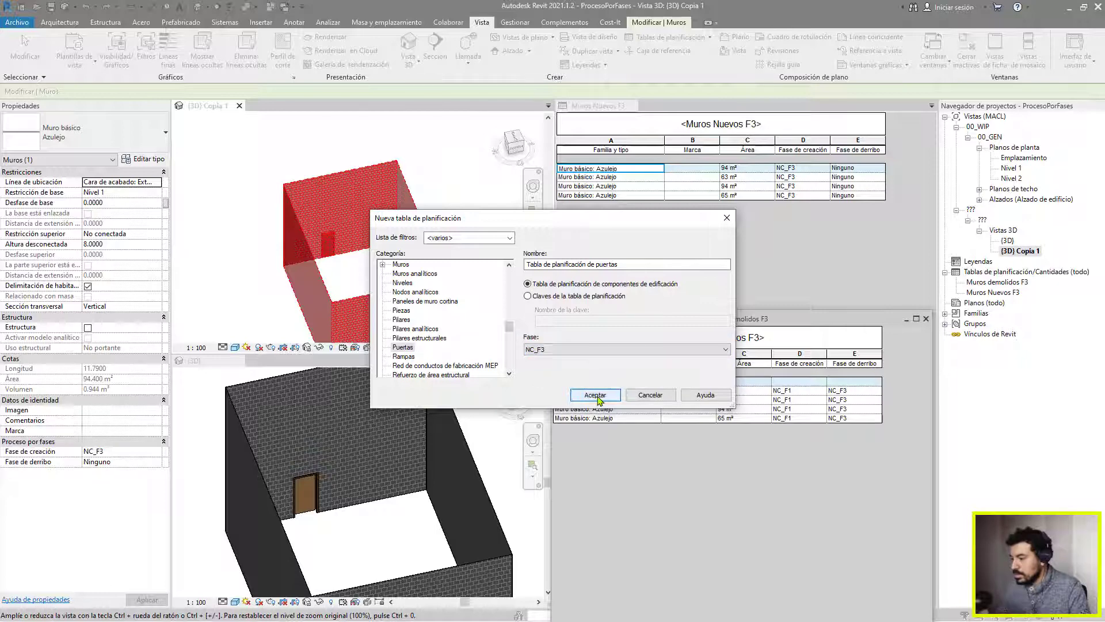
pyautogui.click(427, 301)
pyautogui.press('m')
pyautogui.scroll(-1, 426, 302)
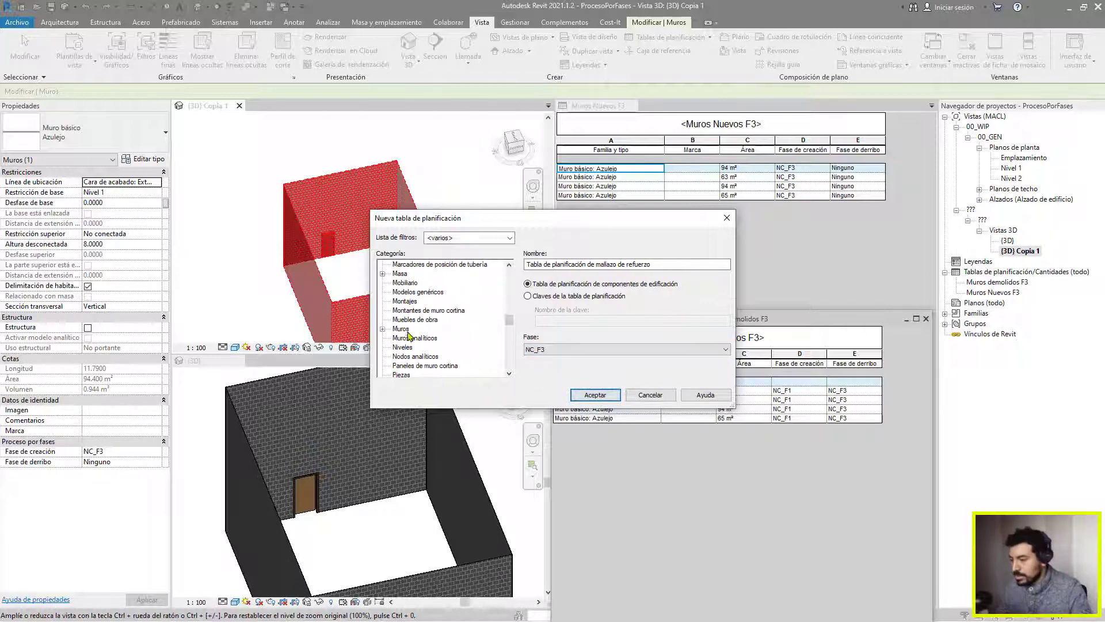
pyautogui.click(410, 365)
pyautogui.click(408, 338)
pyautogui.click(405, 320)
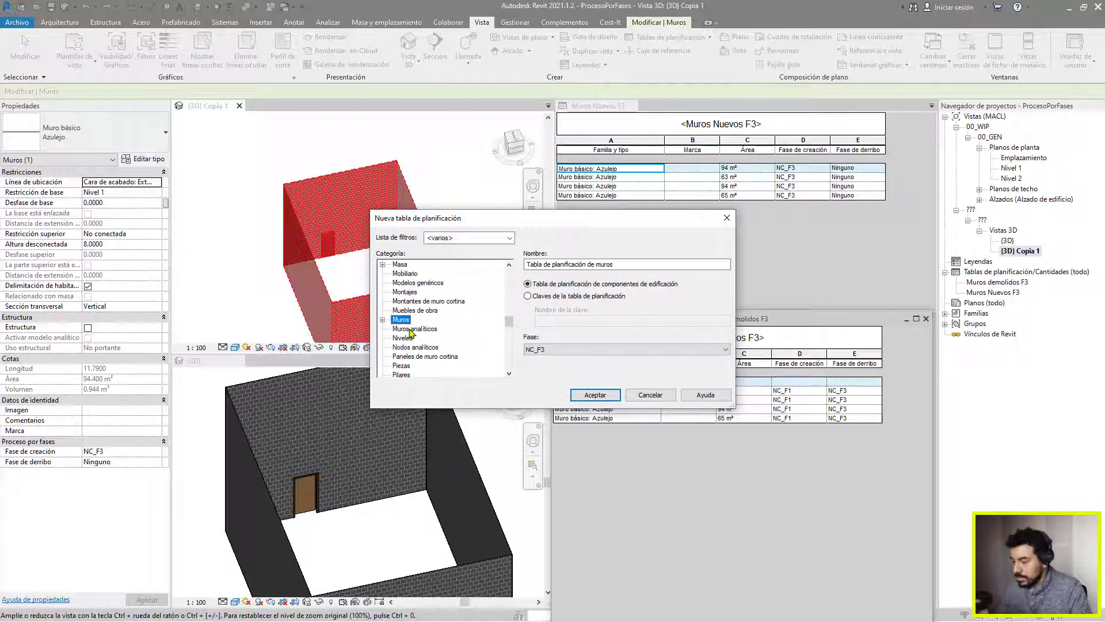
pyautogui.click(409, 356)
# Create the Puertas schedule with the Marca and Recuento fields
pyautogui.scroll(-3, 408, 352)
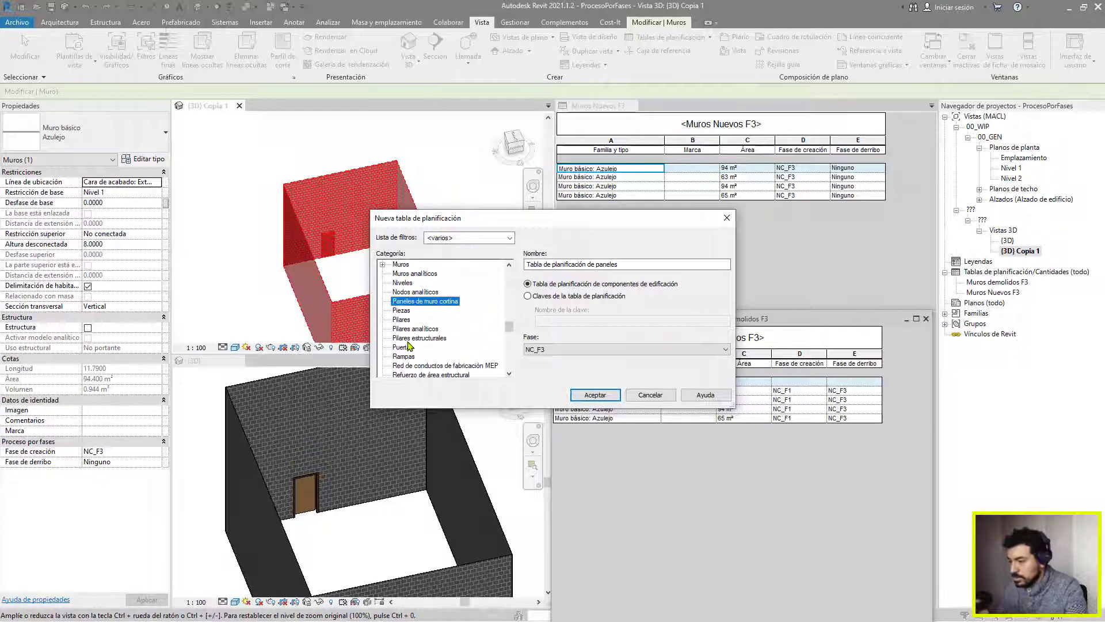
pyautogui.doubleClick(404, 320)
pyautogui.scroll(-5, 428, 338)
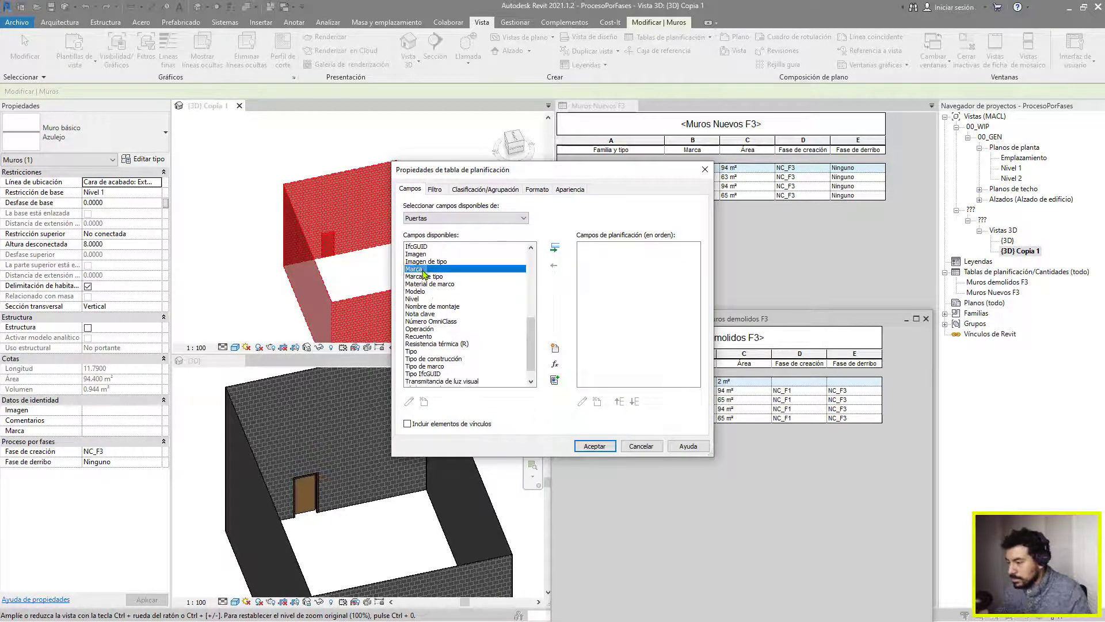
pyautogui.doubleClick(422, 271)
pyautogui.click(554, 247)
pyautogui.click(594, 446)
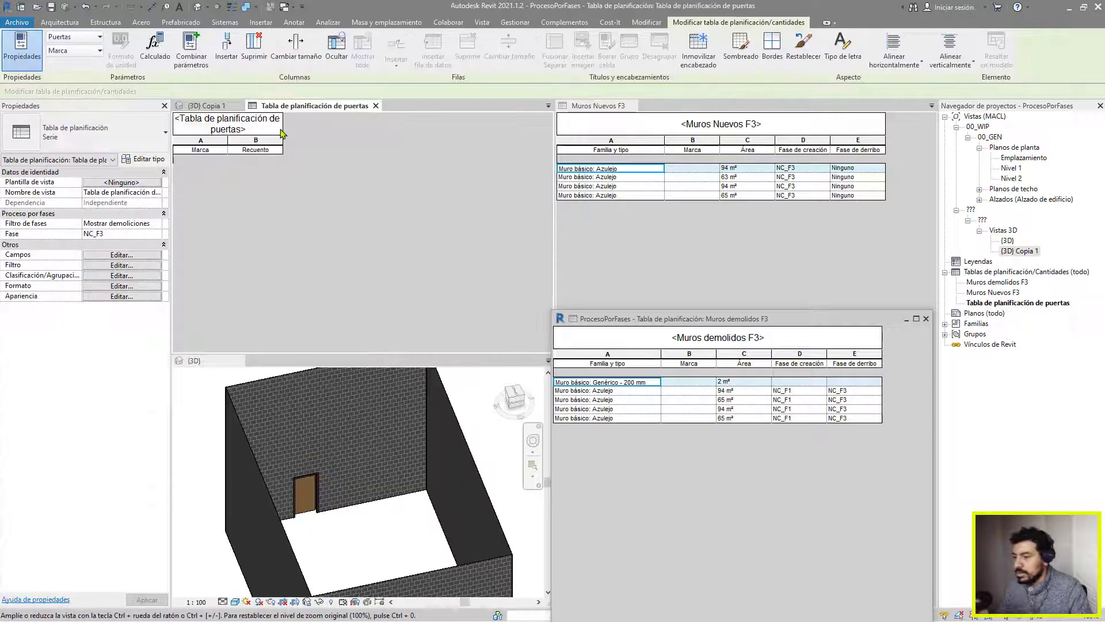
# Set the door schedule's phase filter to Mostrar nuevo
pyautogui.click(155, 224)
pyautogui.scroll(-1, 138, 257)
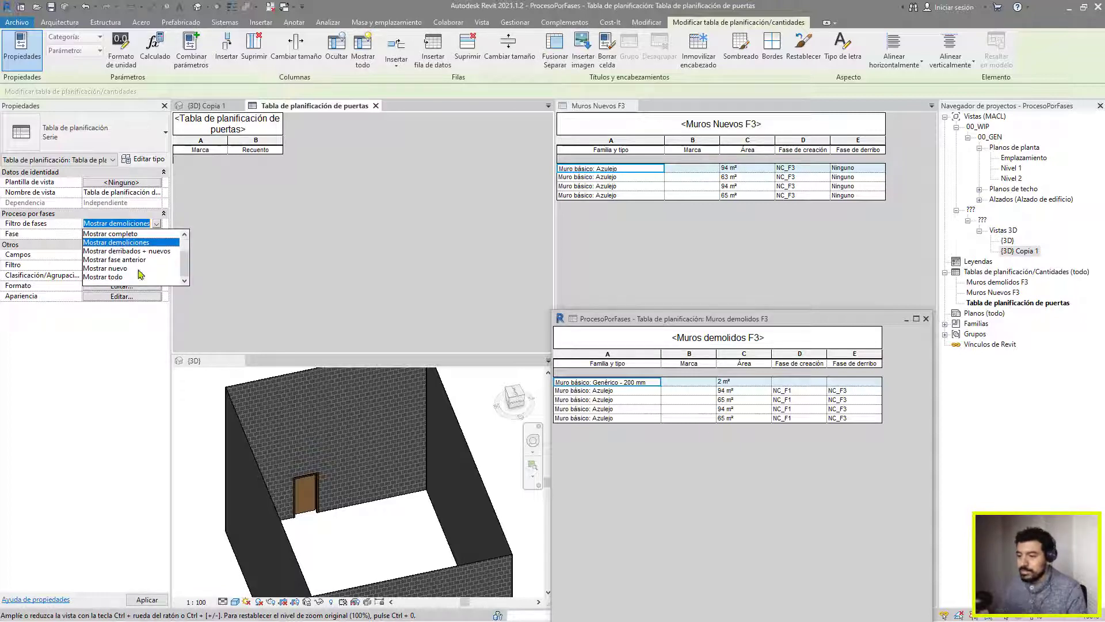
pyautogui.click(111, 268)
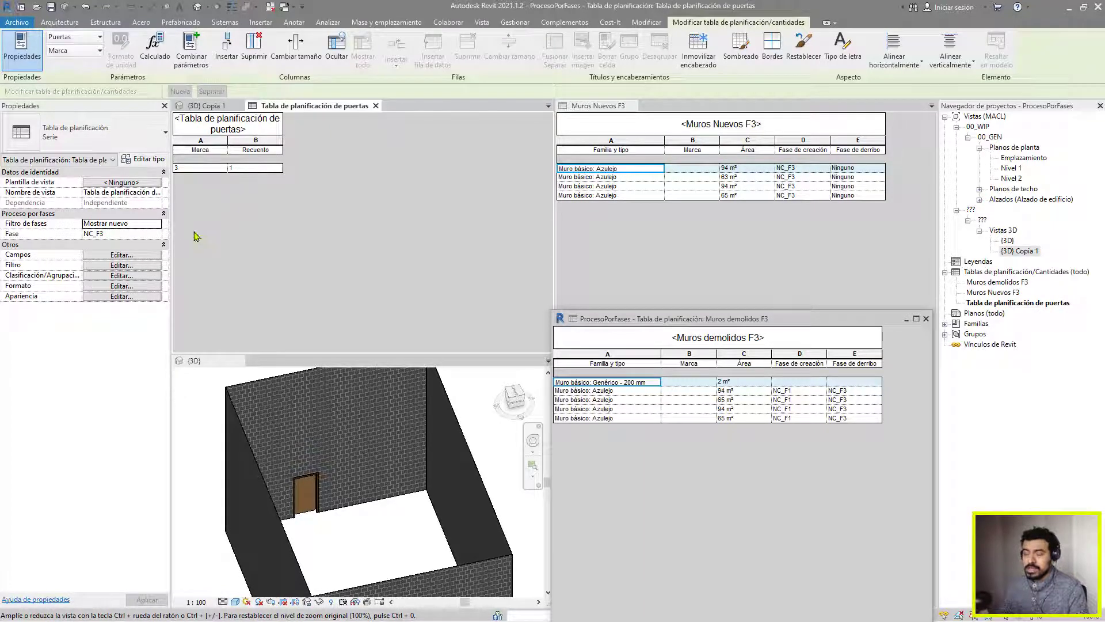
# Set the door schedule's phase to NC_F1 and its phase filter to Mostrar demoliciones
pyautogui.click(156, 234)
pyautogui.click(105, 266)
pyautogui.click(157, 224)
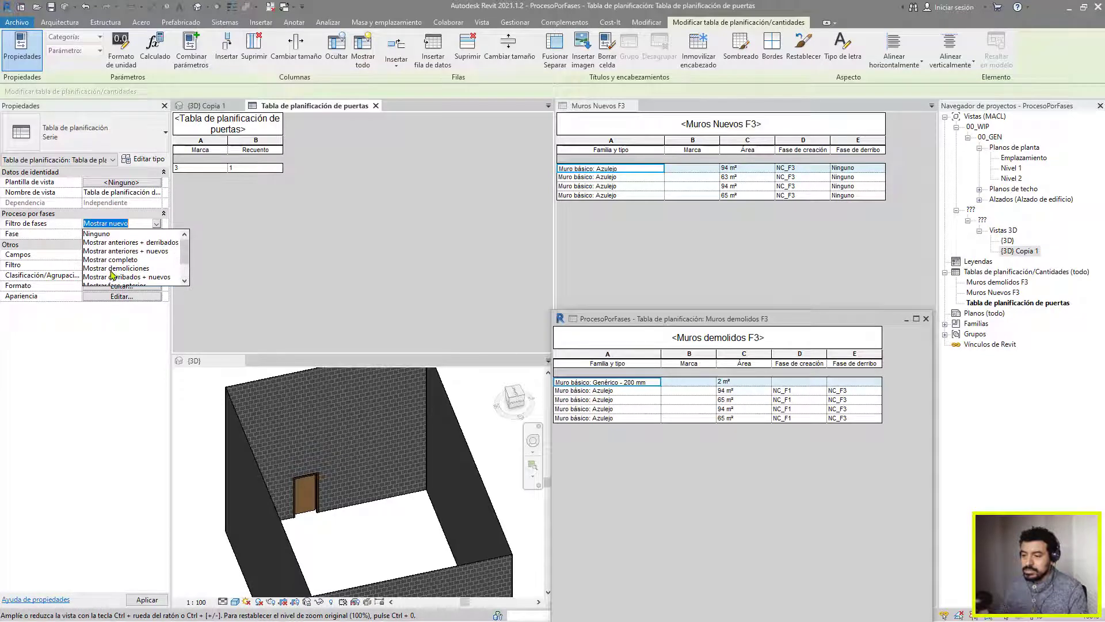
pyautogui.click(117, 268)
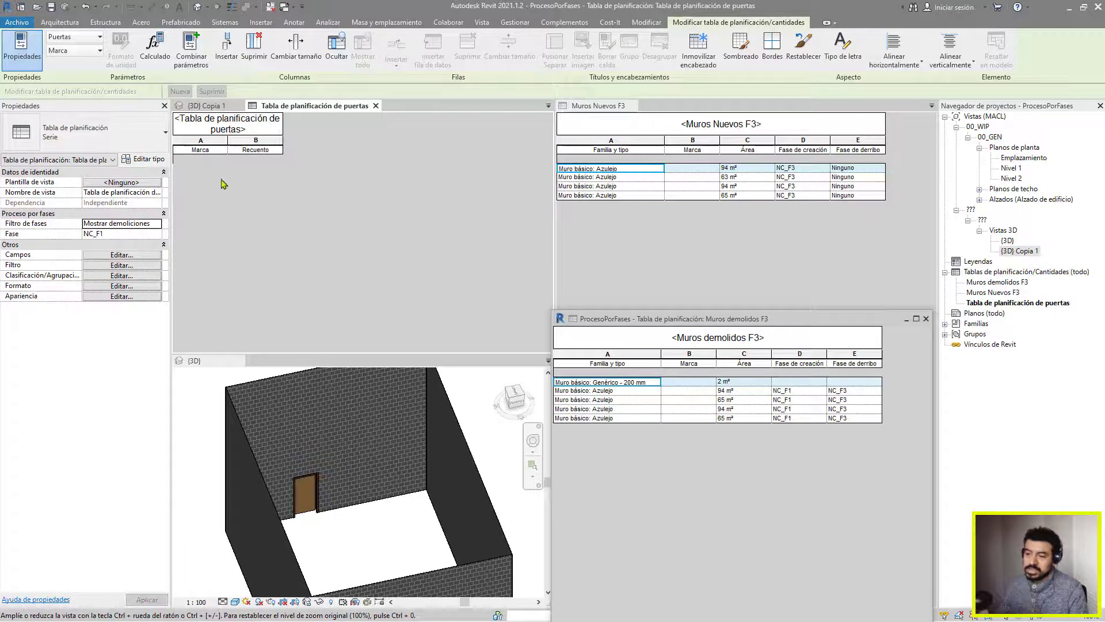
# Set the door schedule's phase to NC_F2
pyautogui.click(156, 225)
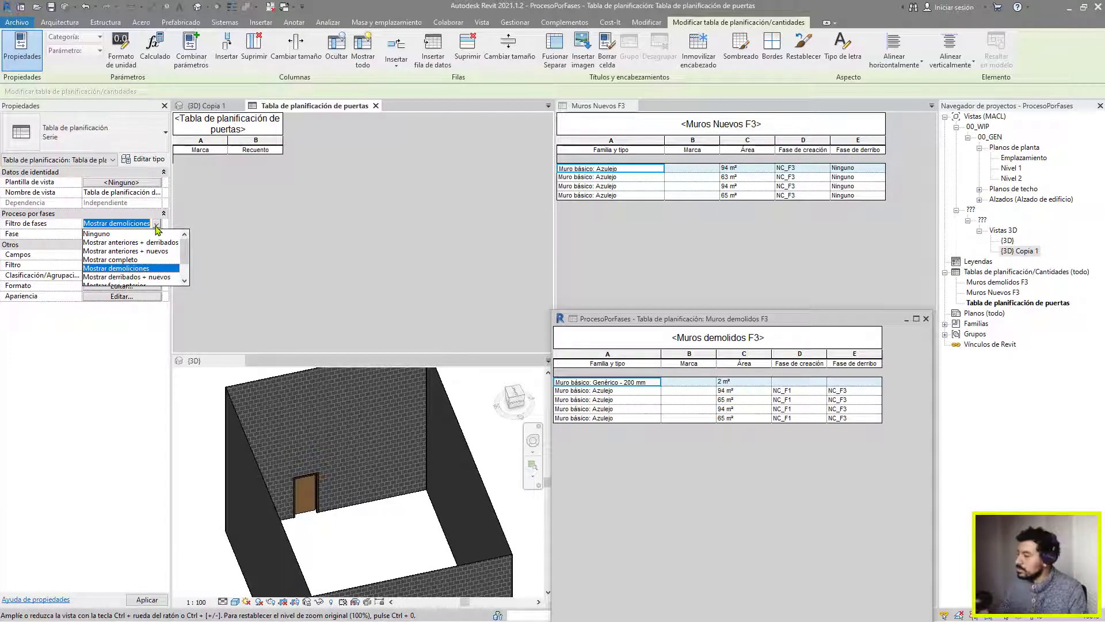
pyautogui.click(355, 247)
pyautogui.click(156, 234)
pyautogui.click(112, 272)
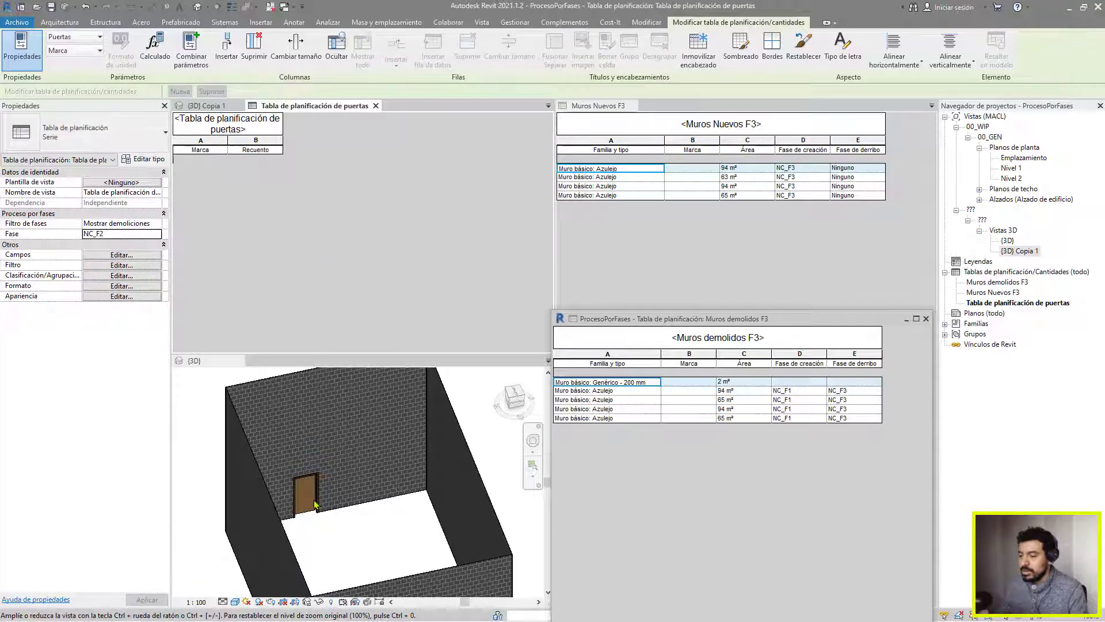
# Set the {3D} view's phase to NC_F1 and frame the front wall
pyautogui.click(314, 509)
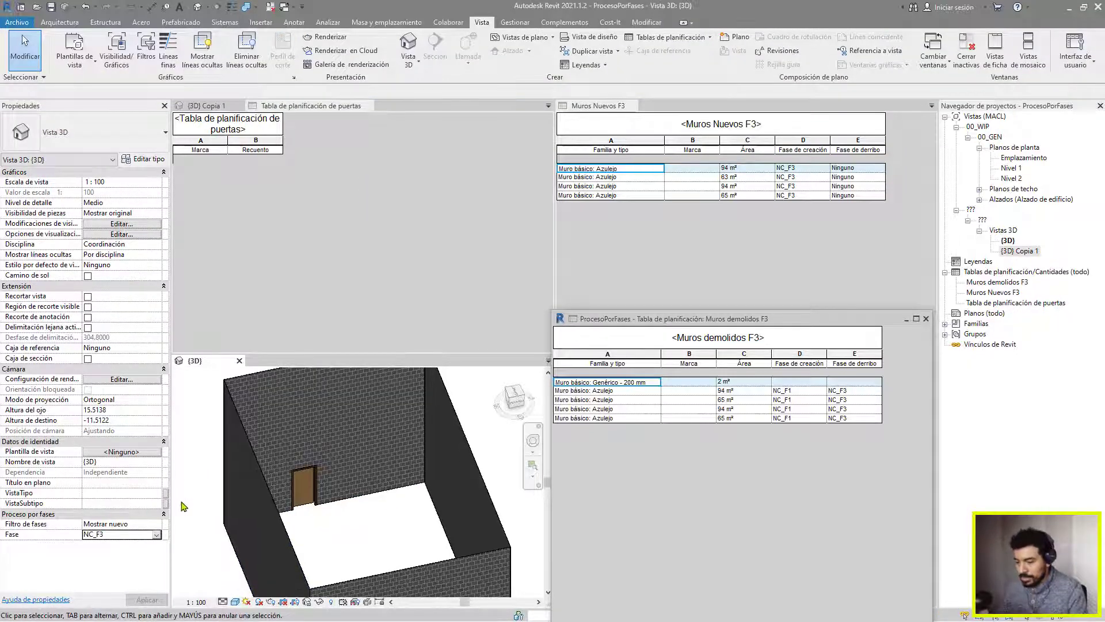
pyautogui.click(152, 535)
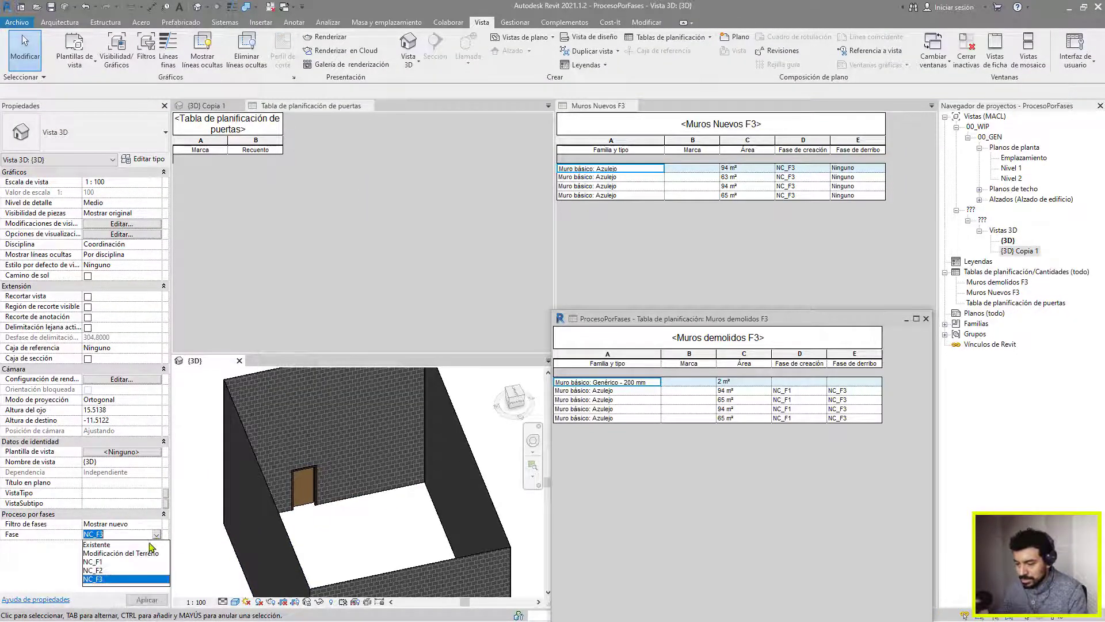
pyautogui.click(121, 562)
pyautogui.scroll(-5, 357, 522)
pyautogui.scroll(3, 375, 526)
pyautogui.moveTo(377, 530); pyautogui.dragTo(366, 456, button='middle')
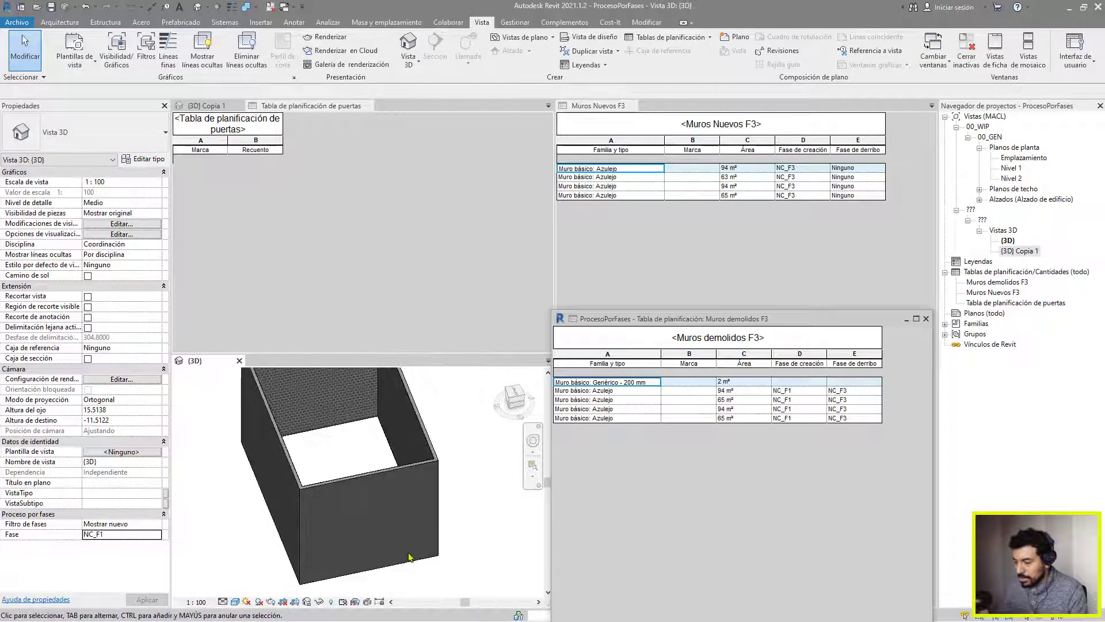
# Place an M_Simple-A ras 0864 x 2134mm door in the front wall and set its Fase de derribo to NC_F3
pyautogui.click(60, 21)
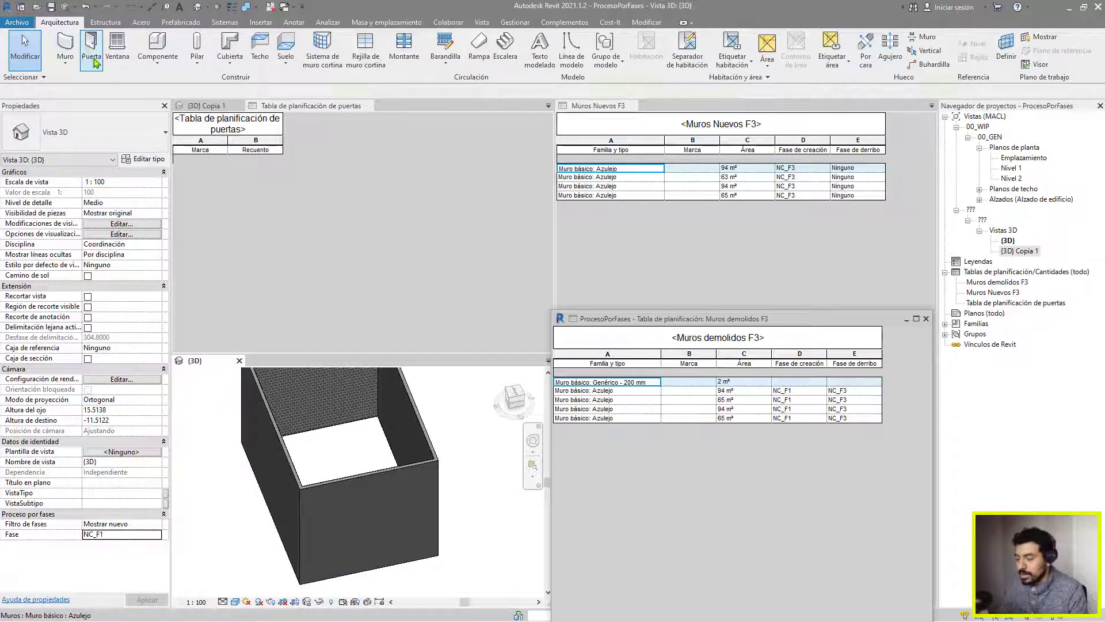
pyautogui.click(76, 46)
pyautogui.click(375, 562)
pyautogui.press('Escape')
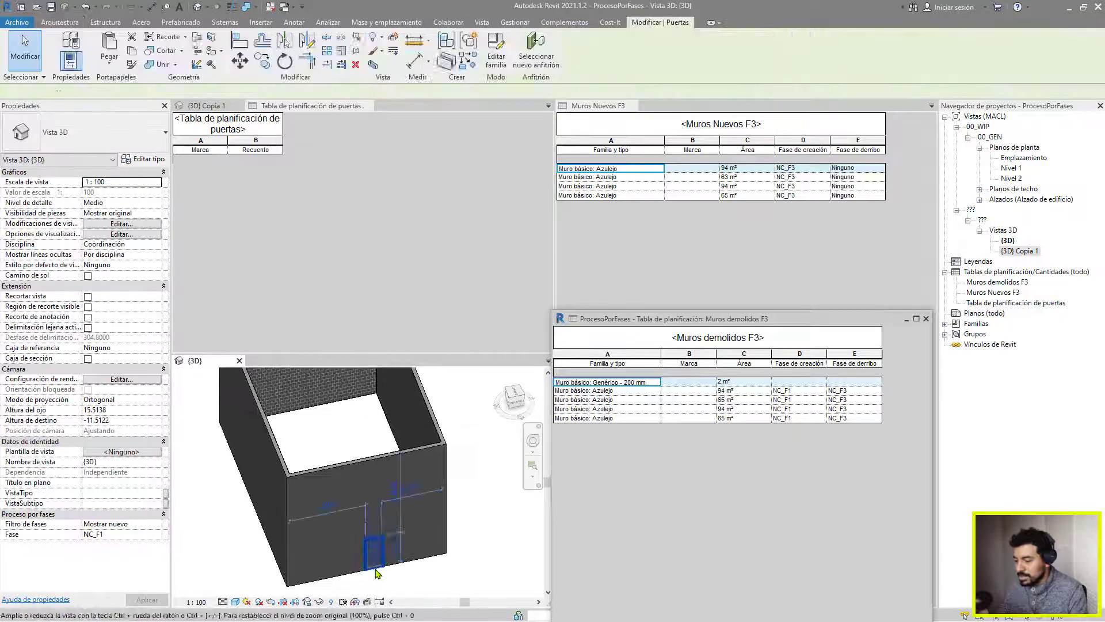
pyautogui.click(160, 318)
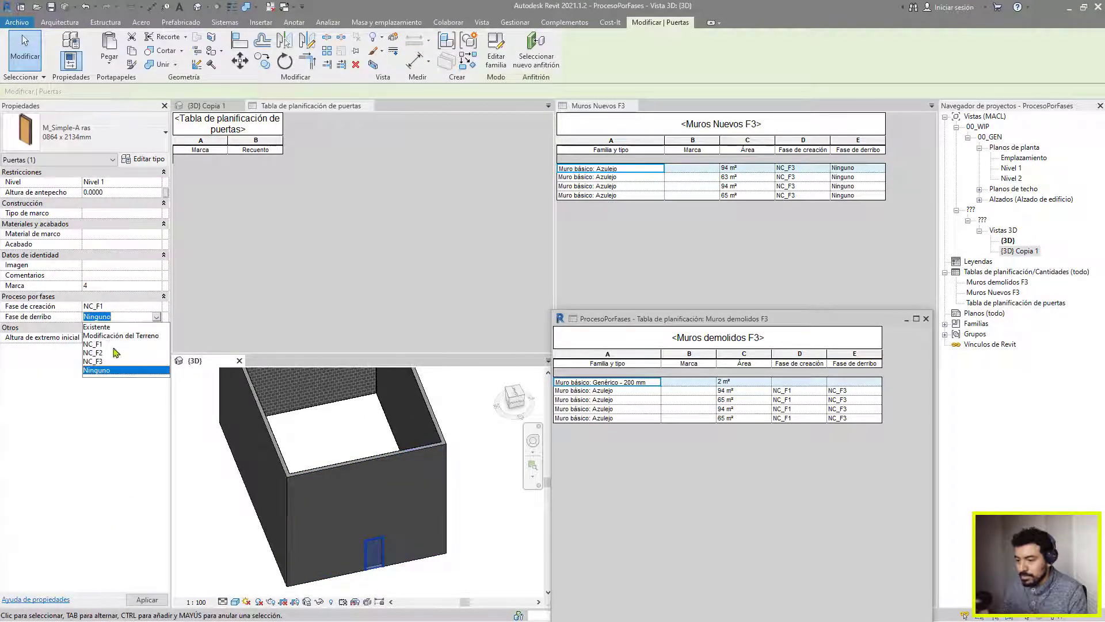
pyautogui.click(110, 369)
# Set the door schedule's phase back to NC_F1
pyautogui.click(218, 284)
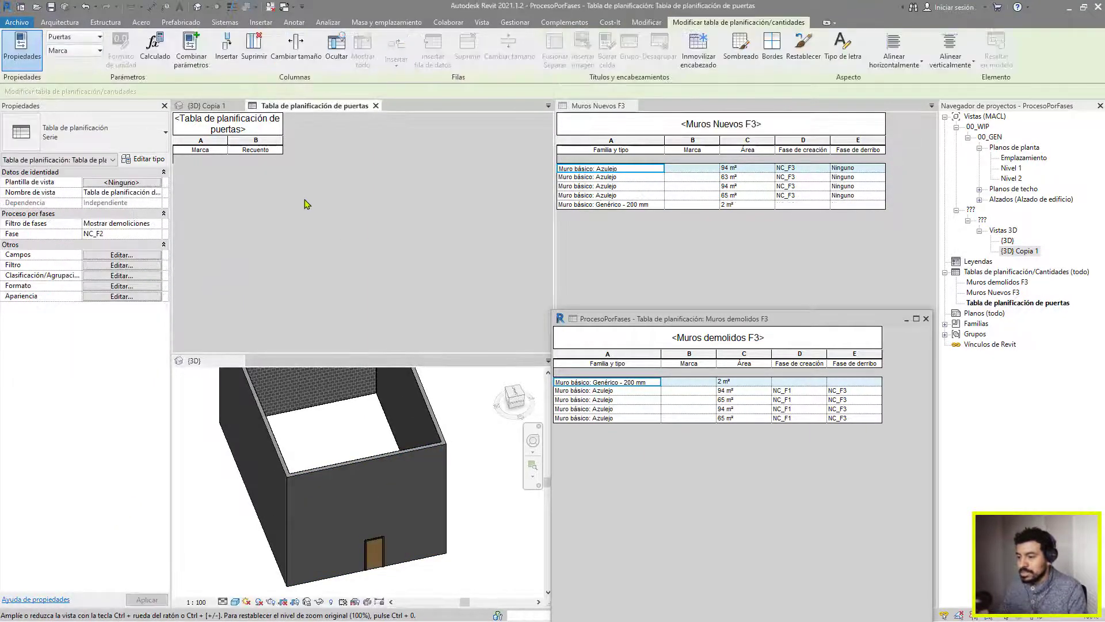
pyautogui.click(163, 233)
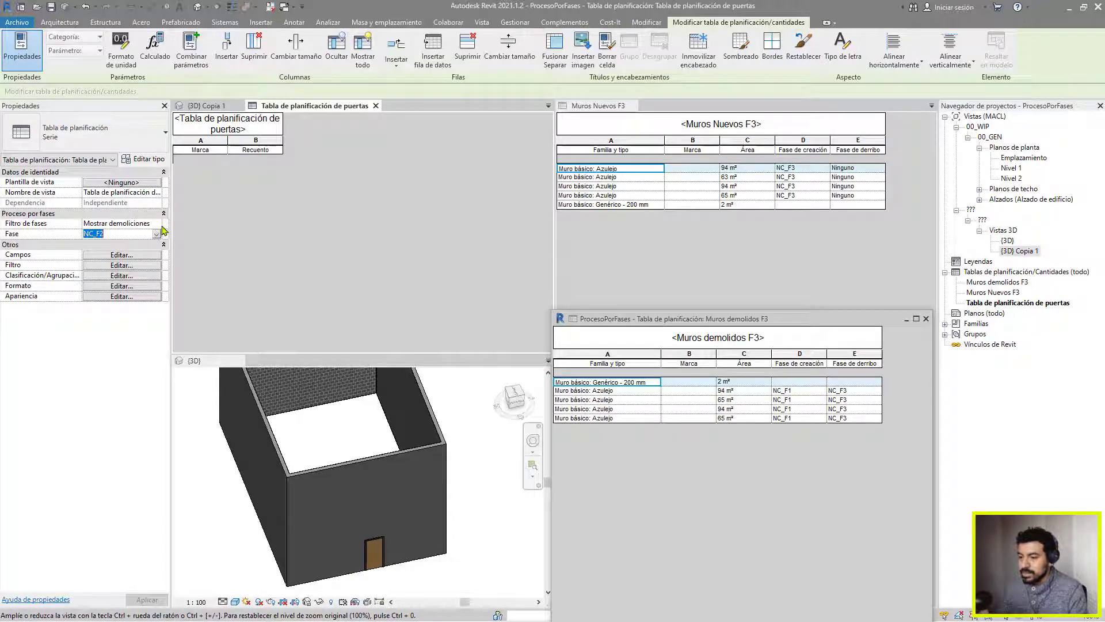
pyautogui.click(156, 233)
pyautogui.click(107, 262)
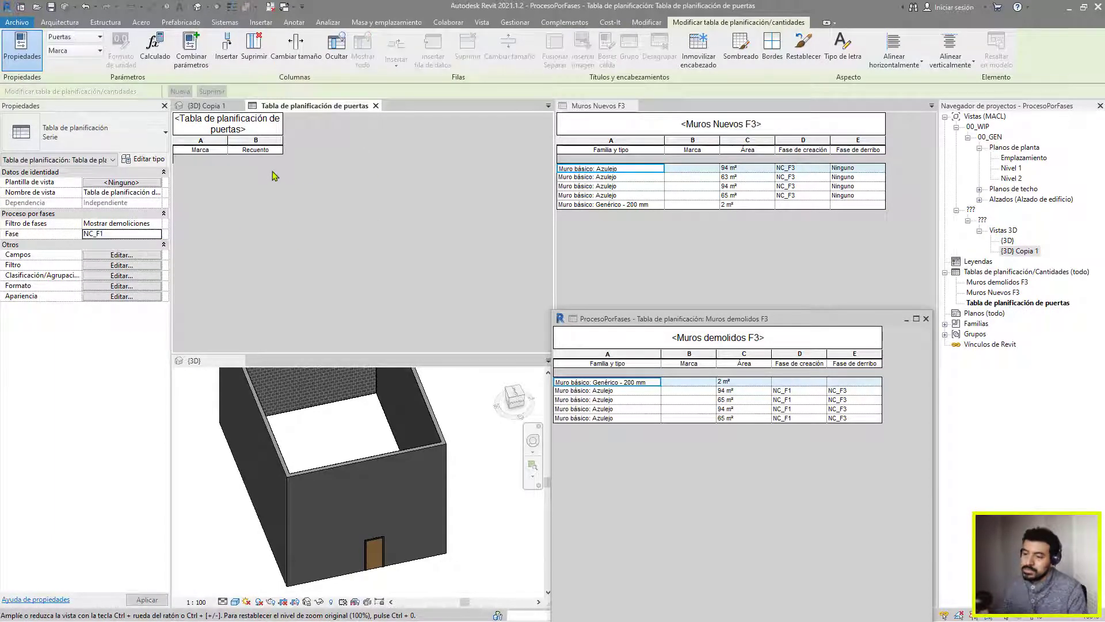
# Set the door schedule's phase to NC_F3 and select the listed door's row to locate it in the model
pyautogui.click(159, 234)
pyautogui.click(100, 280)
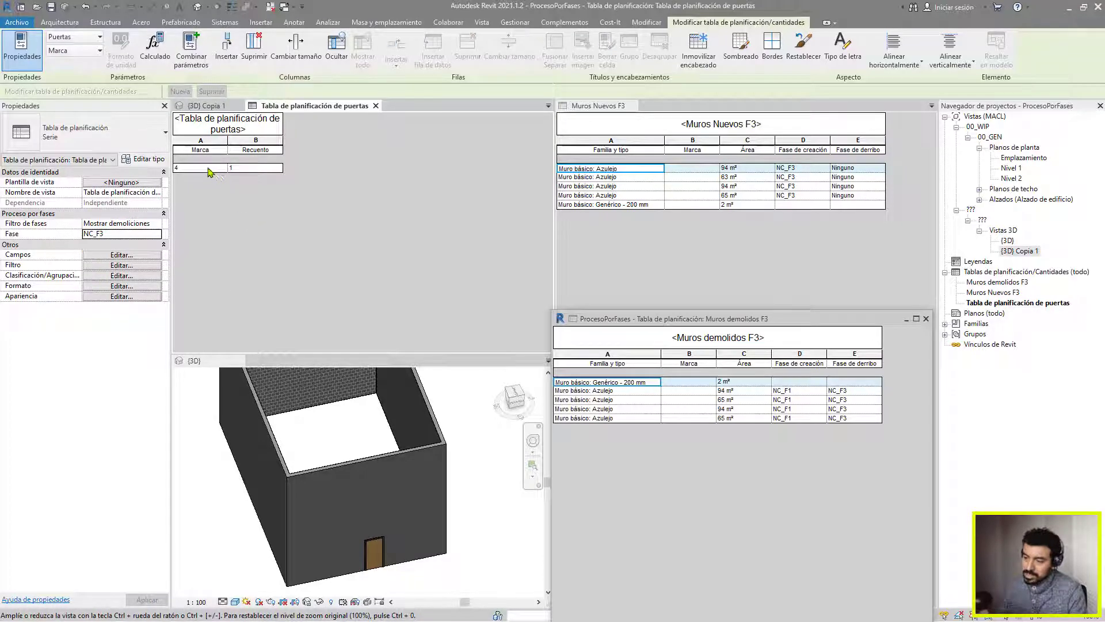
pyautogui.click(212, 168)
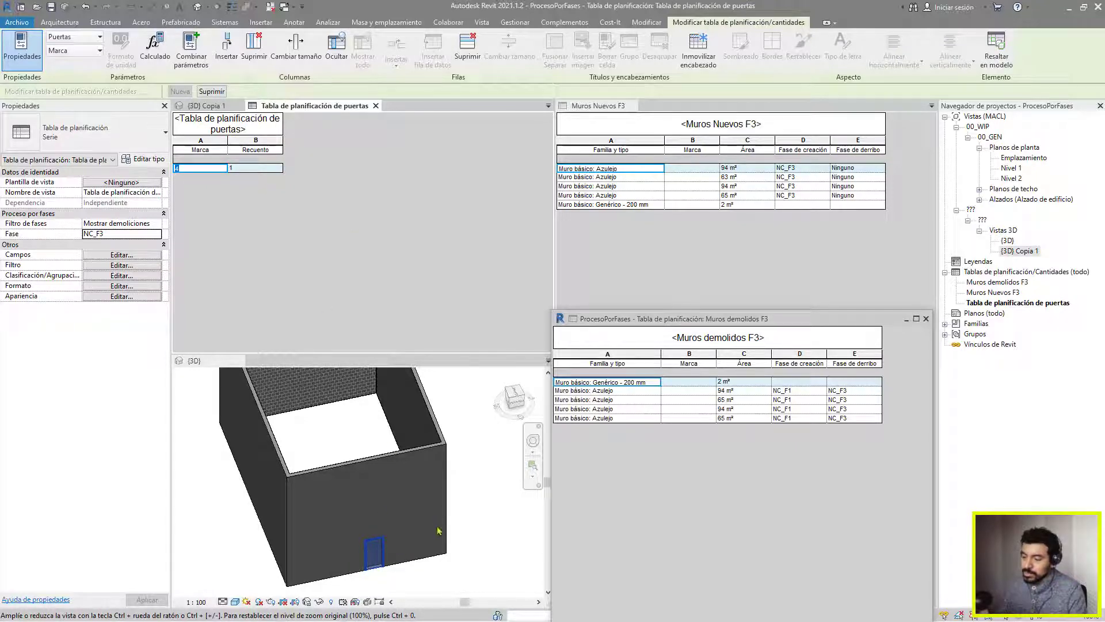
# Set the {3D} view's phase to NC_F3 and frame the front wall's door area
pyautogui.scroll(-1, 472, 541)
pyautogui.moveTo(473, 426); pyautogui.dragTo(455, 483, button='middle')
pyautogui.click(456, 480)
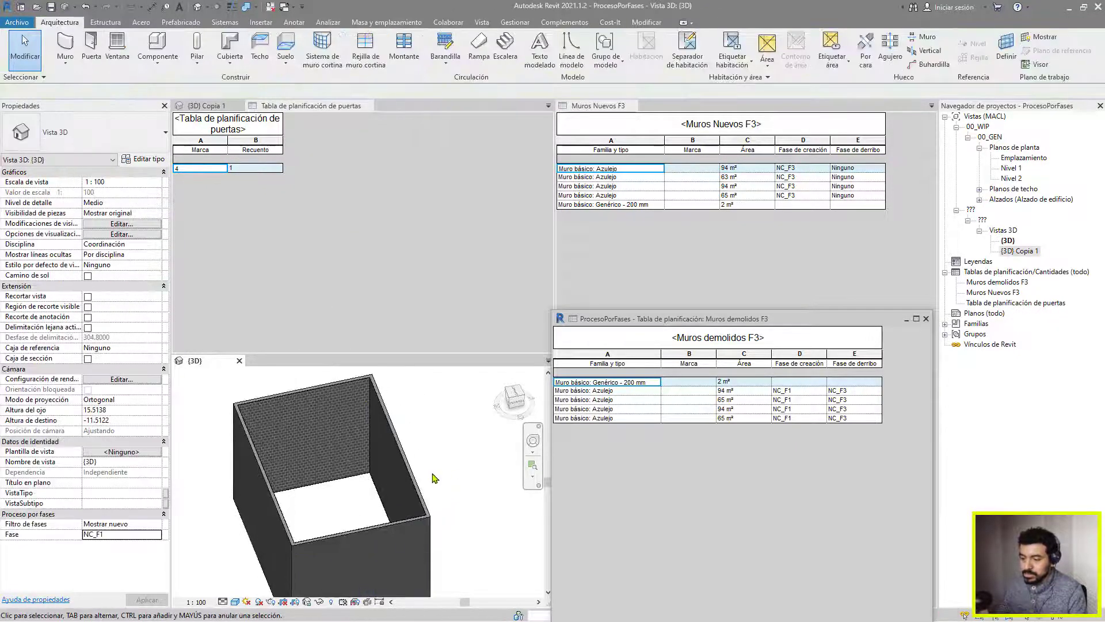
pyautogui.click(156, 533)
pyautogui.click(104, 580)
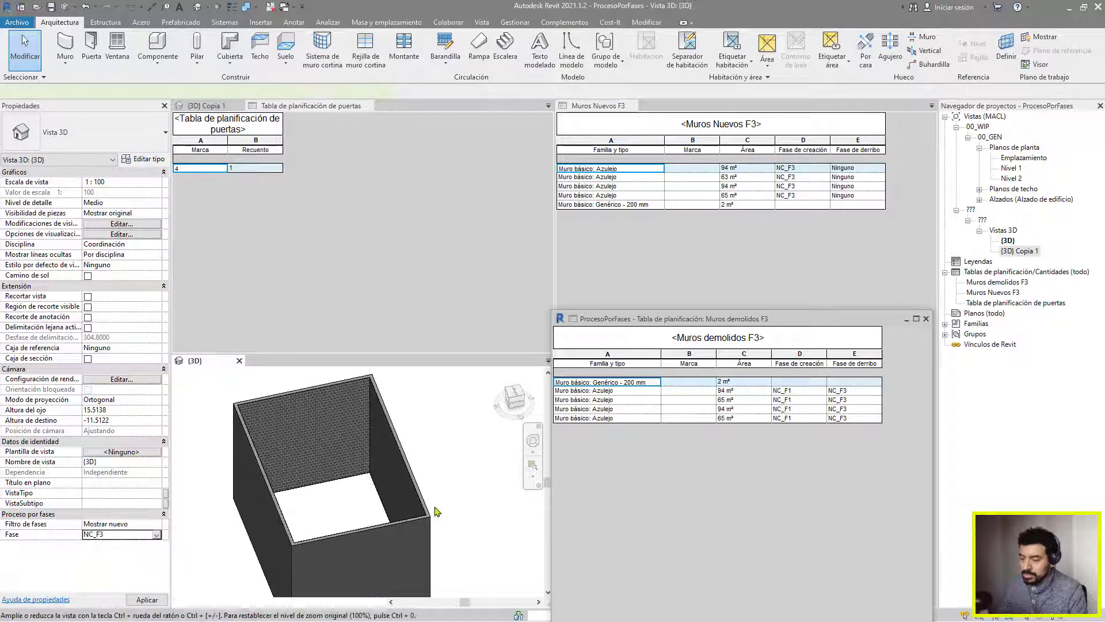
pyautogui.moveTo(469, 509); pyautogui.dragTo(456, 420, button='middle')
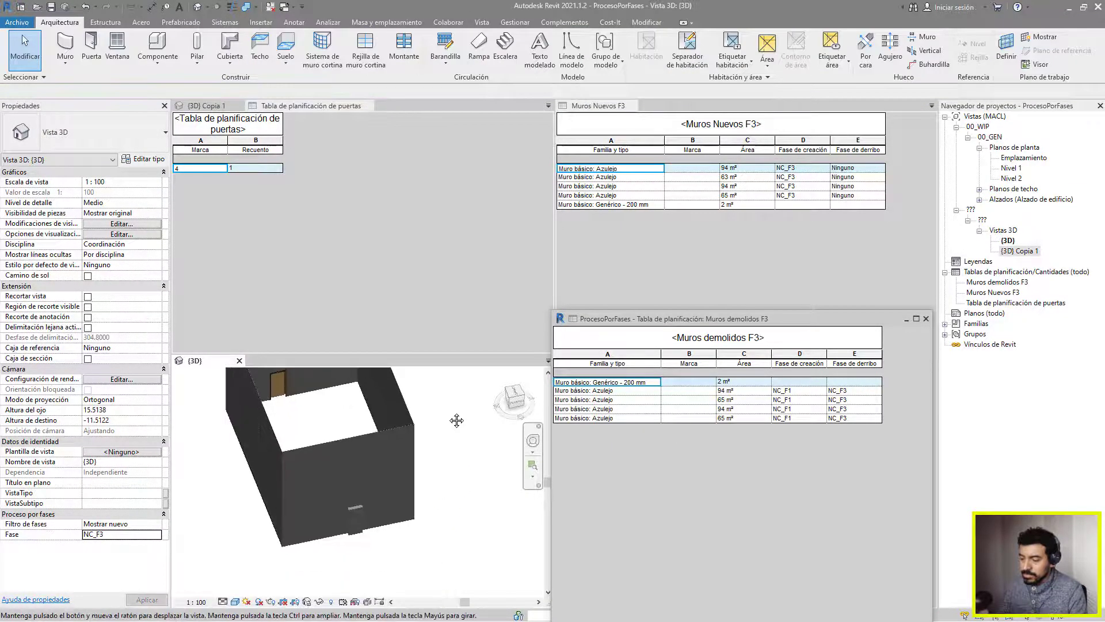
# Set the {3D} view's phase filter to Mostrar demoliciones
pyautogui.click(155, 524)
pyautogui.click(156, 524)
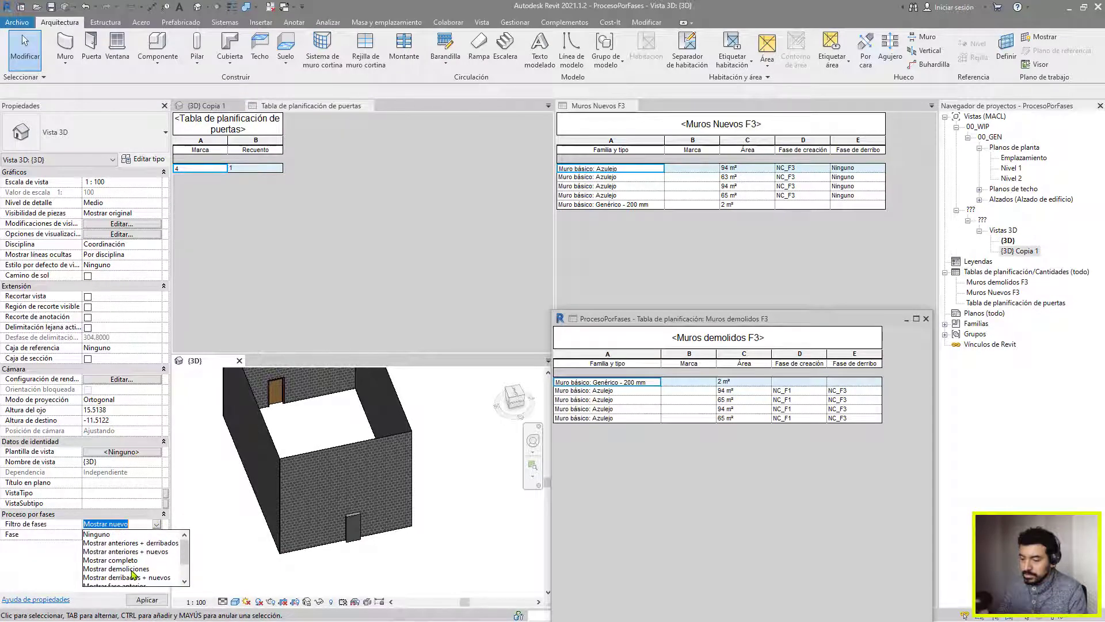
pyautogui.click(121, 542)
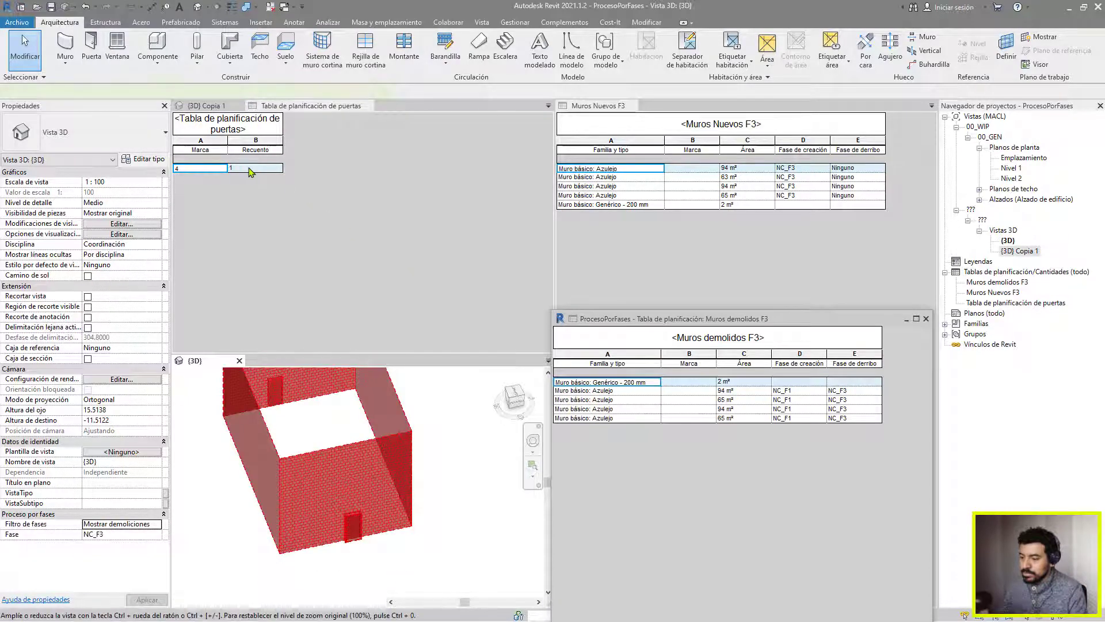
# Return from the door schedule to the {3D} view, merge the tiled views into tabs and close the floating Muros demolidos F3 schedule
pyautogui.click(224, 168)
pyautogui.click(454, 456)
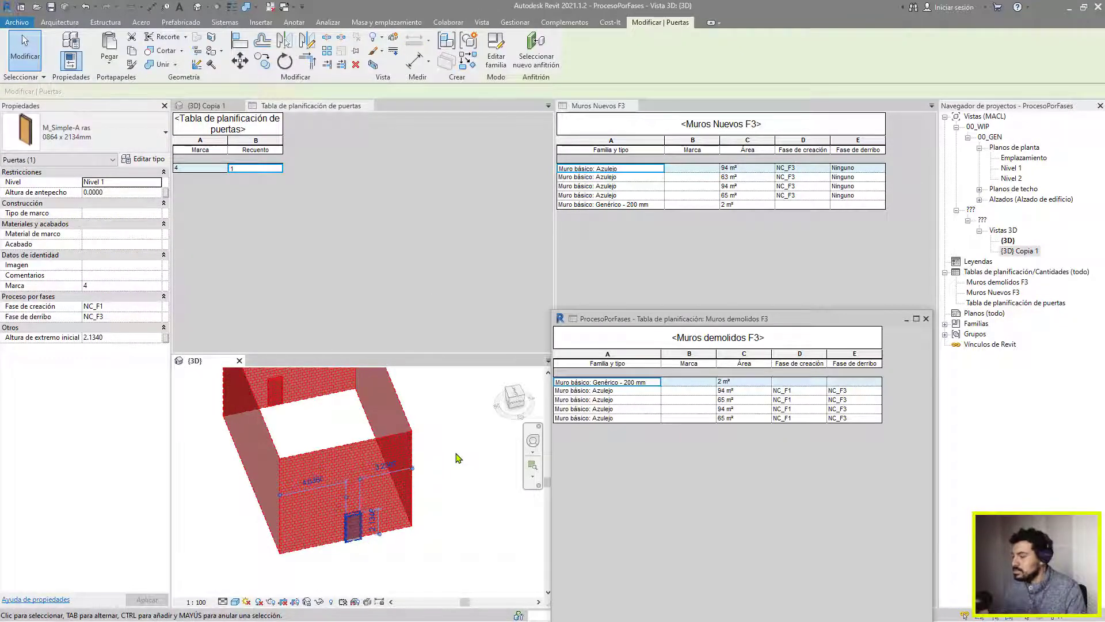
pyautogui.press('t')
pyautogui.press('w')
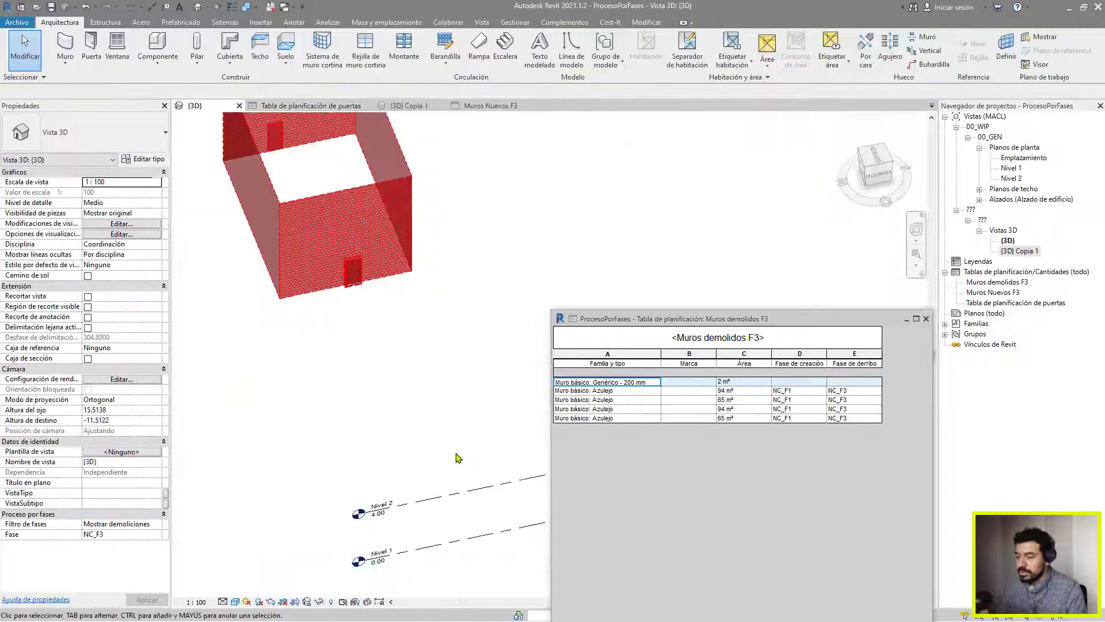
pyautogui.click(926, 319)
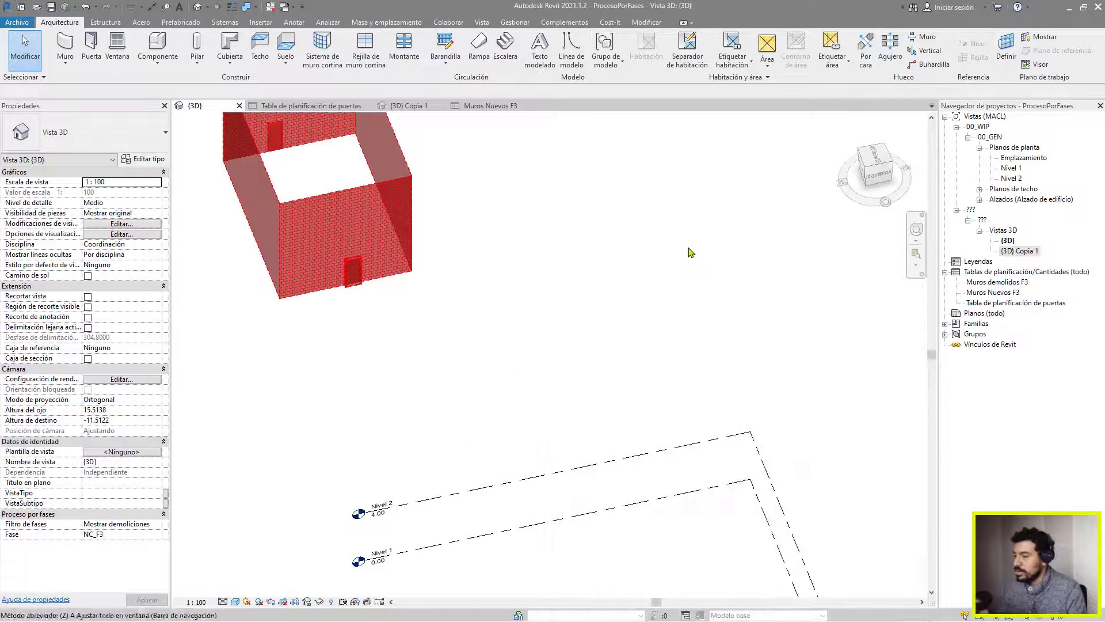
# Set the {3D} view's phase filter to Mostrar completo and inspect the two-room building from above
pyautogui.scroll(-3, 690, 252)
pyautogui.click(158, 524)
pyautogui.click(158, 524)
pyautogui.click(138, 561)
pyautogui.moveTo(409, 324); pyautogui.dragTo(435, 438, button='middle')
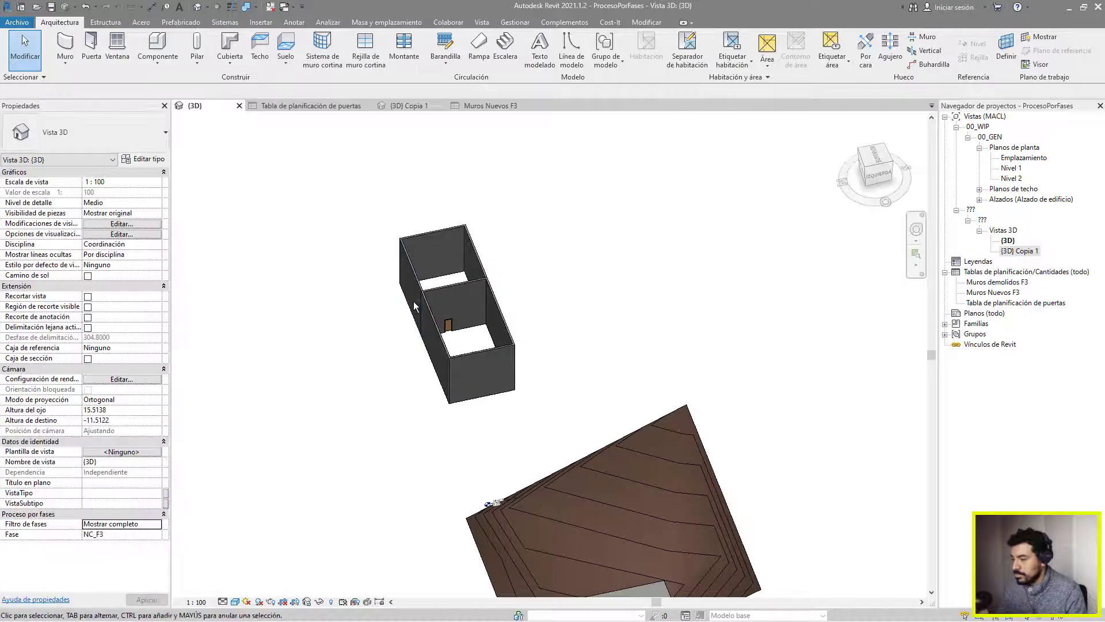
pyautogui.scroll(5, 429, 345)
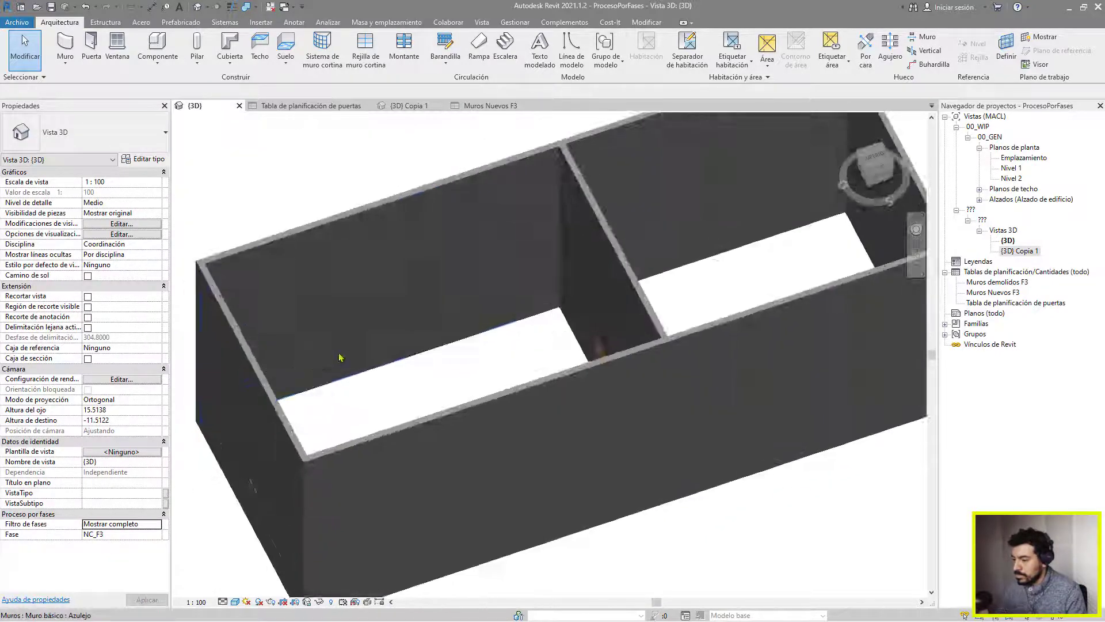
pyautogui.scroll(-3, 341, 357)
pyautogui.keyDown('shift'); pyautogui.moveTo(432, 368); pyautogui.dragTo(200, 376, button='middle'); pyautogui.keyUp('shift')
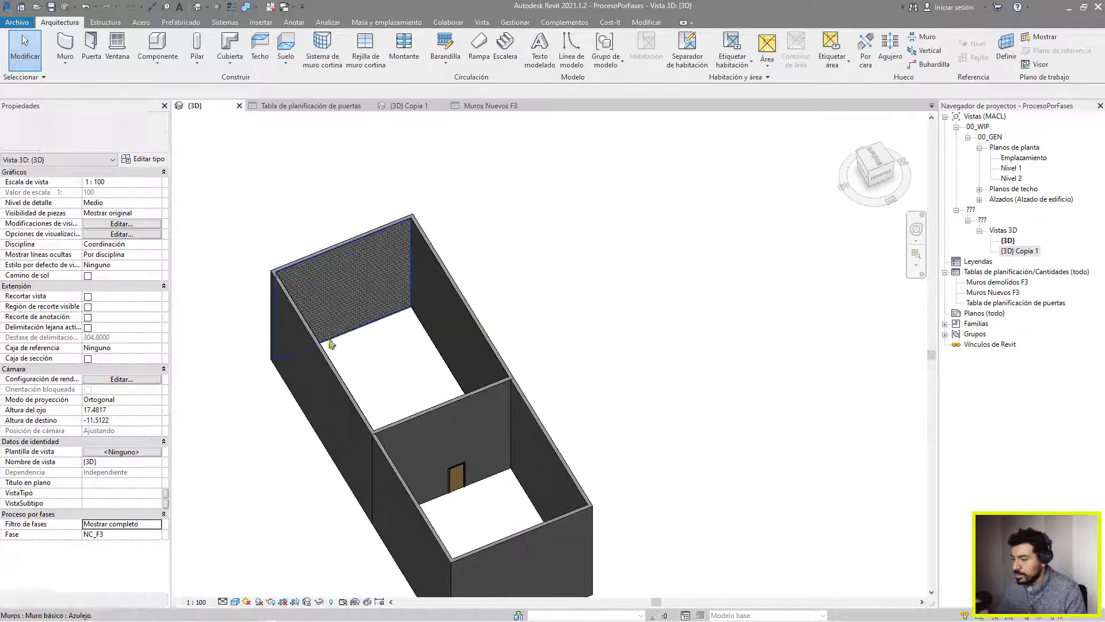
# Set the {3D} view's phase to Modificación del Terreno
pyautogui.click(157, 524)
pyautogui.click(156, 524)
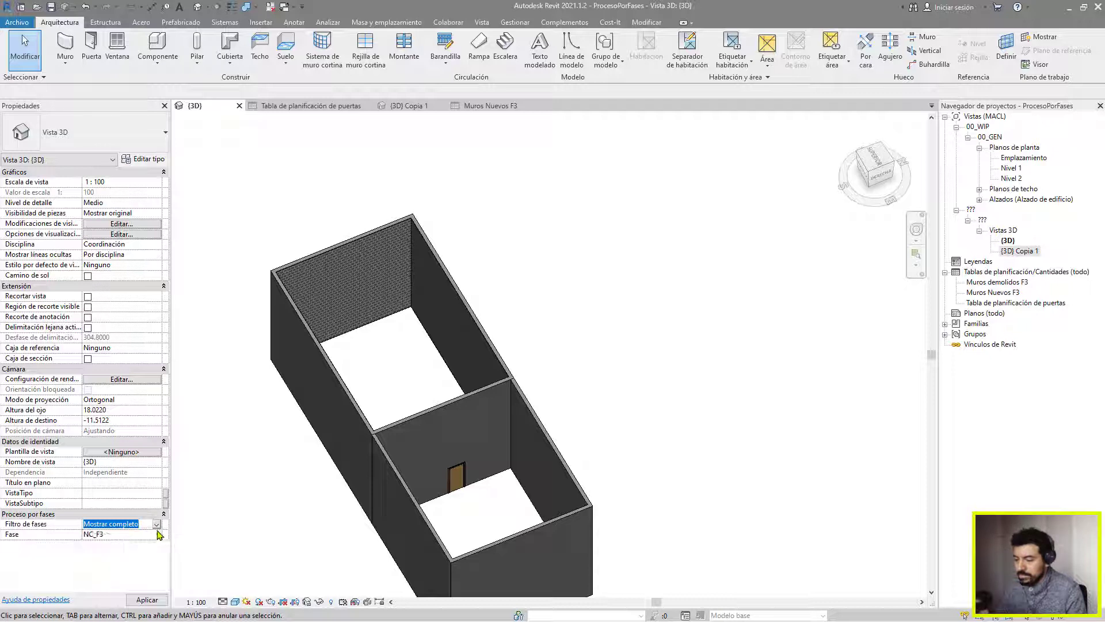
pyautogui.click(156, 534)
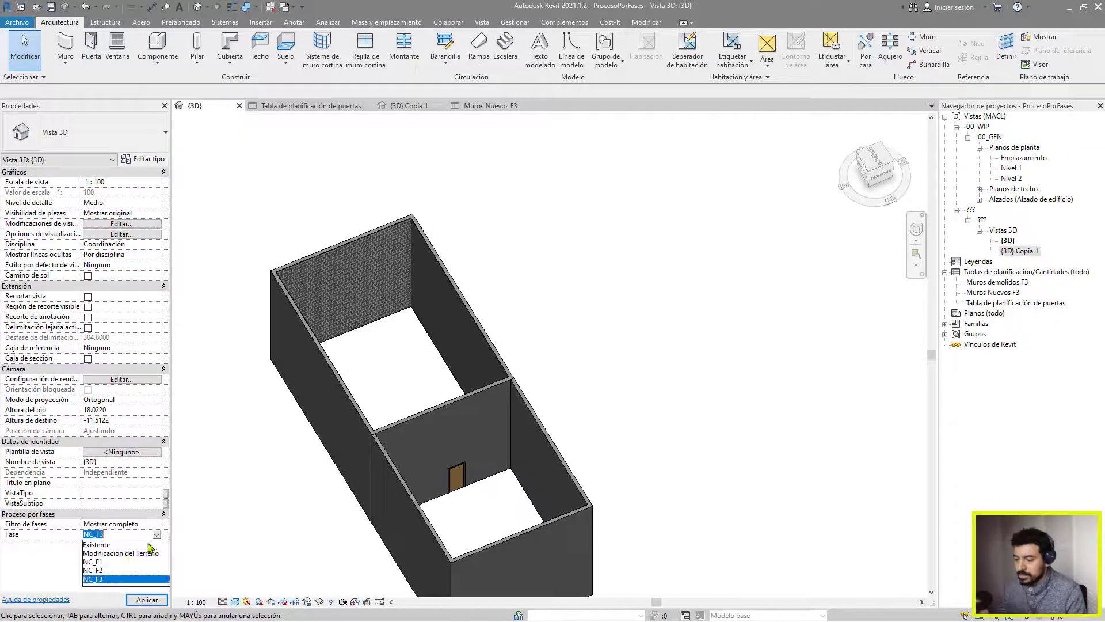
pyautogui.click(120, 553)
pyautogui.click(144, 600)
# Set the {3D} view's phase to NC_F1 and frame the wall that holds the door
pyautogui.click(156, 534)
pyautogui.click(115, 564)
pyautogui.click(145, 600)
pyautogui.scroll(5, 424, 311)
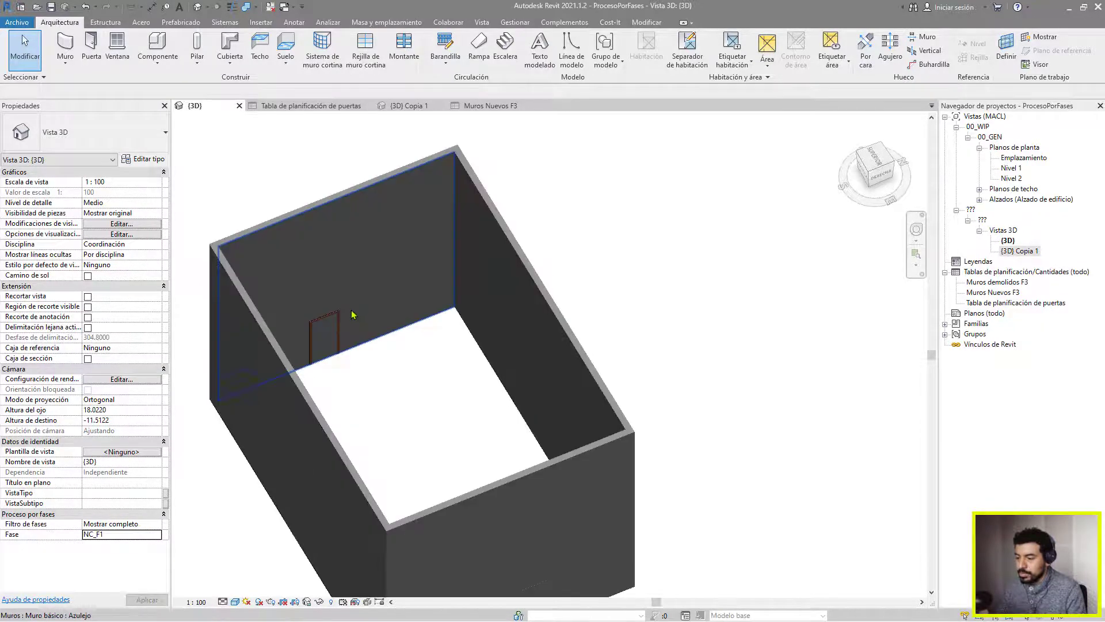
# Join the geometry of the overlapping walls around the door so its opening cuts through both
pyautogui.click(284, 6)
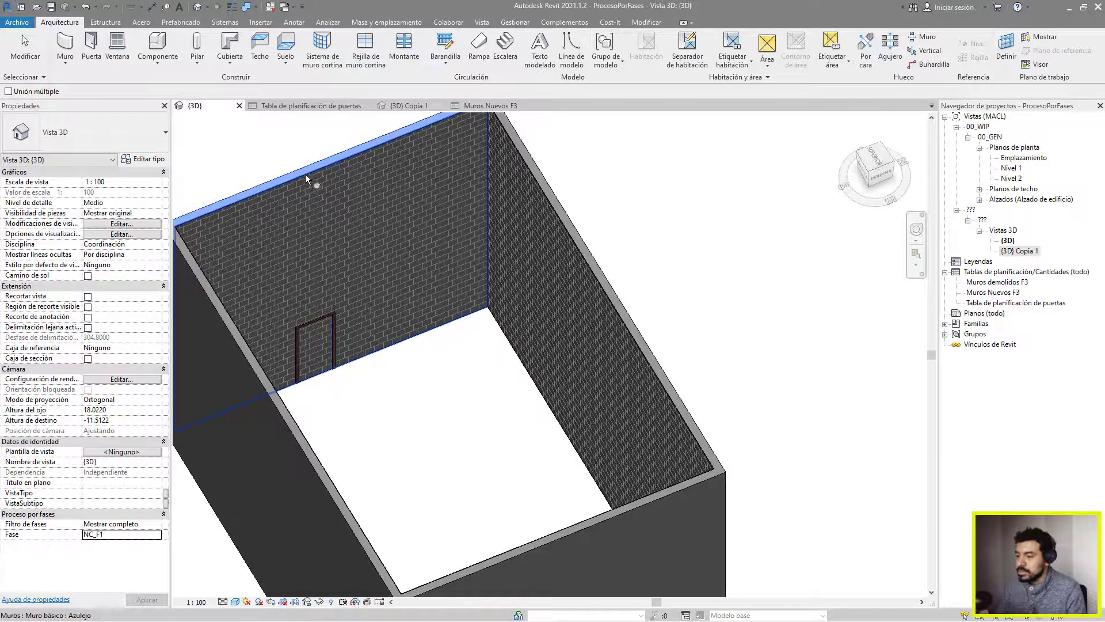
pyautogui.scroll(-1, 420, 395)
pyautogui.press('Escape')
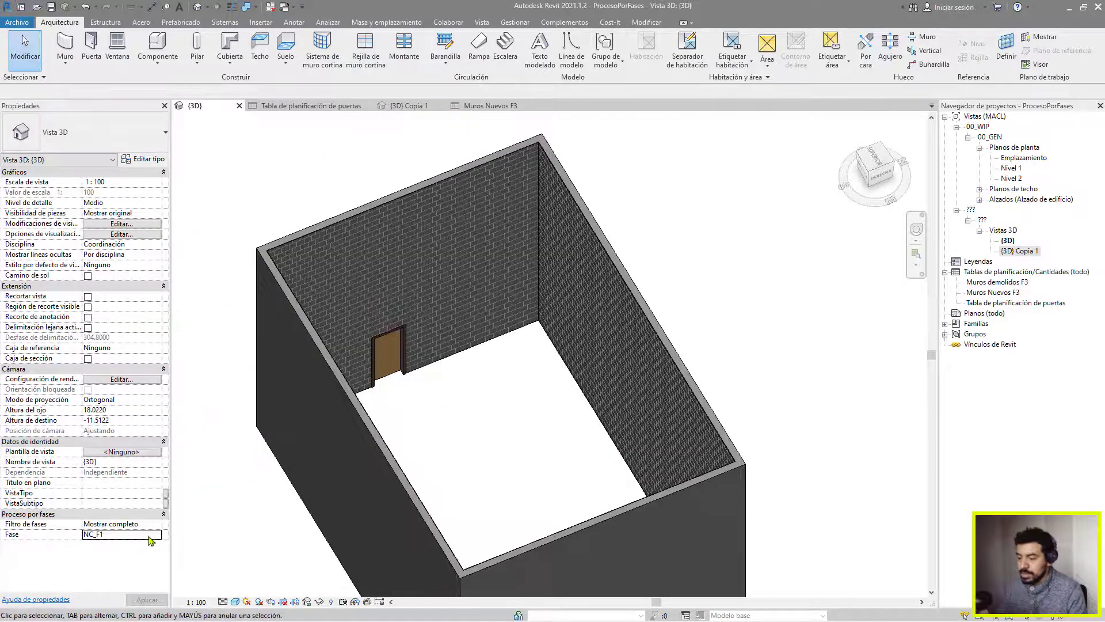
# Switch the {3D} view's phase to NC_F2 and on to NC_F3, inspecting the complete building in each
pyautogui.click(151, 535)
pyautogui.click(103, 569)
pyautogui.scroll(-2, 452, 422)
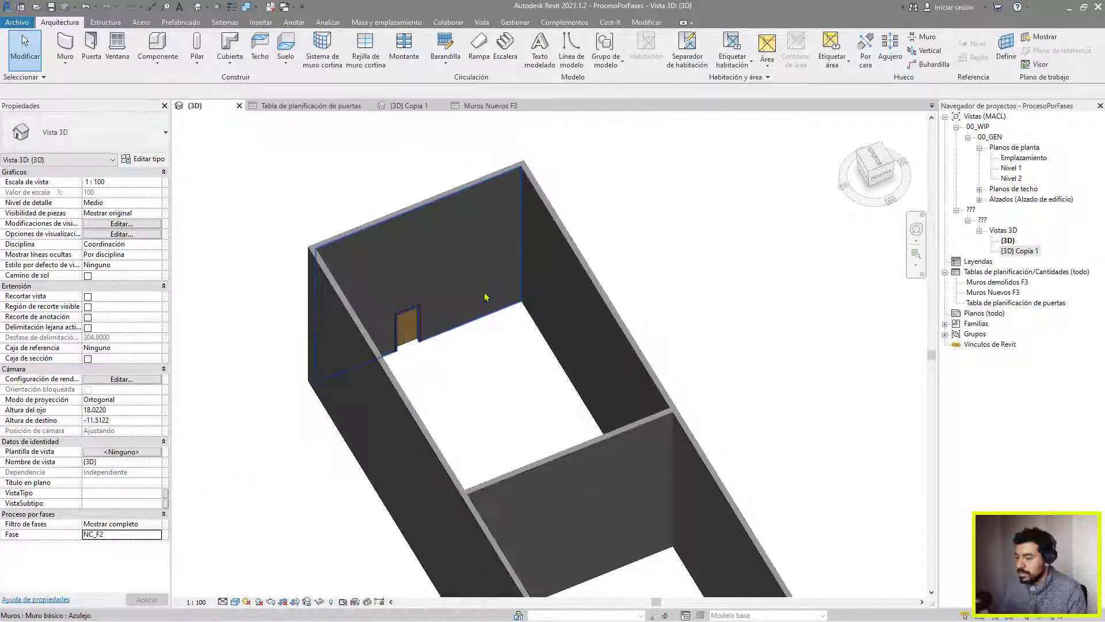
pyautogui.keyDown('shift'); pyautogui.moveTo(495, 368); pyautogui.dragTo(533, 348, button='middle'); pyautogui.keyUp('shift')
pyautogui.click(157, 535)
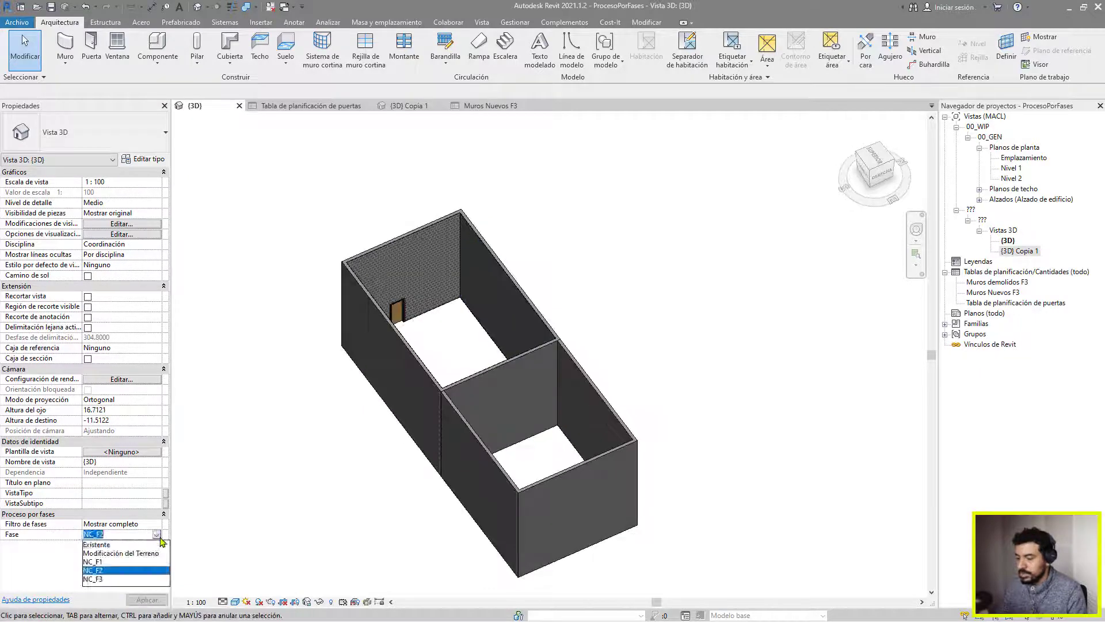
pyautogui.click(115, 580)
pyautogui.keyDown('shift'); pyautogui.moveTo(573, 281); pyautogui.dragTo(518, 426, button='middle'); pyautogui.keyUp('shift')
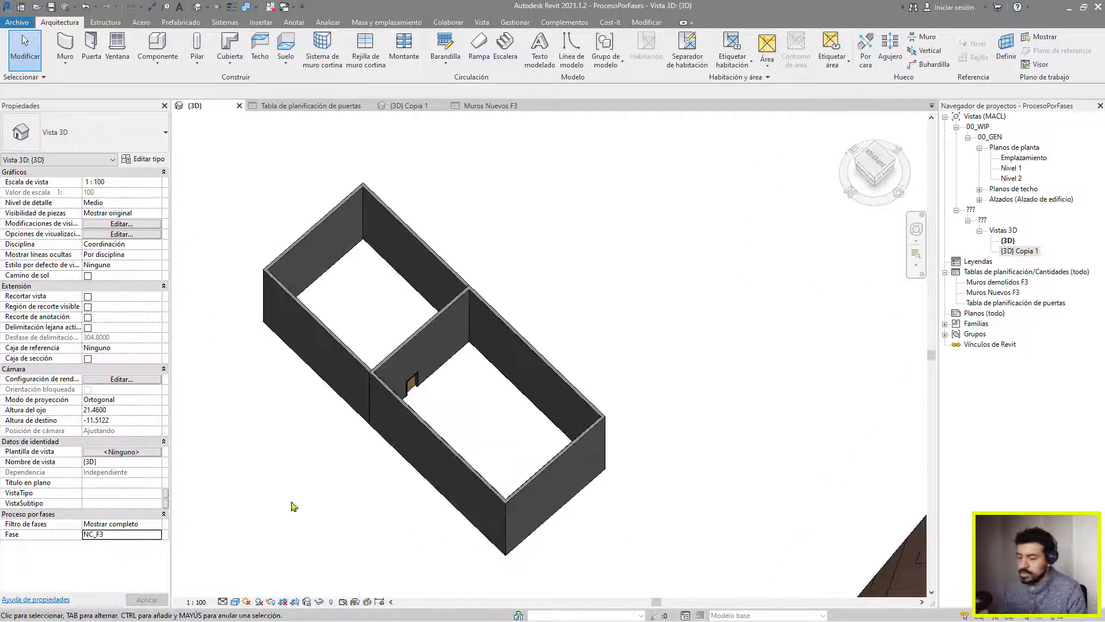
# Set the {3D} view's phase filter to Mostrar nuevo and orbit around the new walls
pyautogui.click(157, 525)
pyautogui.scroll(-1, 153, 563)
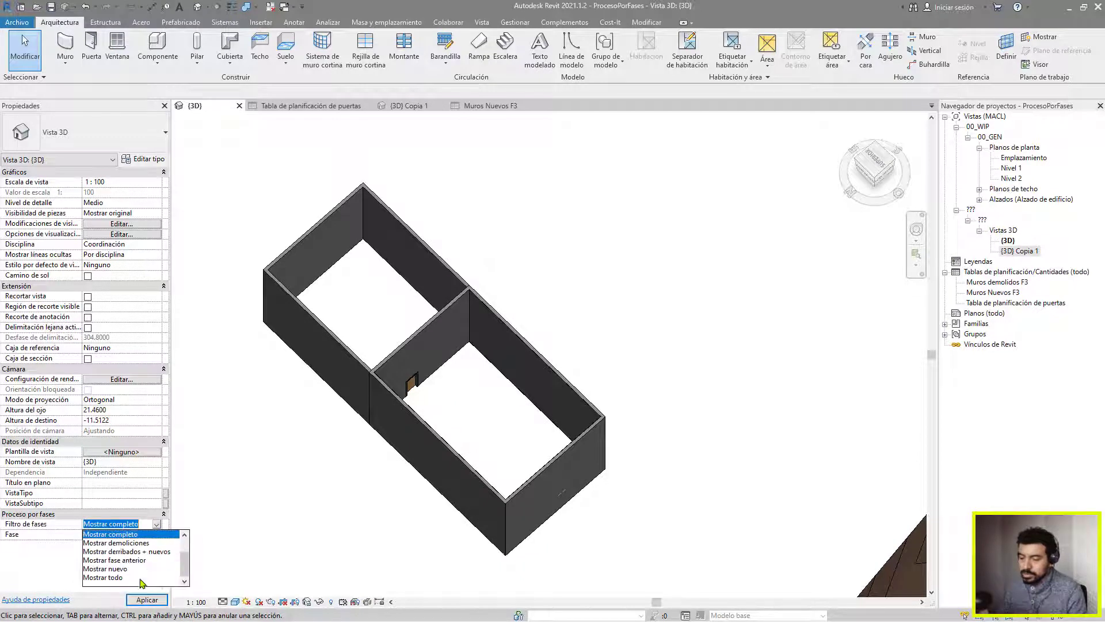
pyautogui.click(135, 578)
pyautogui.keyDown('shift'); pyautogui.moveTo(332, 524); pyautogui.dragTo(599, 481, button='middle'); pyautogui.keyUp('shift')
pyautogui.moveTo(346, 526); pyautogui.dragTo(303, 493, button='middle')
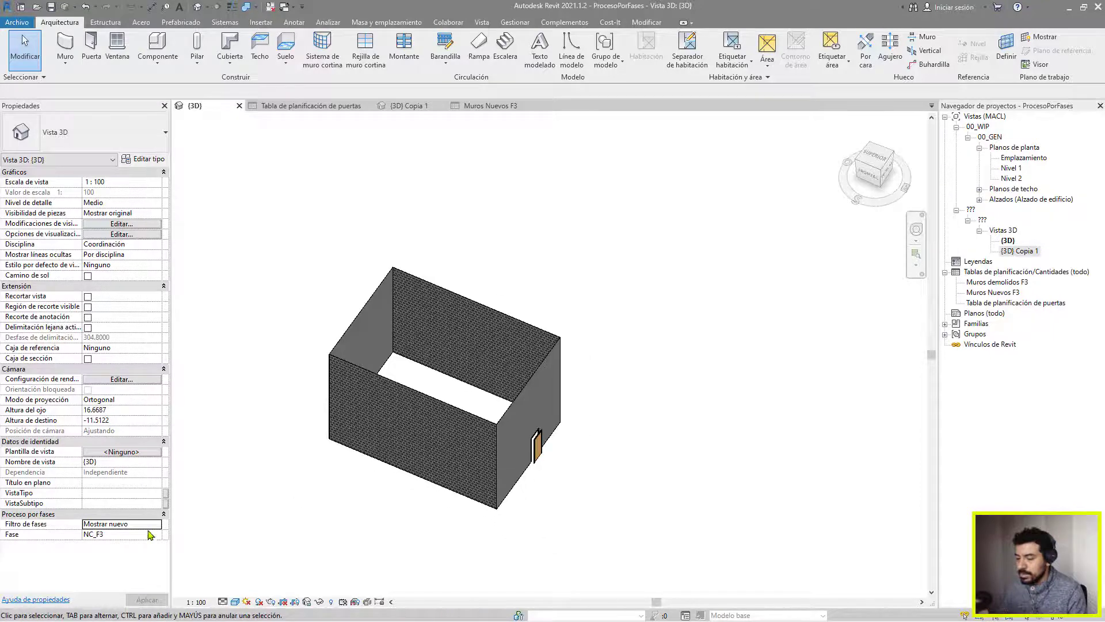
# Set the {3D} view's phase to NC_F1 and orbit to inspect that phase's new walls and door
pyautogui.click(157, 534)
pyautogui.click(96, 560)
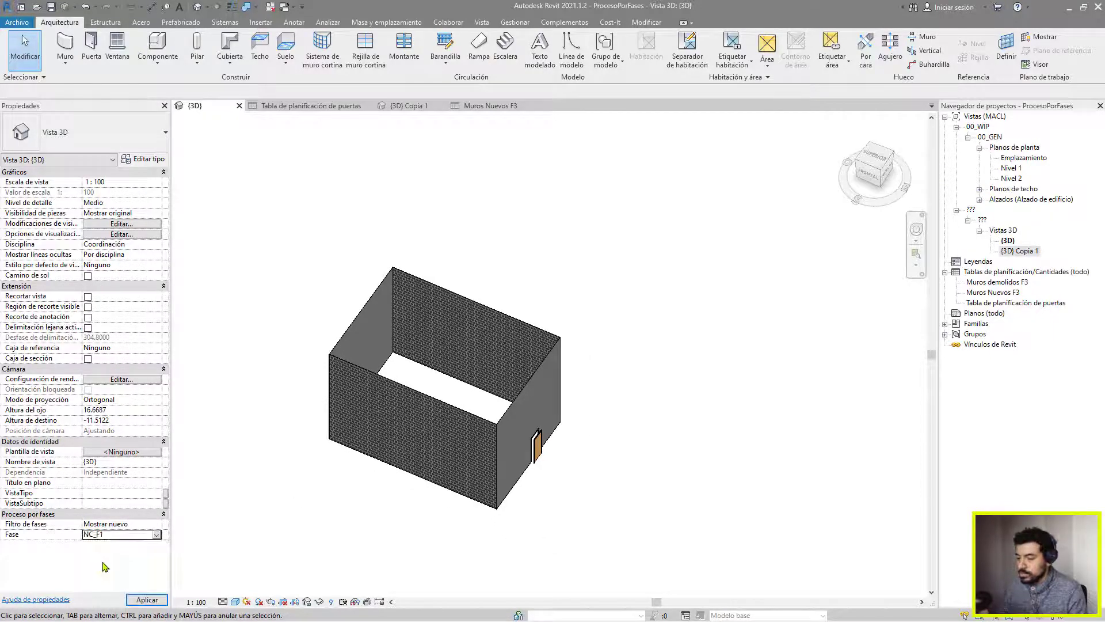
pyautogui.click(144, 600)
pyautogui.keyDown('shift'); pyautogui.moveTo(465, 466); pyautogui.dragTo(382, 345, button='middle'); pyautogui.keyUp('shift')
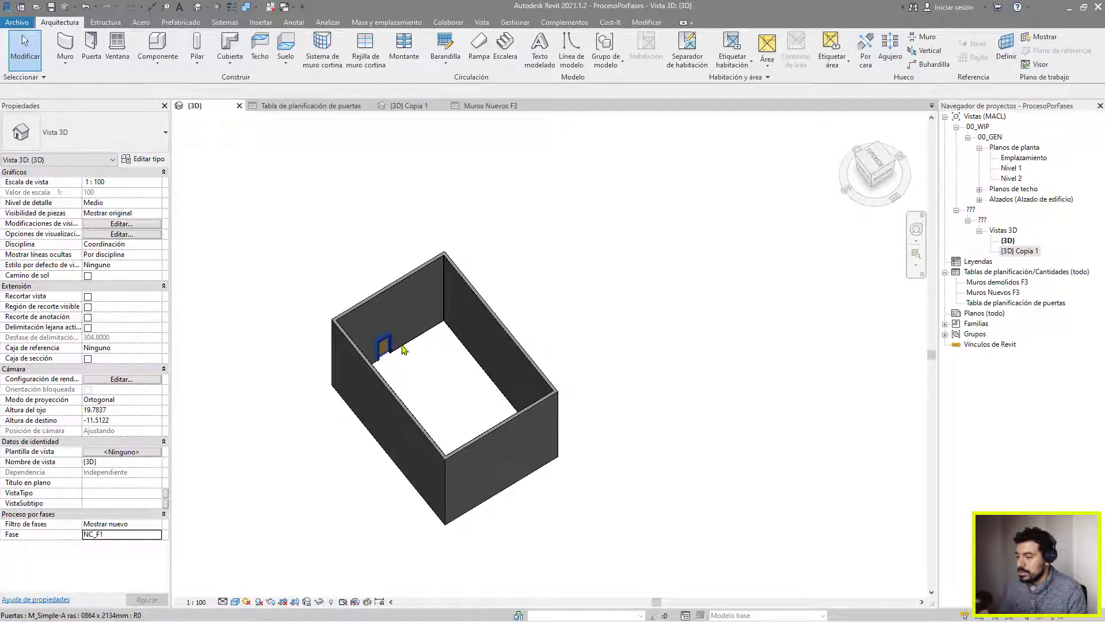
# Switch the {3D} view's phase to NC_F2 and on to NC_F3 to compare the new elements of each phase
pyautogui.click(161, 537)
pyautogui.click(92, 571)
pyautogui.moveTo(486, 439); pyautogui.dragTo(503, 239, button='middle')
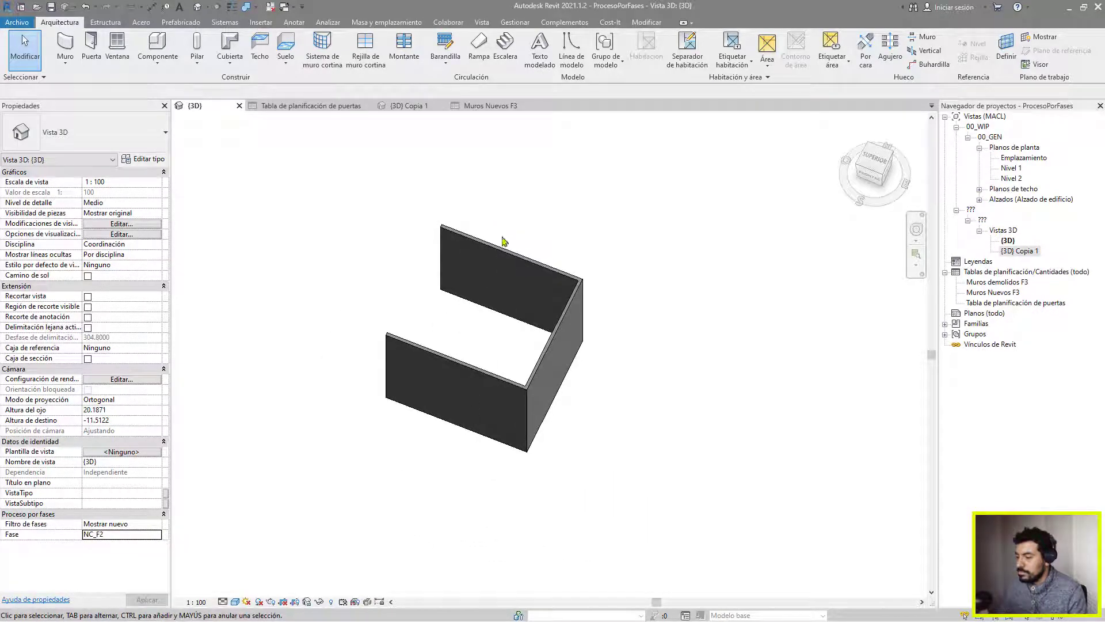
pyautogui.click(160, 536)
pyautogui.click(96, 581)
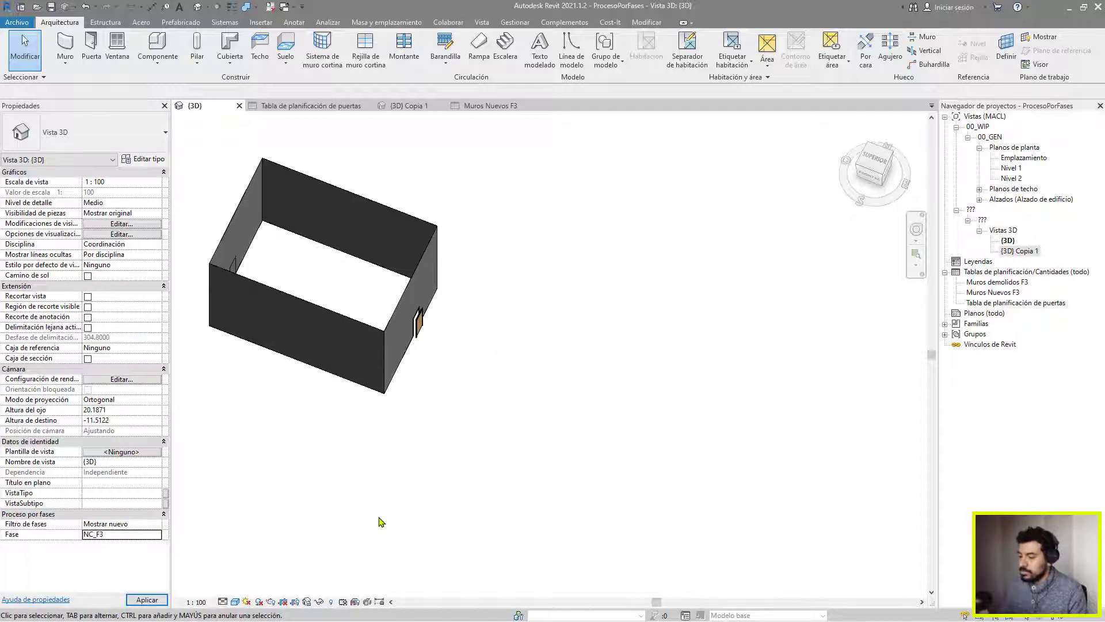
# Set the {3D} view's phase filter to Mostrar derribados + nuevos
pyautogui.click(156, 538)
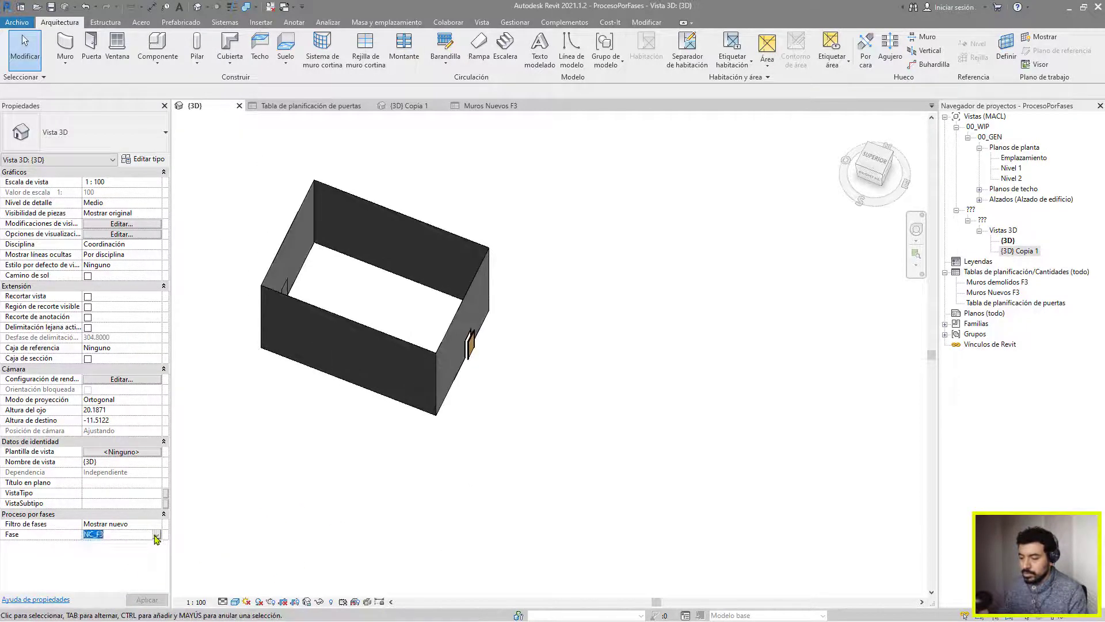
pyautogui.click(157, 538)
pyautogui.click(156, 524)
pyautogui.click(157, 525)
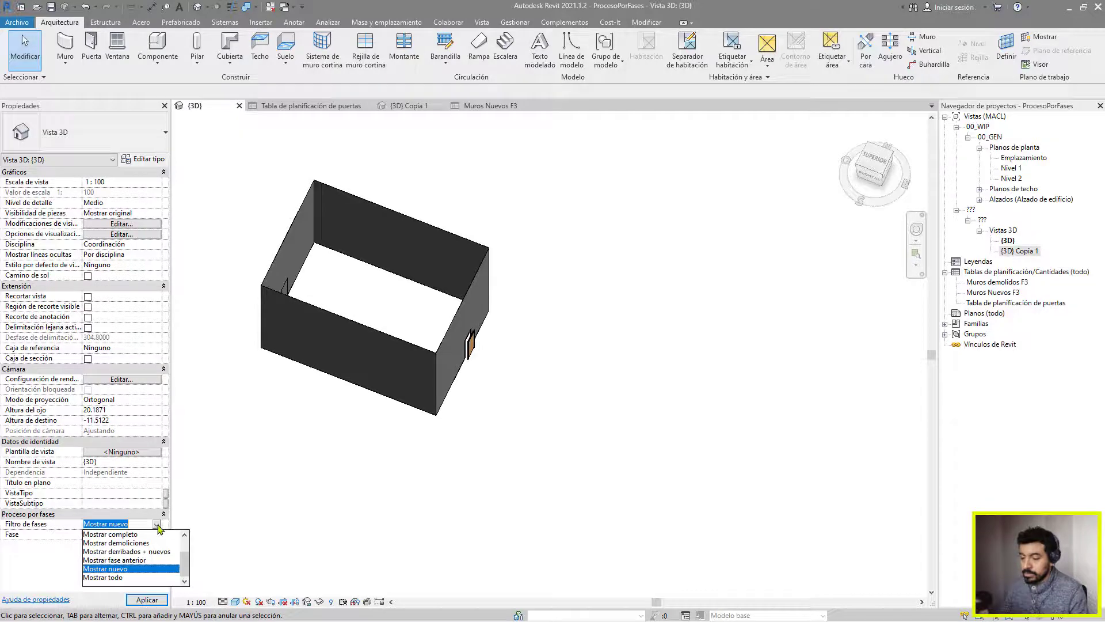
pyautogui.click(149, 550)
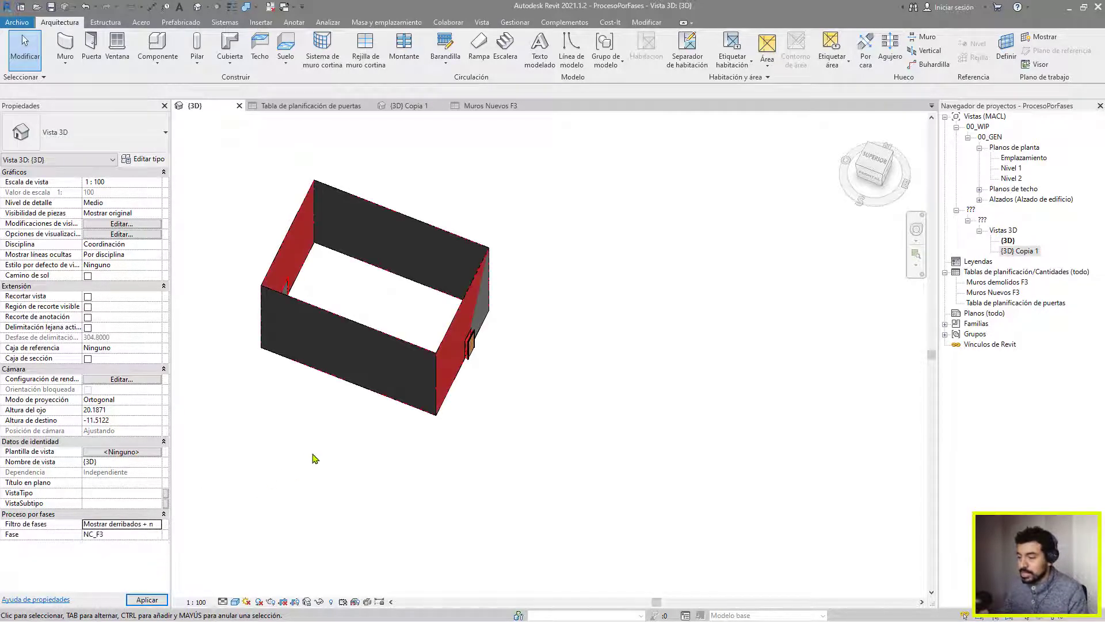
# Set the {3D} view's phase to NC_F1 and inspect its demolished and new elements
pyautogui.click(157, 535)
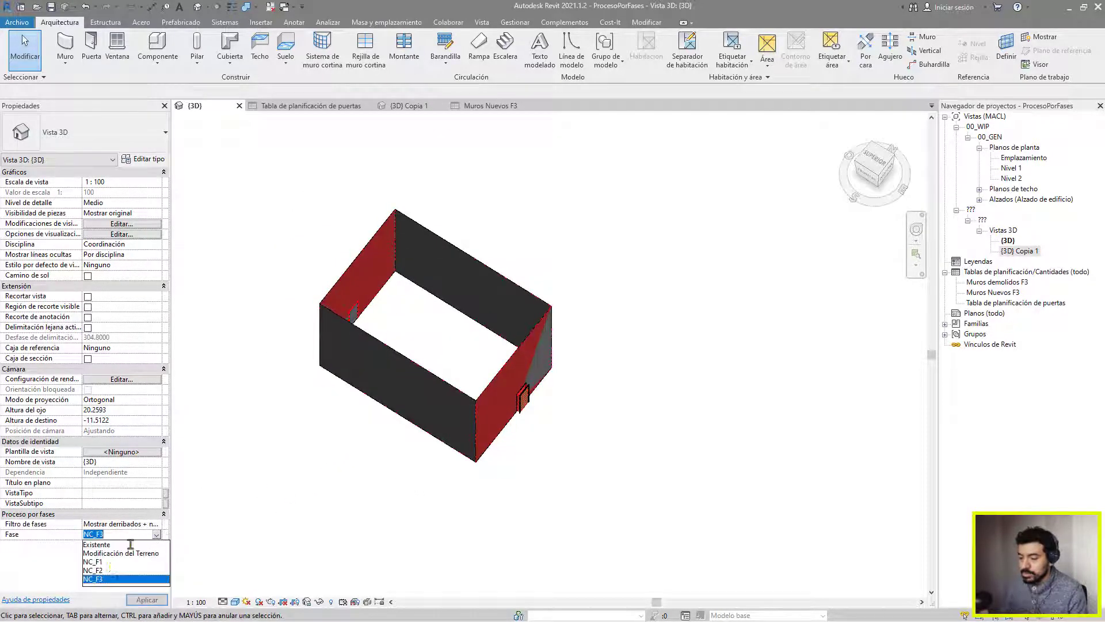
pyautogui.click(109, 562)
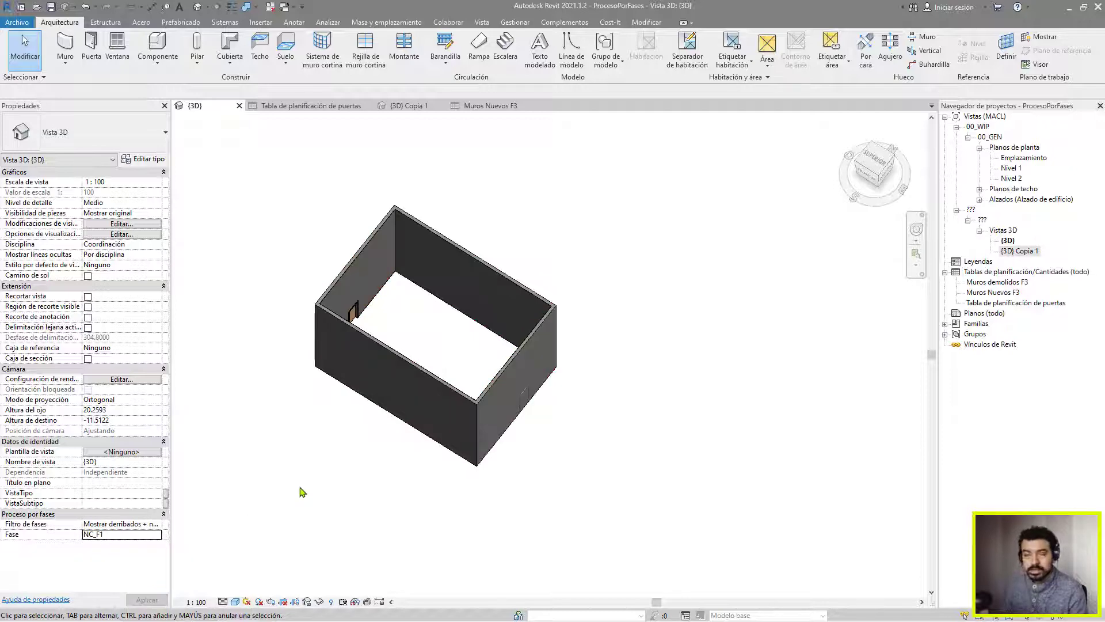
pyautogui.scroll(3, 419, 455)
pyautogui.keyDown('shift'); pyautogui.moveTo(416, 457); pyautogui.dragTo(645, 397, button='middle'); pyautogui.keyUp('shift')
# Switch the {3D} view's phase to NC_F2 and on to NC_F3 to compare their demolished and new elements
pyautogui.click(156, 534)
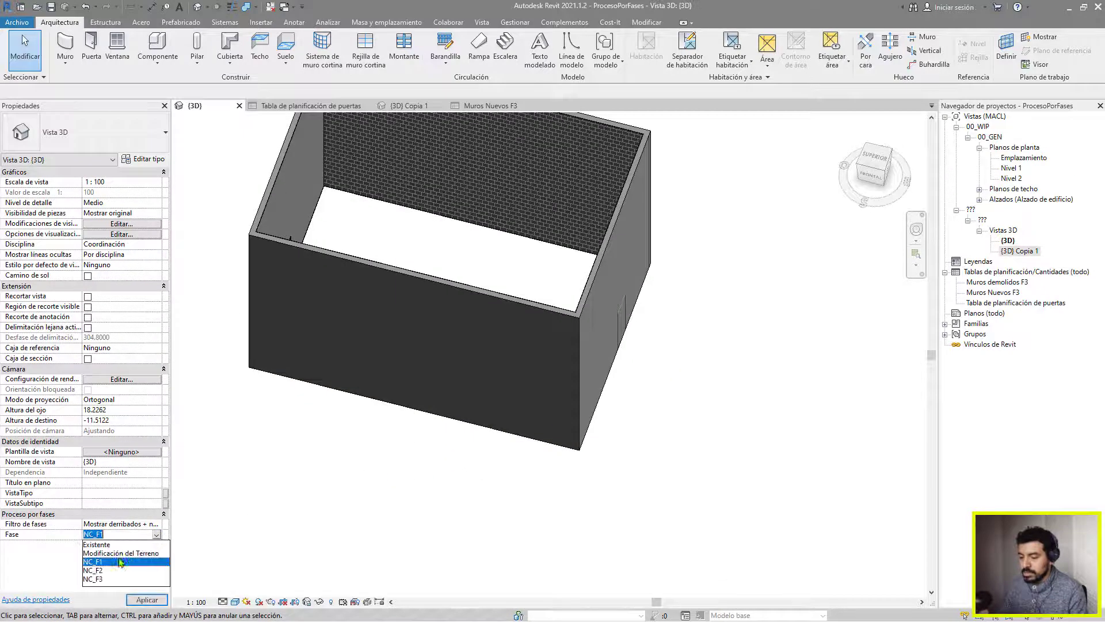
pyautogui.click(102, 571)
pyautogui.scroll(-2, 417, 447)
pyautogui.moveTo(522, 363); pyautogui.dragTo(462, 403, button='middle')
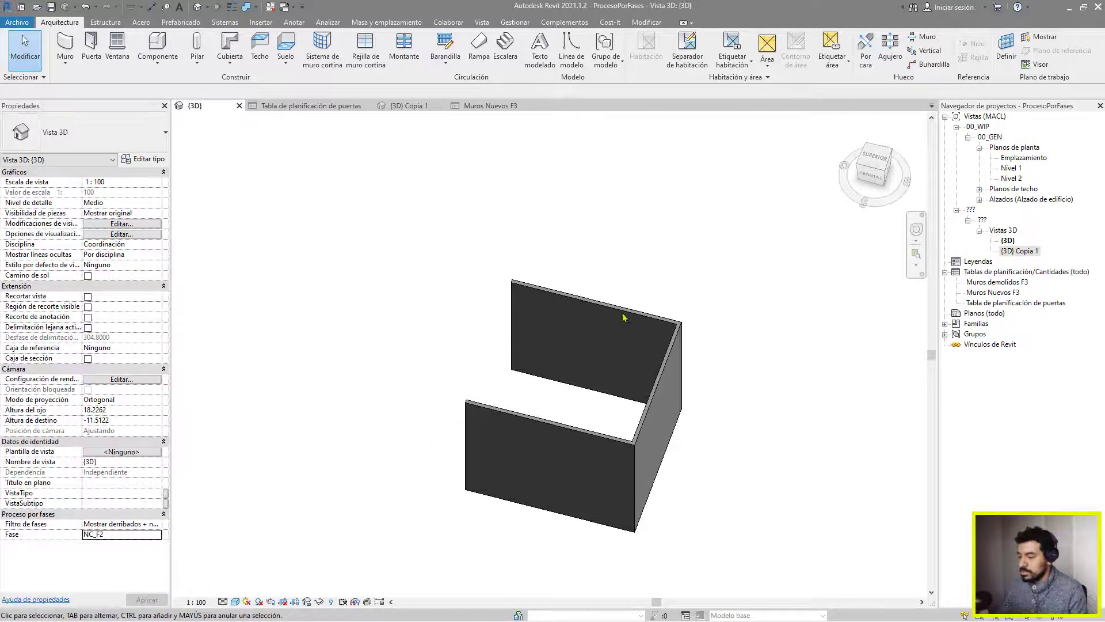
pyautogui.click(159, 534)
pyautogui.click(104, 581)
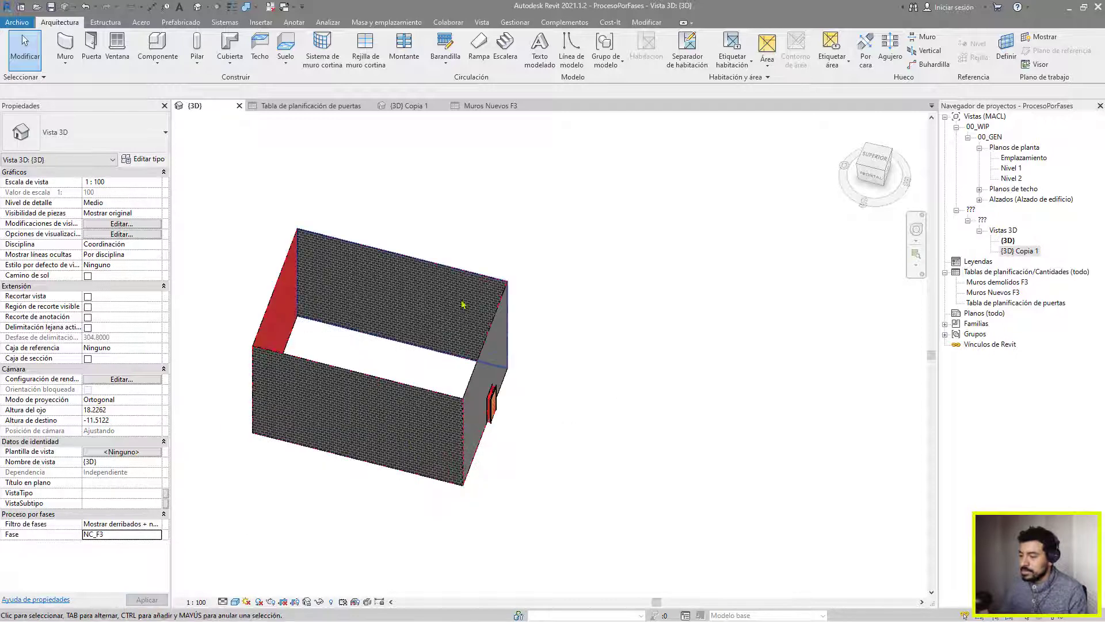
# Set the {3D} view's phase filter to Mostrar anteriores + derribados and step its phase back through NC_F2 and NC_F1
pyautogui.click(157, 524)
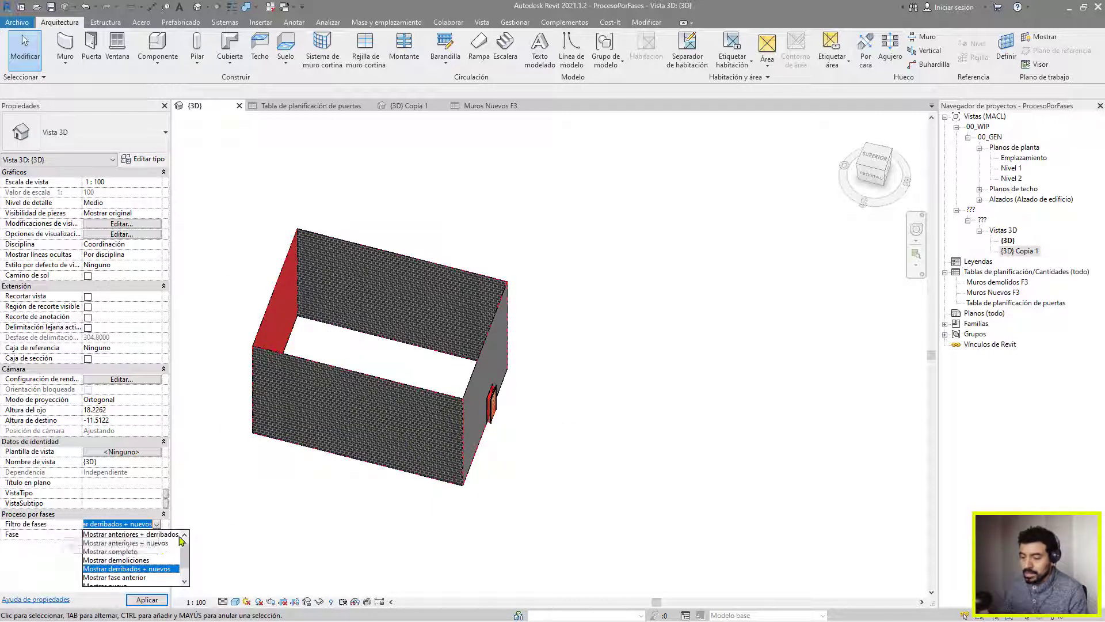
pyautogui.click(170, 535)
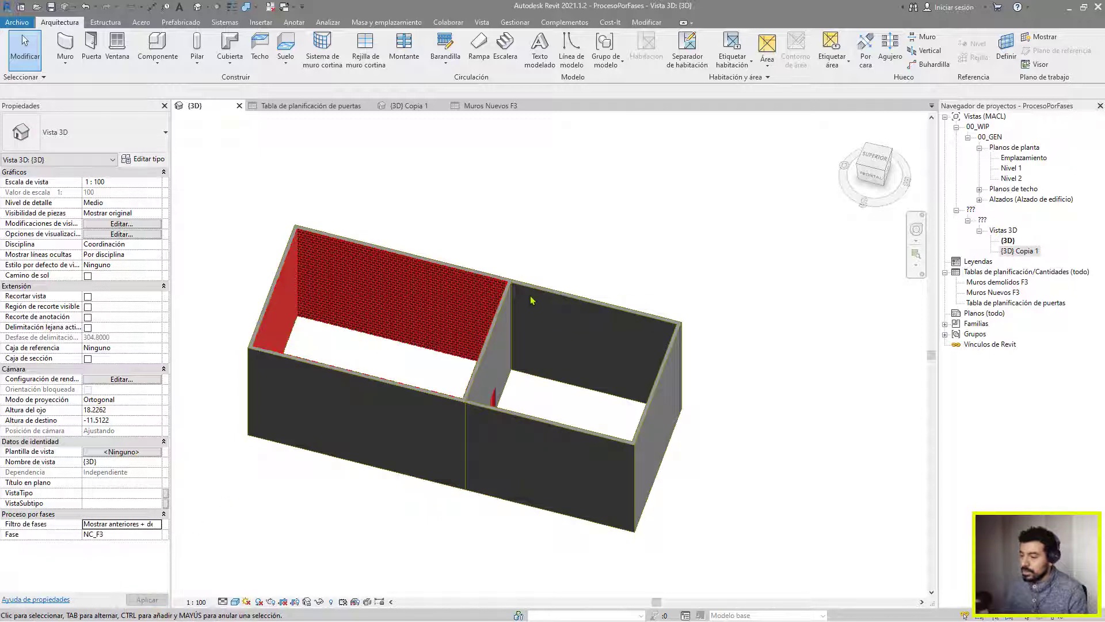
pyautogui.click(157, 534)
pyautogui.click(113, 574)
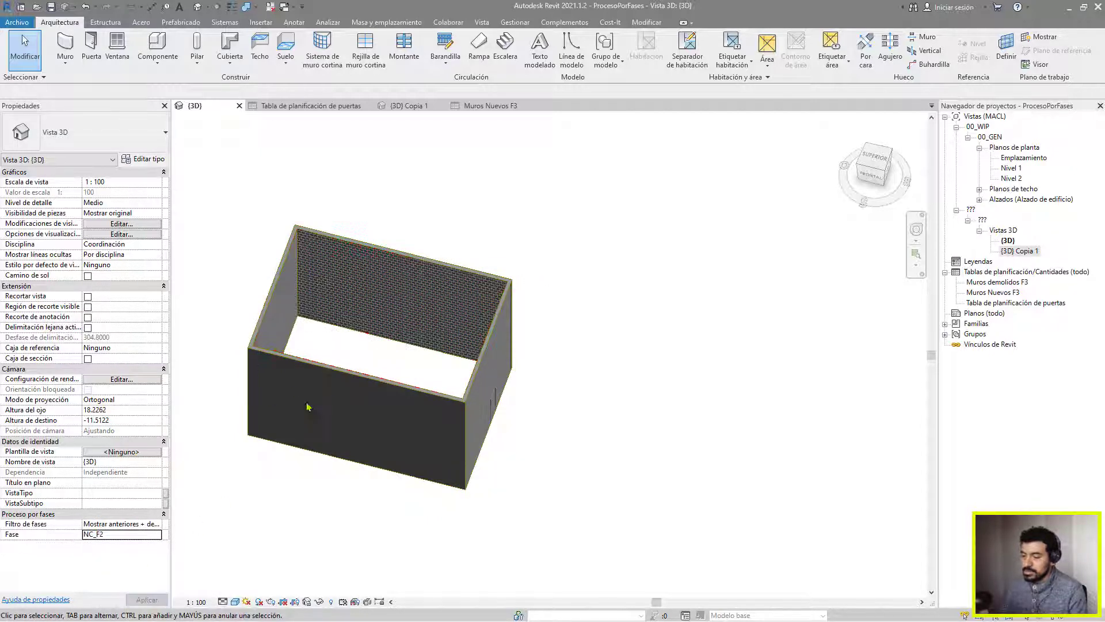
pyautogui.click(159, 537)
pyautogui.click(118, 561)
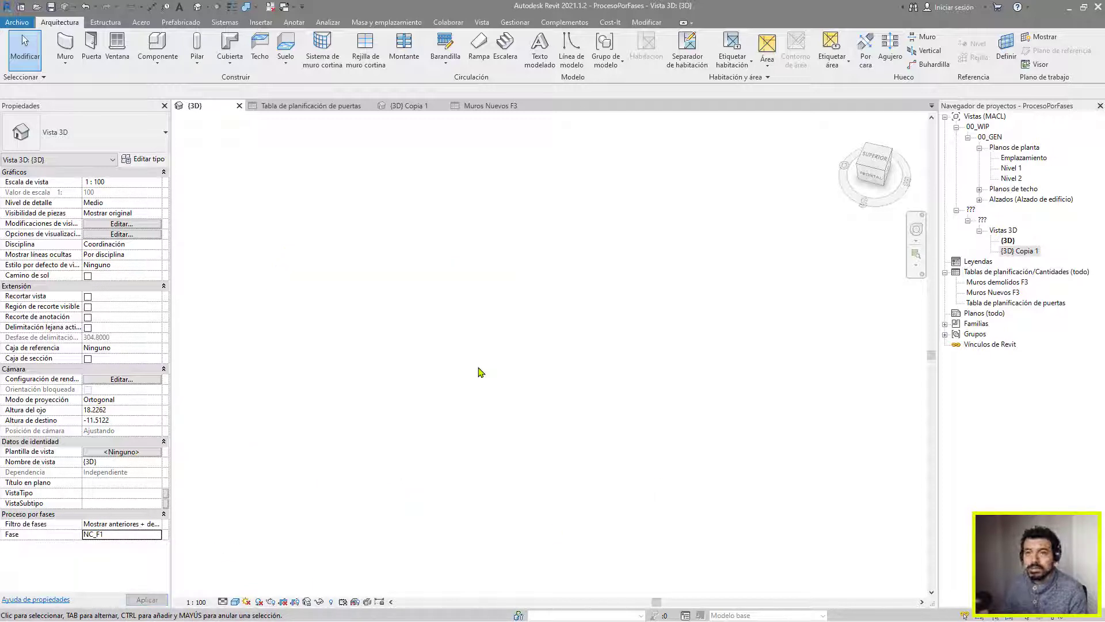
# Set the {3D} view's phase to NC_F3 and its phase filter to Mostrar demoliciones
pyautogui.click(156, 537)
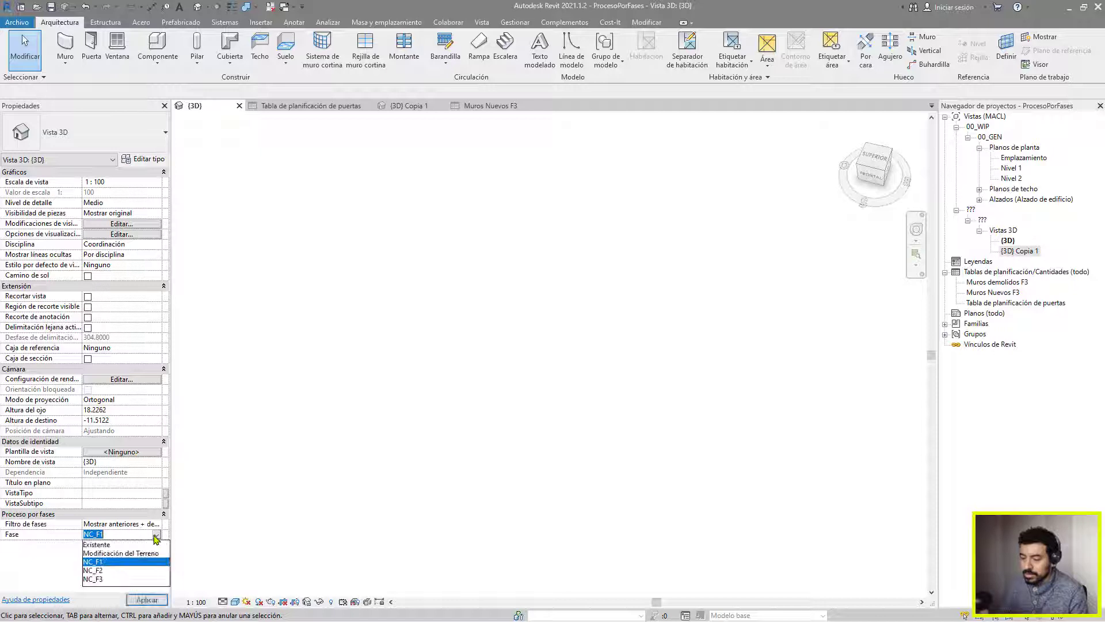
pyautogui.click(100, 577)
pyautogui.click(157, 524)
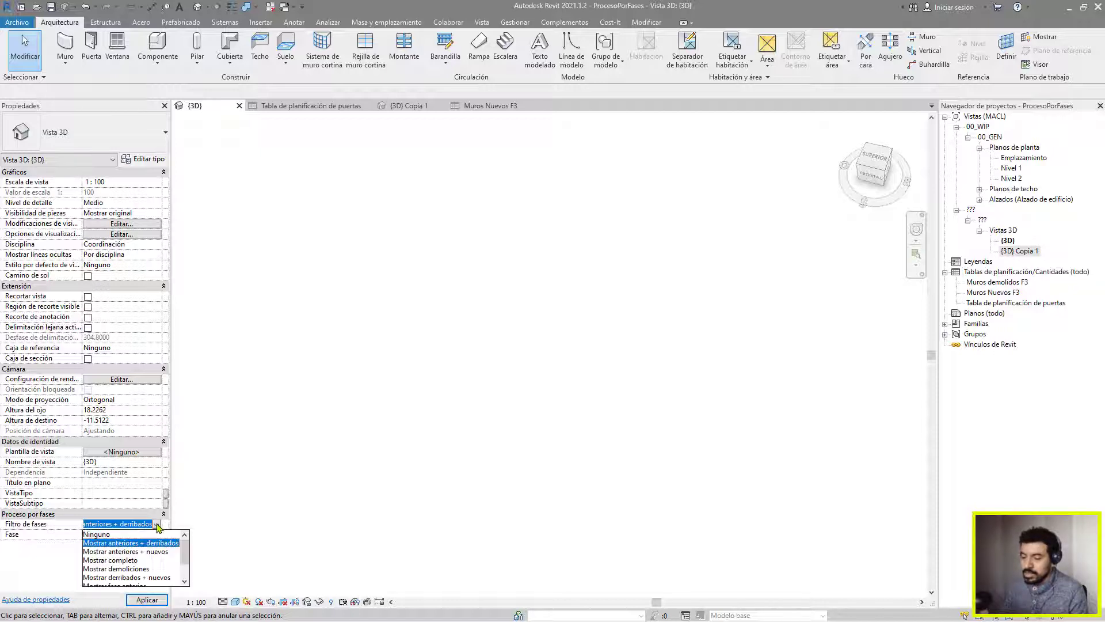
pyautogui.click(143, 570)
pyautogui.moveTo(612, 340)
pyautogui.keyDown('shift'); pyautogui.mouseDown(button='middle')
pyautogui.moveTo(587, 378)
pyautogui.moveTo(606, 360)
pyautogui.mouseUp(button='middle'); pyautogui.keyUp('shift')
pyautogui.scroll(-5, 610, 313)
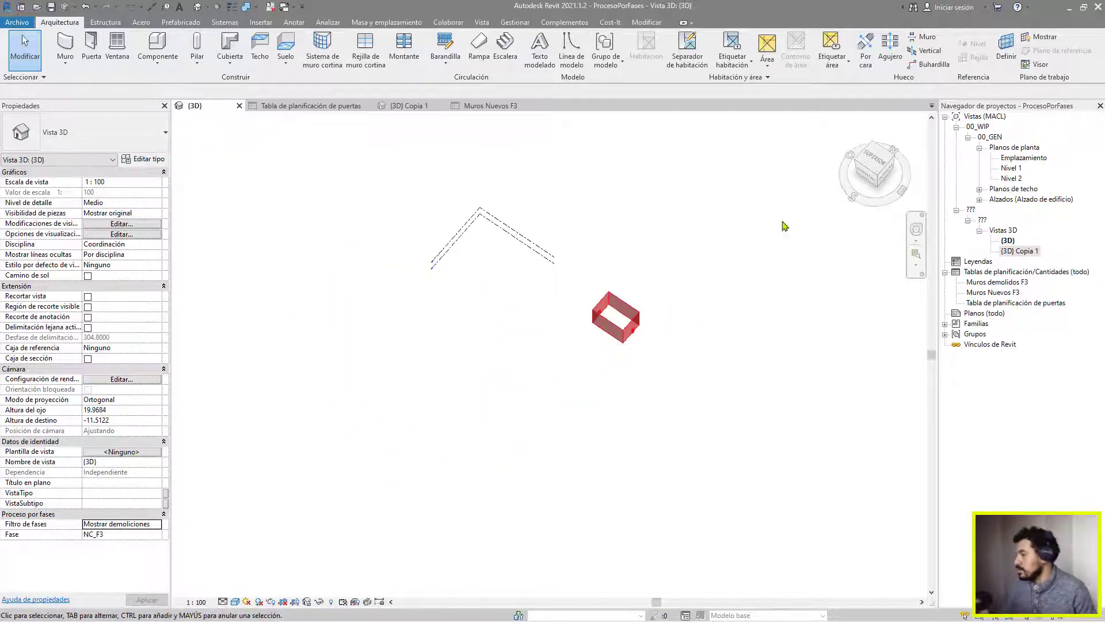
# Open the Nivel 1 floor plan and insert a project phase named Detalles puertas y ventanas after NC_F3
pyautogui.click(873, 178)
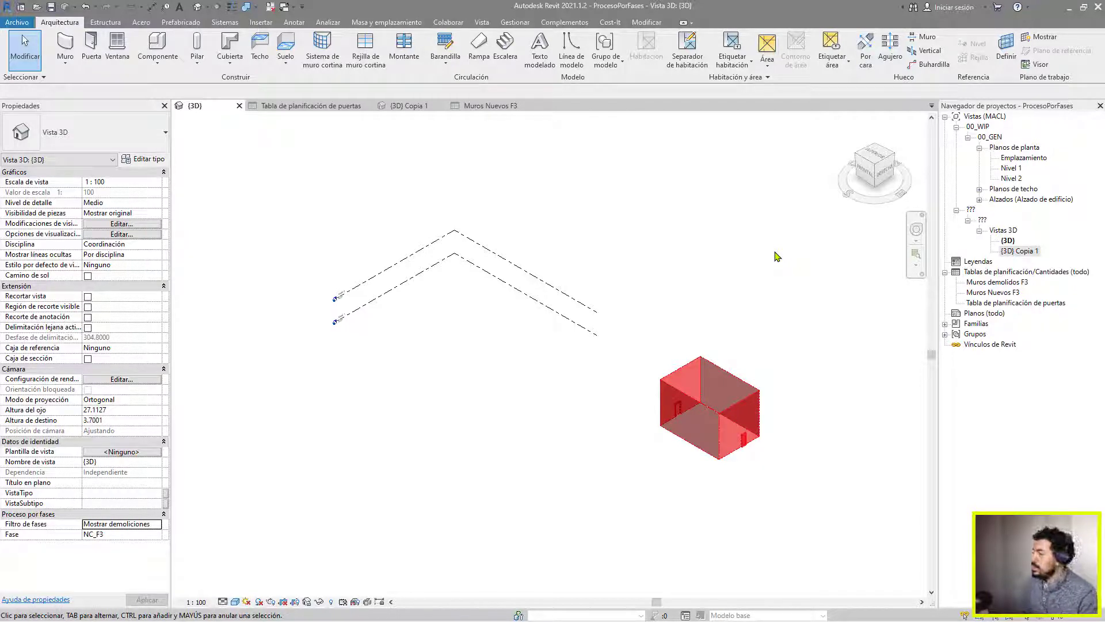
pyautogui.doubleClick(1011, 168)
pyautogui.moveTo(671, 296); pyautogui.dragTo(544, 401, button='middle')
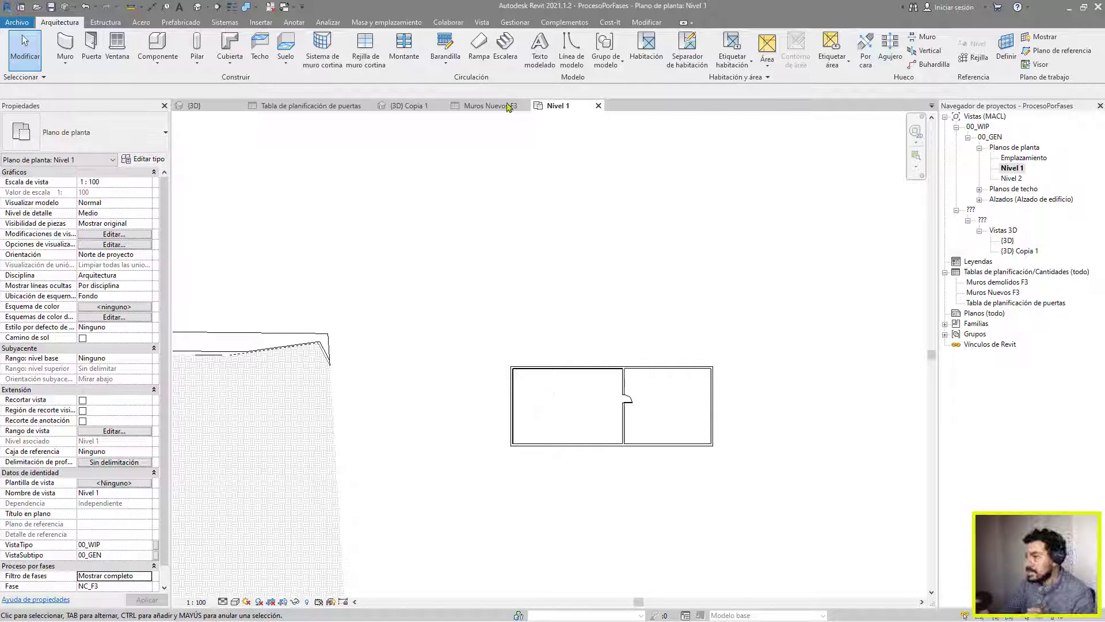
pyautogui.click(515, 22)
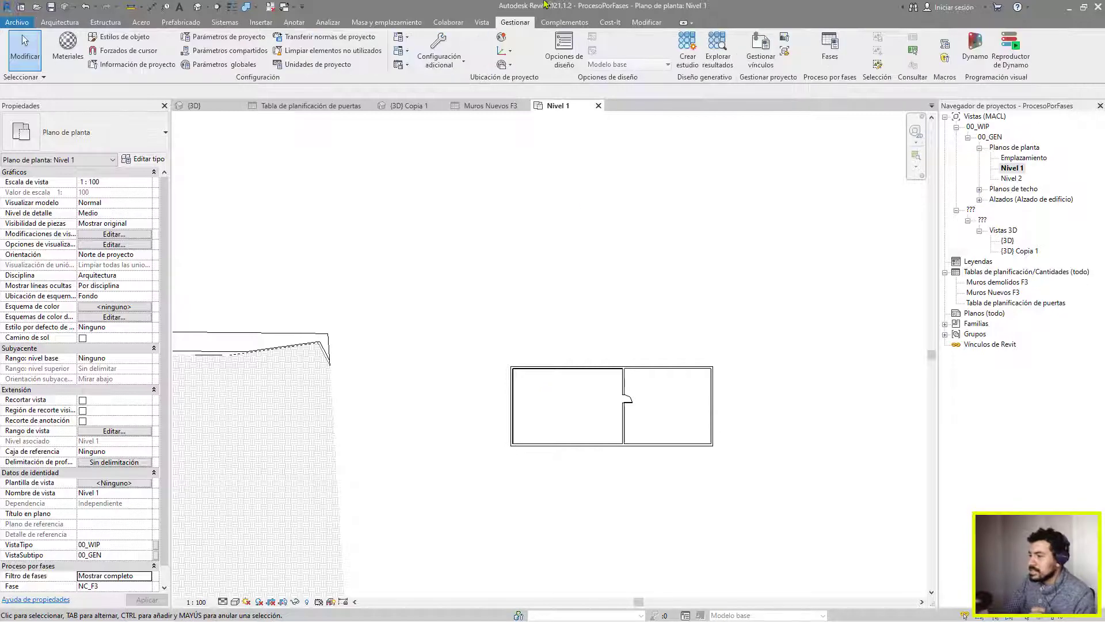
pyautogui.click(827, 56)
pyautogui.click(422, 142)
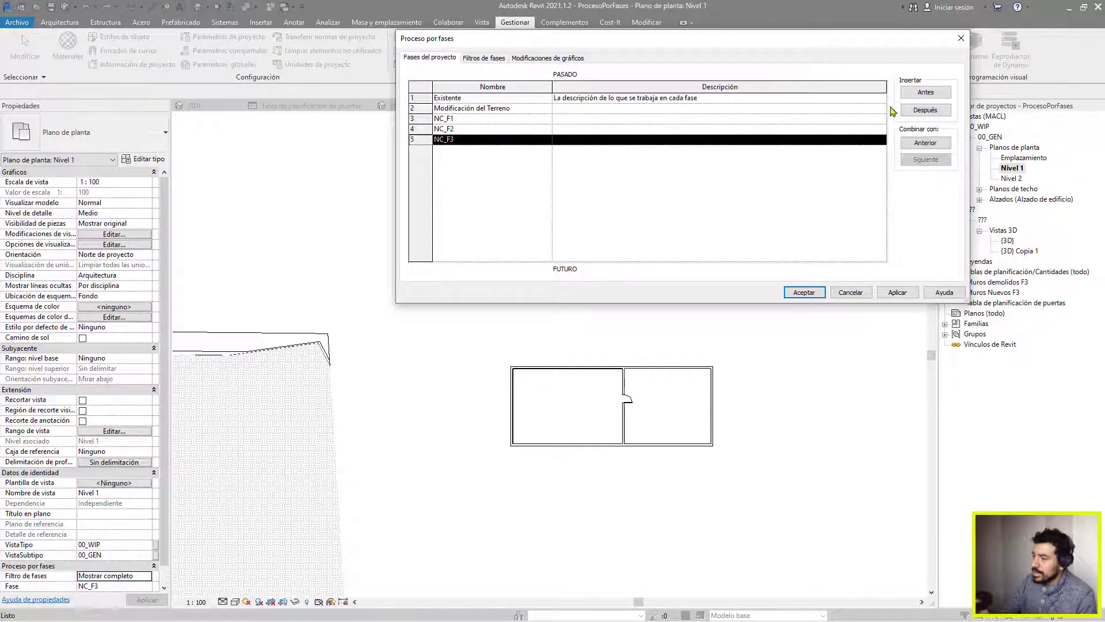
pyautogui.click(925, 110)
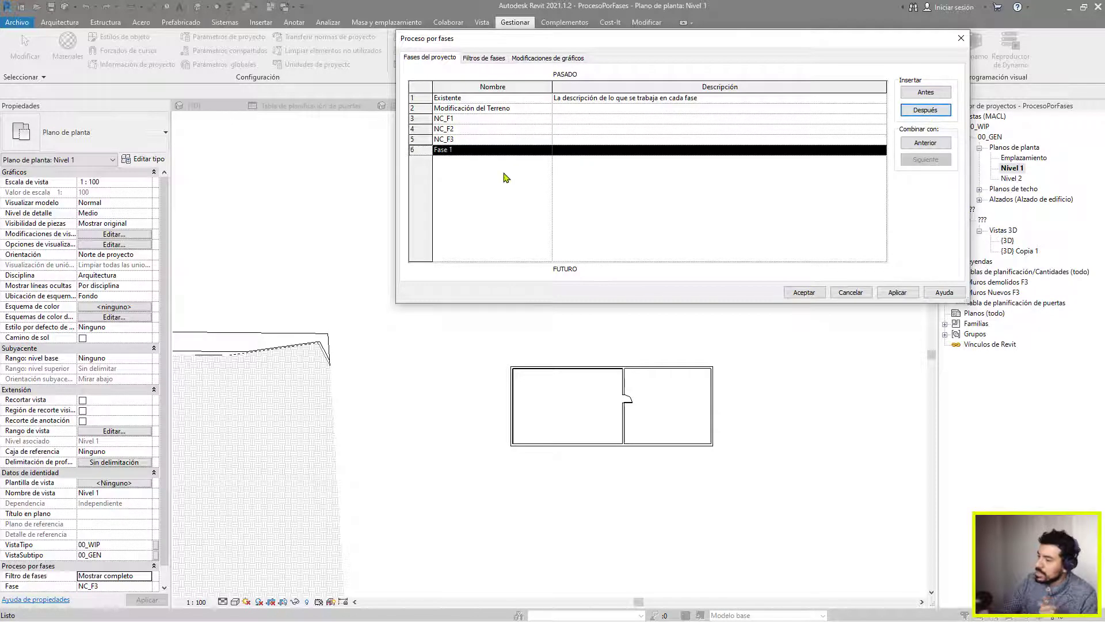
pyautogui.write('Detalles puertas y ventana')
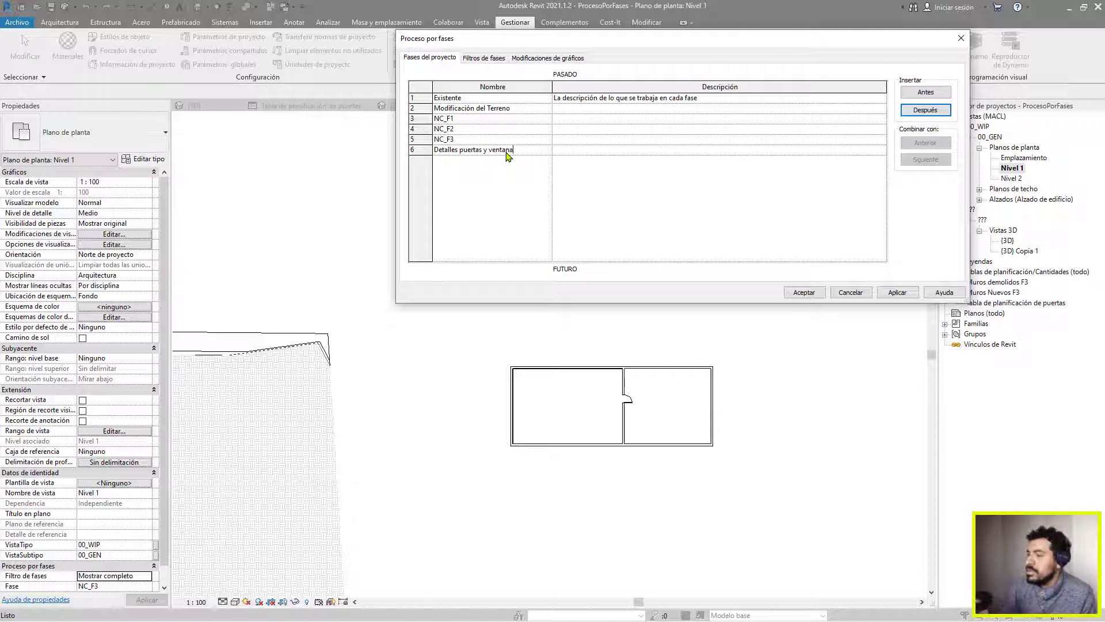
pyautogui.write('s')
# Describe the new phase as "Esta fase es ficticia, no tomar en cuenta en la programación de obra ni en la cuantificación" and accept
pyautogui.click(595, 150)
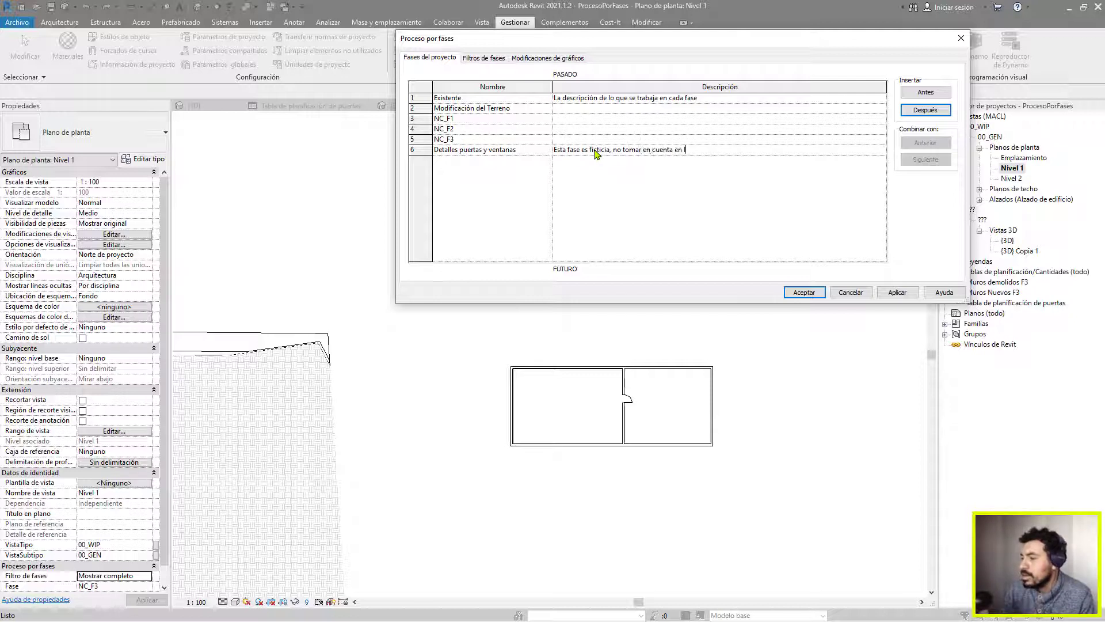
pyautogui.write('de obra ni en la cuantificación')
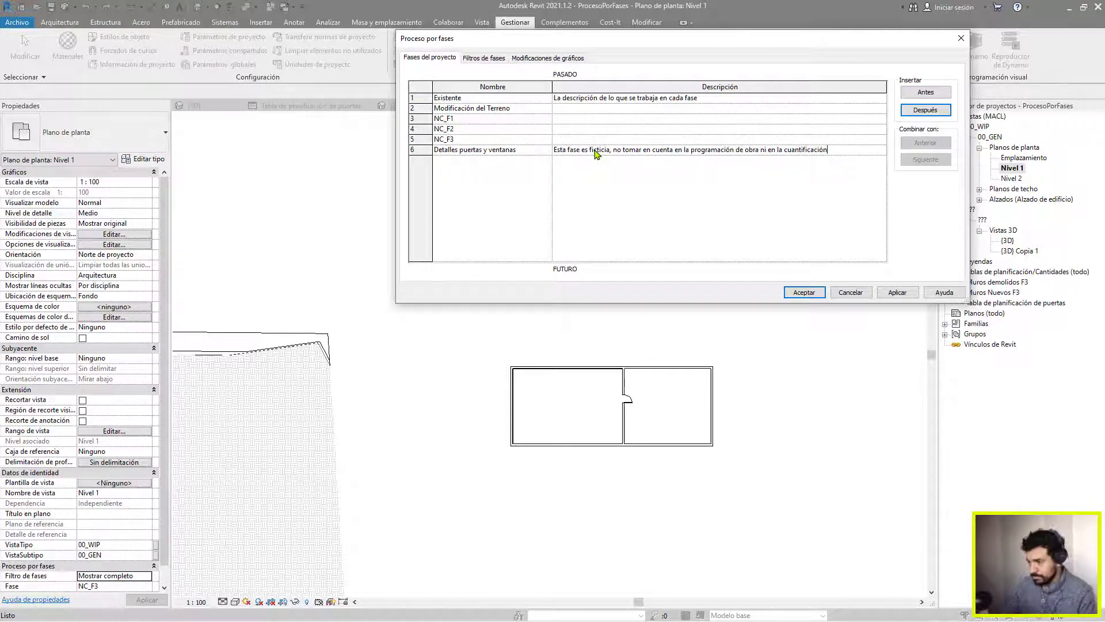
pyautogui.press('Return')
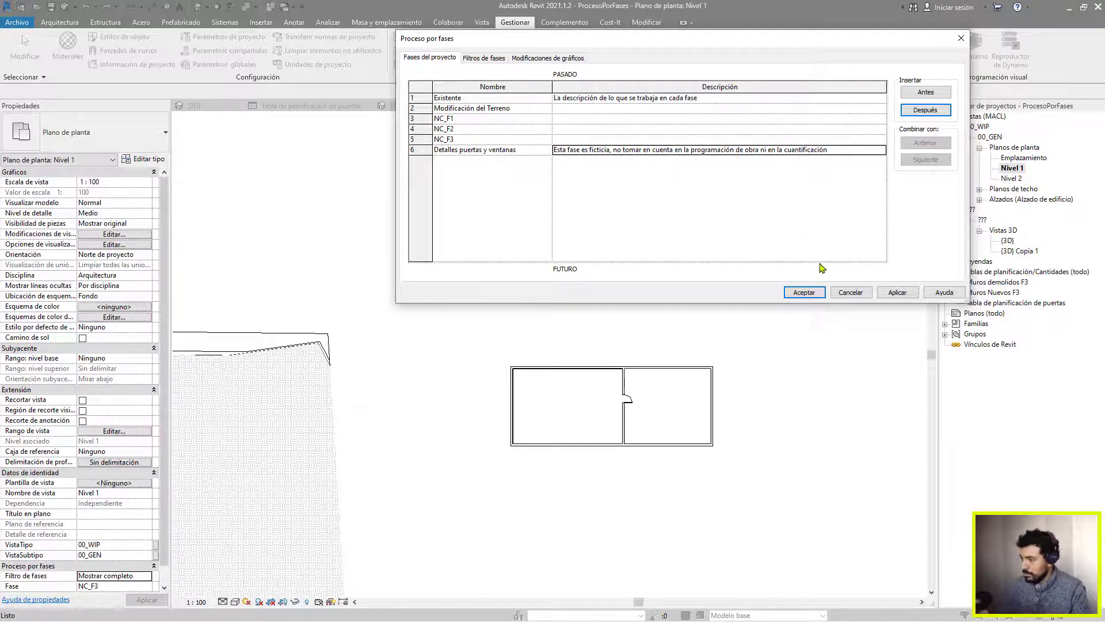
pyautogui.click(804, 292)
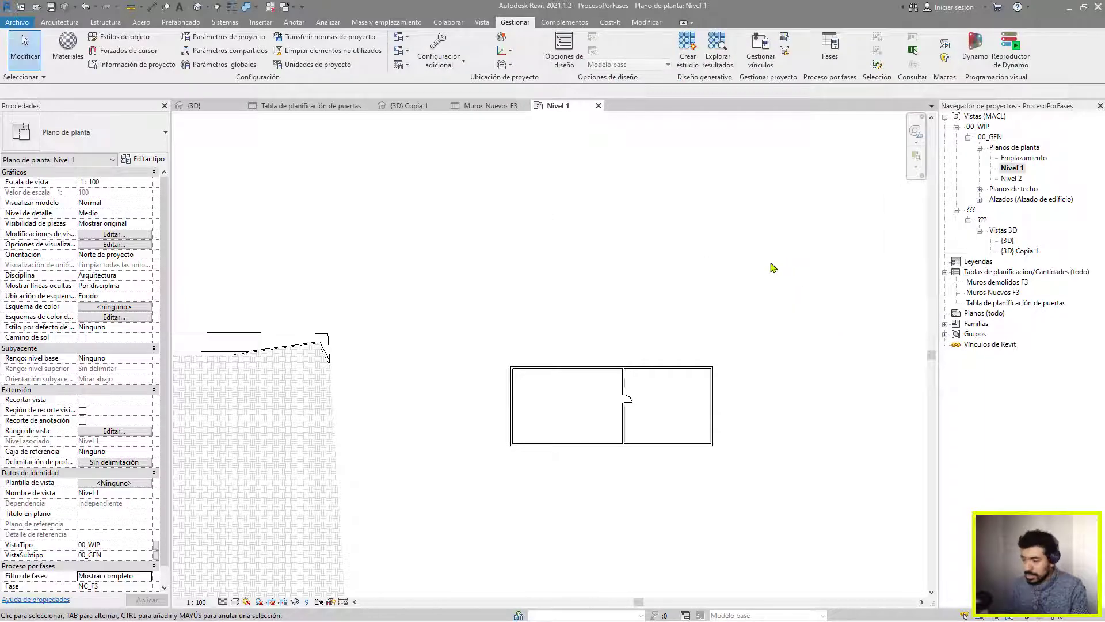
# Set the Nivel 1 plan's phase to Detalles puertas y ventanas, keeping its phase filter at Mostrar completo
pyautogui.scroll(-1, 115, 518)
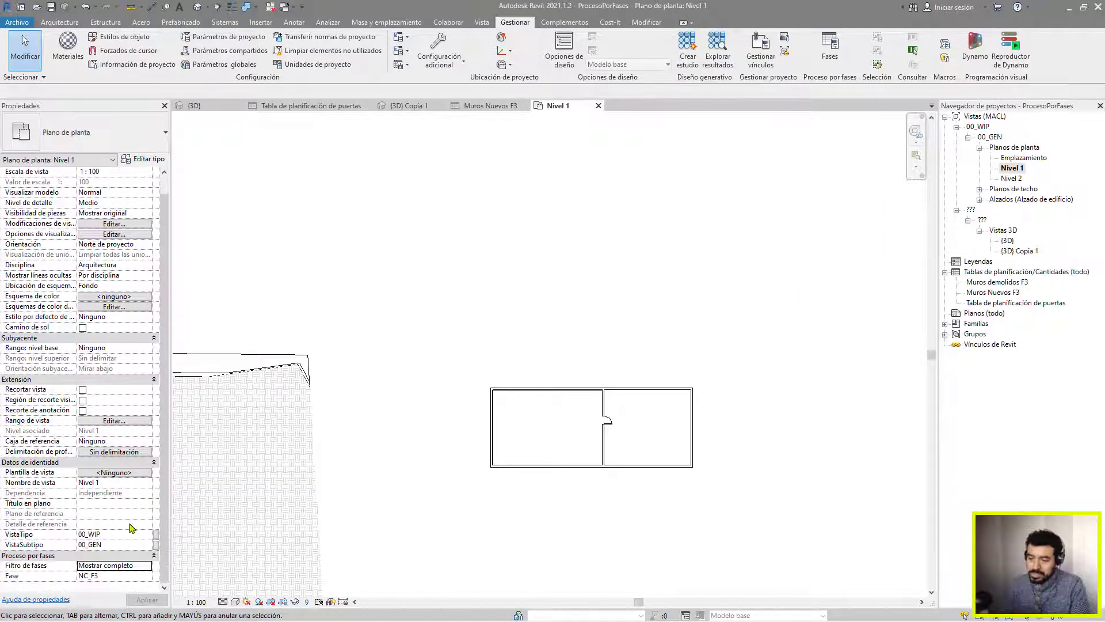
pyautogui.click(138, 575)
pyautogui.click(102, 564)
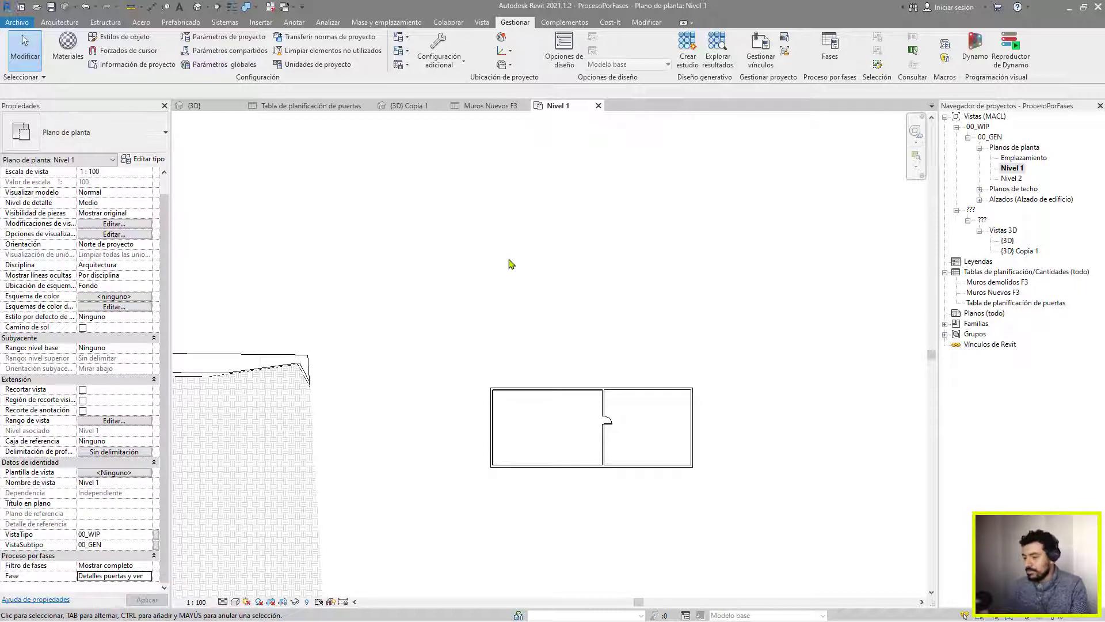
pyautogui.click(148, 566)
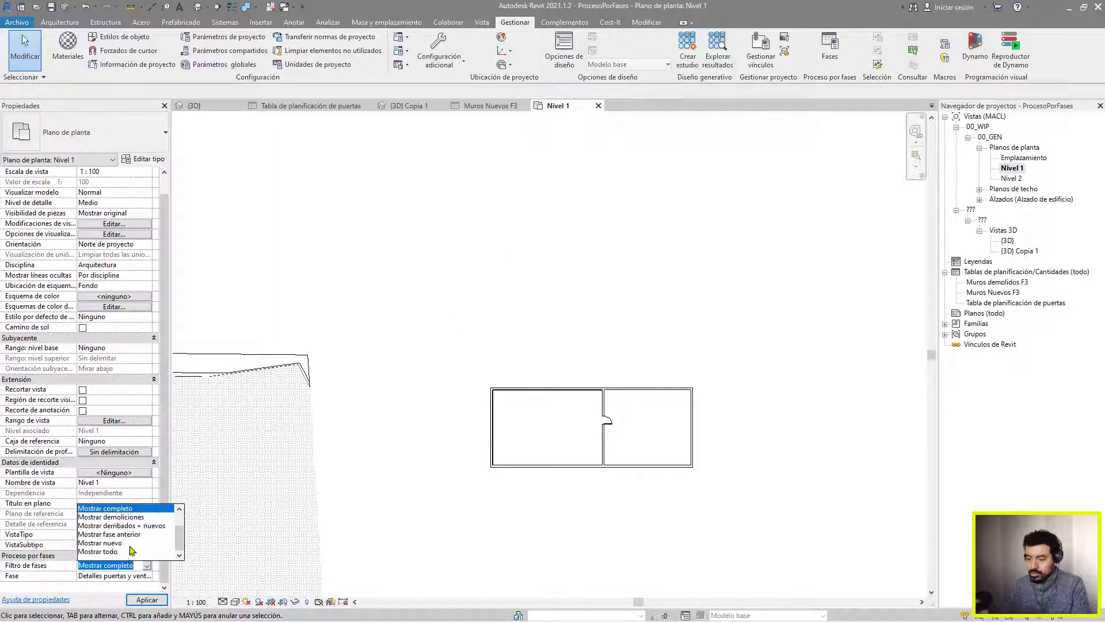
pyautogui.click(876, 252)
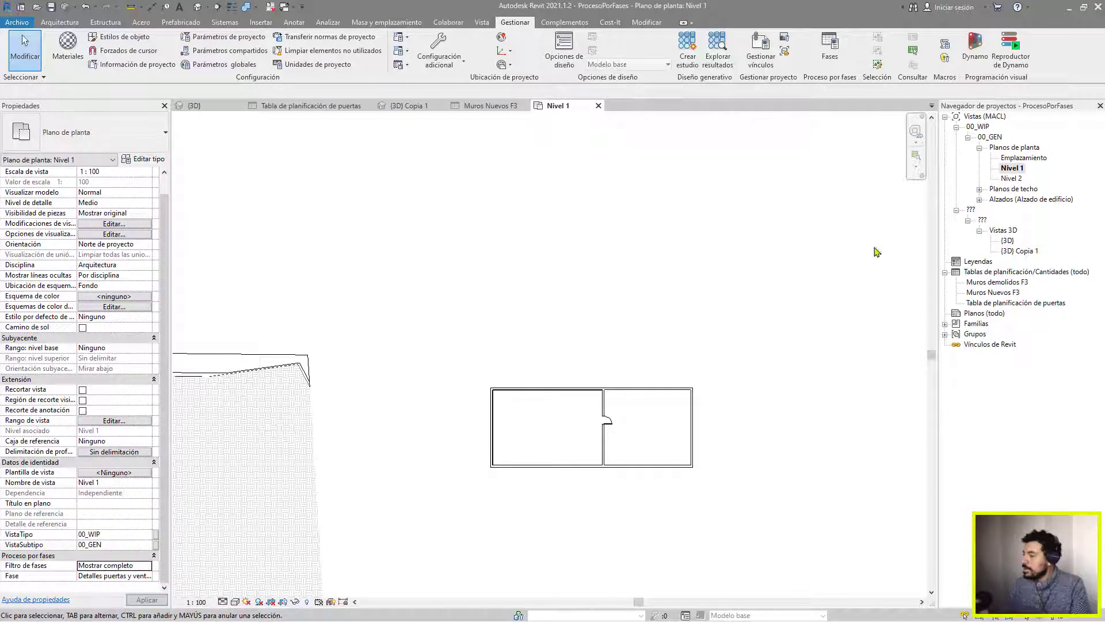
# Duplicate the Nivel 1 floor plan and rename the copy Nivel 1_PuertasVentanas
pyautogui.rightClick(1008, 170)
pyautogui.moveTo(993, 265)
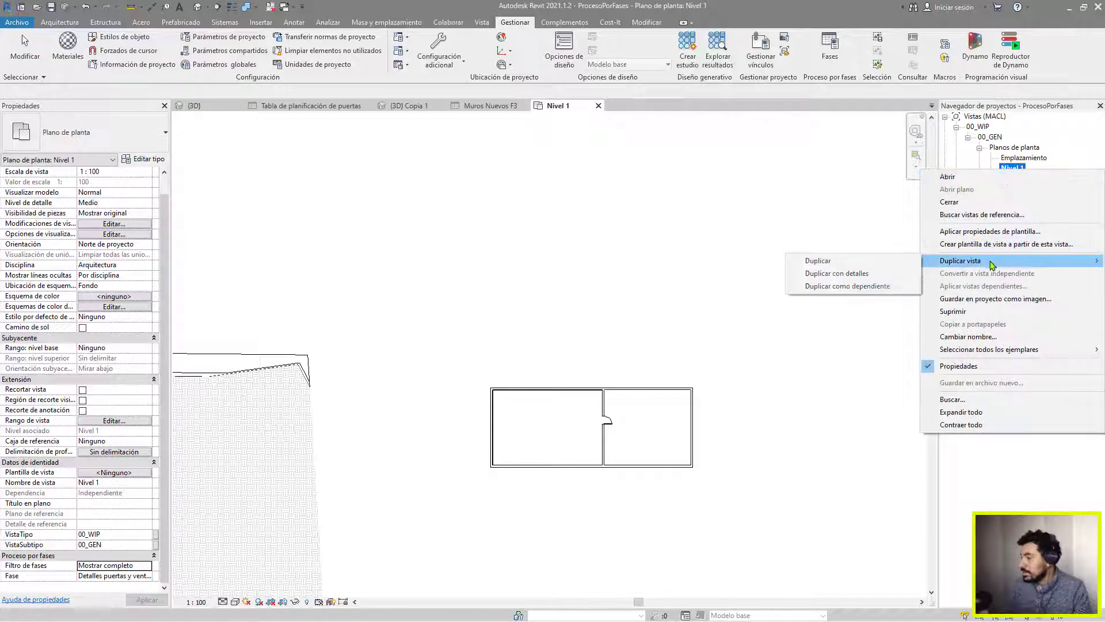
pyautogui.click(888, 266)
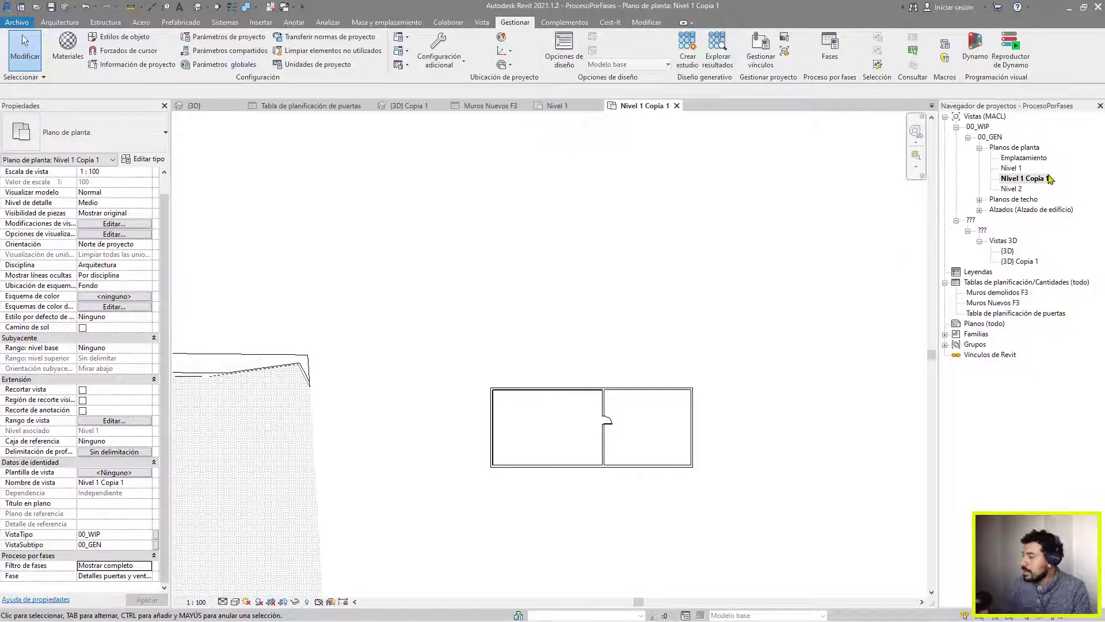
pyautogui.click(1029, 180)
pyautogui.moveTo(1024, 180); pyautogui.dragTo(1087, 178)
pyautogui.press('BackSpace')
pyautogui.write('_Pue')
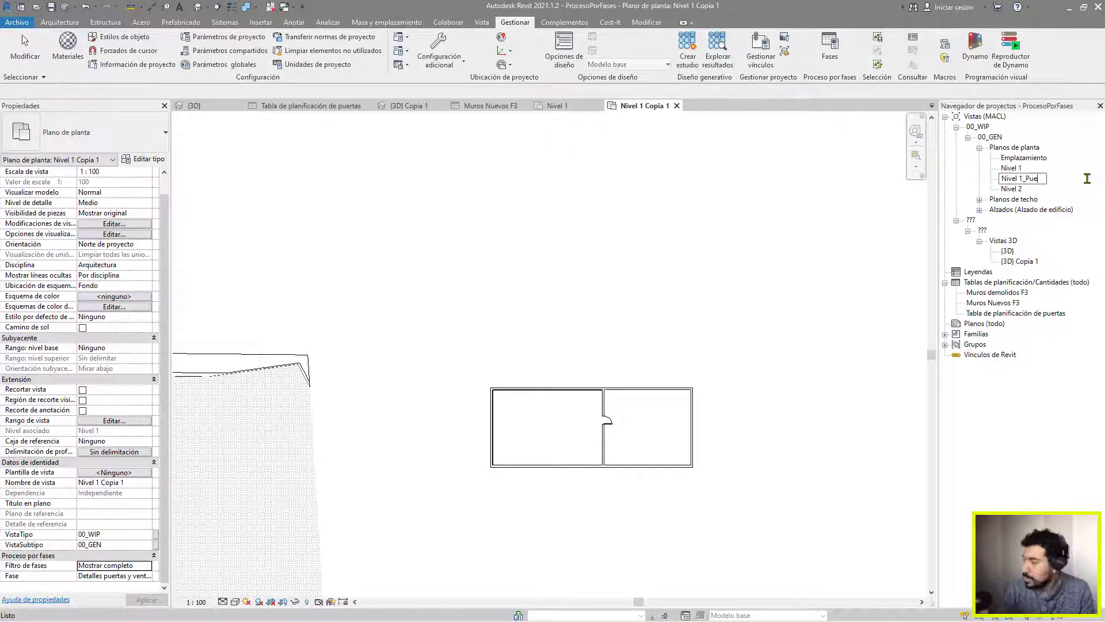
pyautogui.write('rtasVentanas')
pyautogui.press('Return')
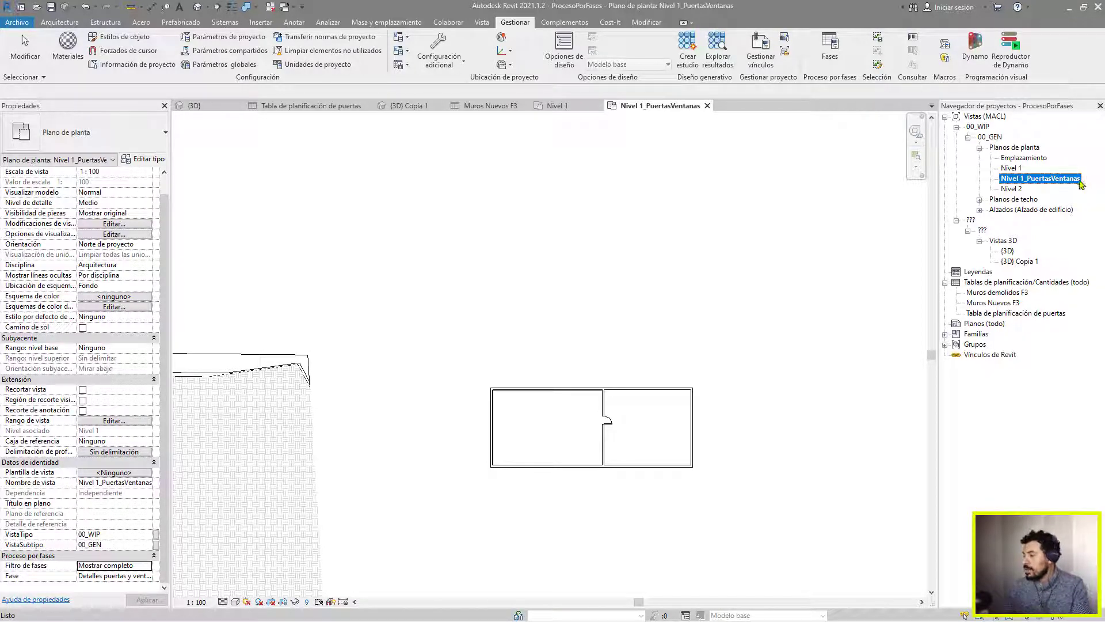
# Set the Nivel 1_PuertasVentanas plan's phase filter to Mostrar nuevo and draw a horizontal Azulejo wall about 5.6 m long
pyautogui.click(149, 566)
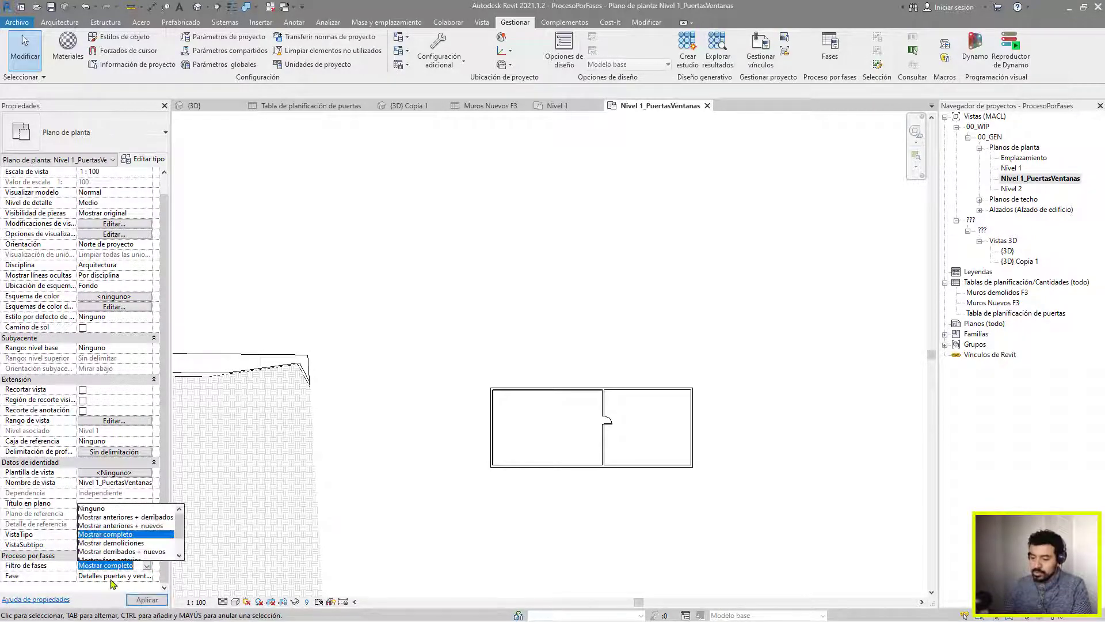
pyautogui.click(118, 542)
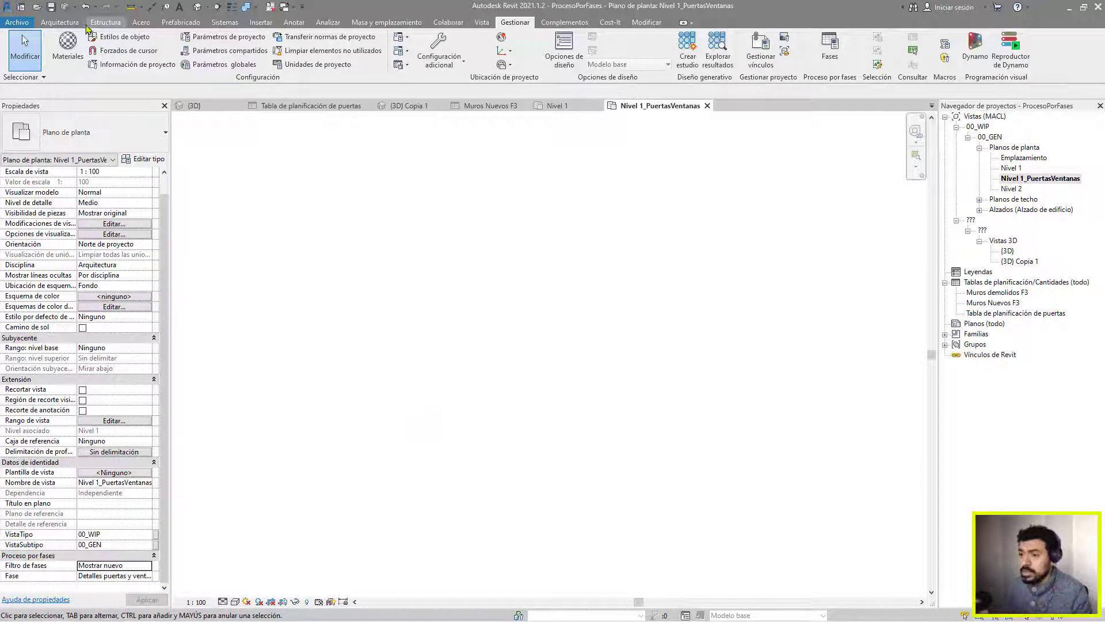
pyautogui.click(59, 21)
pyautogui.click(64, 49)
pyautogui.click(473, 273)
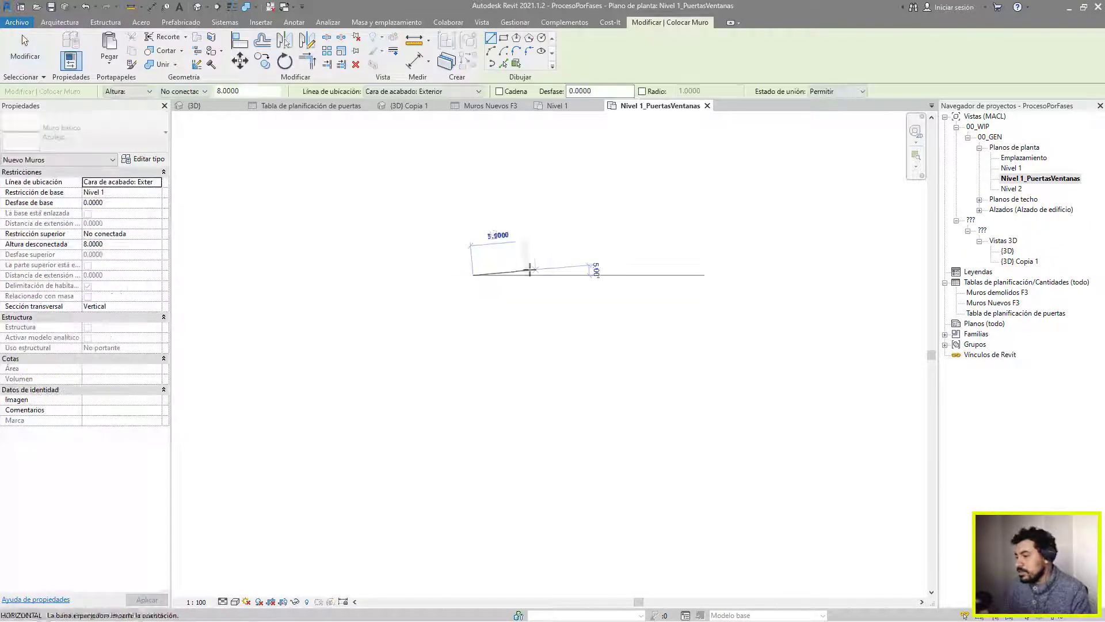
pyautogui.press('Escape')
pyautogui.click(407, 283)
pyautogui.click(465, 283)
pyautogui.press('Escape')
pyautogui.scroll(2, 444, 284)
pyautogui.click(444, 282)
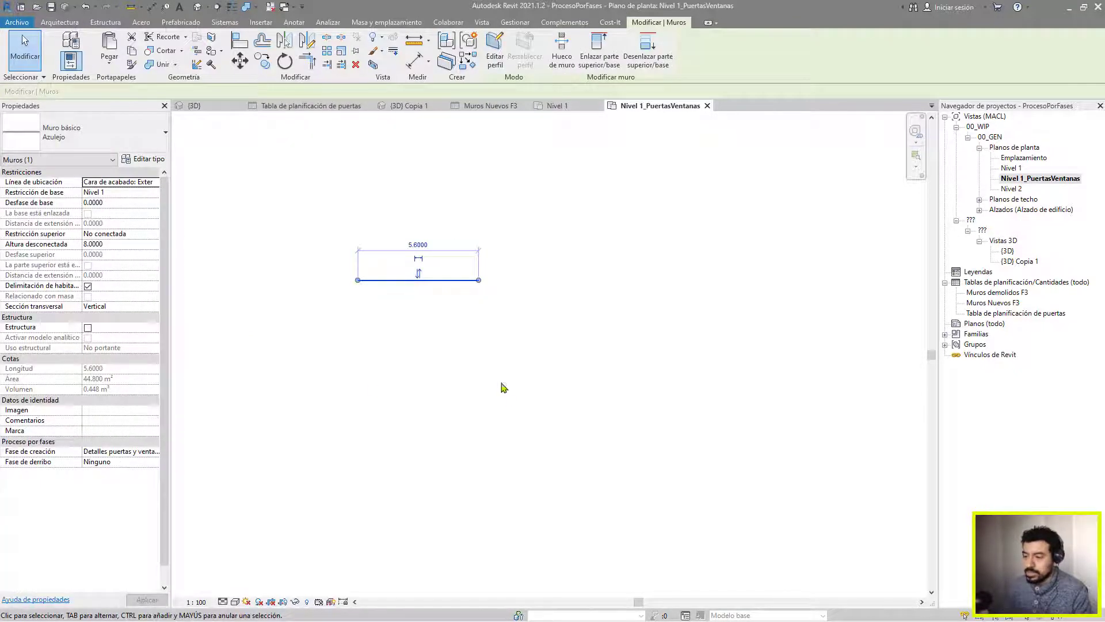
pyautogui.click(372, 383)
pyautogui.scroll(6, 402, 285)
pyautogui.moveTo(353, 284); pyautogui.dragTo(338, 312, button='middle')
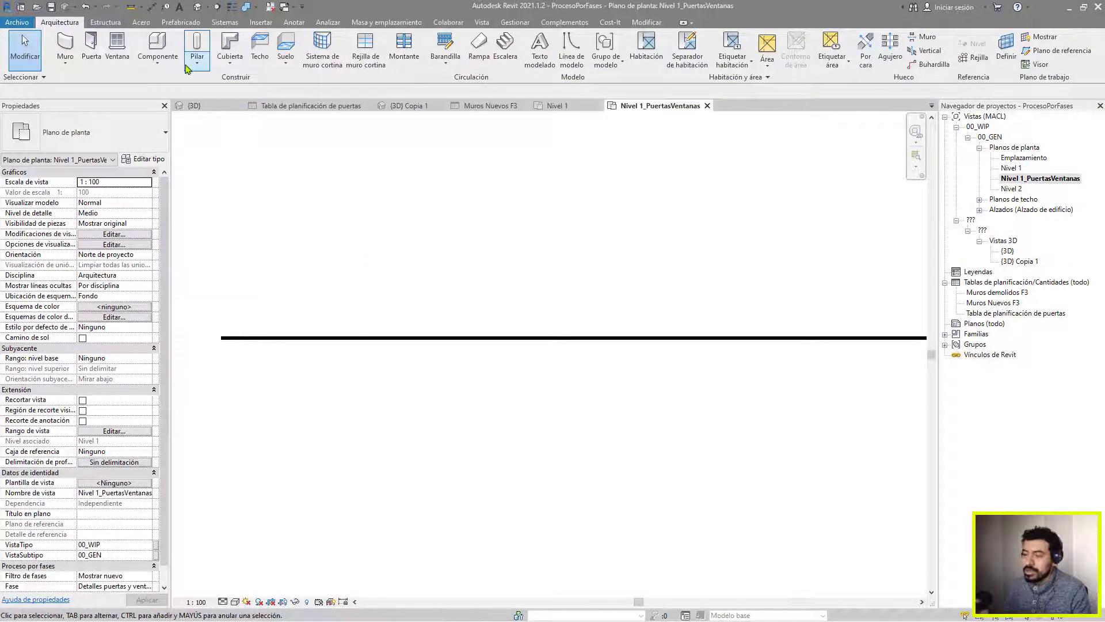
pyautogui.click(91, 49)
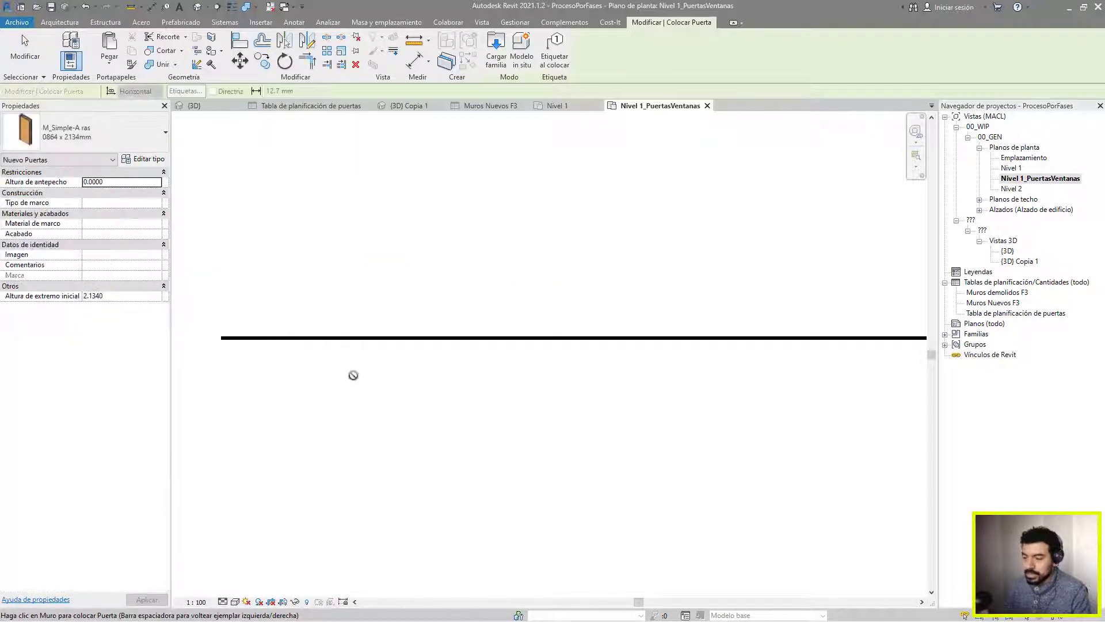
pyautogui.scroll(-2, 357, 376)
pyautogui.press('Escape')
pyautogui.press('Escape')
# Change the horizontal wall's type to Genérico - 200 mm
pyautogui.click(374, 351)
pyautogui.click(81, 136)
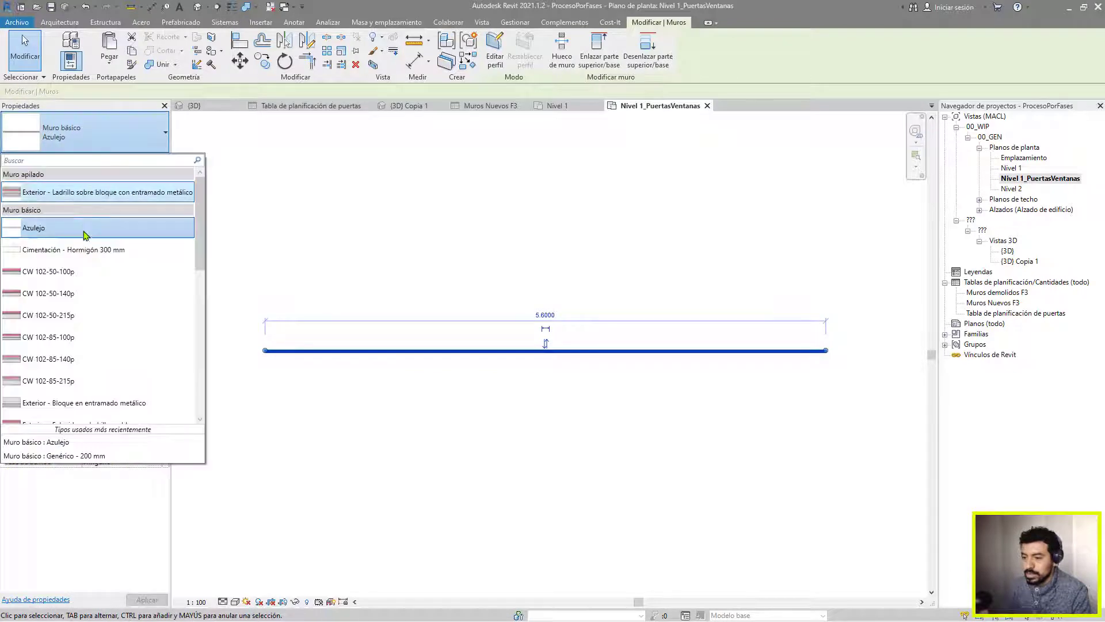
pyautogui.scroll(-2, 109, 282)
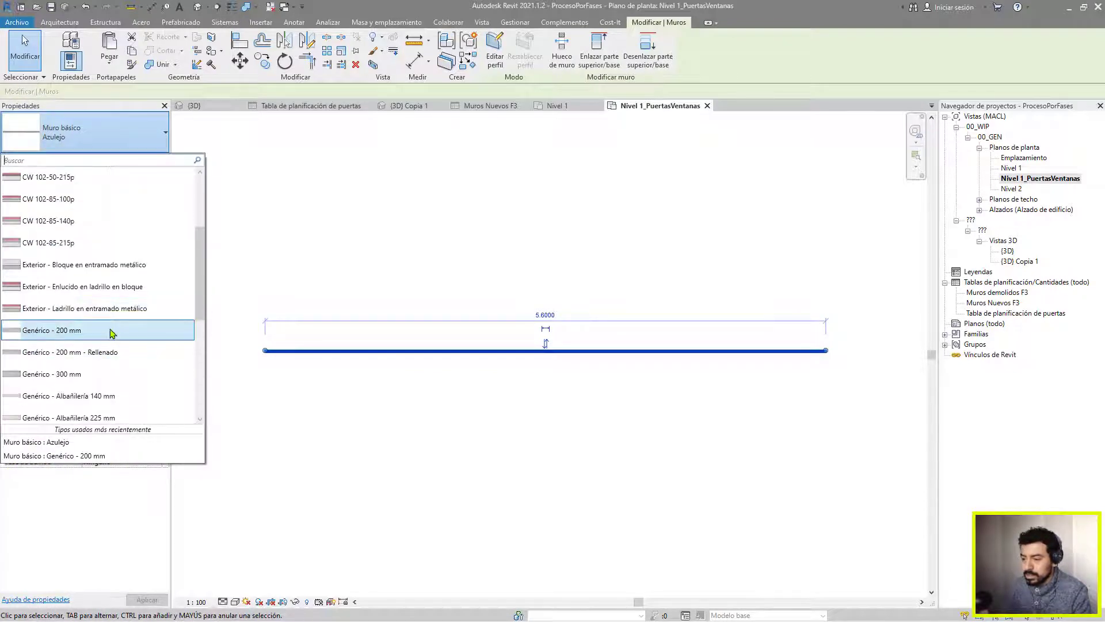
pyautogui.click(112, 331)
pyautogui.click(454, 248)
# Place three M_Simple-A ras 0864 x 2134mm doors in a row along the horizontal wall
pyautogui.press('d')
pyautogui.press('r')
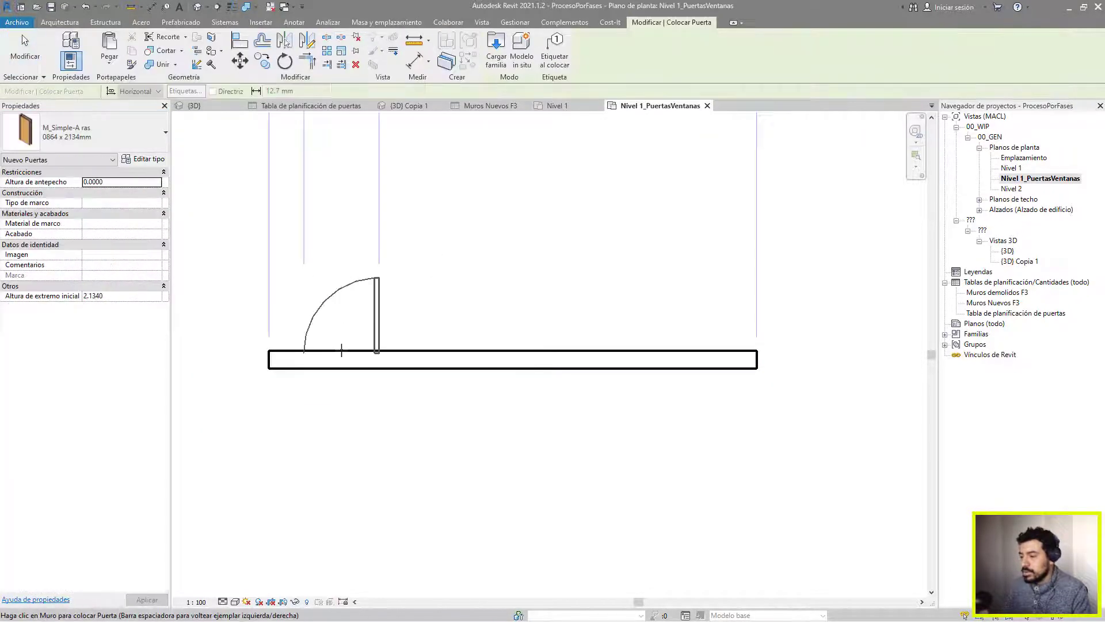
pyautogui.click(342, 351)
pyautogui.click(460, 352)
pyautogui.click(579, 351)
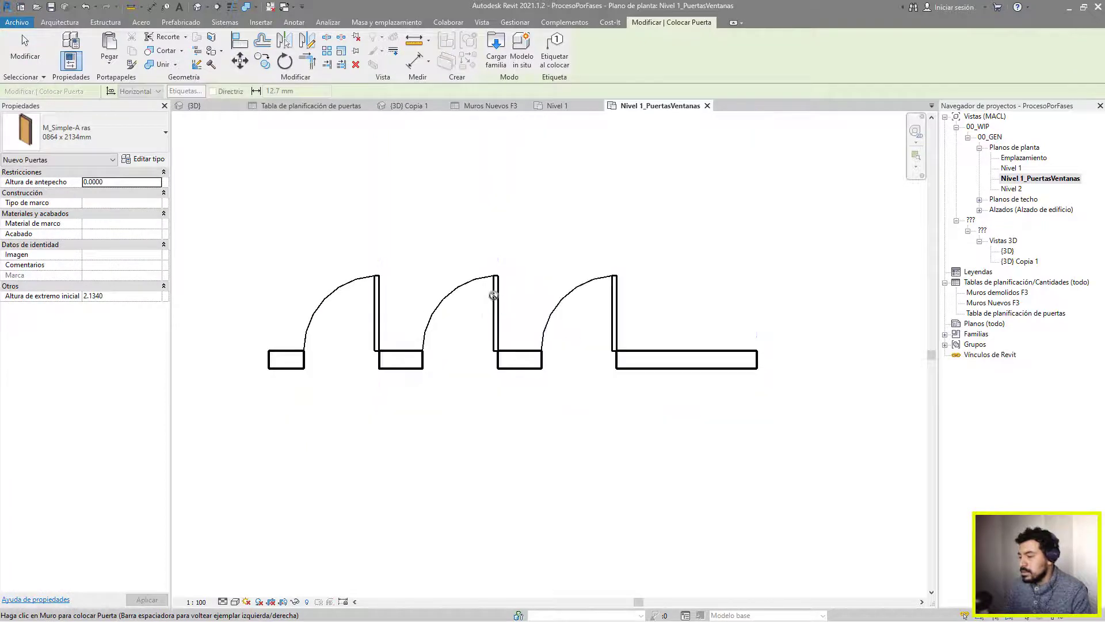
pyautogui.press('Escape')
pyautogui.press('Escape')
# Change the middle door's type to M_Simple-A ras 0864 x 2032mm
pyautogui.click(493, 297)
pyautogui.click(86, 132)
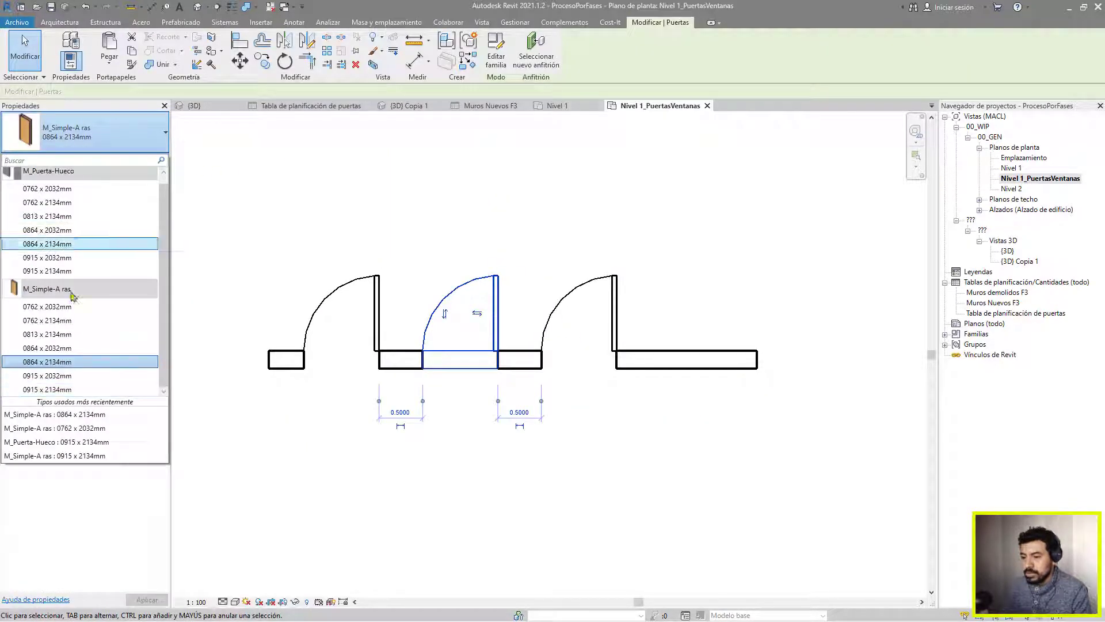
pyautogui.click(47, 348)
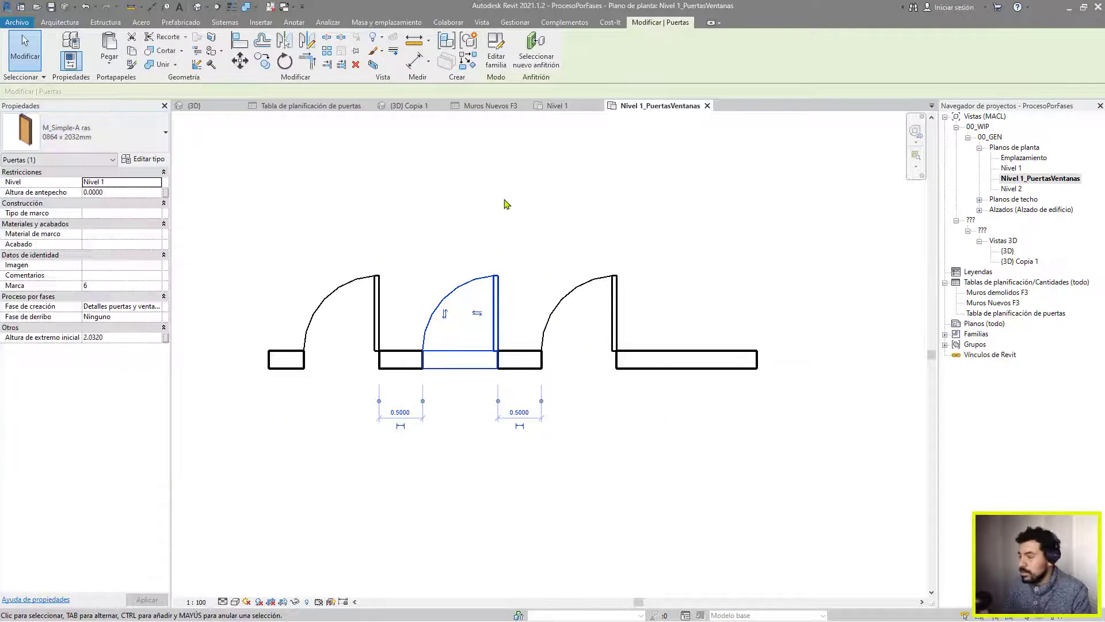
pyautogui.click(504, 204)
# Load the door family M_Puerta-Exterior-Doble-Cristal_completo-Metal-Revest_madera from the Residencial folder
pyautogui.click(91, 50)
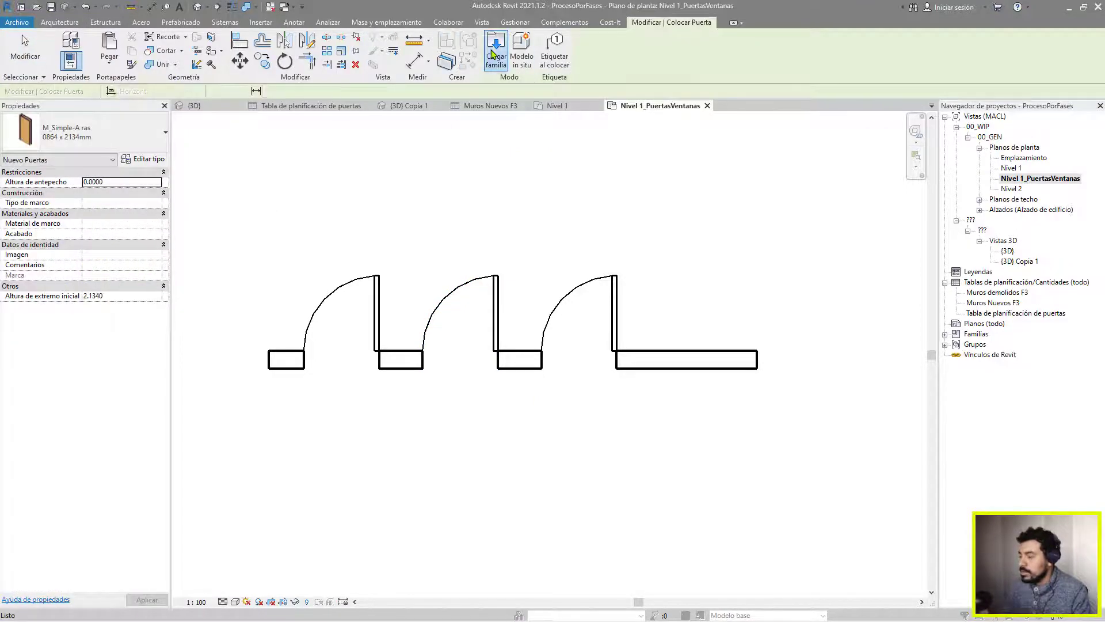
pyautogui.click(493, 55)
pyautogui.click(486, 248)
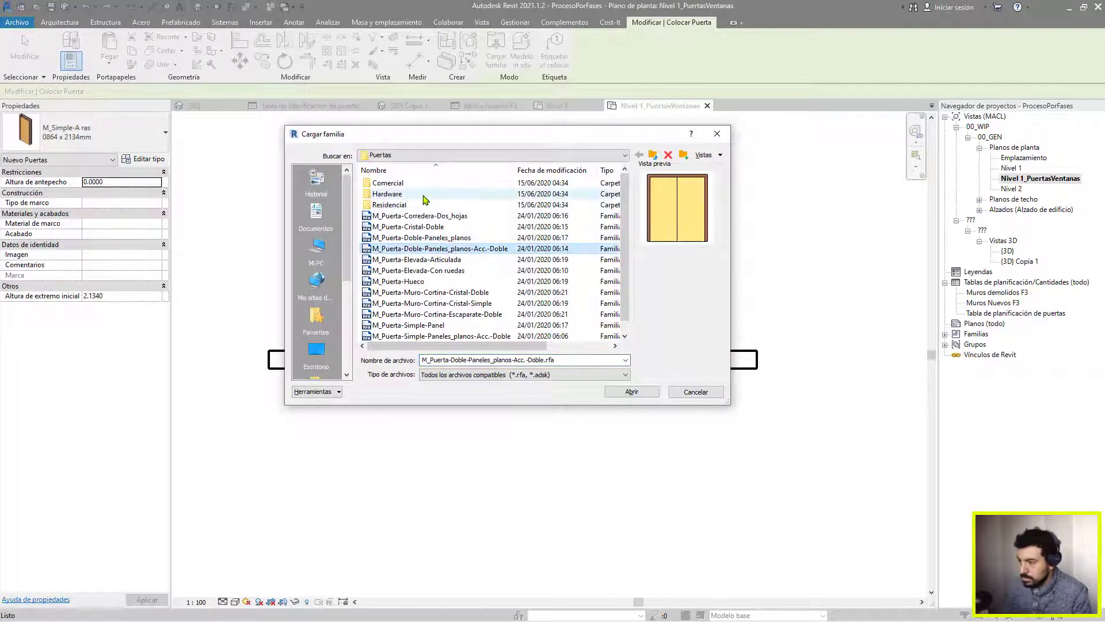
pyautogui.doubleClick(403, 204)
pyautogui.click(408, 183)
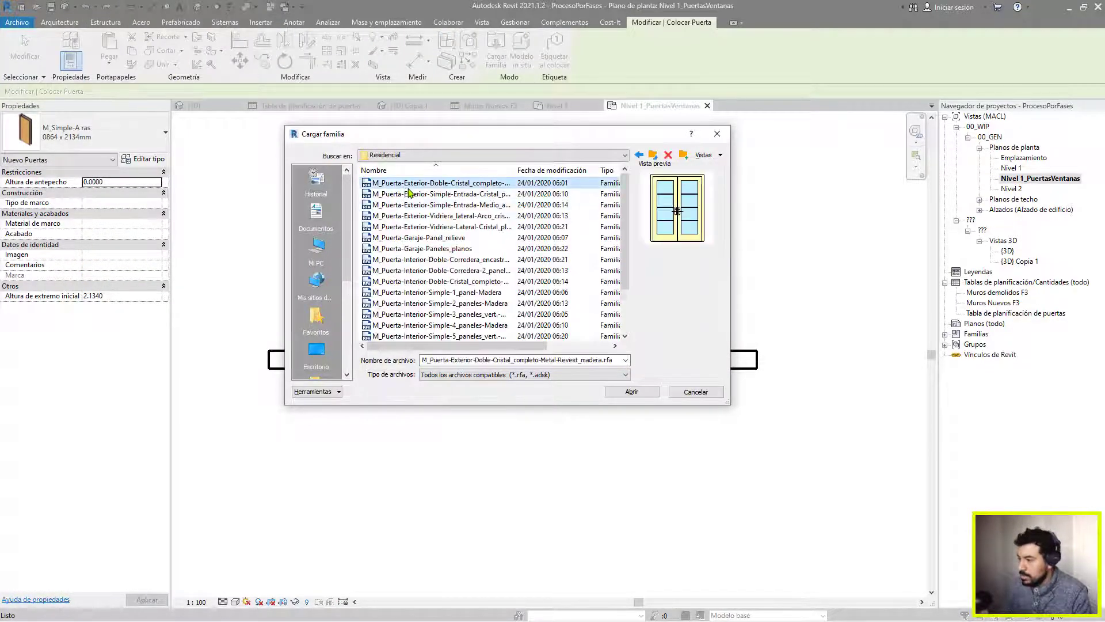
pyautogui.click(644, 395)
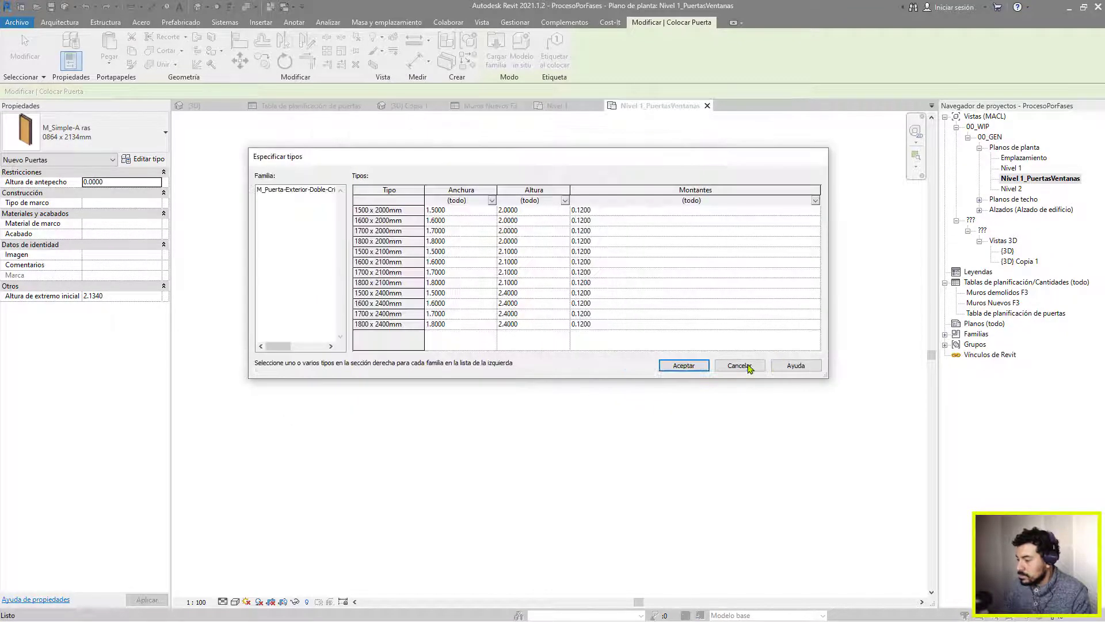
pyautogui.click(685, 365)
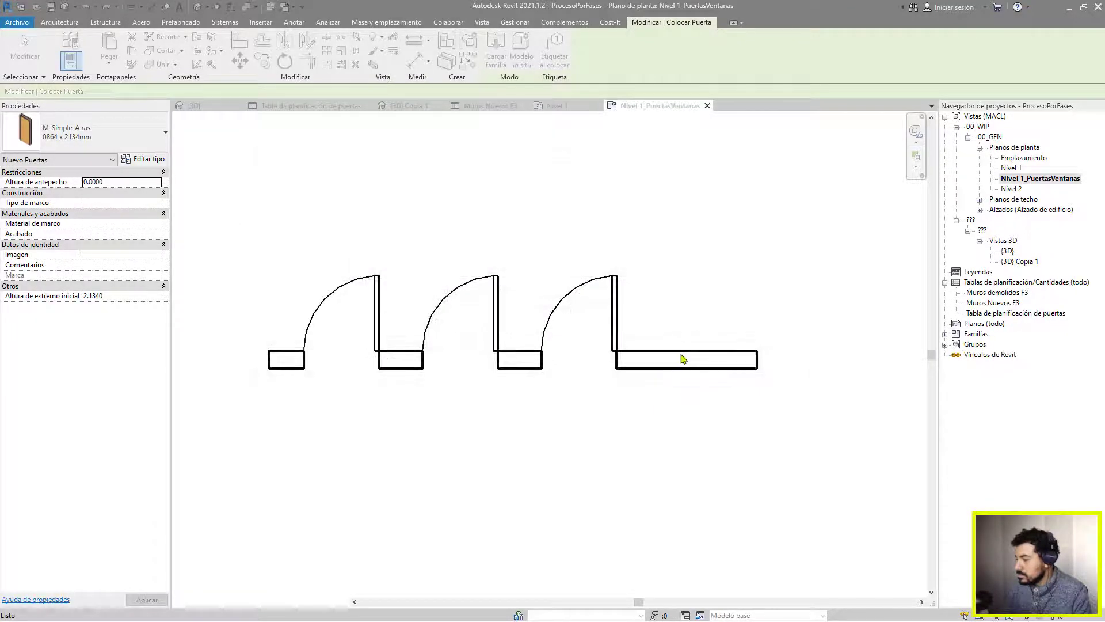
# Place the loaded exterior double door, 1700 x 2100mm, in the horizontal wall and lengthen the wall to the right
pyautogui.moveTo(748, 376); pyautogui.dragTo(612, 379, button='middle')
pyautogui.press('Escape')
pyautogui.press('Escape')
pyautogui.click(489, 371)
pyautogui.scroll(-3, 511, 367)
pyautogui.moveTo(562, 364); pyautogui.dragTo(771, 358)
pyautogui.press('Escape')
# Delete the two surplus M_Simple-A ras doors and move the double door close to the remaining single door
pyautogui.click(452, 345)
pyautogui.scroll(1, 454, 338)
pyautogui.press('Delete')
pyautogui.click(509, 342)
pyautogui.press('Delete')
pyautogui.click(541, 333)
pyautogui.moveTo(541, 332); pyautogui.dragTo(450, 332)
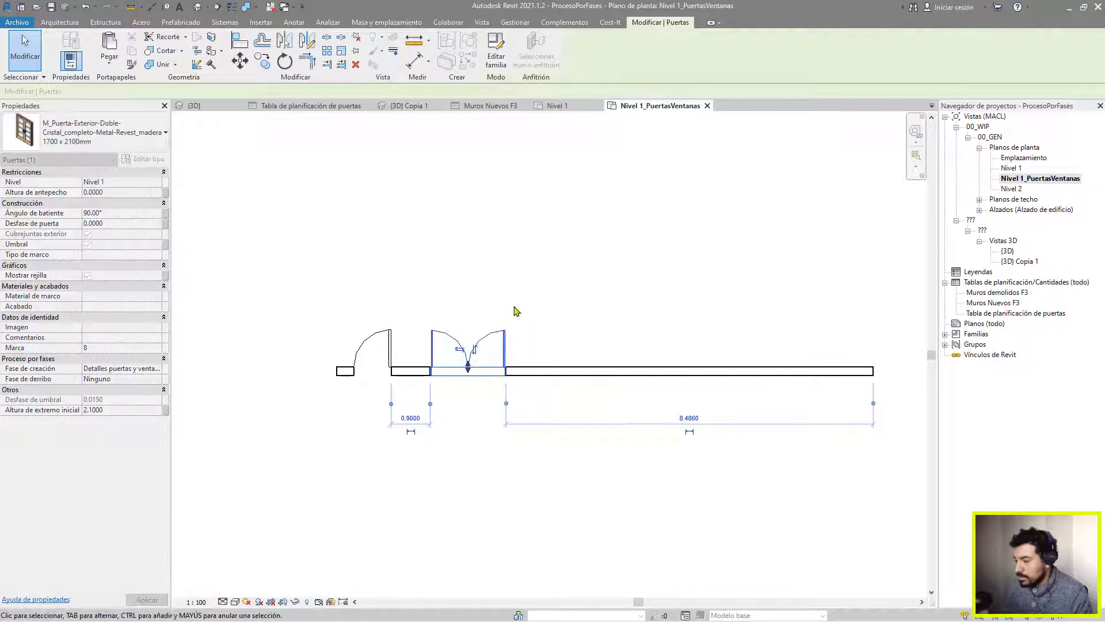
pyautogui.click(508, 311)
# Load M_Puerta-Interior-Simple-1_panel-Madera in type 800 x 2000mm and place one in the wall beside the double door
pyautogui.click(499, 347)
pyautogui.press('c')
pyautogui.press('s')
pyautogui.click(497, 56)
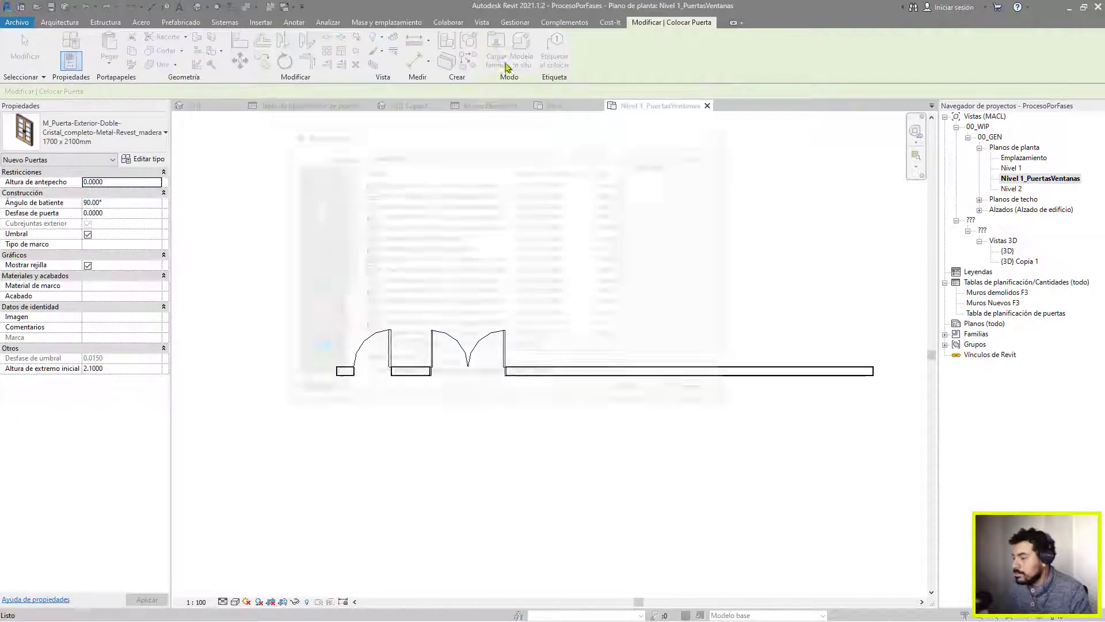
pyautogui.click(432, 291)
pyautogui.click(631, 391)
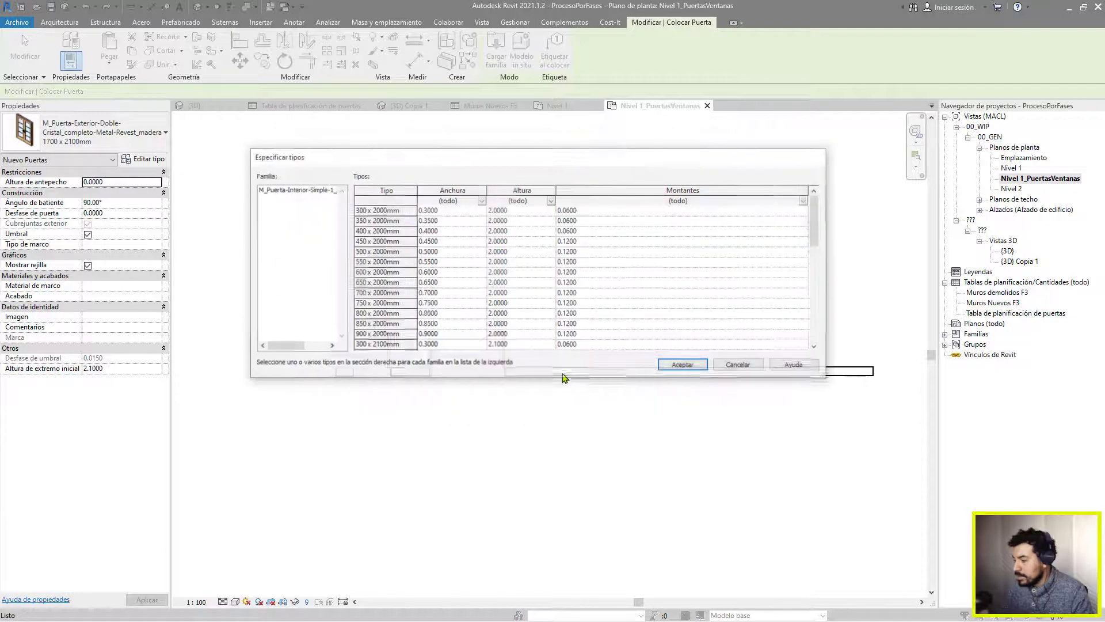
pyautogui.click(428, 313)
pyautogui.click(685, 366)
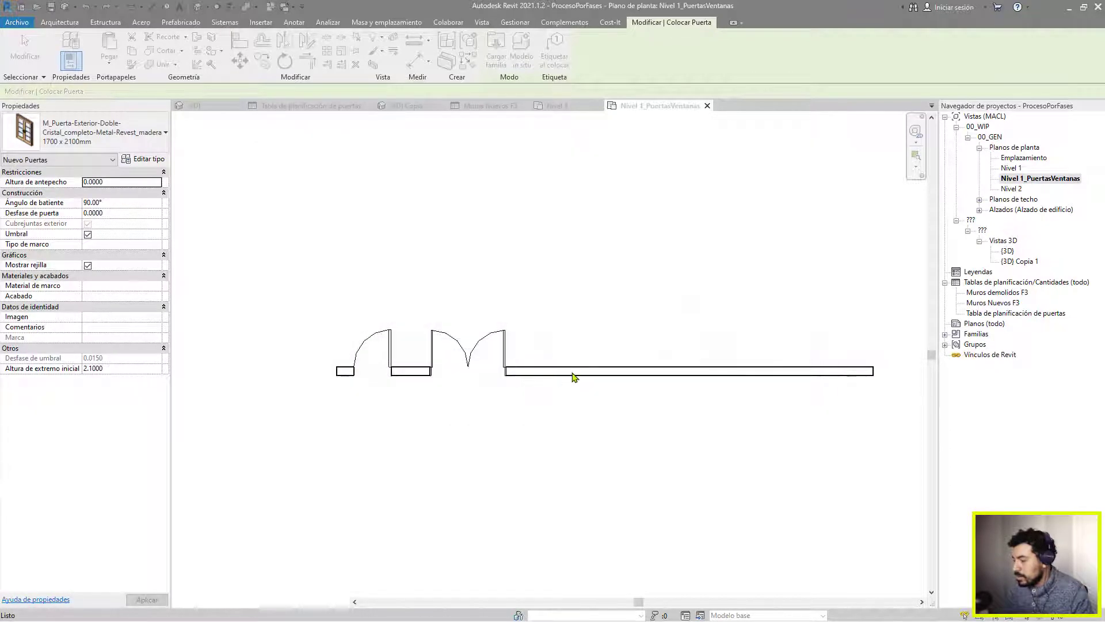
pyautogui.click(546, 370)
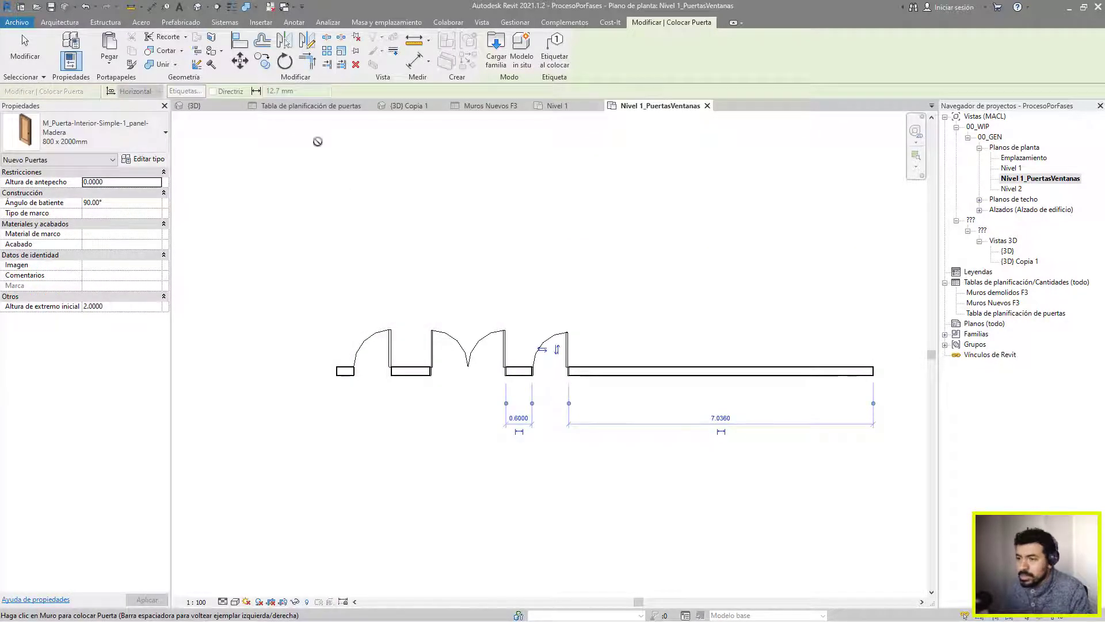
pyautogui.press('Escape')
pyautogui.press('Escape')
# Place an M_Ventana-Batiente doble 1200 x 1500mm window and an M_Ventana-Dos hojas 650 x 1100mm window in the wall after the doors
pyautogui.click(117, 46)
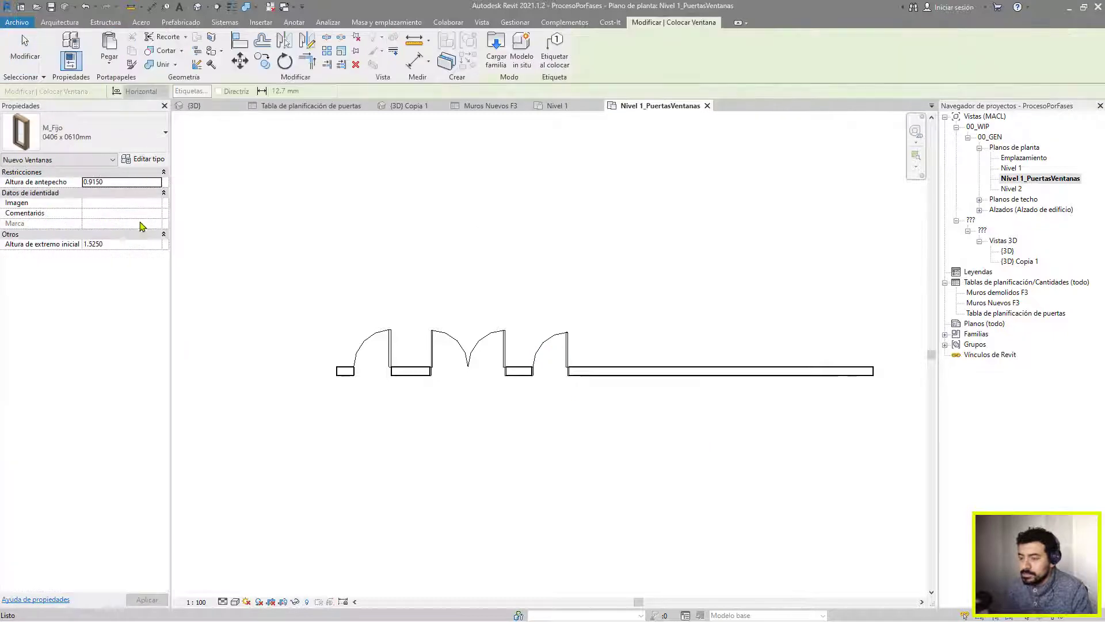
pyautogui.click(89, 136)
pyautogui.click(93, 361)
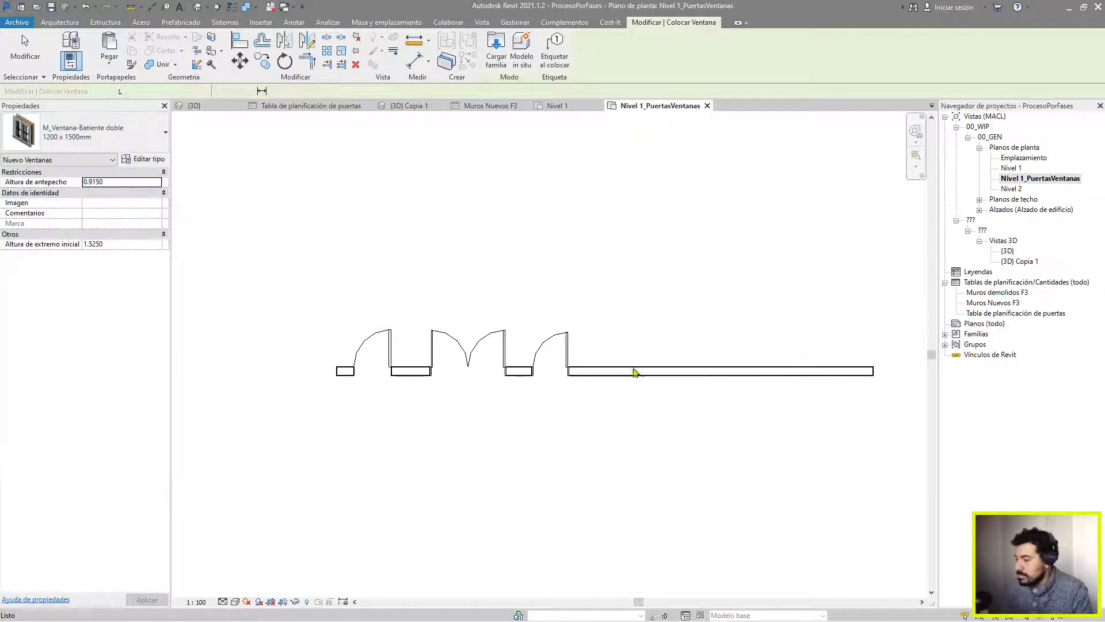
pyautogui.click(637, 374)
pyautogui.click(103, 137)
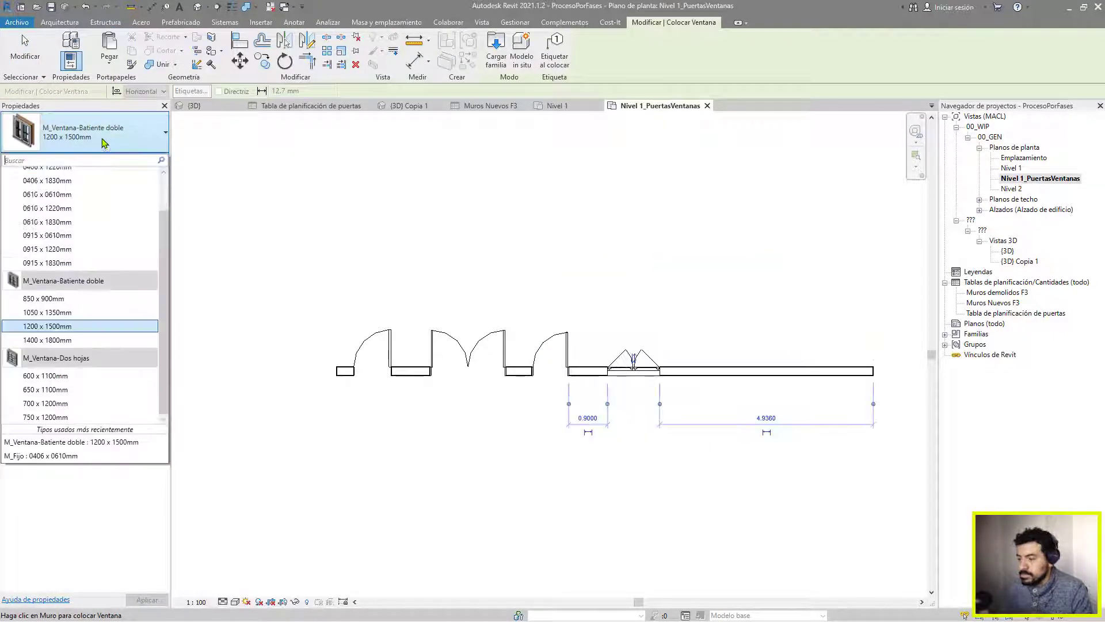
pyautogui.click(76, 395)
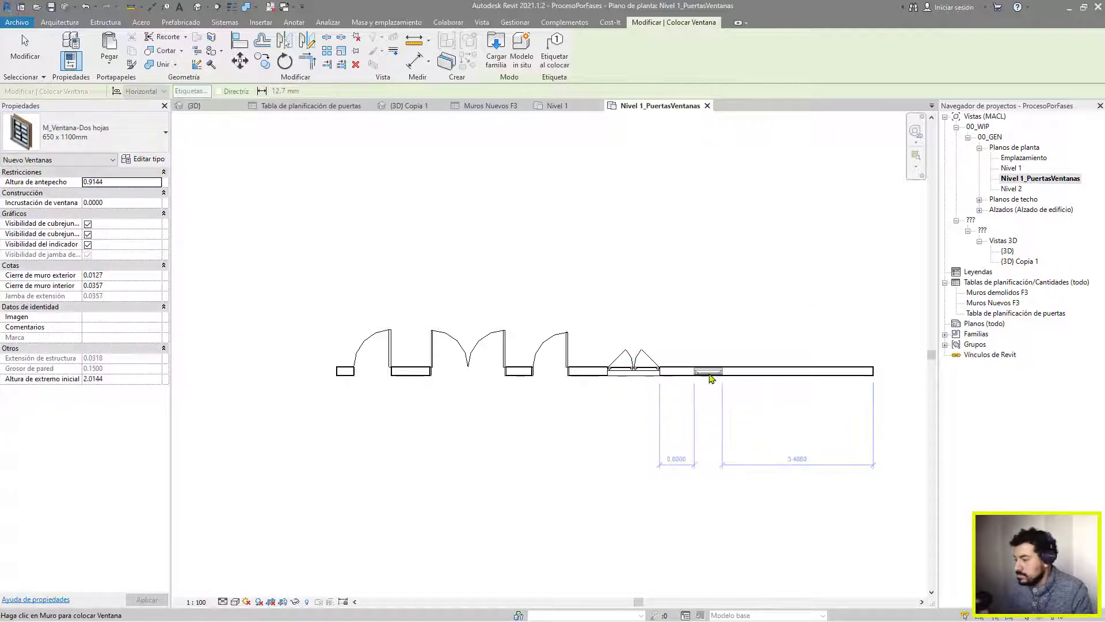
pyautogui.click(699, 374)
pyautogui.press('Escape')
pyautogui.press('Escape')
# Create a building elevation below the horizontal wall, facing its doors and windows
pyautogui.moveTo(664, 249); pyautogui.dragTo(627, 273, button='middle')
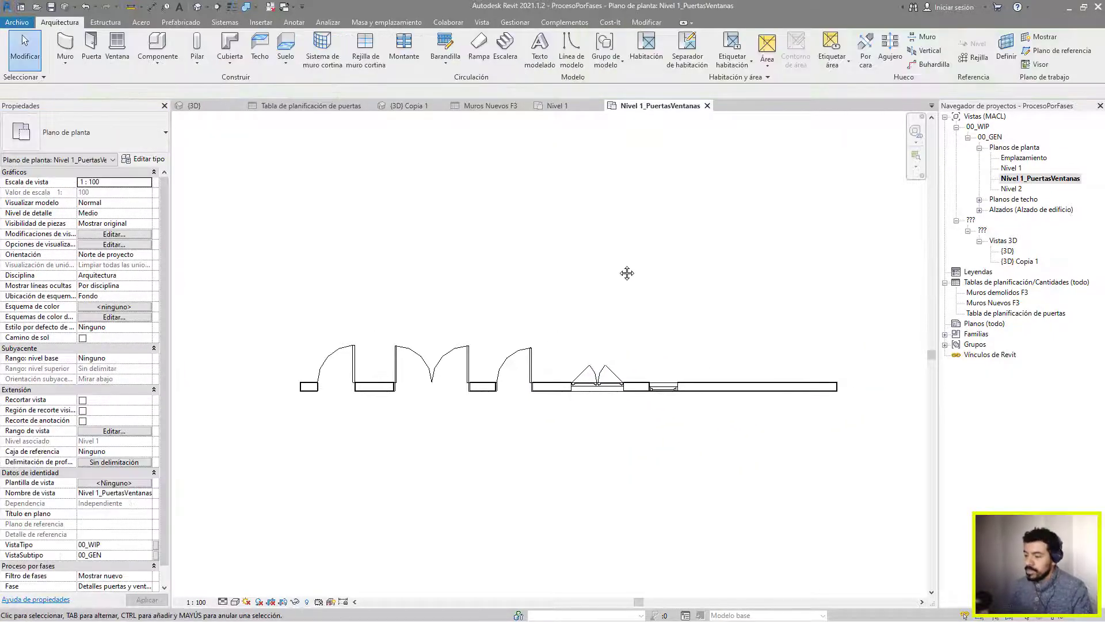
pyautogui.click(486, 24)
pyautogui.click(508, 50)
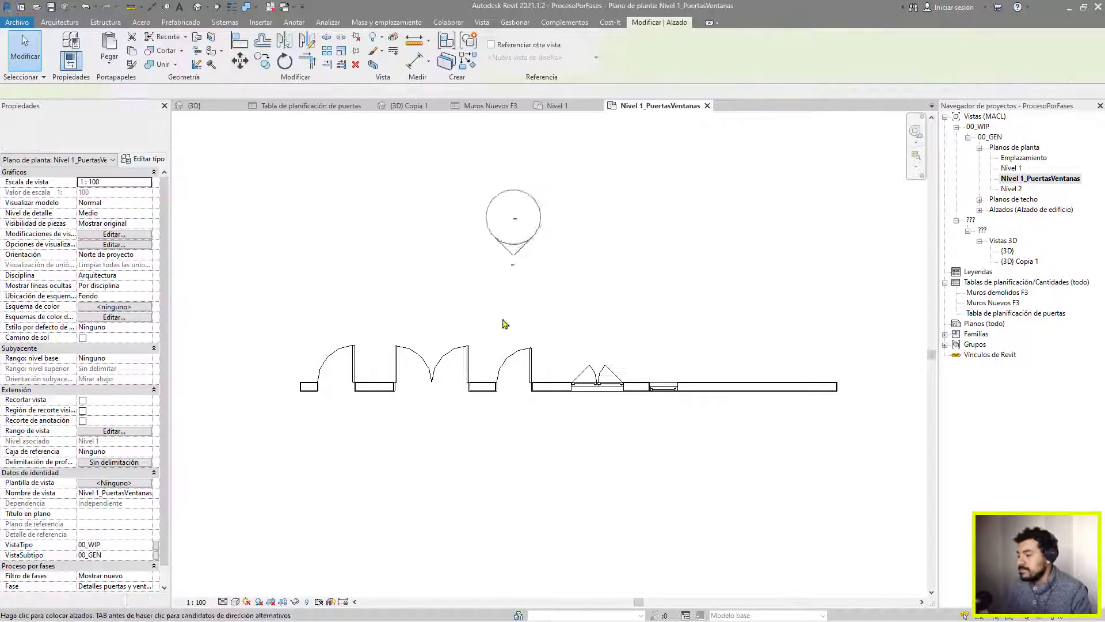
pyautogui.scroll(-2, 517, 454)
pyautogui.click(521, 453)
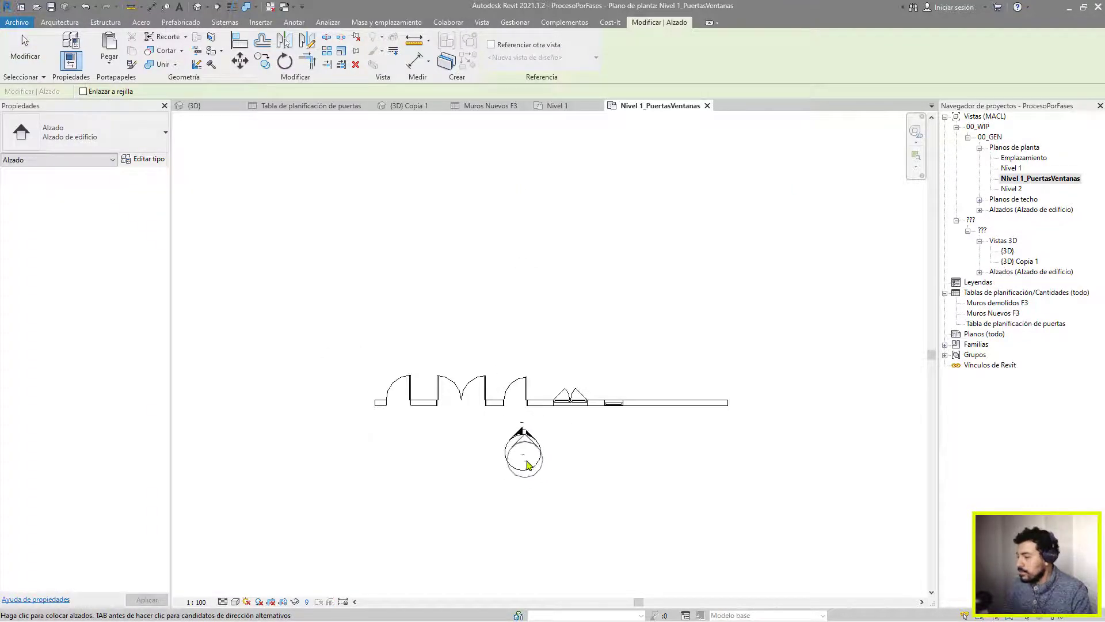
pyautogui.press('Escape')
pyautogui.press('Escape')
# Rename the new elevation view as Alzado_PuertasVentanas
pyautogui.click(979, 272)
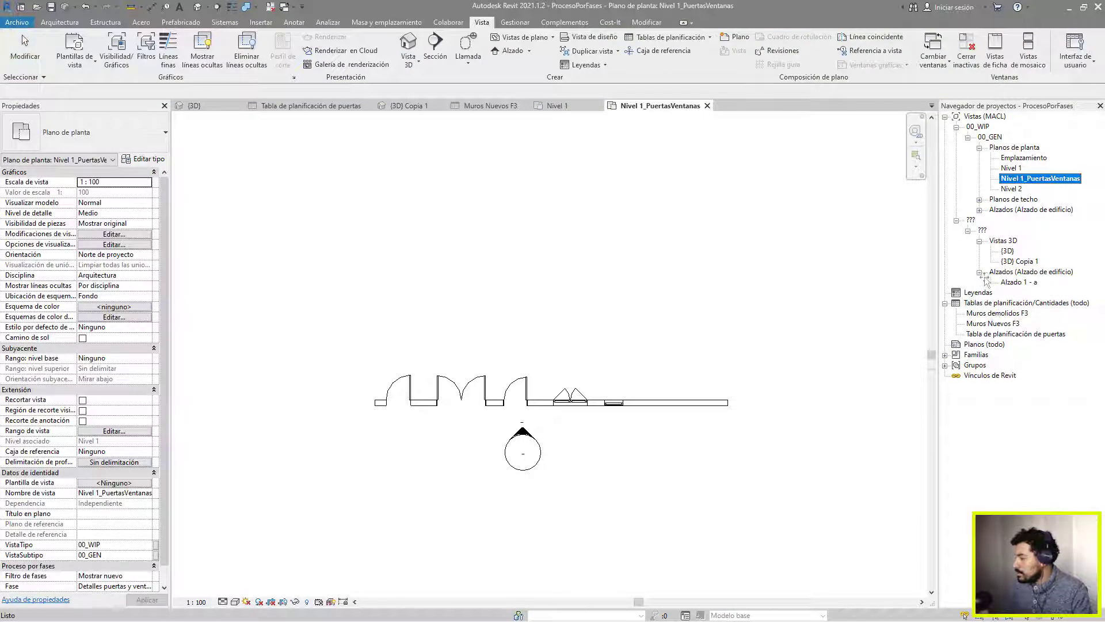
pyautogui.doubleClick(1020, 282)
pyautogui.moveTo(1024, 283); pyautogui.dragTo(1079, 276)
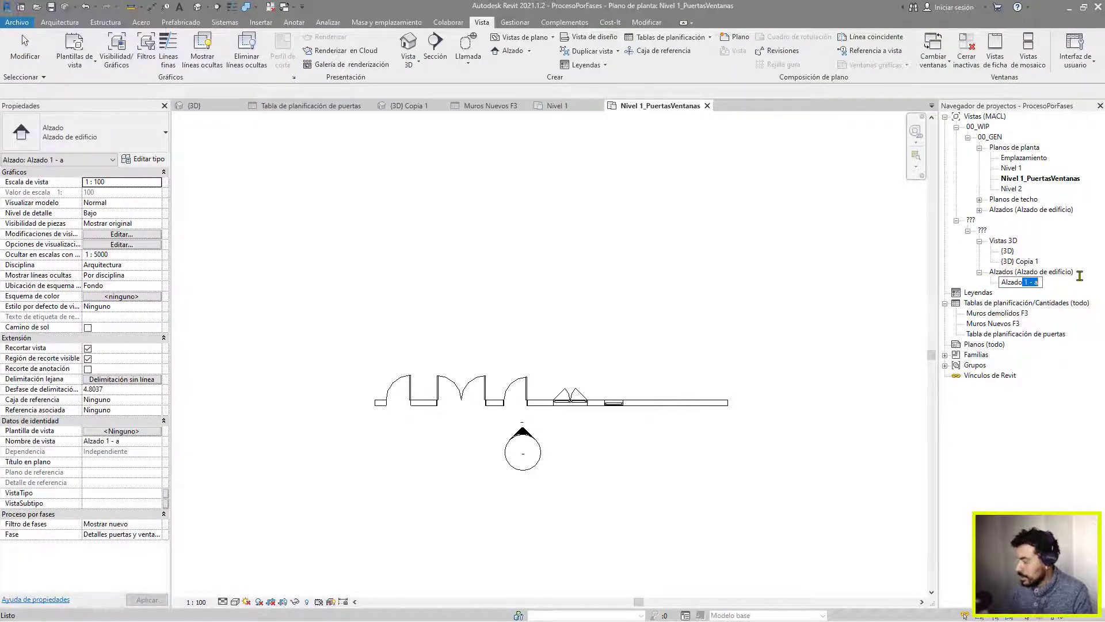
pyautogui.press('BackSpace')
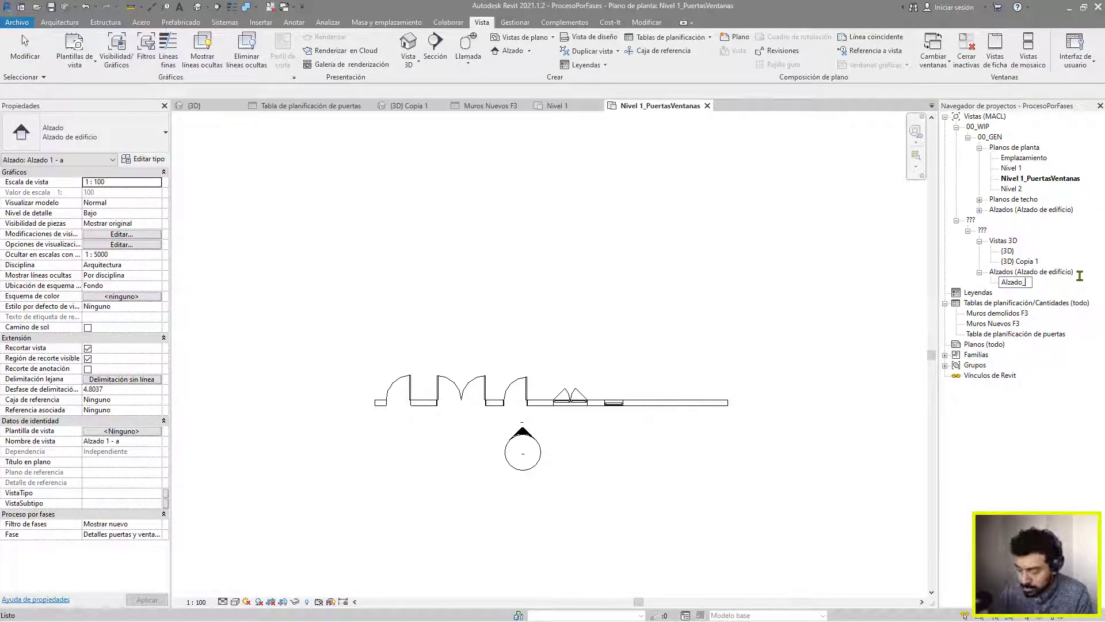
pyautogui.write('_PuertasVentanas')
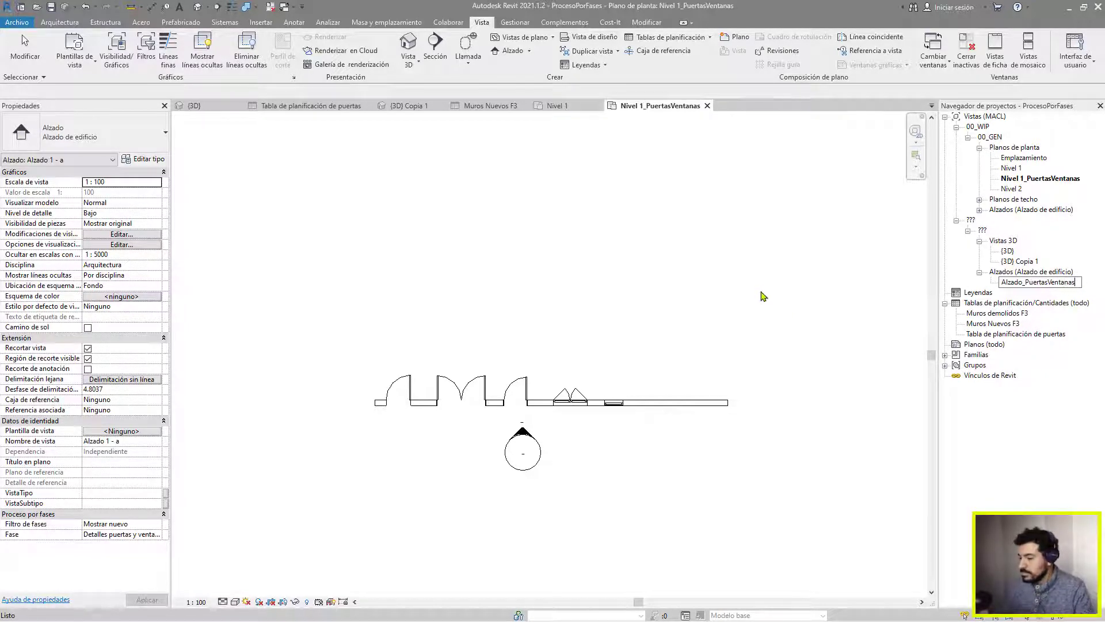
pyautogui.click(558, 395)
# Open the Alzado_PuertasVentanas elevation and check the phase assigned to it
pyautogui.doubleClick(522, 433)
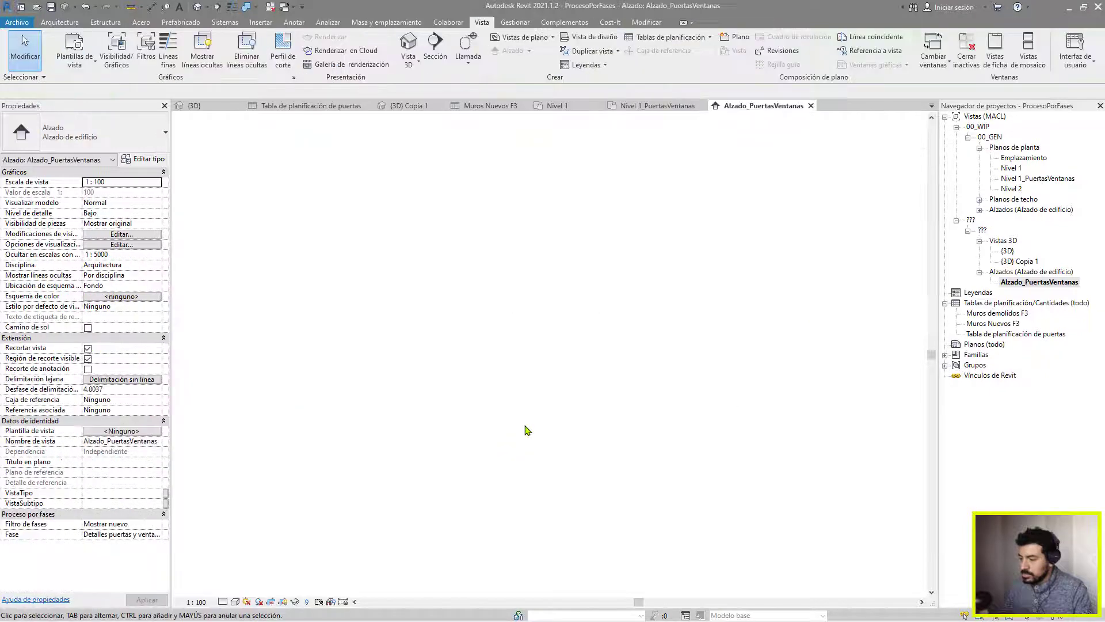
pyautogui.click(159, 528)
pyautogui.click(158, 530)
pyautogui.click(160, 535)
pyautogui.click(160, 536)
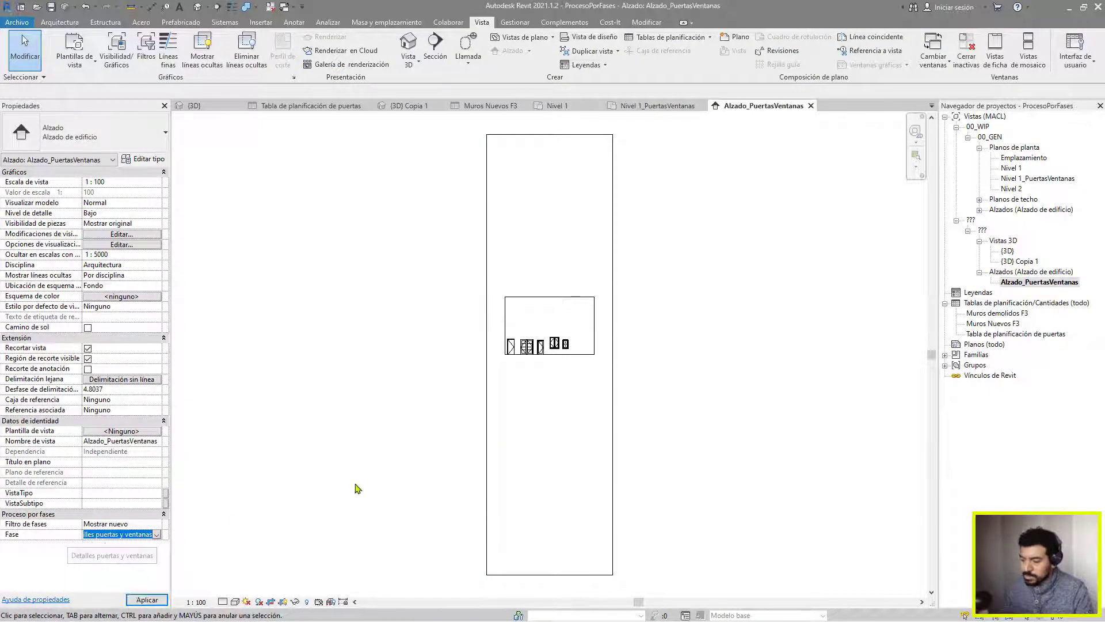
# Shrink the elevation's crop region from above and below to fit closely around the wall
pyautogui.click(551, 575)
pyautogui.moveTo(550, 574); pyautogui.dragTo(548, 364)
pyautogui.moveTo(549, 309); pyautogui.dragTo(550, 291)
pyautogui.scroll(6, 566, 327)
pyautogui.scroll(-3, 282, 378)
pyautogui.scroll(1, 597, 395)
pyautogui.moveTo(571, 352)
pyautogui.mouseDown()
pyautogui.moveTo(417, 362)
pyautogui.moveTo(565, 340)
pyautogui.mouseUp()
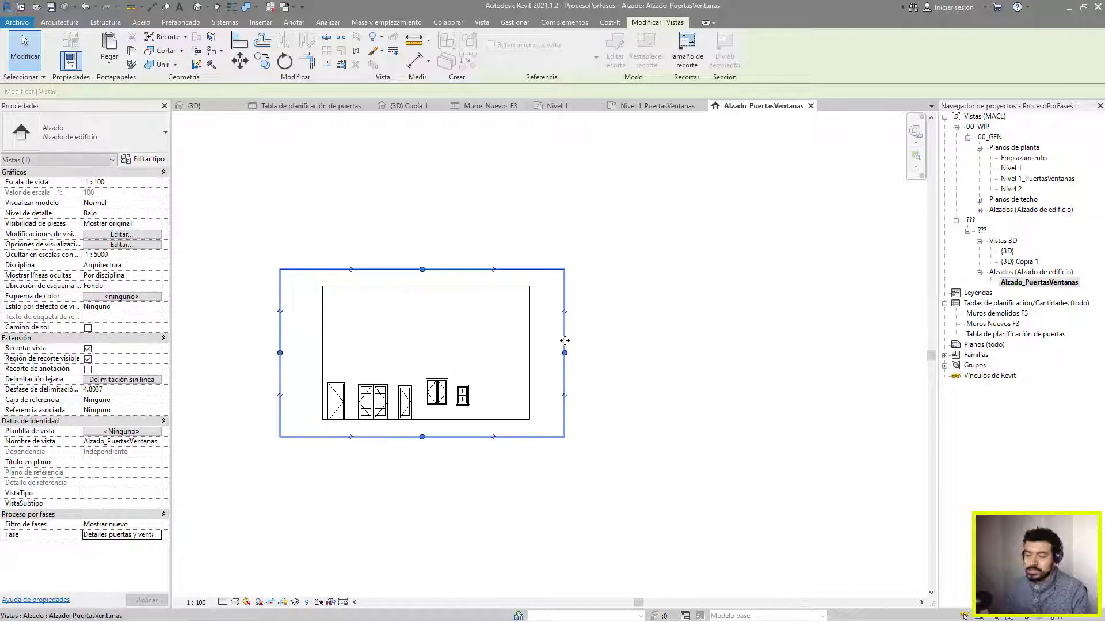
pyautogui.click(681, 386)
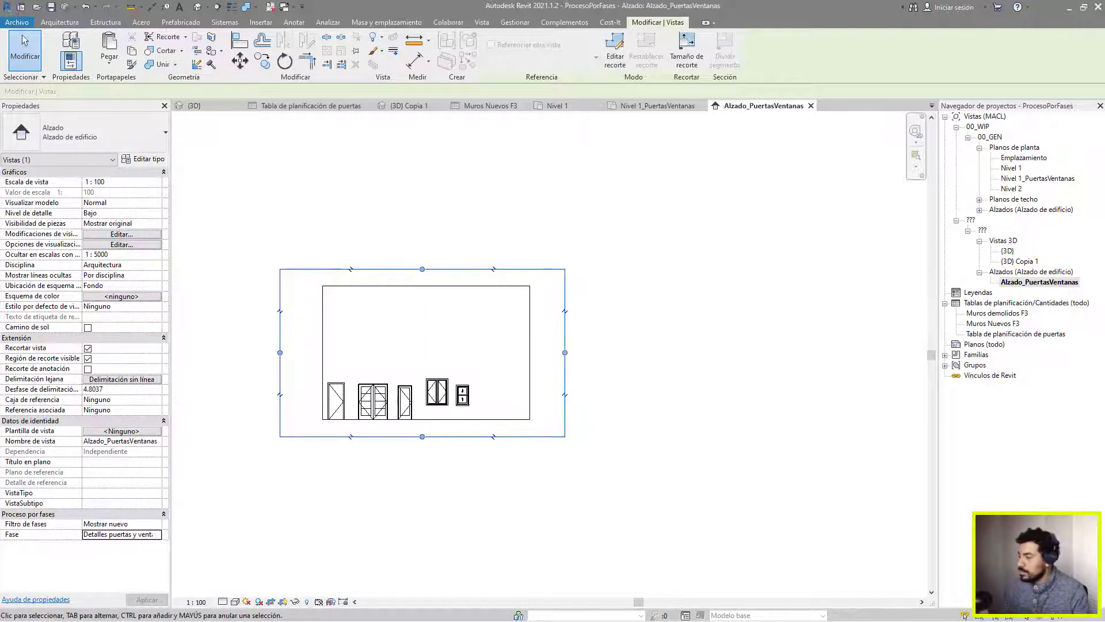
# Duplicate the Alzado_PuertasVentanas elevation, renaming the original as Alzado_Puertas and the copy as Alzado_Ventanas
pyautogui.rightClick(1052, 284)
pyautogui.moveTo(996, 371)
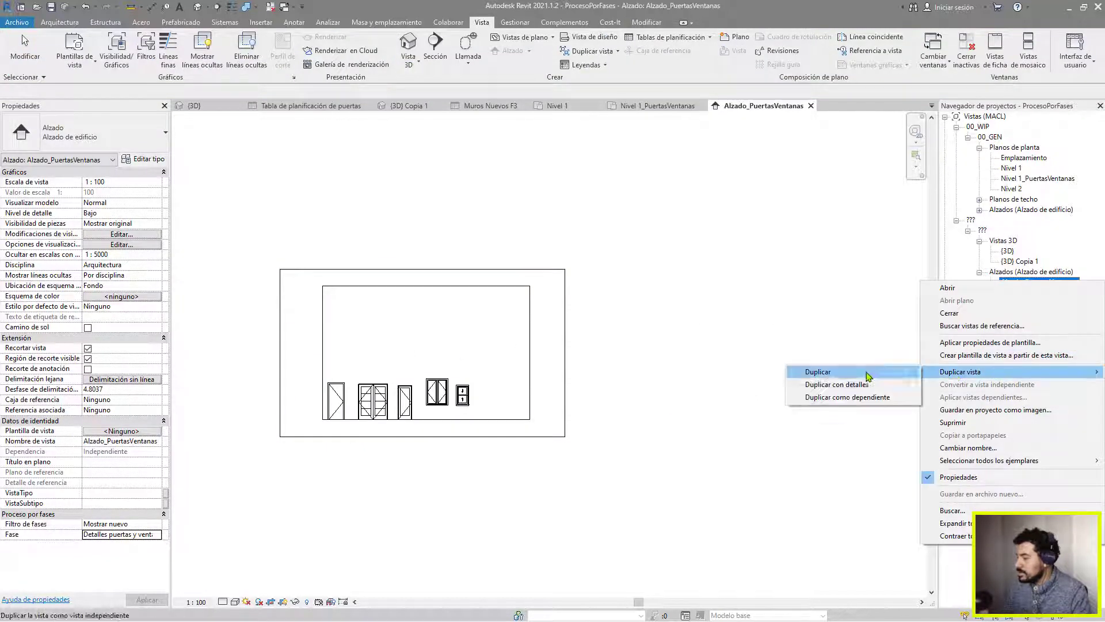
pyautogui.click(817, 372)
pyautogui.click(1066, 283)
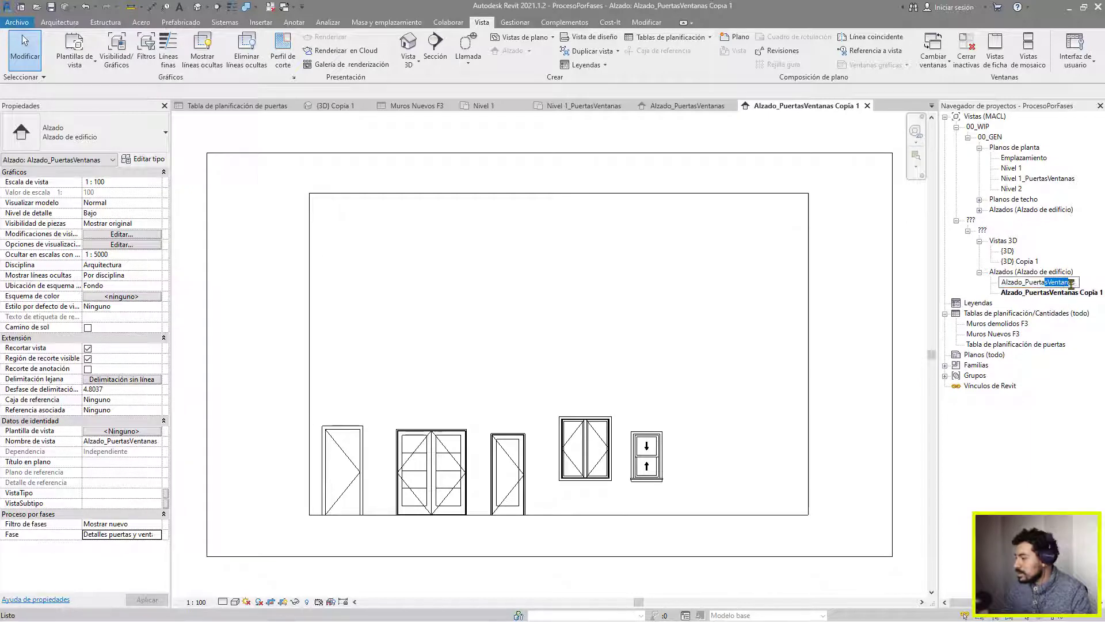
pyautogui.moveTo(1043, 282); pyautogui.dragTo(1092, 286)
pyautogui.write('s')
pyautogui.click(1054, 293)
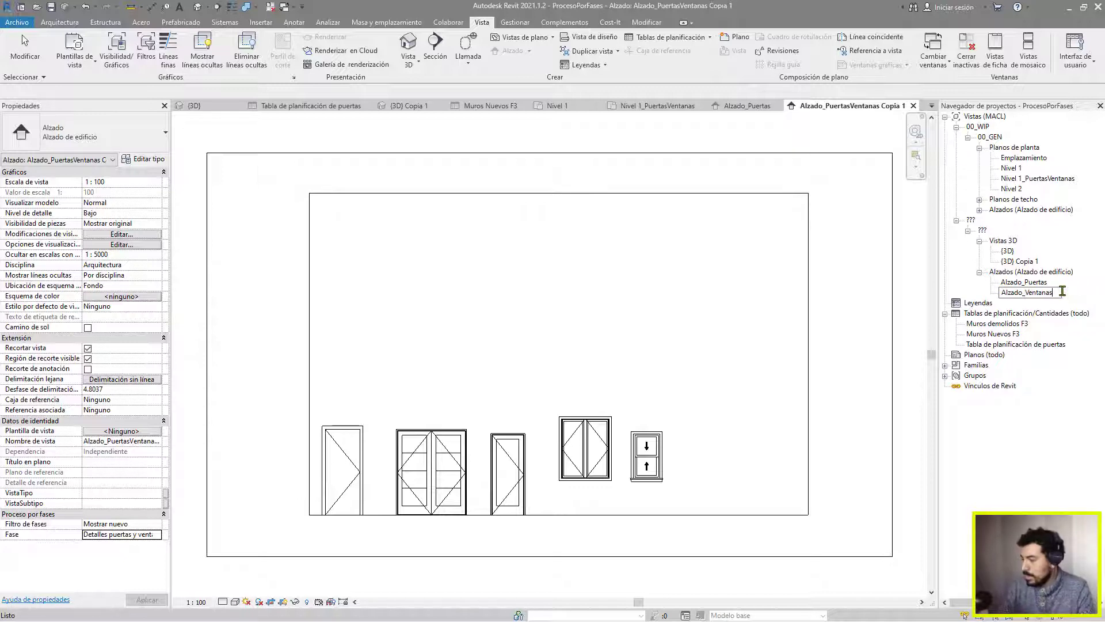
pyautogui.press('Return')
# Tighten the crop region of Alzado_Puertas on all sides so it frames only the three doors
pyautogui.doubleClick(1028, 282)
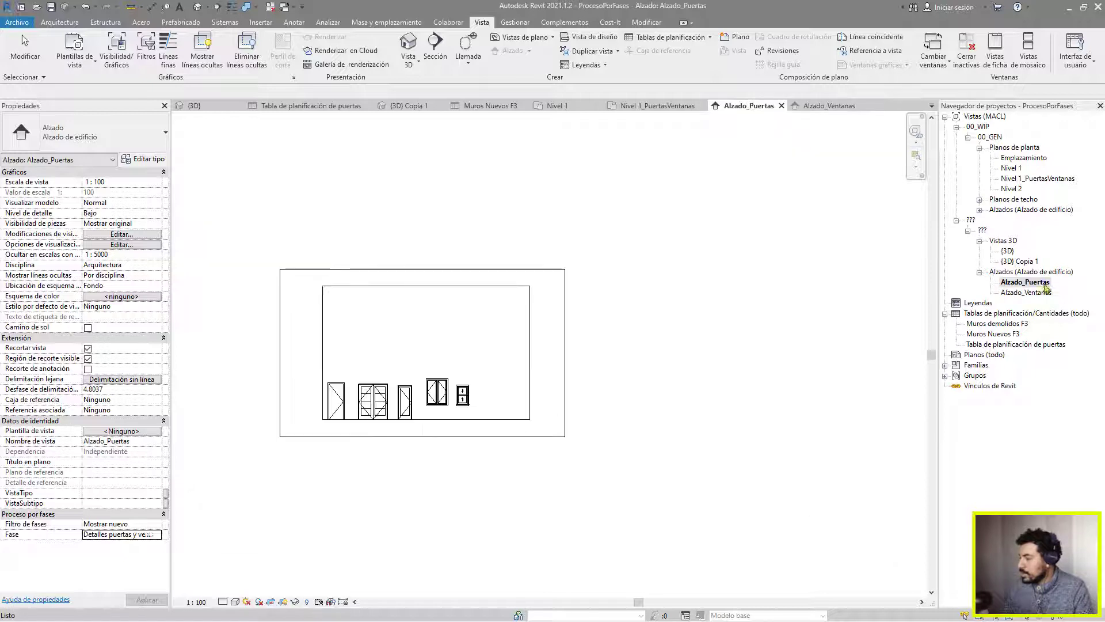
pyautogui.click(565, 346)
pyautogui.moveTo(564, 355); pyautogui.dragTo(425, 357)
pyautogui.moveTo(352, 268); pyautogui.dragTo(340, 355)
pyautogui.scroll(5, 308, 395)
pyautogui.moveTo(225, 400); pyautogui.dragTo(345, 412)
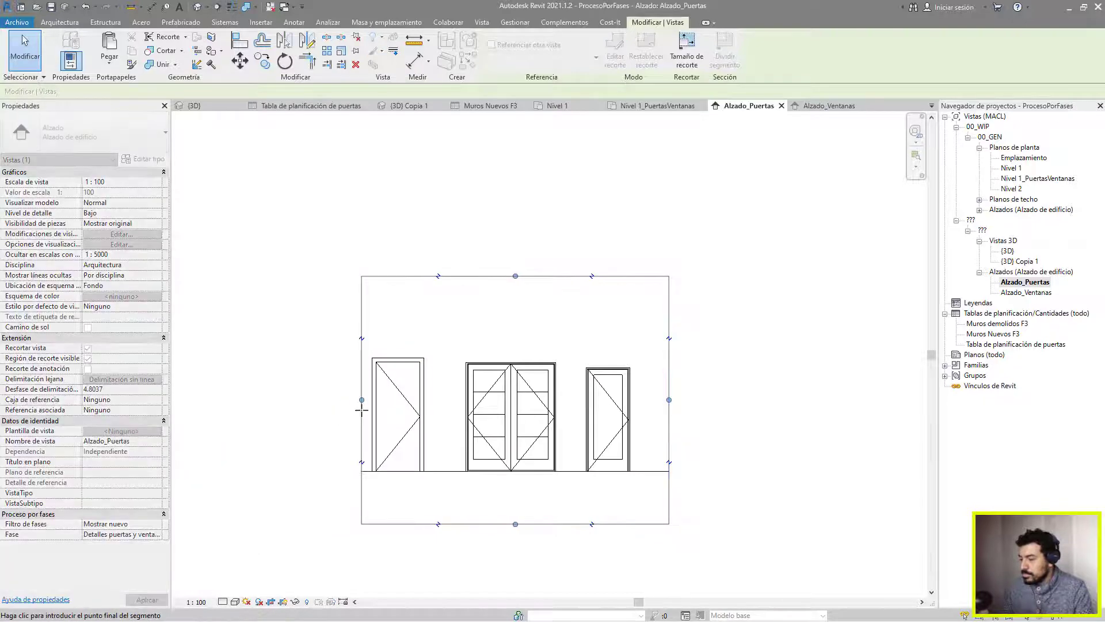
pyautogui.moveTo(507, 524); pyautogui.dragTo(508, 488)
pyautogui.press('Escape')
pyautogui.press('z')
pyautogui.press('f')
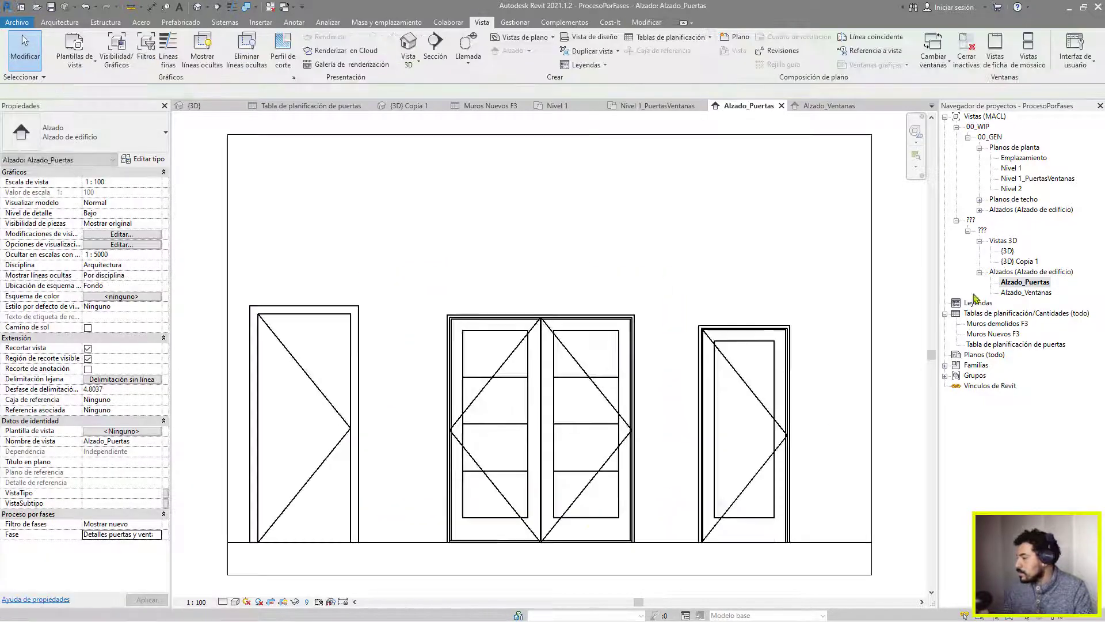
# Tighten the crop region of Alzado_Ventanas around the two windows and hide the crop boundary
pyautogui.doubleClick(1025, 293)
pyautogui.click(275, 154)
pyautogui.moveTo(208, 354); pyautogui.dragTo(543, 354)
pyautogui.moveTo(722, 154); pyautogui.dragTo(718, 397)
pyautogui.moveTo(718, 556); pyautogui.dragTo(716, 525)
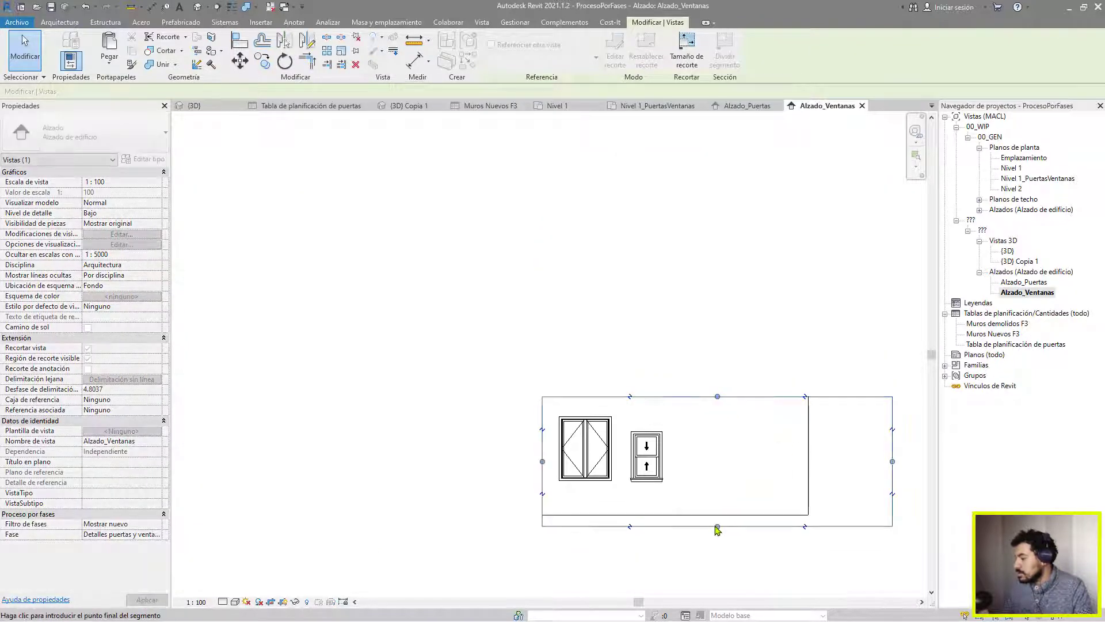
pyautogui.moveTo(892, 461); pyautogui.dragTo(708, 466)
pyautogui.click(596, 293)
pyautogui.press('a')
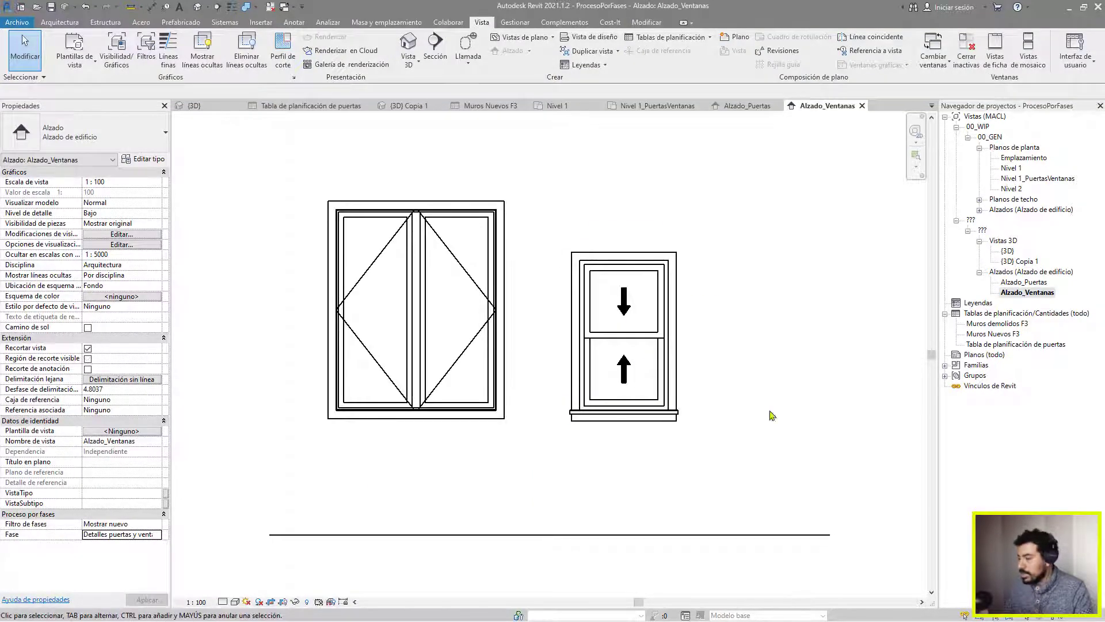
# Hide the crop boundary of Alzado_Puertas and set the view's detail level to Alto
pyautogui.doubleClick(1031, 282)
pyautogui.click(294, 602)
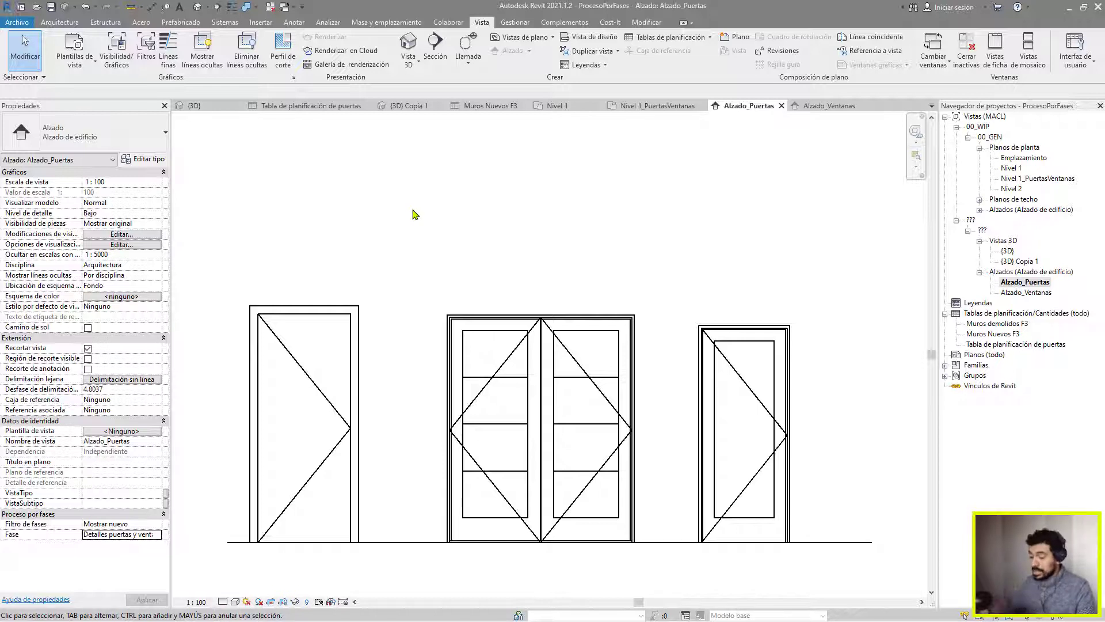
pyautogui.click(223, 602)
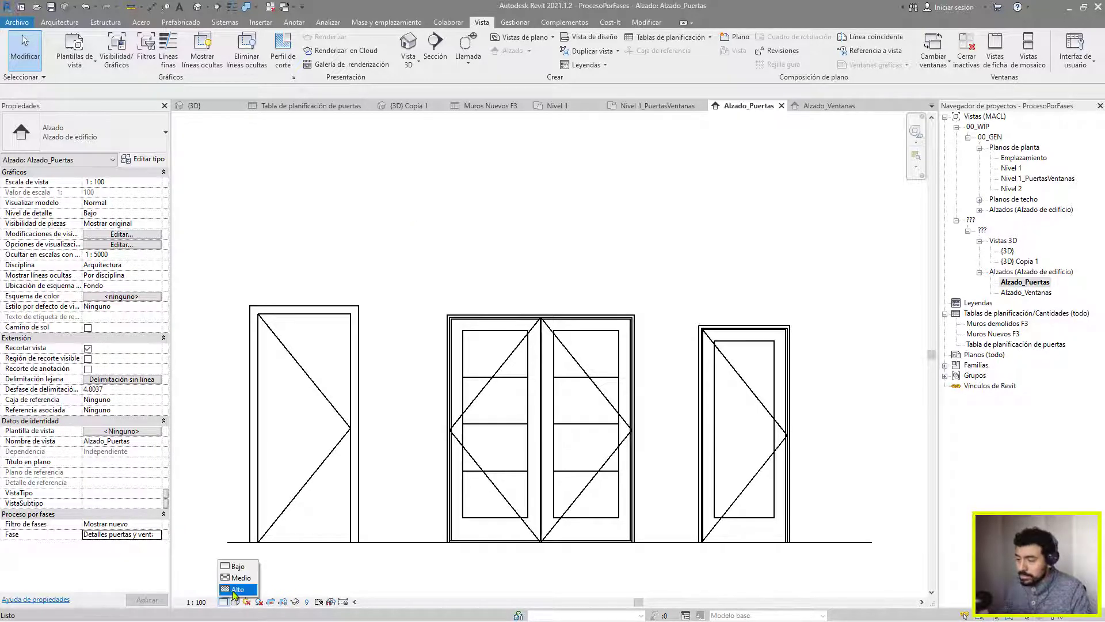
pyautogui.click(237, 590)
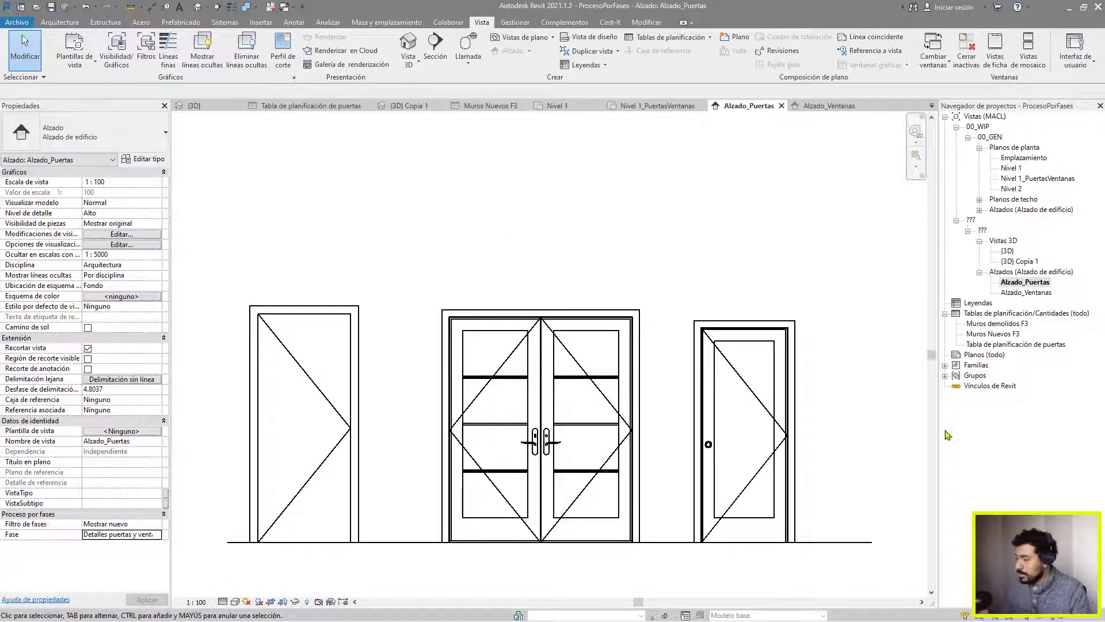
# Add aligned dimensions for the first door's frame and leaf heights to its left, and set the view scale to 1:25
pyautogui.scroll(-3, 517, 297)
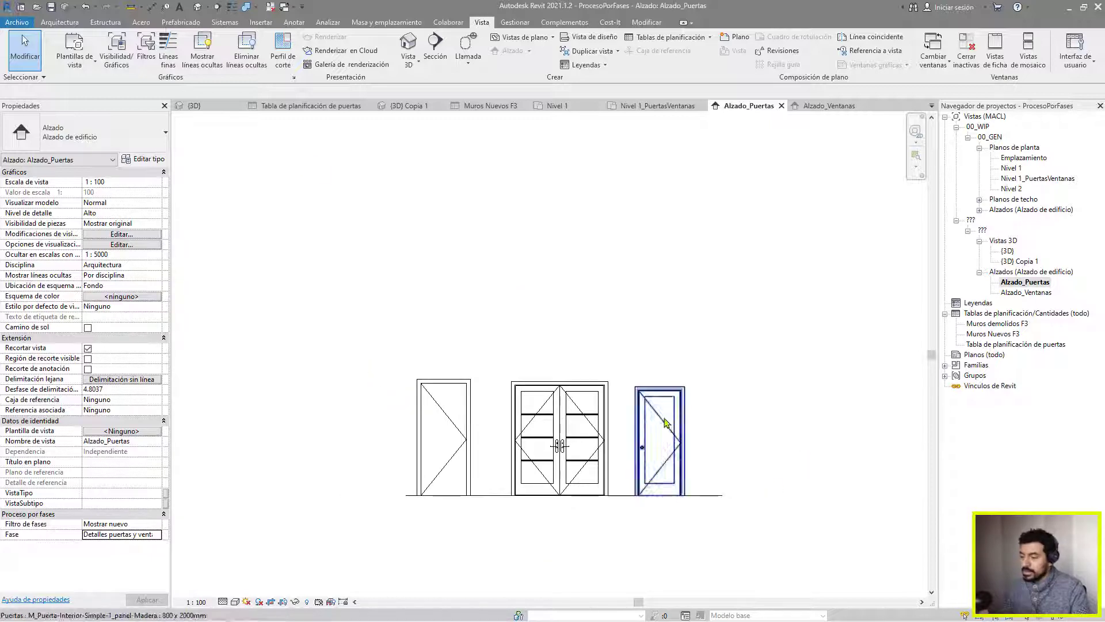
pyautogui.press('d')
pyautogui.press('i')
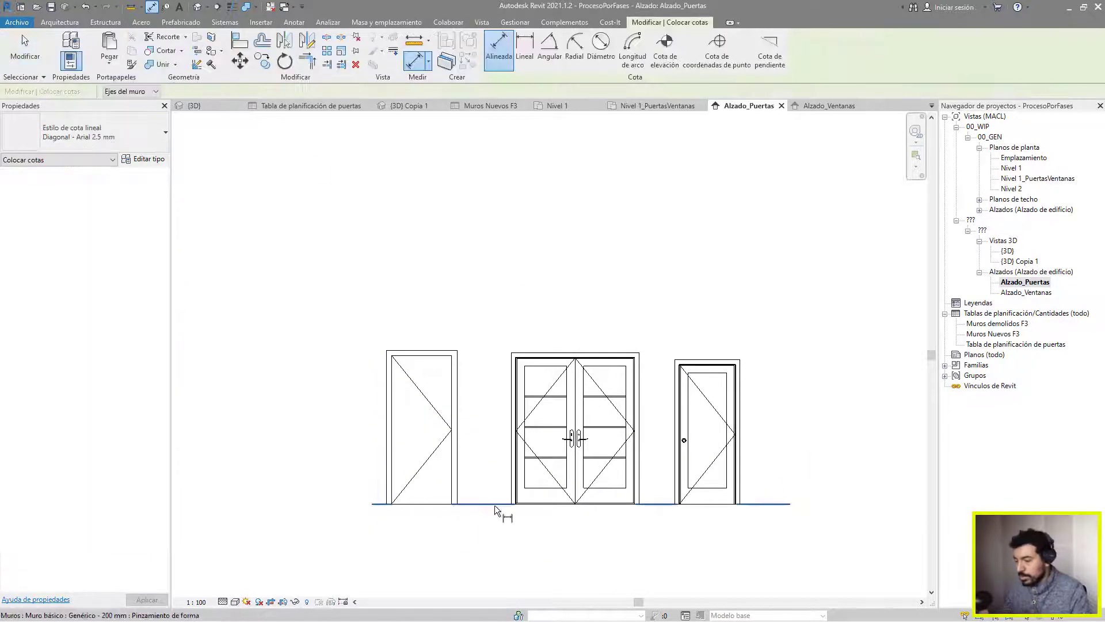
pyautogui.click(447, 347)
pyautogui.click(354, 429)
pyautogui.click(426, 355)
pyautogui.click(474, 503)
pyautogui.click(373, 518)
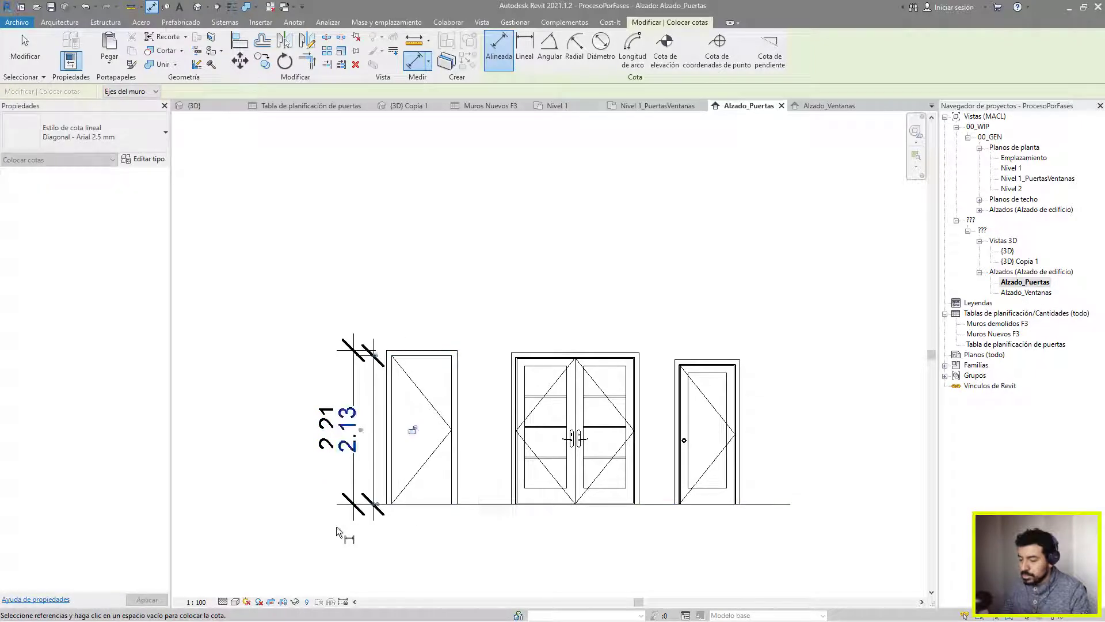
pyautogui.click(202, 602)
pyautogui.click(230, 499)
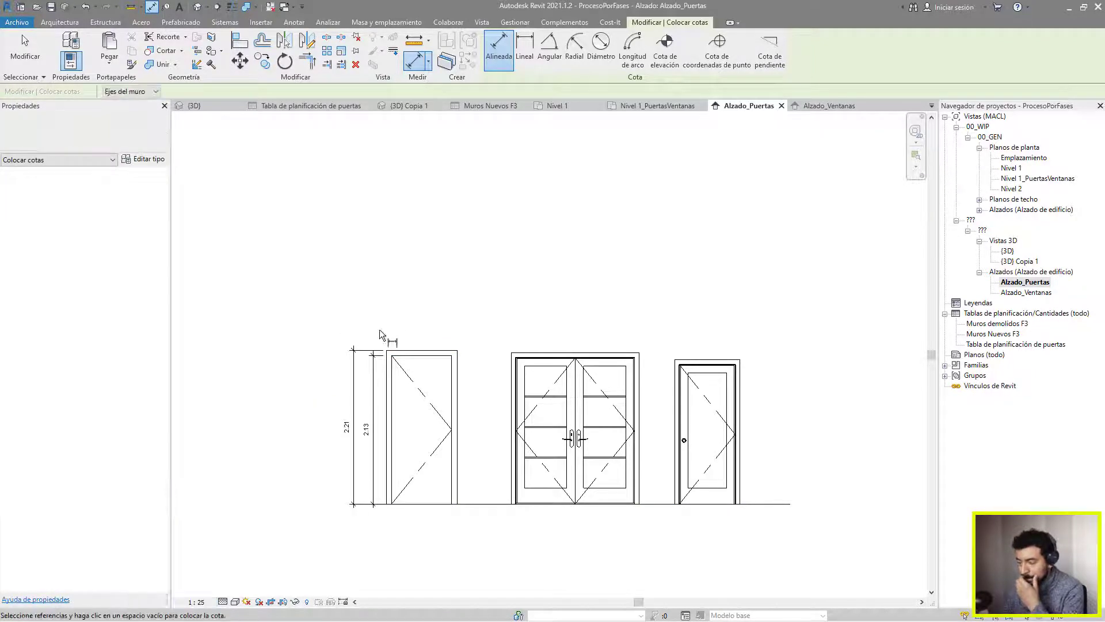
# Add material tags with leaders above the first door and above the glass of the double door
pyautogui.press('Escape')
pyautogui.press('Escape')
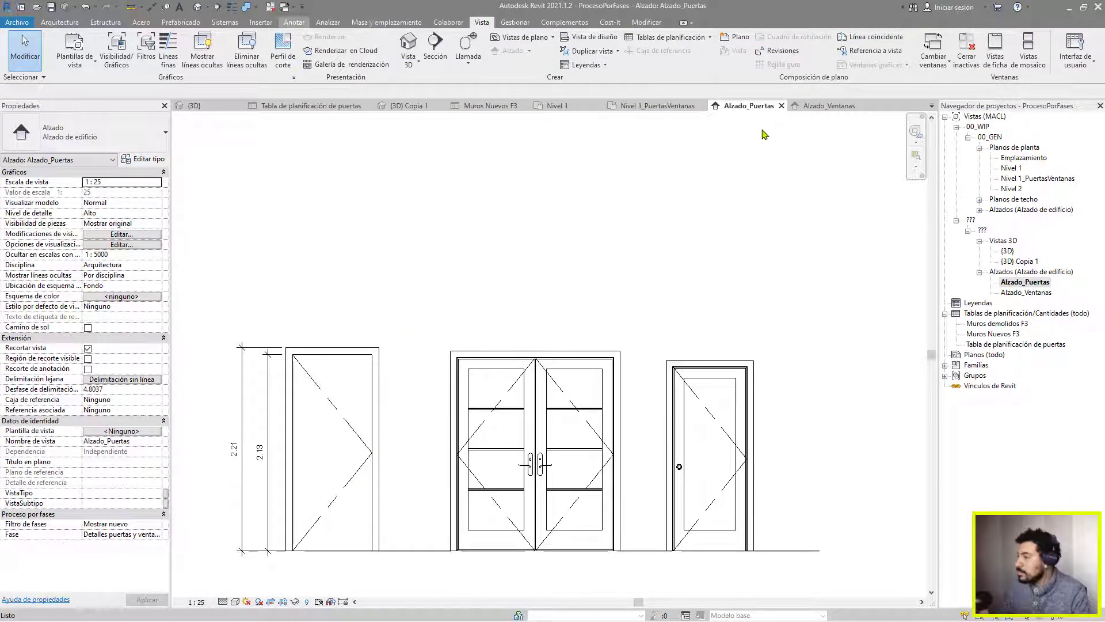
pyautogui.click(294, 22)
pyautogui.click(691, 64)
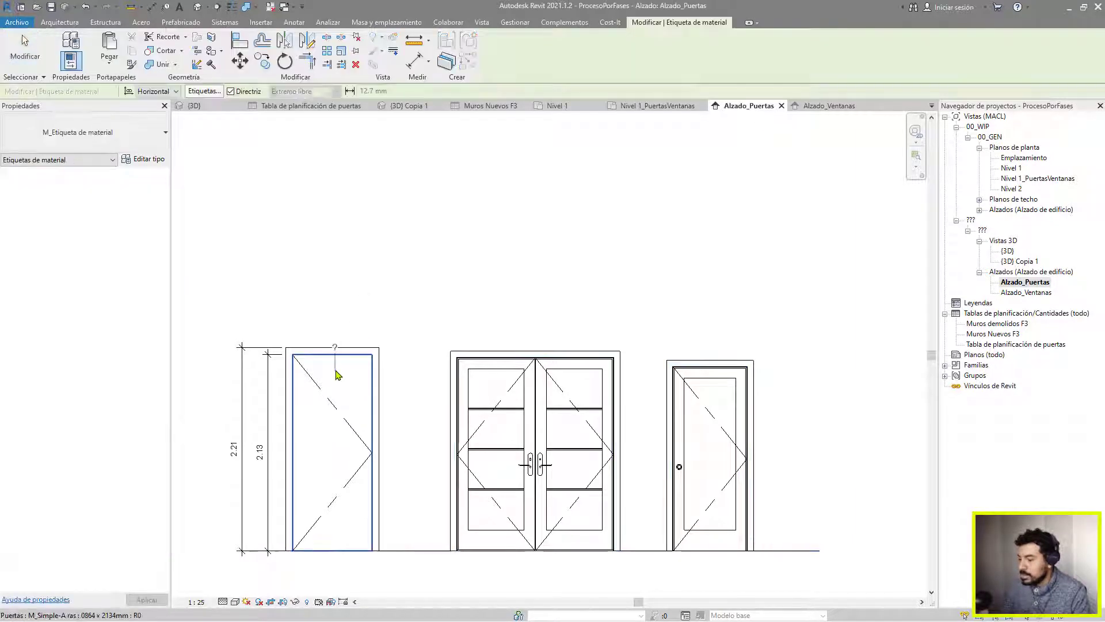
pyautogui.click(397, 318)
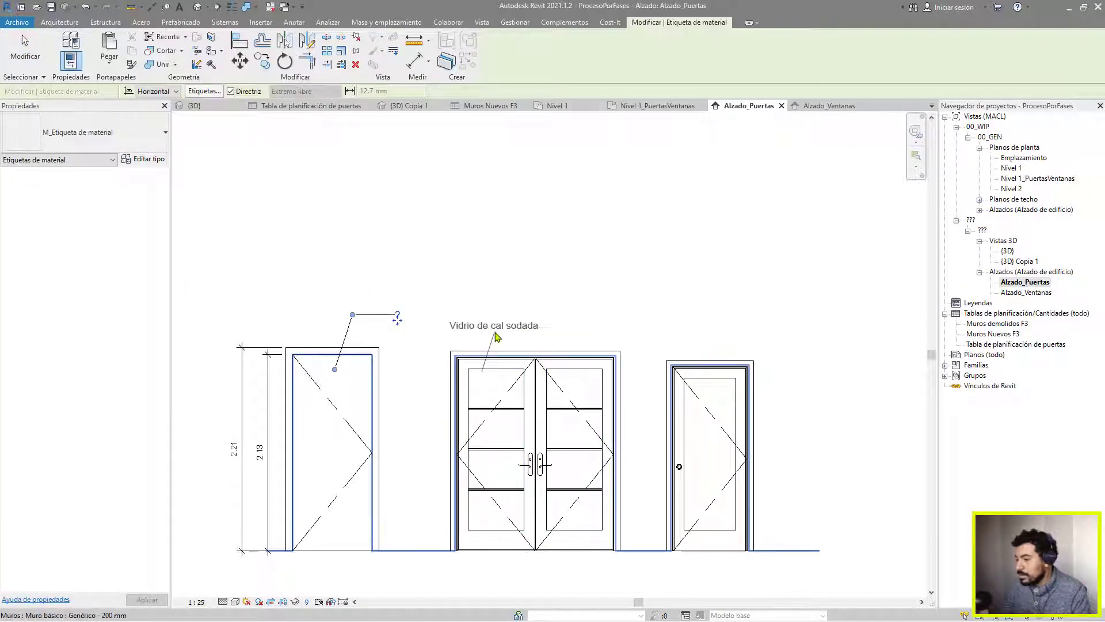
pyautogui.click(548, 331)
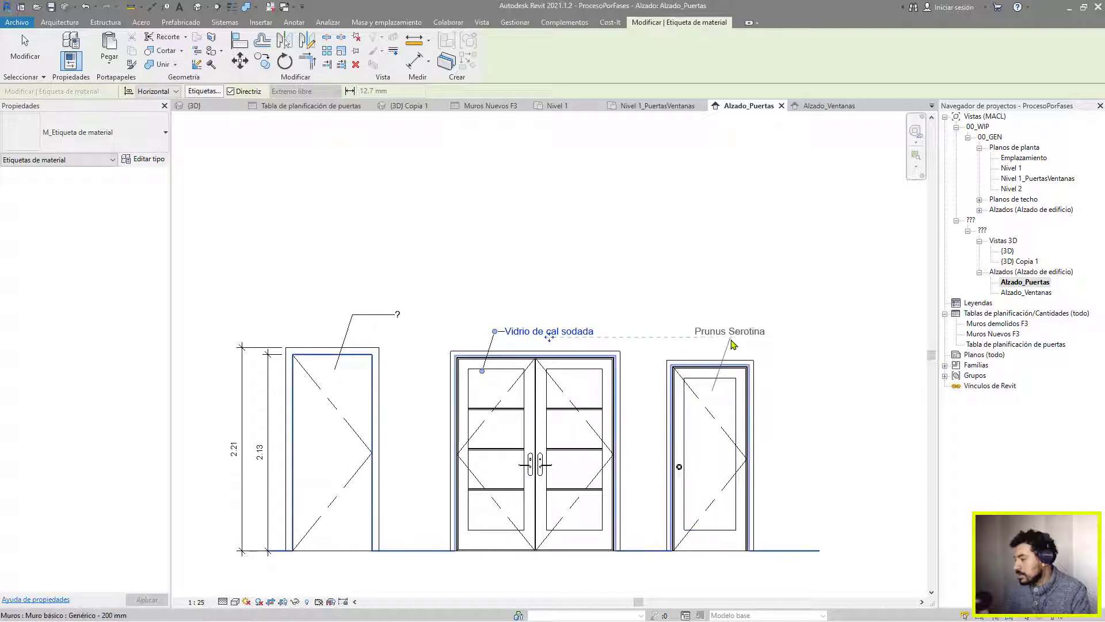
# Add material tags with leaders to the third door's panel, frame and handle
pyautogui.click(758, 339)
pyautogui.click(788, 402)
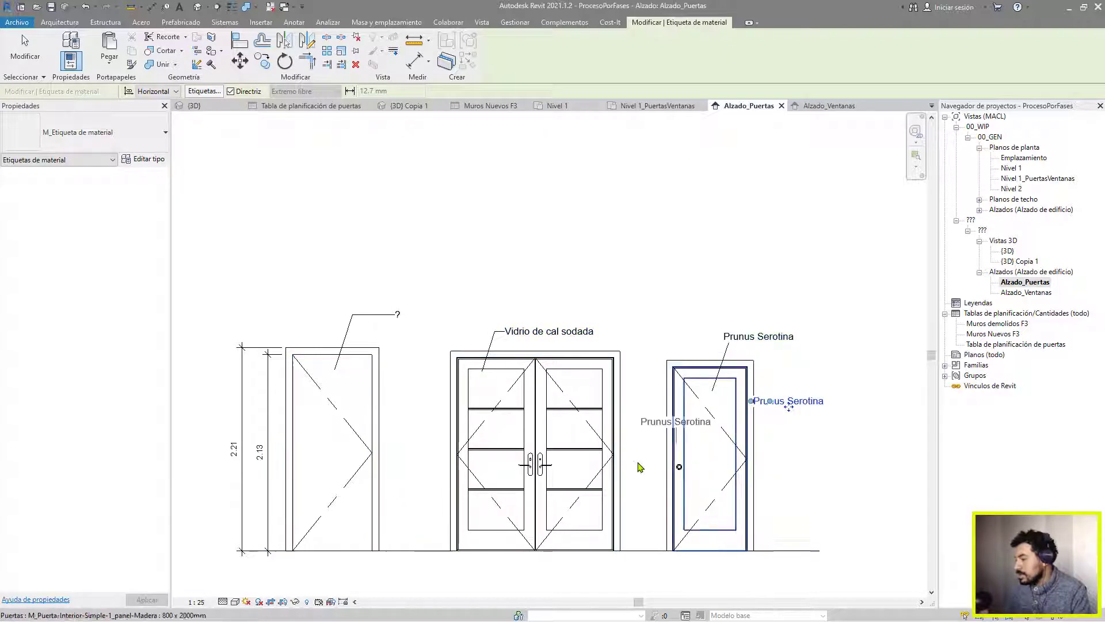
pyautogui.scroll(2, 684, 466)
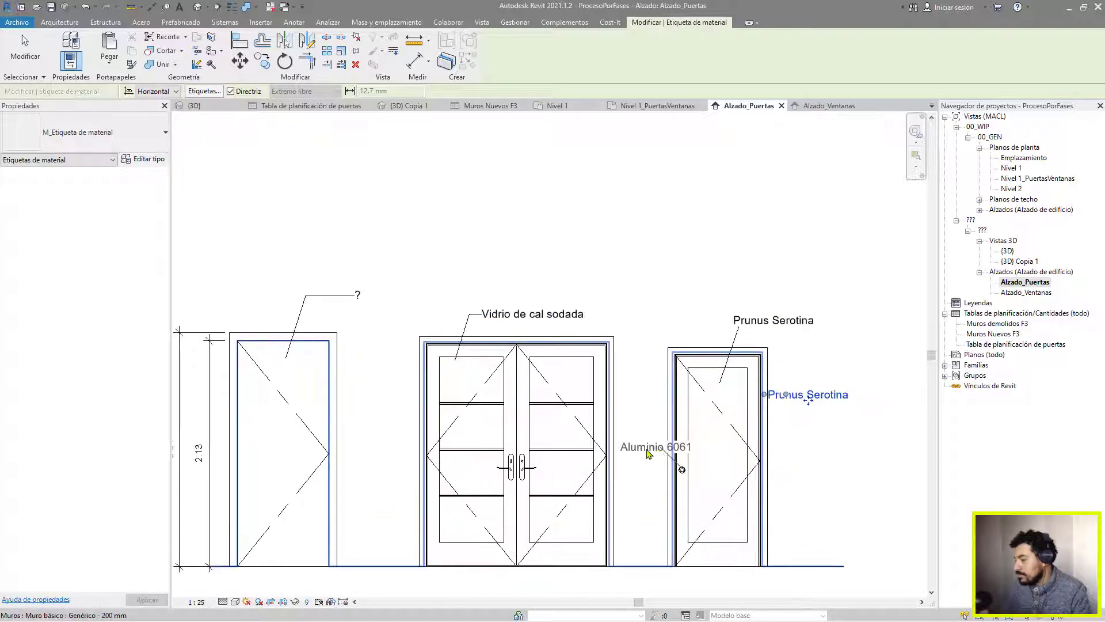
pyautogui.press('Escape')
pyautogui.press('Escape')
pyautogui.click(764, 431)
pyautogui.moveTo(764, 430); pyautogui.dragTo(827, 431)
pyautogui.click(747, 263)
pyautogui.scroll(-2, 705, 260)
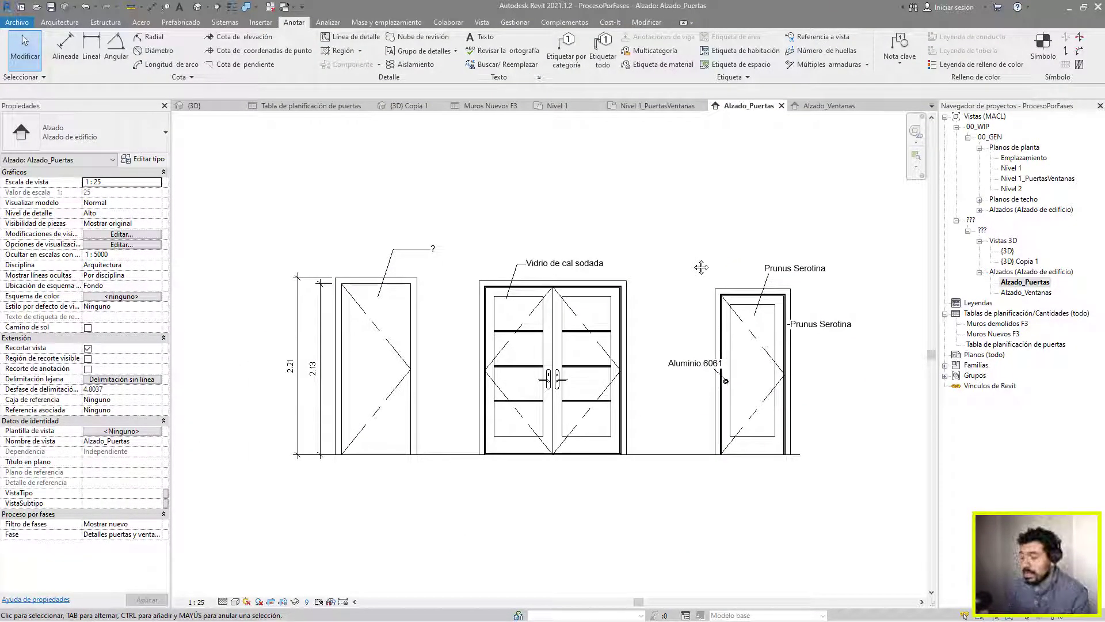
# Tag the first door by category, remove the tag's leader and place the tag centred below the door
pyautogui.scroll(1, 717, 237)
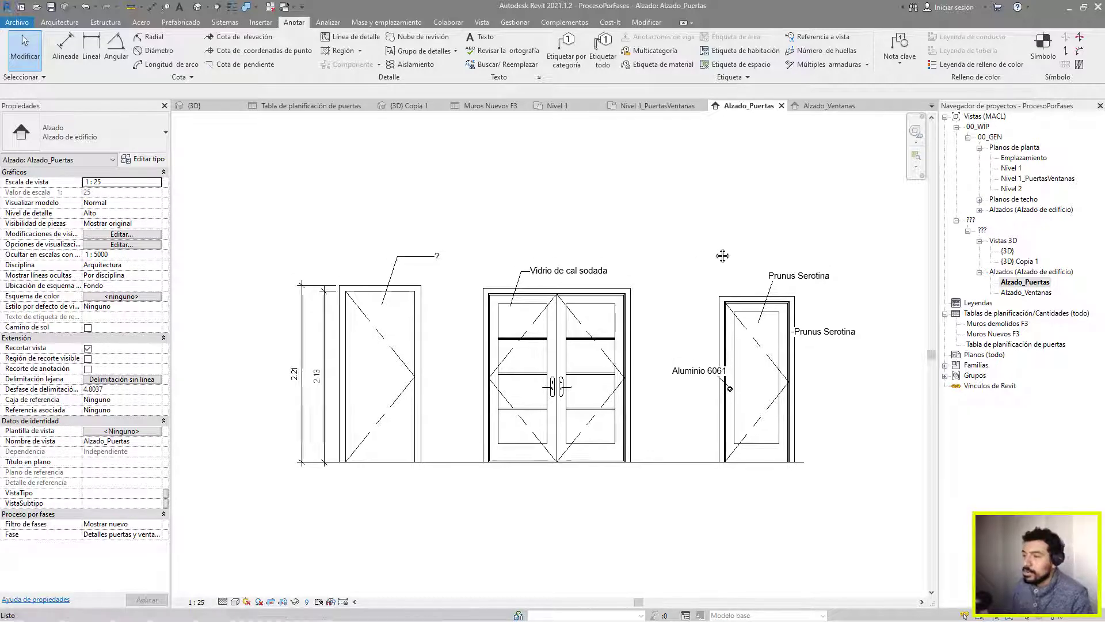
pyautogui.press('t')
pyautogui.press('g')
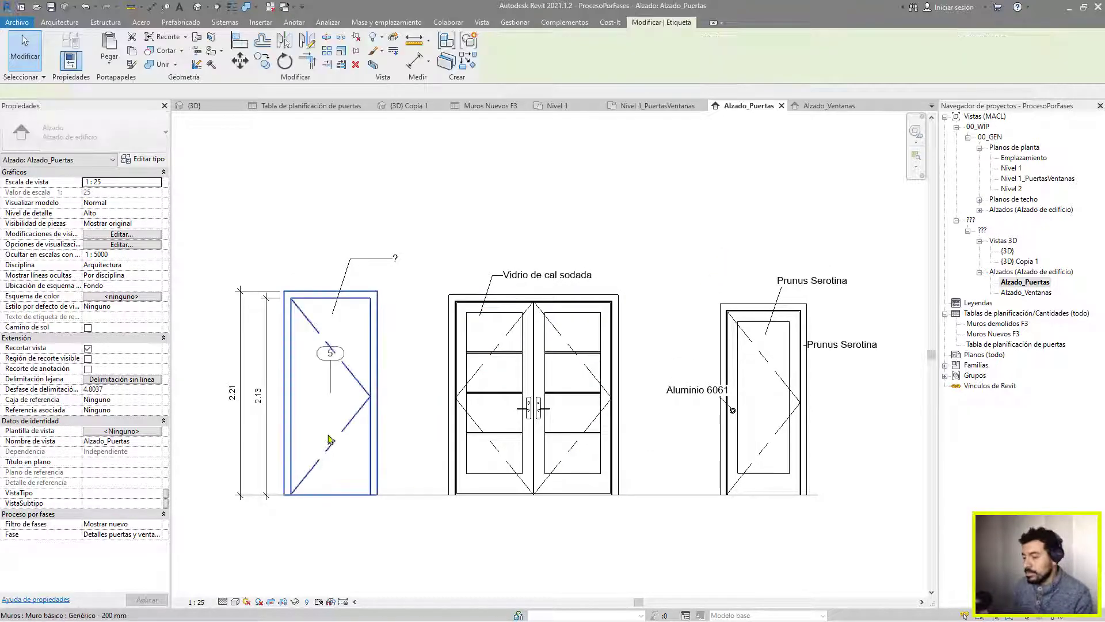
pyautogui.click(335, 441)
pyautogui.press('Escape')
pyautogui.press('Escape')
pyautogui.click(326, 390)
pyautogui.press('Escape')
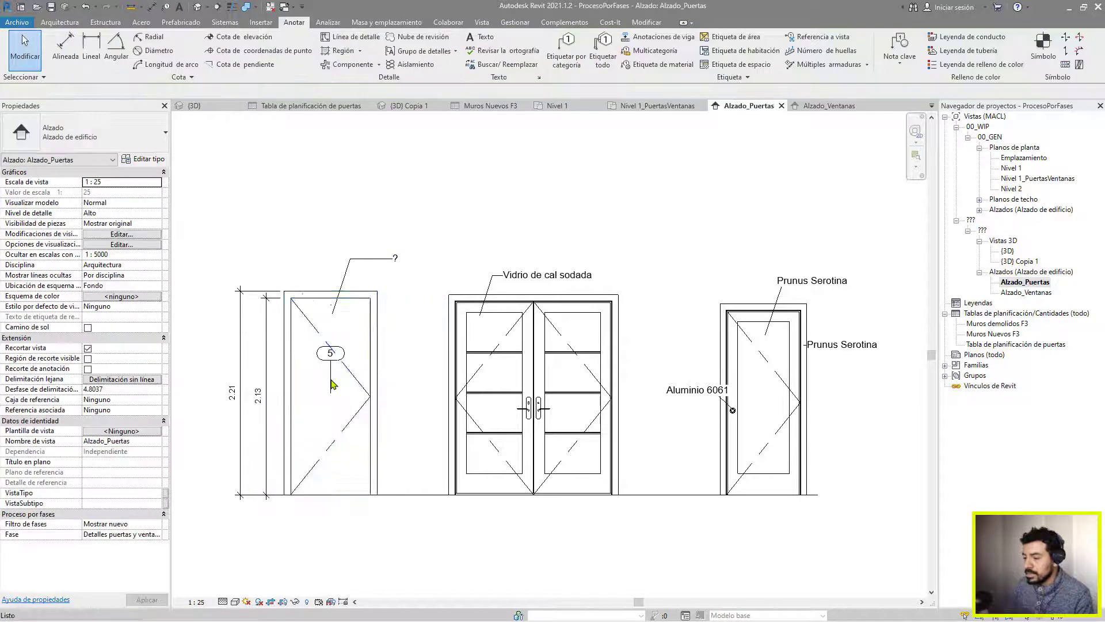
pyautogui.click(326, 364)
pyautogui.click(204, 93)
pyautogui.moveTo(332, 521); pyautogui.dragTo(328, 528)
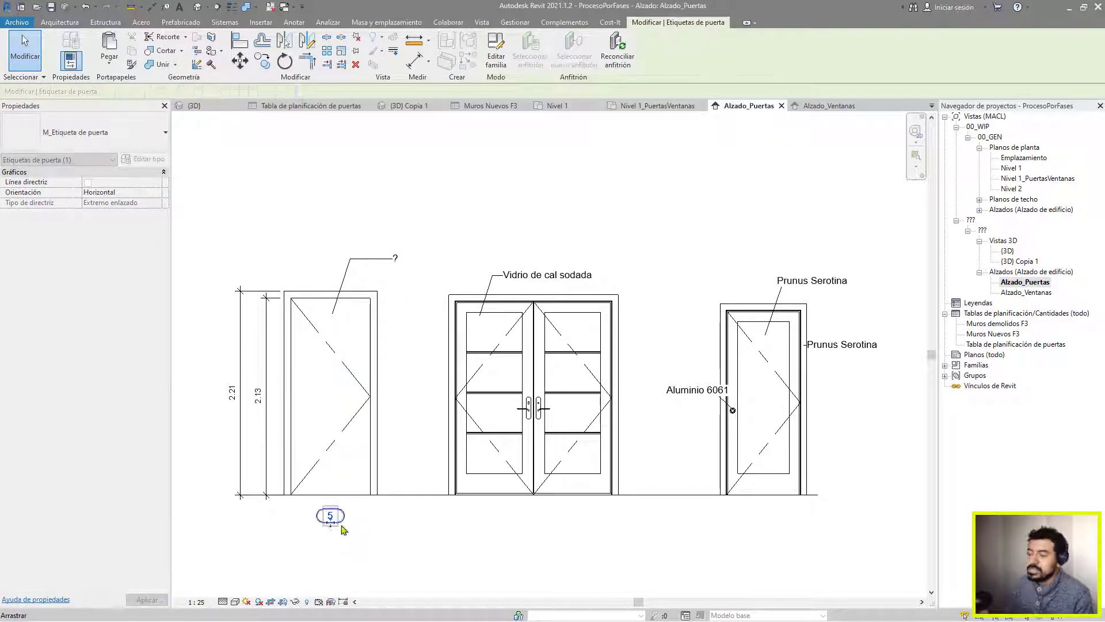
pyautogui.press('Escape')
pyautogui.click(482, 22)
pyautogui.click(585, 64)
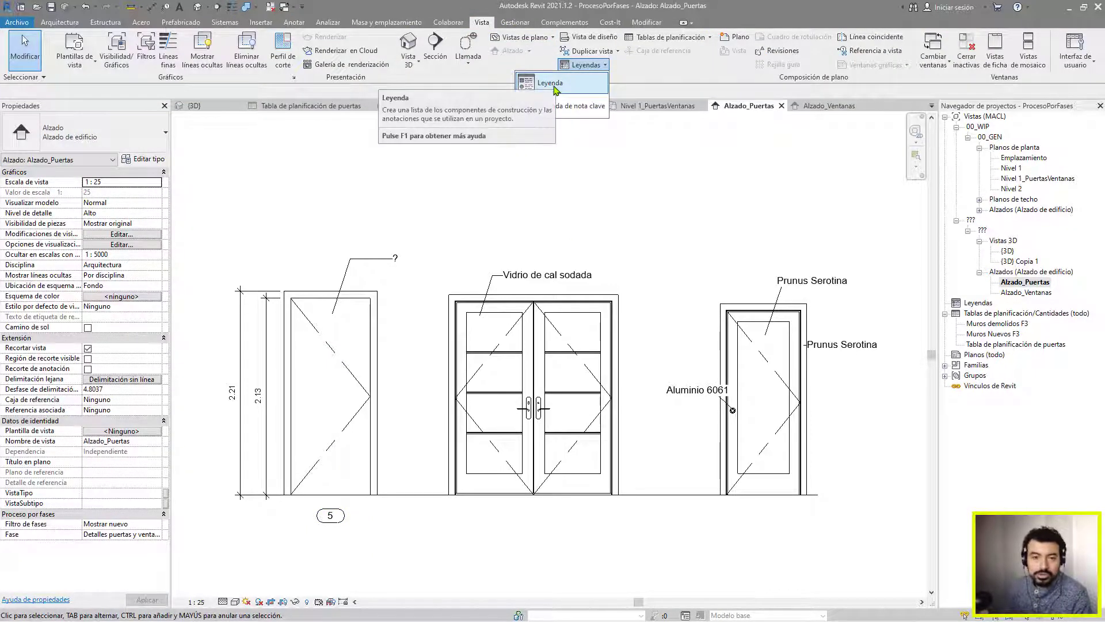
# Open the door tag's family for editing and delete the rounded outline around the 101 label
pyautogui.click(330, 516)
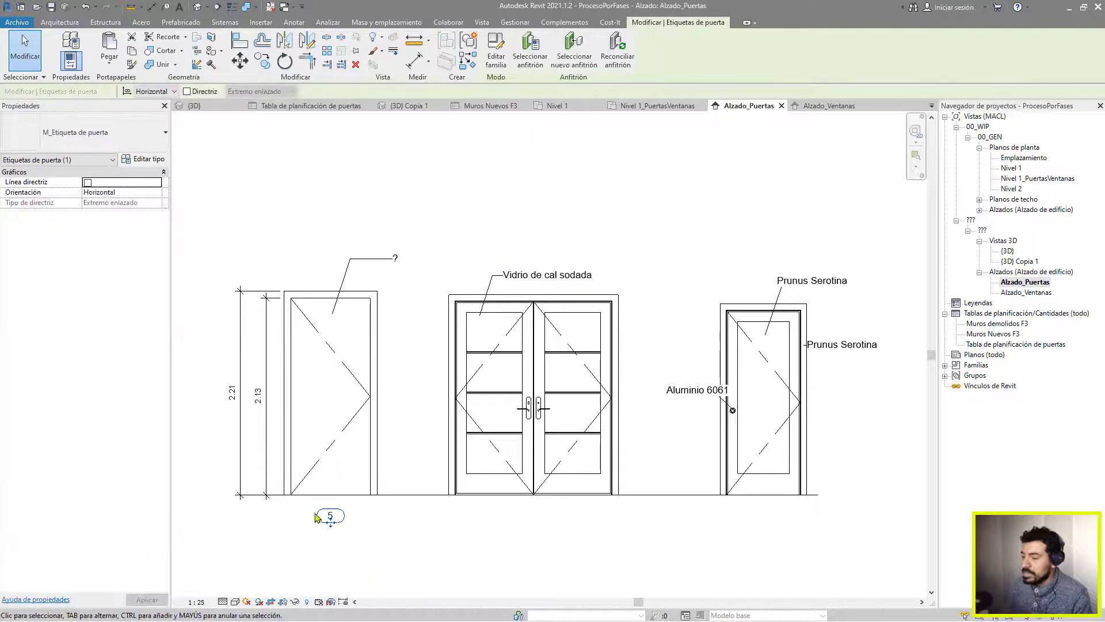
pyautogui.click(494, 50)
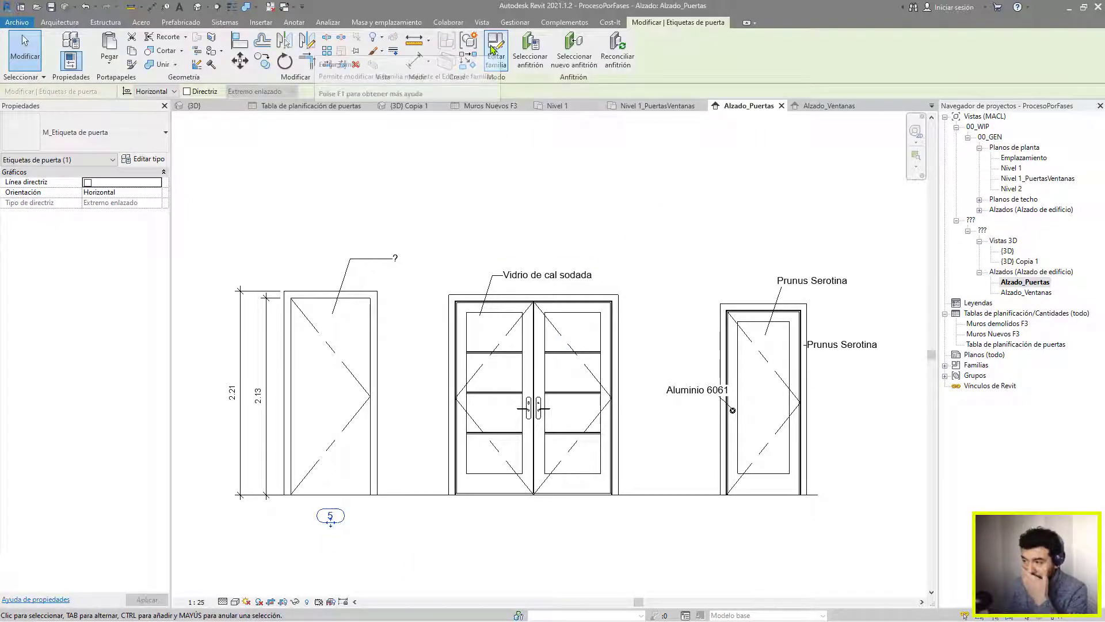
pyautogui.scroll(-4, 510, 291)
pyautogui.click(471, 238)
pyautogui.press('Delete')
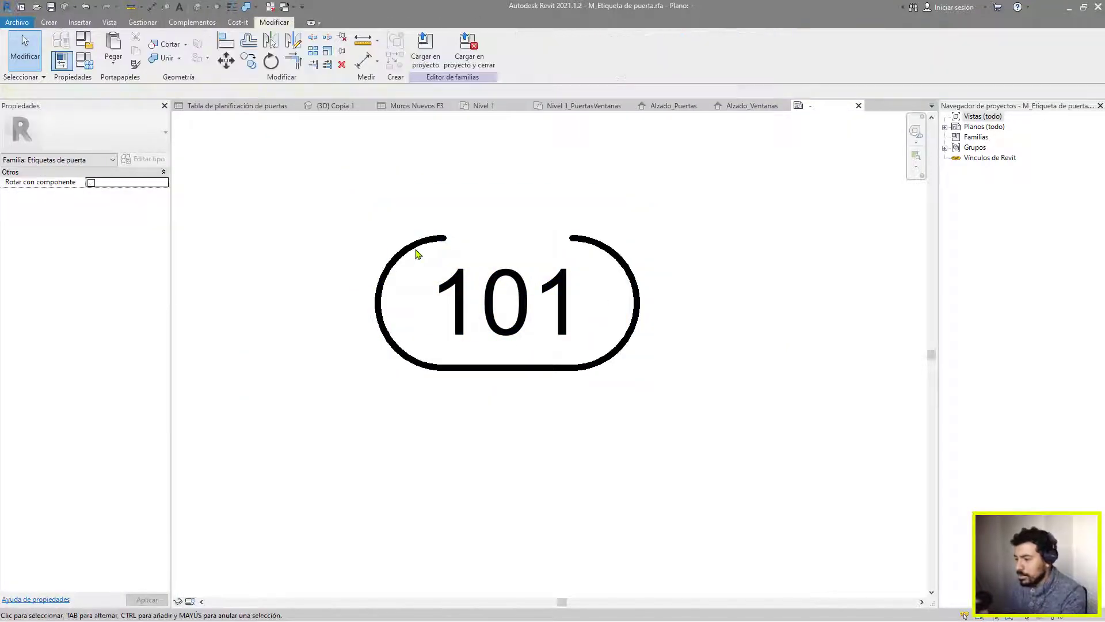
pyautogui.click(446, 369)
pyautogui.press('Delete')
pyautogui.click(601, 366)
pyautogui.press('Delete')
pyautogui.click(622, 341)
pyautogui.press('Delete')
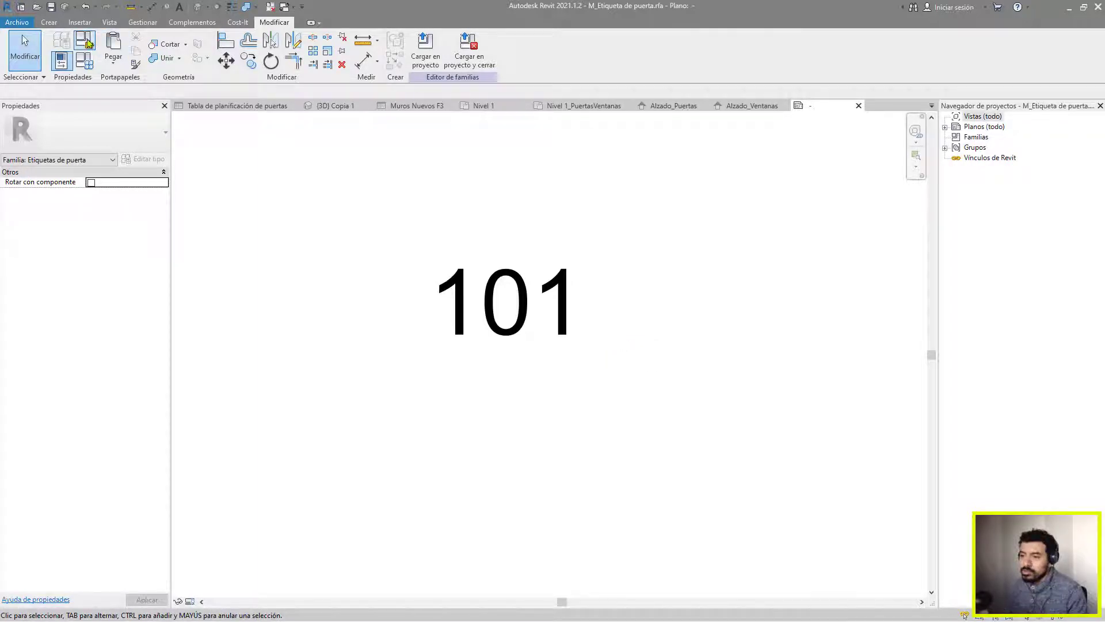
pyautogui.click(88, 42)
pyautogui.press('Escape')
pyautogui.click(87, 65)
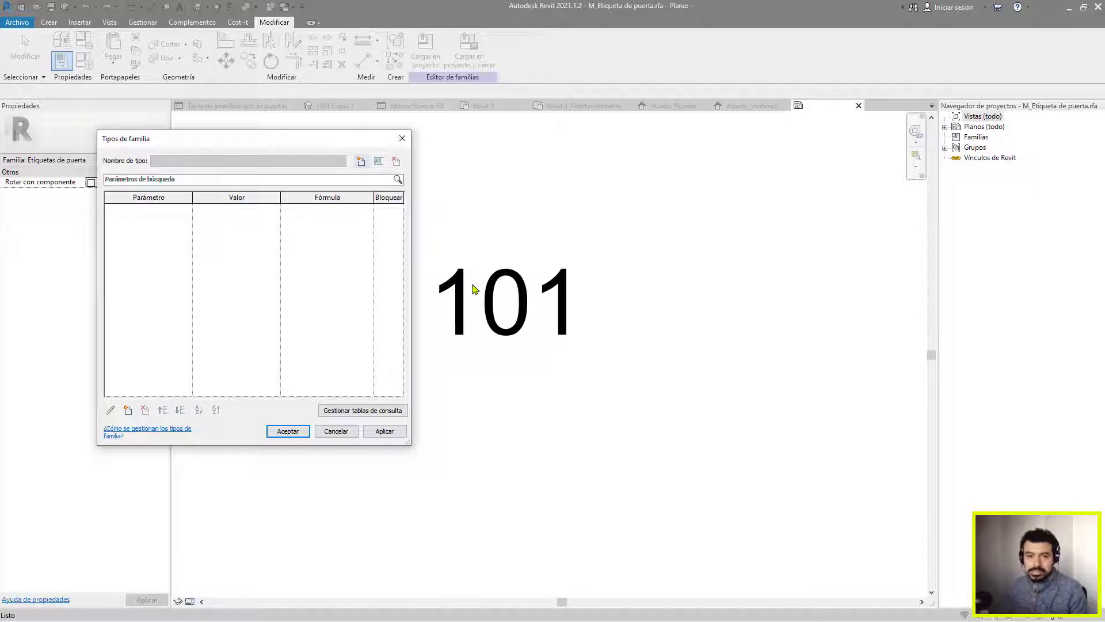
pyautogui.press('Escape')
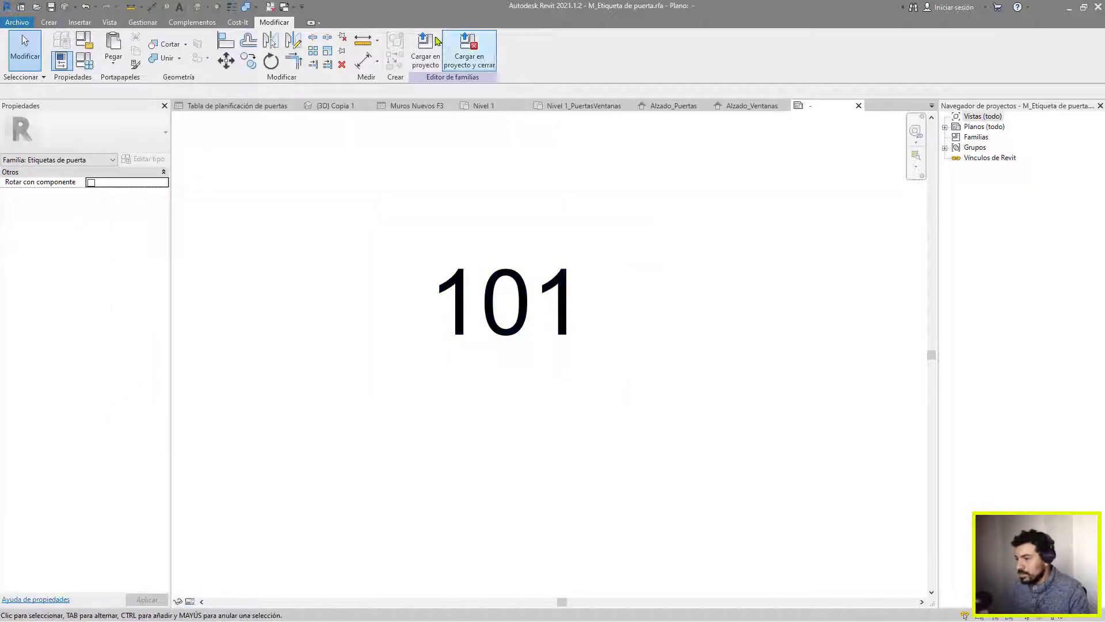
# Add the prefix "Puerta Tipo" to the label's Marca parameter and widen the label to fit on one line
pyautogui.click(447, 259)
pyautogui.doubleClick(483, 265)
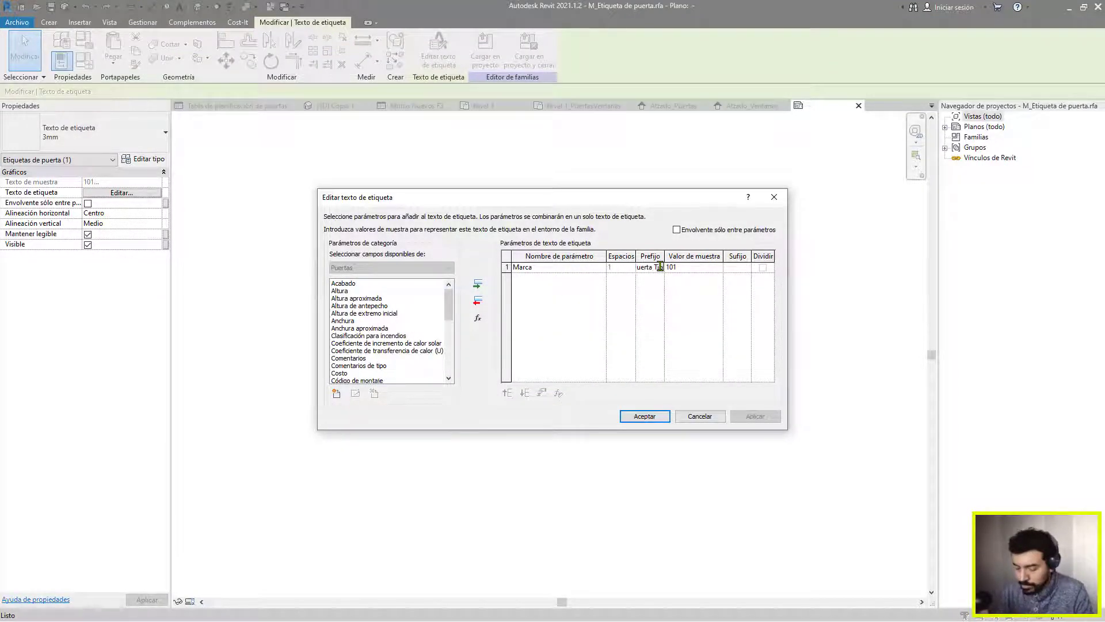
pyautogui.click(645, 416)
pyautogui.moveTo(615, 274); pyautogui.dragTo(722, 277)
pyautogui.click(831, 288)
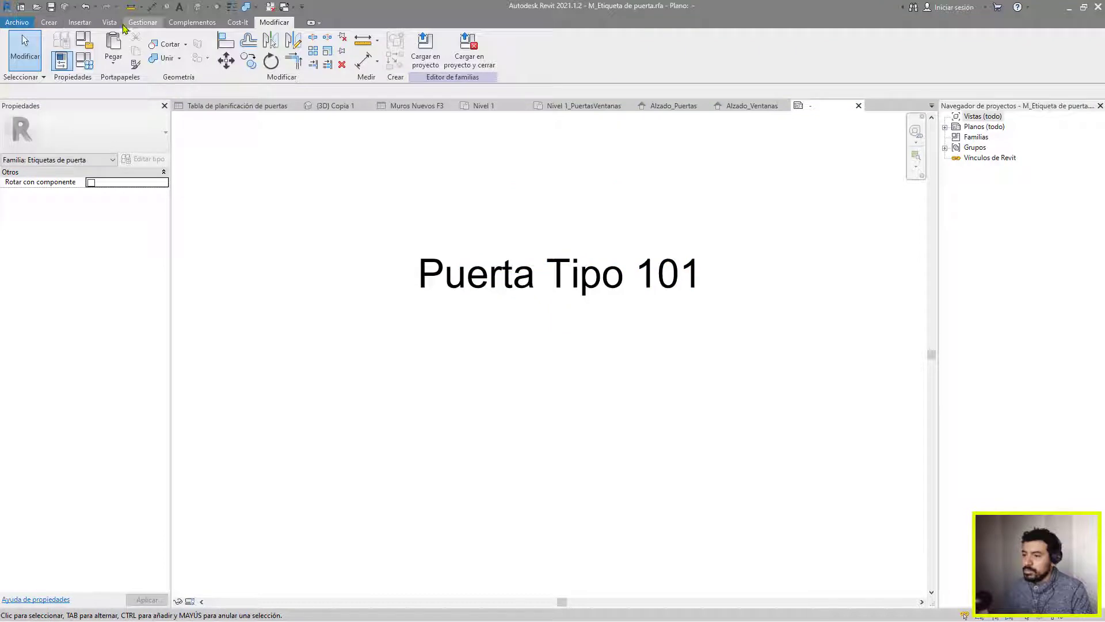
# Start a filled region with a rectangular boundary in the door tag family
pyautogui.click(59, 23)
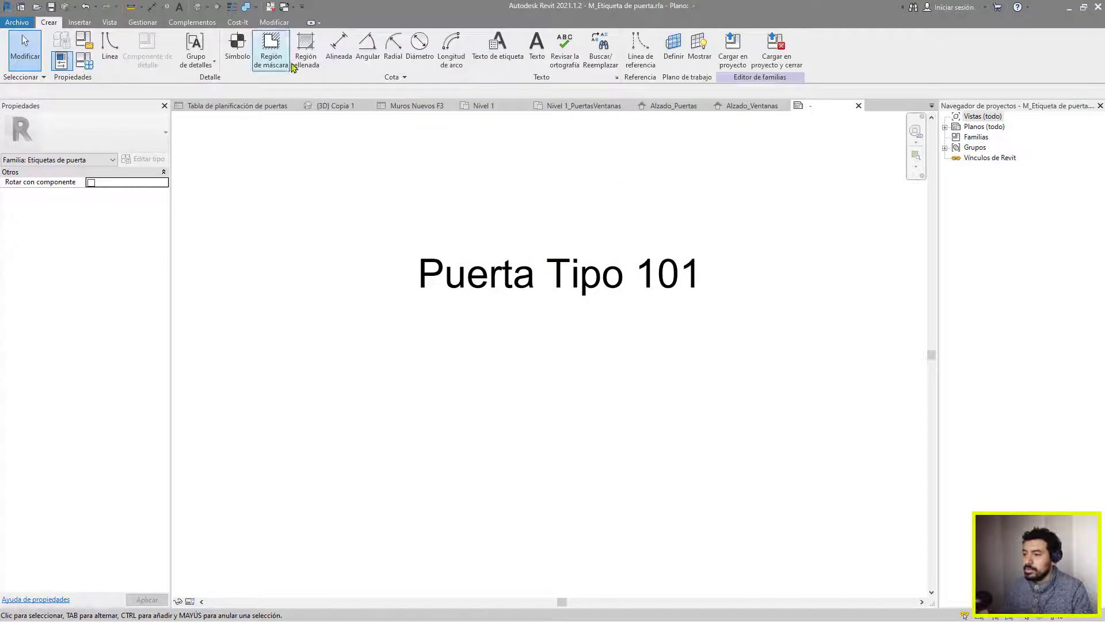
pyautogui.click(306, 49)
pyautogui.click(456, 41)
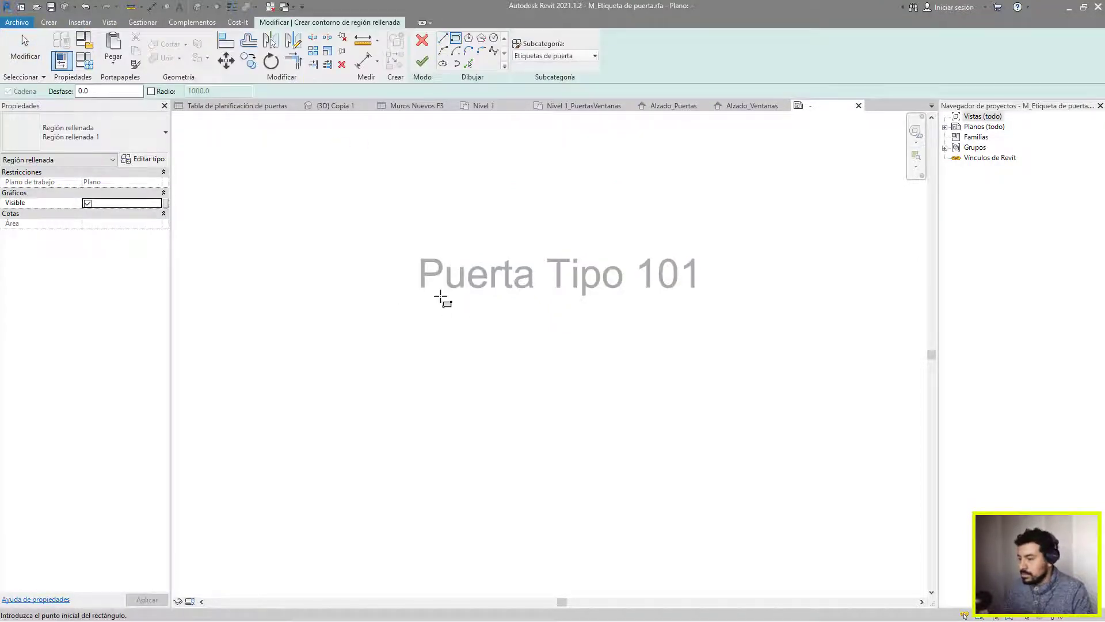
pyautogui.click(382, 296)
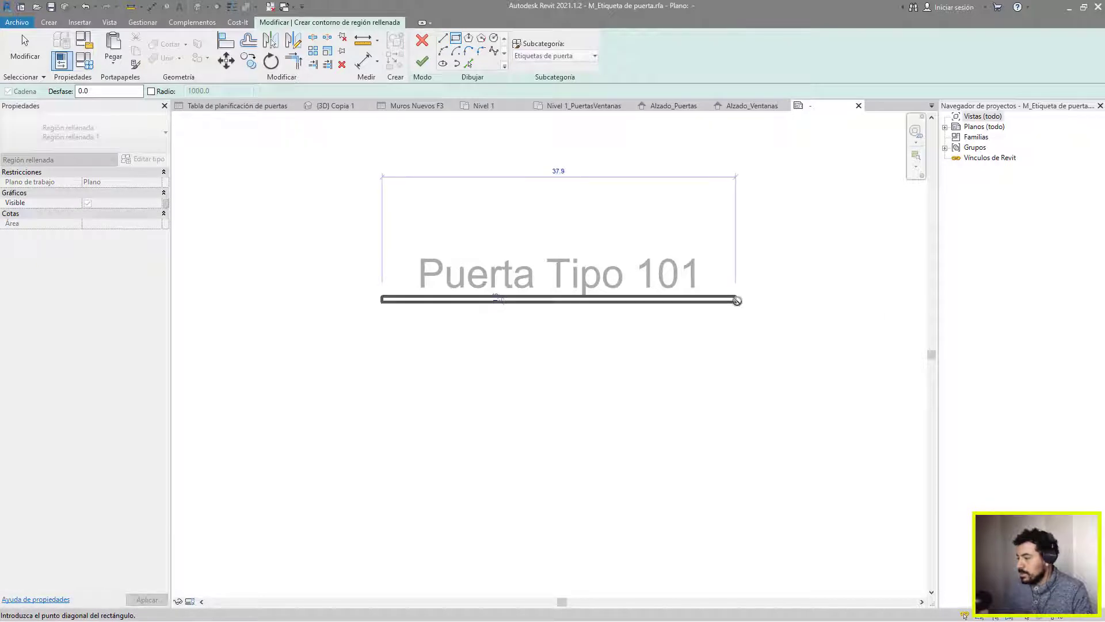
pyautogui.click(742, 299)
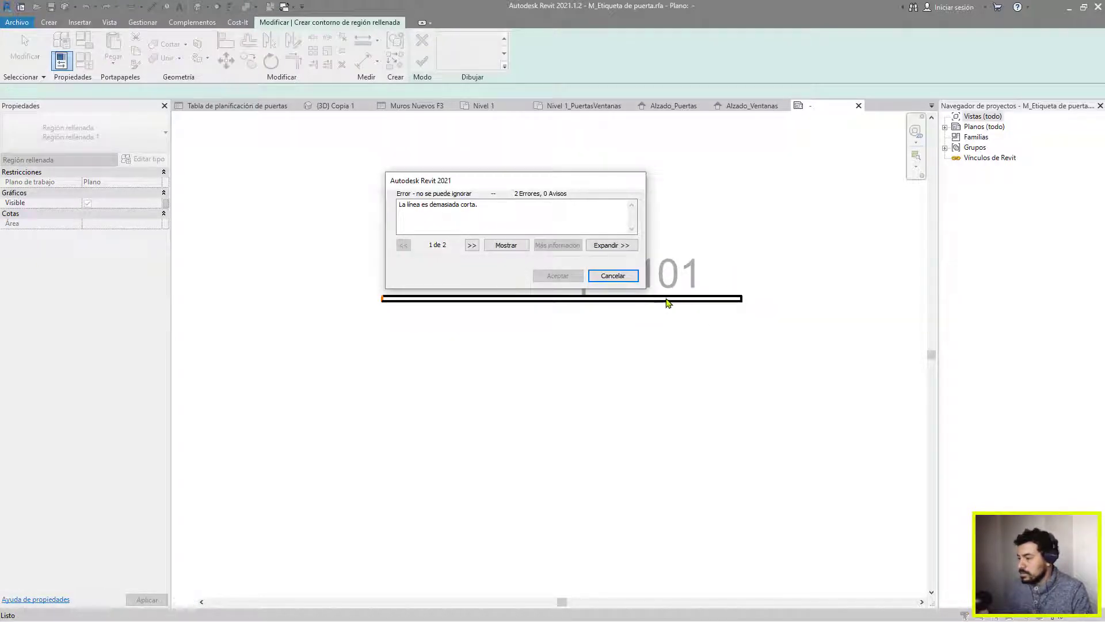
pyautogui.click(613, 276)
pyautogui.click(444, 40)
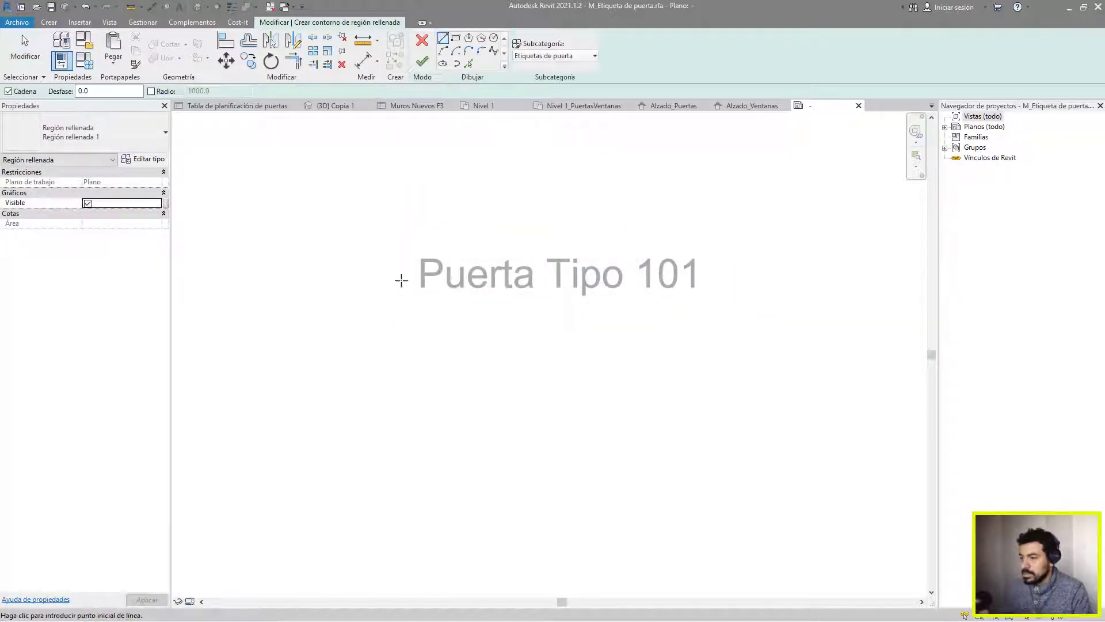
pyautogui.click(366, 296)
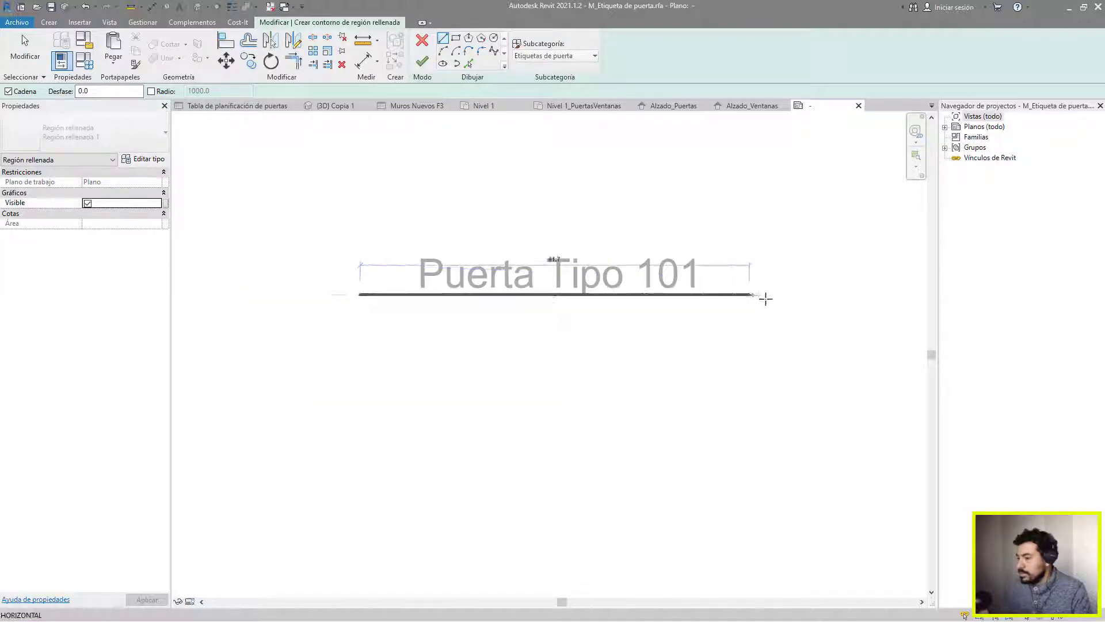
# Sketch a thin rectangle about 42.6 mm by 1.2 mm directly beneath the Puerta Tipo 101 label
pyautogui.click(456, 38)
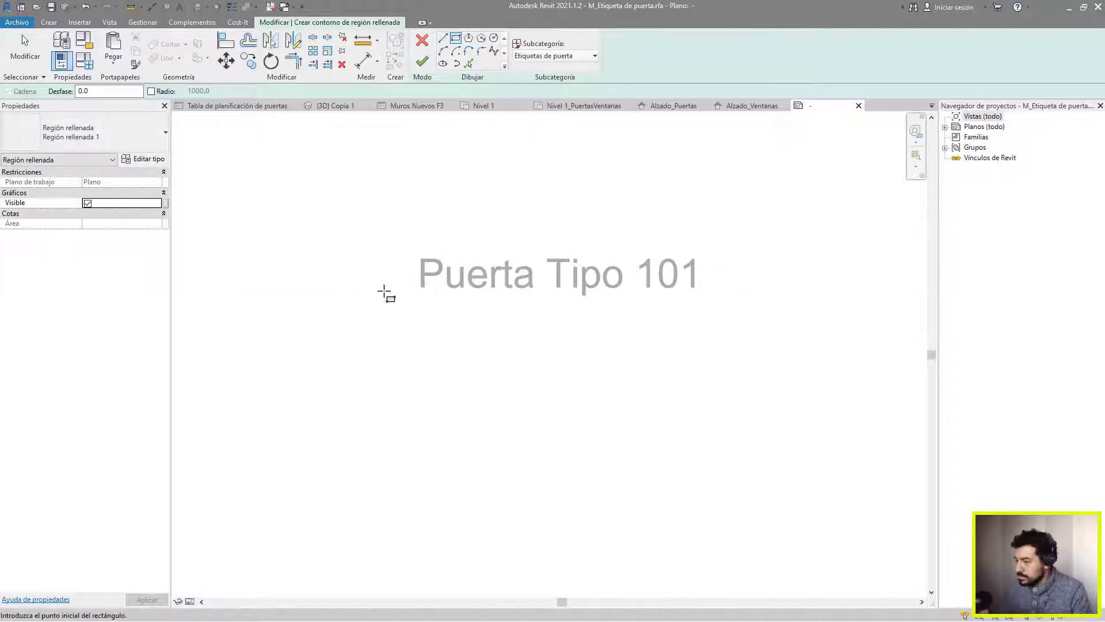
pyautogui.click(353, 290)
pyautogui.click(753, 302)
pyautogui.press('Escape')
pyautogui.scroll(2, 713, 289)
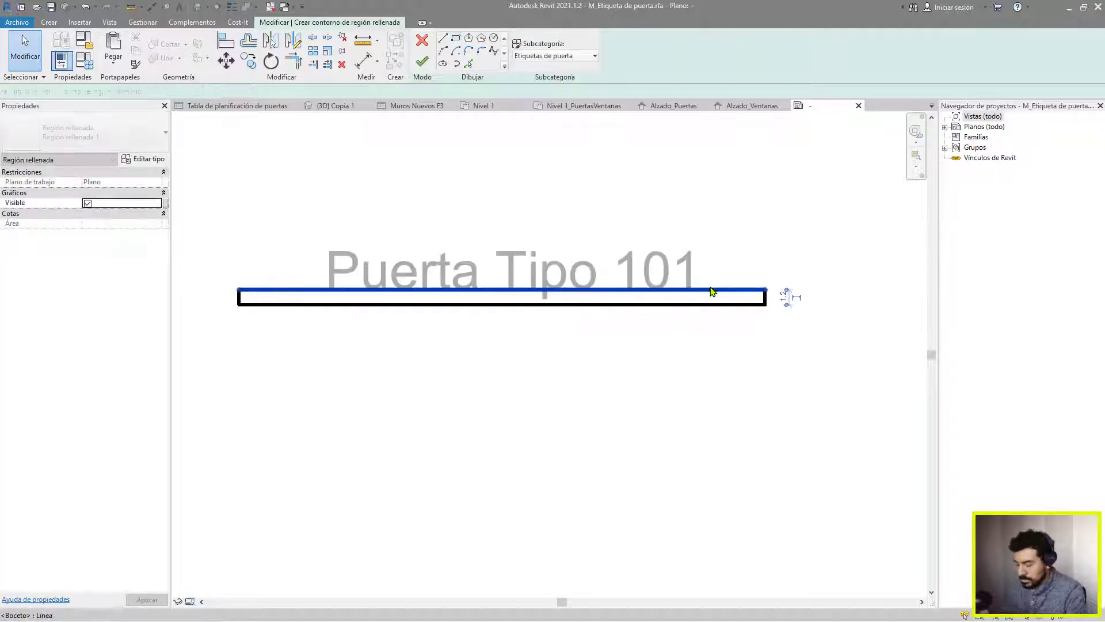
pyautogui.click(712, 289)
pyautogui.moveTo(712, 288); pyautogui.dragTo(713, 328)
pyautogui.click(624, 281)
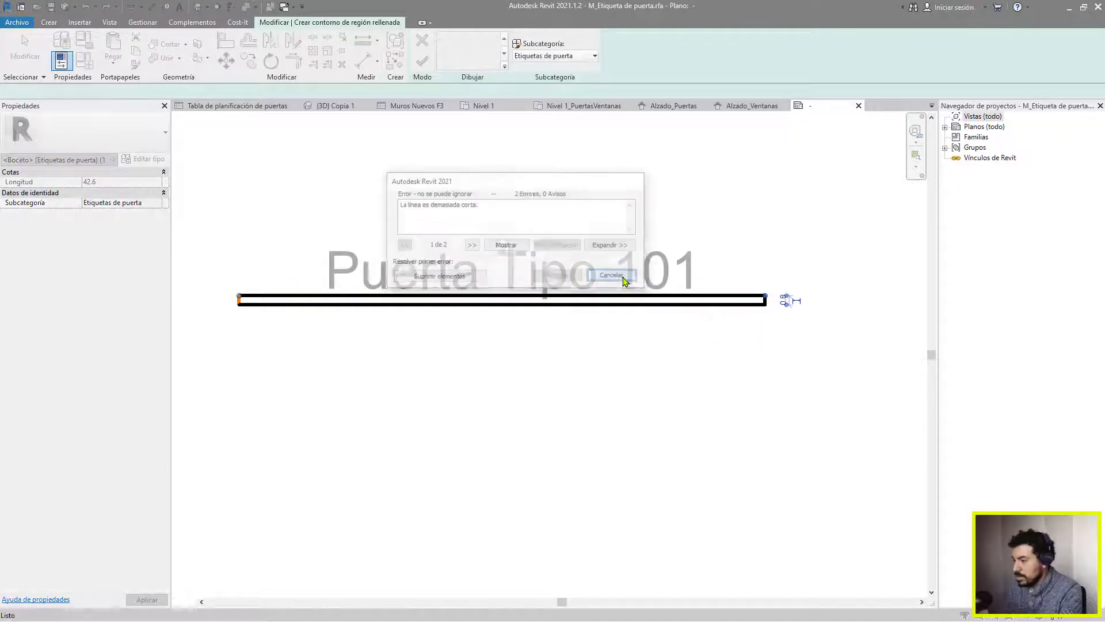
# Move the whole sketched rectangle slightly down from the label text and finish the filled region
pyautogui.scroll(-1, 256, 282)
pyautogui.moveTo(209, 274); pyautogui.dragTo(798, 348)
pyautogui.click(774, 348)
pyautogui.click(423, 62)
pyautogui.click(680, 208)
# Set the filled region type's foreground fill pattern to <Relleno uniforme>
pyautogui.click(577, 305)
pyautogui.click(86, 132)
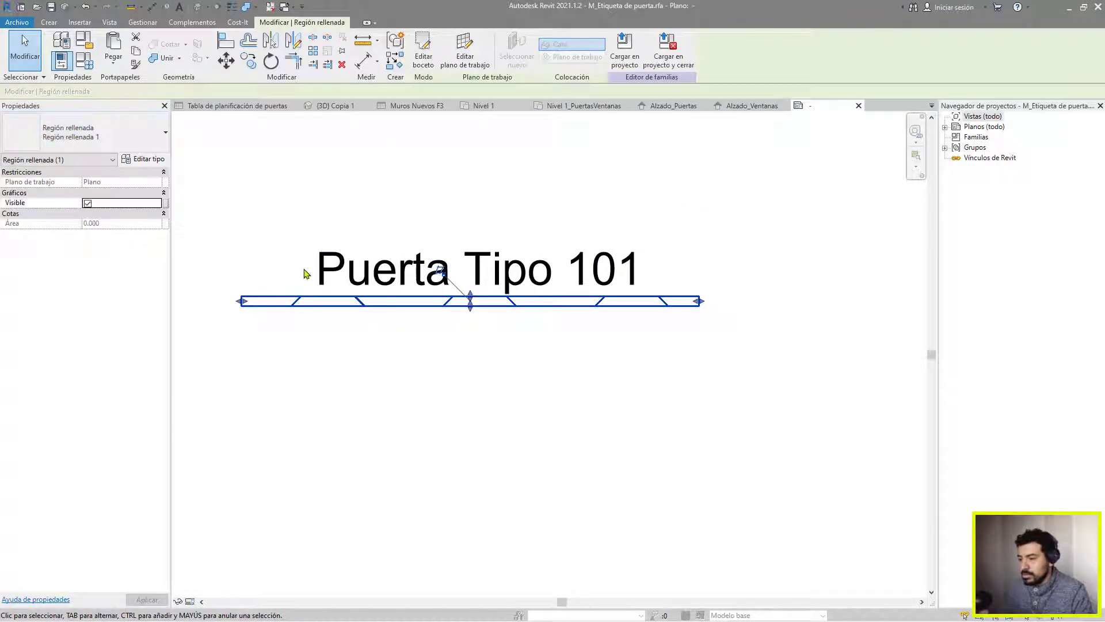
pyautogui.click(144, 160)
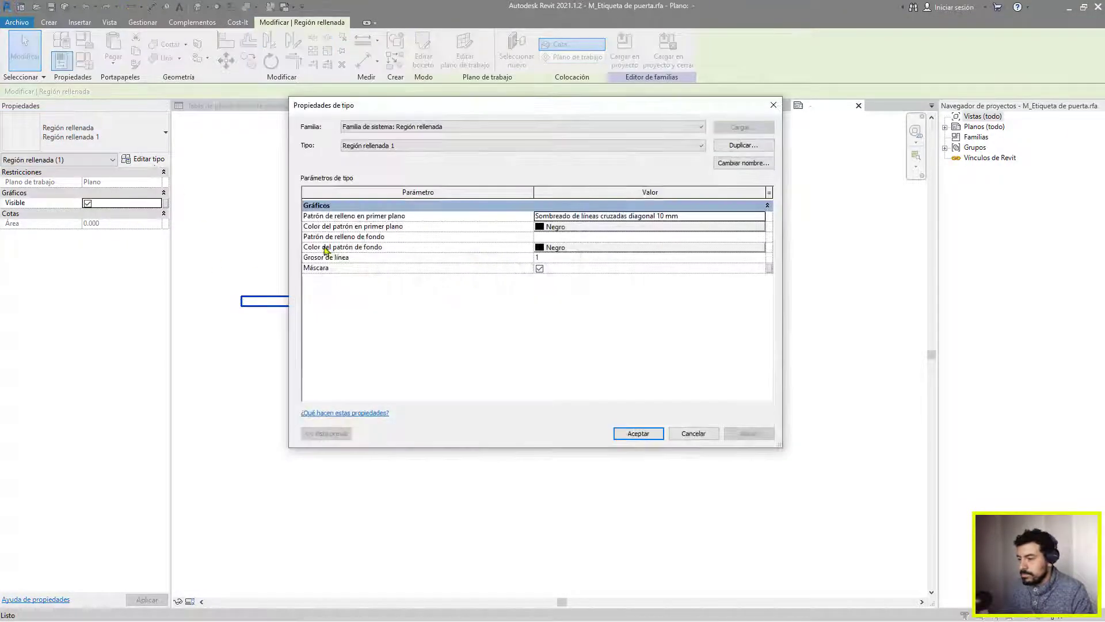
pyautogui.click(769, 216)
pyautogui.click(599, 257)
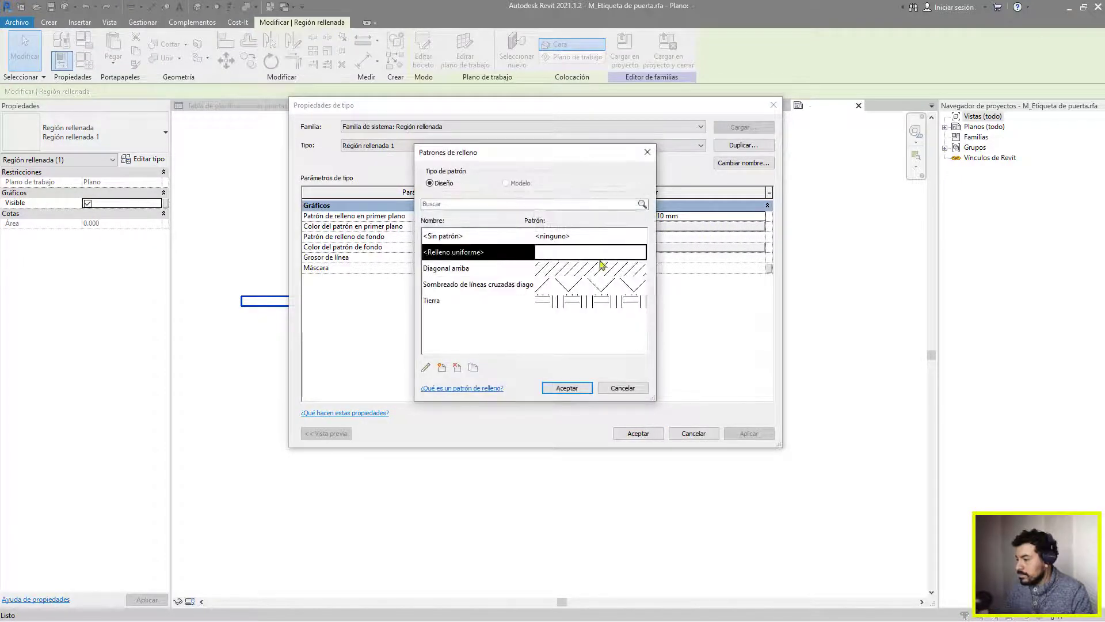
pyautogui.click(557, 389)
pyautogui.click(638, 433)
pyautogui.click(715, 337)
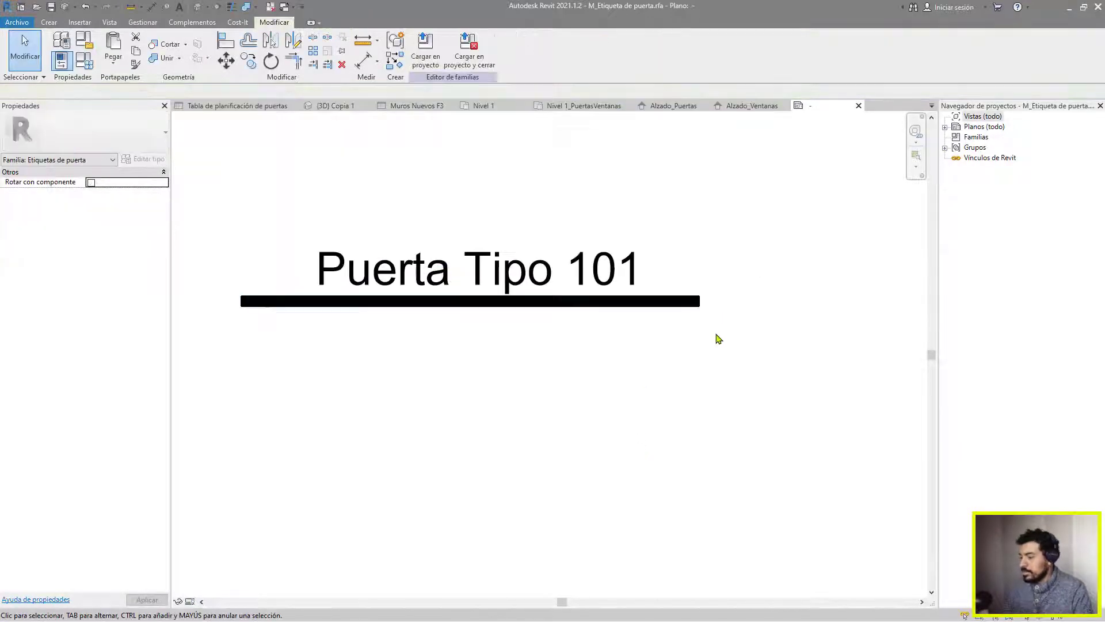
# Load the edited door tag family into the project, overwriting the existing version
pyautogui.click(426, 47)
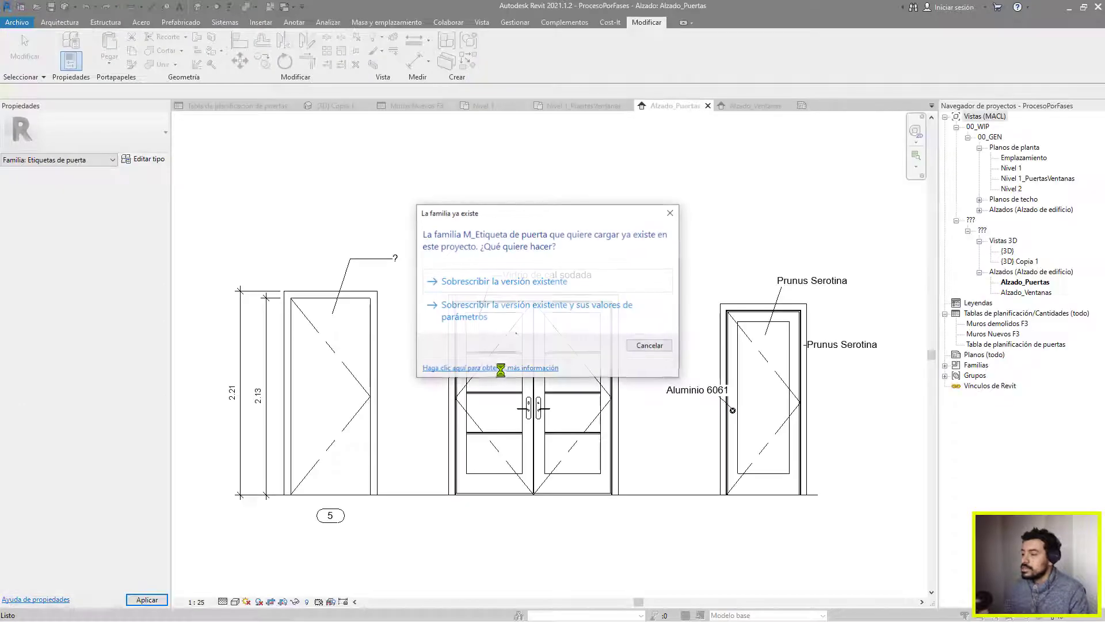
pyautogui.click(550, 287)
# Tag the double door without a leader and place the tag centred below it, in line with the first door's tag
pyautogui.moveTo(458, 523); pyautogui.dragTo(479, 449, button='middle')
pyautogui.press('t')
pyautogui.press('g')
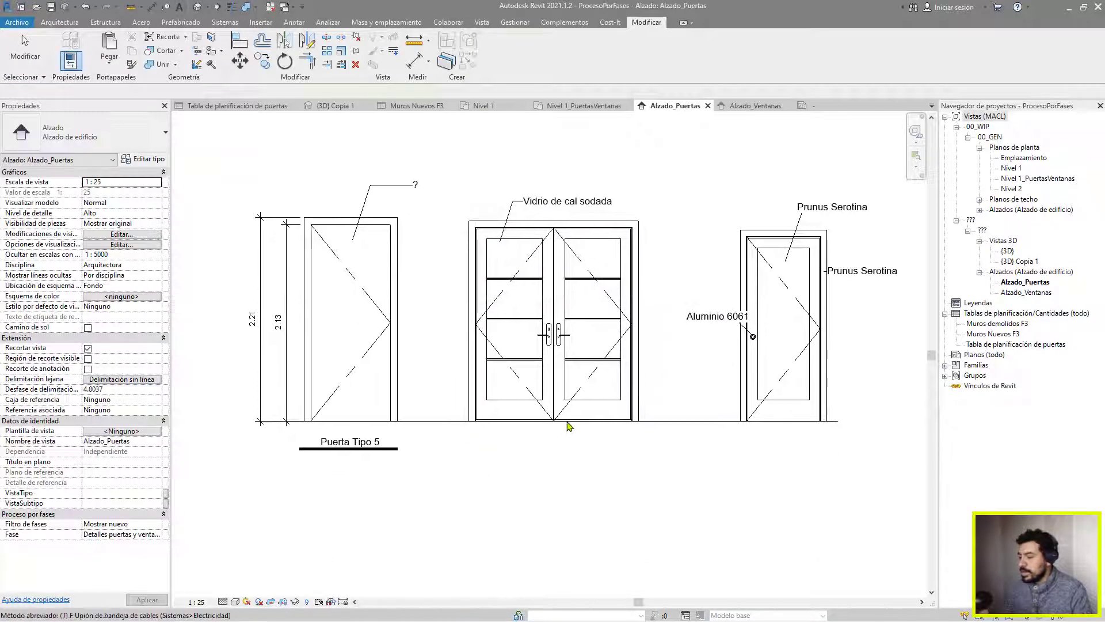
pyautogui.click(570, 410)
pyautogui.press('Escape')
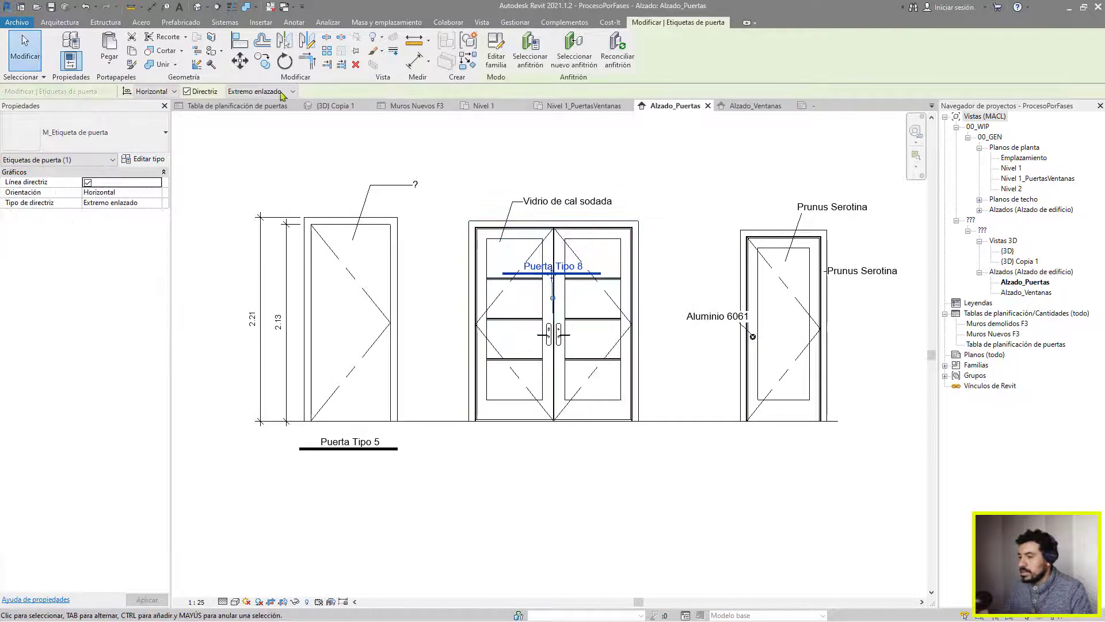
pyautogui.click(201, 91)
pyautogui.moveTo(553, 358); pyautogui.dragTo(557, 450)
pyautogui.click(698, 474)
# Tag the single glazed-panel door beside the double door and align its tag below it with the other door tags
pyautogui.moveTo(749, 399); pyautogui.dragTo(580, 428, button='middle')
pyautogui.press('t')
pyautogui.press('g')
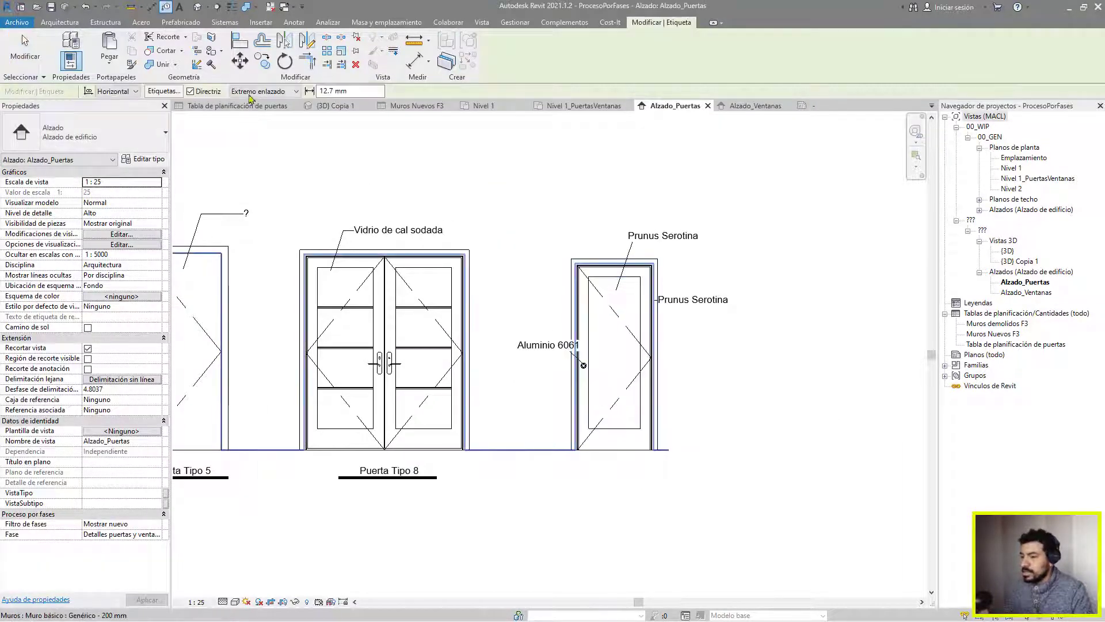
pyautogui.click(617, 366)
pyautogui.press('Escape')
pyautogui.moveTo(618, 366); pyautogui.dragTo(609, 477)
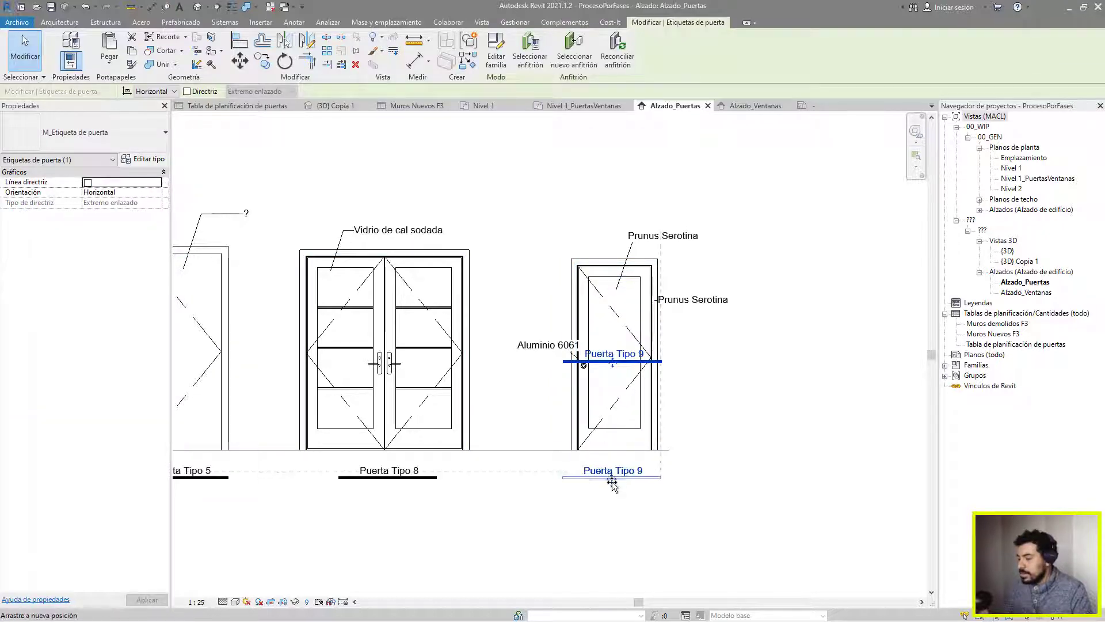
pyautogui.press('Escape')
pyautogui.scroll(-2, 689, 357)
pyautogui.scroll(4, 742, 446)
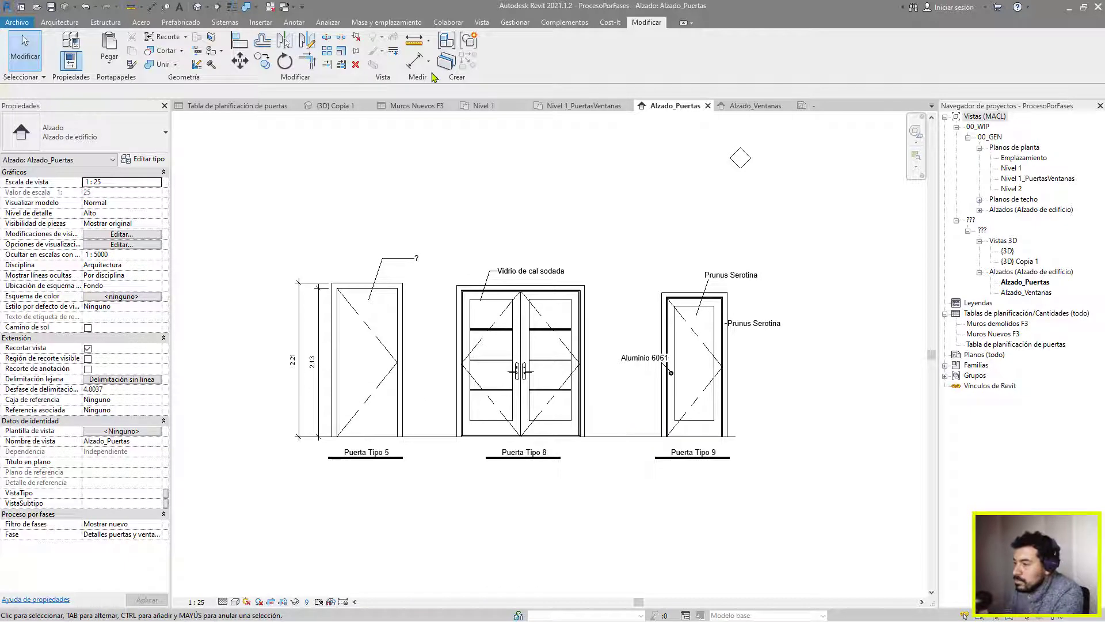
pyautogui.scroll(1, 391, 274)
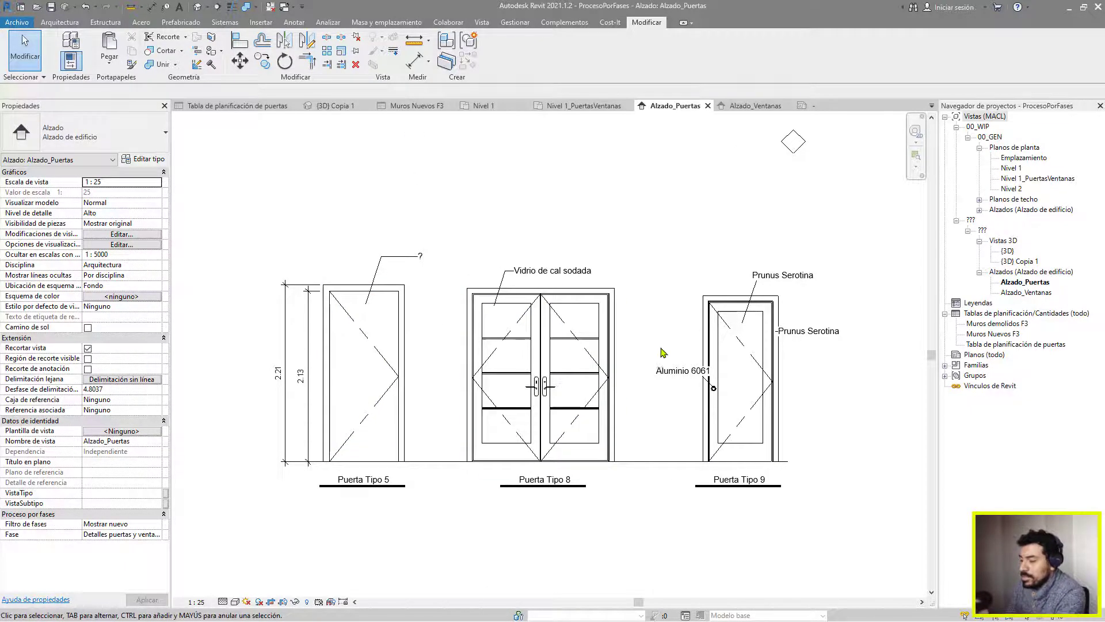
pyautogui.moveTo(668, 364); pyautogui.dragTo(646, 354, button='middle')
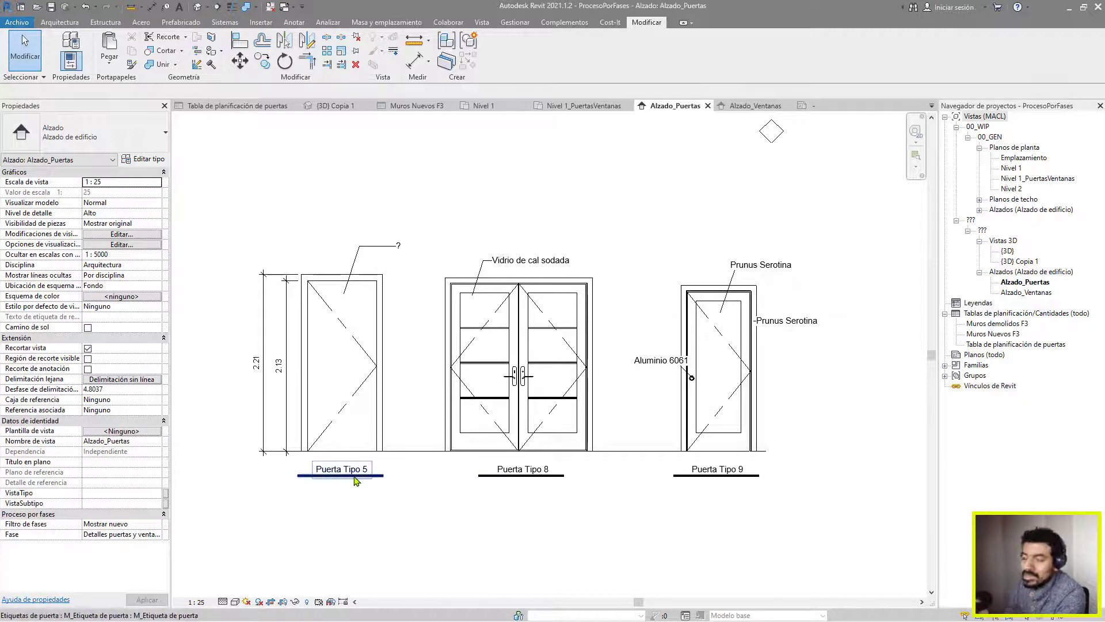
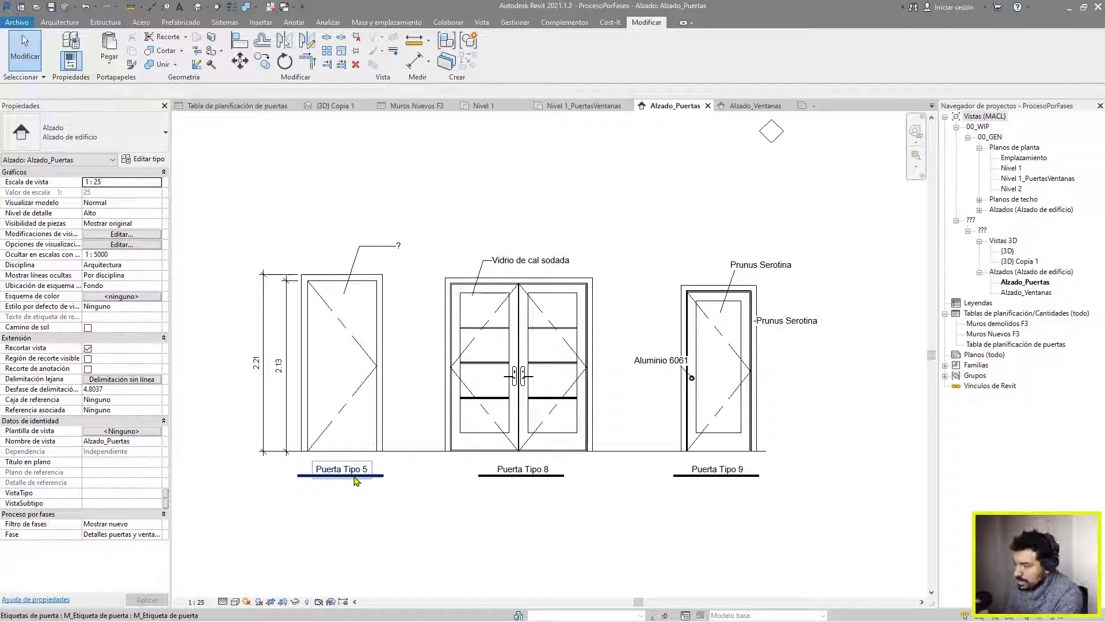
# Open the Alzado_Ventanas elevation, tag the two-leaf window and place the tag beneath the ground line
pyautogui.doubleClick(1026, 291)
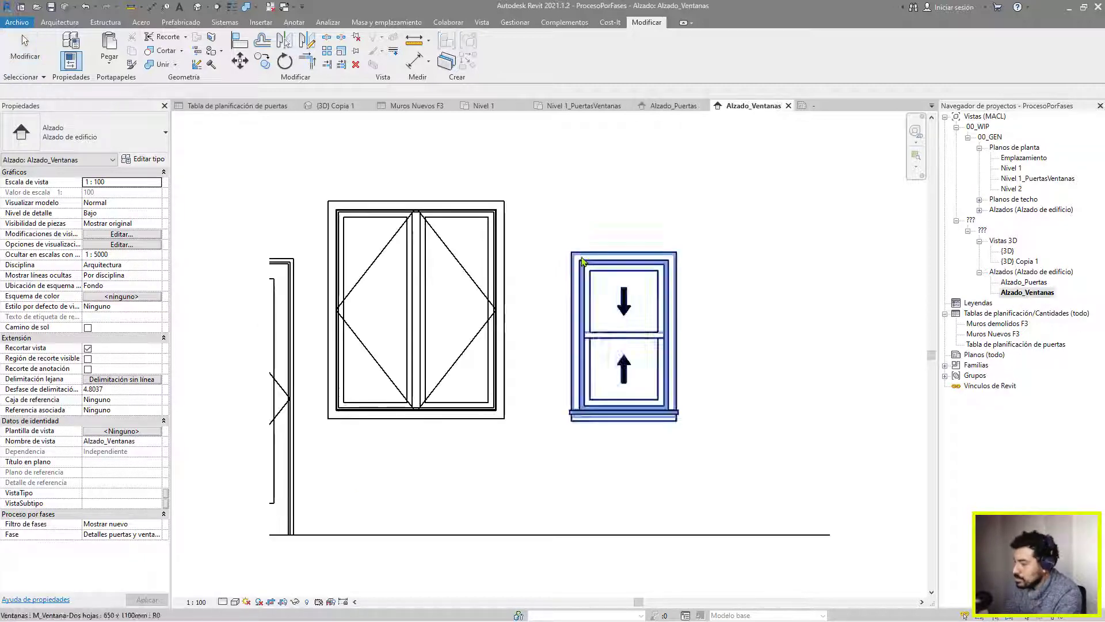
pyautogui.press('t')
pyautogui.press('g')
pyautogui.press('Escape')
pyautogui.press('Escape')
pyautogui.click(490, 346)
pyautogui.moveTo(467, 386); pyautogui.dragTo(473, 328, button='middle')
pyautogui.moveTo(470, 327); pyautogui.dragTo(466, 509)
# Open the window tag family for editing and delete all the hexagon border lines around the label
pyautogui.click(495, 53)
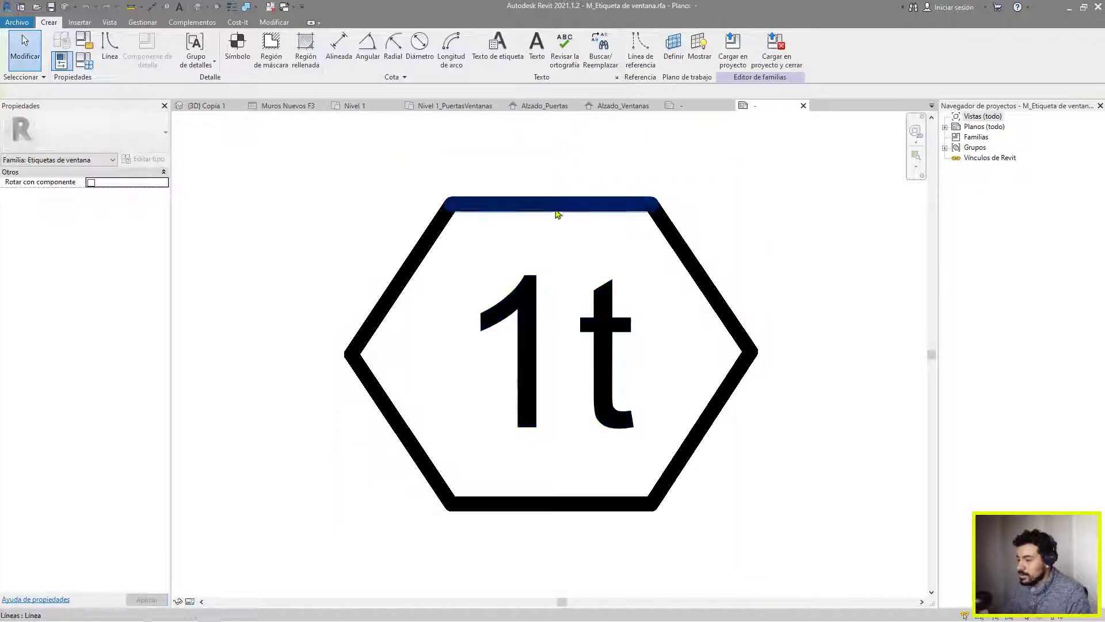
pyautogui.click(555, 210)
pyautogui.scroll(-3, 555, 209)
pyautogui.press('Delete')
pyautogui.click(500, 231)
pyautogui.press('Delete')
pyautogui.click(498, 294)
pyautogui.press('Delete')
pyautogui.click(570, 319)
pyautogui.press('Delete')
pyautogui.click(622, 274)
pyautogui.press('Delete')
pyautogui.click(621, 248)
pyautogui.press('Delete')
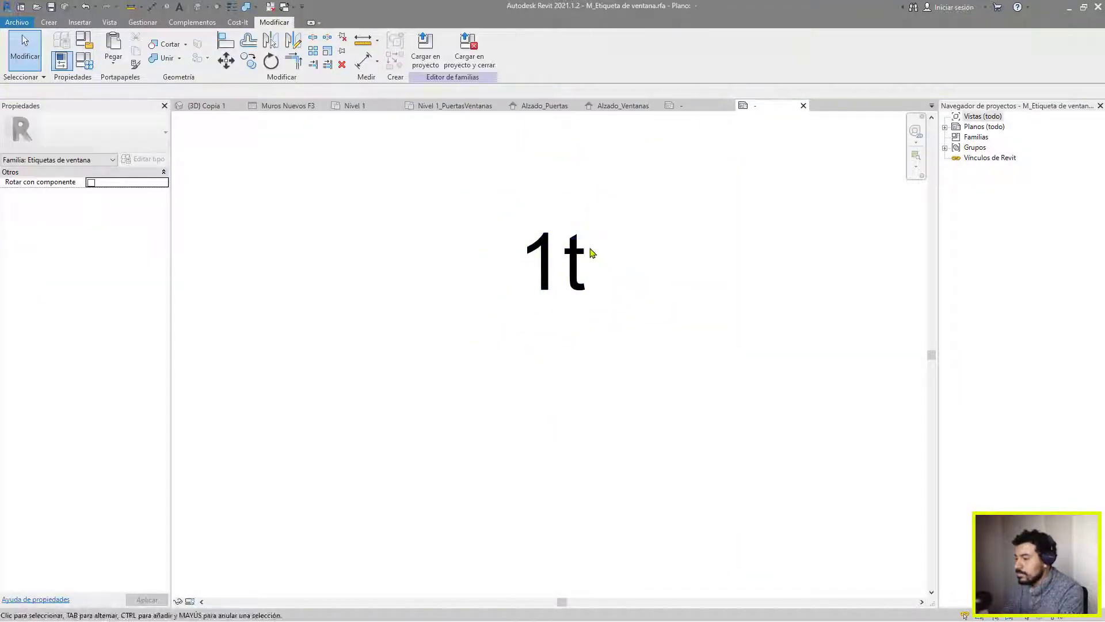
# Add the prefix "Ventana Tipo" to the type mark label and widen its box so the text fits on one line
pyautogui.click(603, 254)
pyautogui.click(438, 52)
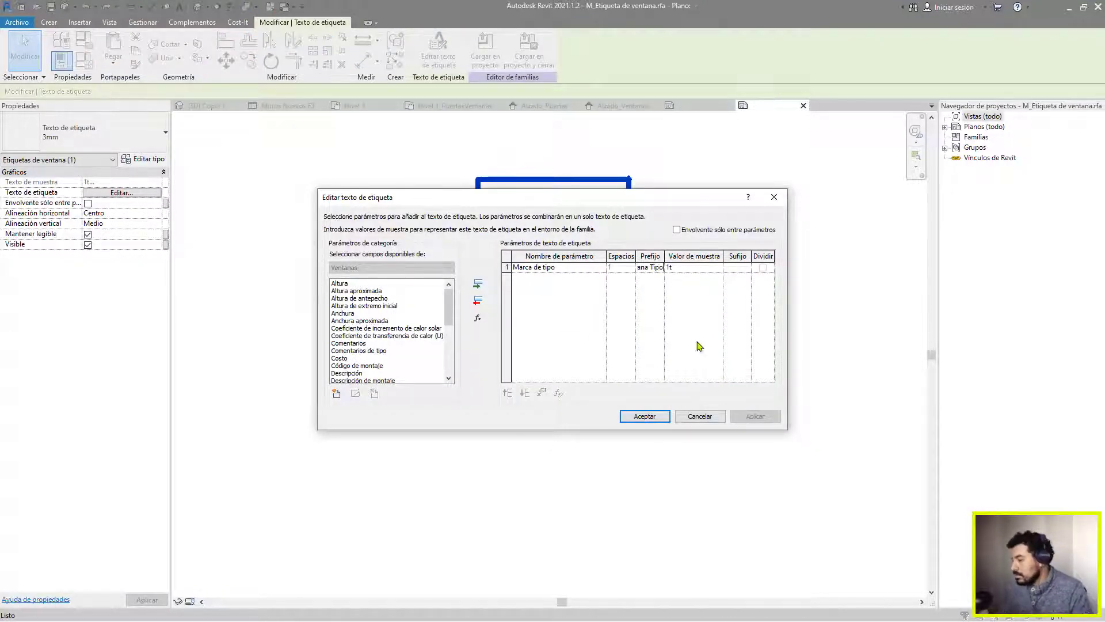
pyautogui.click(645, 416)
pyautogui.scroll(-1, 636, 242)
pyautogui.moveTo(624, 246); pyautogui.dragTo(768, 245)
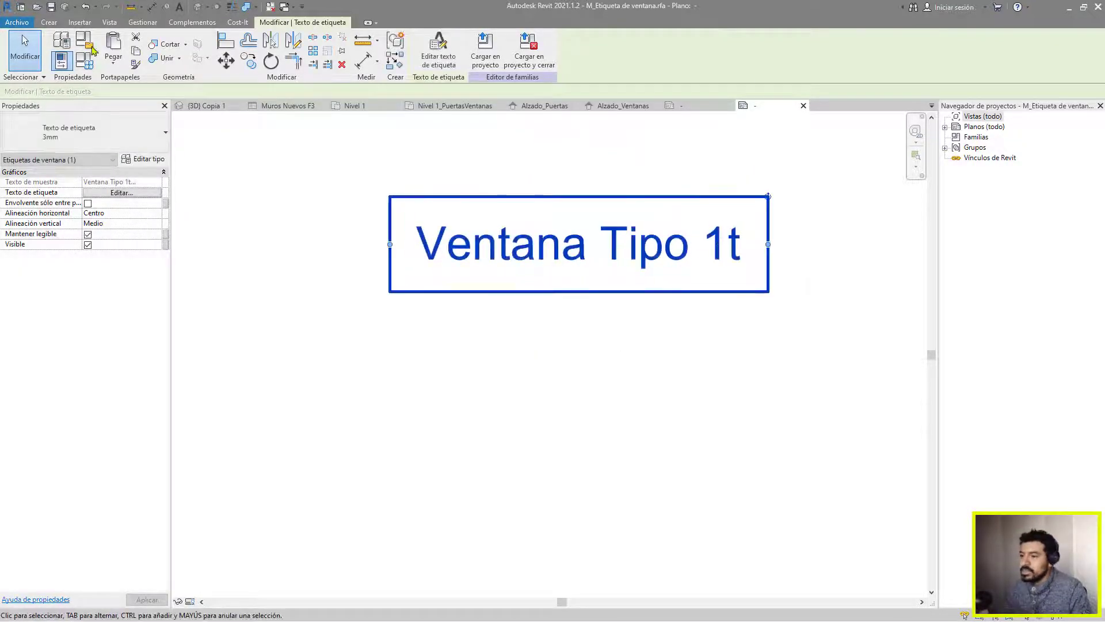
# Draw a horizontal line about 40 mm long directly beneath the Ventana Tipo label
pyautogui.click(50, 22)
pyautogui.press('Escape')
pyautogui.click(110, 46)
pyautogui.click(529, 56)
pyautogui.click(525, 63)
pyautogui.click(368, 275)
pyautogui.click(799, 275)
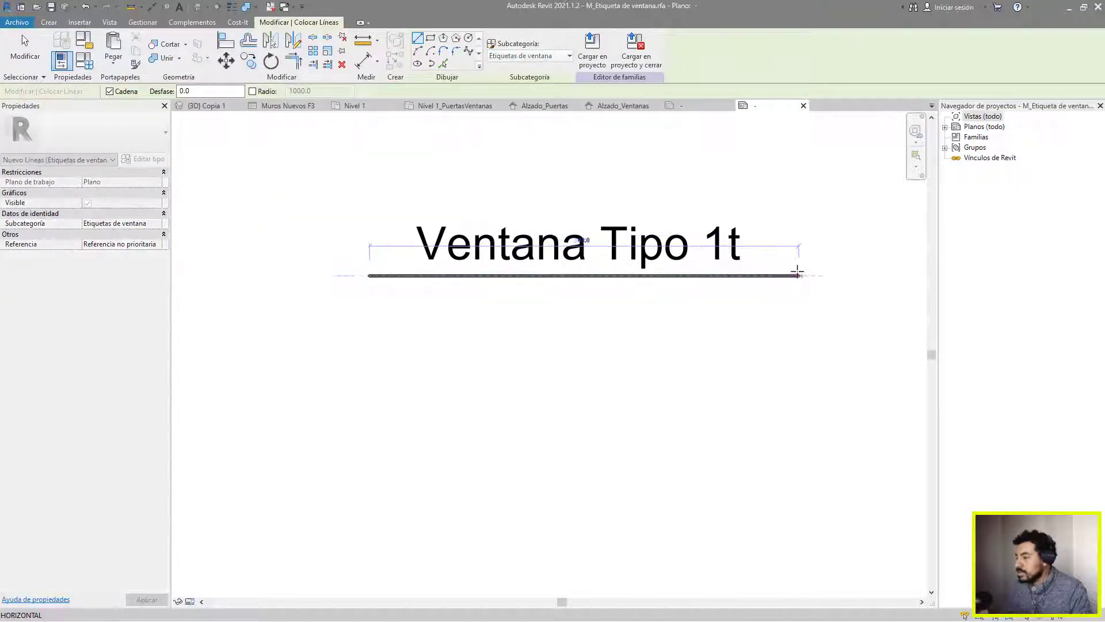
pyautogui.press('Escape')
pyautogui.press('Escape')
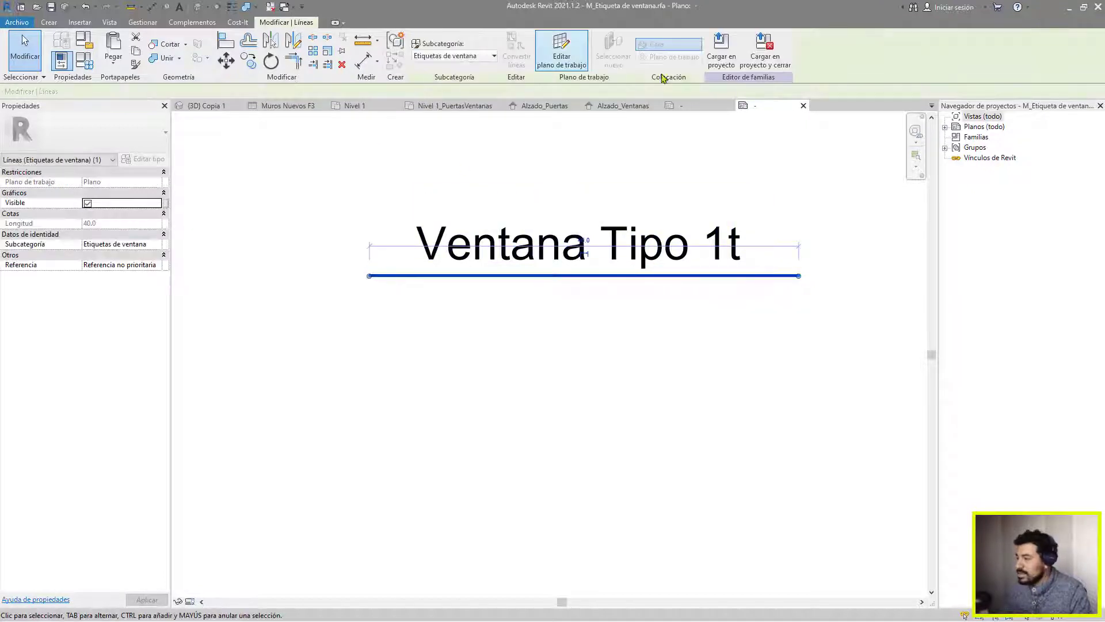
# Load the edited window tag family into the project, overwriting the existing version
pyautogui.click(721, 49)
pyautogui.click(535, 401)
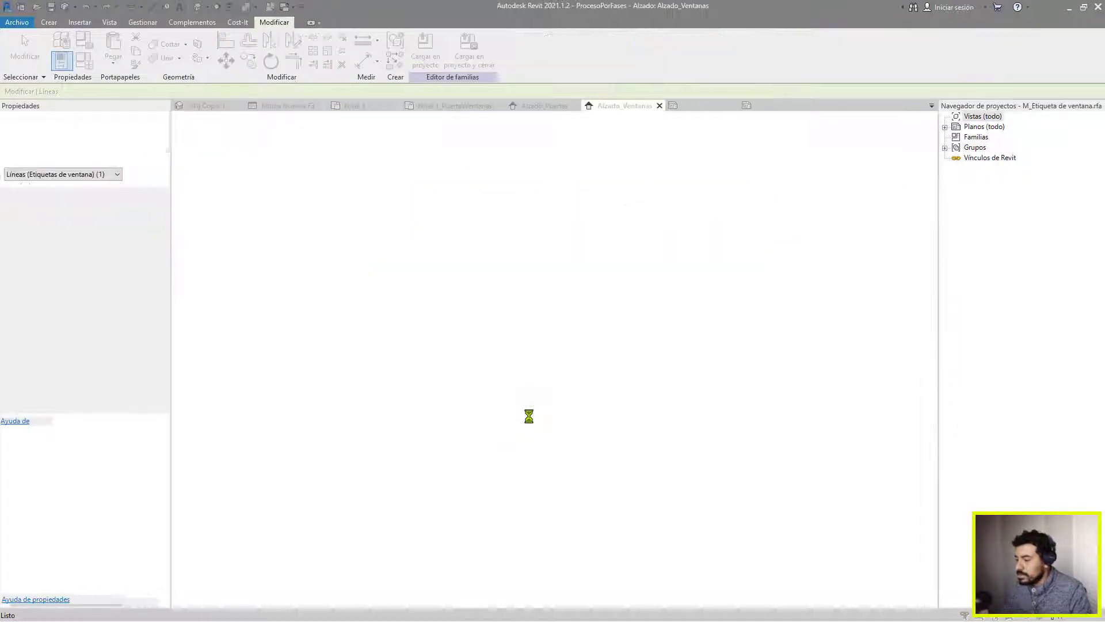
pyautogui.click(528, 282)
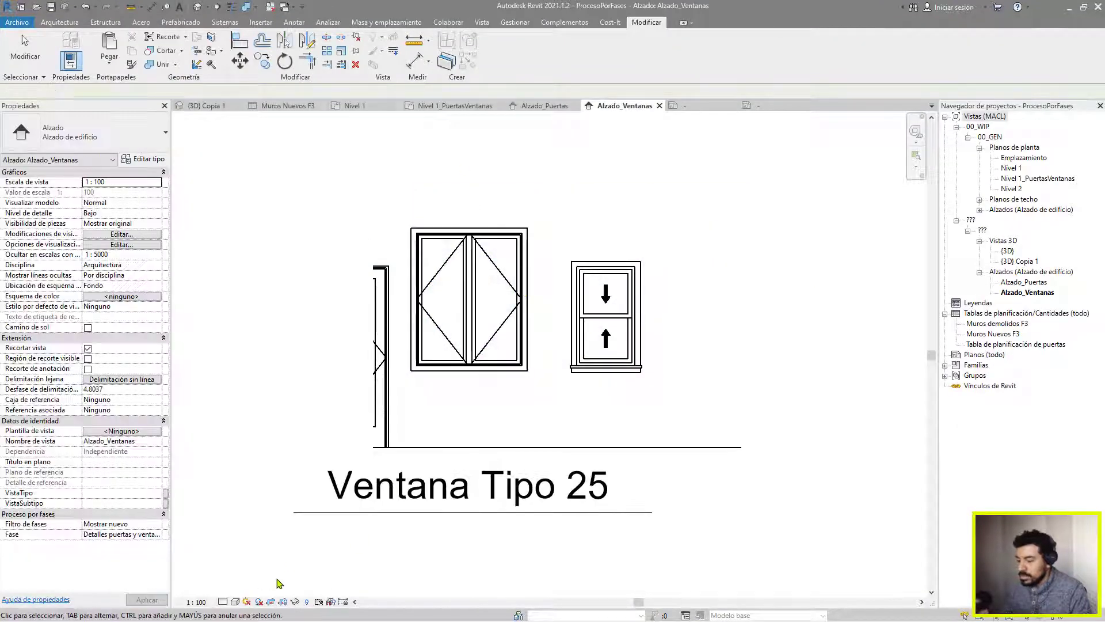
# Set the window elevation's scale to 1:25 and pull in its crop region to exclude the partial door, leaving the crop border hidden
pyautogui.click(196, 601)
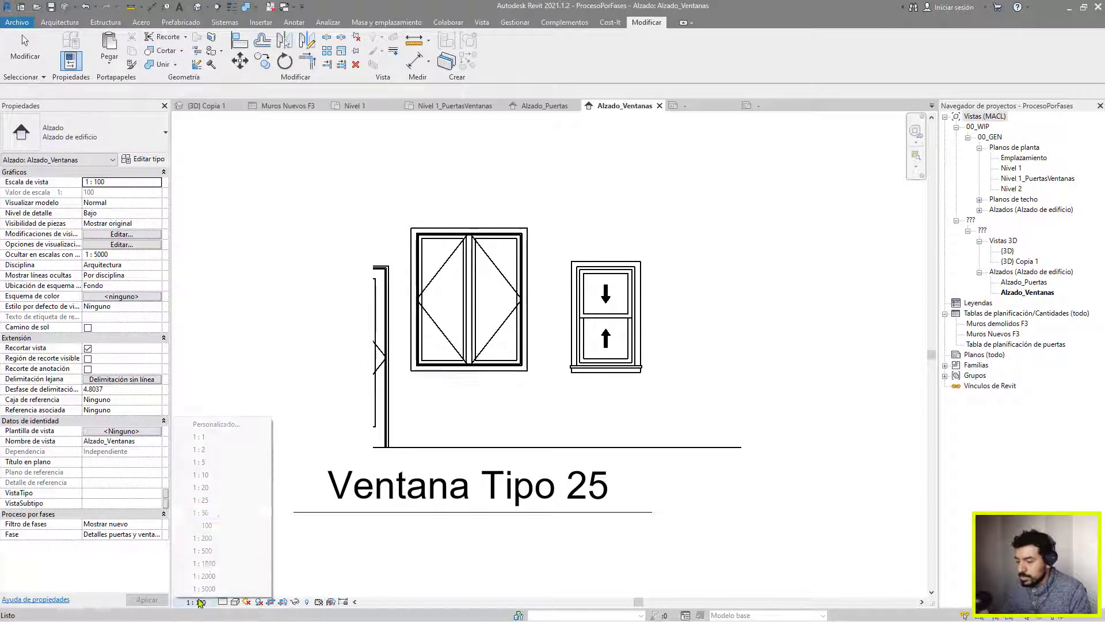
pyautogui.click(223, 502)
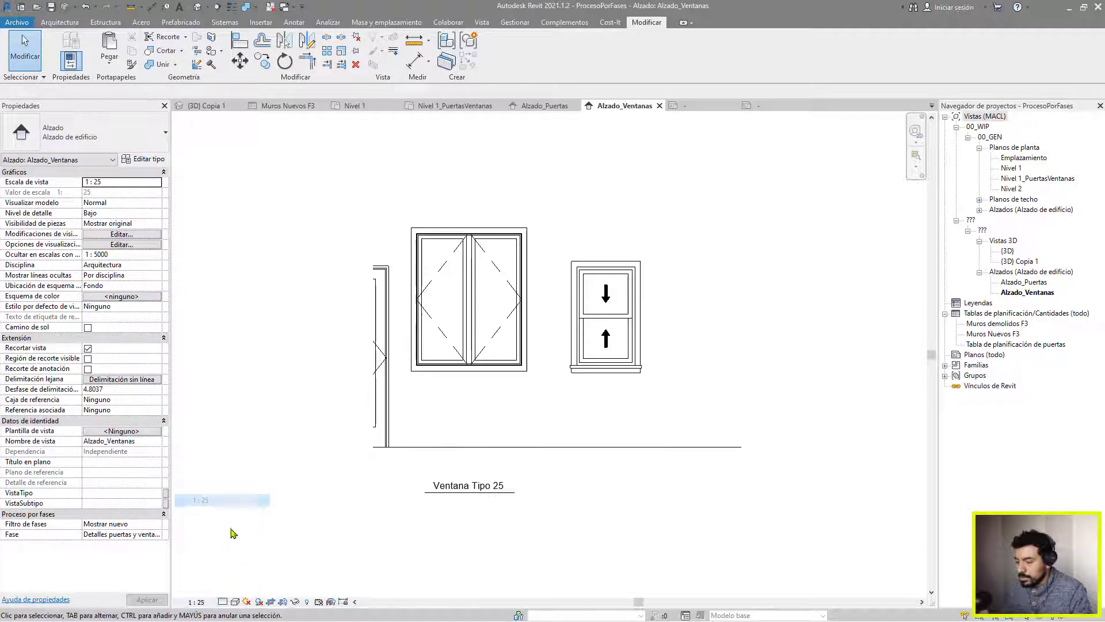
pyautogui.click(259, 602)
pyautogui.click(273, 604)
pyautogui.click(283, 603)
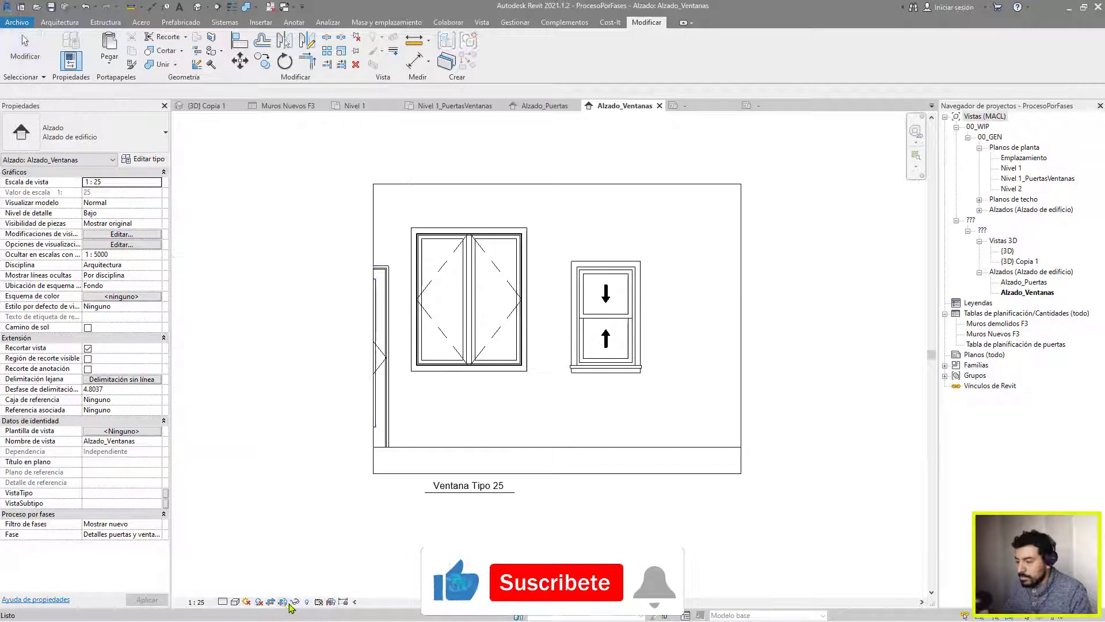
pyautogui.click(373, 260)
pyautogui.moveTo(374, 329); pyautogui.dragTo(400, 336)
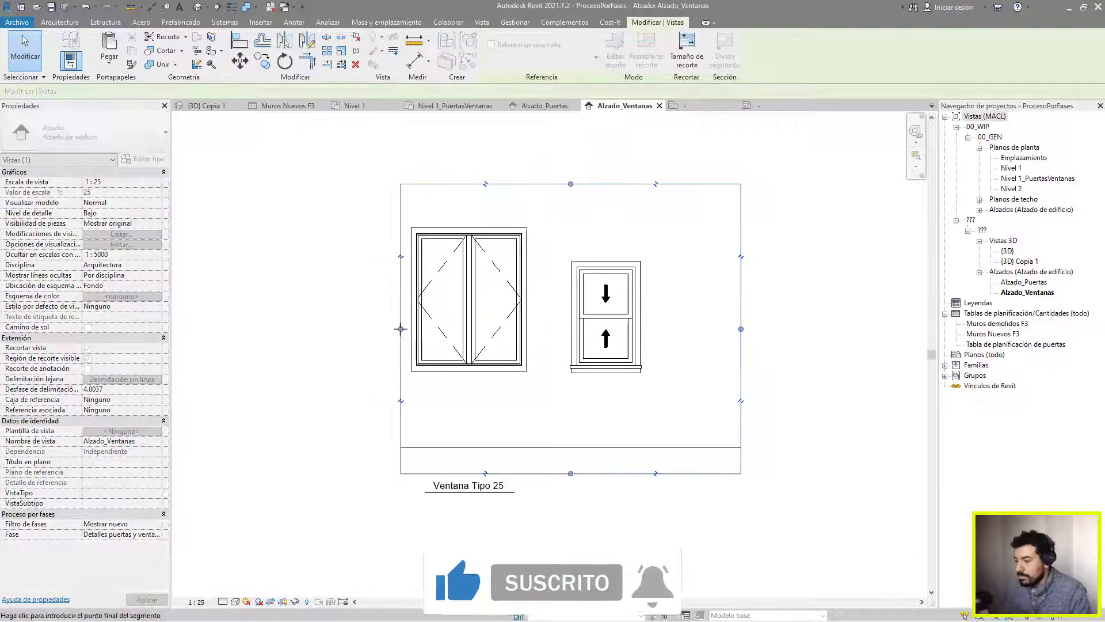
pyautogui.click(547, 486)
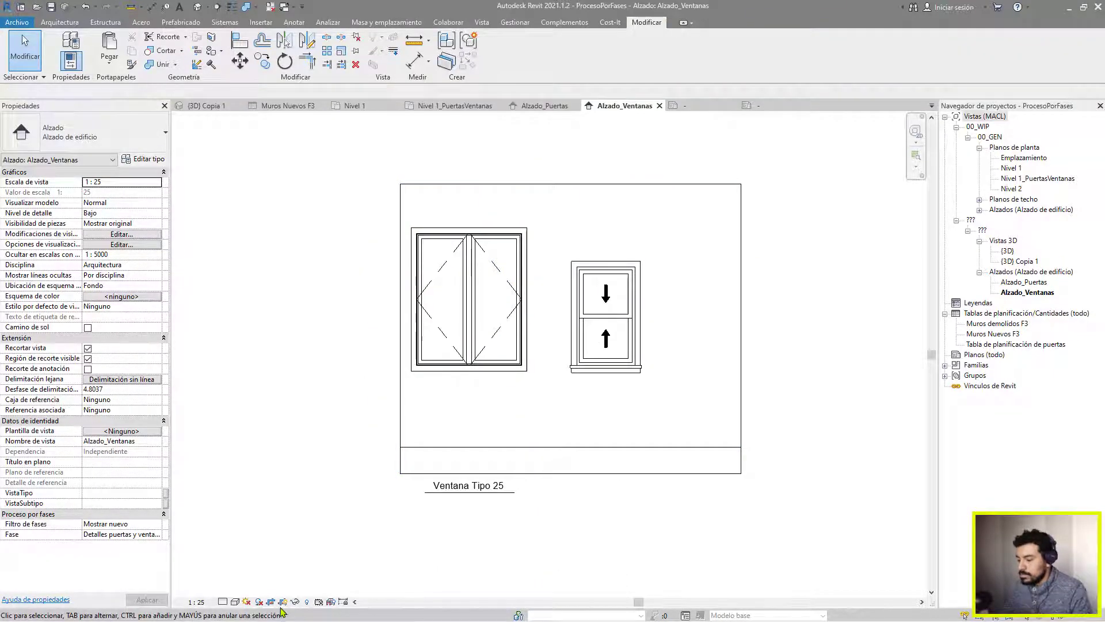
pyautogui.middleClick(320, 336)
pyautogui.middleClick(320, 336)
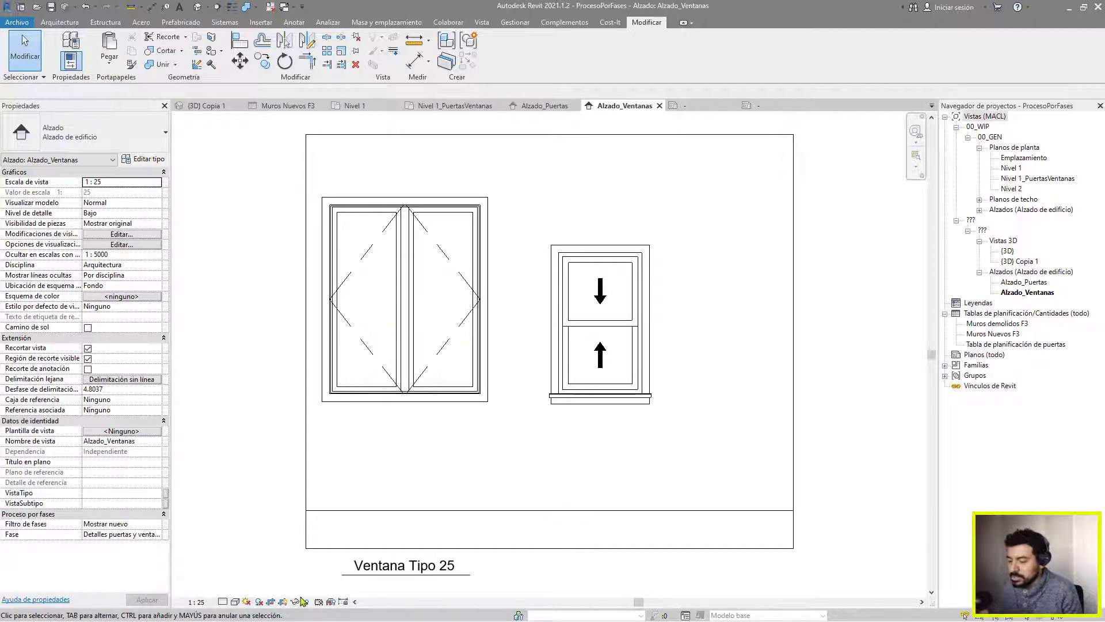
pyautogui.click(282, 603)
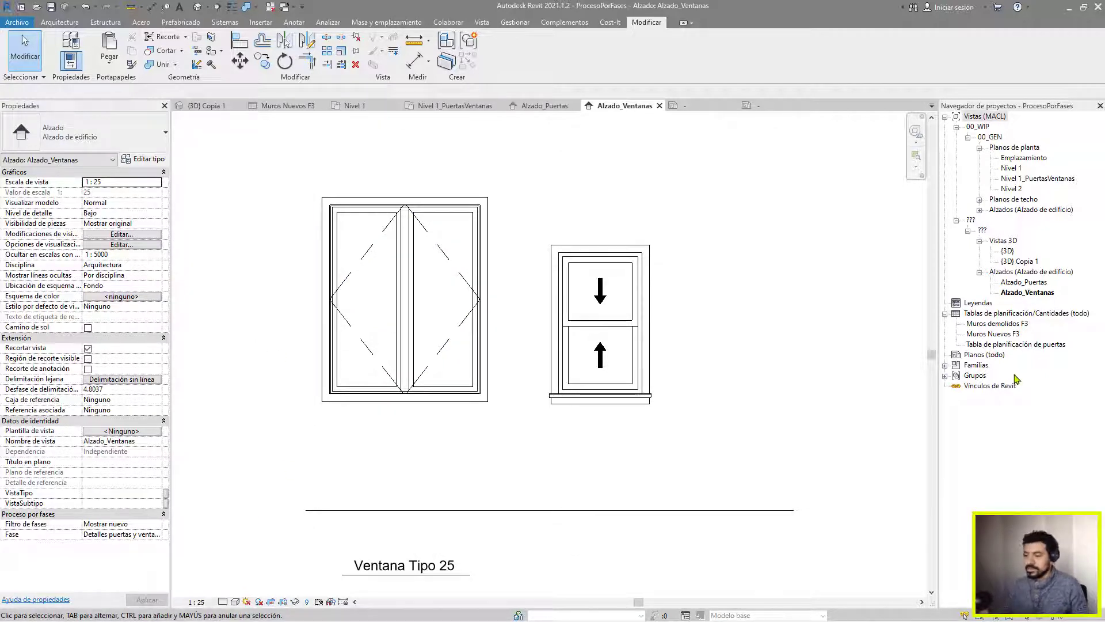
# Create a new sheet with the Autodesk title block and place the Alzado_Puertas elevation on it with Alzado_Ventanas below
pyautogui.click(481, 22)
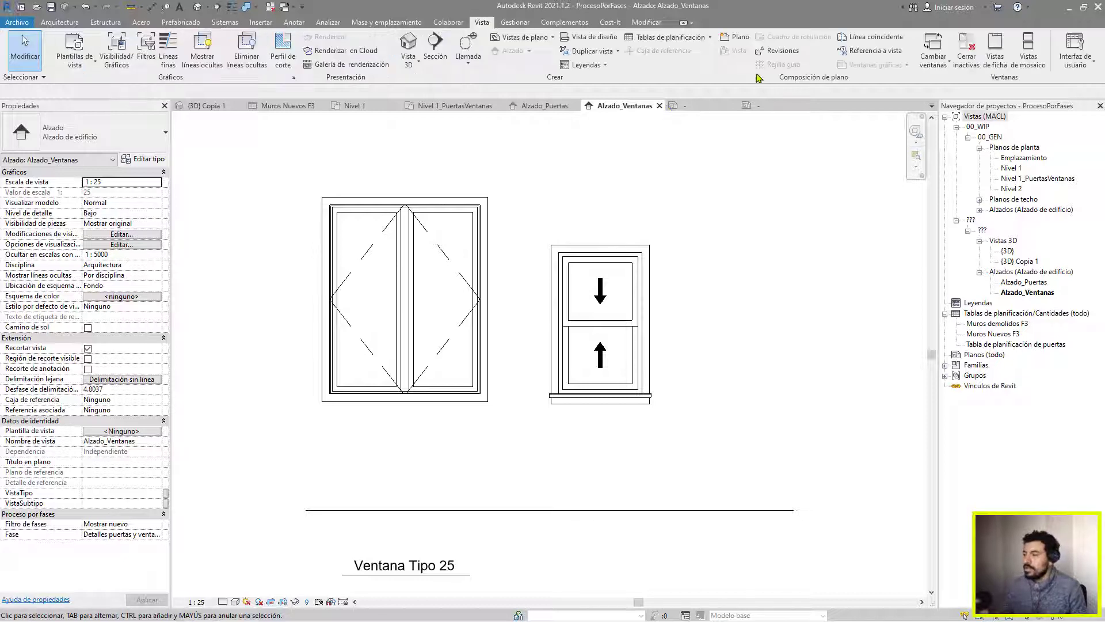
pyautogui.click(739, 38)
pyautogui.click(580, 445)
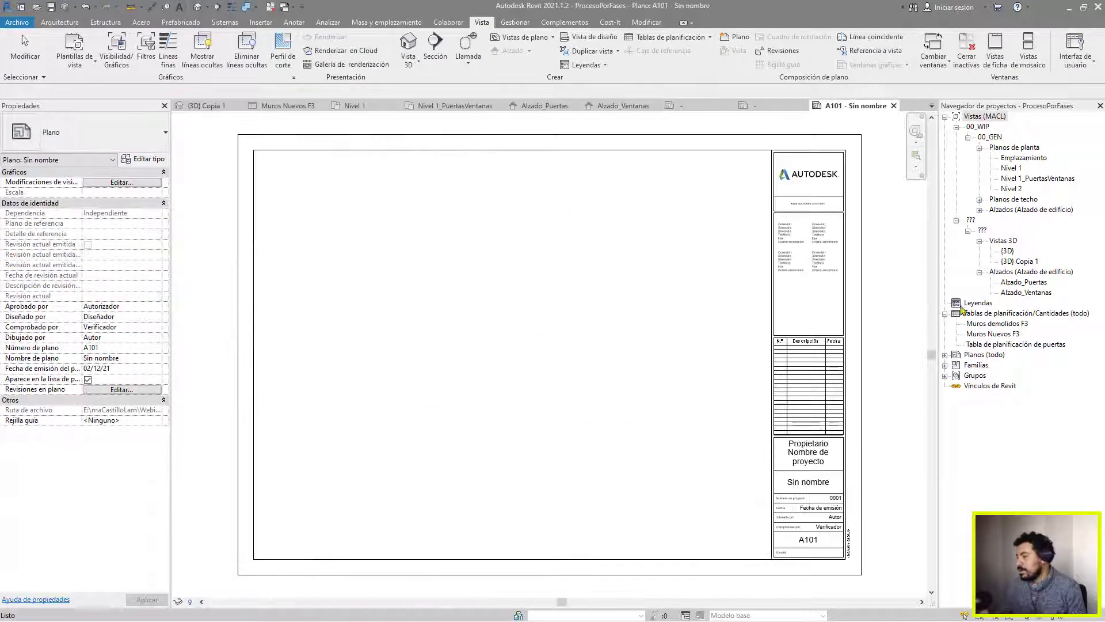
pyautogui.moveTo(1036, 286); pyautogui.dragTo(364, 247)
pyautogui.moveTo(1026, 292); pyautogui.dragTo(324, 383)
pyautogui.click(324, 383)
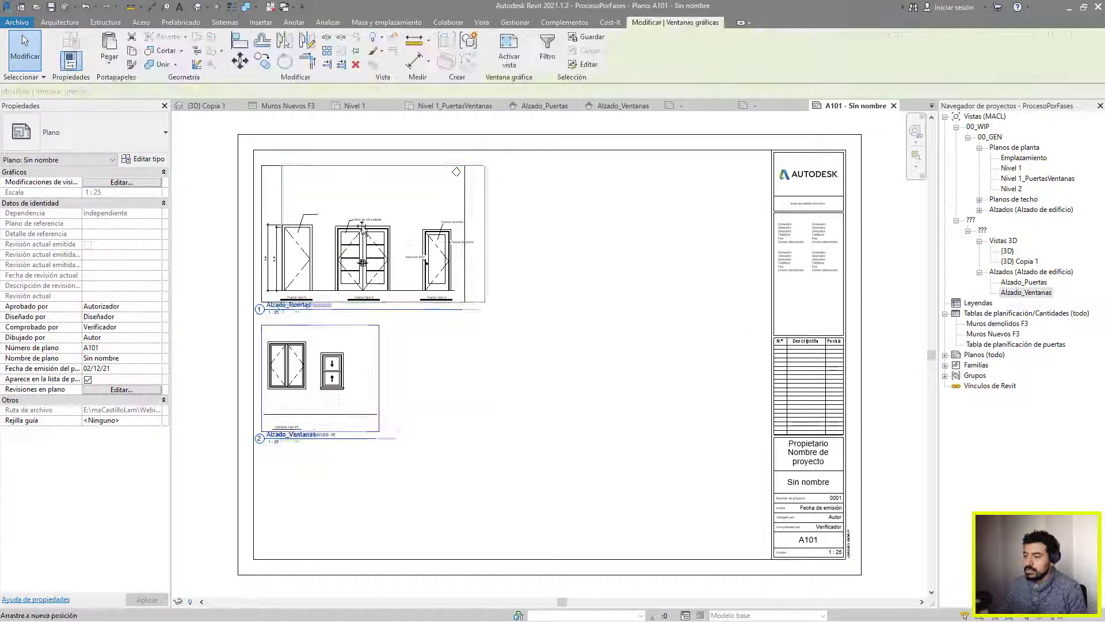
# In the Alzado_Puertas elevation, lower the crop region's upper edge to just above the doors
pyautogui.doubleClick(1024, 282)
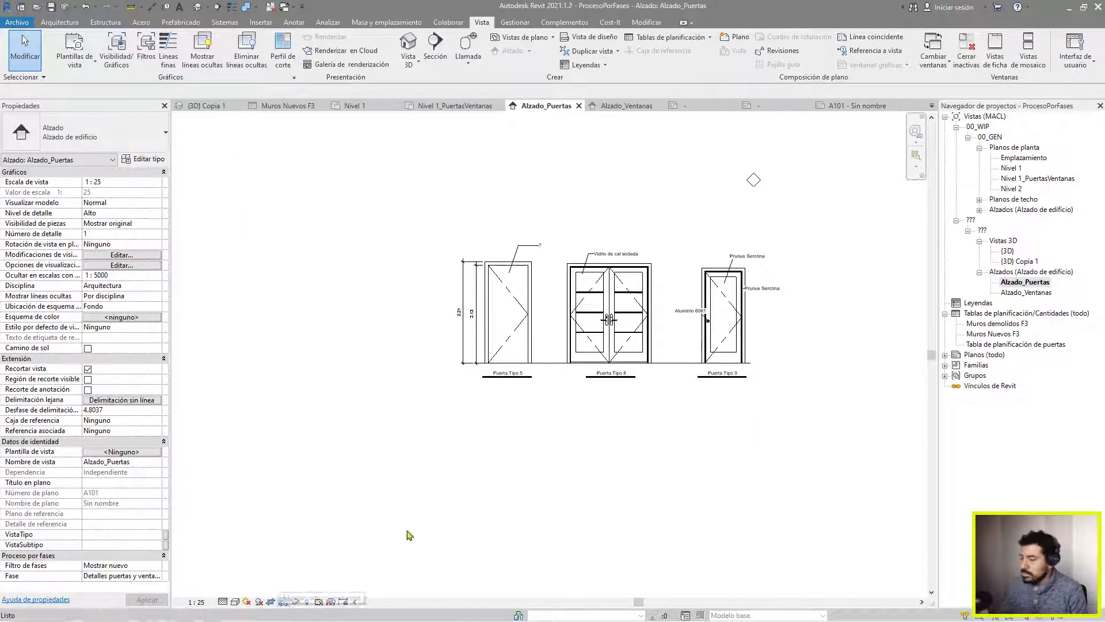
pyautogui.click(753, 180)
pyautogui.click(717, 188)
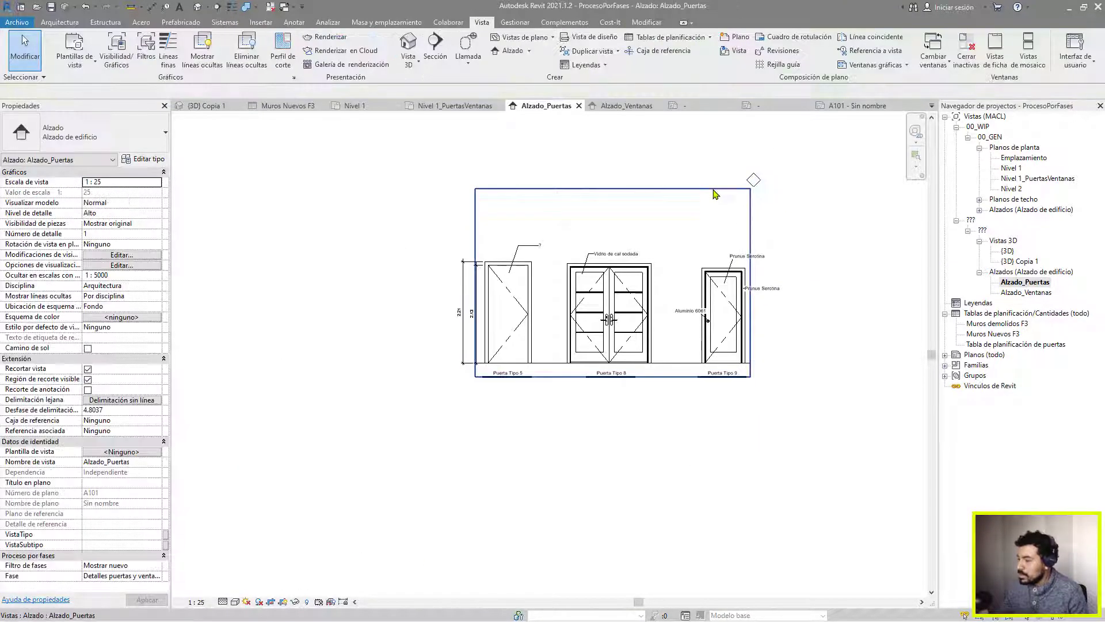
pyautogui.moveTo(612, 189); pyautogui.dragTo(614, 251)
pyautogui.click(782, 204)
# Delete the stray diamond symbol above the doors and hide the elevation's crop region
pyautogui.click(754, 180)
pyautogui.press('Delete')
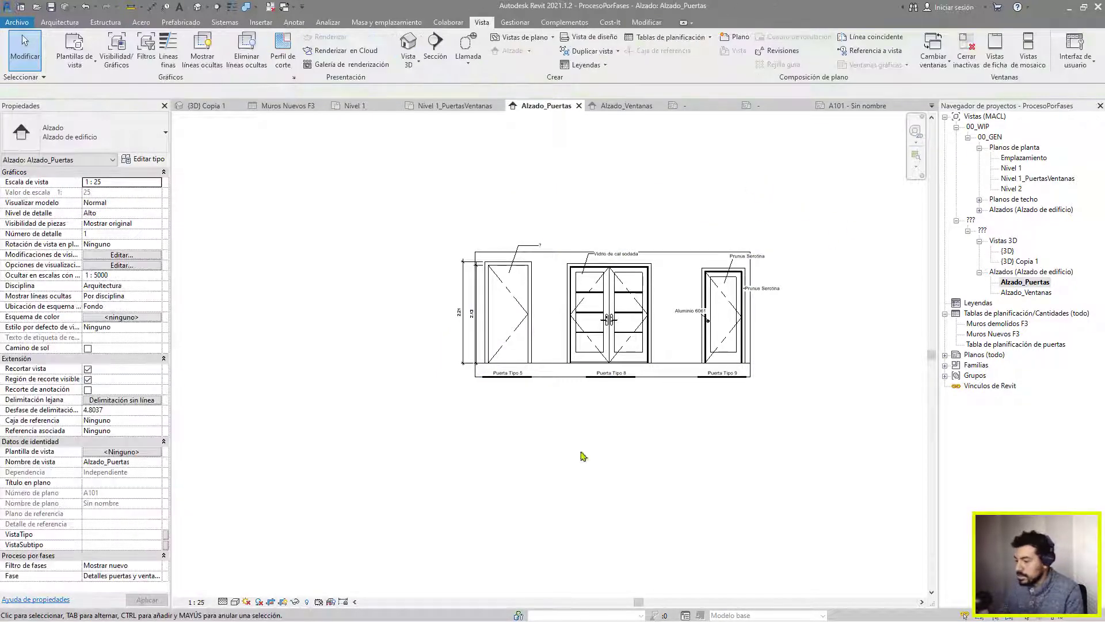
pyautogui.click(283, 600)
pyautogui.middleClick(690, 374)
pyautogui.middleClick(690, 374)
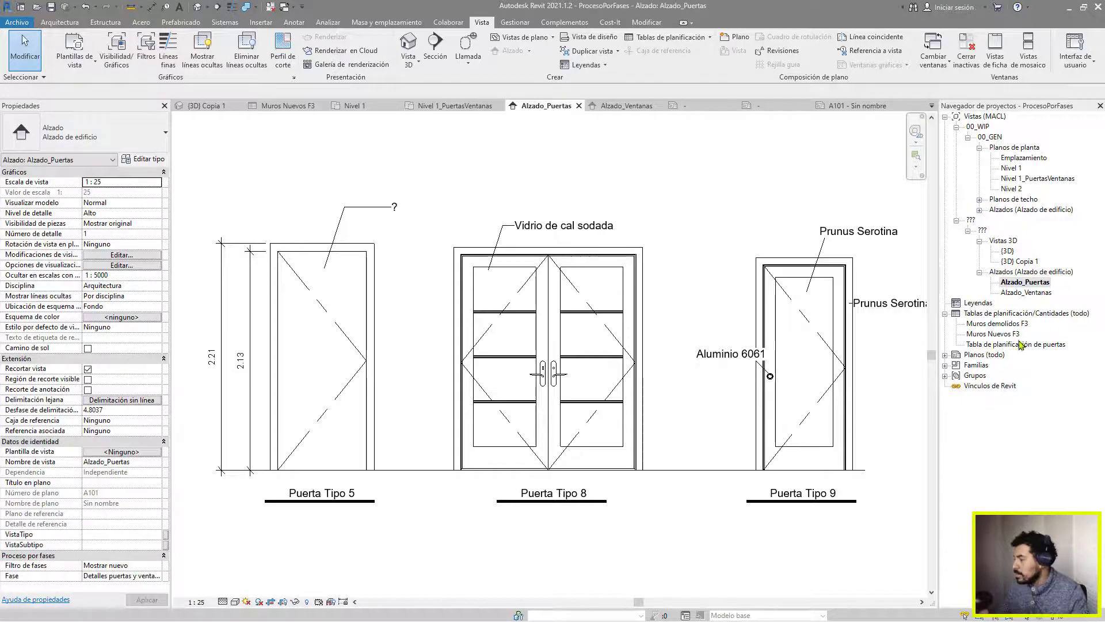
# Reopen sheet A101 and move both elevation viewports up toward the sheet's upper border
pyautogui.doubleClick(984, 353)
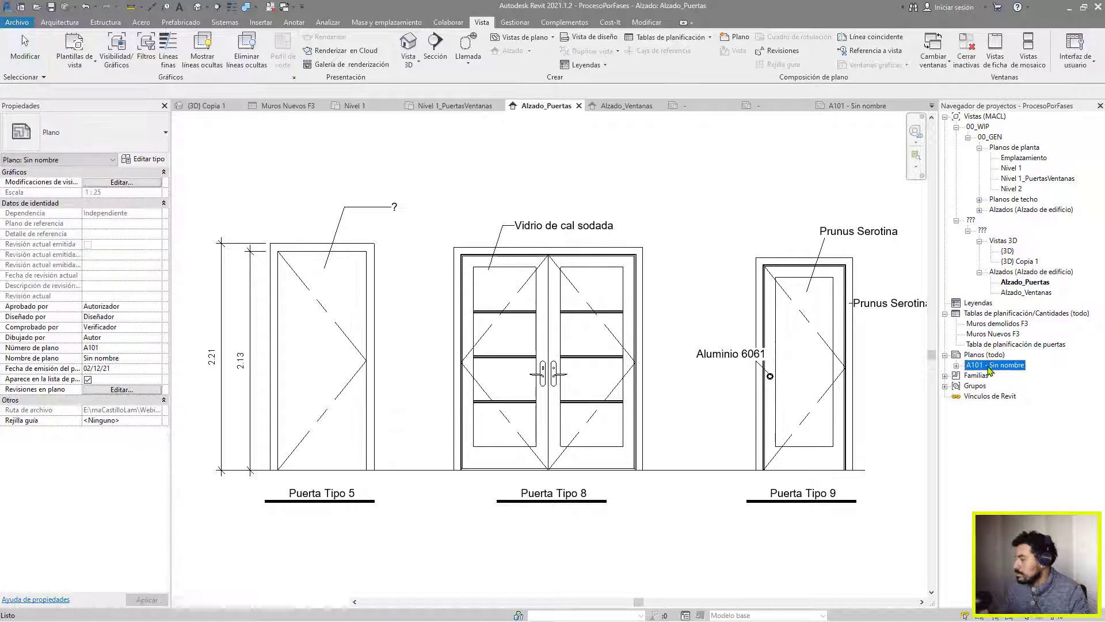
pyautogui.doubleClick(994, 364)
pyautogui.click(445, 308)
pyautogui.moveTo(506, 340); pyautogui.dragTo(334, 242)
pyautogui.click(565, 305)
pyautogui.scroll(3, 565, 305)
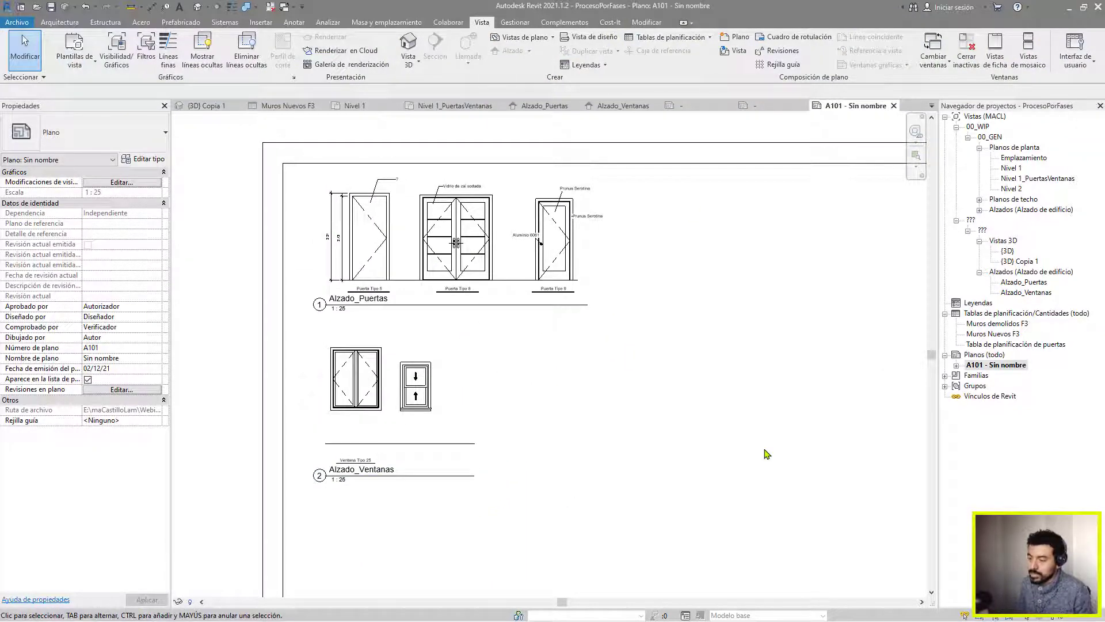
pyautogui.scroll(1, 509, 403)
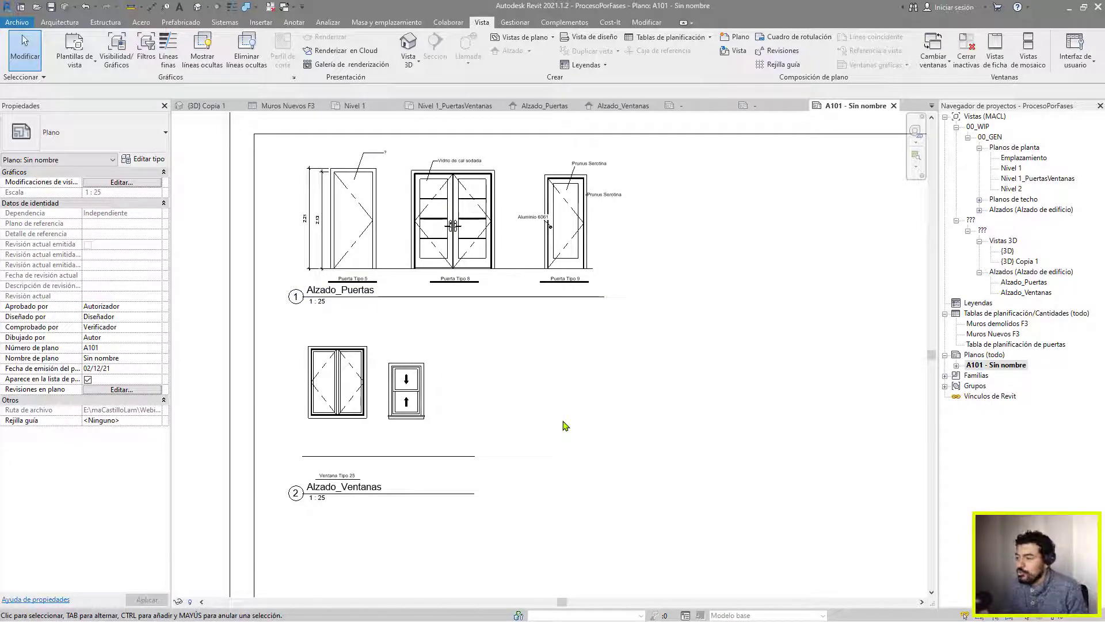
pyautogui.scroll(-1, 564, 425)
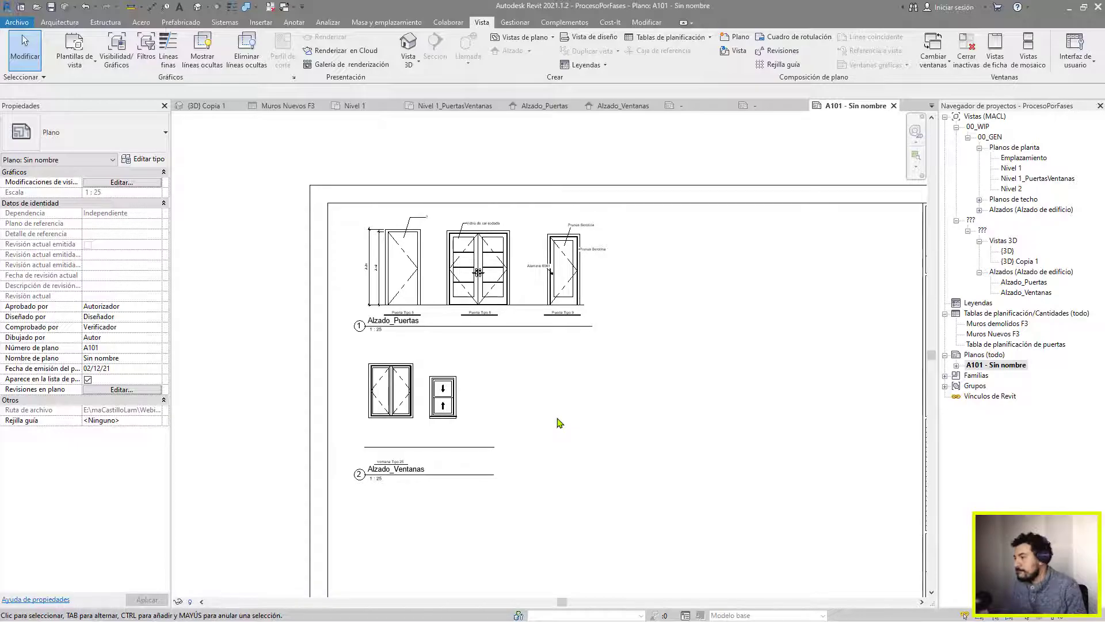